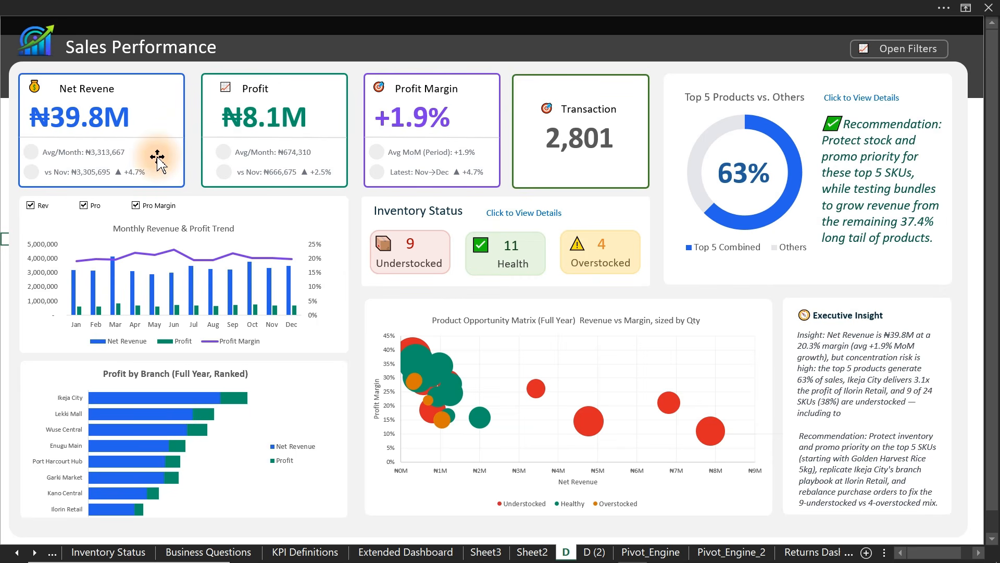
# - Review the business questions, recommended analyses and suggested visuals on the Business Questions sheet
pyautogui.click(208, 553)
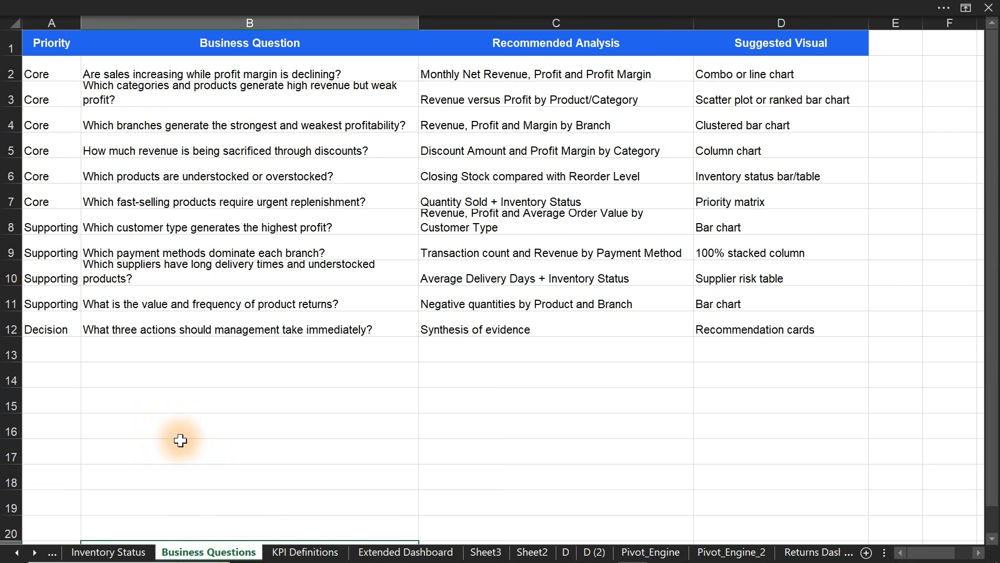
pyautogui.moveTo(174, 80); pyautogui.dragTo(191, 322)
pyautogui.moveTo(469, 73); pyautogui.dragTo(514, 307)
pyautogui.moveTo(761, 73); pyautogui.dragTo(799, 316)
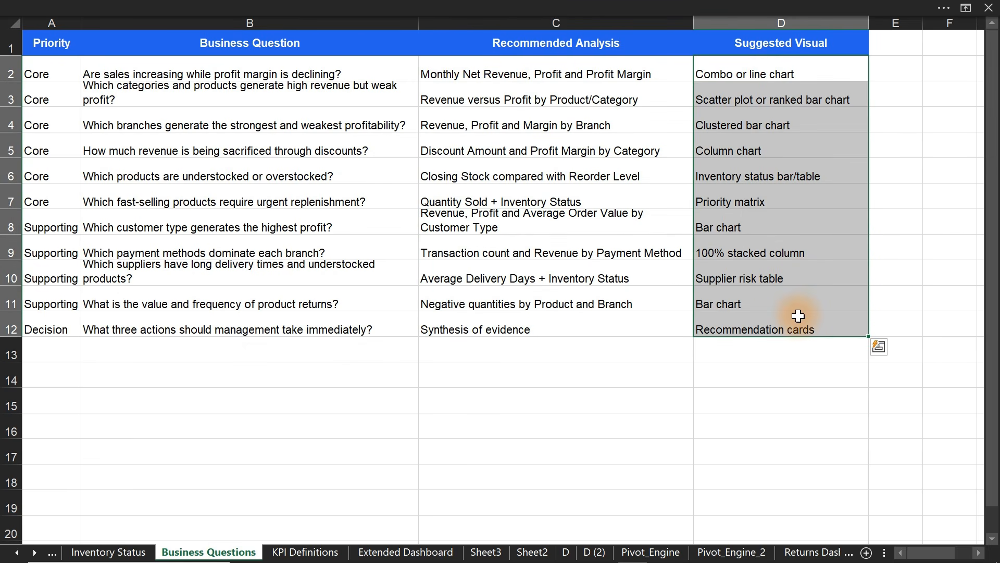
# - Review the Problem, Your role and Audience entries on the Business Case sheet
pyautogui.click(297, 552)
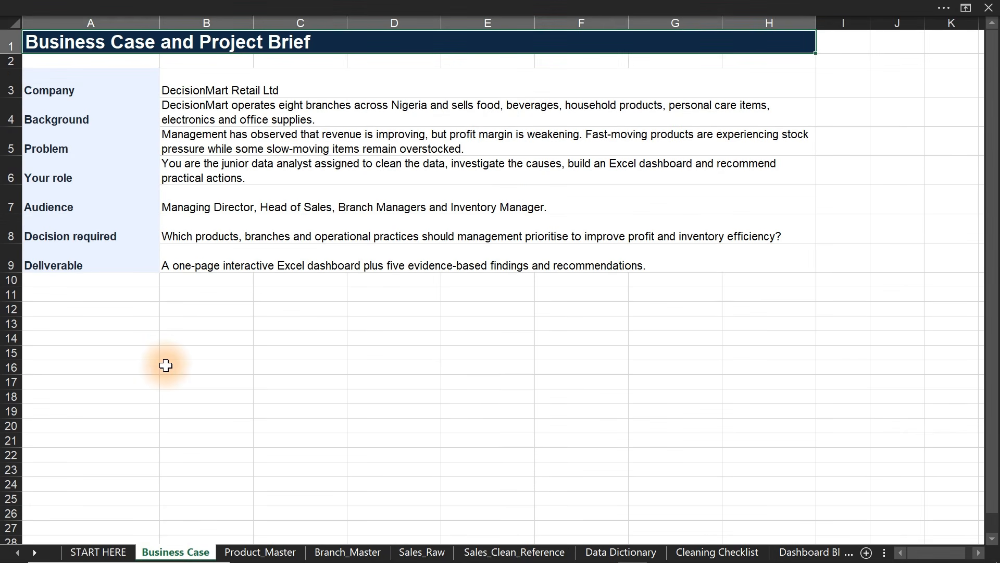
pyautogui.click(88, 149)
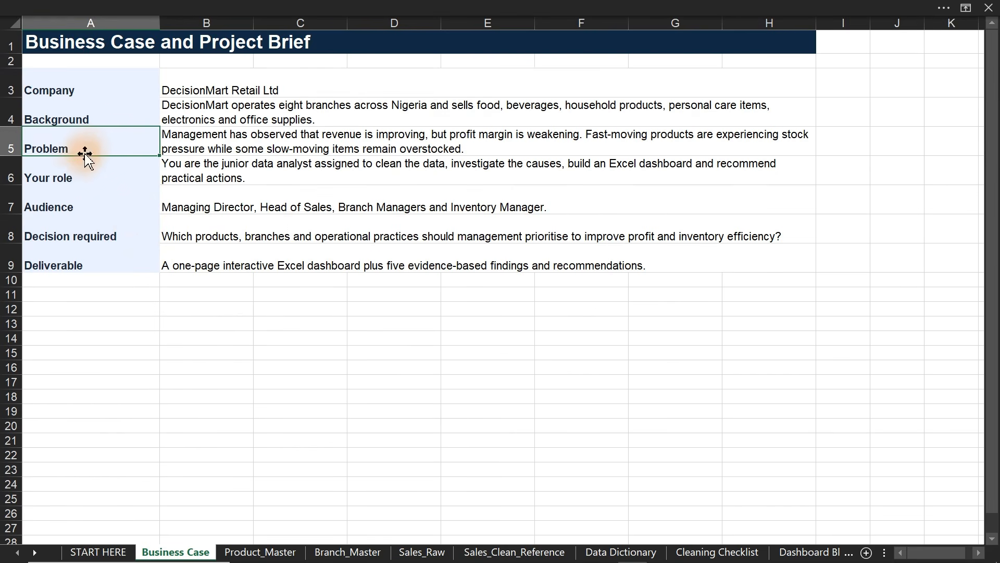
pyautogui.click(70, 177)
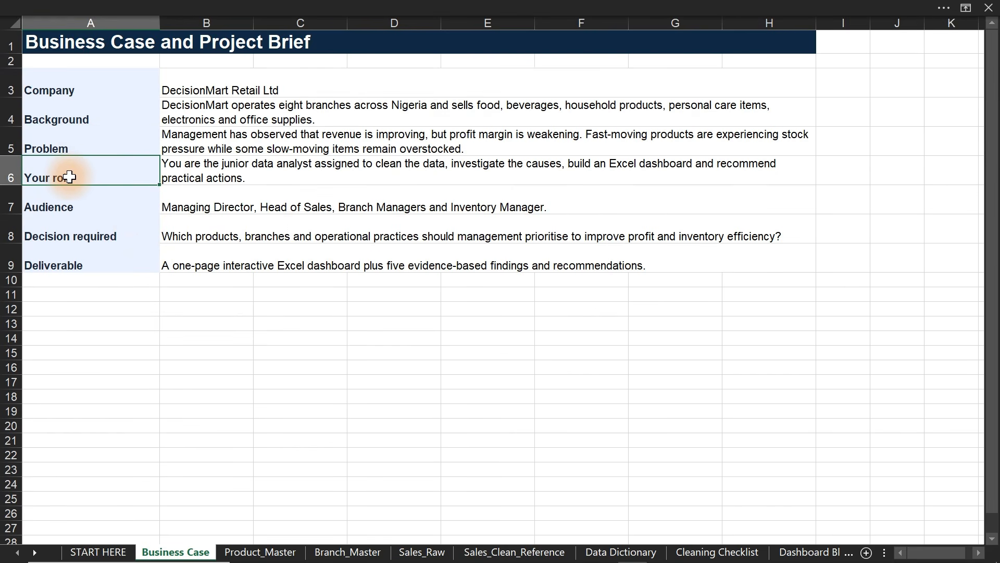
pyautogui.click(127, 204)
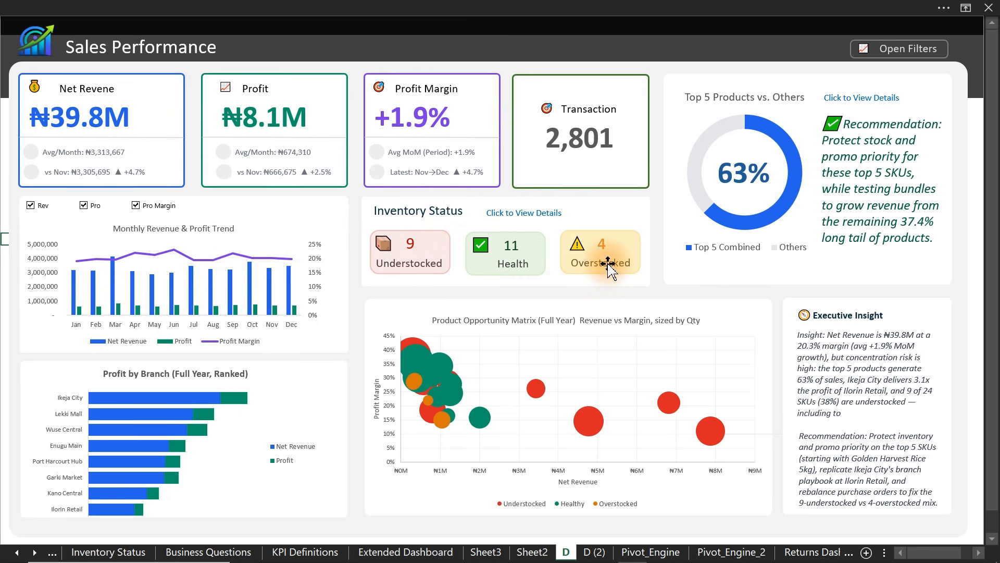
# - View the Inventory Status details linked from the sales dashboard and return to sheet D
pyautogui.click(522, 219)
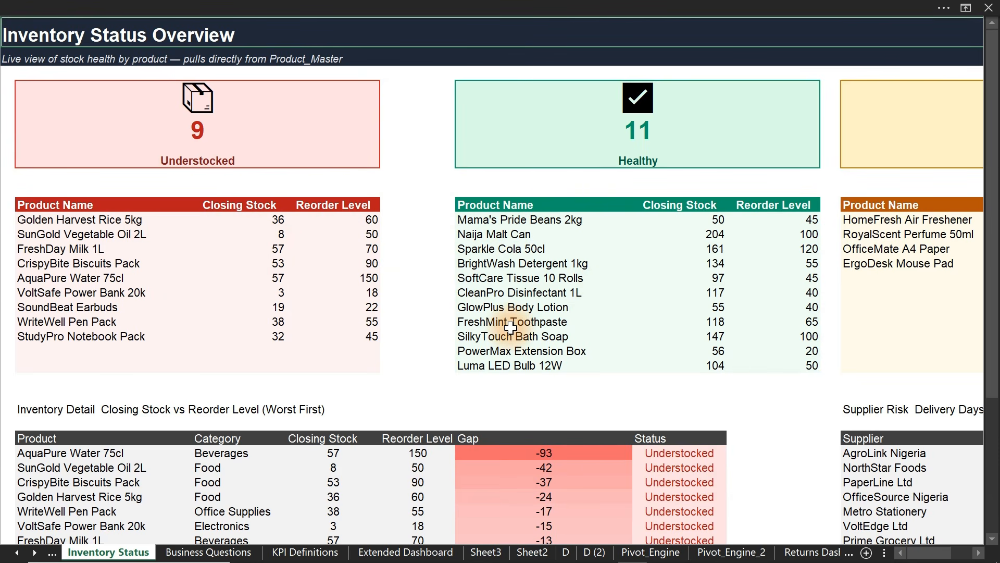
pyautogui.click(565, 552)
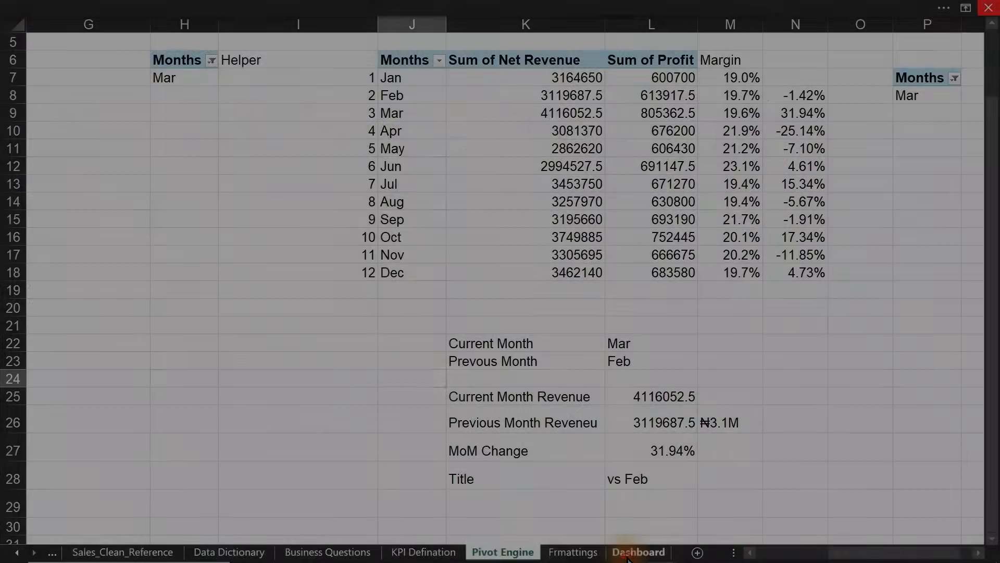
# - Open the Dashboard sheet with the KPI cards and deselect the Profit Margin value
pyautogui.click(628, 556)
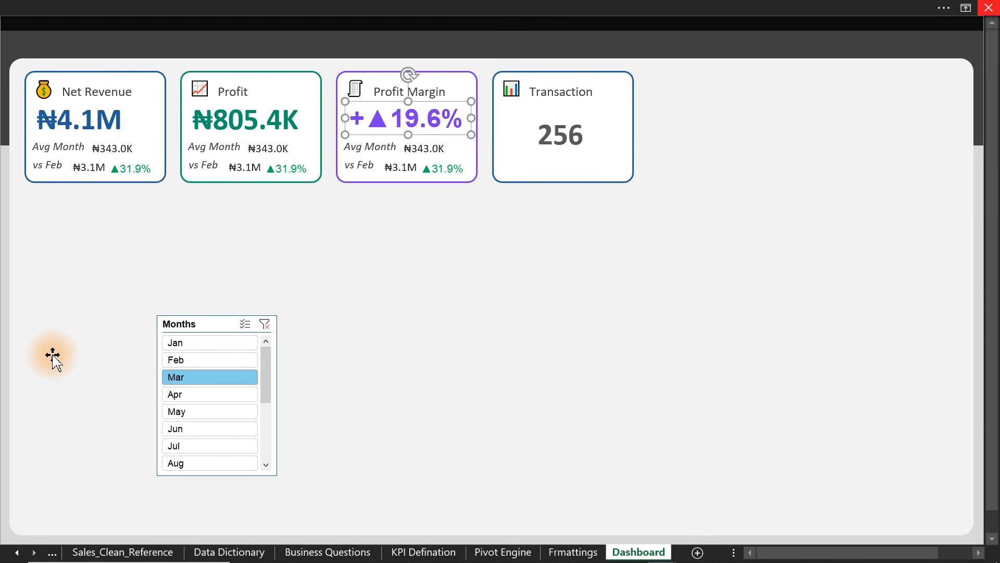
pyautogui.click(2, 284)
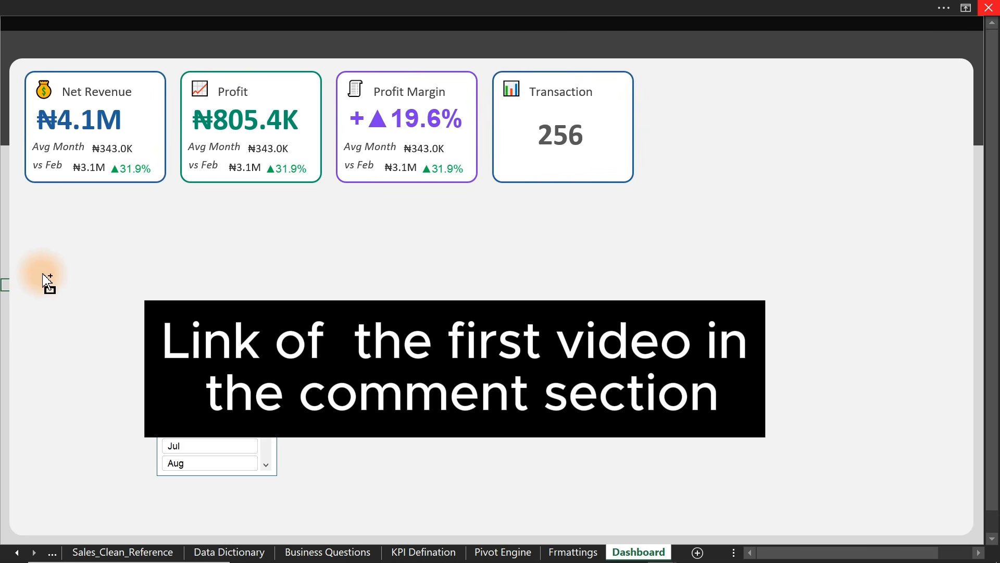
pyautogui.moveTo(18, 66); pyautogui.dragTo(169, 188)
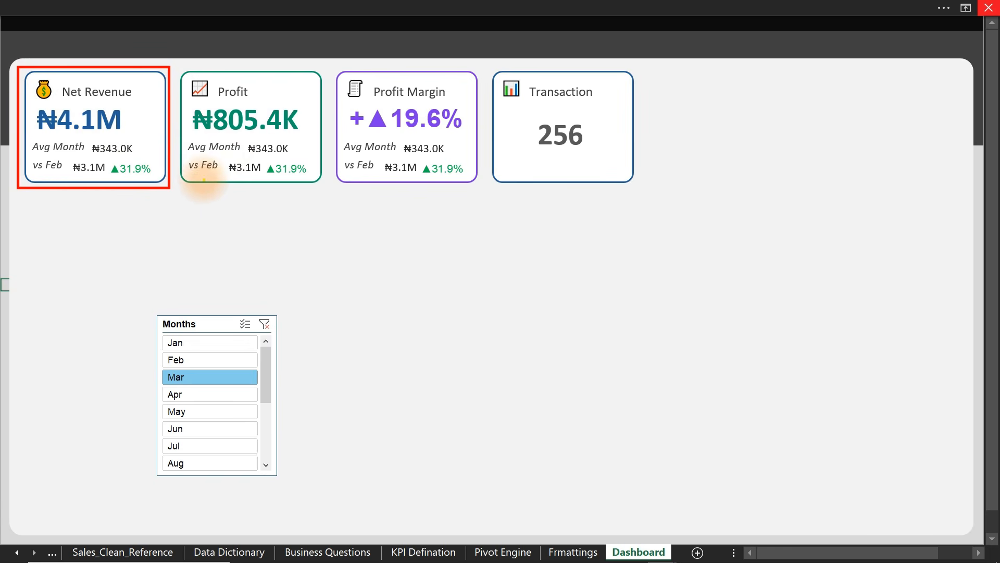
pyautogui.moveTo(203, 180); pyautogui.dragTo(199, 223)
pyautogui.moveTo(412, 165); pyautogui.dragTo(368, 225)
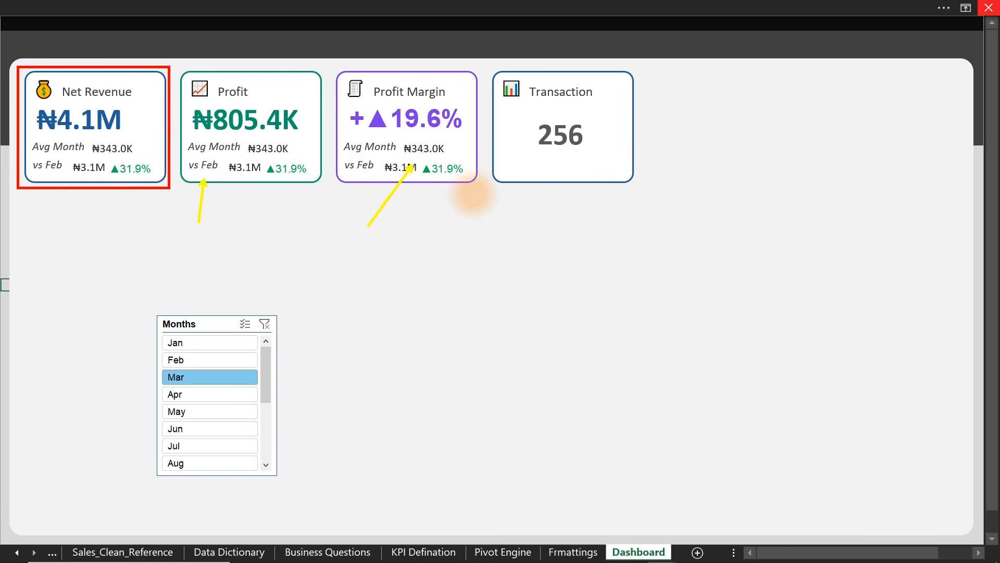
pyautogui.moveTo(529, 180); pyautogui.dragTo(494, 233)
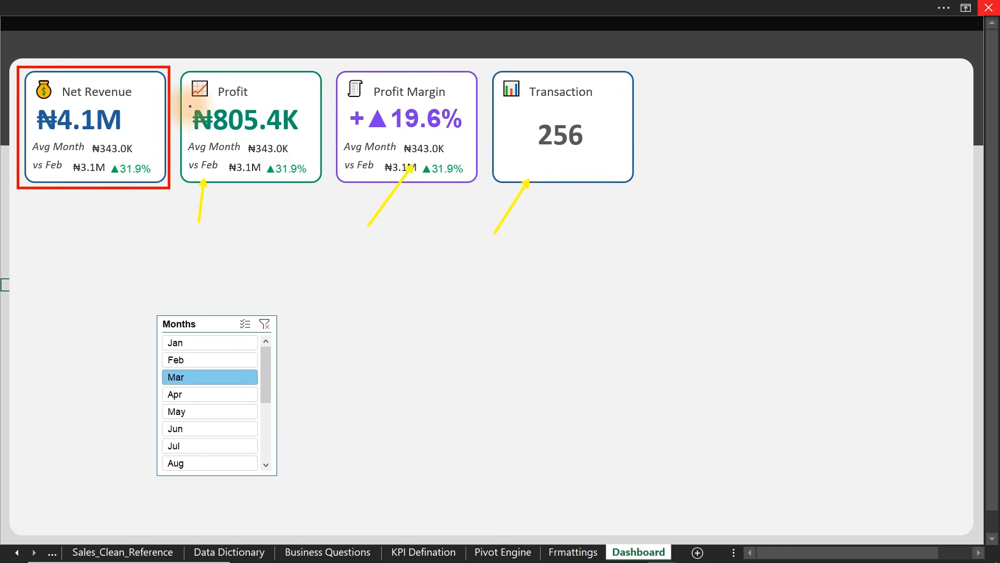
pyautogui.moveTo(188, 106); pyautogui.dragTo(312, 132)
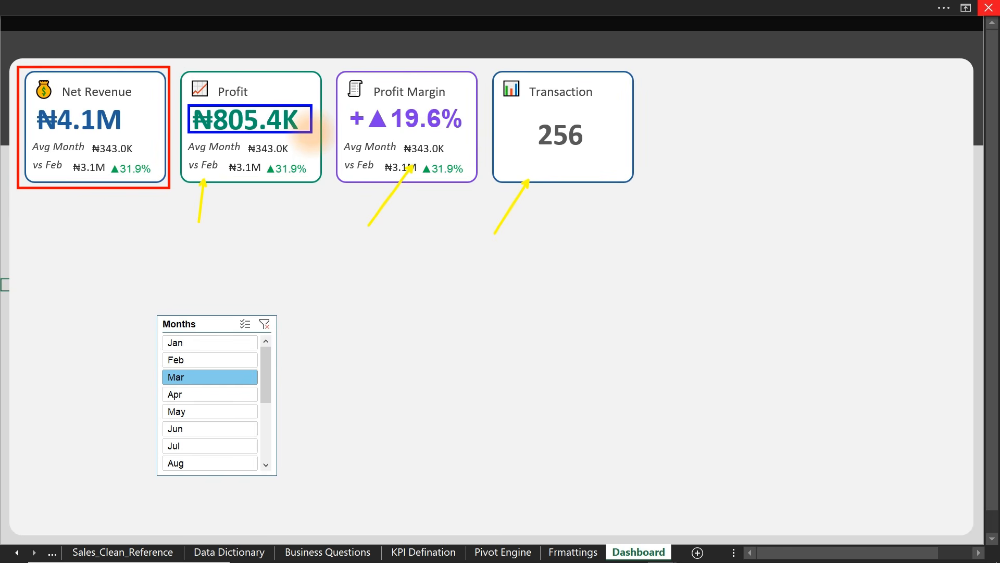
pyautogui.moveTo(350, 103); pyautogui.dragTo(478, 136)
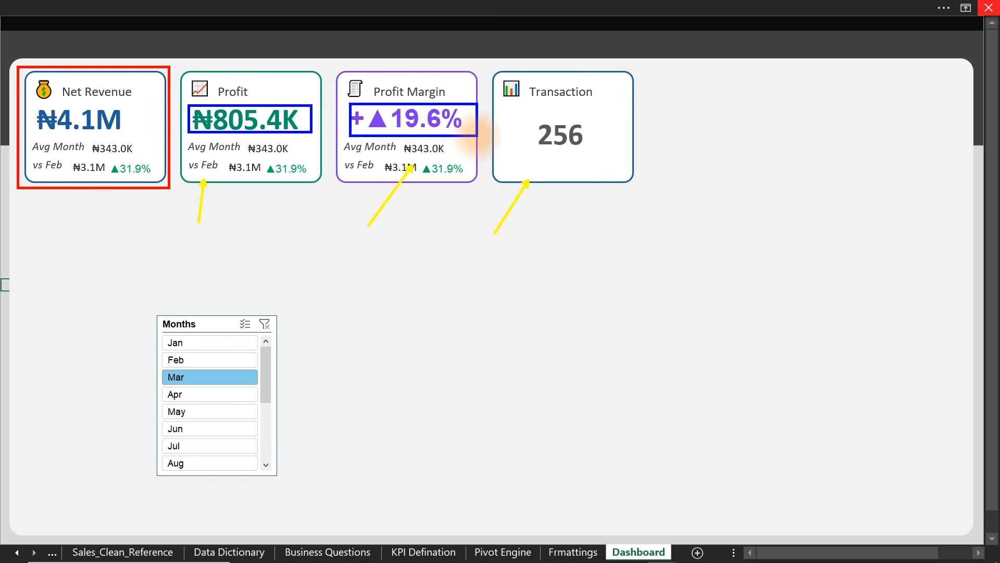
pyautogui.moveTo(525, 122); pyautogui.dragTo(595, 158)
pyautogui.press('Escape')
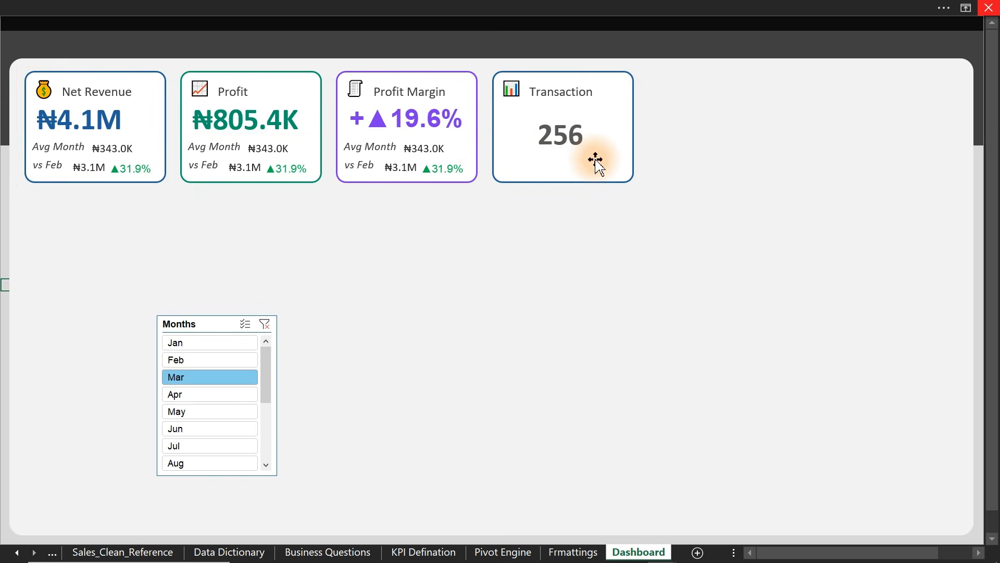
pyautogui.hotkey('ctrl', '3')
pyautogui.press('Escape')
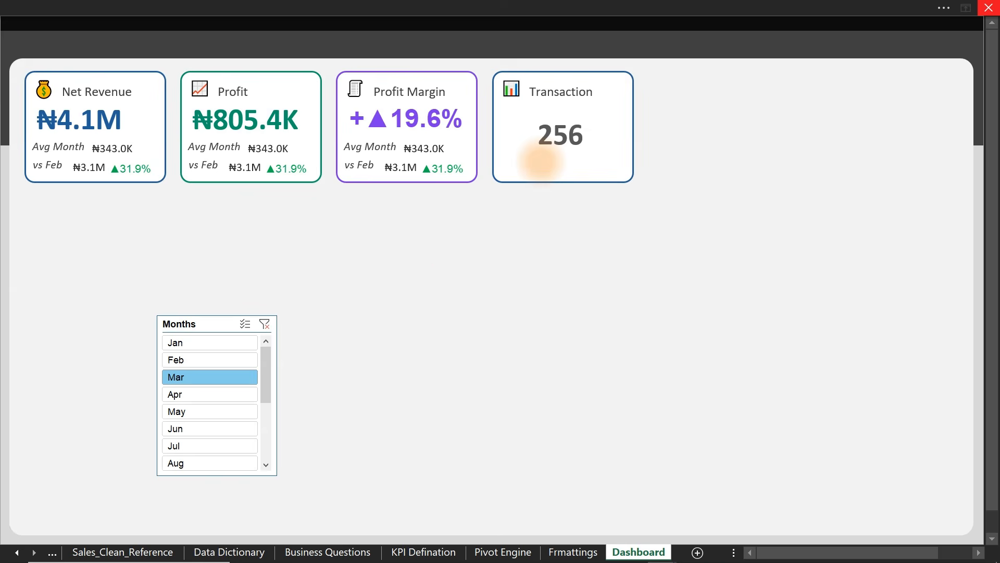
pyautogui.click(466, 277)
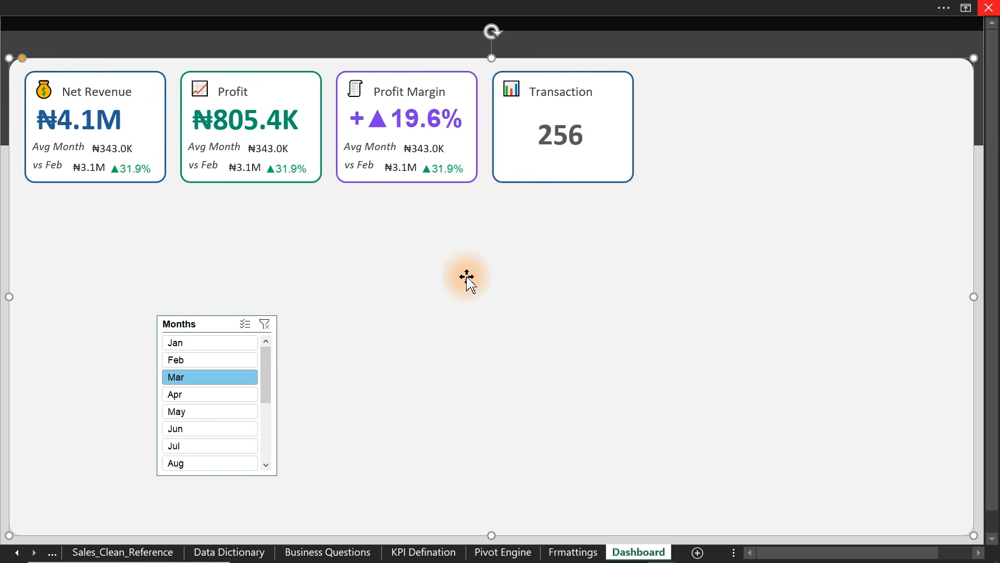
pyautogui.hotkey('ctrl', '2')
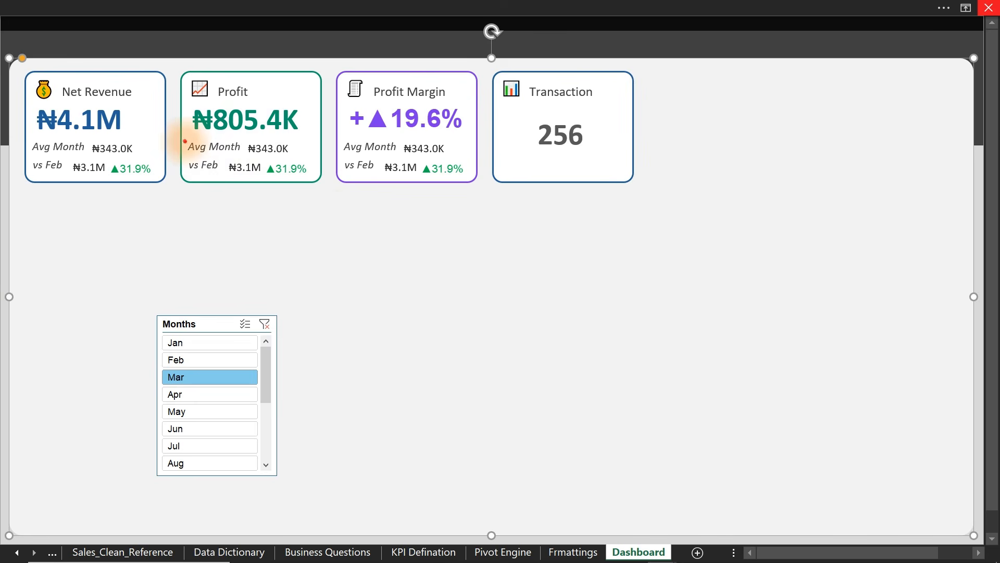
pyautogui.moveTo(185, 140); pyautogui.dragTo(313, 185)
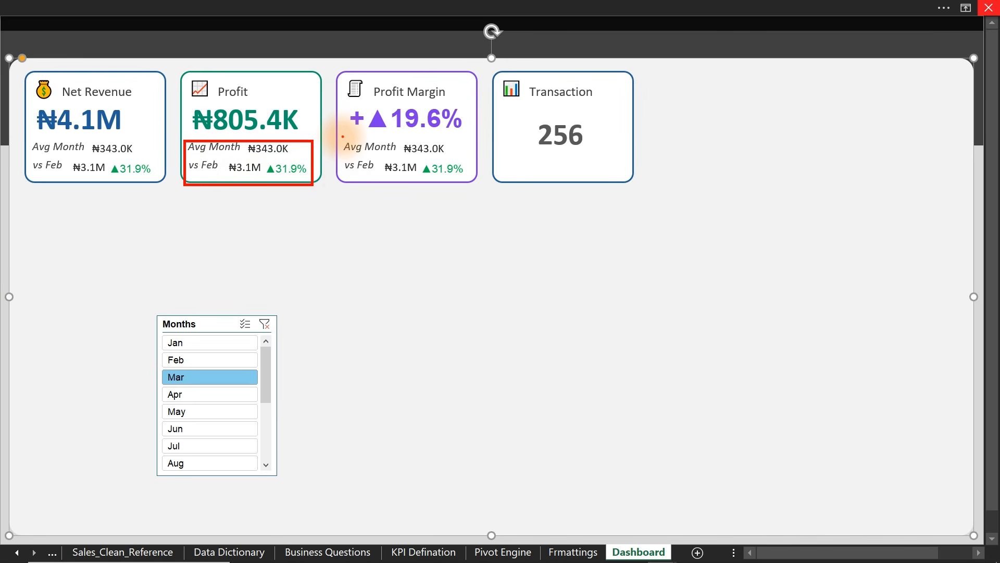
pyautogui.moveTo(342, 136); pyautogui.dragTo(472, 182)
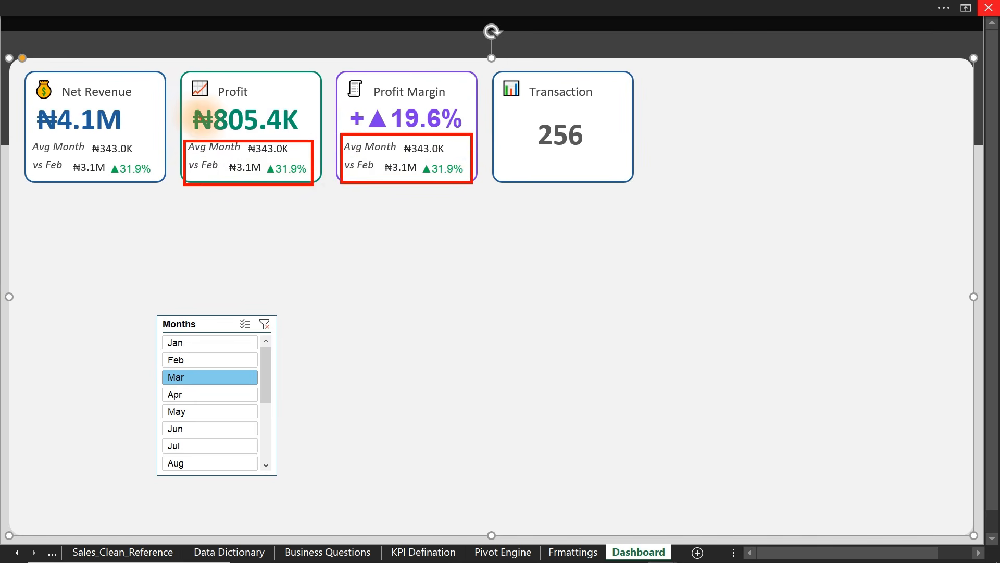
pyautogui.moveTo(198, 109); pyautogui.dragTo(186, 96)
pyautogui.moveTo(380, 127); pyautogui.dragTo(346, 110)
pyautogui.moveTo(31, 149)
pyautogui.mouseDown()
pyautogui.moveTo(96, 78)
pyautogui.moveTo(136, 121)
pyautogui.moveTo(106, 95)
pyautogui.moveTo(88, 106)
pyautogui.moveTo(99, 108)
pyautogui.mouseUp()
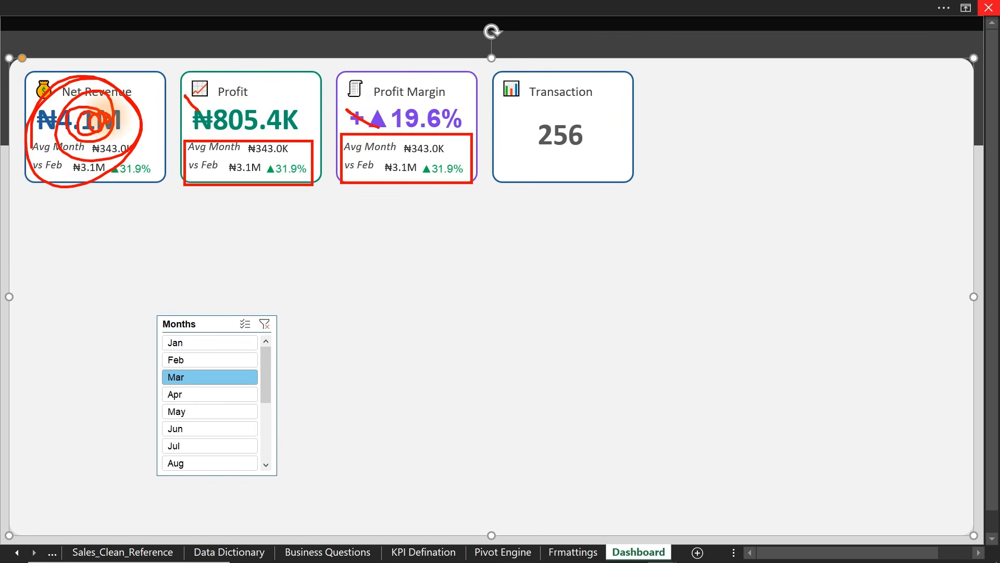
pyautogui.press('Escape')
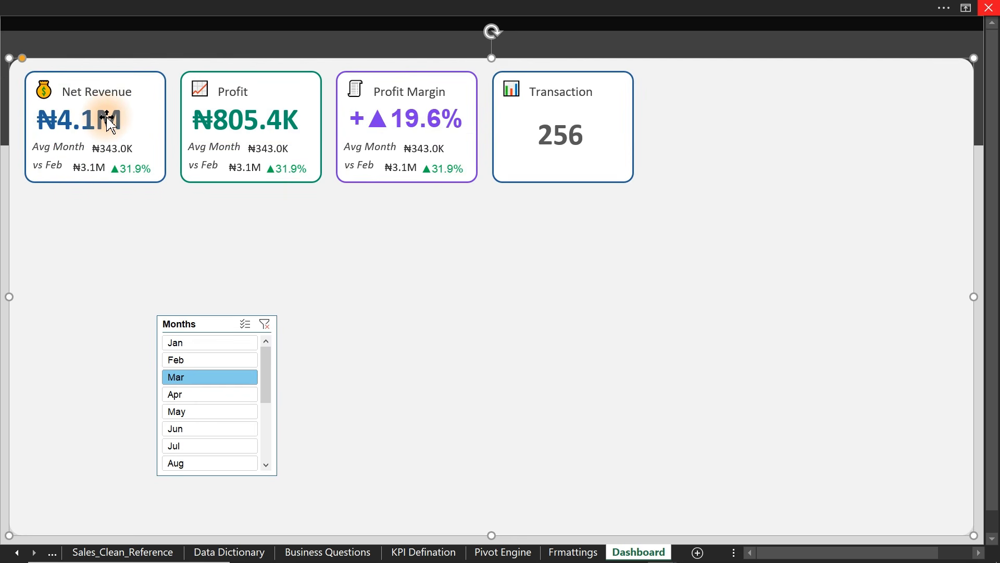
# - Inspect the Profit Margin and Profit card values, and their source and formatted KPI cells on the Pivot Engine sheet
pyautogui.click(411, 127)
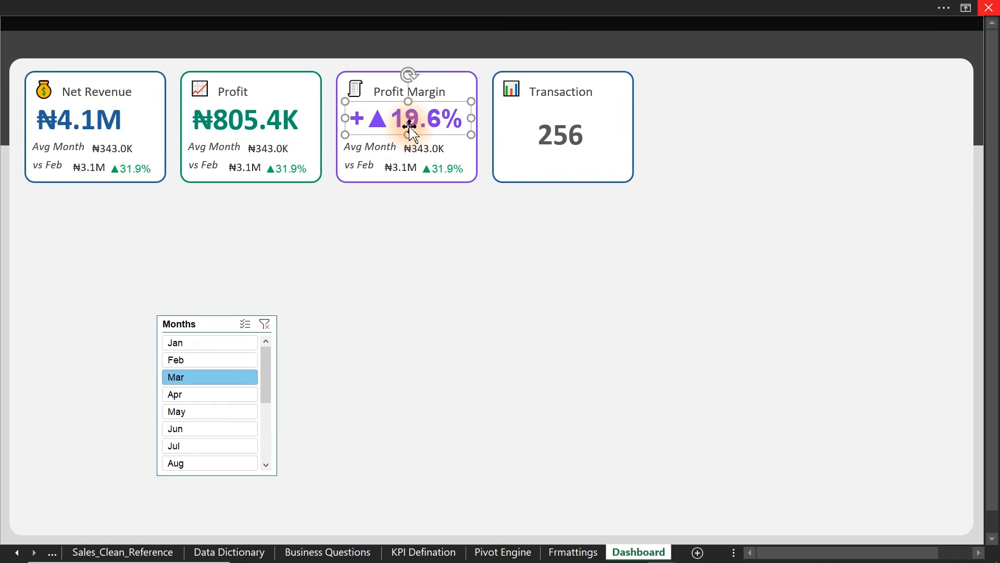
pyautogui.click(259, 131)
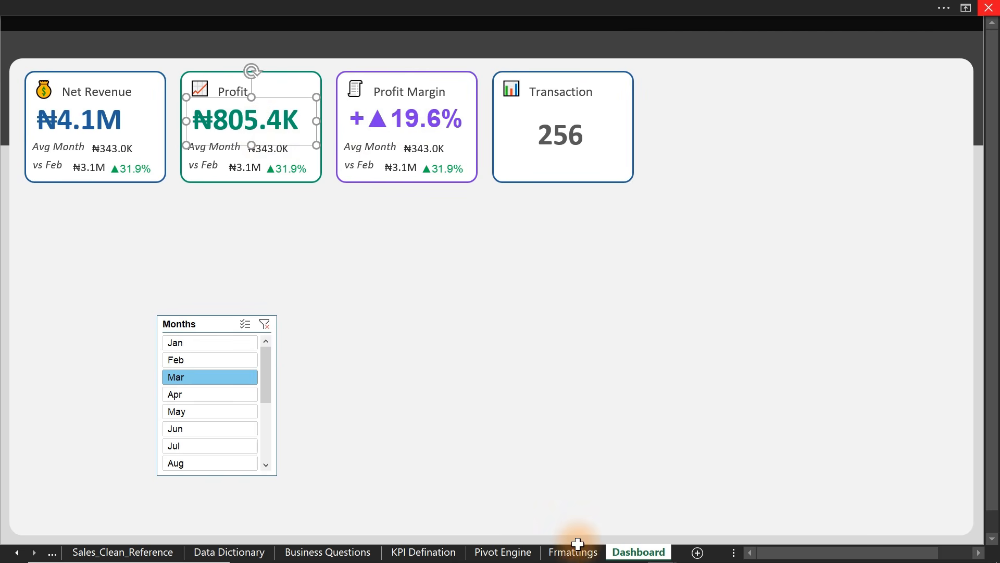
pyautogui.click(513, 554)
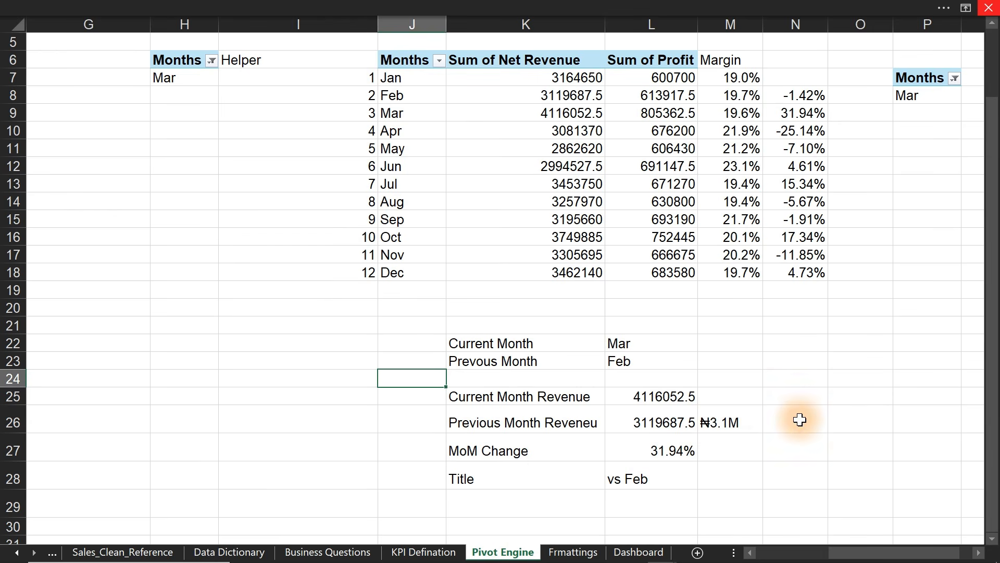
pyautogui.moveTo(890, 553); pyautogui.dragTo(805, 555)
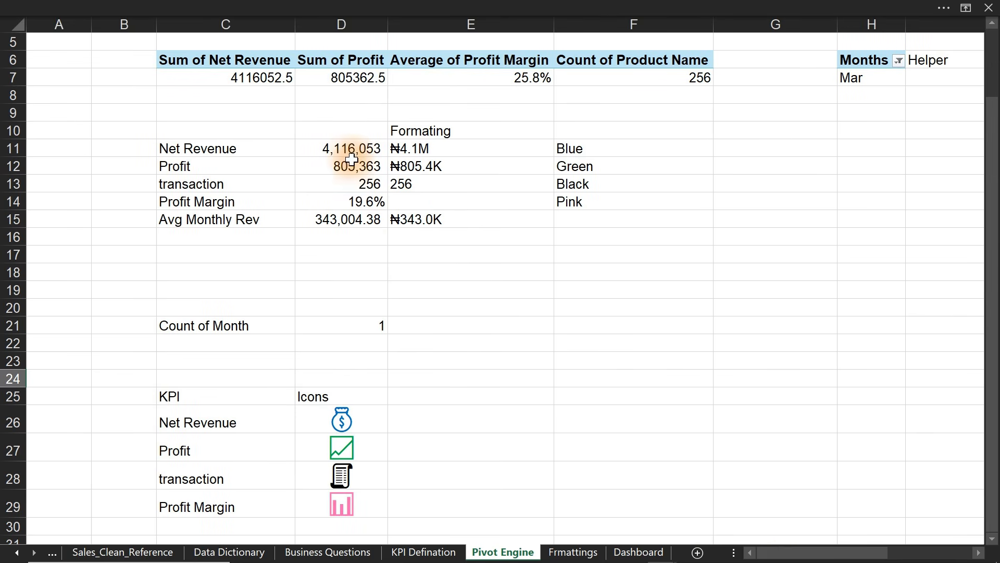
pyautogui.click(420, 148)
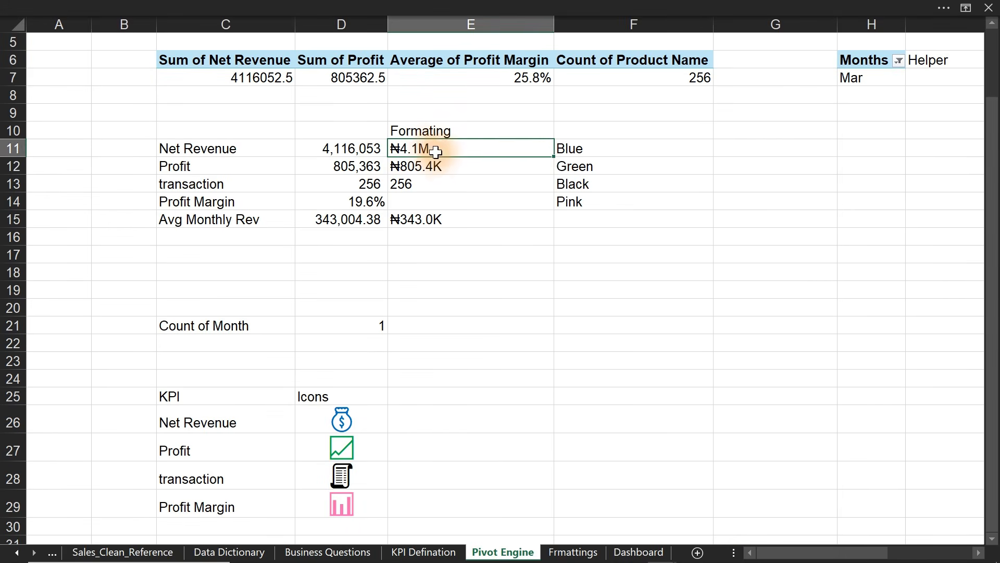
pyautogui.click(443, 164)
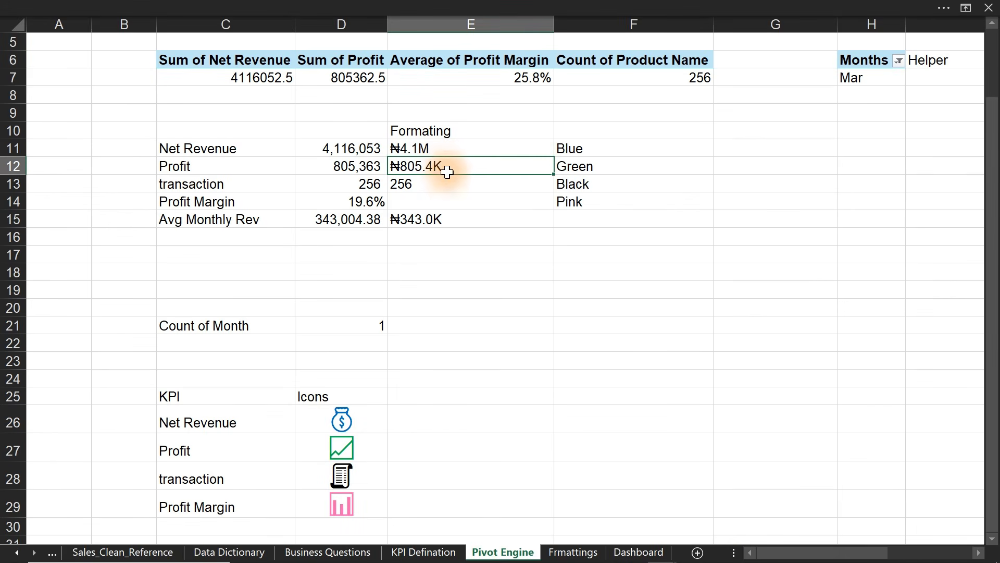
pyautogui.click(361, 201)
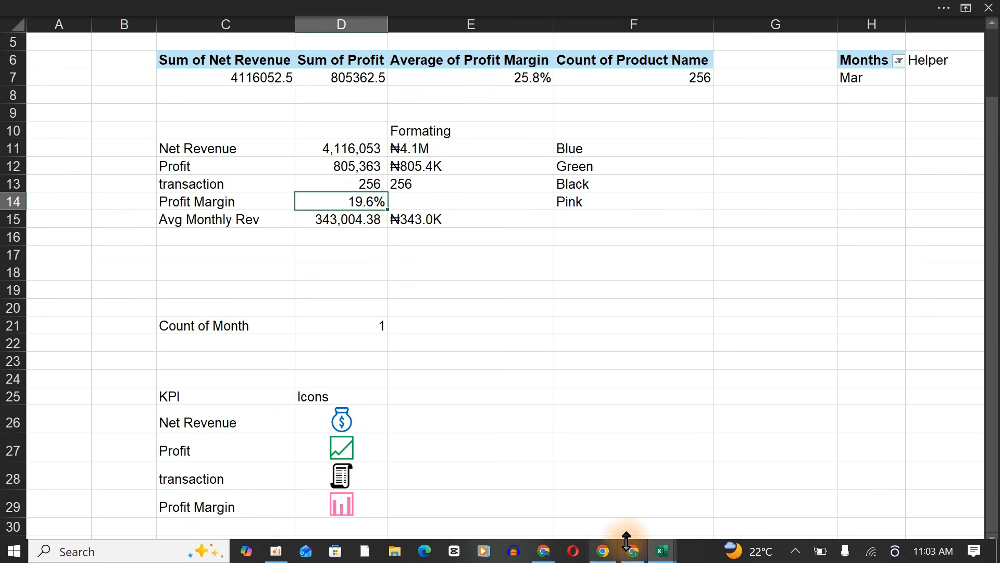
# - Inspect the Profit Margin value on the Dashboard card and its formatted source cell I13 on the Frmattings sheet
pyautogui.click(639, 553)
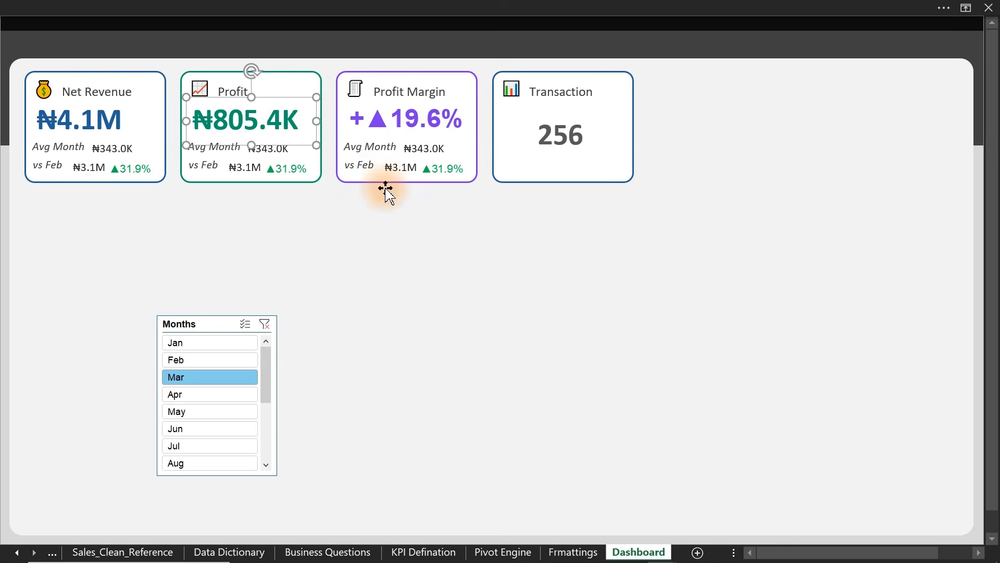
pyautogui.click(417, 119)
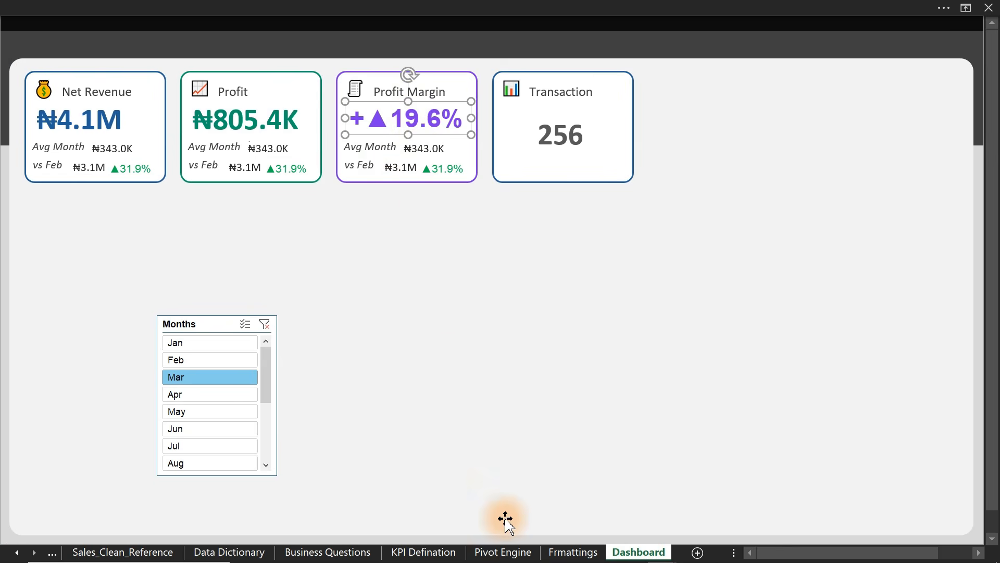
pyautogui.click(508, 553)
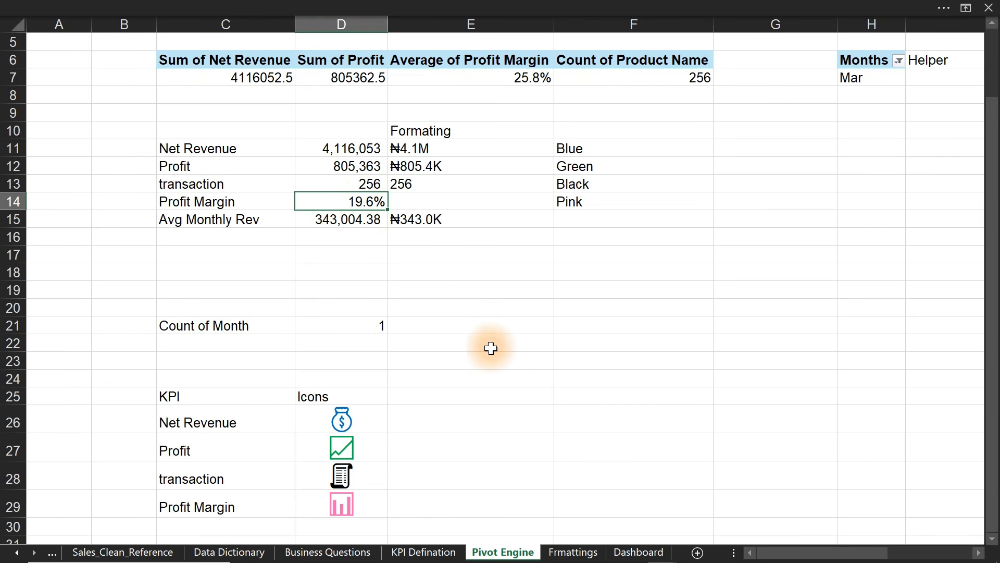
pyautogui.click(572, 553)
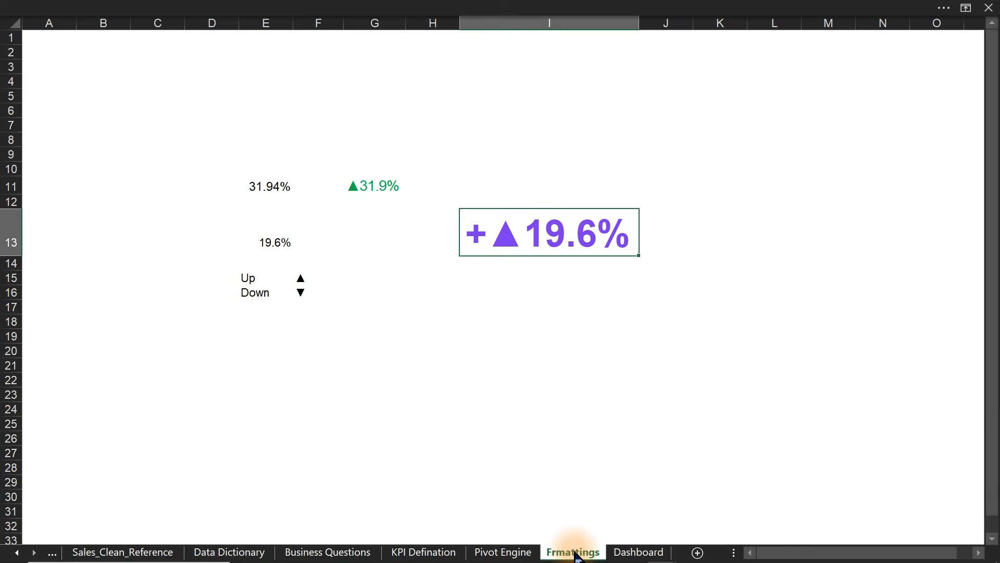
pyautogui.click(523, 338)
pyautogui.click(511, 230)
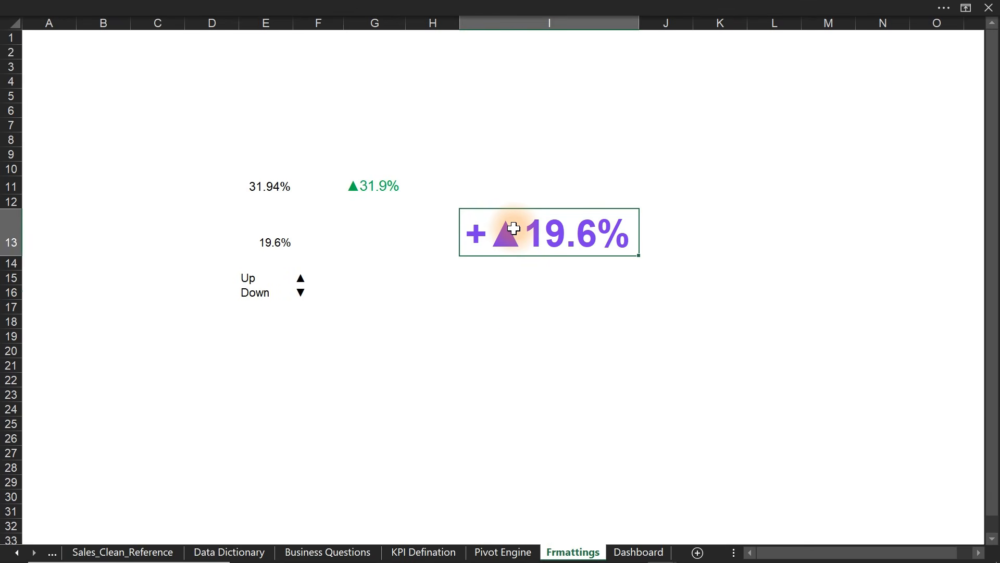
# - Inspect the growth value in G11 and the IF formula behind the large percentage in I13
pyautogui.click(364, 180)
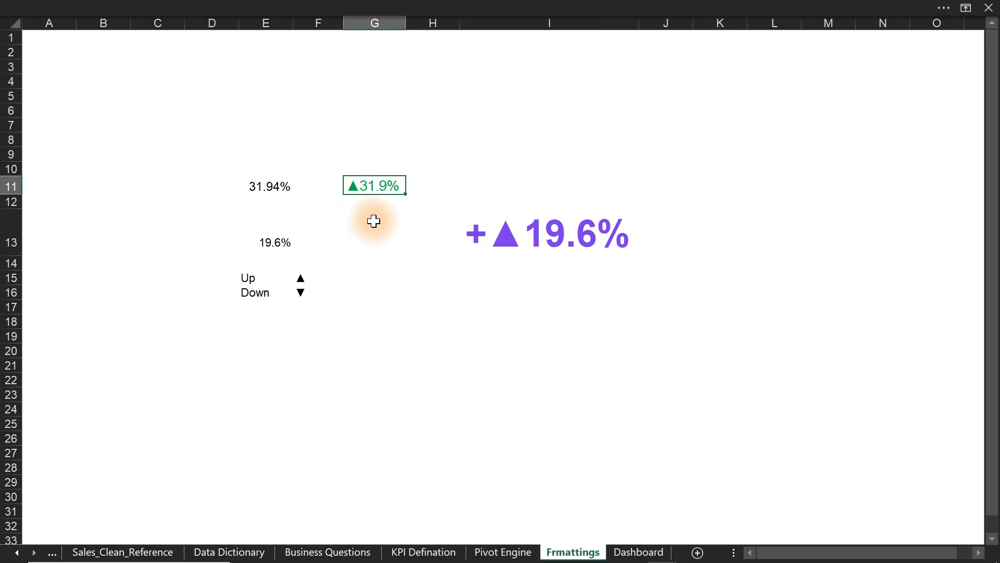
pyautogui.click(513, 241)
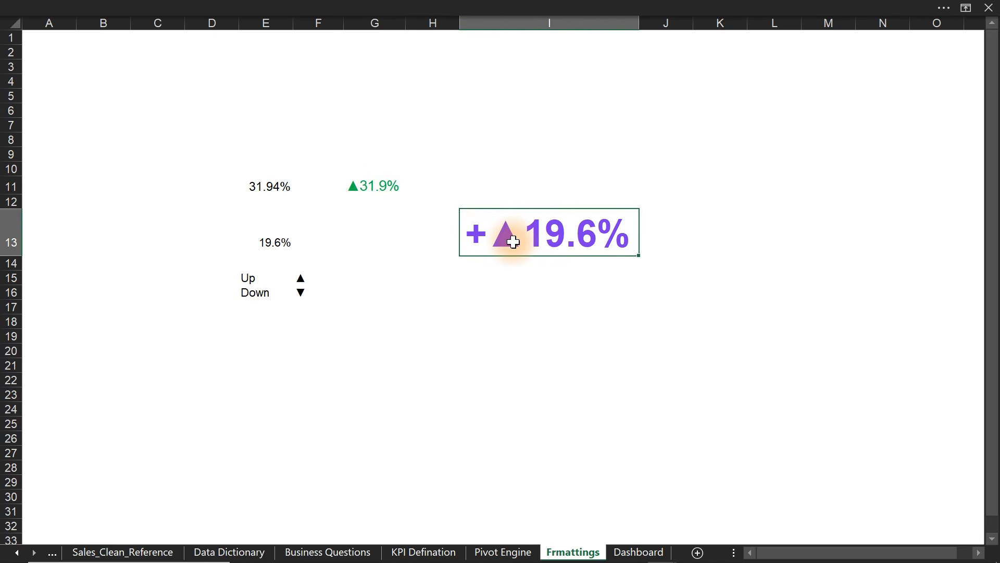
pyautogui.doubleClick(480, 241)
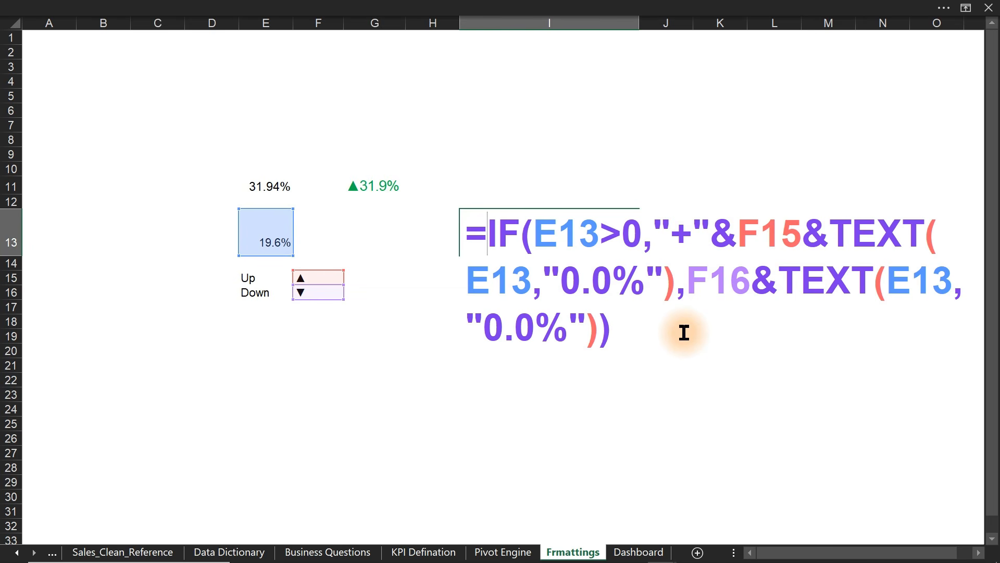
pyautogui.hotkey('ctrl', 'Return')
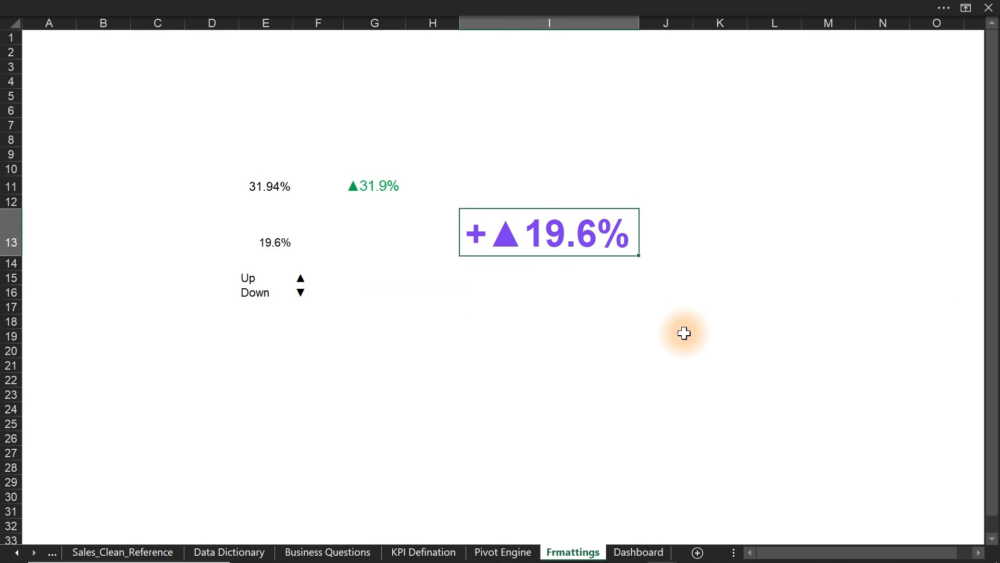
pyautogui.click(573, 308)
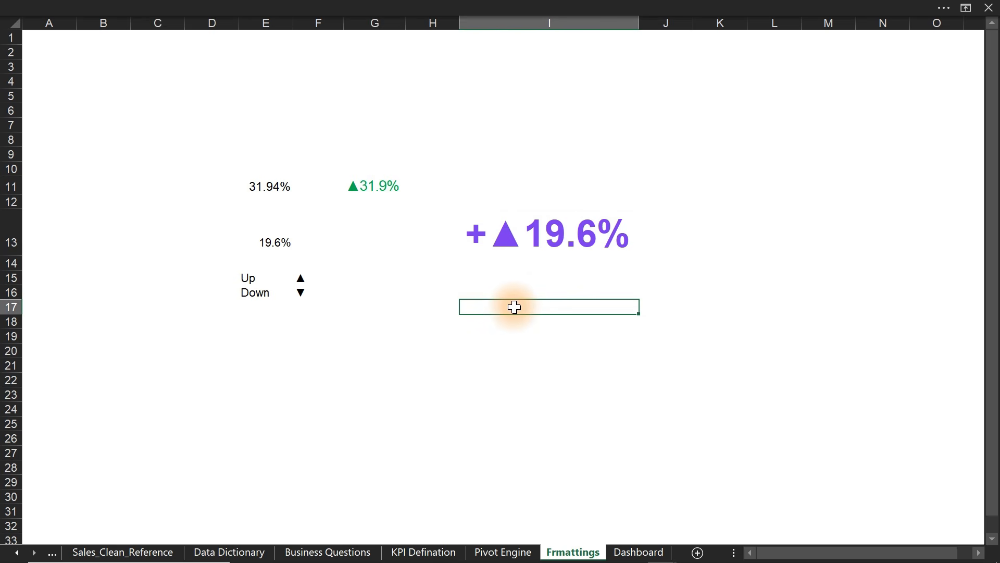
pyautogui.write('=')
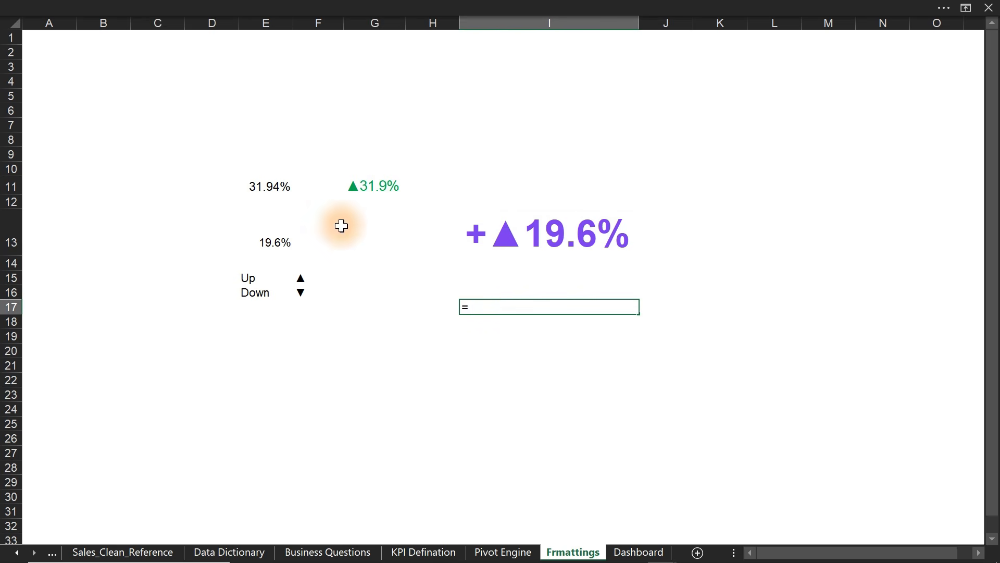
pyautogui.click(275, 239)
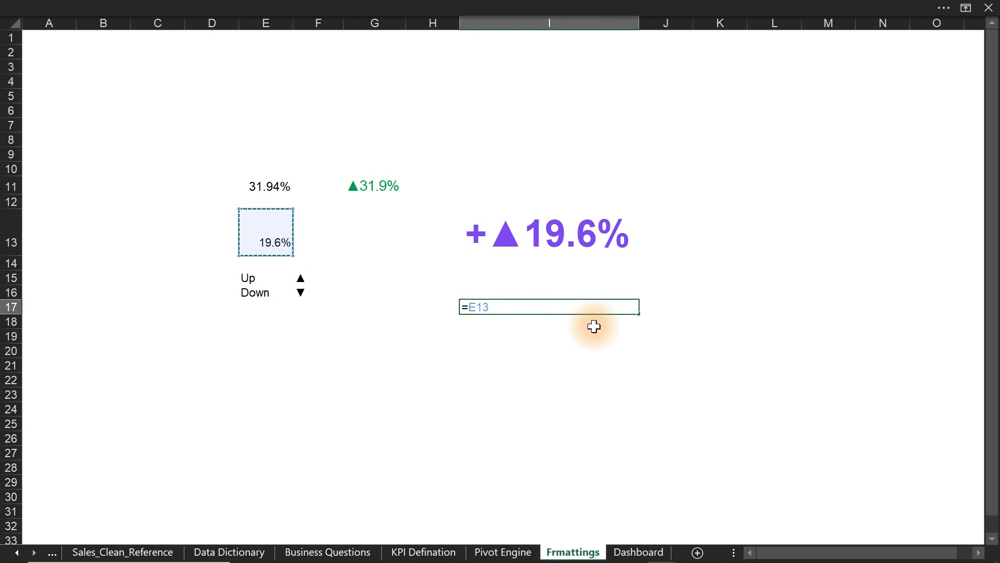
pyautogui.write('>0,')
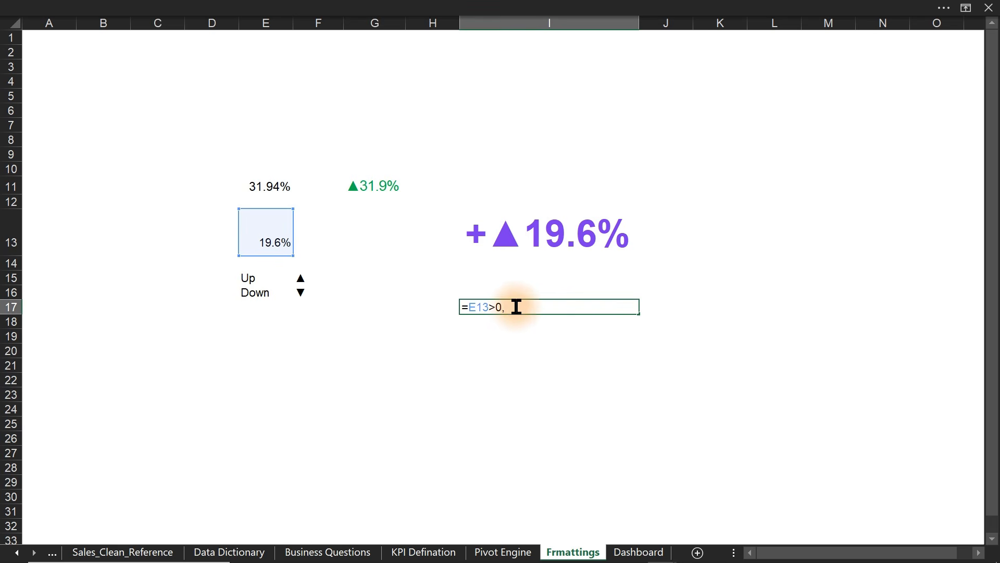
pyautogui.press('Escape')
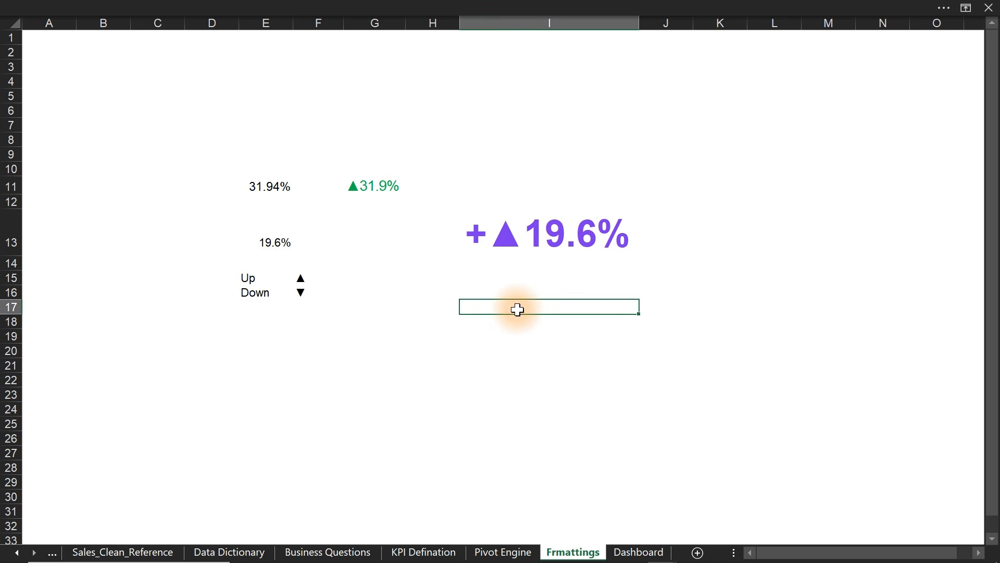
pyautogui.write('=if')
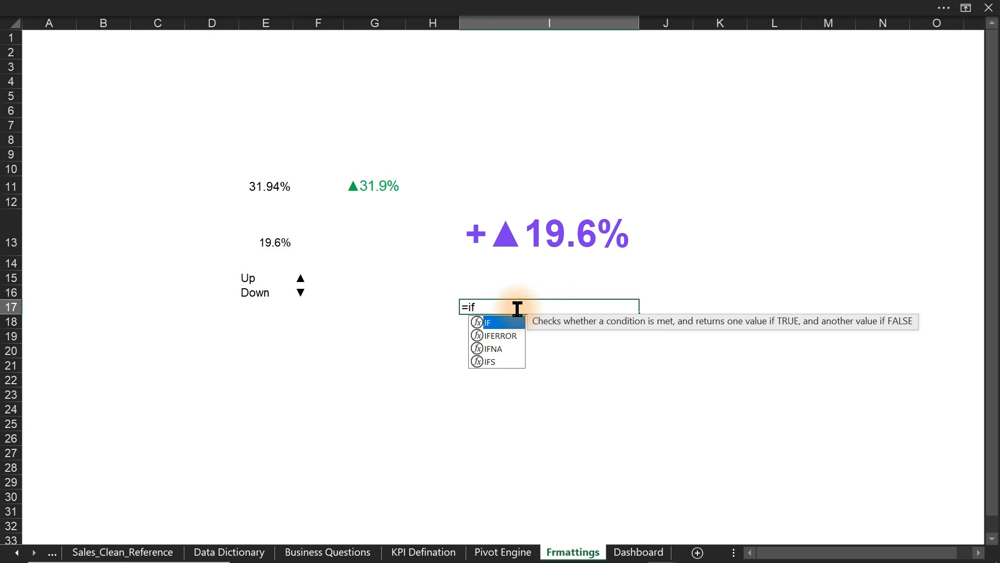
pyautogui.press('Tab')
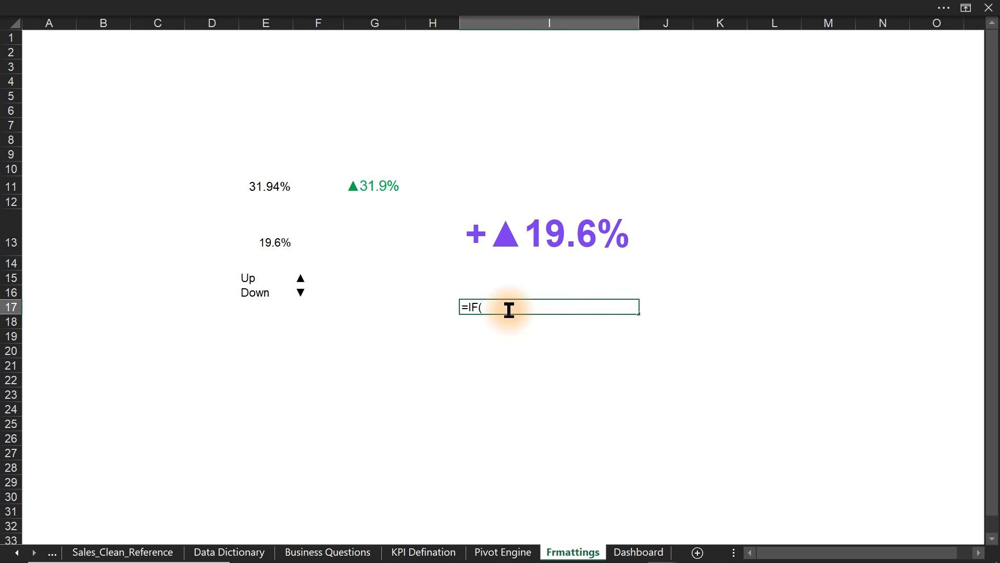
pyautogui.press('Escape')
# - Show the formula bar in the workbook window
pyautogui.click(448, 7)
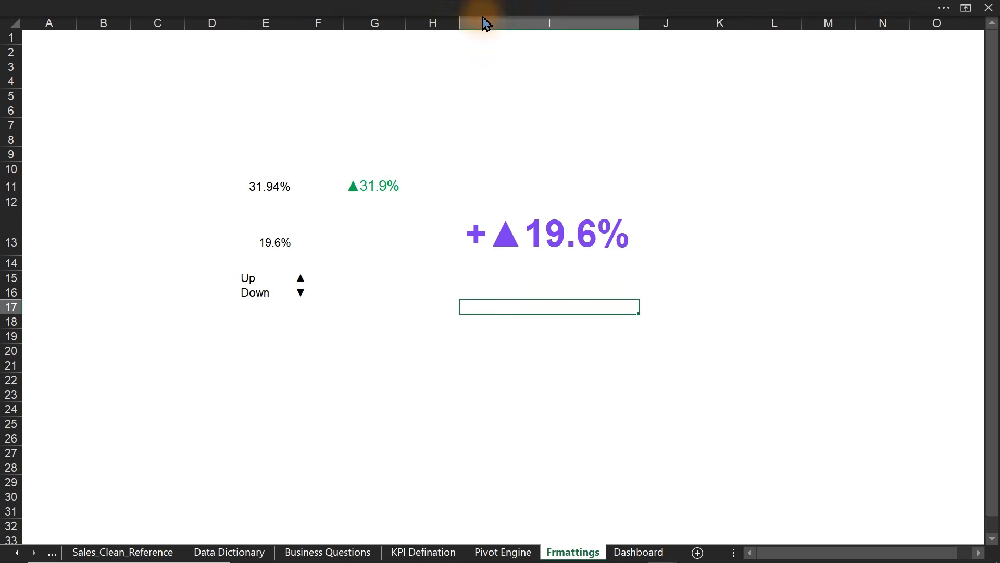
pyautogui.click(442, 39)
pyautogui.click(267, 68)
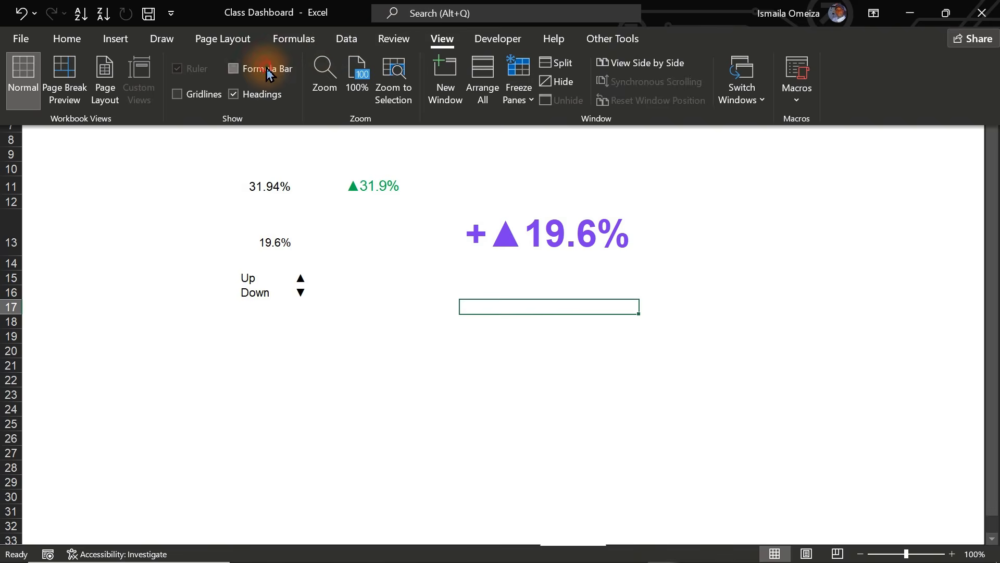
# - Start an IF formula in I17 that tests E13>0 and begins its true result with "+"&
pyautogui.click(542, 338)
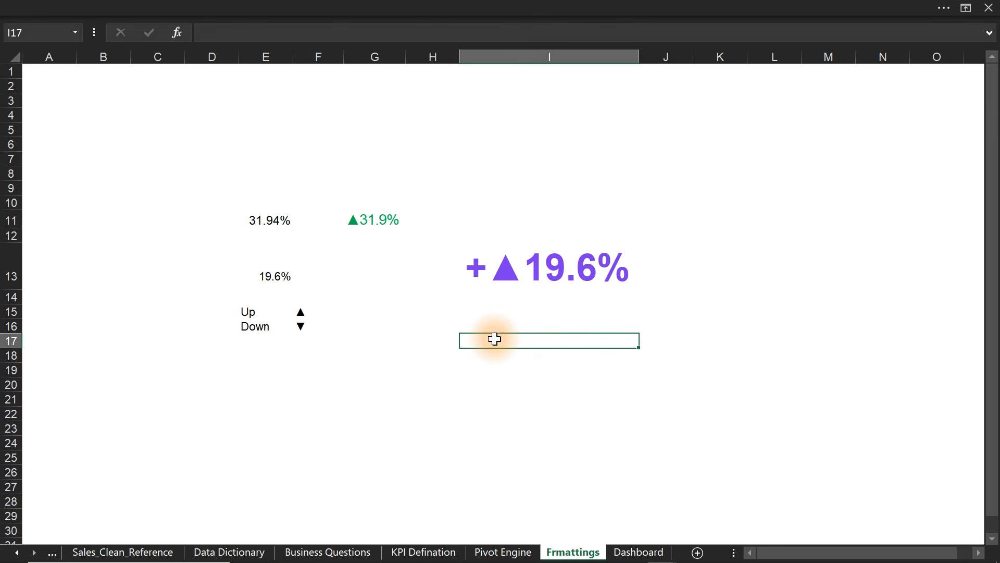
pyautogui.write('=')
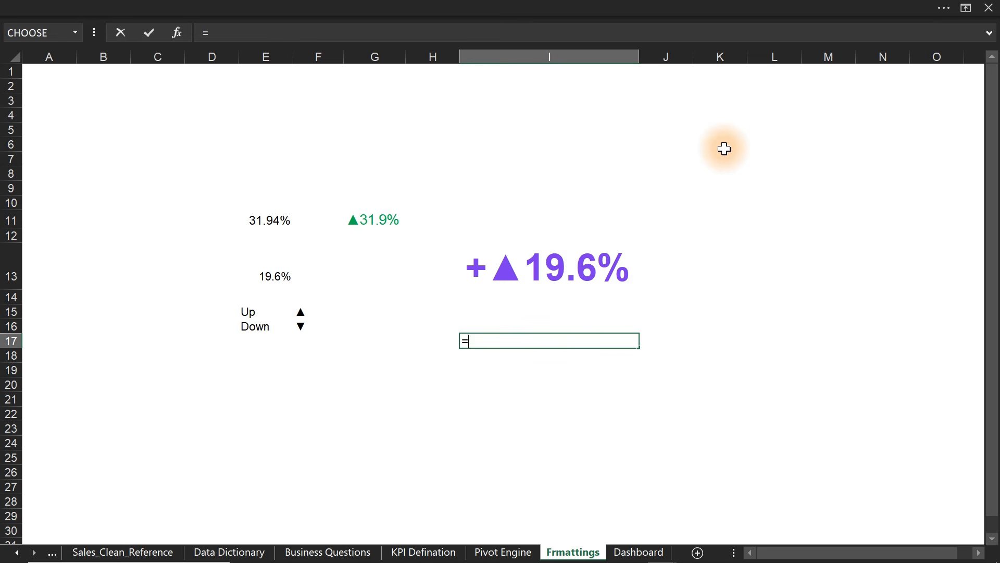
pyautogui.write('if')
pyautogui.press('Tab')
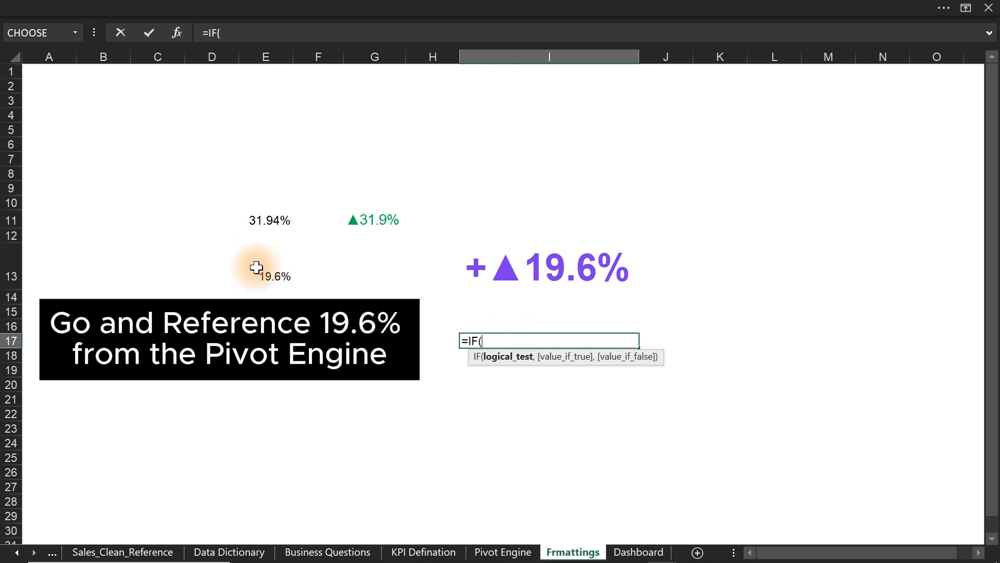
pyautogui.click(274, 277)
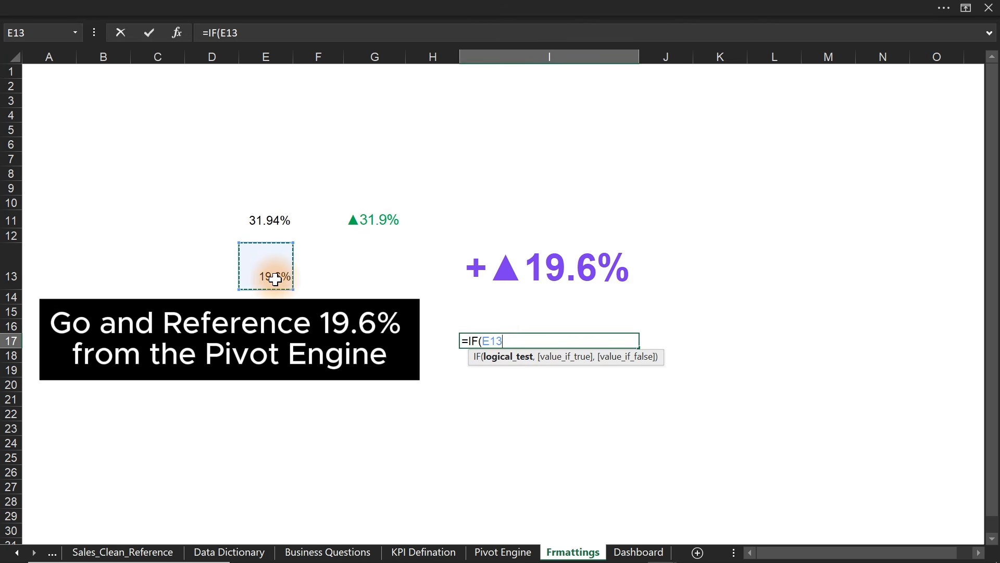
pyautogui.write('>')
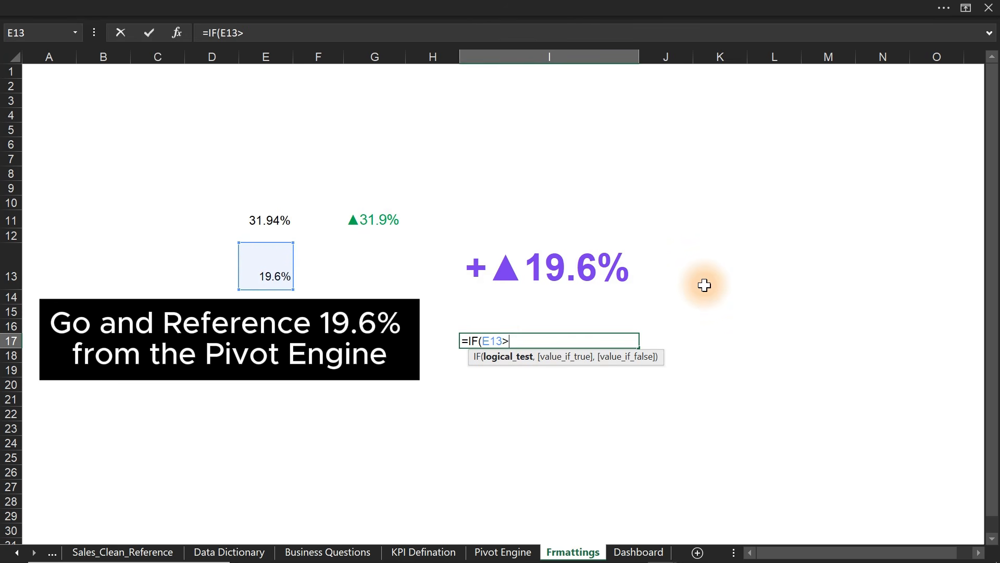
pyautogui.write('0,"+"&')
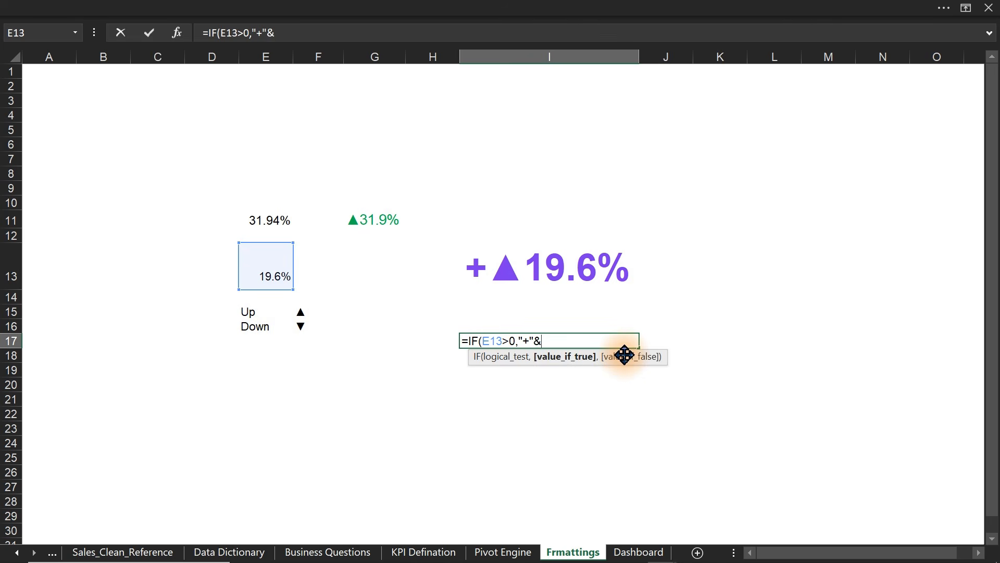
# - Extend the true result in I17 with the up arrow from F15 joined to TEXT(E13,"0.0%")
pyautogui.click(301, 311)
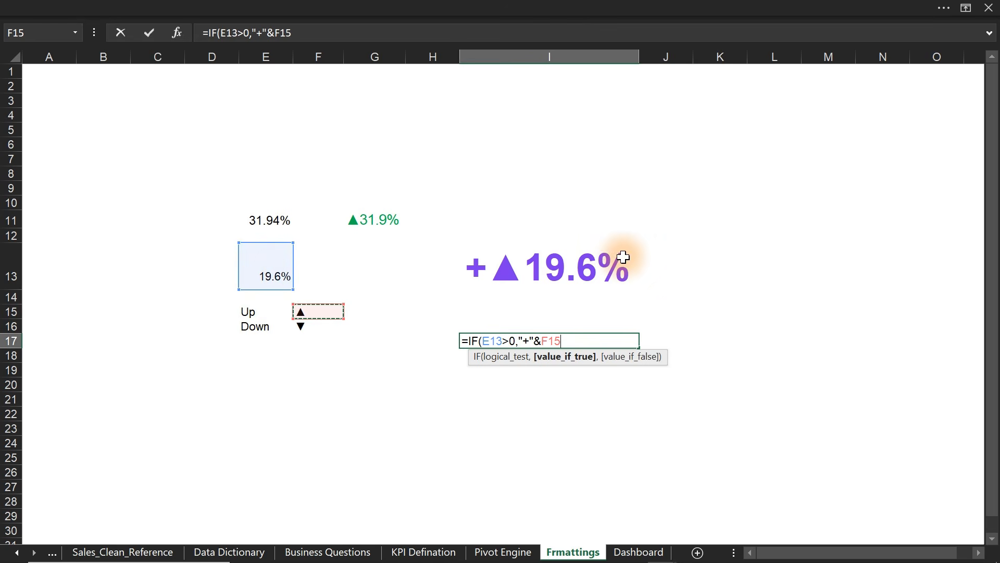
pyautogui.write('te')
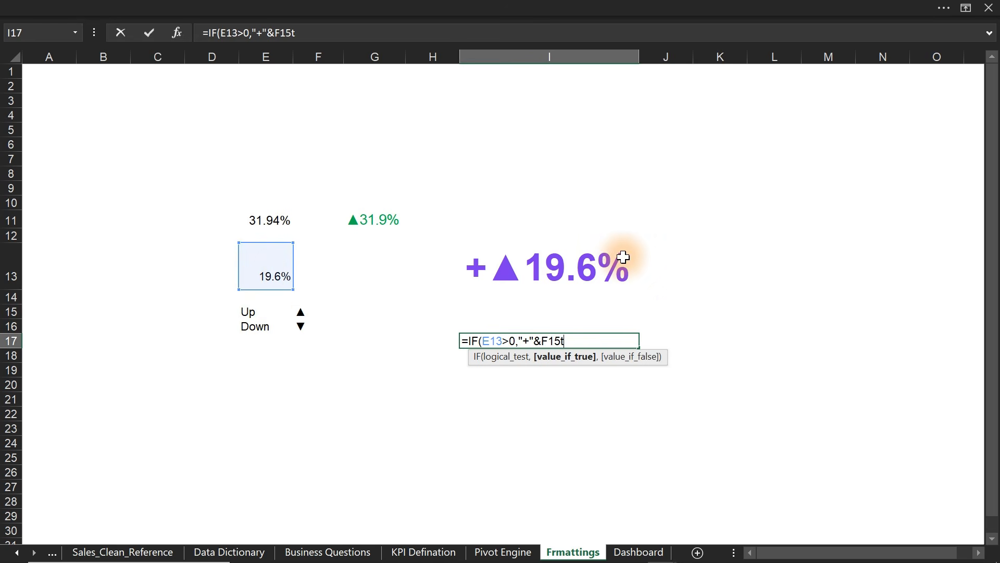
pyautogui.press('BackSpace')
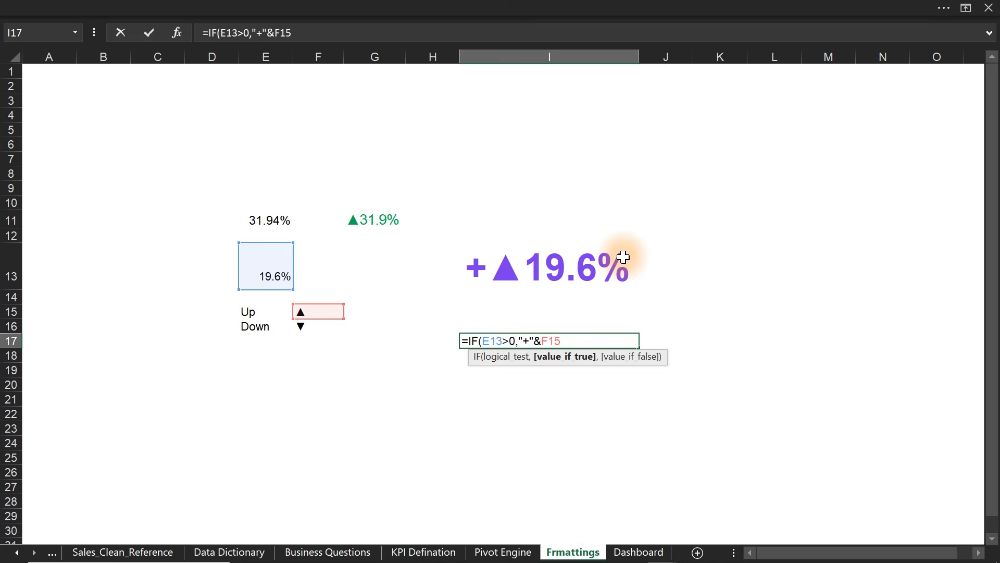
pyautogui.write('&tex')
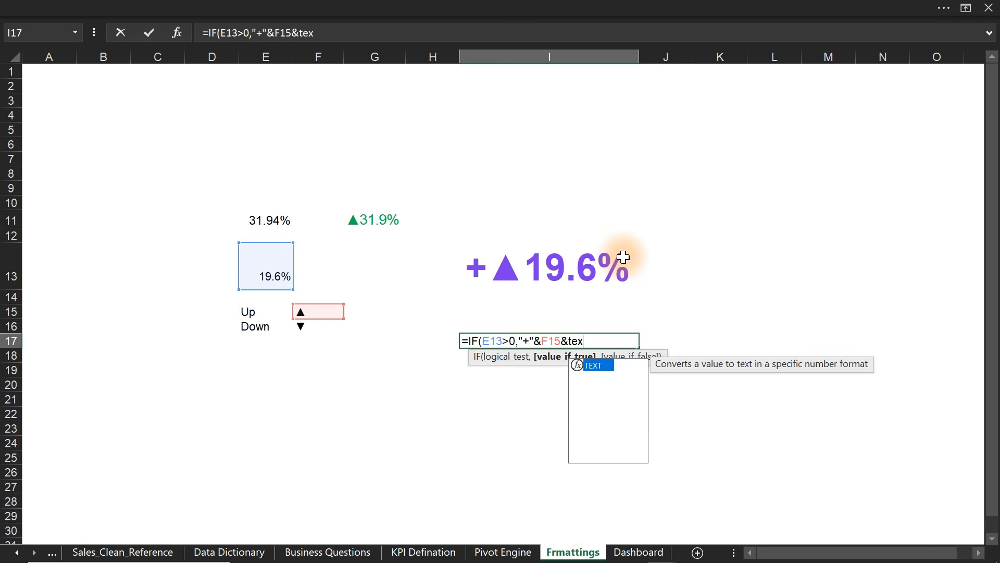
pyautogui.press('Tab')
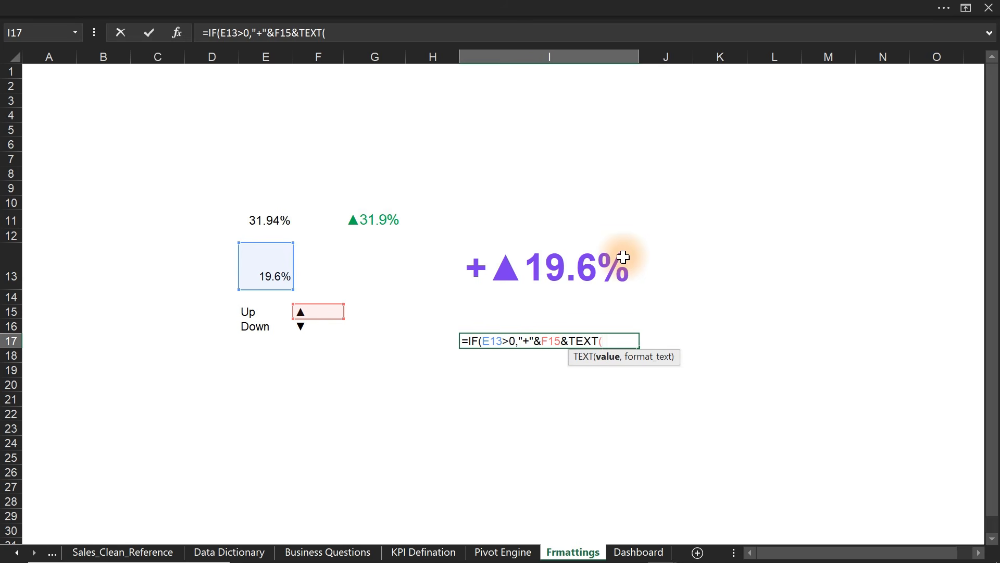
pyautogui.click(270, 272)
pyautogui.write(',"0.0')
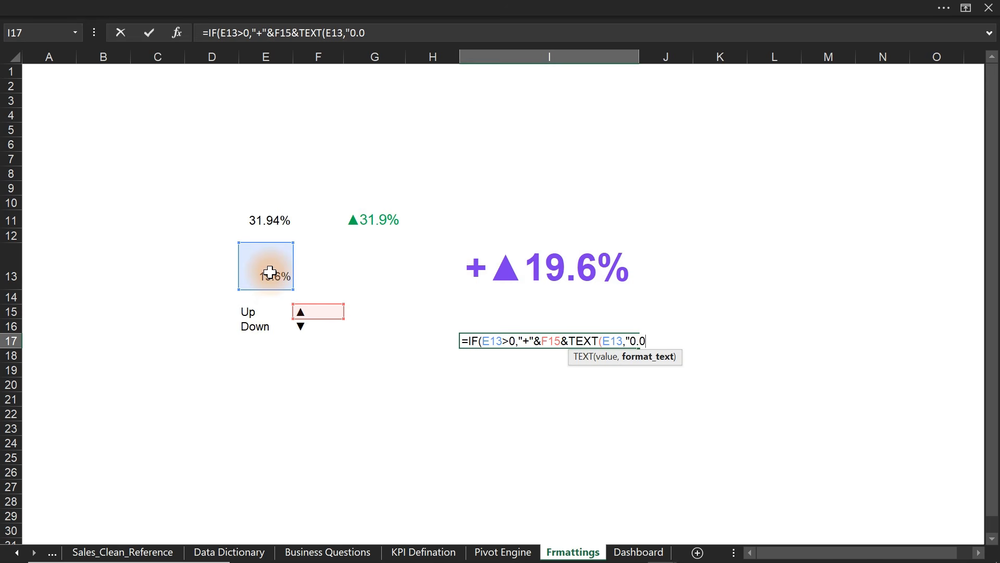
pyautogui.write('%")')
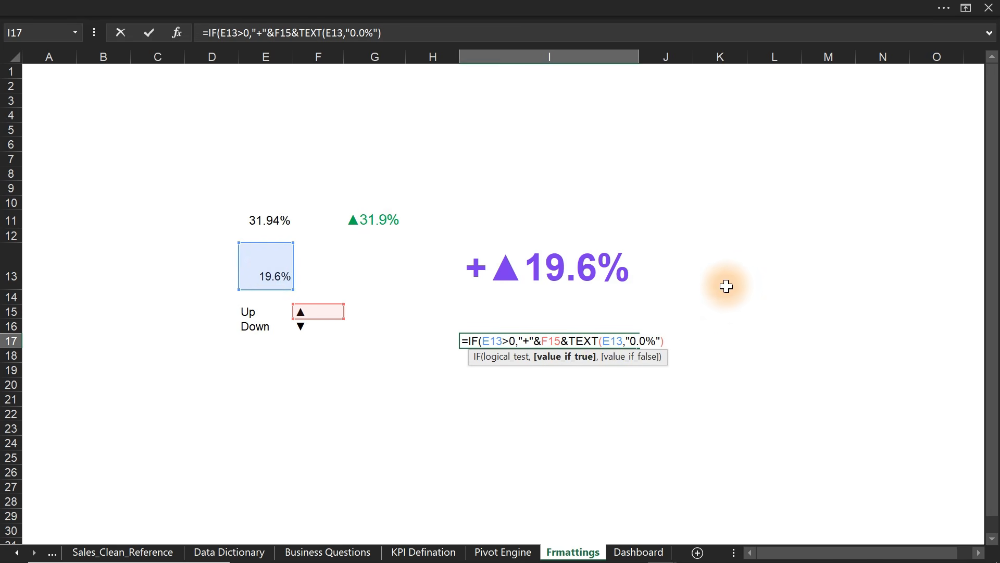
# - Add F16&TEXT(E13,"0.0%") as the false result in I17, enter the formula and reselect the cell
pyautogui.write(',')
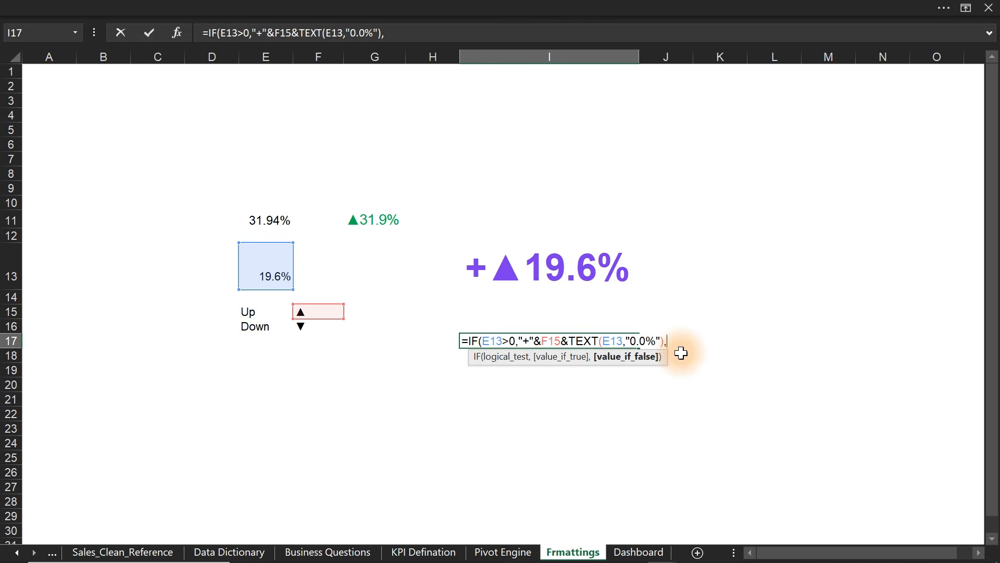
pyautogui.click(314, 327)
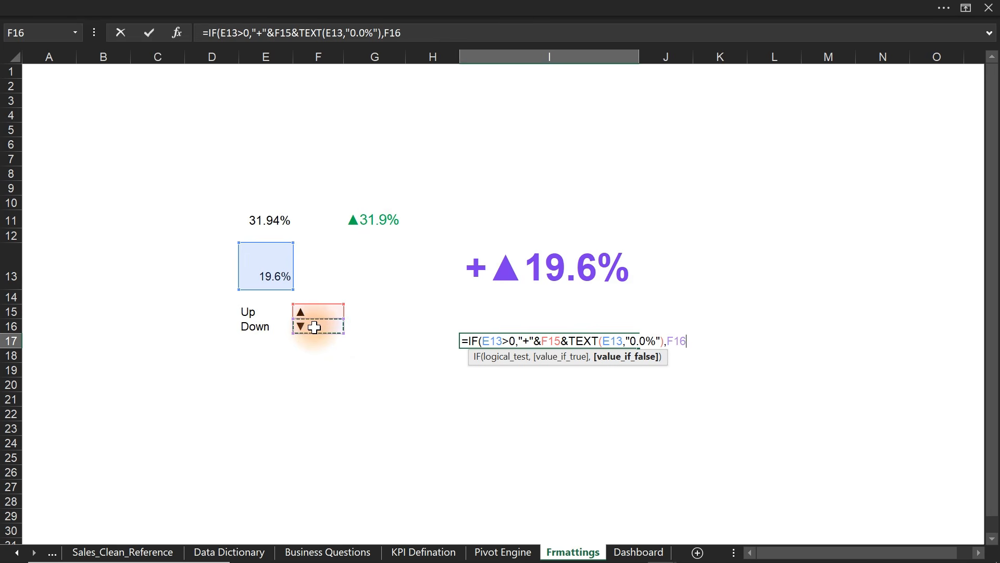
pyautogui.write('&')
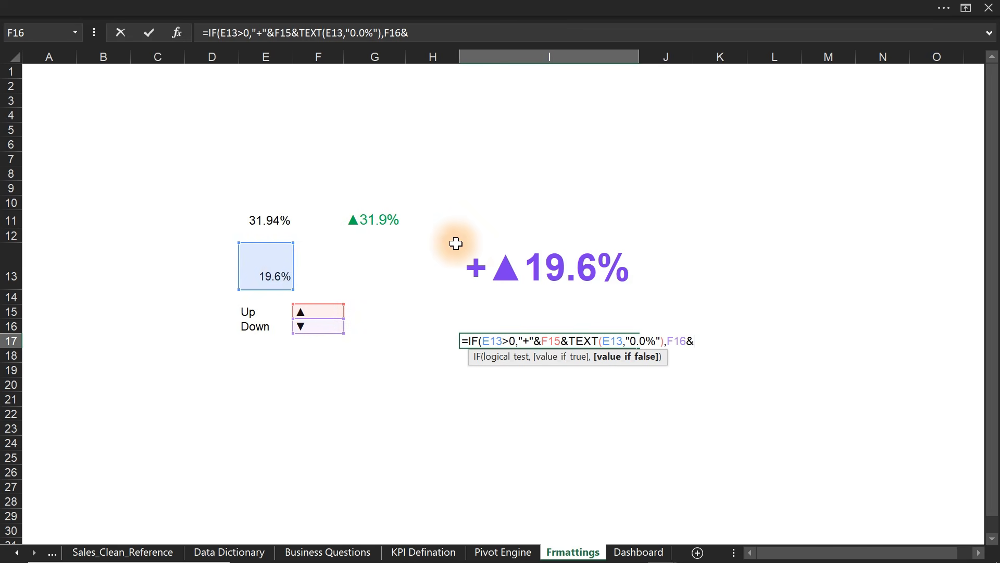
pyautogui.write('tex')
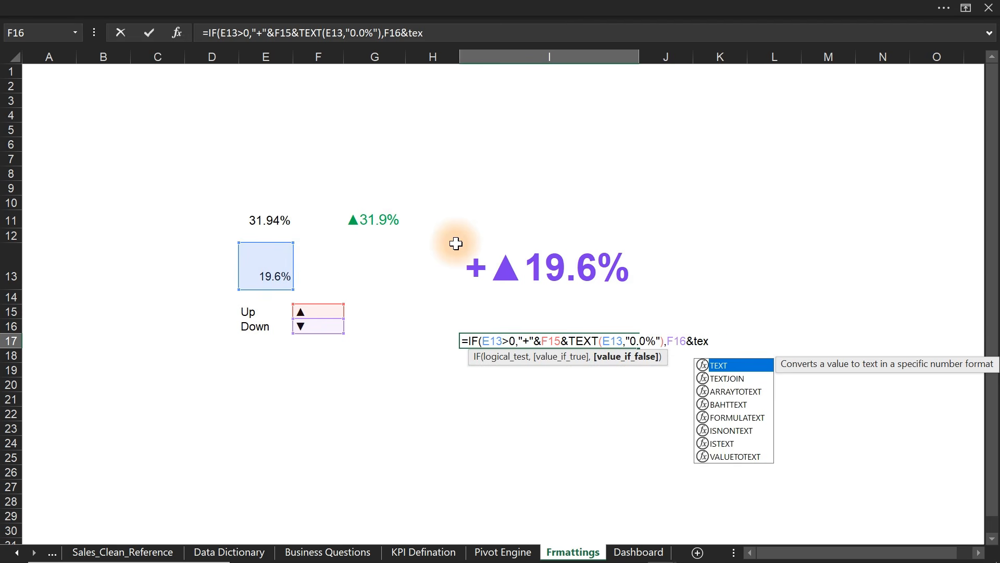
pyautogui.press('Tab')
pyautogui.click(268, 268)
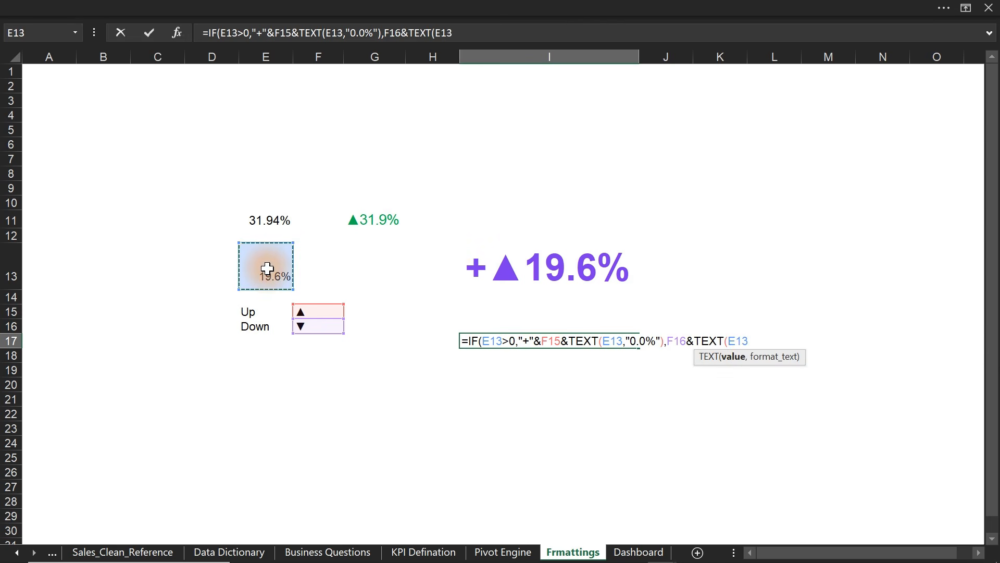
pyautogui.write(',"0.0%')
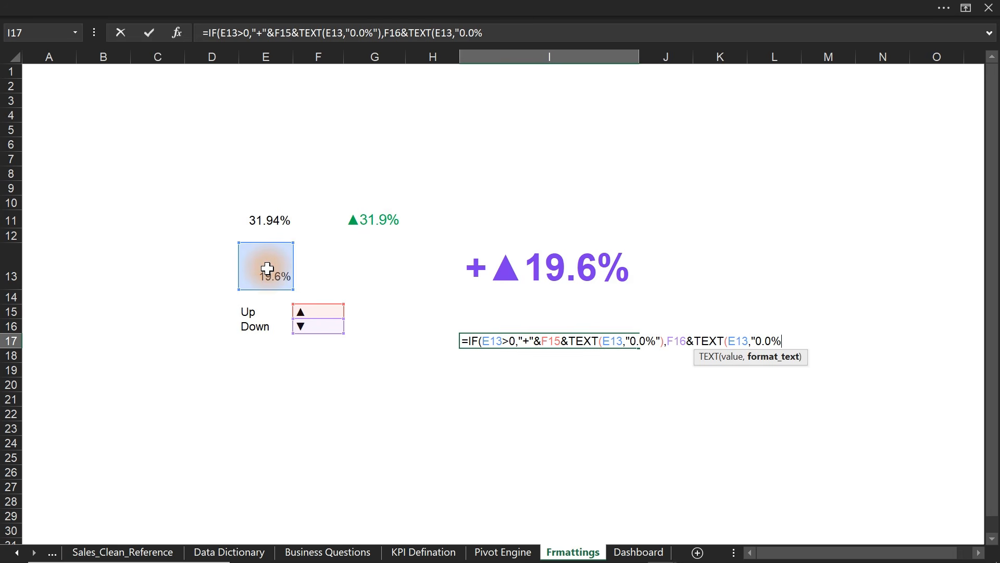
pyautogui.write('")')
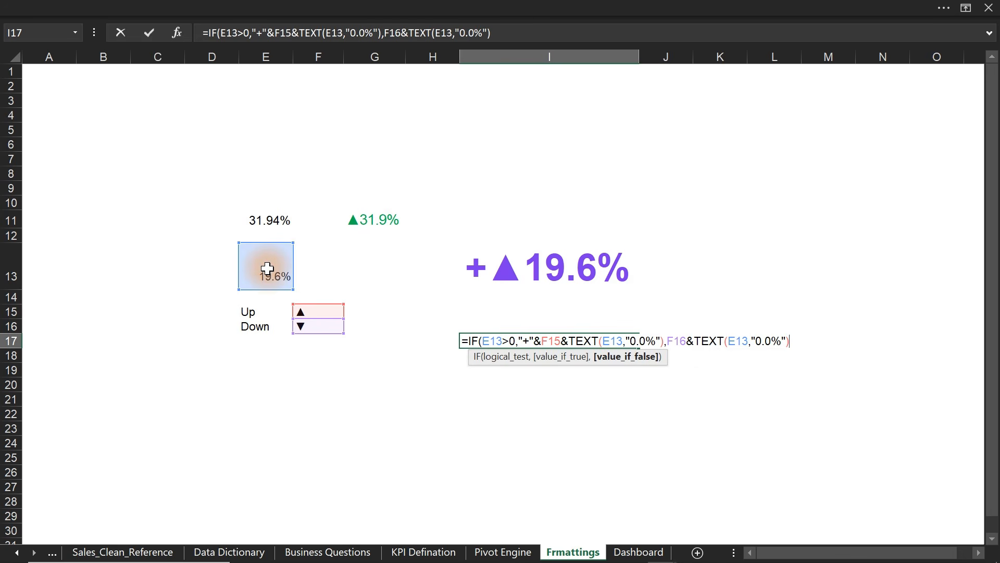
pyautogui.press('Return')
pyautogui.press('Return')
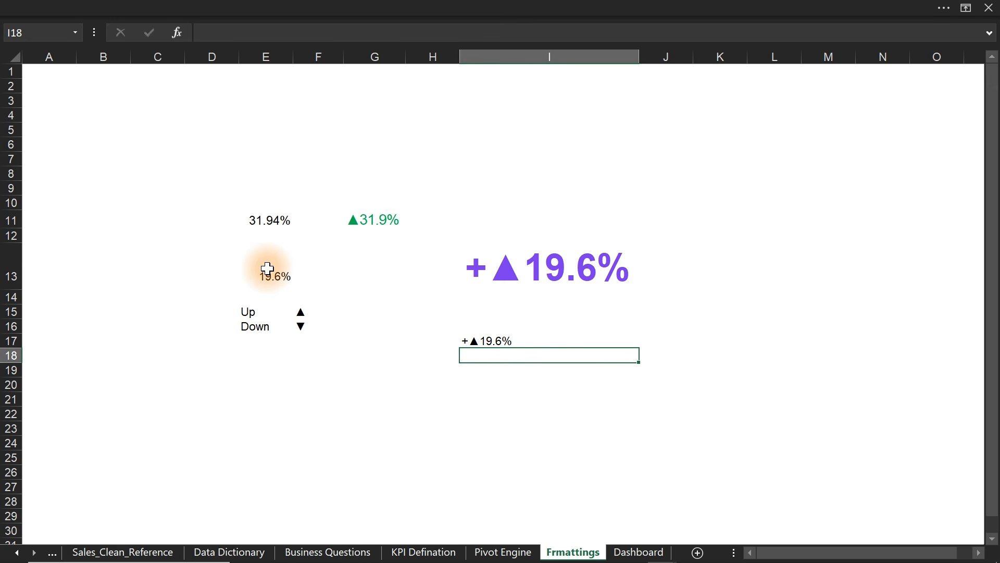
pyautogui.click(510, 339)
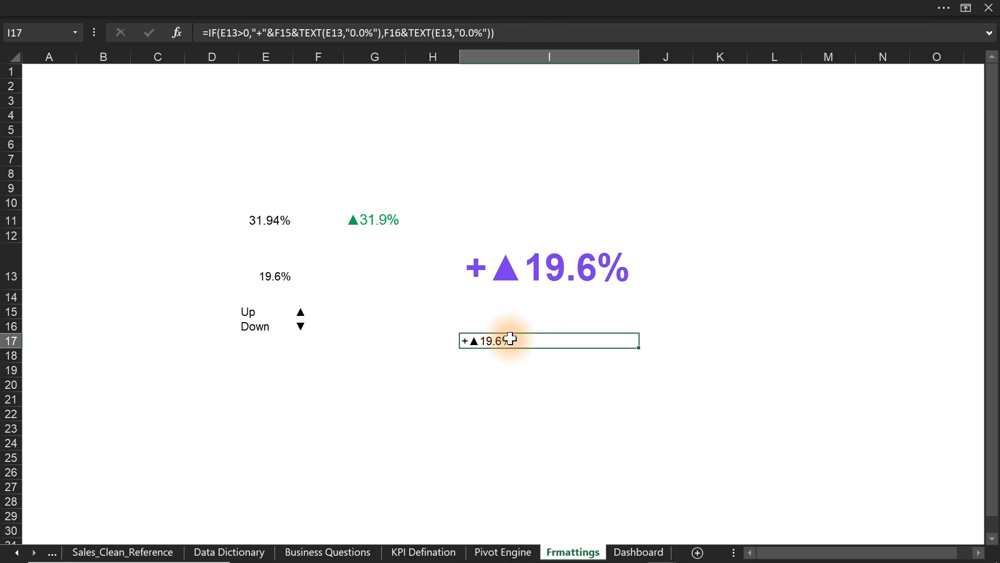
# - Start a new conditional formatting rule for cell I17 that uses the formula =$E$13>0
pyautogui.click(375, 216)
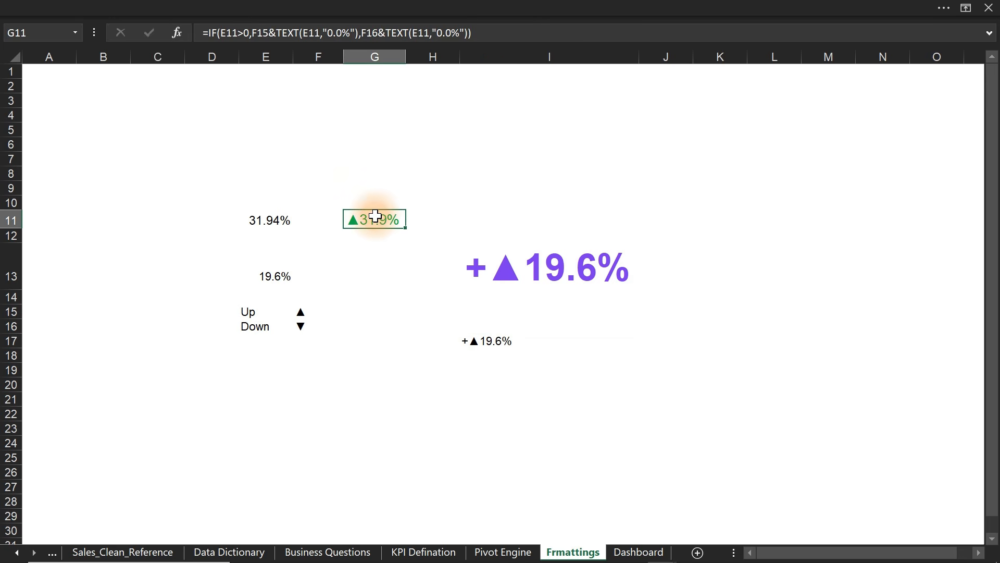
pyautogui.click(482, 341)
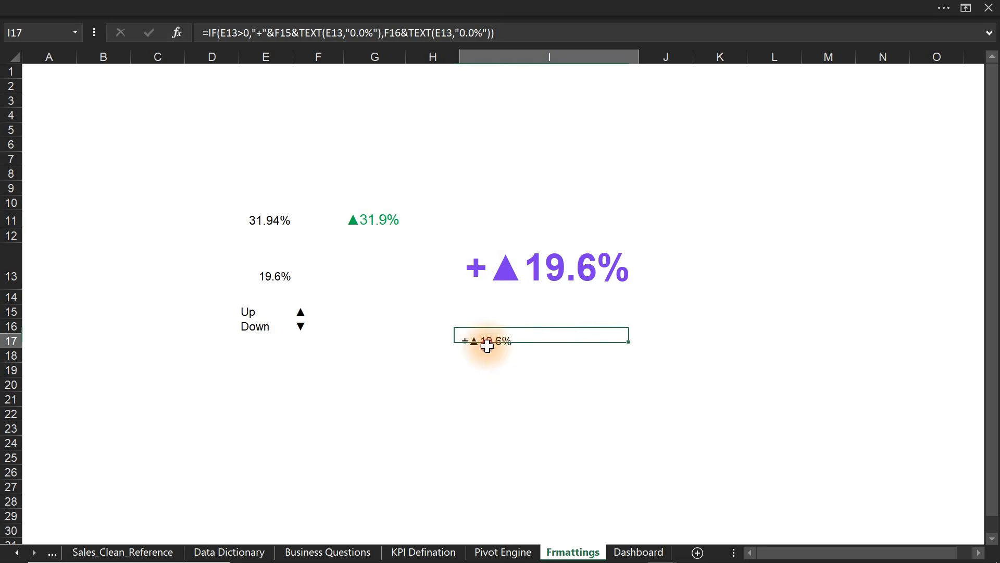
pyautogui.click(474, 8)
pyautogui.click(64, 41)
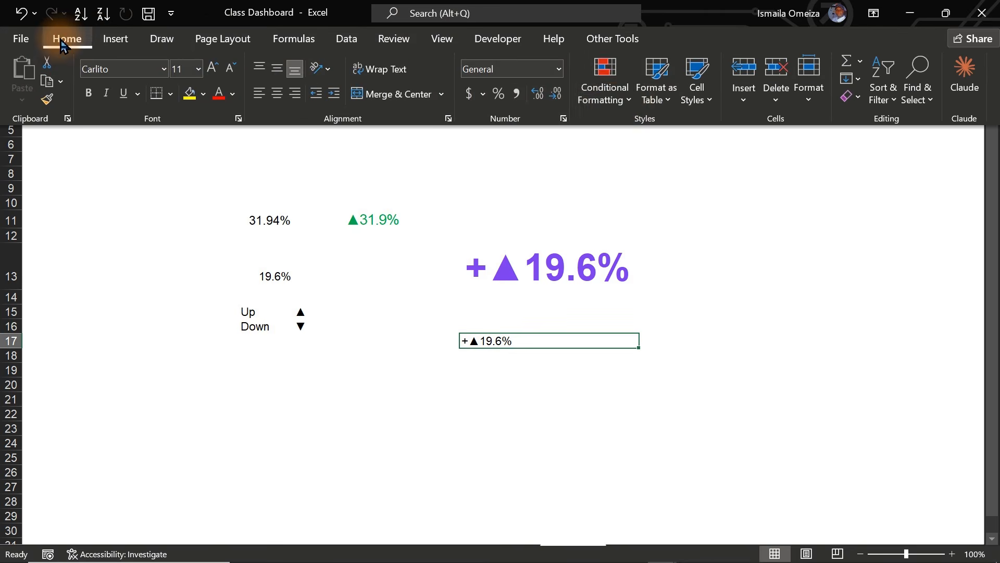
pyautogui.click(605, 89)
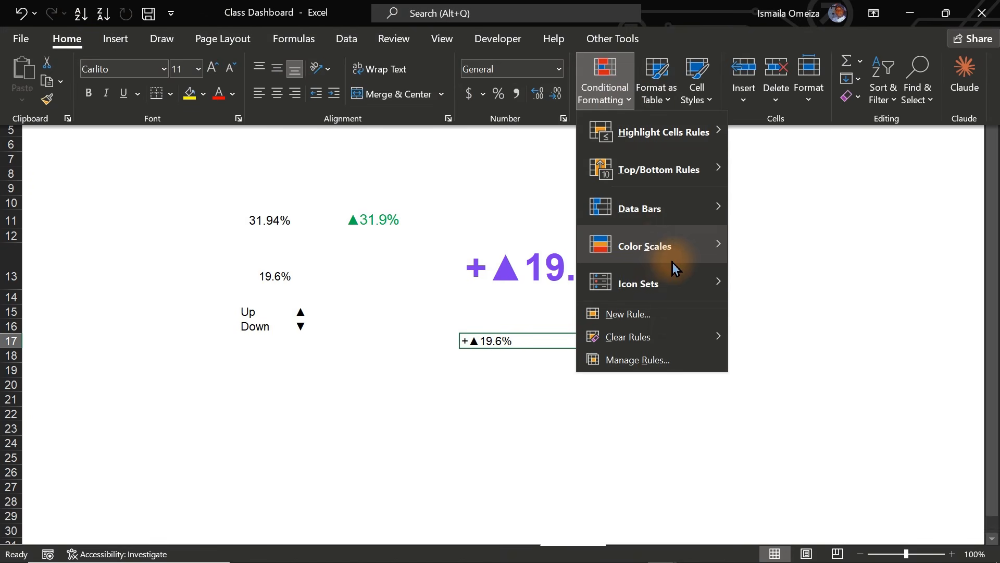
pyautogui.moveTo(695, 256)
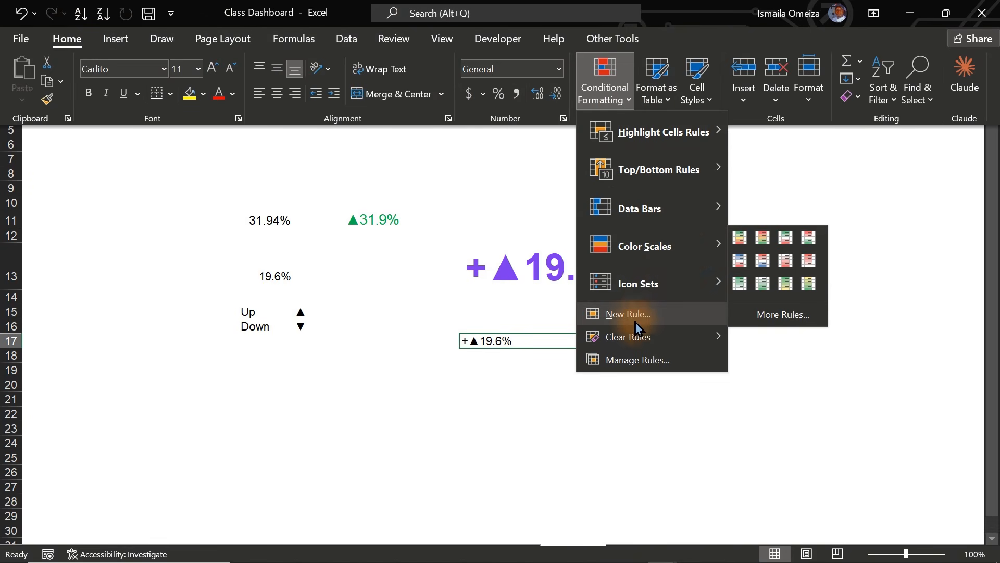
pyautogui.click(645, 365)
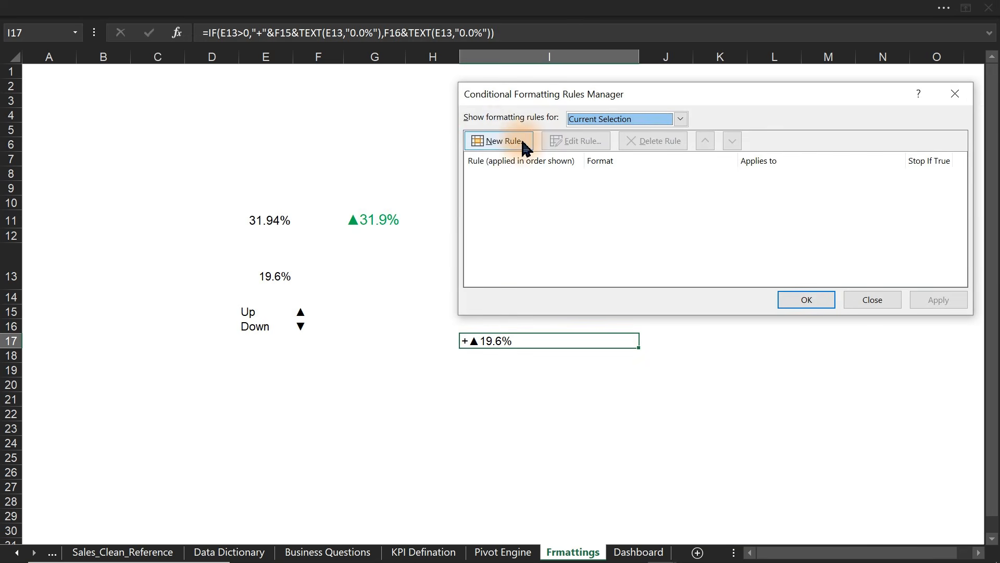
pyautogui.press('Escape')
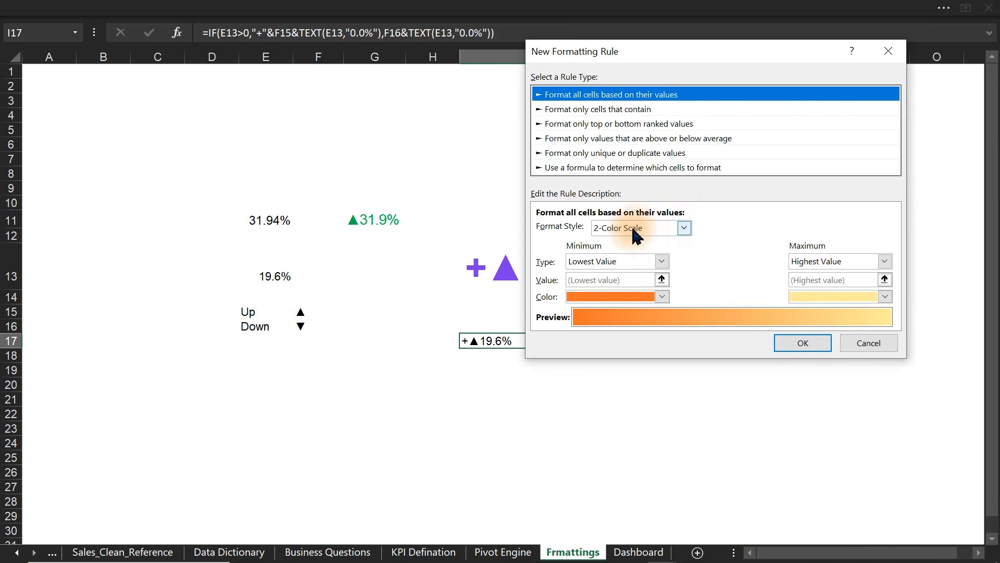
pyautogui.click(654, 168)
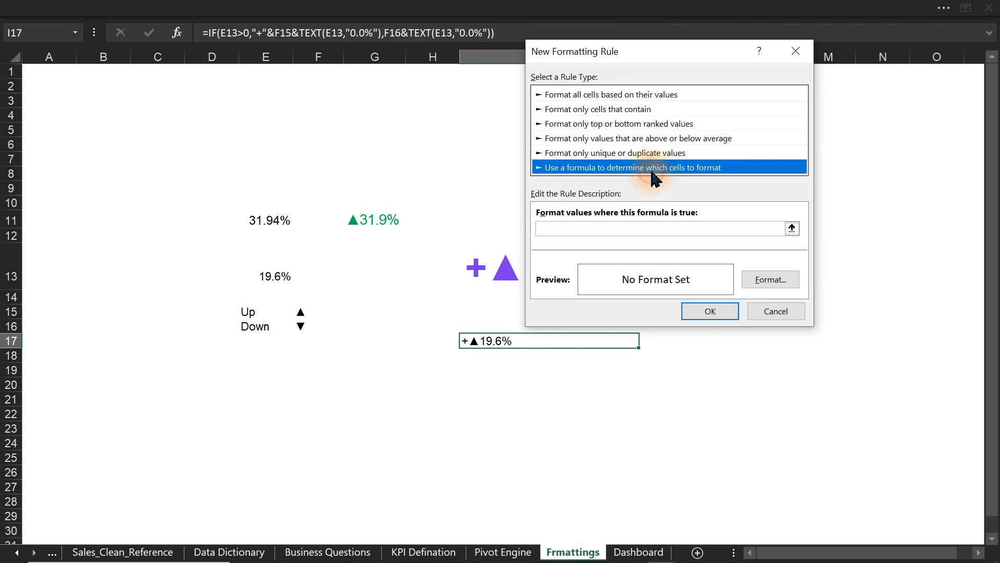
pyautogui.click(607, 228)
pyautogui.click(293, 274)
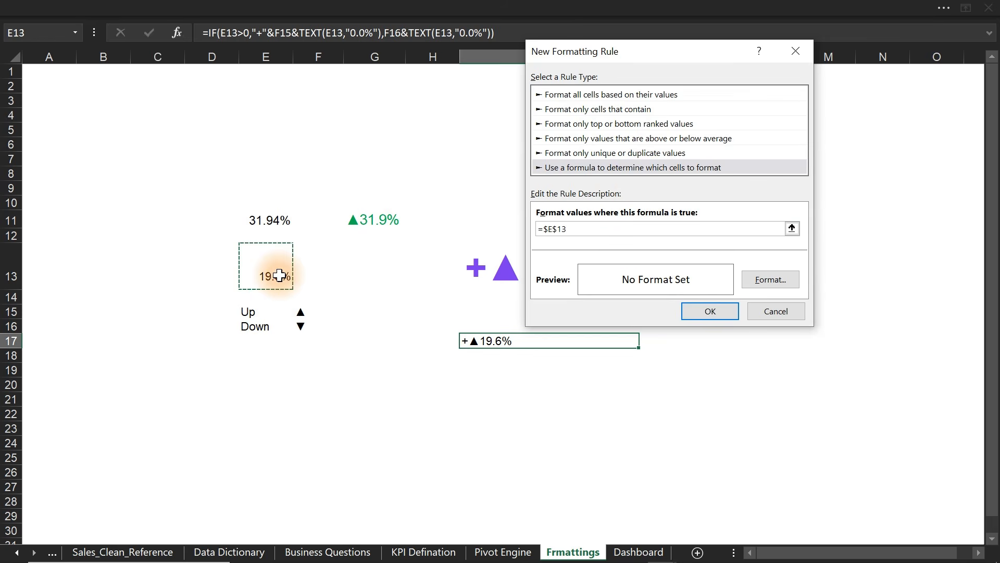
pyautogui.write('>0')
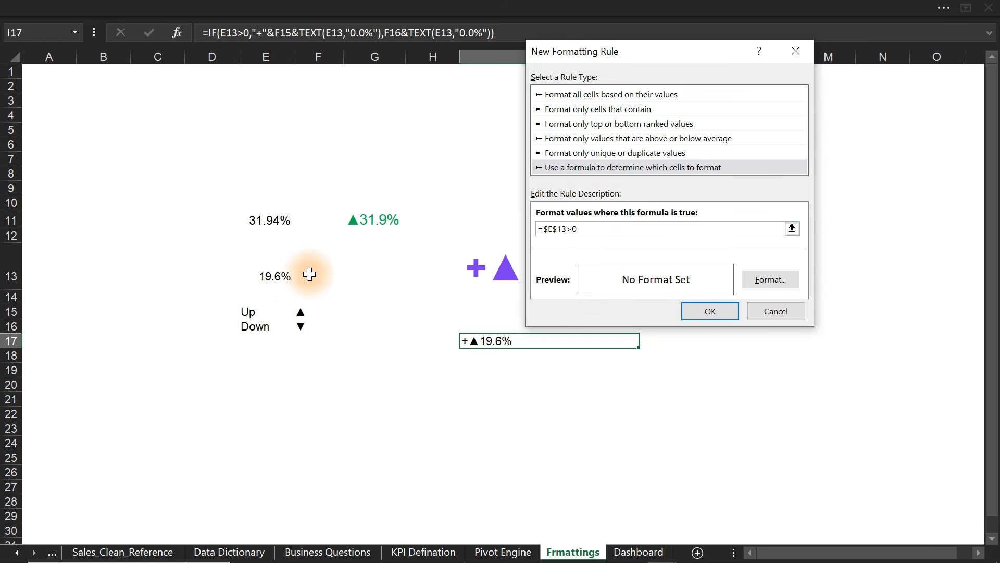
# - Give the =$E$13>0 rule the recently used purple font color and save the rule
pyautogui.click(771, 279)
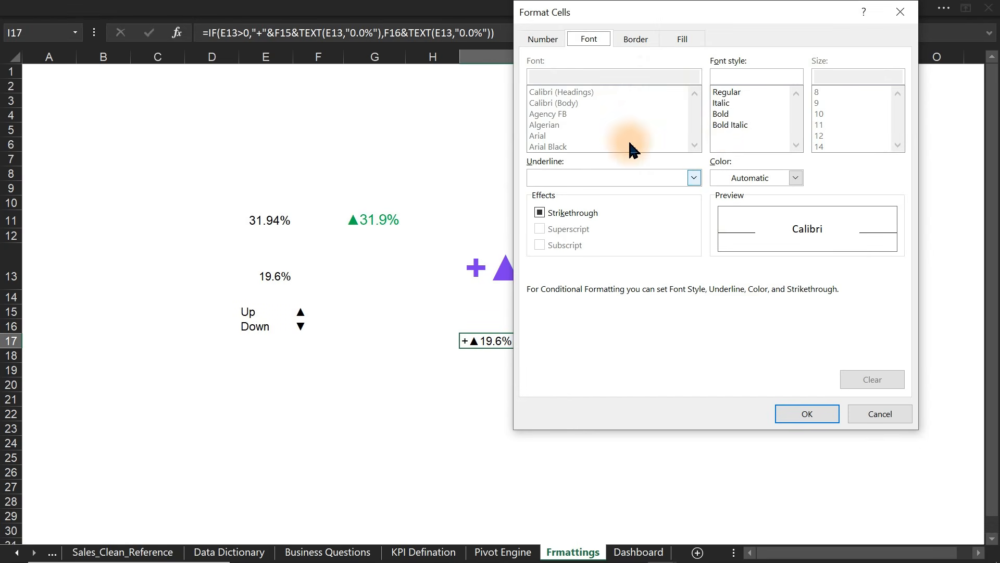
pyautogui.click(793, 179)
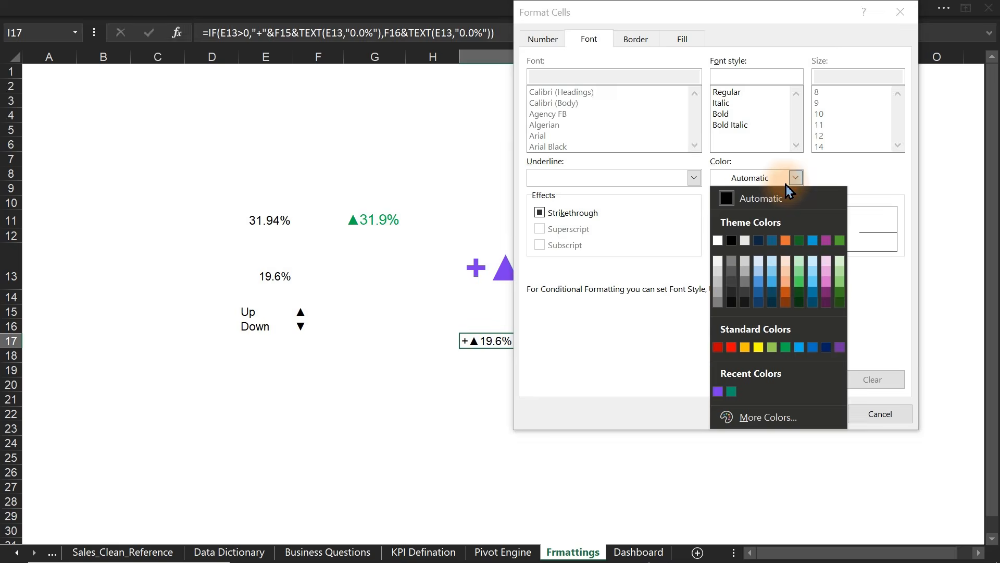
pyautogui.click(718, 391)
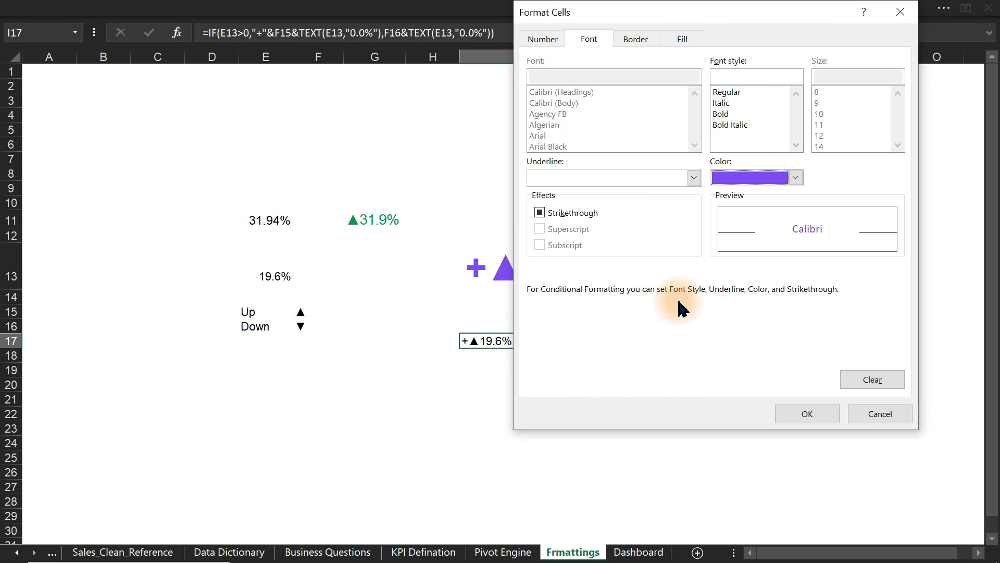
pyautogui.click(808, 414)
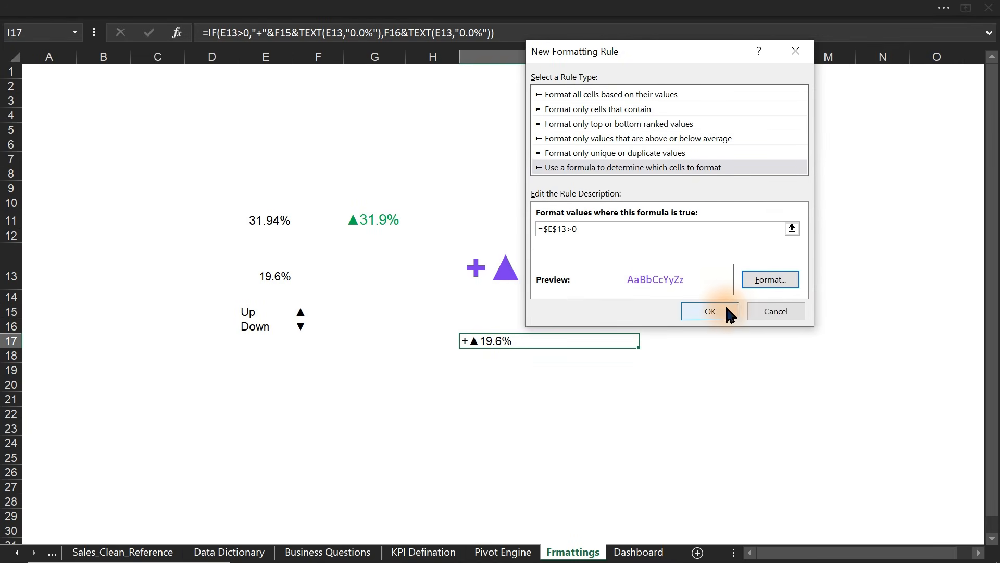
pyautogui.click(710, 311)
# - Start a second formula-based conditional formatting rule for I17 with the formula =$E$13<0
pyautogui.click(504, 141)
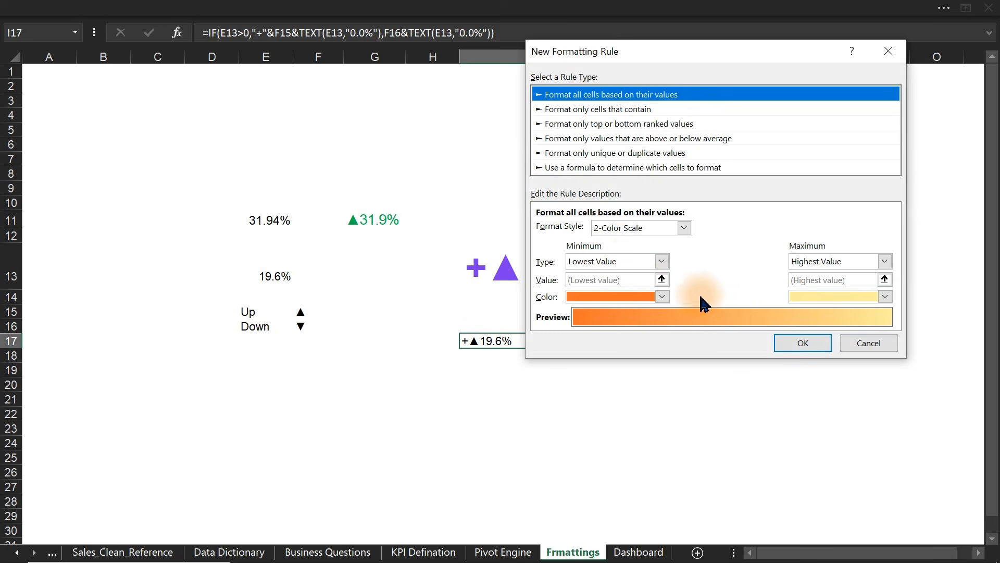
pyautogui.click(605, 168)
pyautogui.click(607, 228)
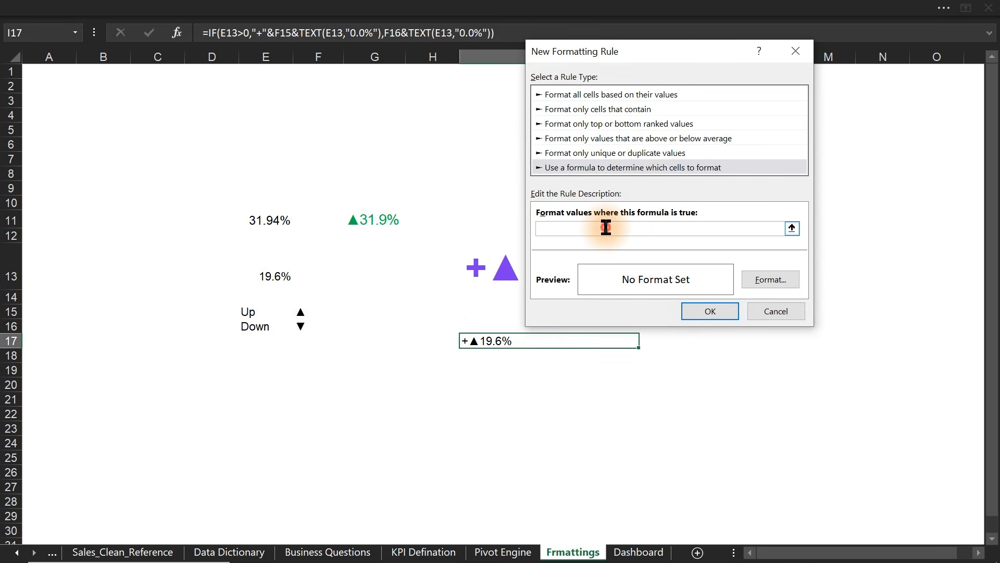
pyautogui.click(268, 276)
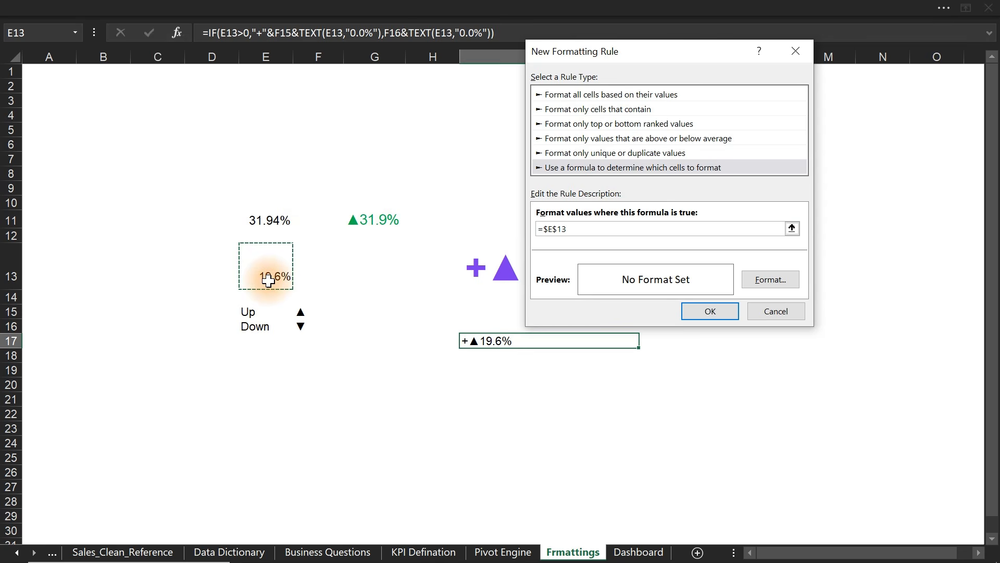
pyautogui.write('<0')
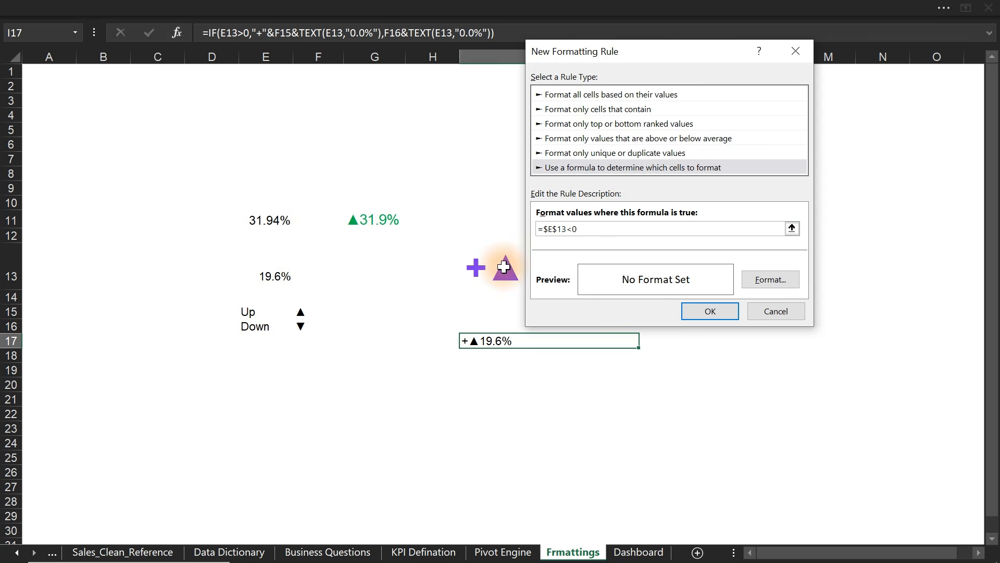
# - Give the =$E$13<0 rule a standard red font color and apply both rules to I17
pyautogui.click(761, 280)
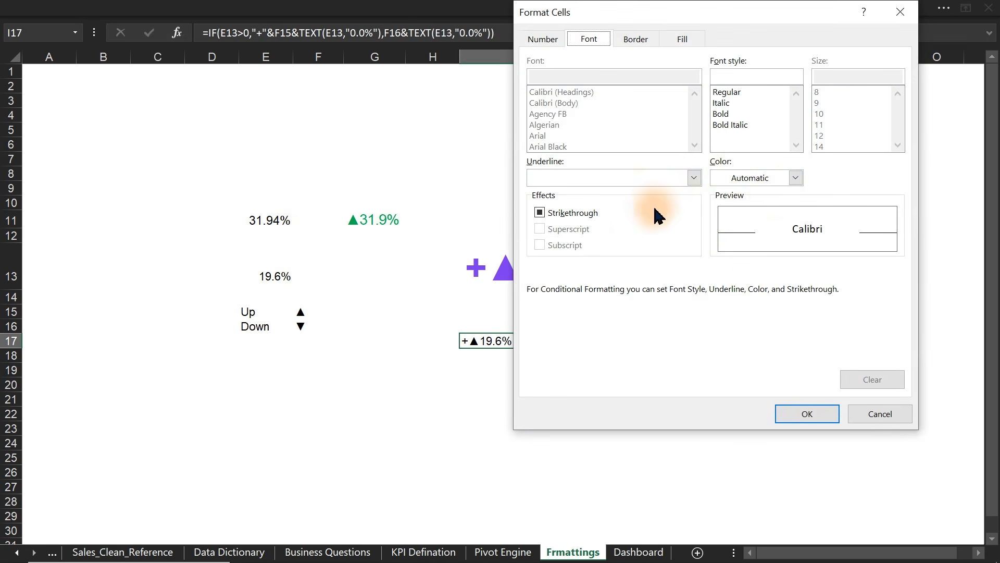
pyautogui.click(766, 179)
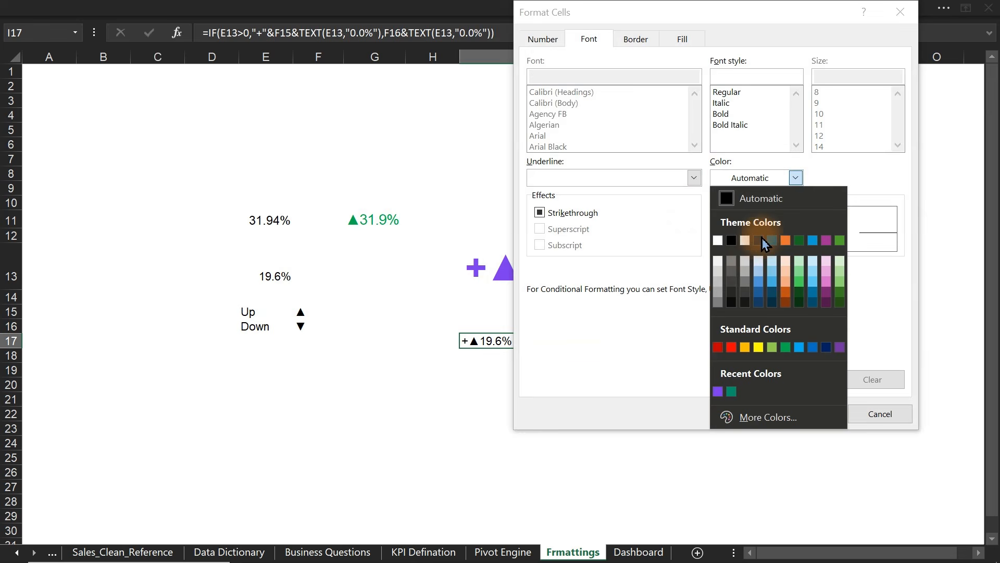
pyautogui.click(731, 347)
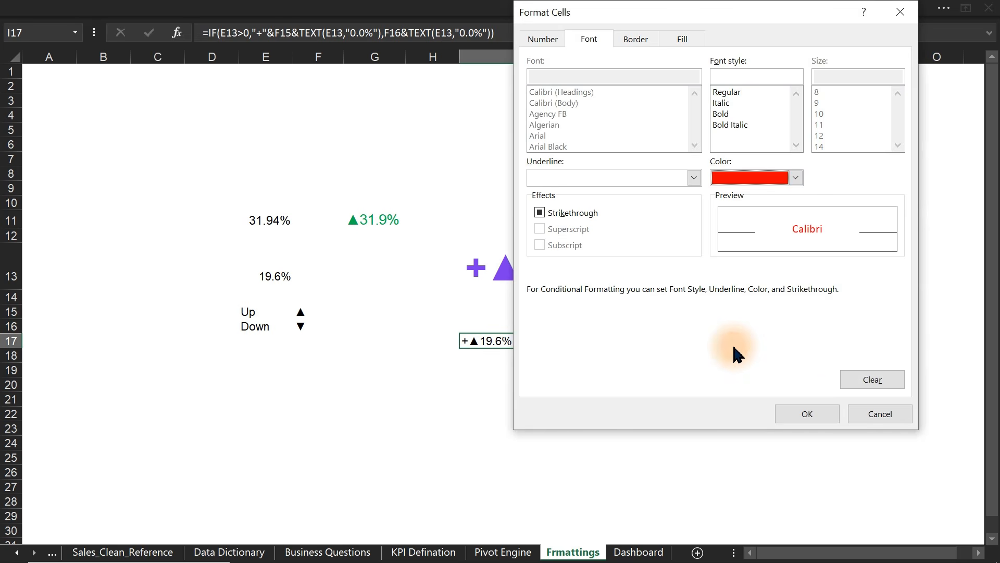
pyautogui.click(831, 415)
pyautogui.click(710, 312)
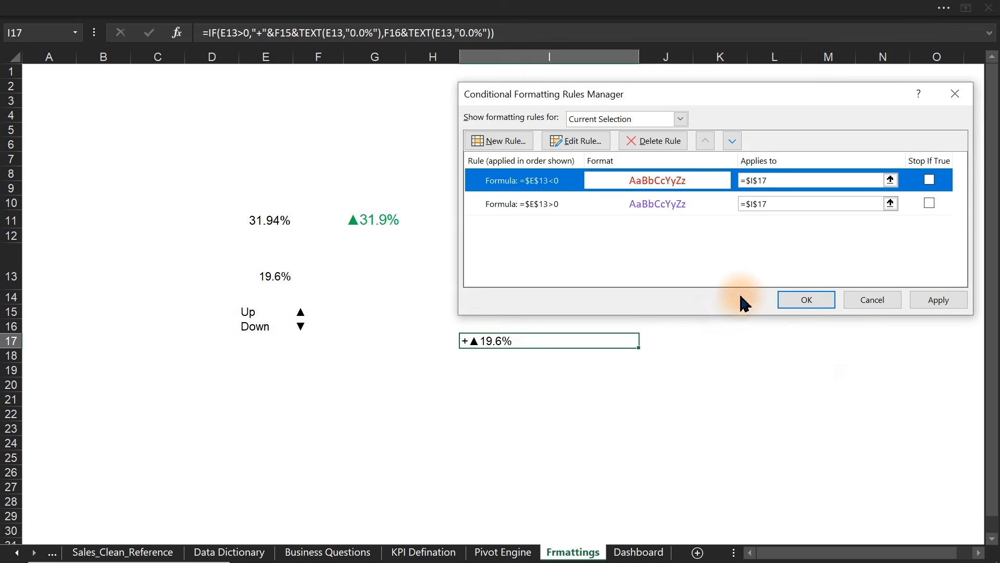
pyautogui.click(815, 298)
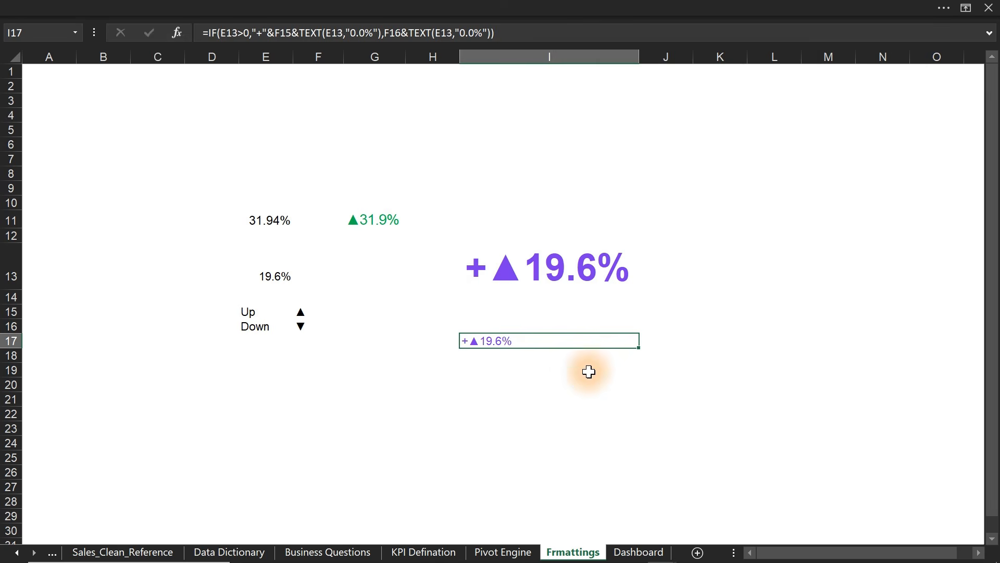
# - Check the font size of I13 and set the font size of I17 to 36
pyautogui.click(548, 262)
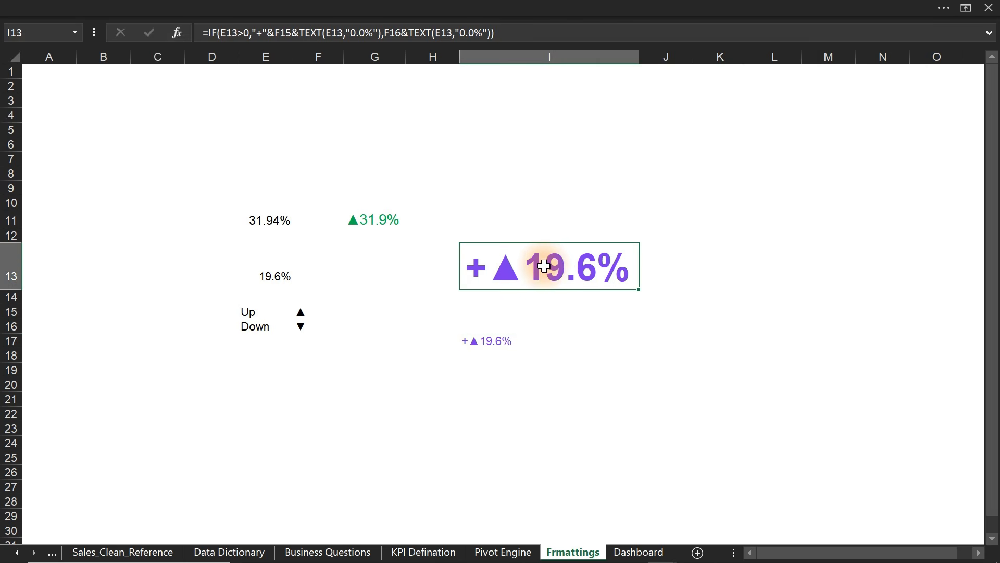
pyautogui.click(255, 7)
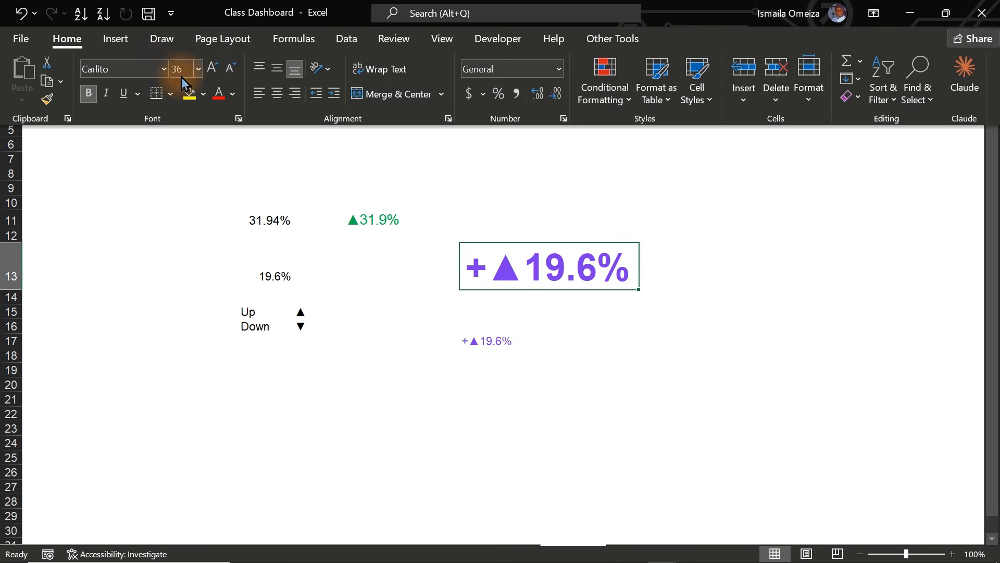
pyautogui.click(484, 339)
pyautogui.click(488, 341)
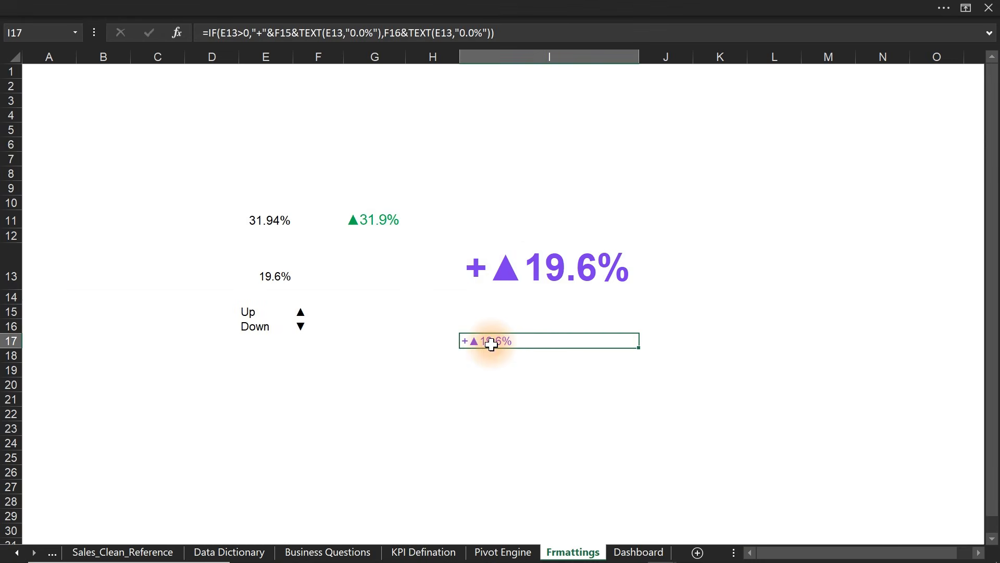
pyautogui.click(167, 8)
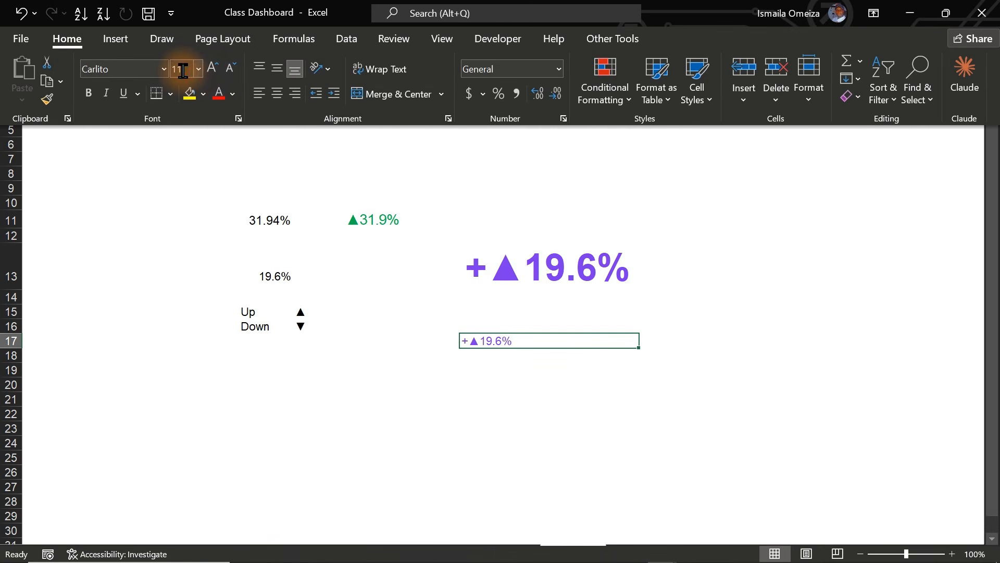
pyautogui.click(182, 70)
pyautogui.write('36')
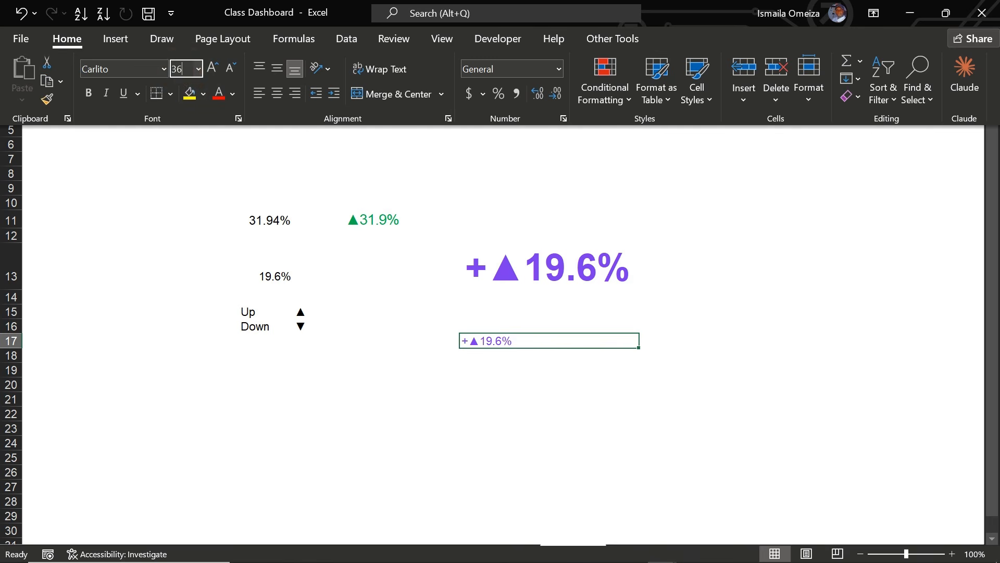
pyautogui.press('Return')
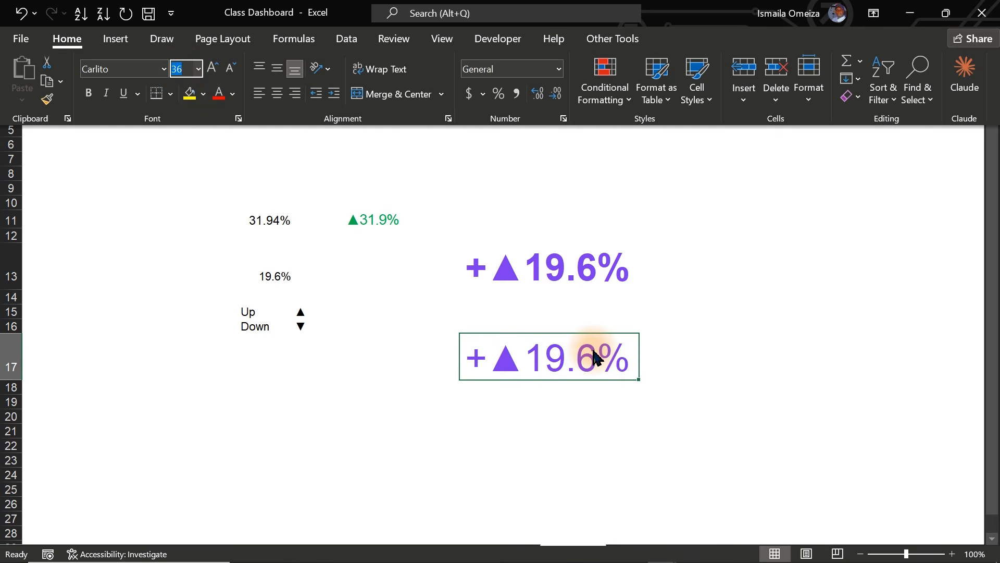
# - Make the growth percentage text in I17 bold
pyautogui.click(579, 297)
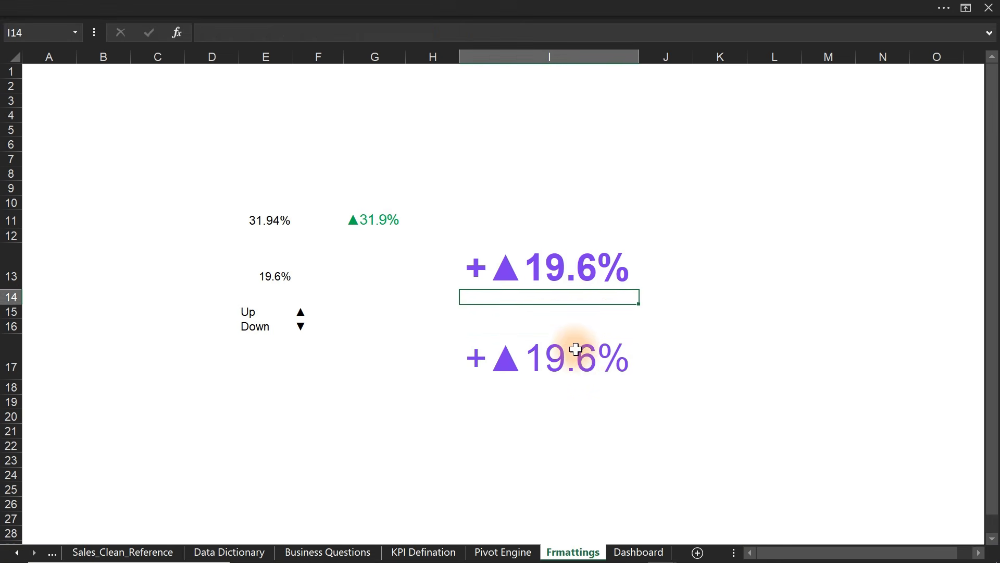
pyautogui.click(568, 357)
pyautogui.hotkey('ctrl', 'b')
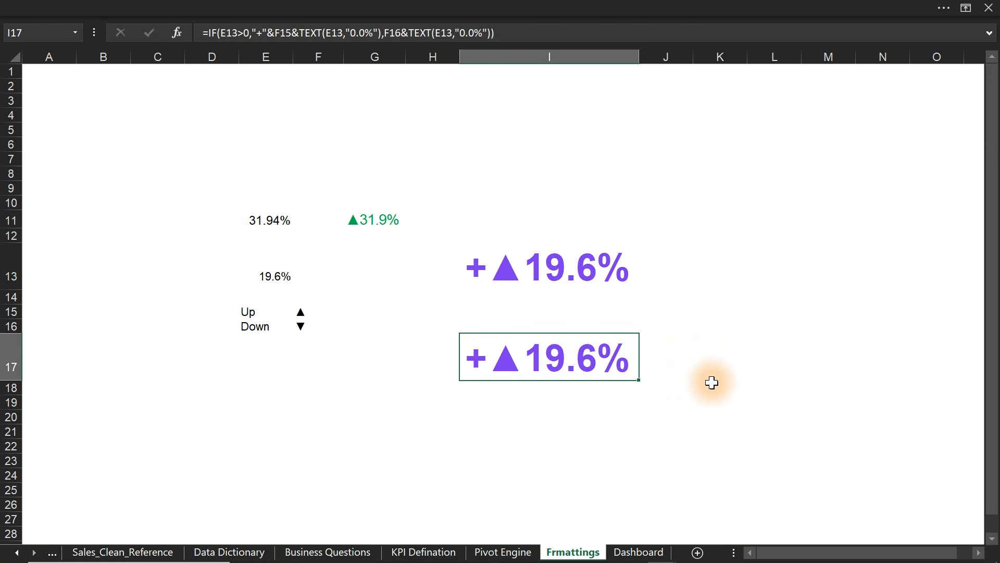
# - Switch to the Dashboard sheet and review the vs Feb rows of the Net Revenue, Profit and Profit Margin cards
pyautogui.click(576, 285)
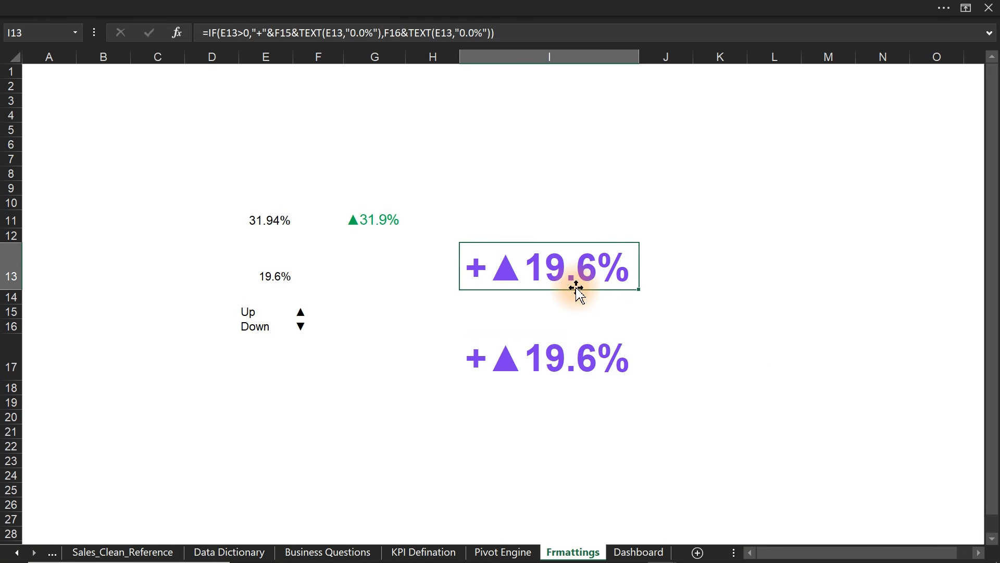
pyautogui.click(638, 553)
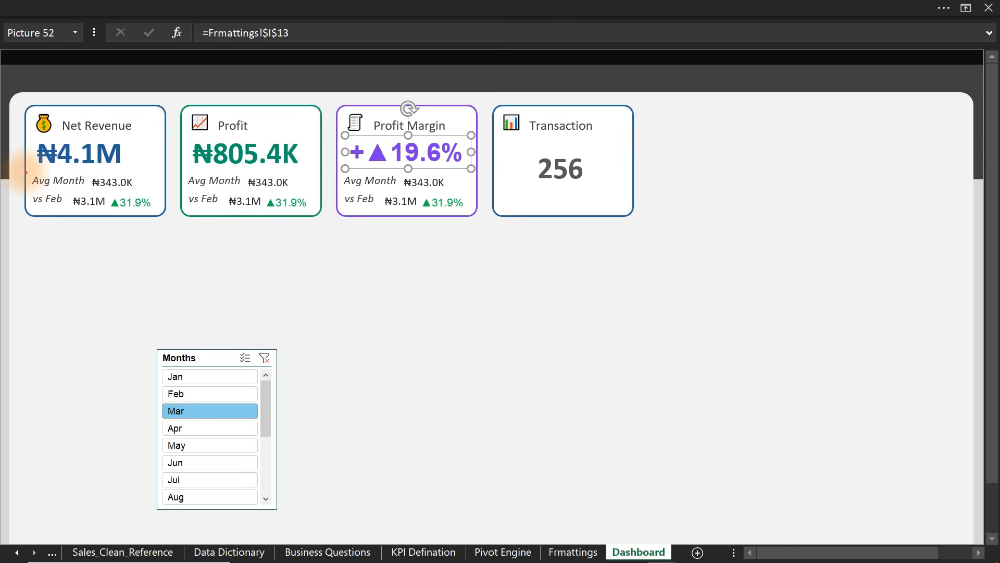
pyautogui.moveTo(23, 193)
pyautogui.mouseDown()
pyautogui.moveTo(169, 221)
pyautogui.moveTo(478, 219)
pyautogui.mouseUp()
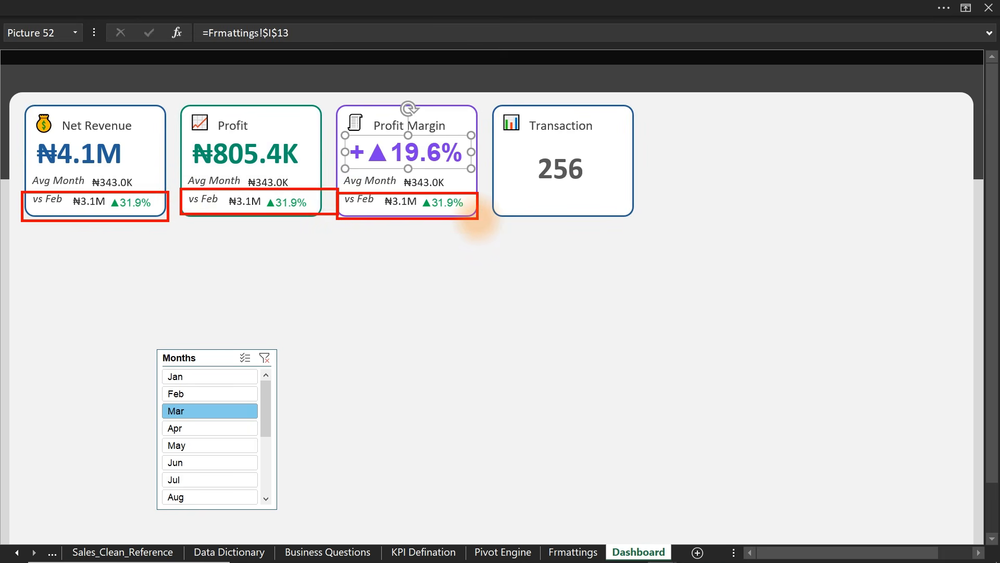
pyautogui.press('Escape')
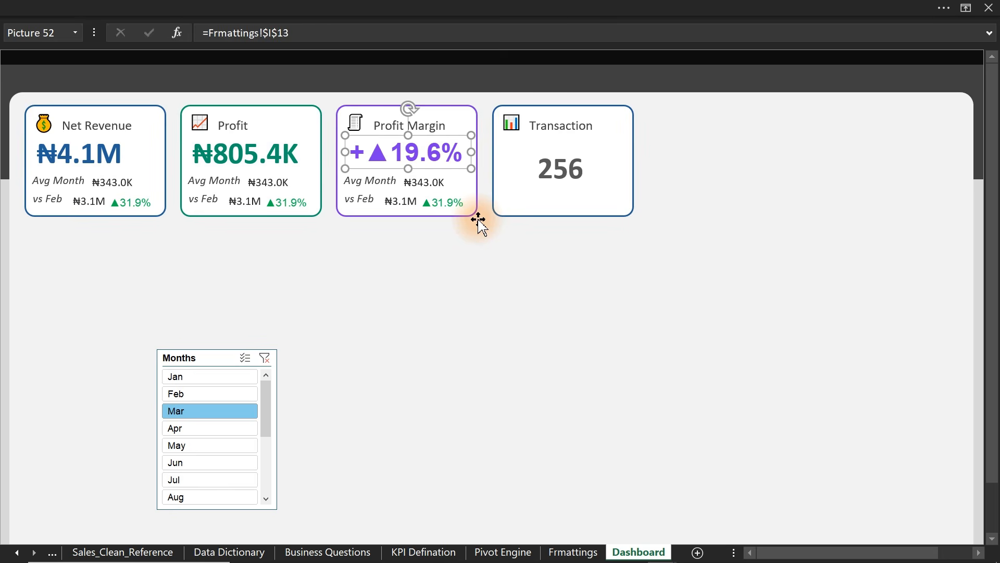
# - Add the label "Avg monthly Profit" in C16 of the Pivot Engine sheet, below Avg Monthly Rev
pyautogui.click(281, 189)
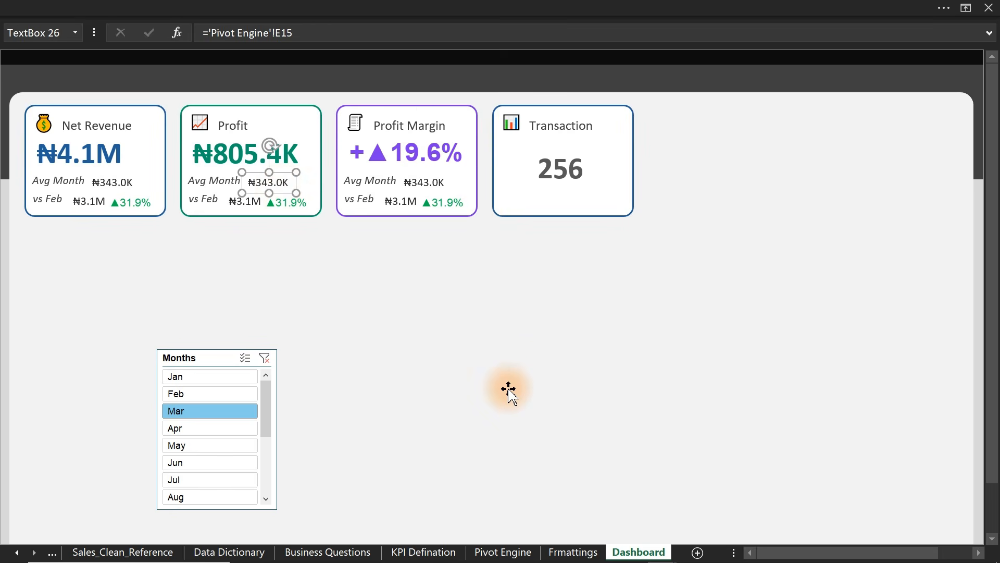
pyautogui.click(513, 554)
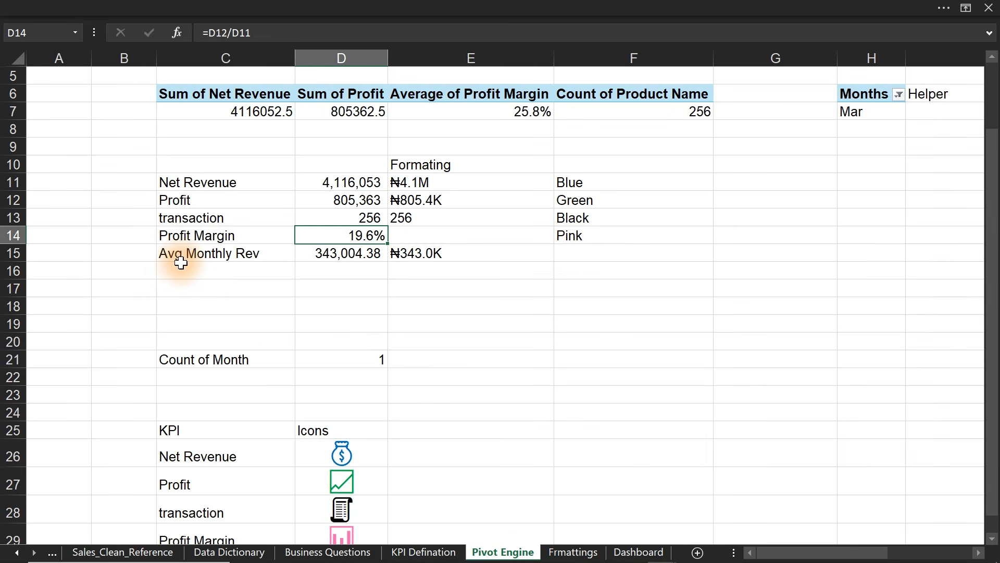
pyautogui.click(192, 273)
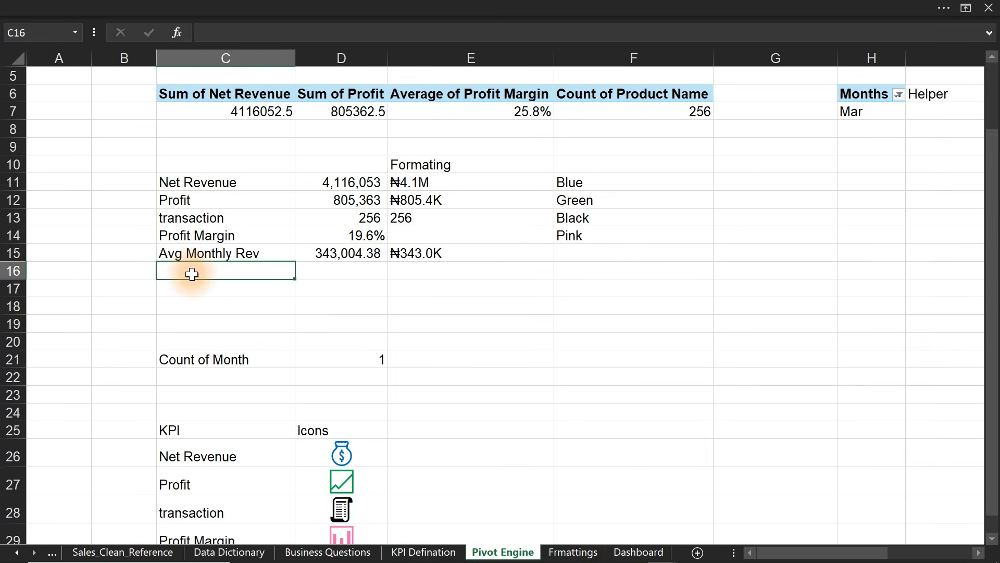
pyautogui.write('A')
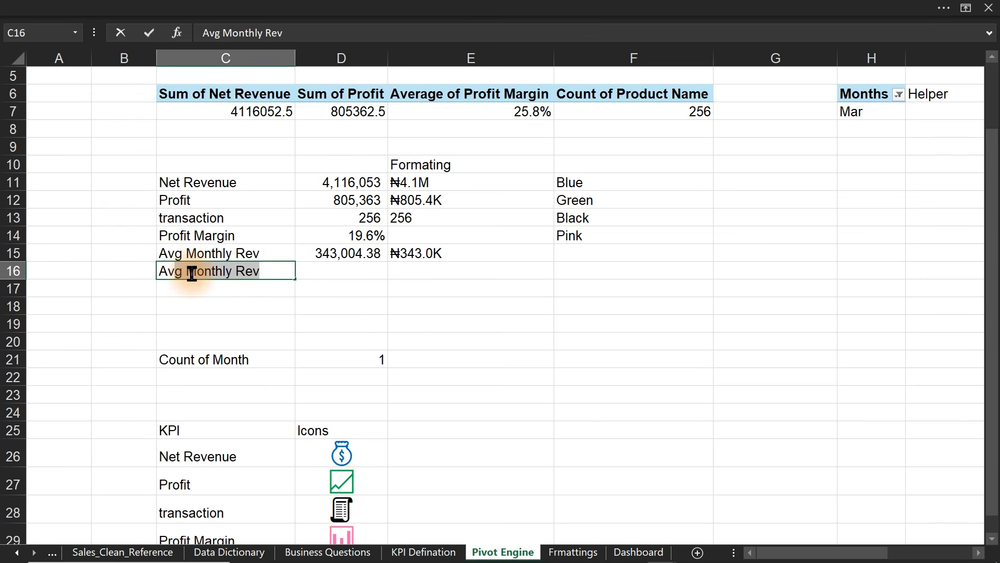
pyautogui.write('vg monthly Profit')
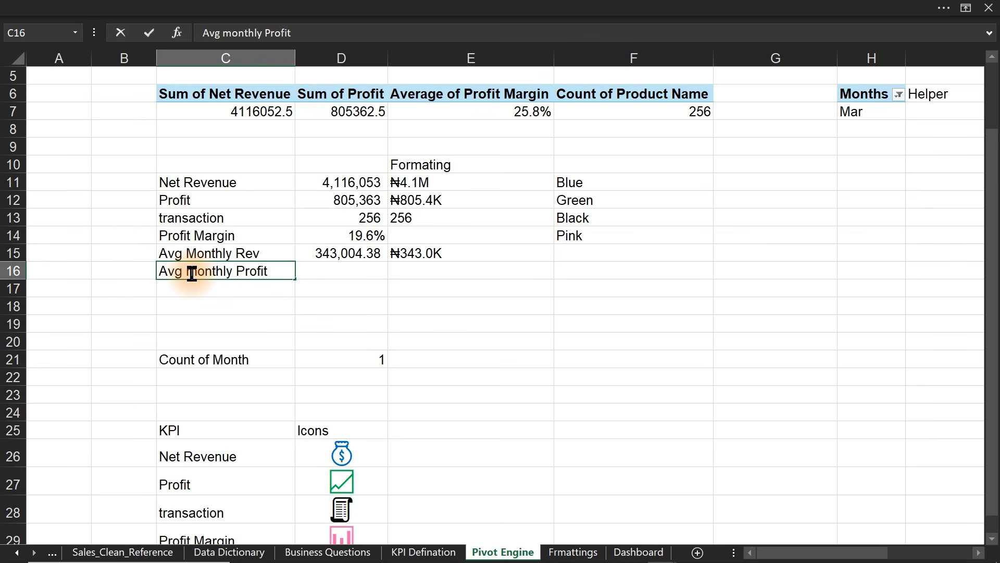
pyautogui.press('Return')
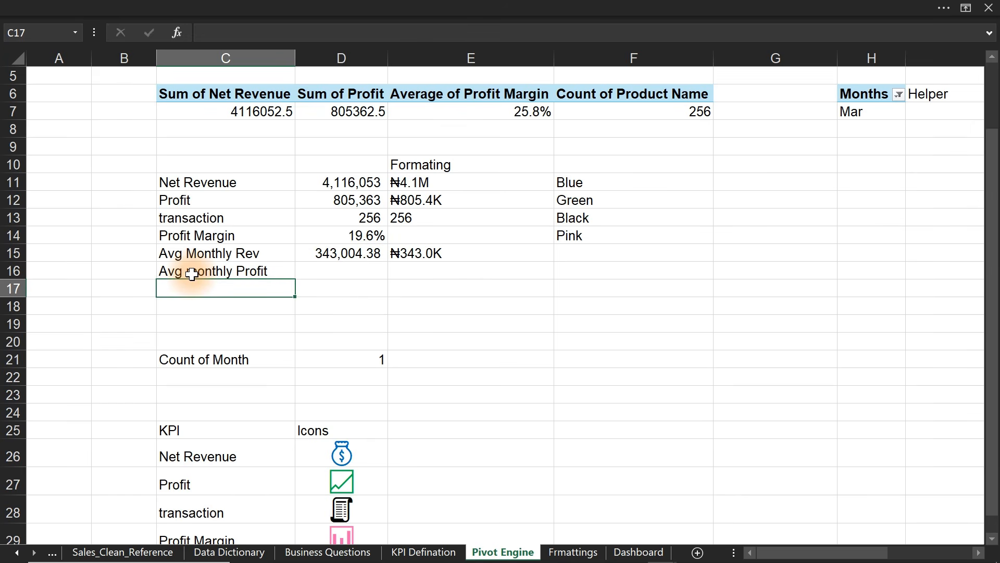
# - Calculate the average monthly profit in D16 with =D7/D21 and fill the E15 formatting formula down to E16
pyautogui.click(341, 272)
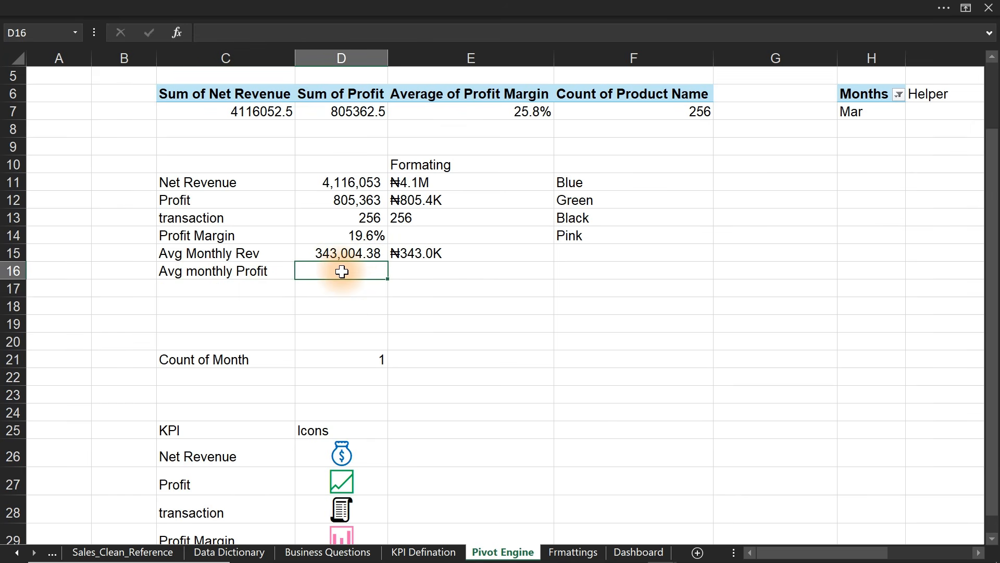
pyautogui.write('=')
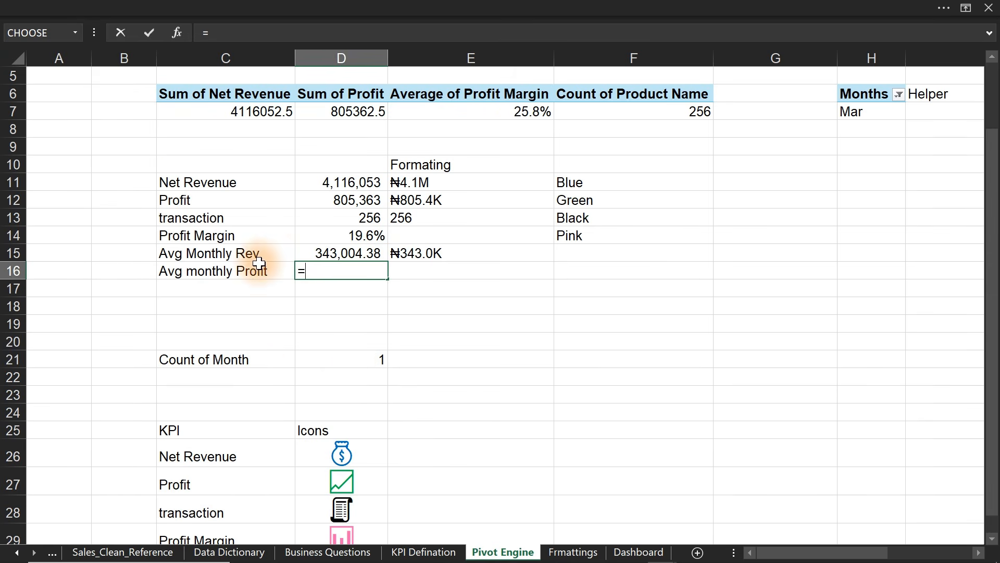
pyautogui.click(366, 112)
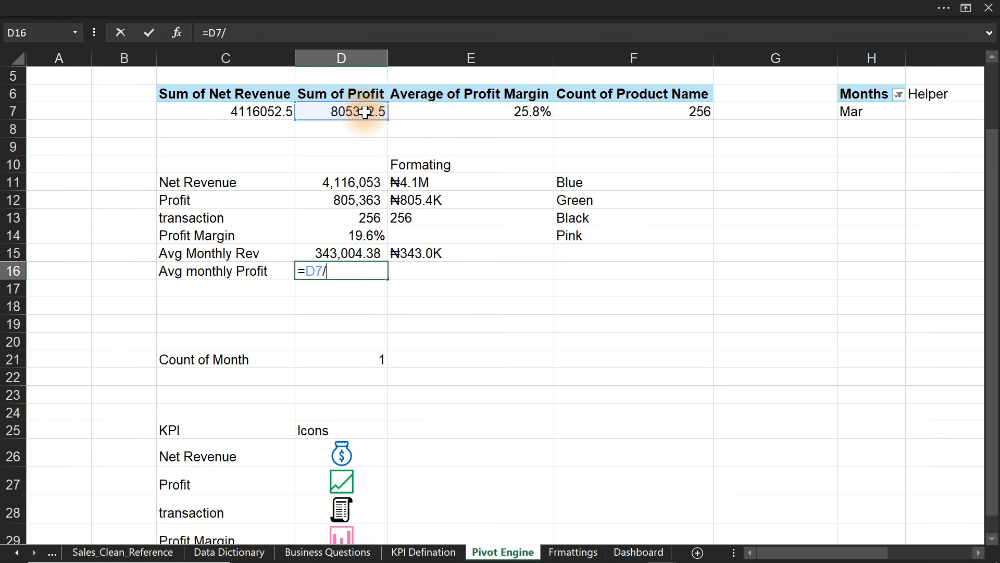
pyautogui.click(366, 360)
pyautogui.press('Return')
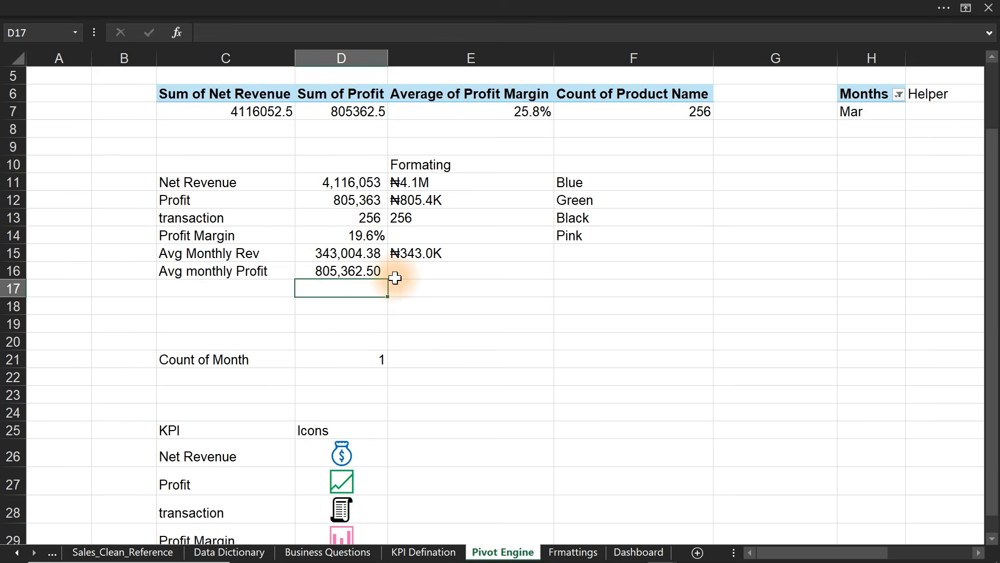
pyautogui.click(417, 259)
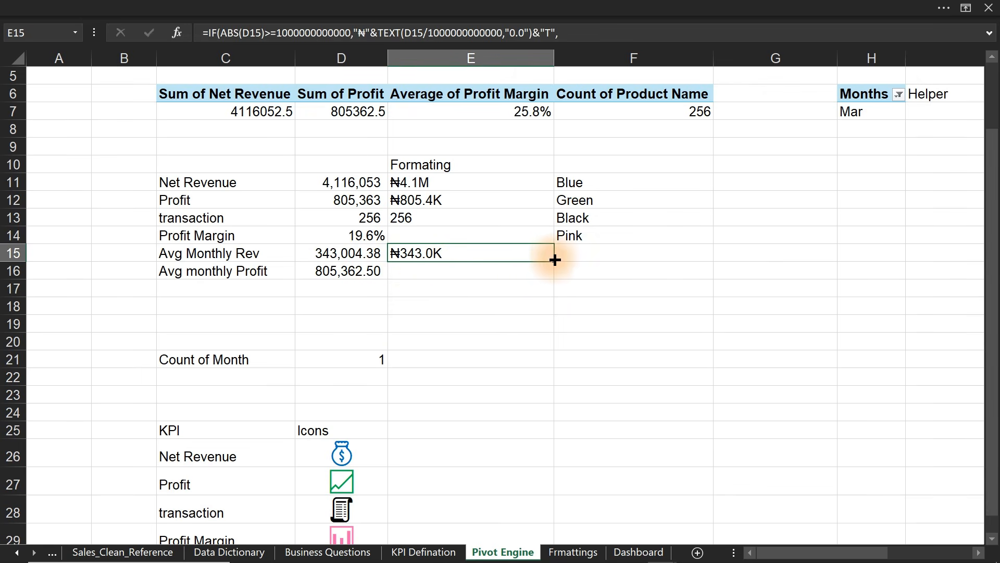
pyautogui.moveTo(553, 260); pyautogui.dragTo(552, 277)
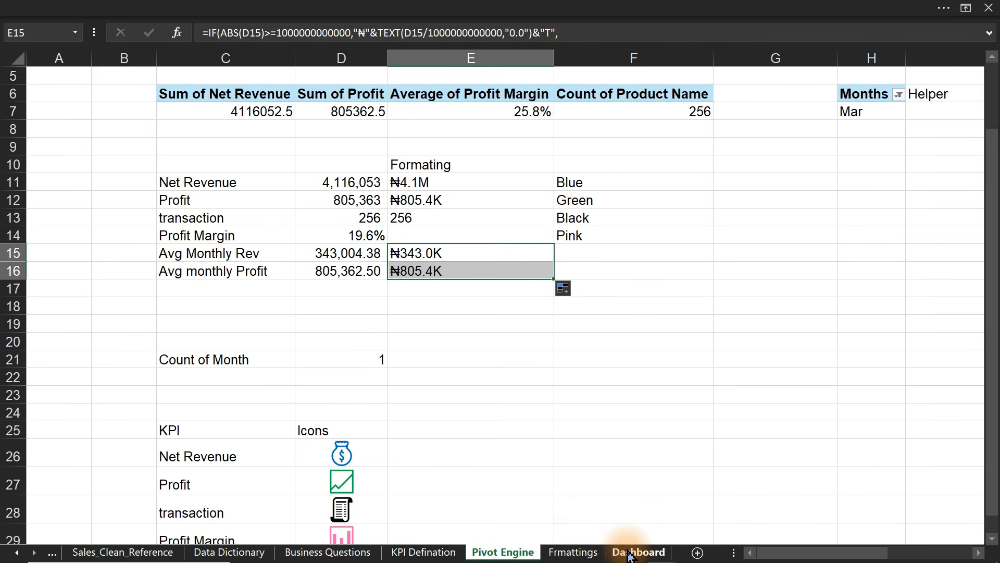
# - Link the Avg Month value text box of the Dashboard's Profit card to ='Pivot Engine'!E16
pyautogui.click(630, 553)
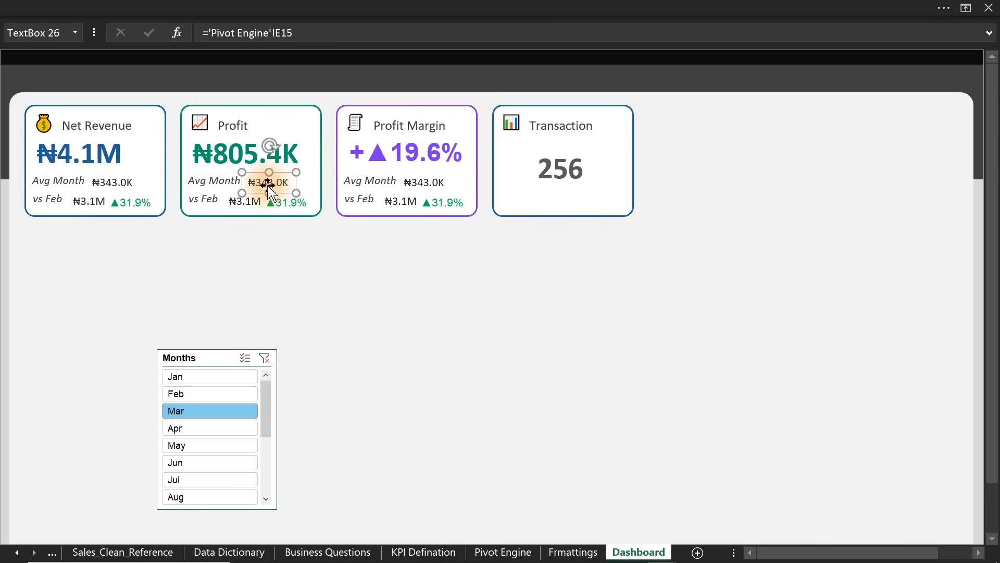
pyautogui.write('=')
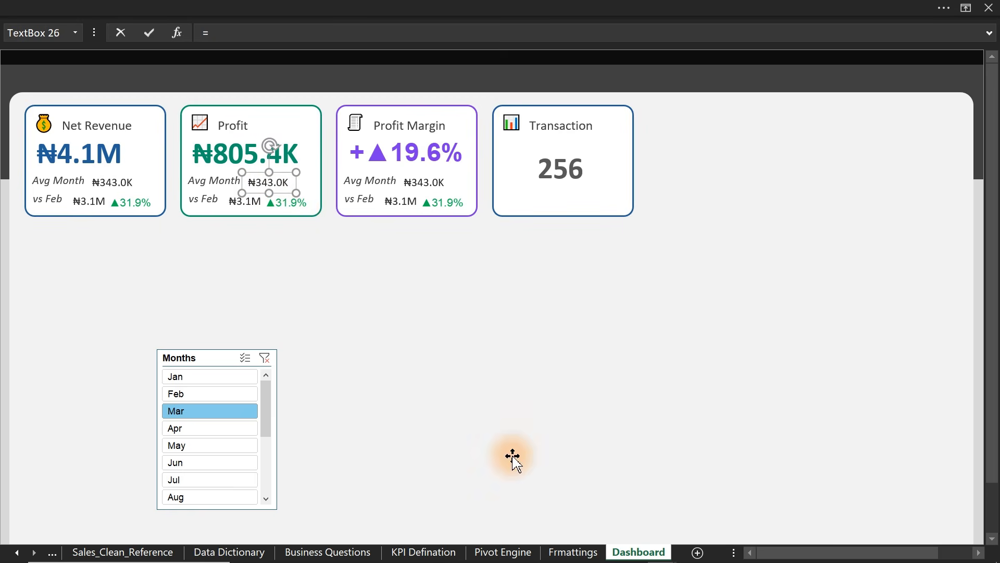
pyautogui.click(503, 552)
pyautogui.click(413, 271)
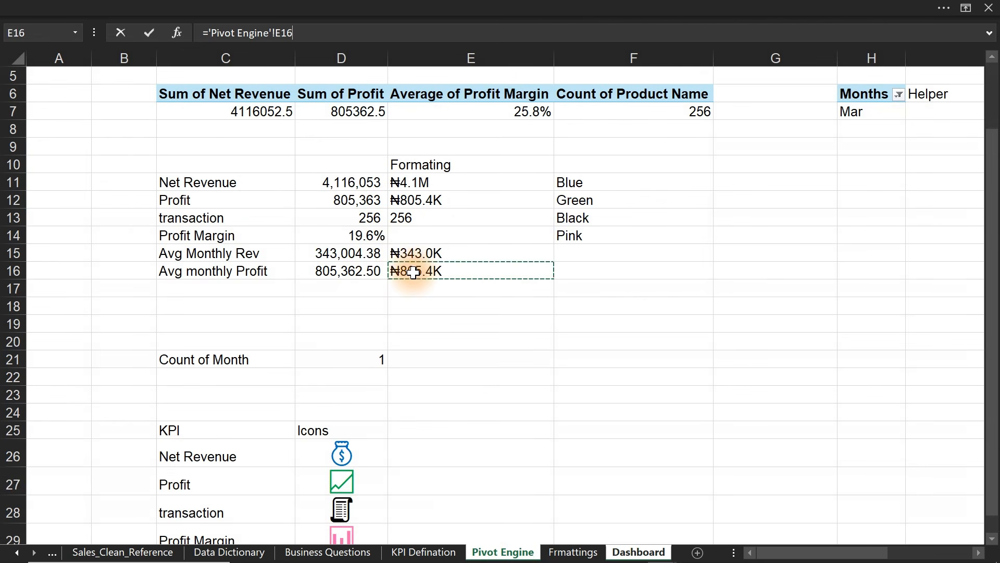
pyautogui.press('Return')
# - Copy the formatting of the Net Revenue card's Avg Month value onto the Profit card's Avg Month value
pyautogui.click(124, 185)
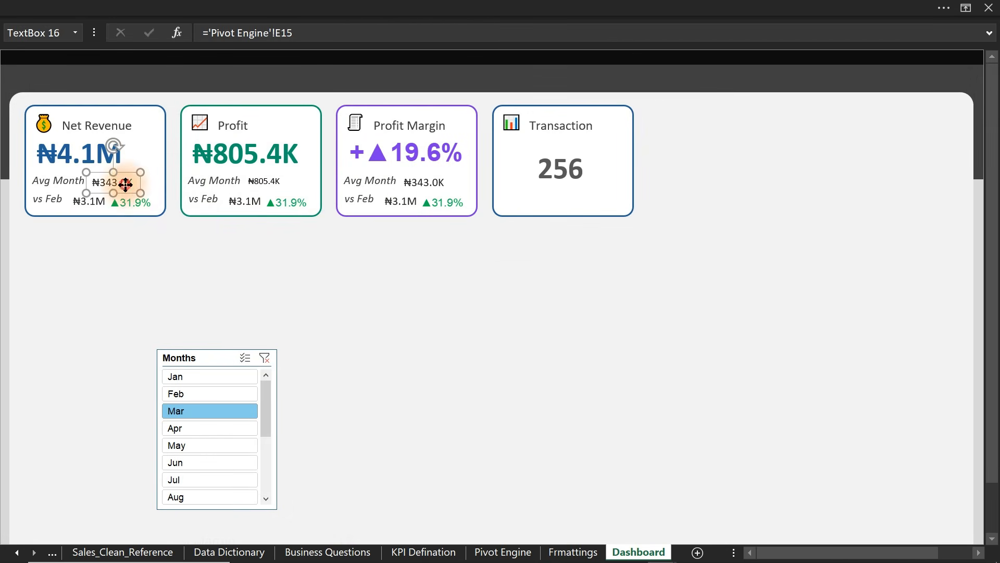
pyautogui.click(146, 8)
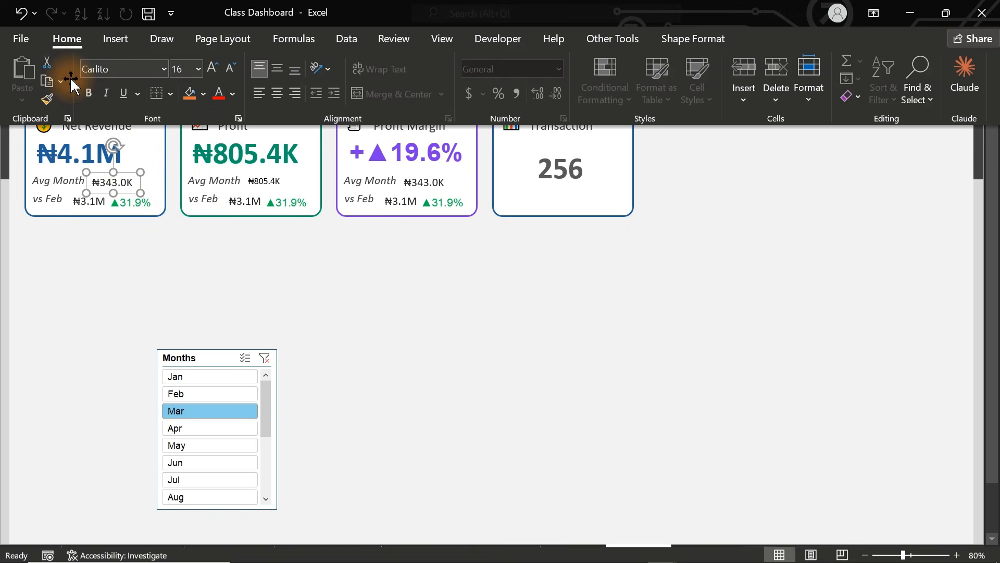
pyautogui.click(47, 99)
pyautogui.click(256, 182)
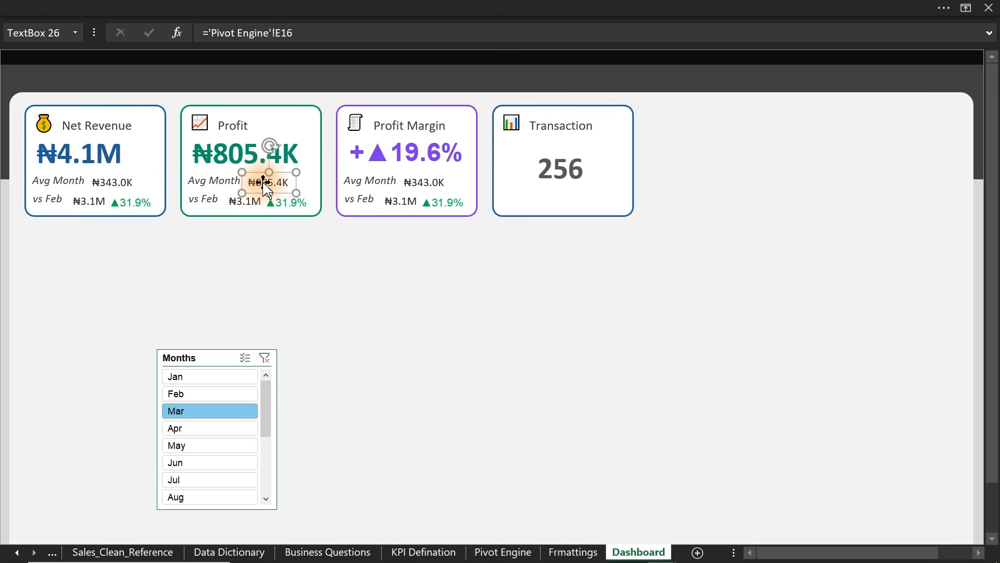
pyautogui.click(373, 309)
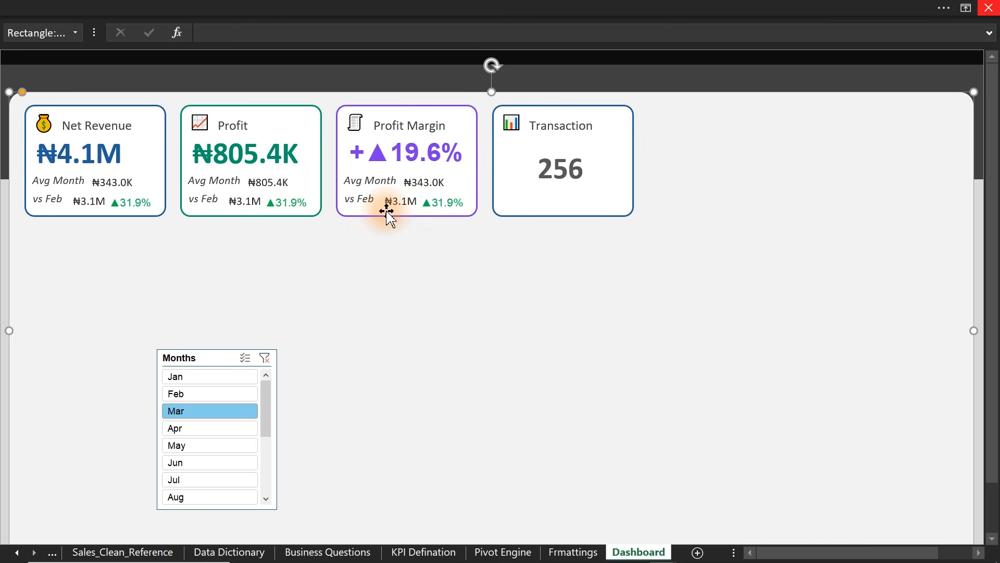
# - Delete the Avg Month label and its value from the Profit Margin card
pyautogui.click(372, 178)
pyautogui.keyDown('ctrl'); pyautogui.click(423, 179); pyautogui.keyUp('ctrl')
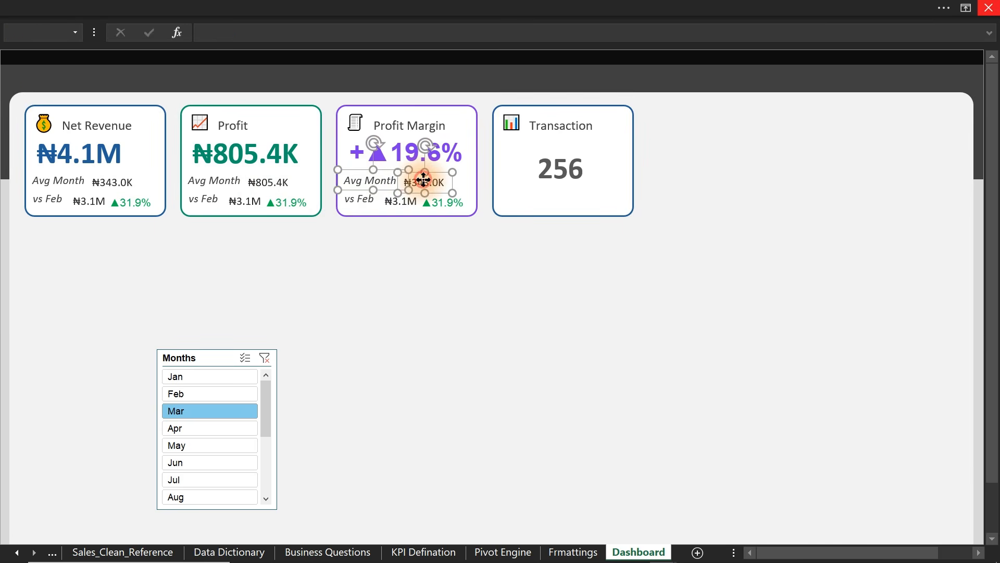
pyautogui.press('Delete')
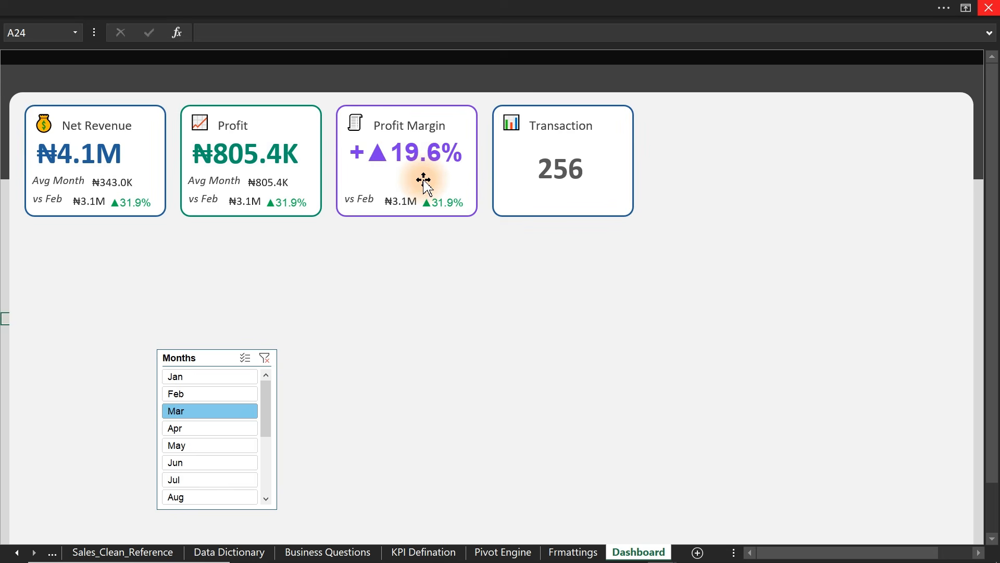
pyautogui.click(365, 199)
pyautogui.click(481, 266)
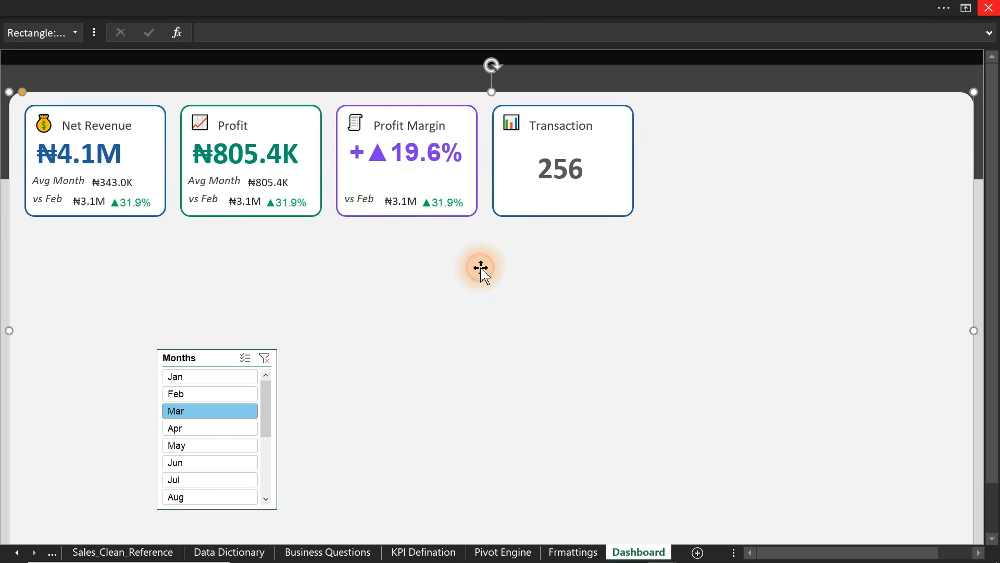
# - Nudge the Profit card's Avg Month value up slightly to align it with its label
pyautogui.click(273, 182)
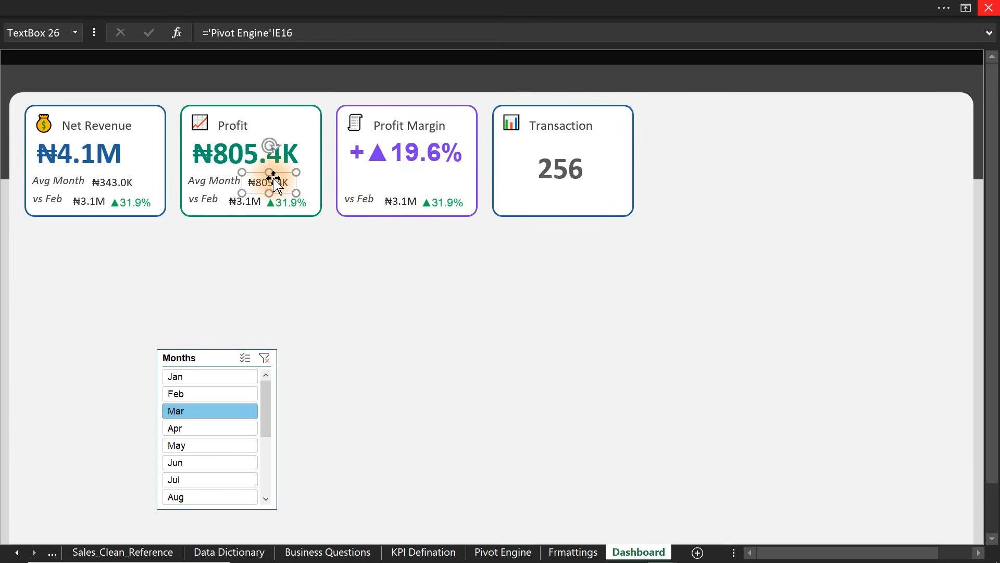
pyautogui.moveTo(274, 182); pyautogui.dragTo(273, 181)
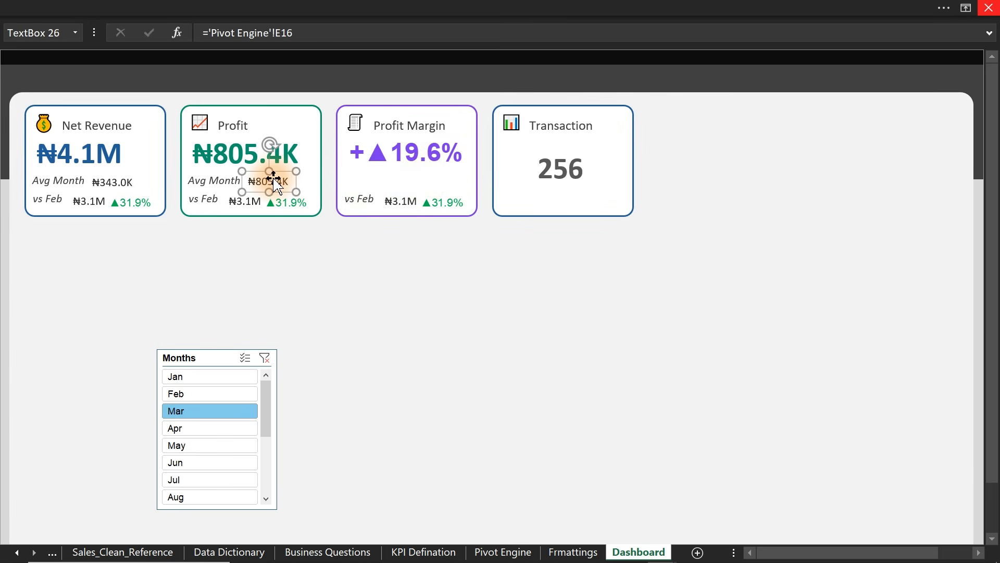
pyautogui.click(331, 297)
# - Check the source links of the vs Feb values on the Profit and Profit Margin cards against the selected and previous months
pyautogui.click(236, 203)
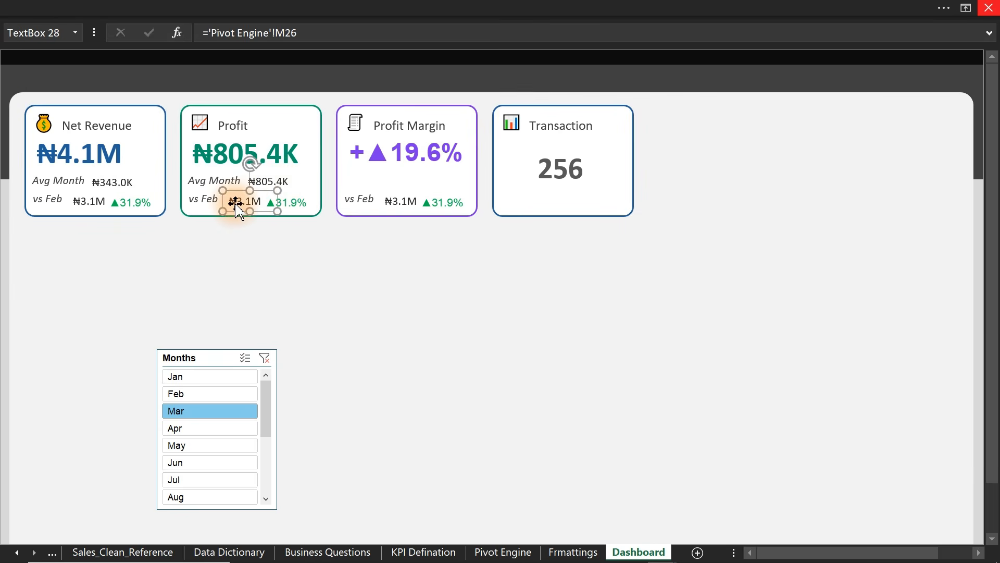
pyautogui.click(294, 200)
pyautogui.click(392, 206)
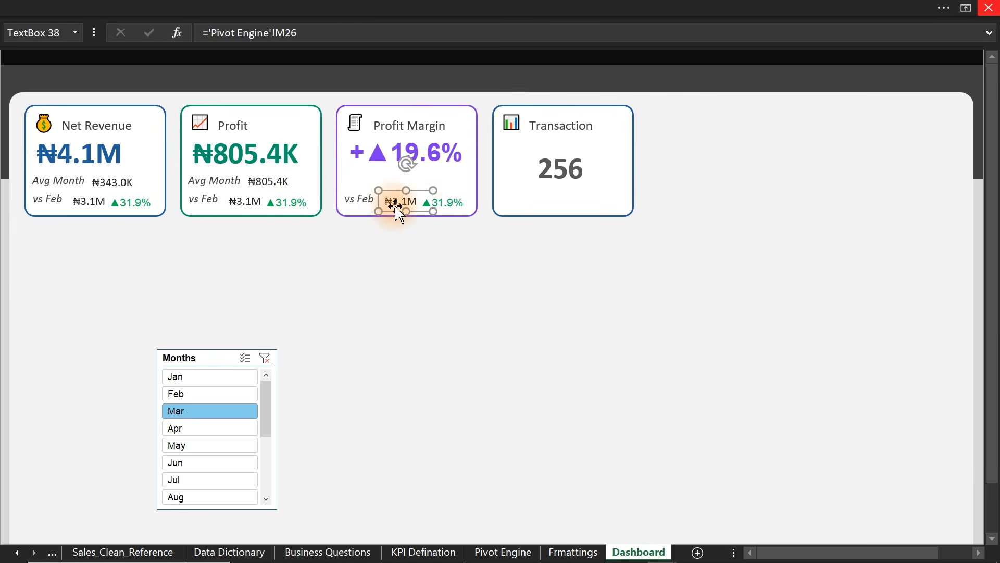
pyautogui.click(329, 293)
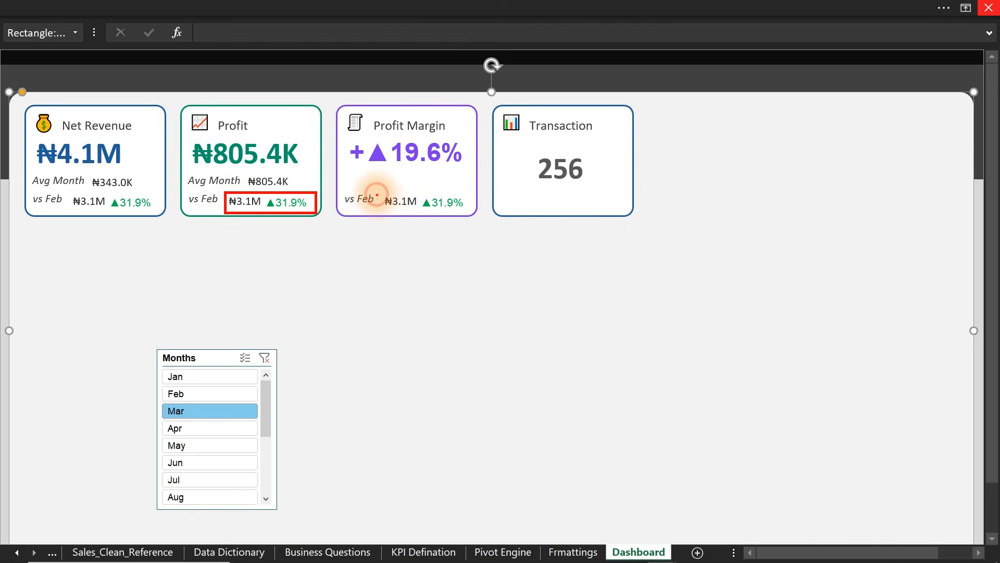
pyautogui.moveTo(376, 195); pyautogui.dragTo(472, 218)
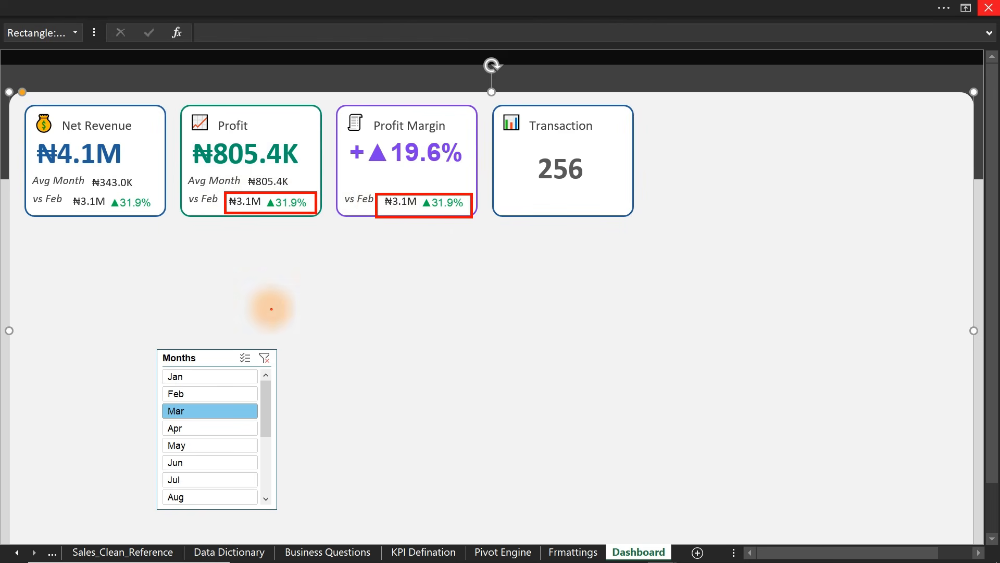
pyautogui.moveTo(161, 412); pyautogui.dragTo(130, 418)
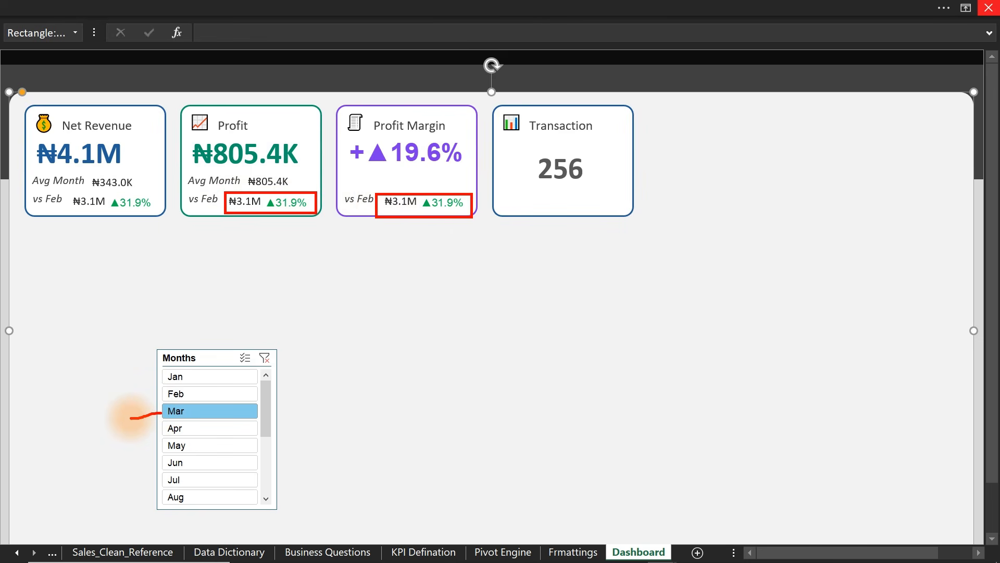
pyautogui.click(156, 395)
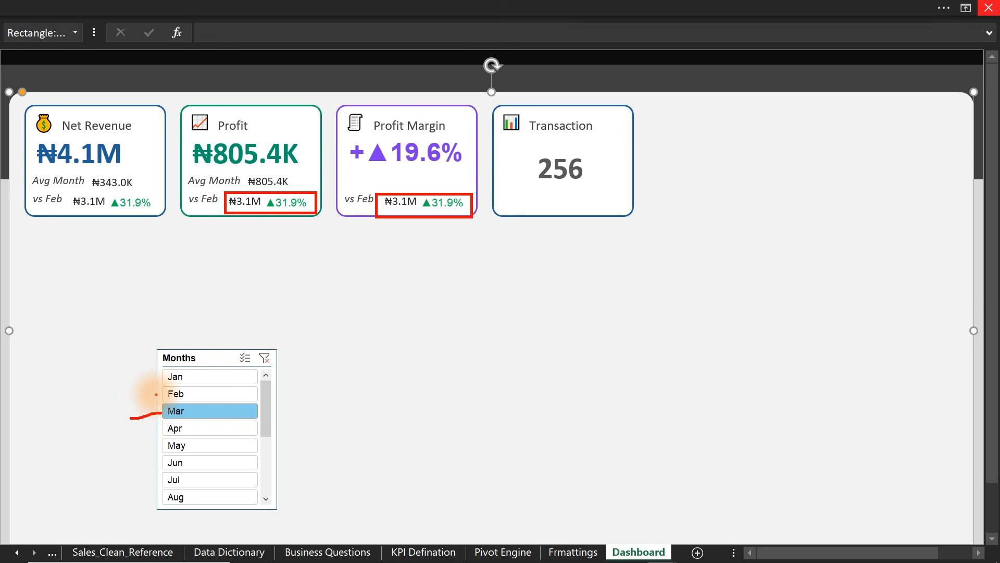
pyautogui.moveTo(156, 394); pyautogui.dragTo(142, 396)
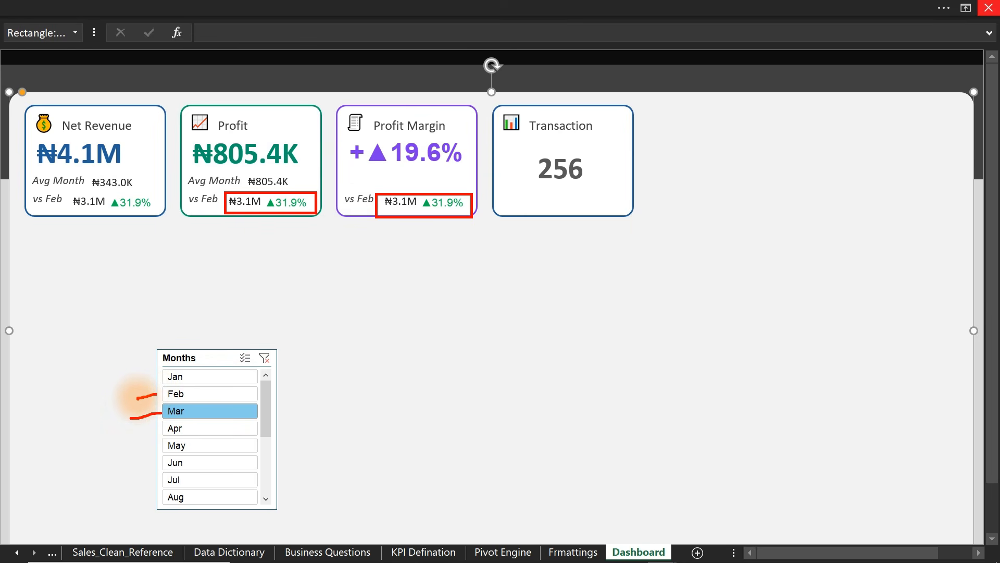
pyautogui.press('Escape')
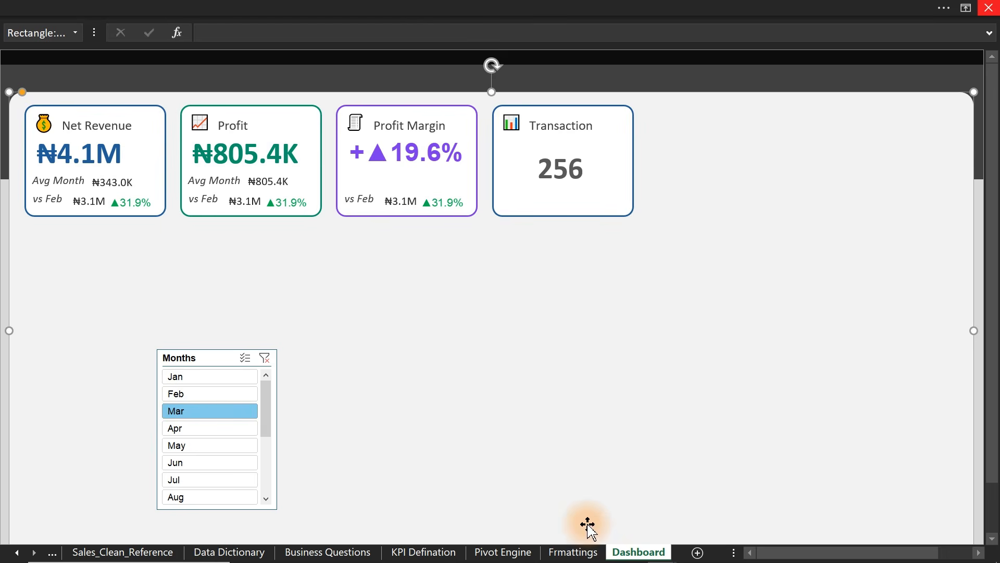
# - On the Pivot Engine sheet, fill the whole column U with dark blue as a divider beside the existing calculations
pyautogui.click(575, 553)
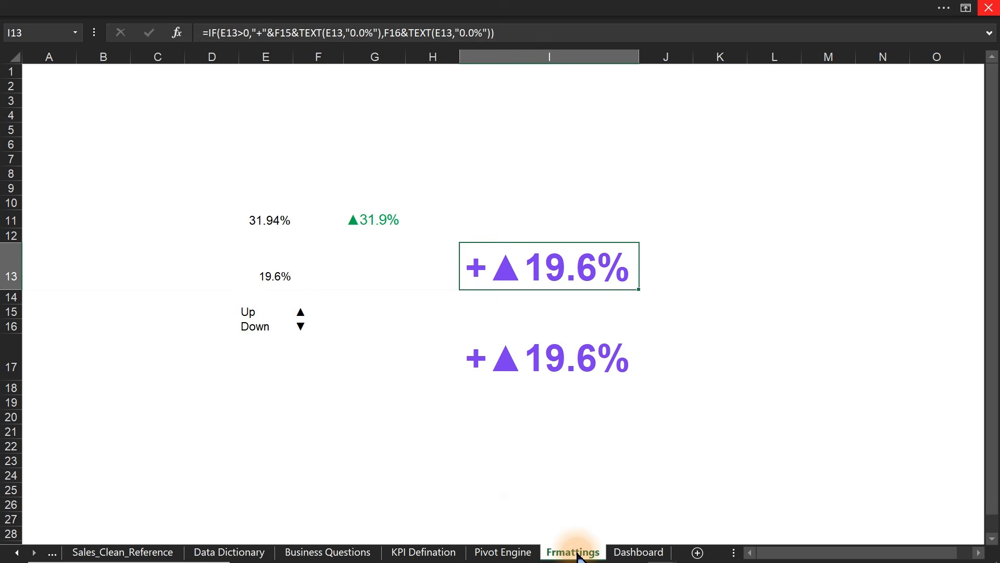
pyautogui.click(511, 554)
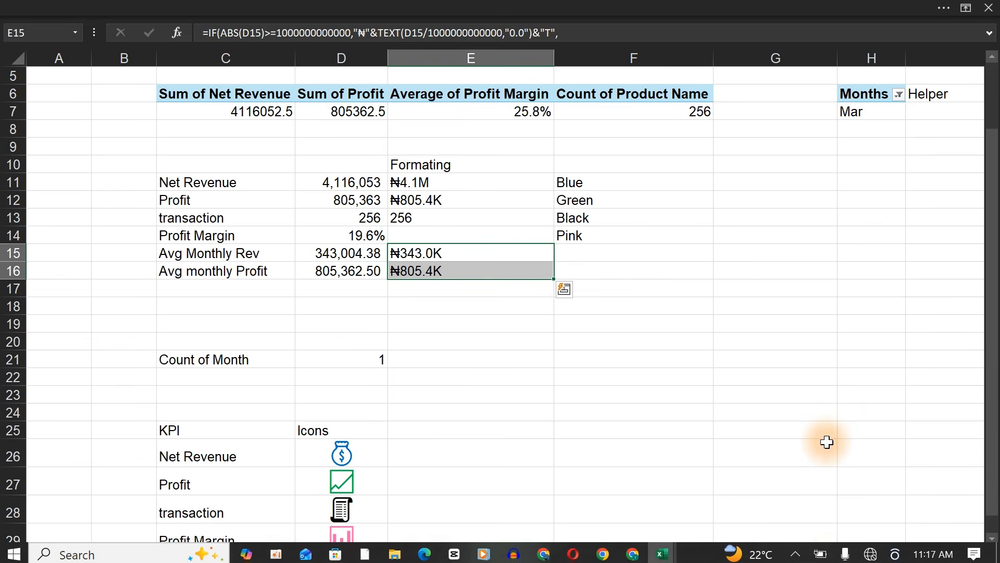
pyautogui.moveTo(854, 553); pyautogui.dragTo(962, 542)
pyautogui.click(979, 553)
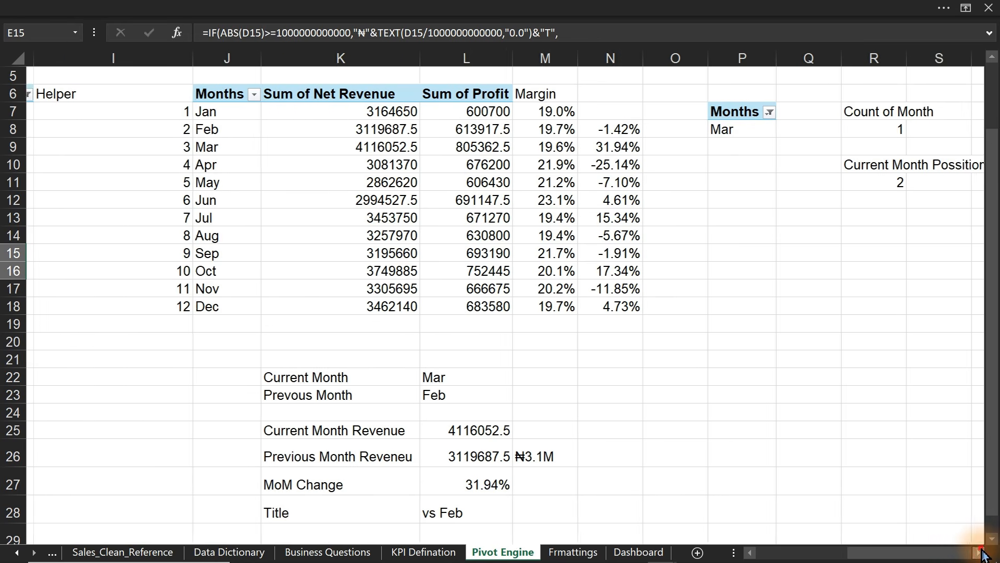
pyautogui.click(584, 59)
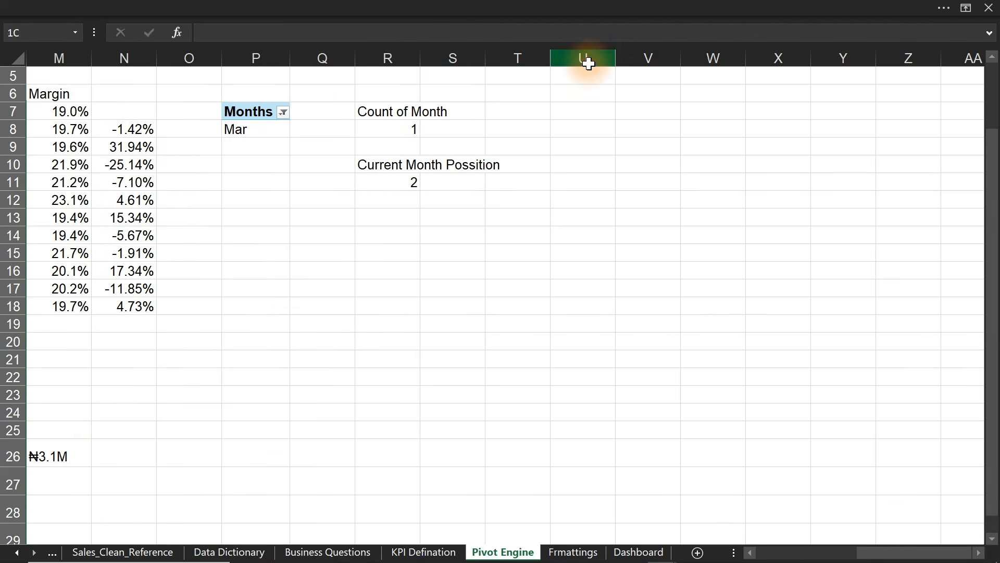
pyautogui.click(294, 6)
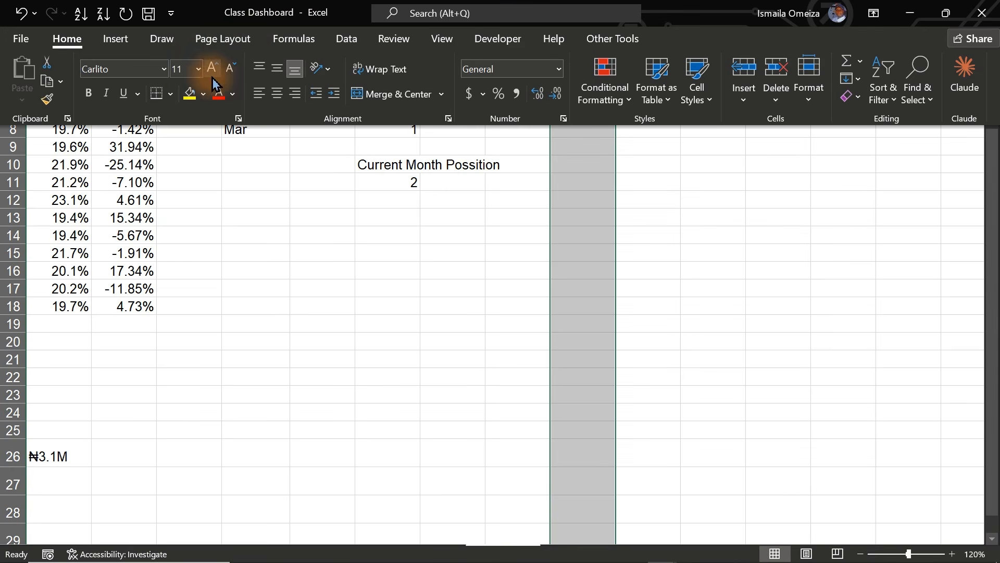
pyautogui.click(191, 96)
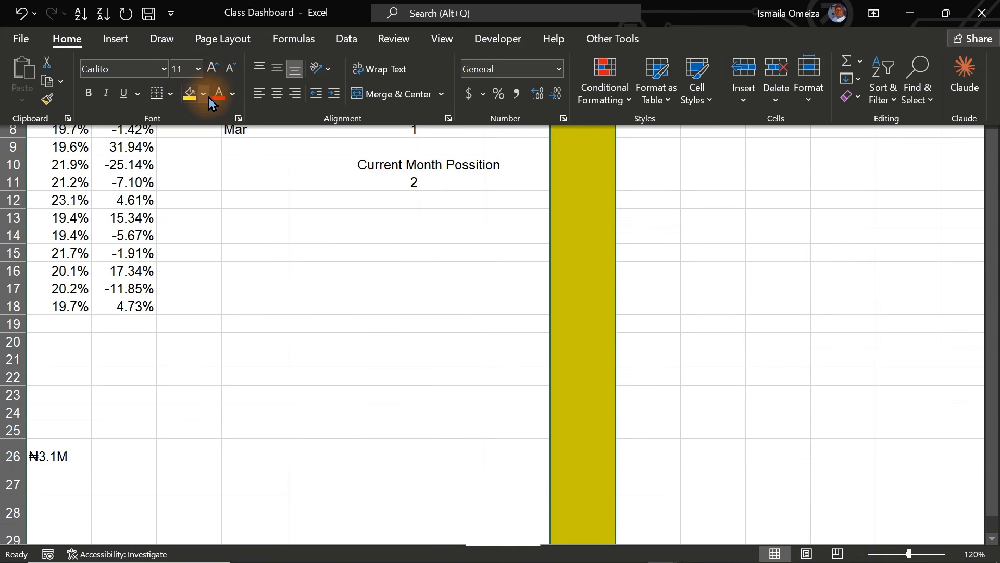
pyautogui.click(202, 94)
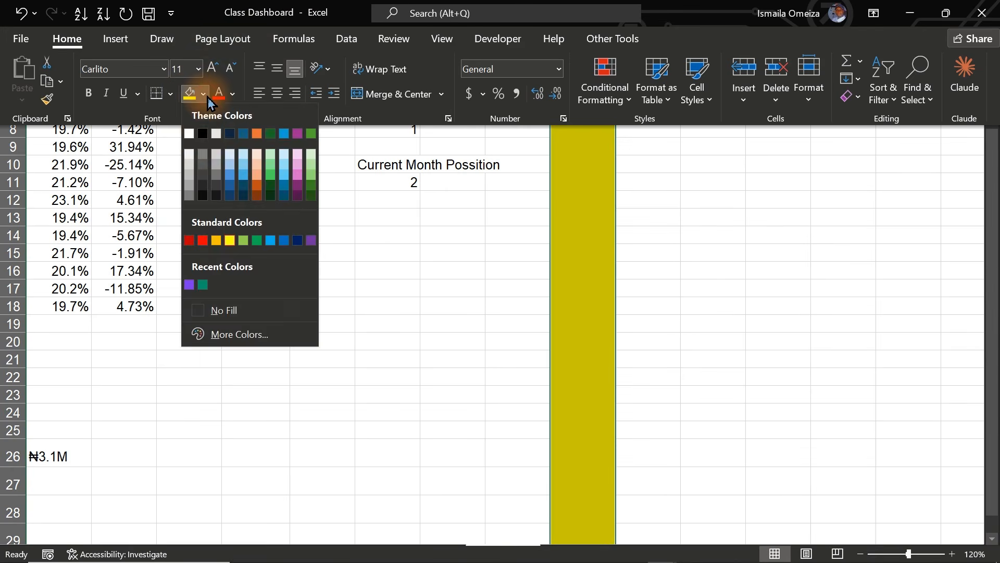
pyautogui.click(243, 195)
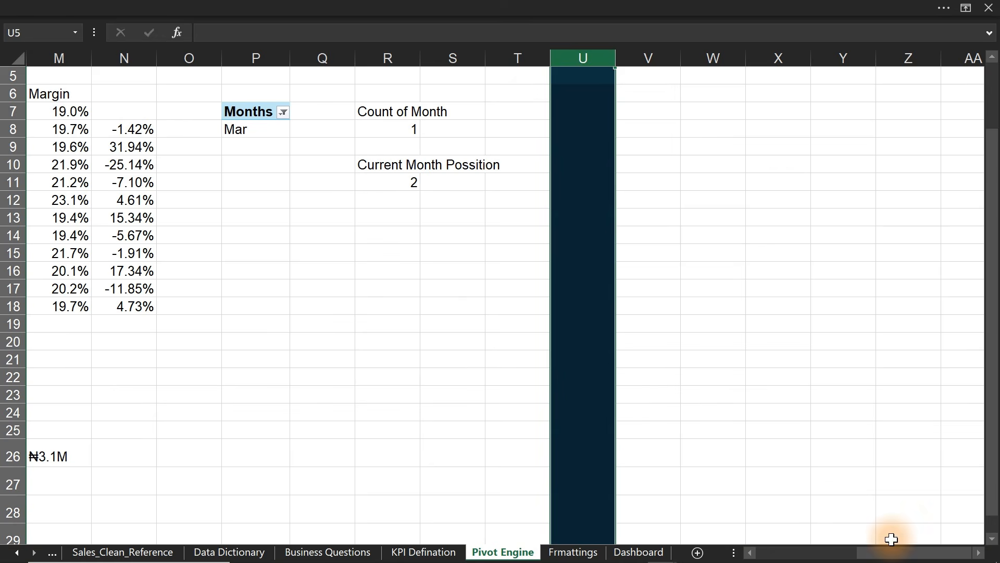
# - Copy the monthly calculation block I5:T65 and paste it at W5, beyond the dark blue divider column
pyautogui.moveTo(895, 555); pyautogui.dragTo(847, 556)
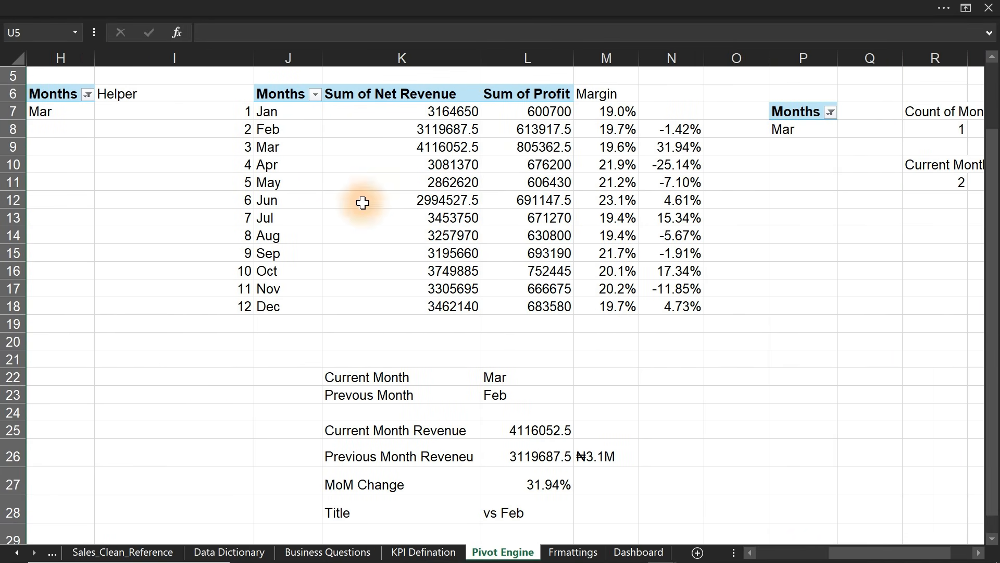
pyautogui.click(237, 80)
pyautogui.moveTo(238, 80); pyautogui.dragTo(827, 468)
pyautogui.hotkey('ctrl', 'c')
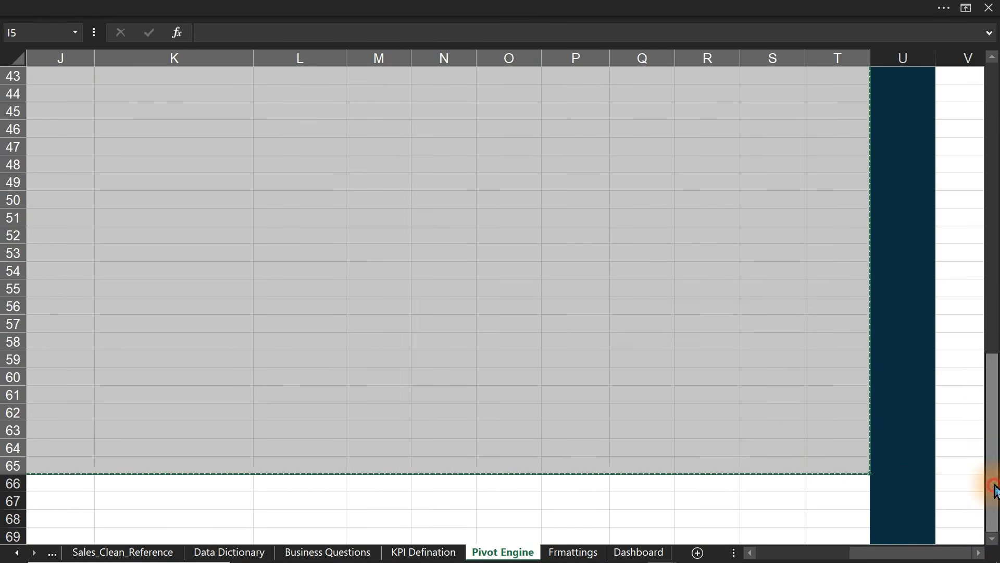
pyautogui.moveTo(989, 475); pyautogui.dragTo(995, 142)
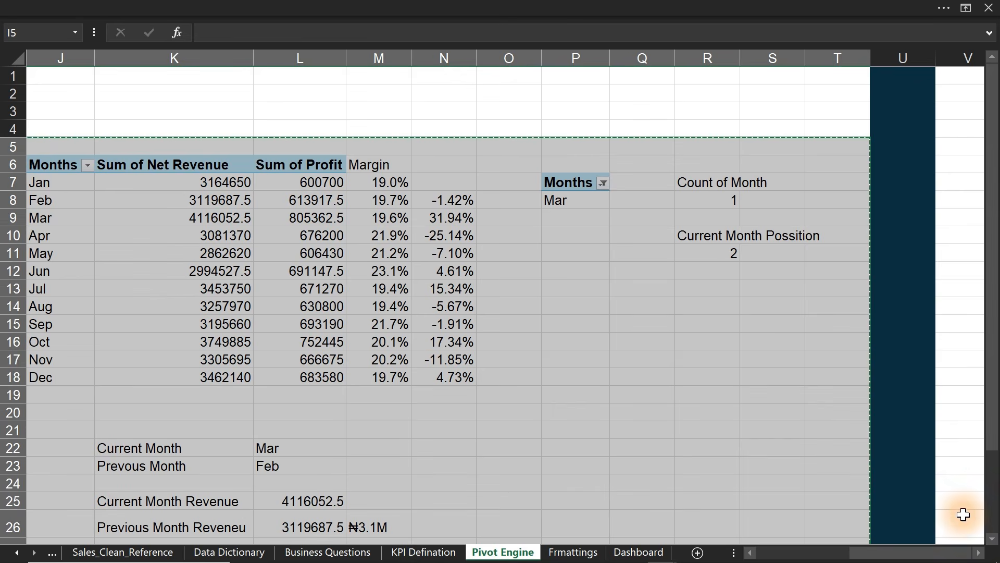
pyautogui.click(978, 552)
pyautogui.click(979, 553)
pyautogui.click(978, 553)
pyautogui.click(978, 552)
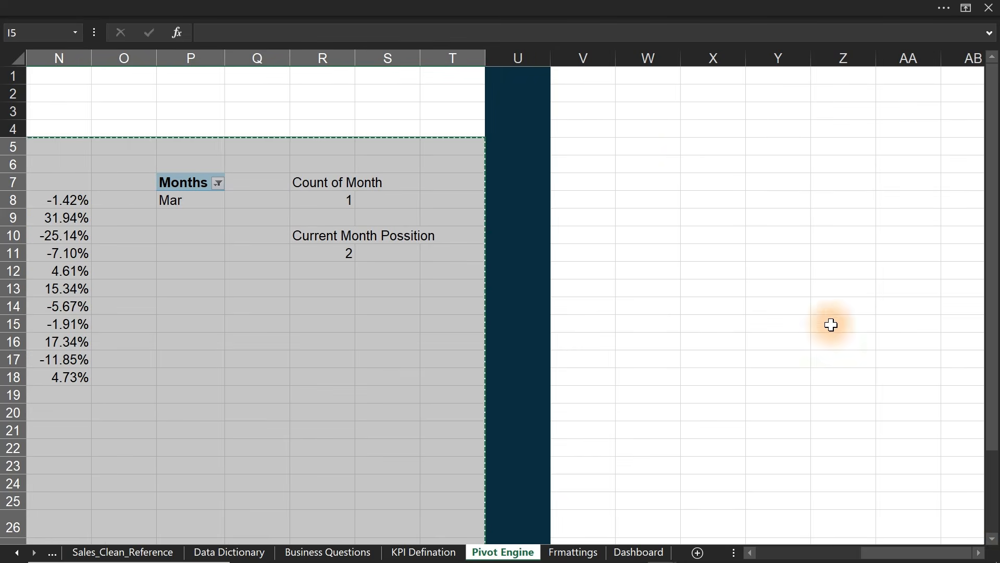
pyautogui.click(665, 149)
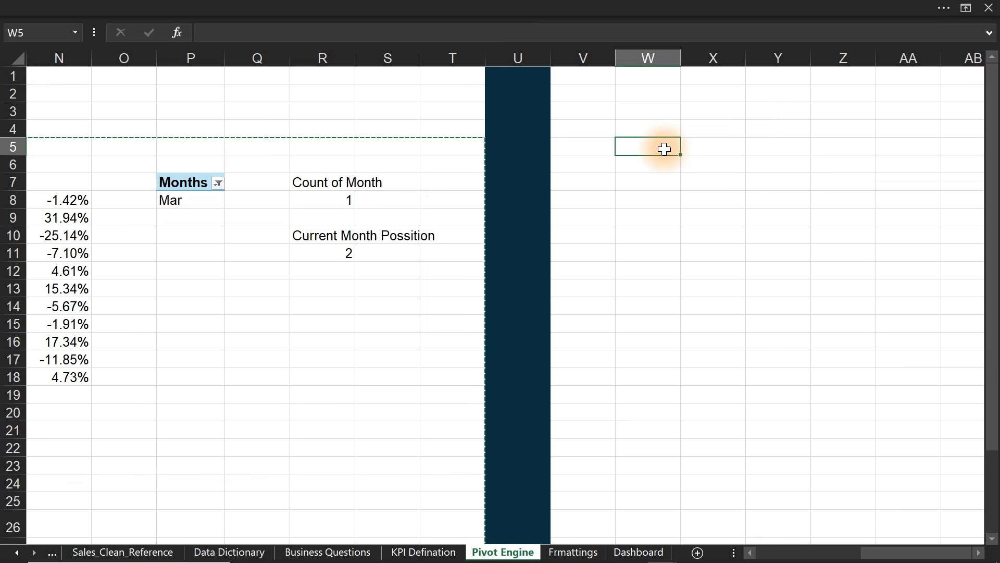
pyautogui.hotkey('ctrl', 'v')
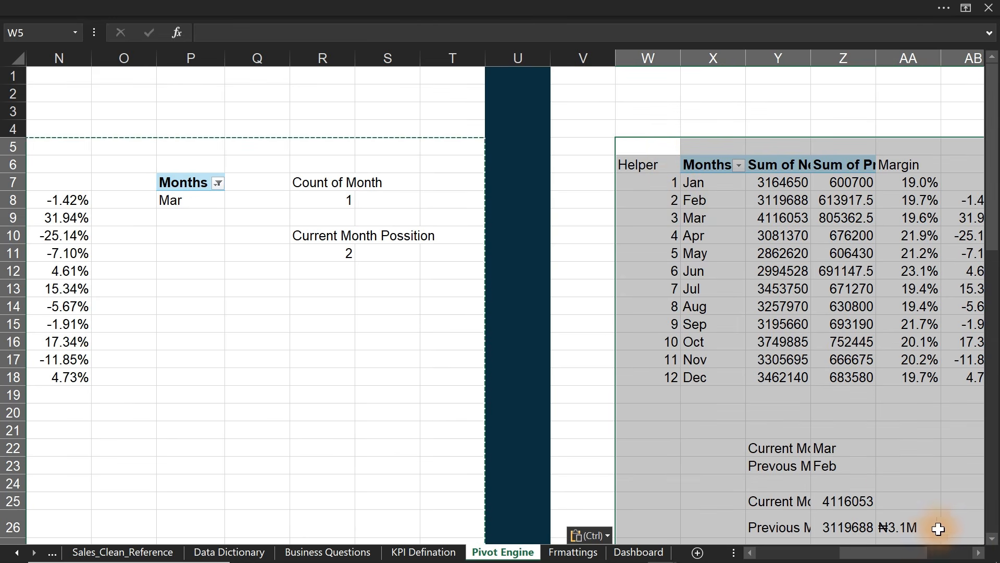
# - Auto-fit the width of column Y in the pasted block to its contents
pyautogui.click(978, 553)
pyautogui.click(978, 553)
pyautogui.click(978, 553)
pyautogui.click(978, 552)
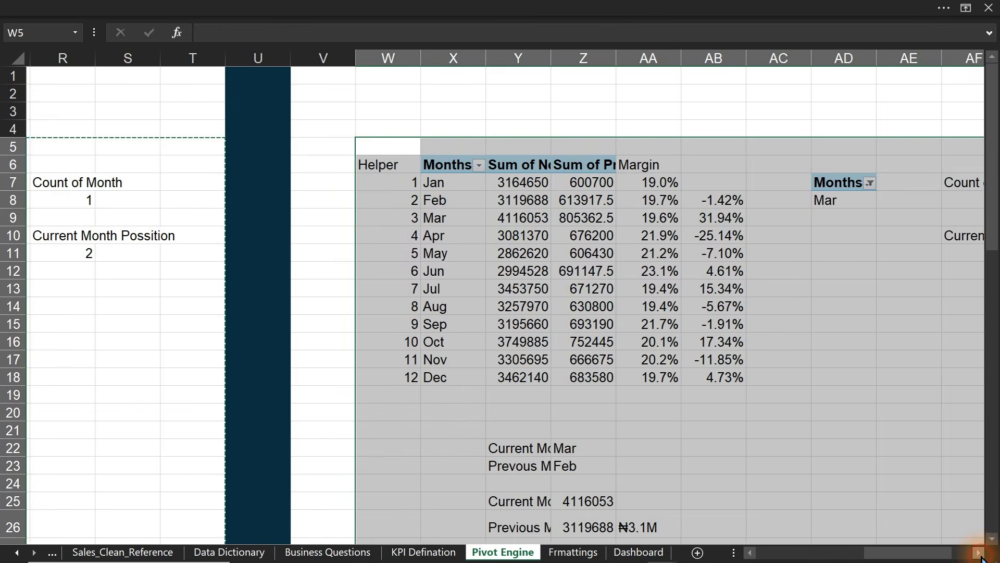
pyautogui.click(979, 553)
pyautogui.click(978, 553)
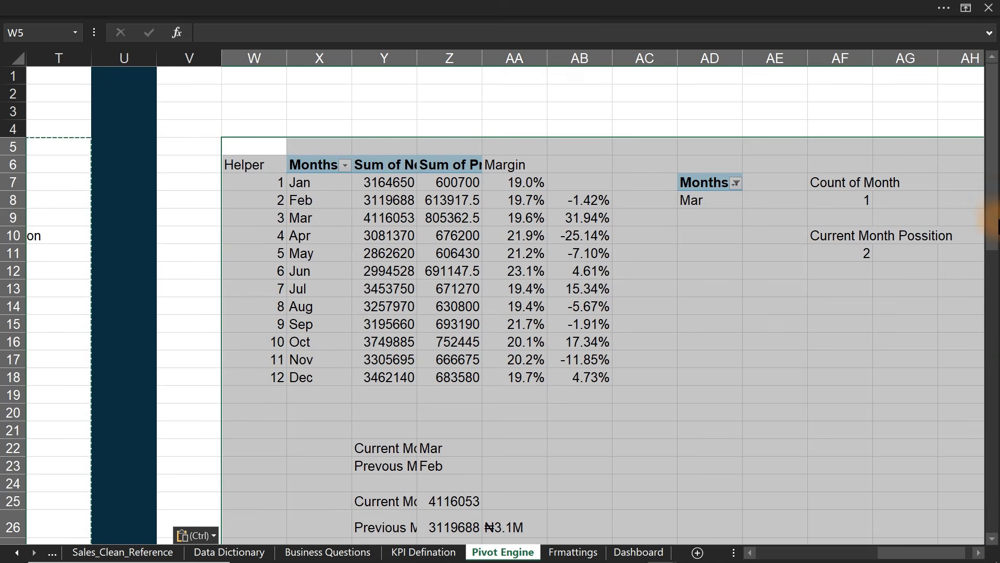
pyautogui.scroll(-3, 995, 281)
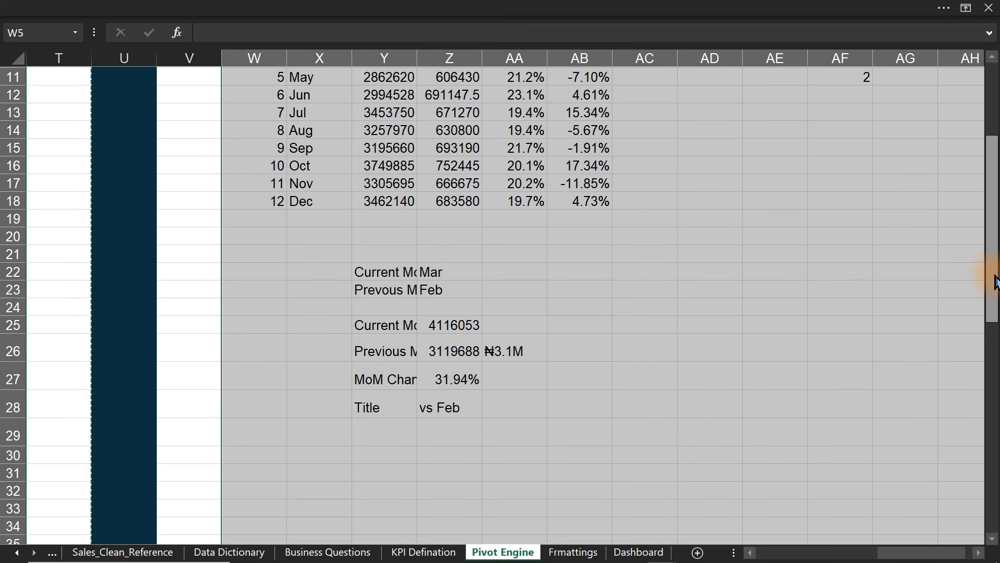
pyautogui.moveTo(995, 281); pyautogui.dragTo(996, 240)
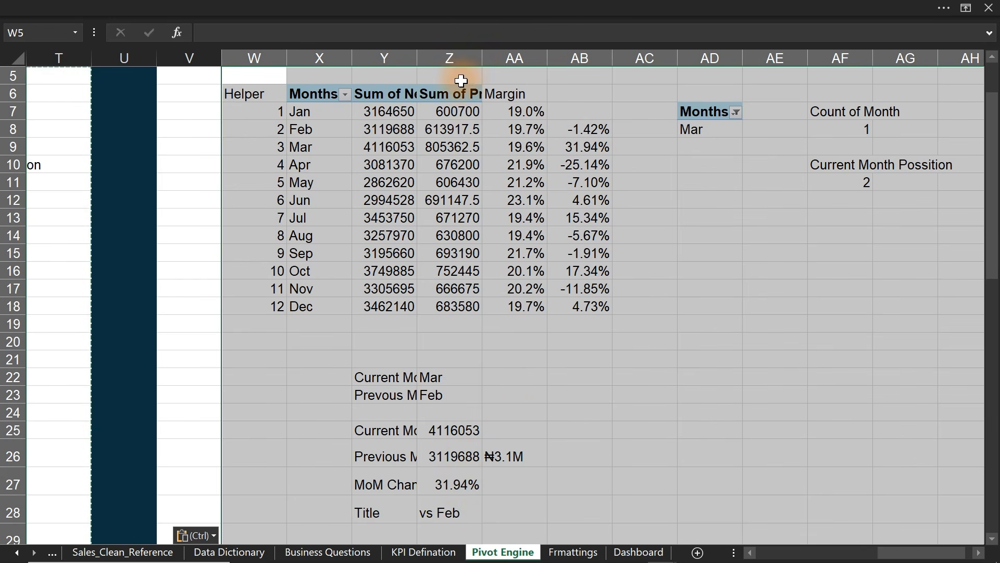
pyautogui.doubleClick(416, 57)
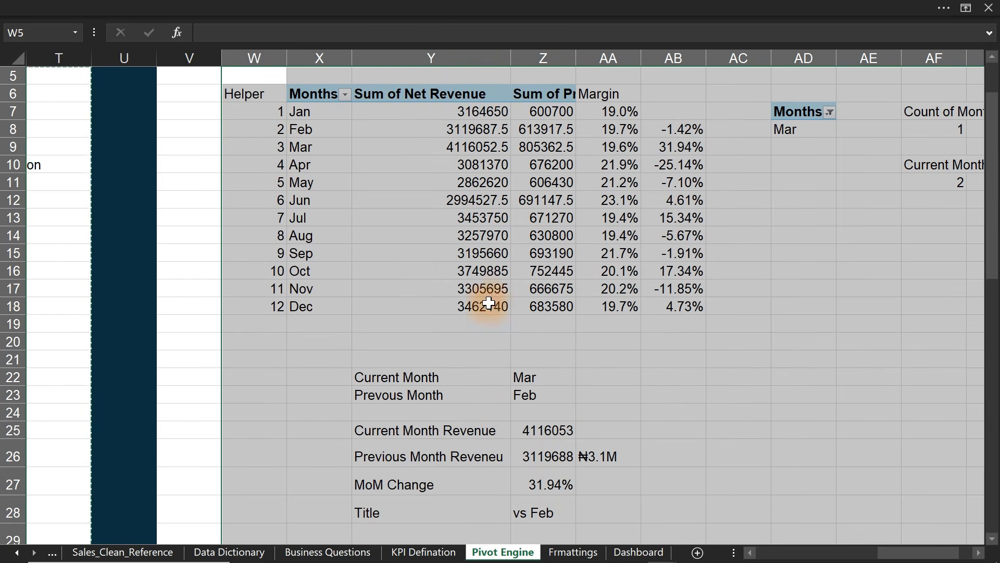
# - Rename the previous-month revenue label in Y26 to "Previous Month Profit"
pyautogui.click(430, 456)
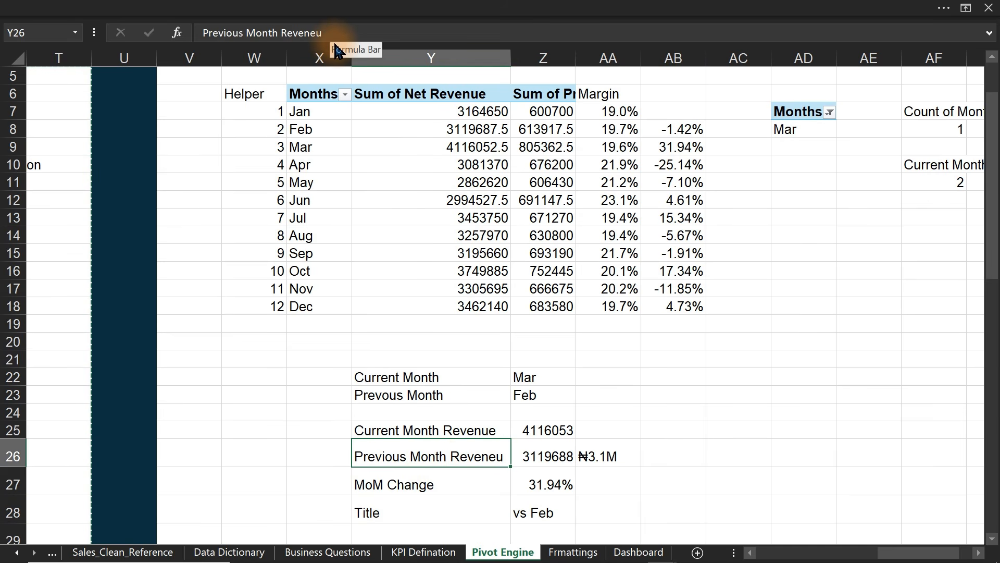
pyautogui.click(333, 28)
pyautogui.press('BackSpace')
pyautogui.press('BackSpace')
pyautogui.press('BackSpace')
pyautogui.press('BackSpace')
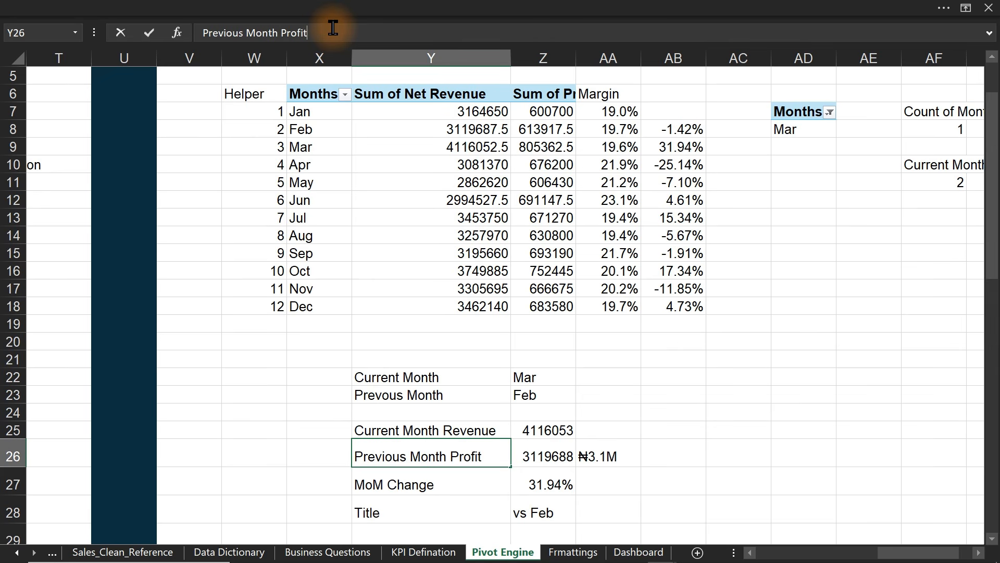
pyautogui.press('Return')
# - Rename the current-month revenue label in Y25 to "Current Month profit"
pyautogui.click(474, 427)
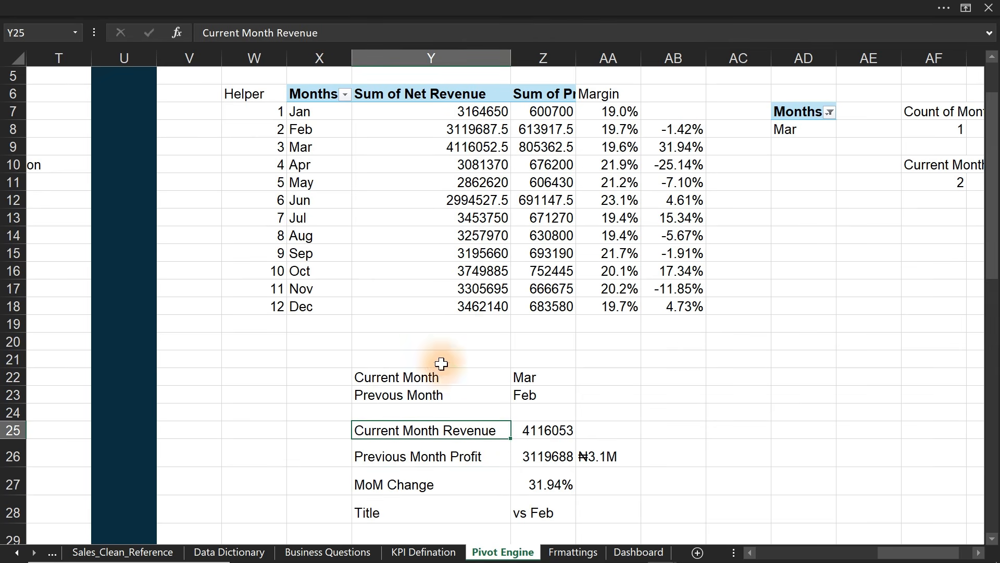
pyautogui.moveTo(335, 30); pyautogui.dragTo(278, 29)
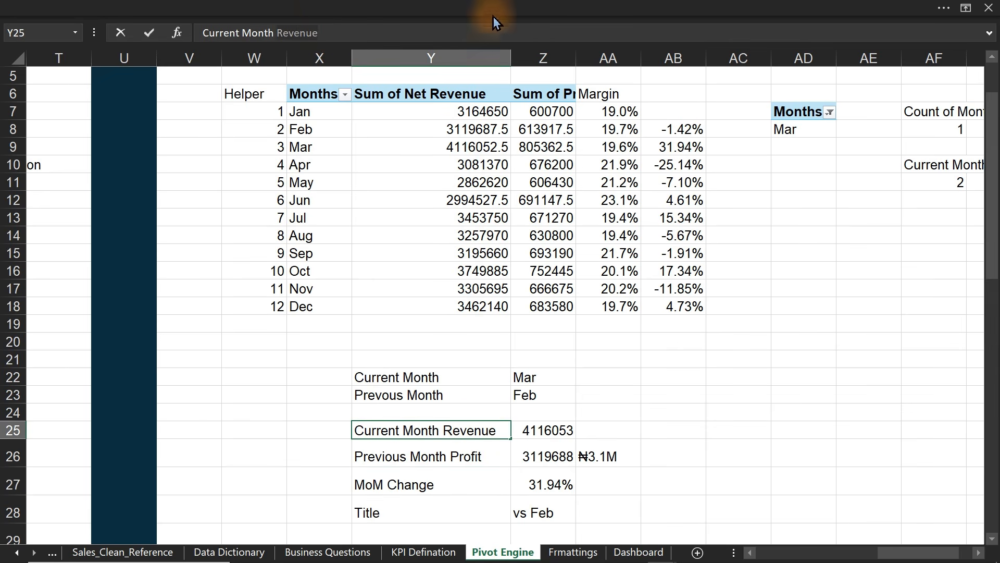
pyautogui.write('profit')
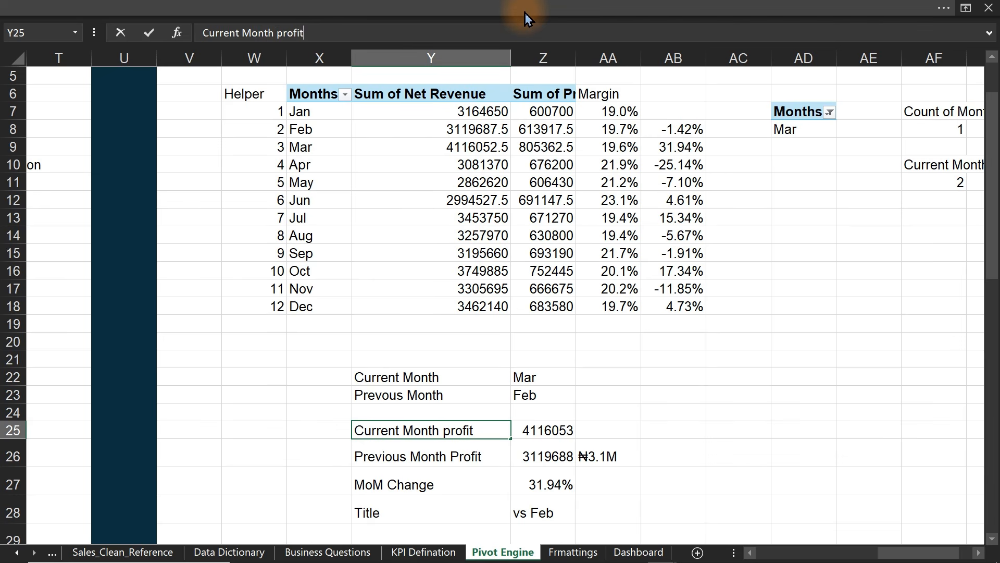
pyautogui.press('Return')
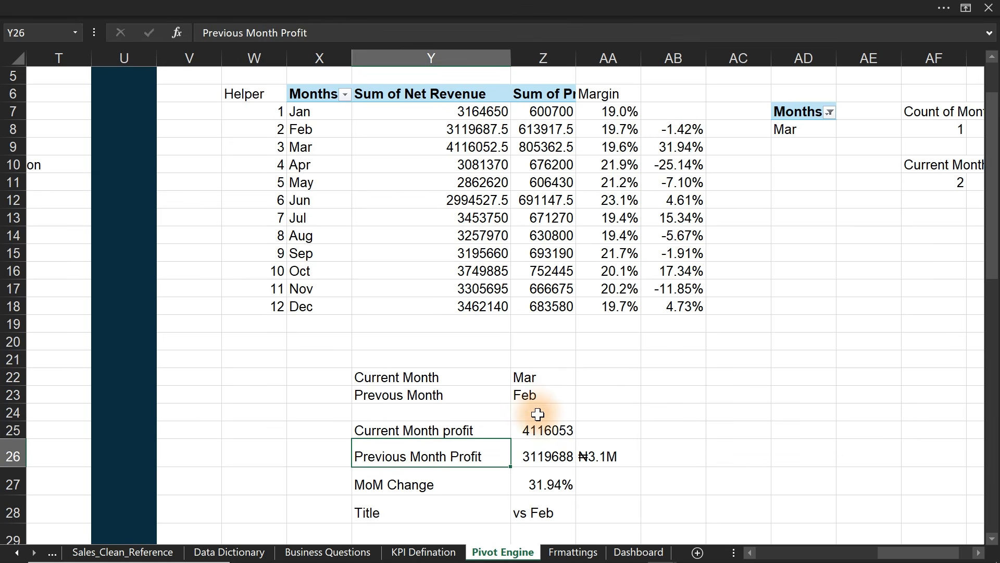
# - Change the current month profit formula in Z25 to =VLOOKUP(Z22,X7:Z18,3,0) so it looks up the profit column
pyautogui.click(561, 434)
pyautogui.doubleClick(549, 431)
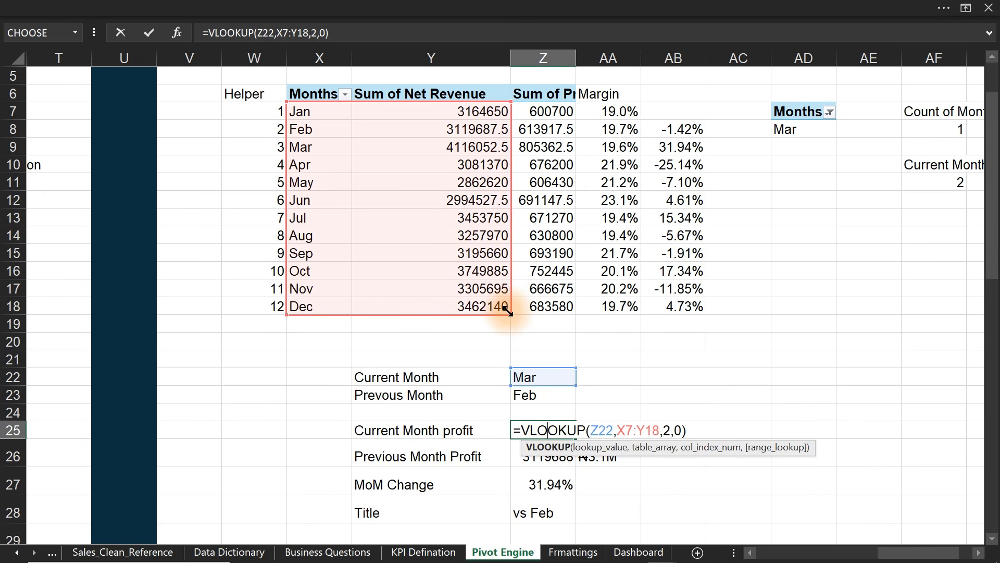
pyautogui.moveTo(509, 312); pyautogui.dragTo(566, 315)
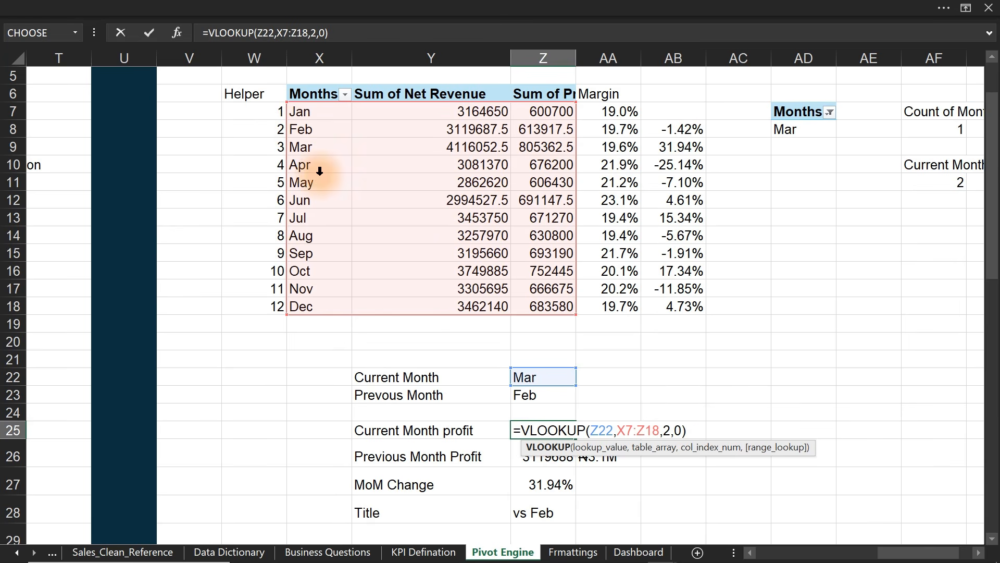
pyautogui.click(672, 432)
pyautogui.press('BackSpace')
pyautogui.write('3')
pyautogui.press('Return')
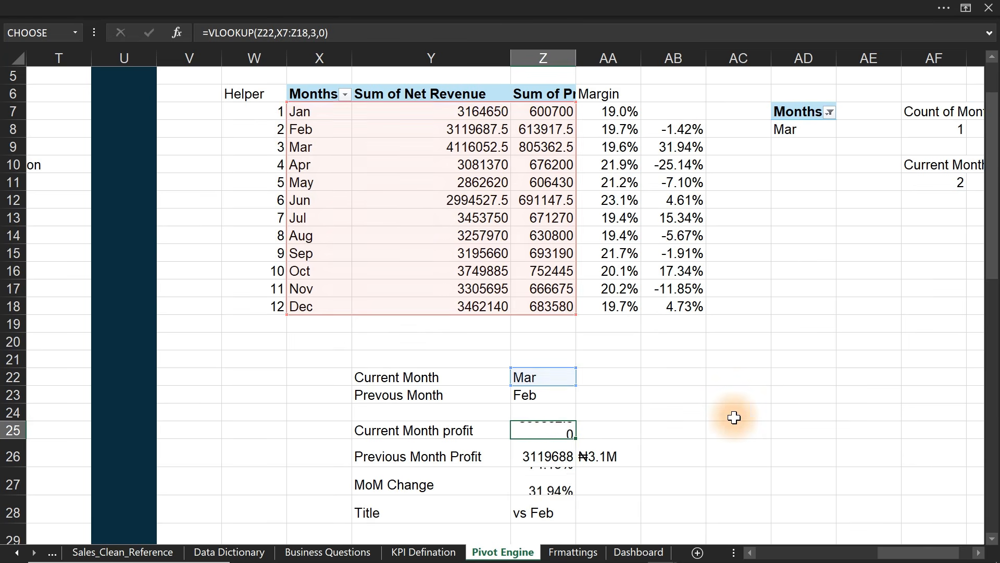
# - Change the previous month profit formula in Z26 to =VLOOKUP(Z23,X7:Z18,3,0)
pyautogui.doubleClick(556, 457)
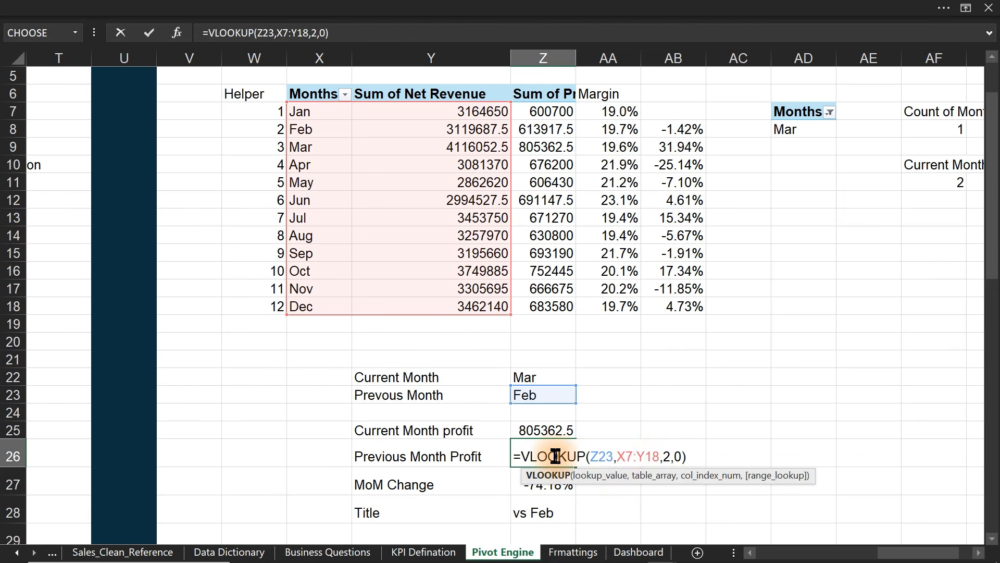
pyautogui.click(672, 454)
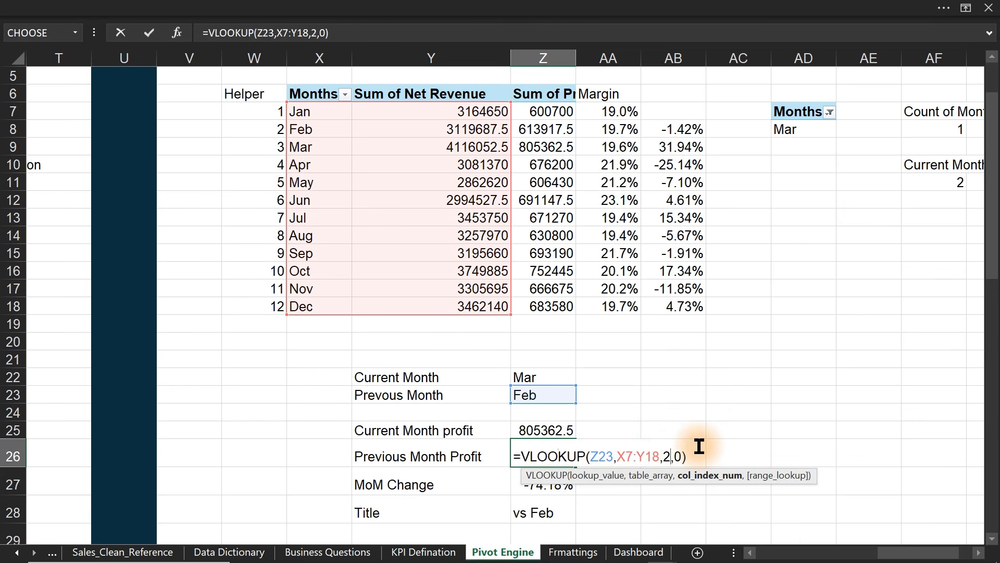
pyautogui.press('BackSpace')
pyautogui.write('3')
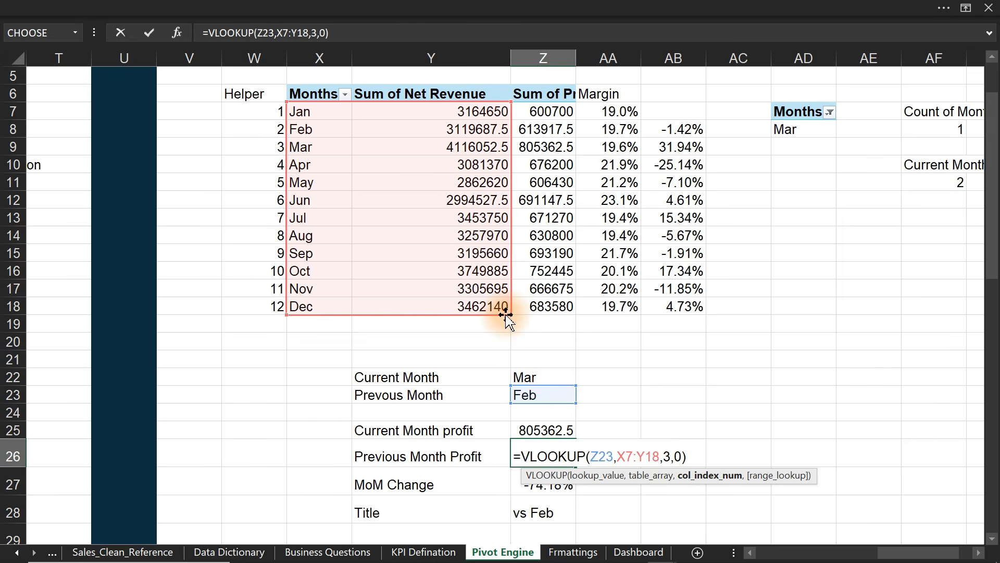
pyautogui.moveTo(506, 315); pyautogui.dragTo(570, 315)
pyautogui.press('Return')
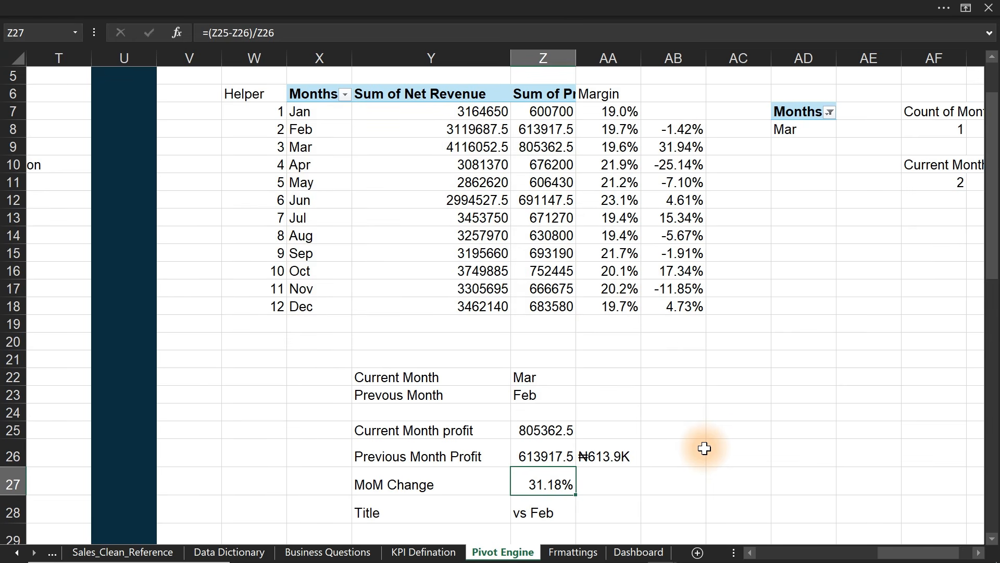
# - Check the cell references in the MoM Change formula in Z27 and return to the Dashboard sheet
pyautogui.doubleClick(559, 483)
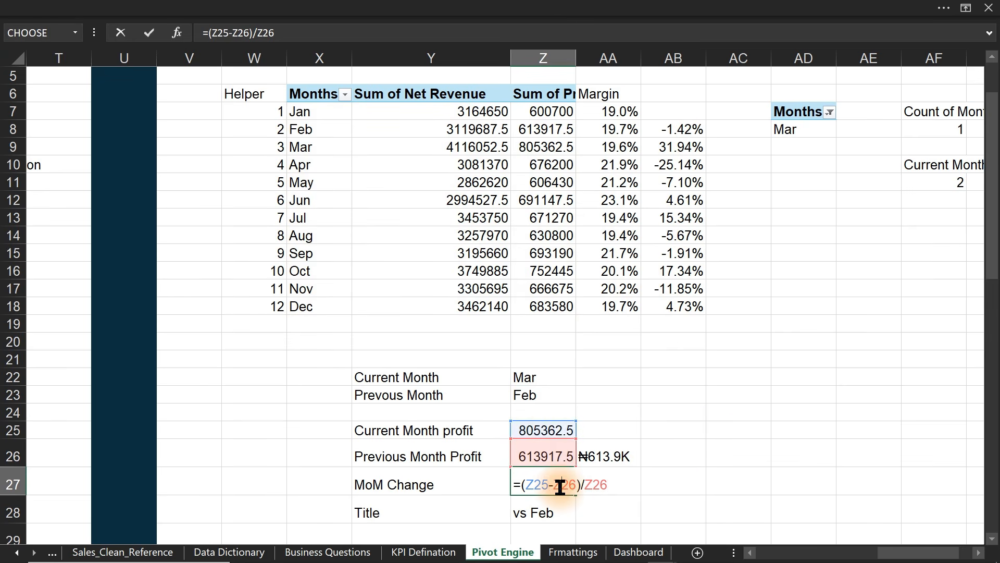
pyautogui.press('Escape')
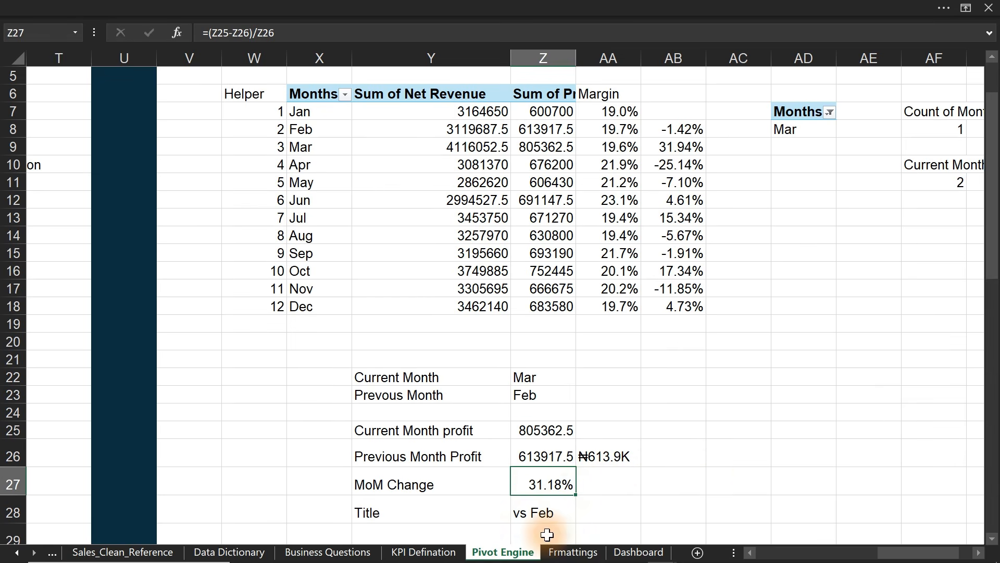
pyautogui.click(637, 555)
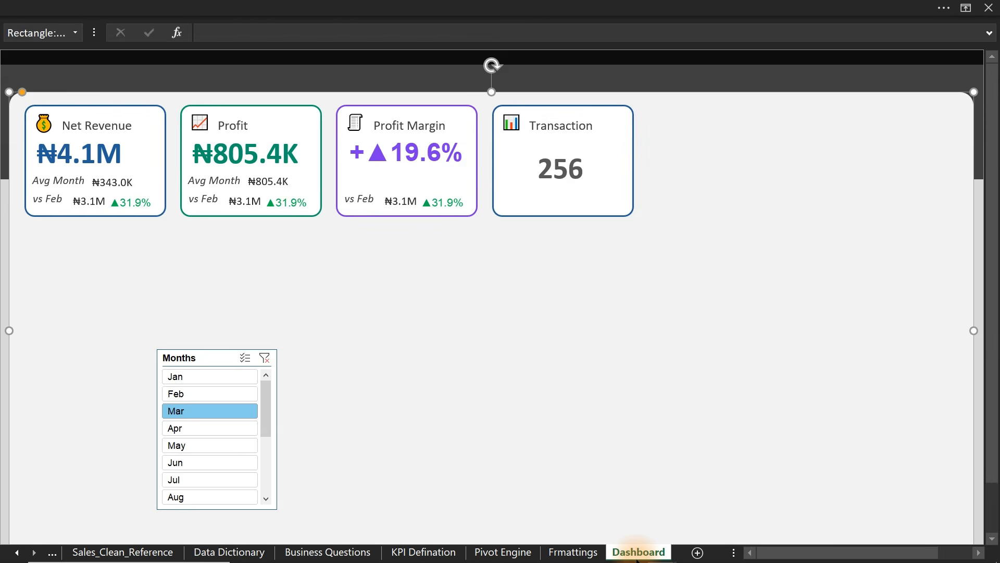
# - Link the Profit card's previous-month value text box to ='Pivot Engine'!AA26
pyautogui.click(242, 206)
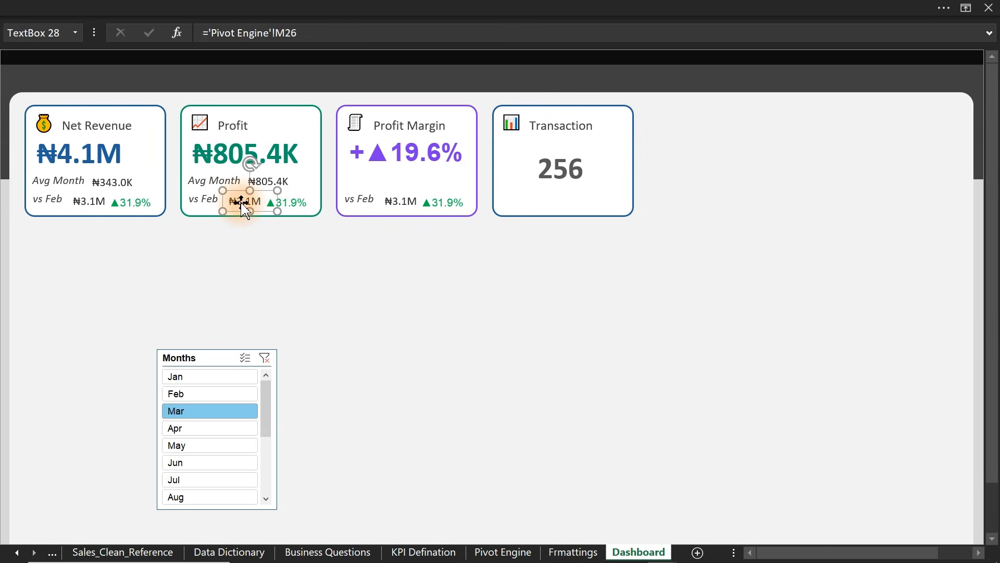
pyautogui.write('=')
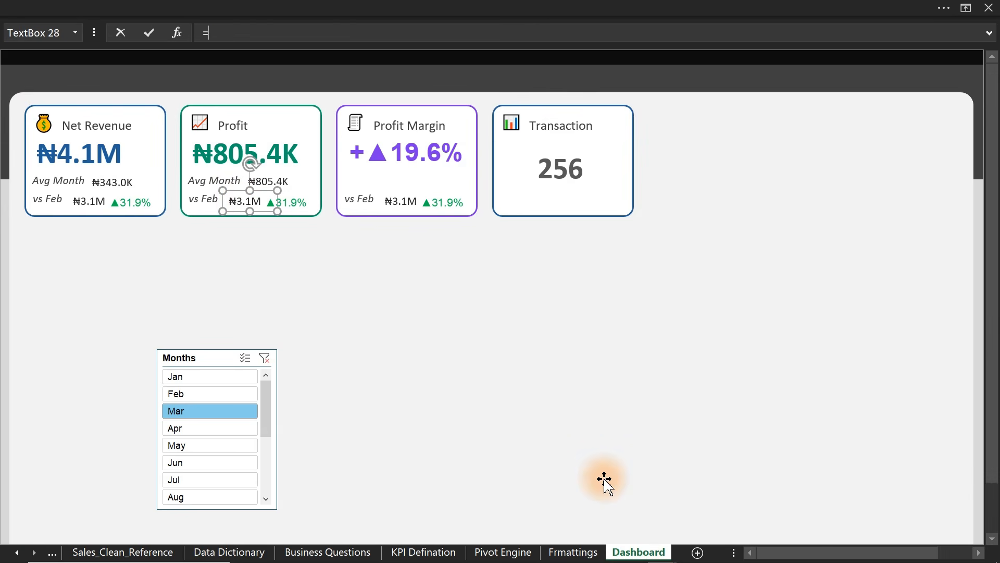
pyautogui.click(508, 551)
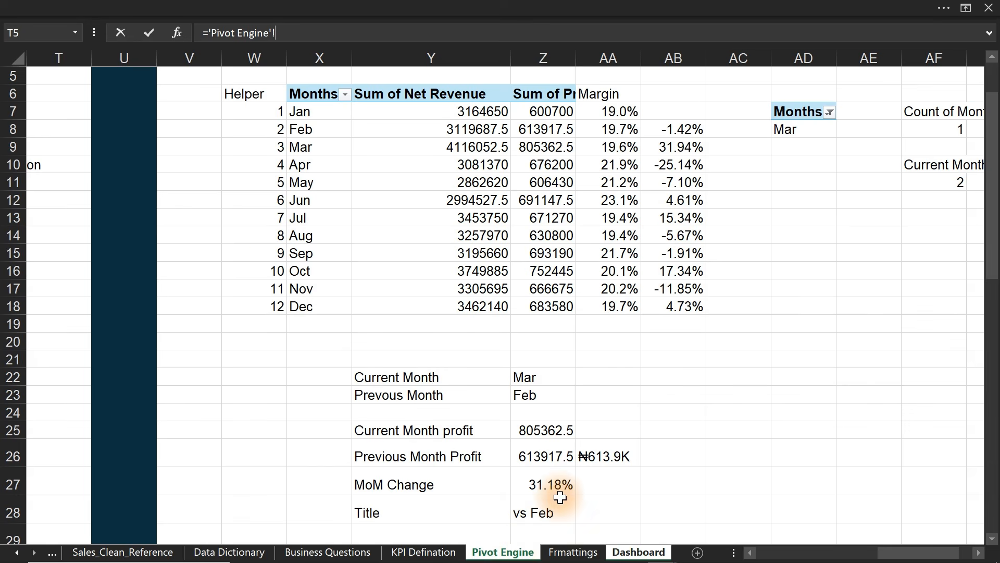
pyautogui.click(614, 457)
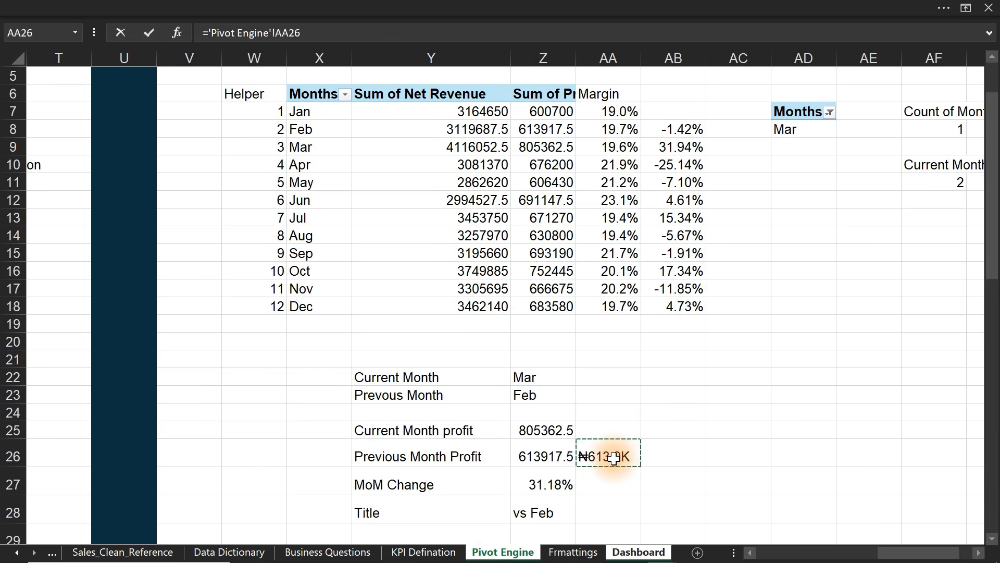
pyautogui.press('Return')
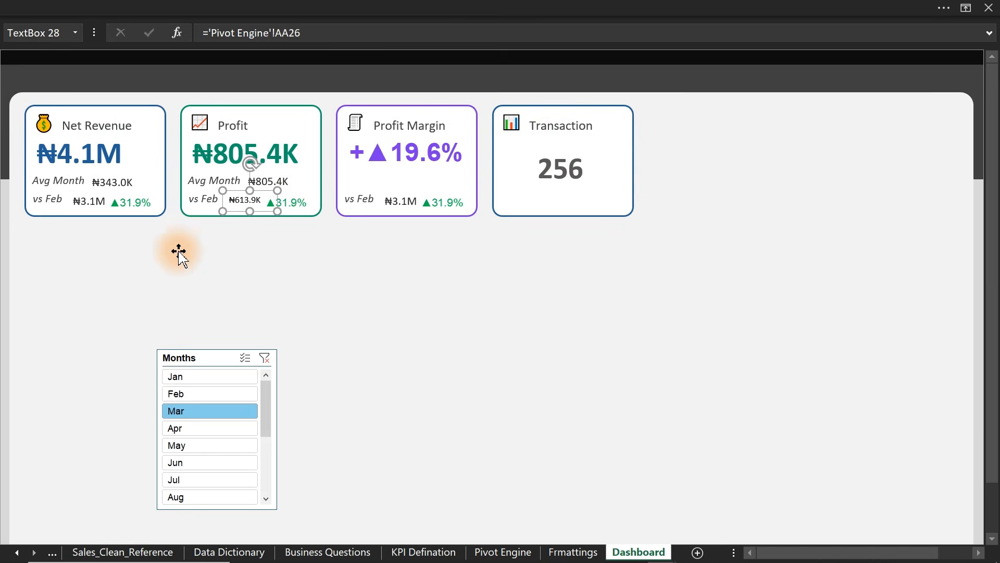
# - Copy the Net Revenue card's previous-month value formatting to the Profit card's value and realign that row's comparison label and growth picture
pyautogui.click(90, 201)
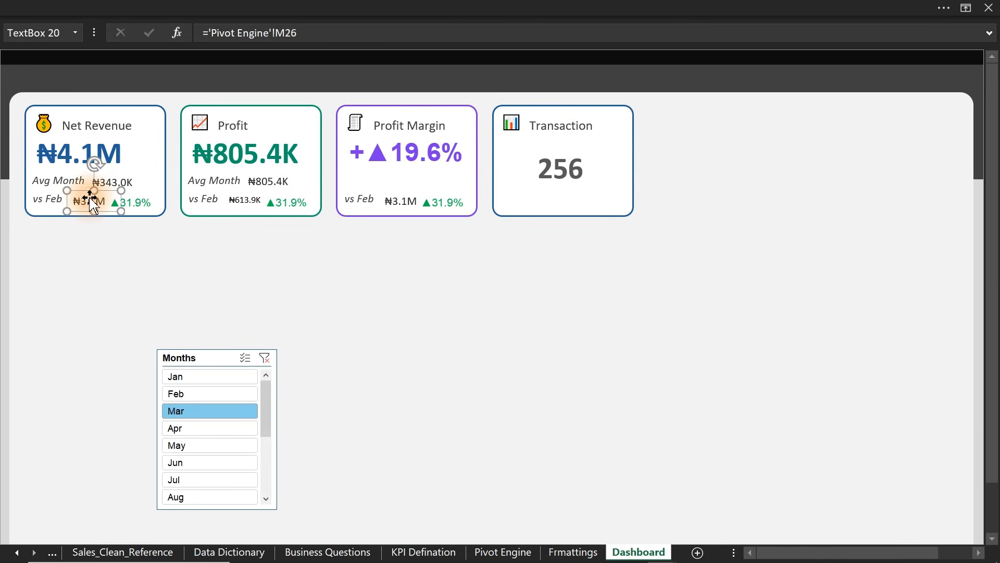
pyautogui.click(129, 5)
pyautogui.click(48, 105)
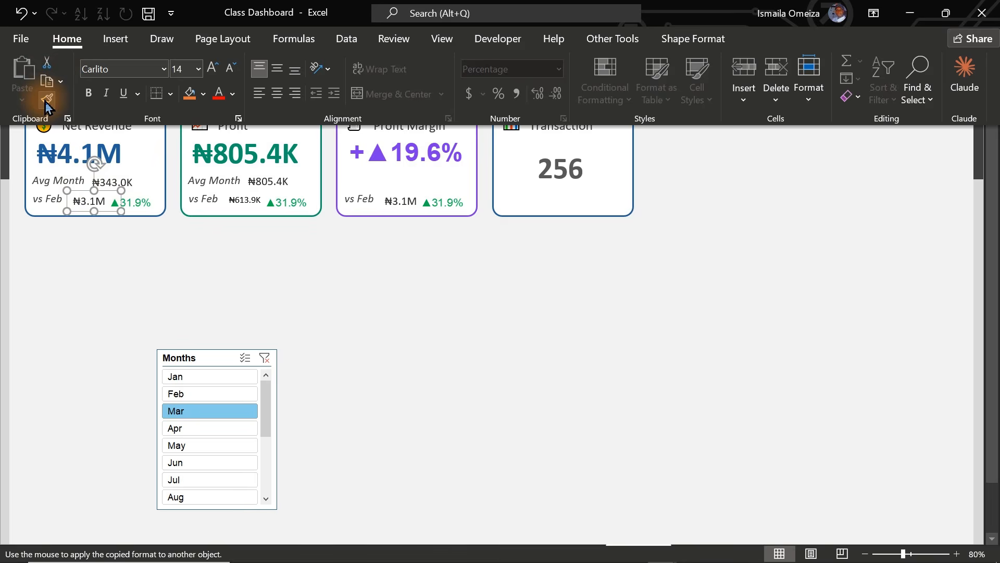
pyautogui.click(255, 201)
pyautogui.click(291, 204)
pyautogui.moveTo(303, 206); pyautogui.dragTo(304, 207)
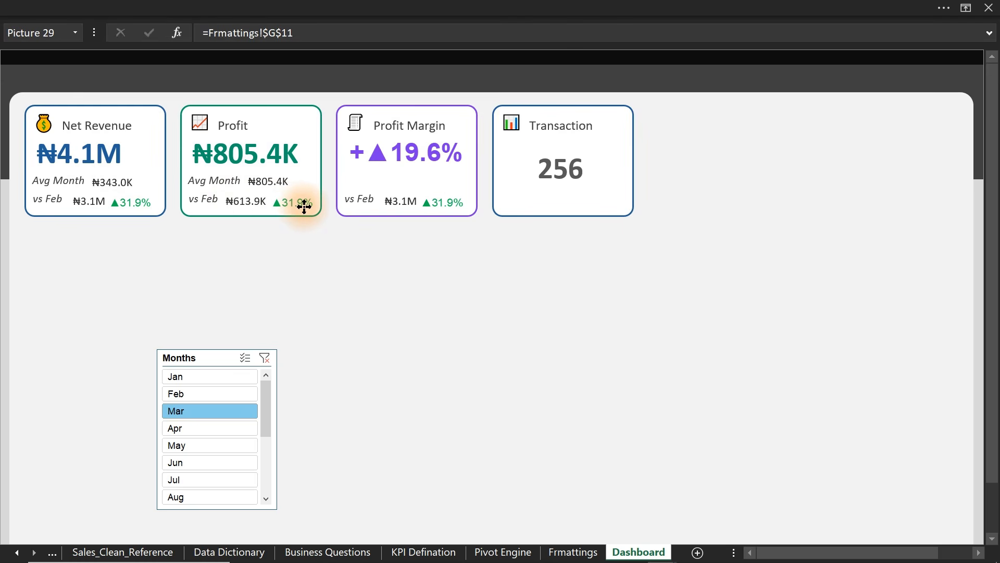
pyautogui.click(201, 198)
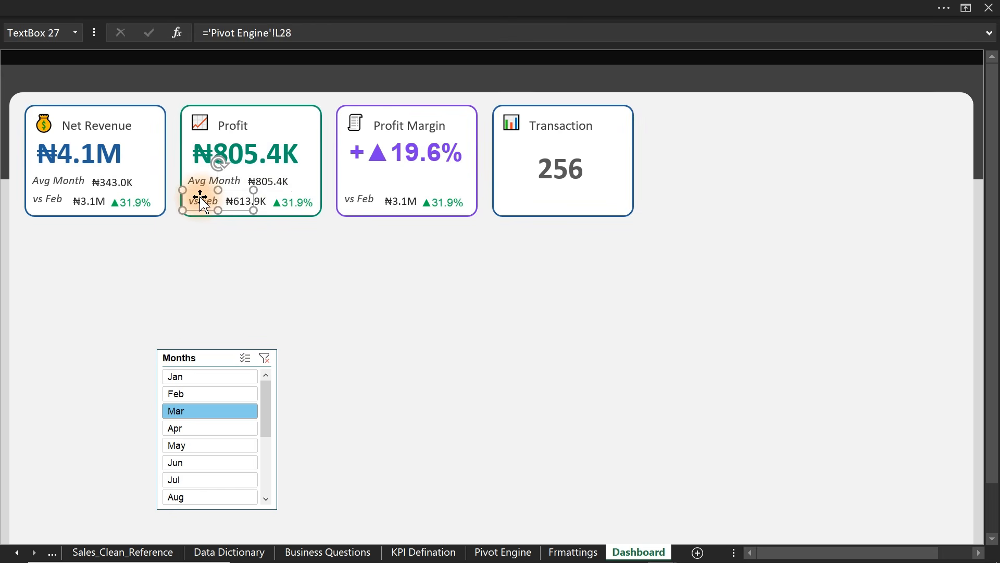
pyautogui.click(293, 279)
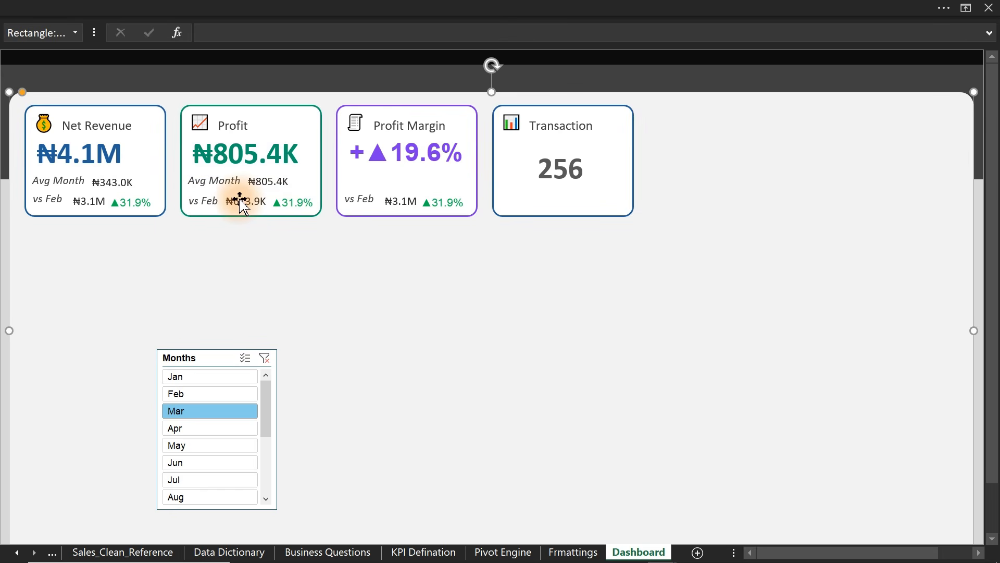
# - Switch the Months slicer to Apr, back to Mar and again to Apr to check how the Profit card responds
pyautogui.click(195, 429)
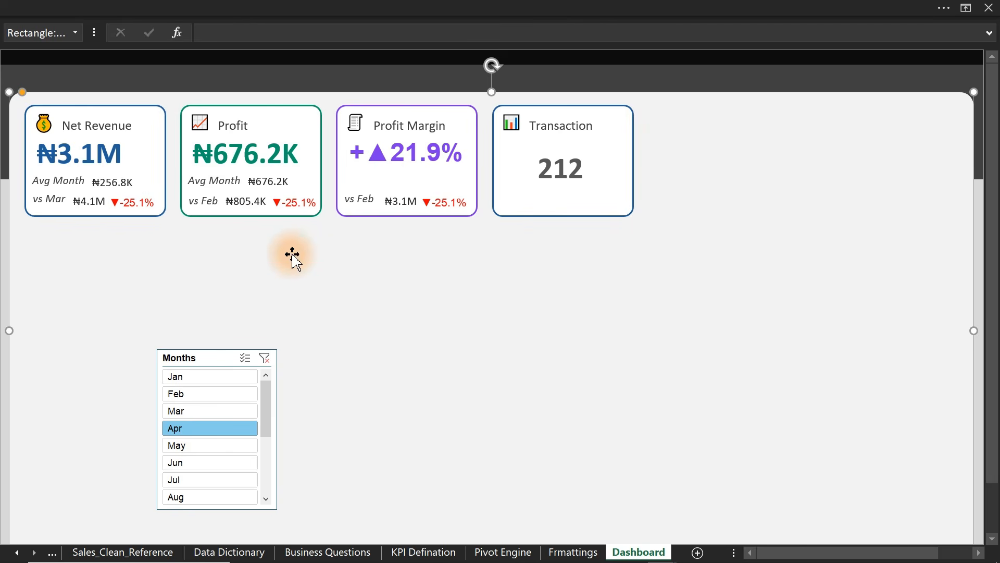
pyautogui.click(207, 411)
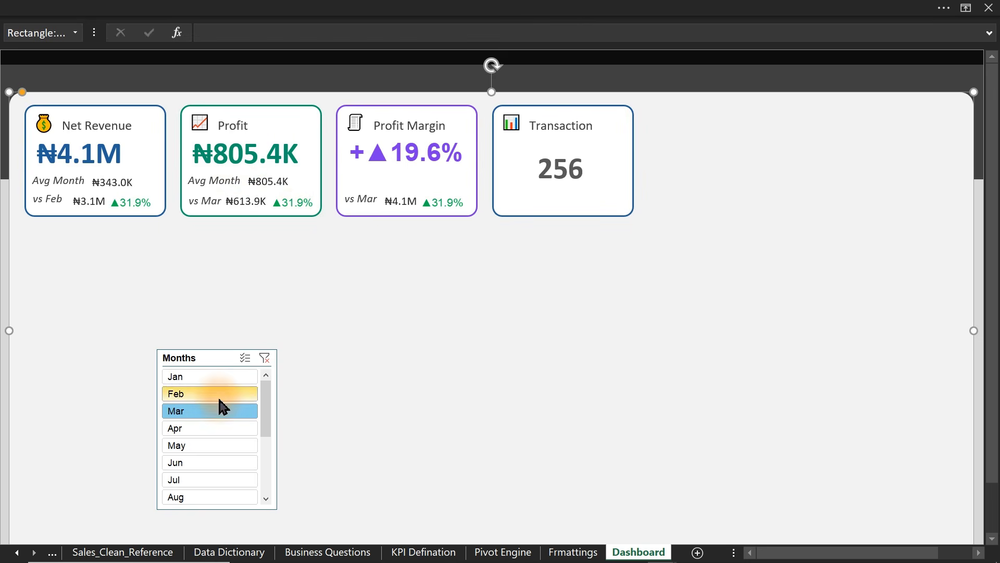
pyautogui.click(199, 427)
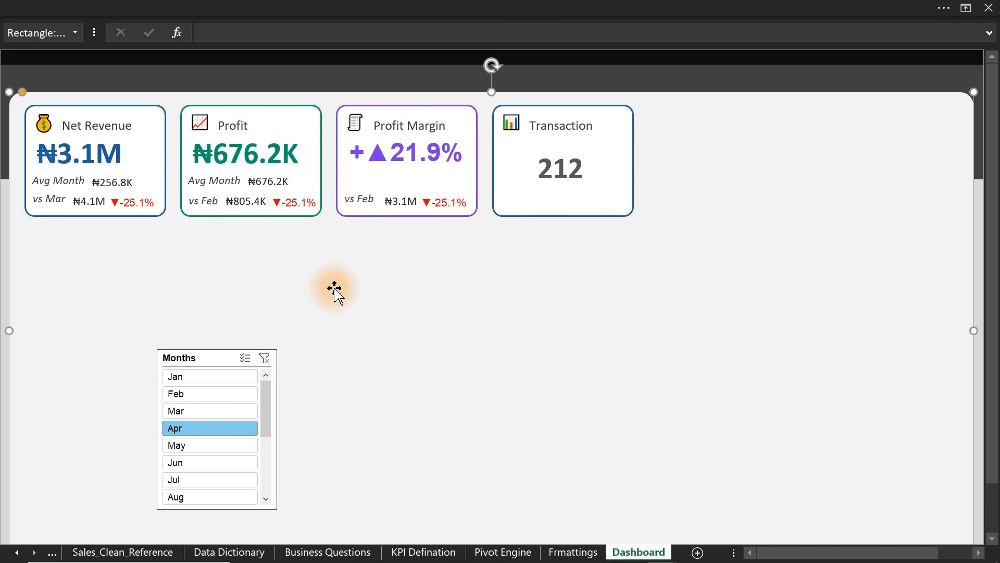
# - Trace the Profit card's growth picture by inspecting the profit MoM Change on Pivot Engine and the G11 formula on Frmattings
pyautogui.click(305, 207)
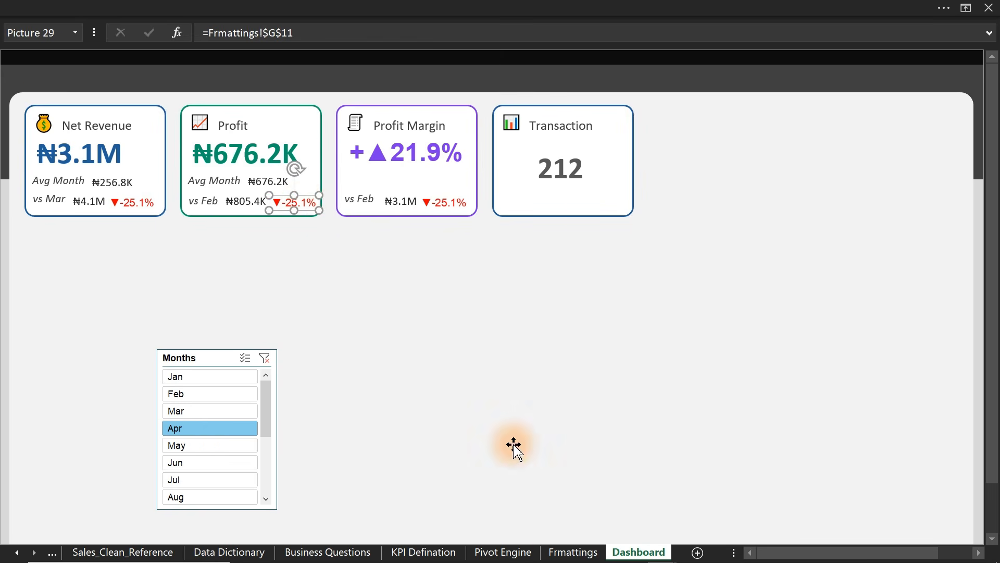
pyautogui.click(513, 554)
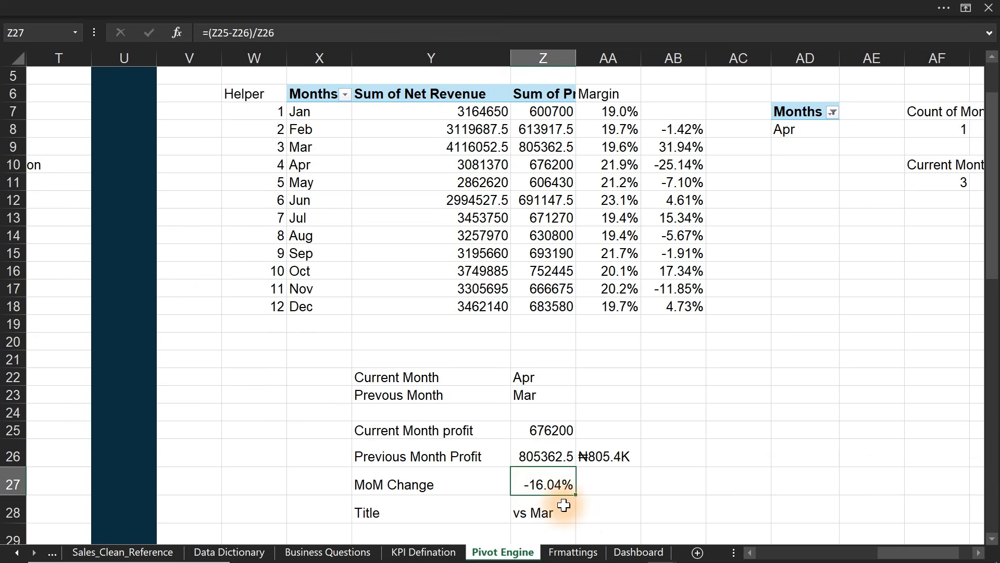
pyautogui.click(574, 553)
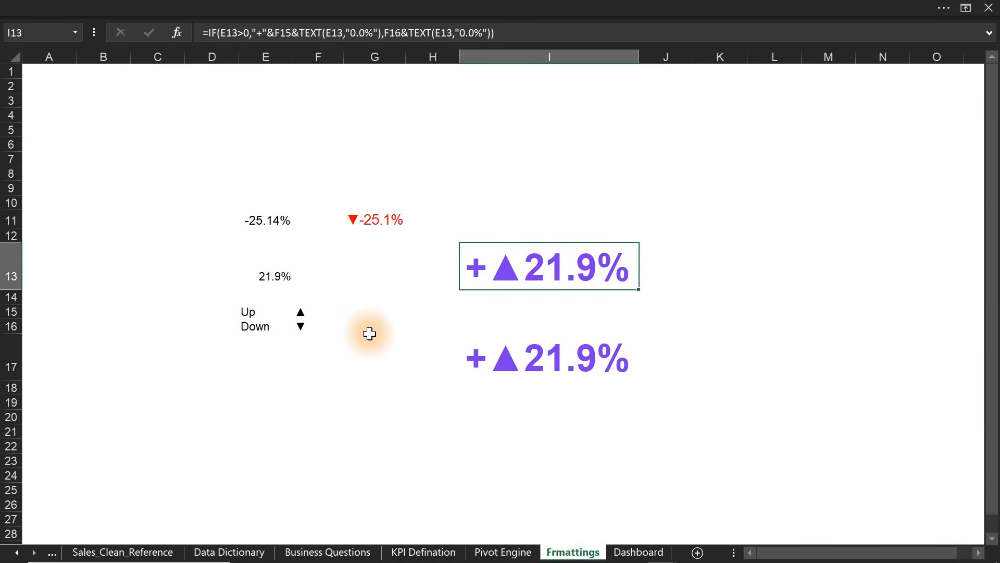
pyautogui.click(368, 276)
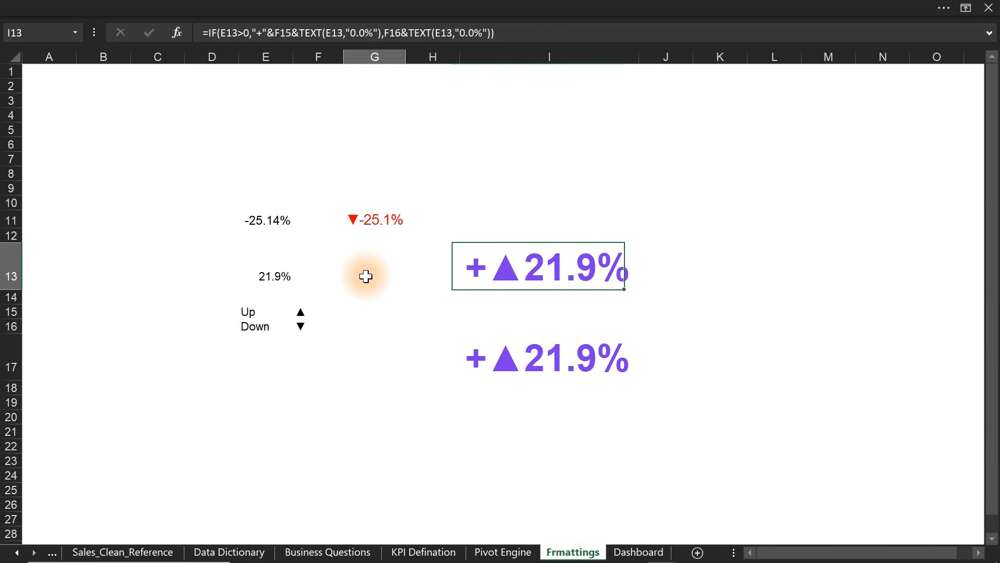
pyautogui.click(375, 220)
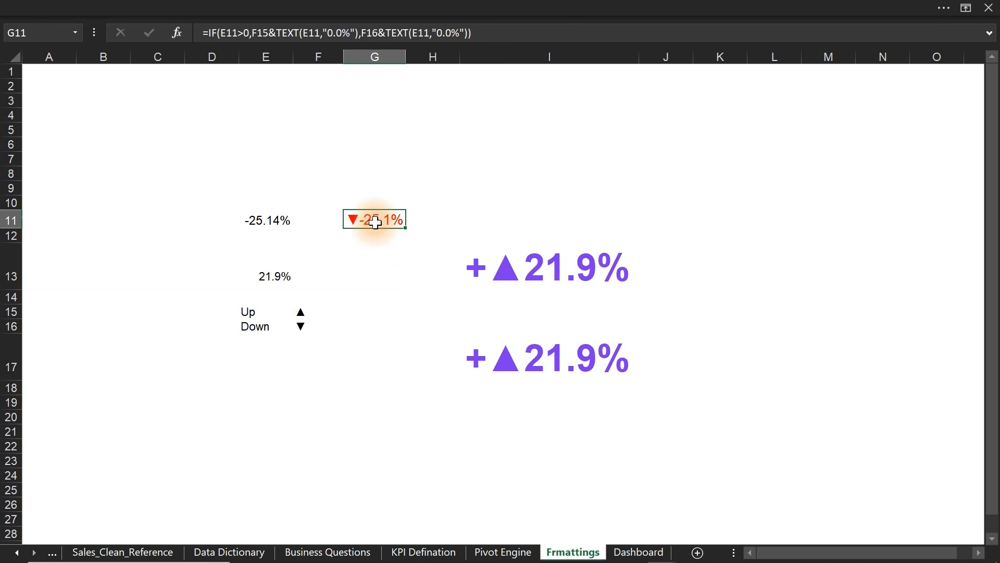
# - Insert one blank column at column H of the Frmattings sheet, beside the growth indicator in G11
pyautogui.click(437, 215)
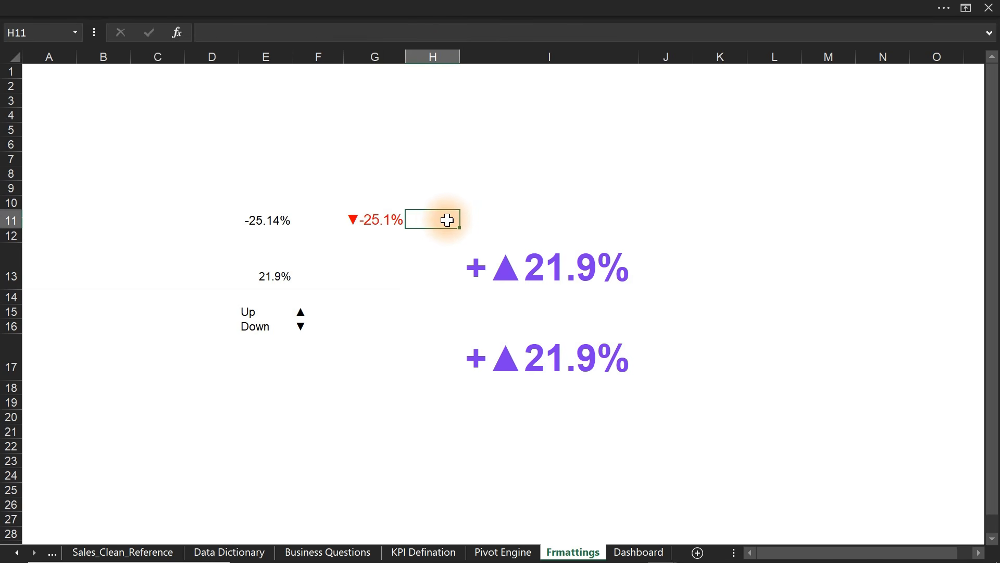
pyautogui.click(466, 219)
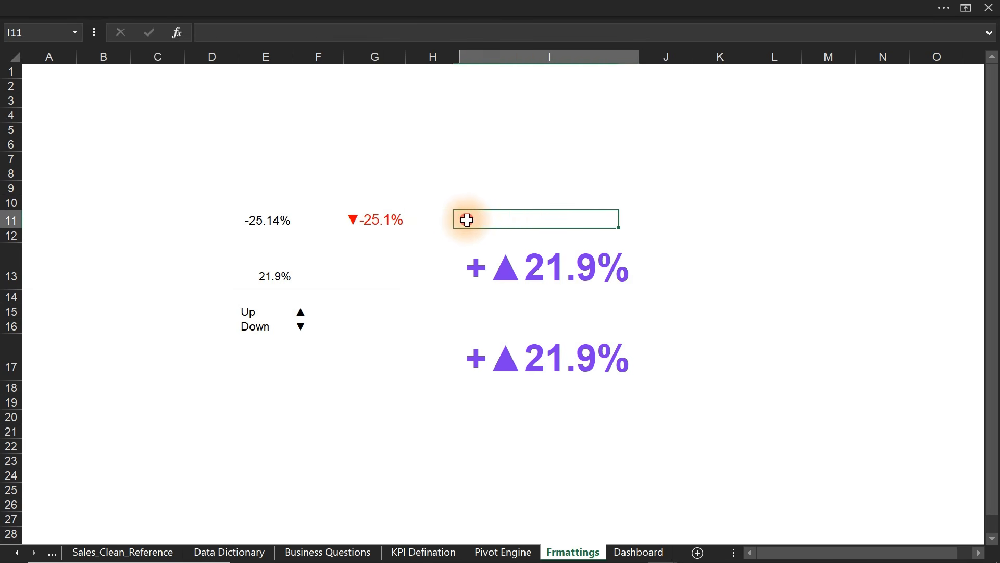
pyautogui.click(431, 220)
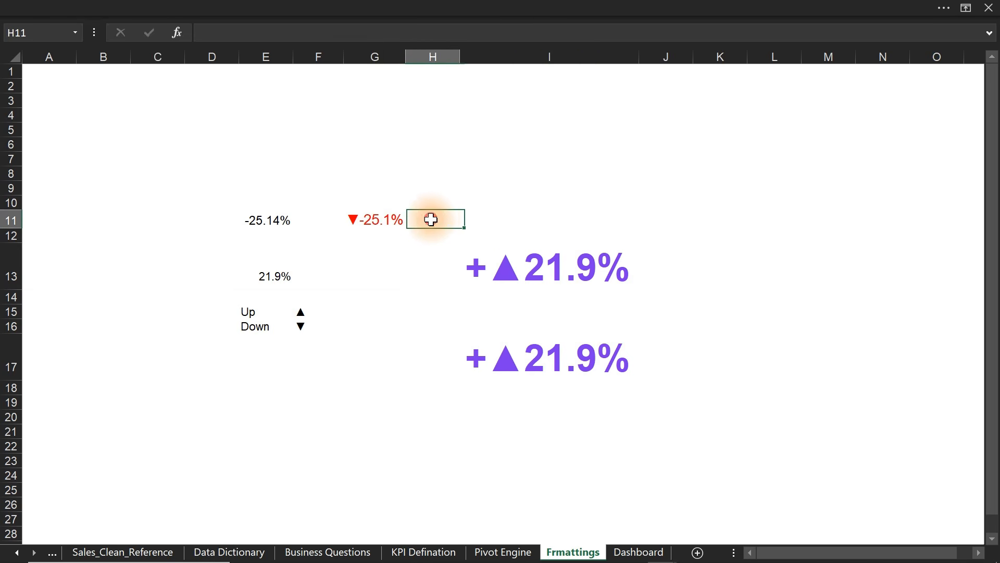
pyautogui.click(425, 55)
pyautogui.hotkey('ctrl', 'shift', '+')
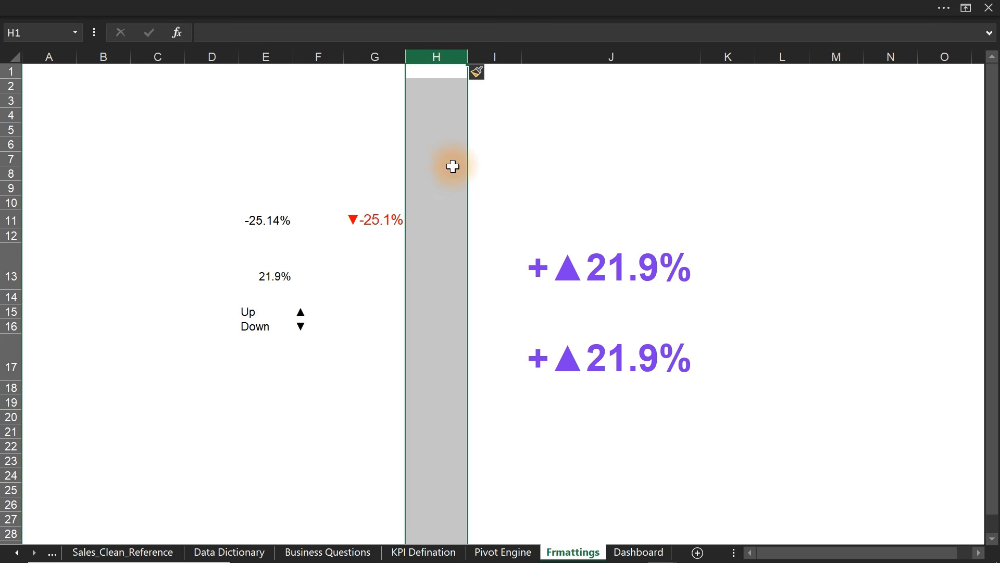
pyautogui.click(475, 212)
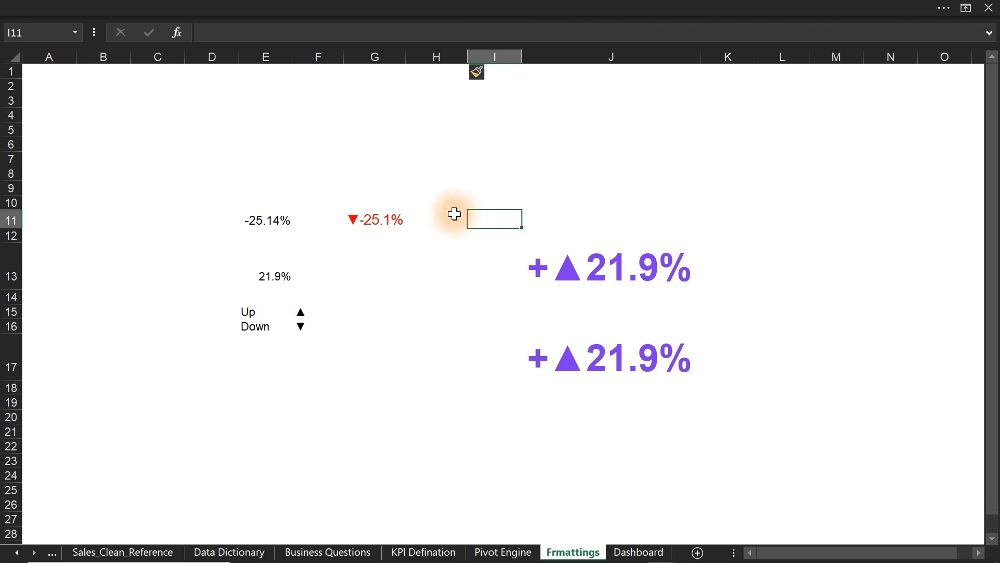
pyautogui.click(451, 216)
pyautogui.click(479, 216)
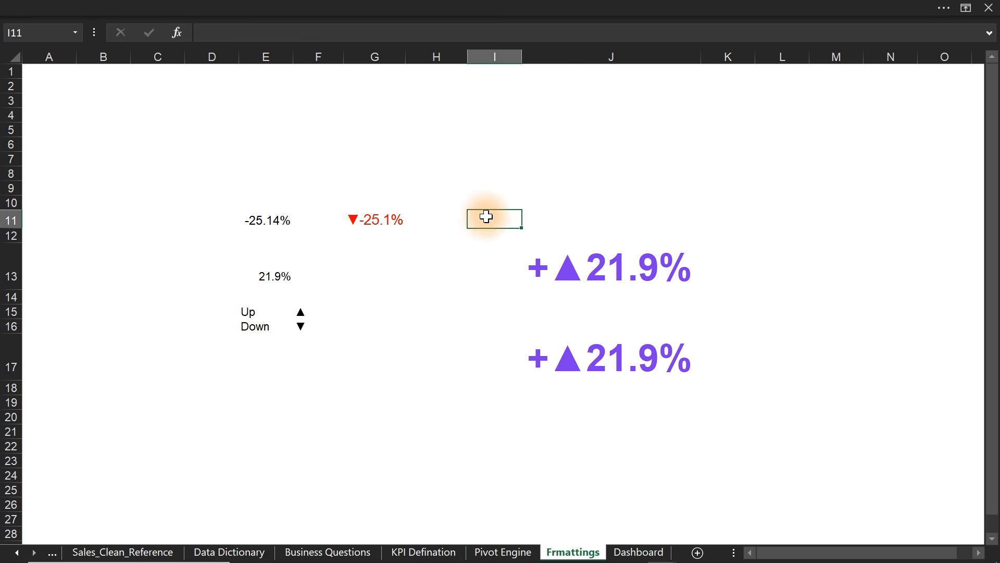
# - Insert two more blank columns at H to widen the space before the large margin percentages
pyautogui.click(437, 65)
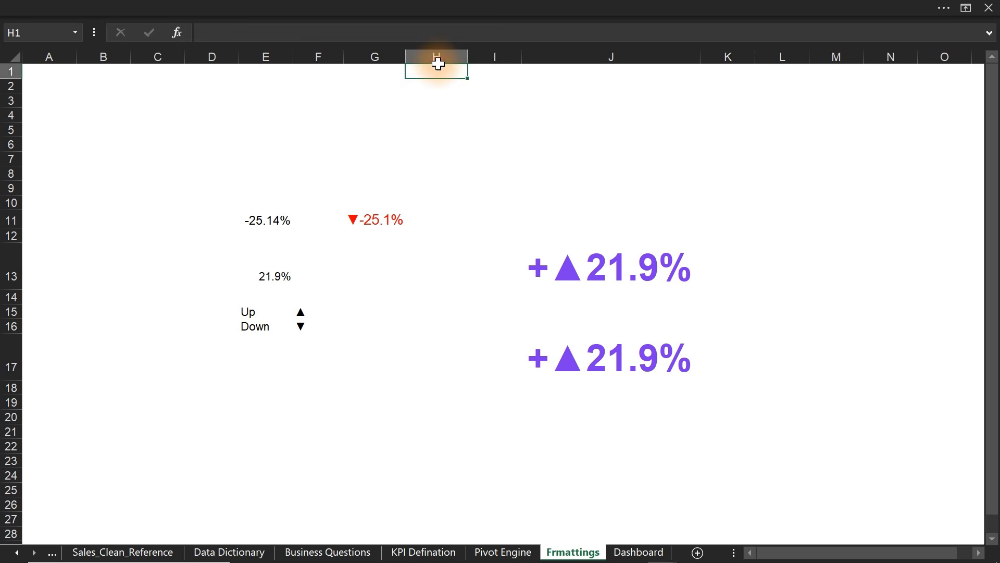
pyautogui.moveTo(437, 57); pyautogui.dragTo(483, 55)
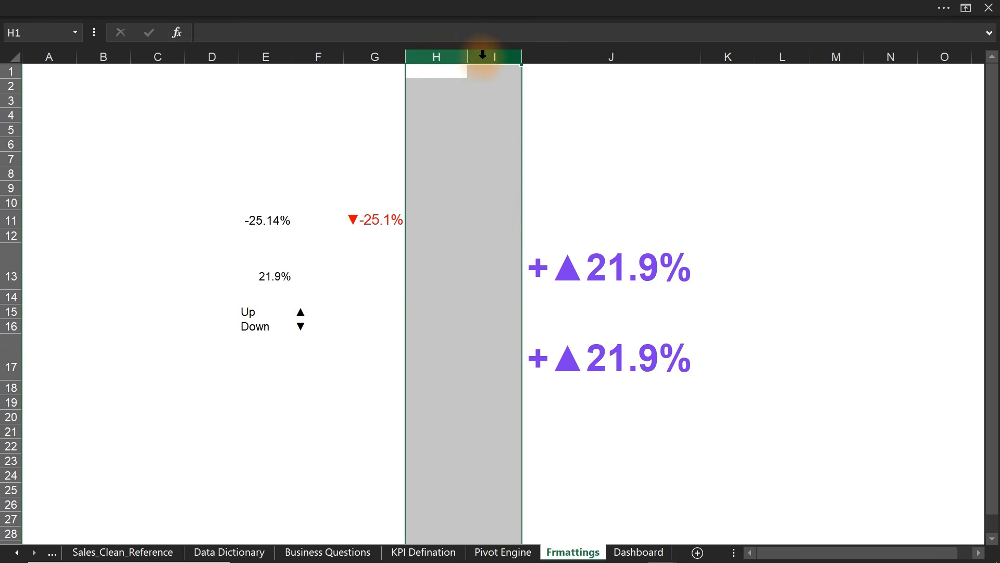
pyautogui.hotkey('ctrl', '+')
pyautogui.click(457, 222)
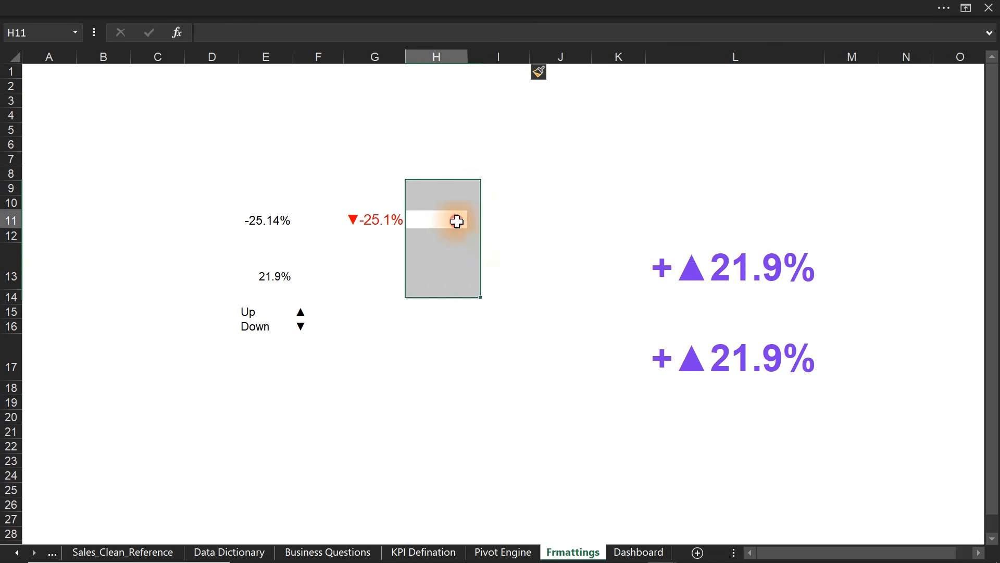
pyautogui.doubleClick(487, 217)
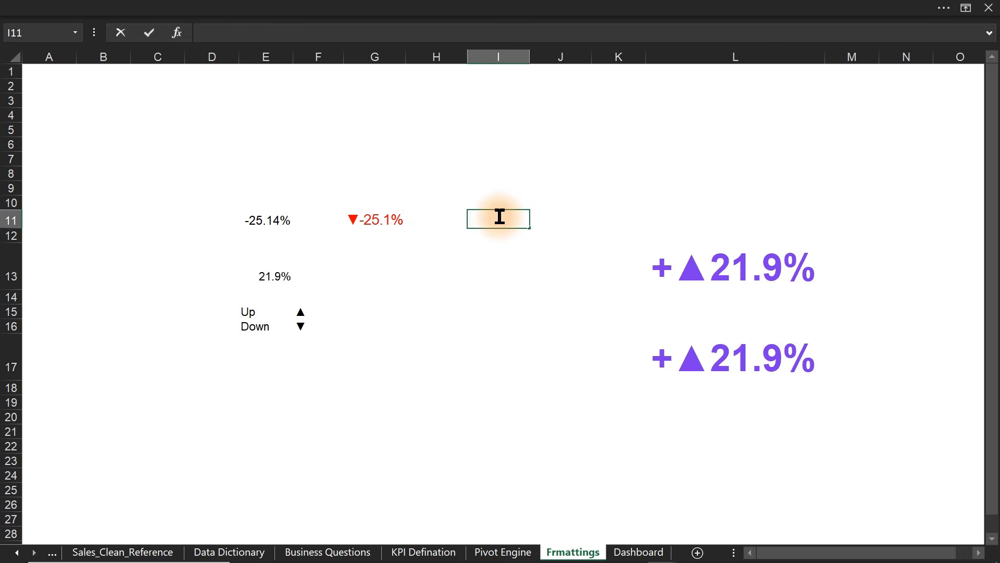
# - Link E9 on the Frmattings sheet to the profit MoM Change in Z27 of Pivot Engine
pyautogui.click(272, 190)
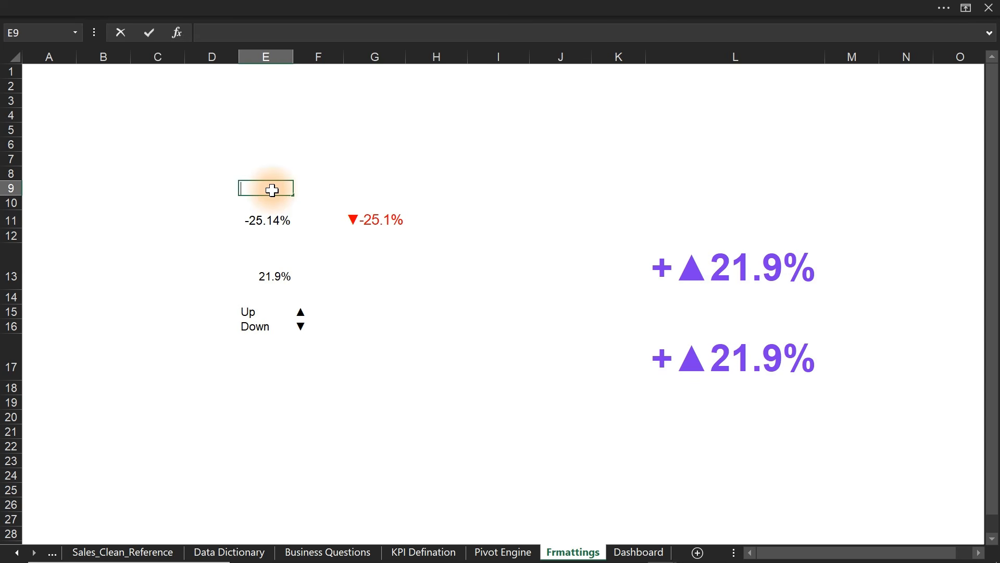
pyautogui.write('=')
pyautogui.click(501, 552)
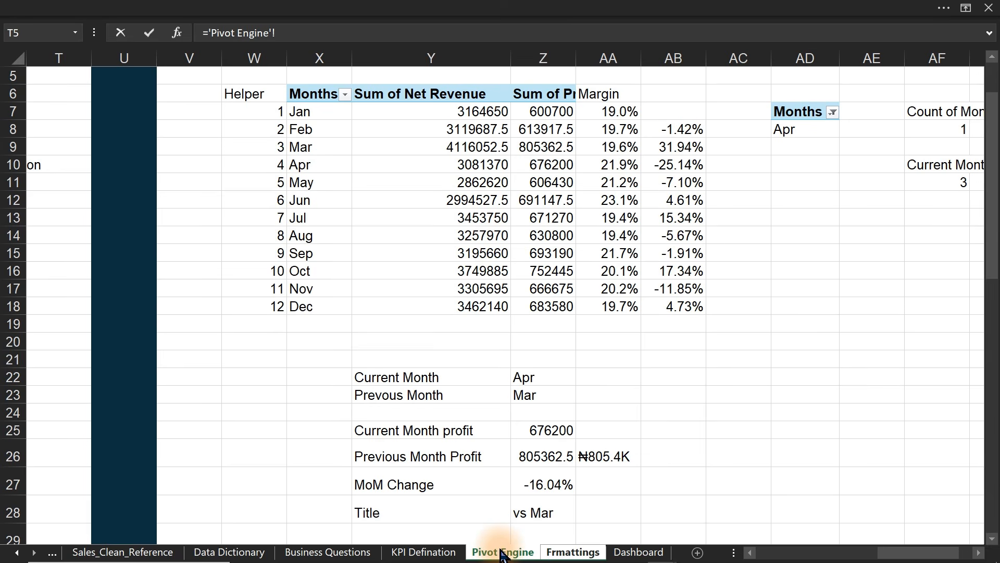
pyautogui.click(555, 486)
pyautogui.press('Return')
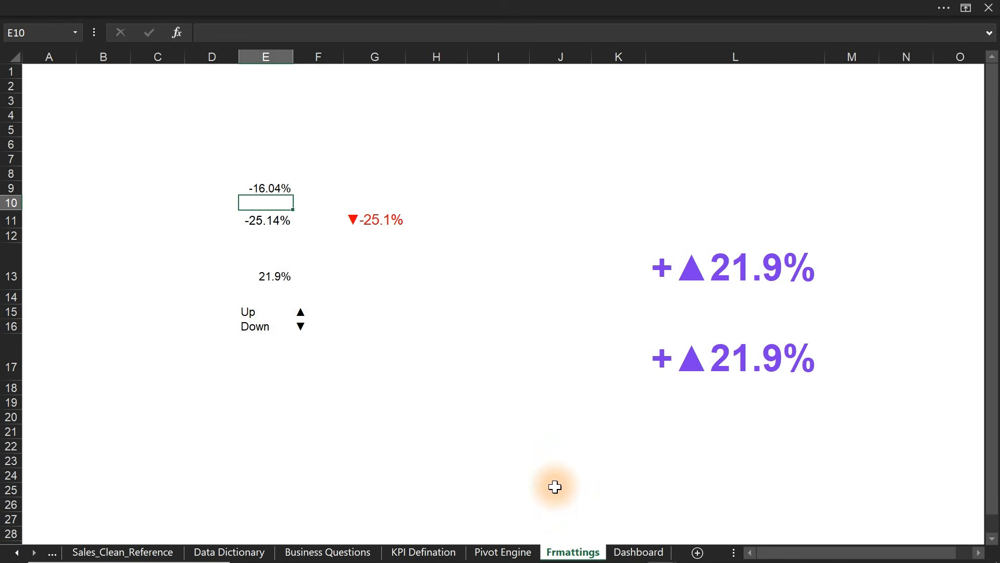
# - Label the two growth percentages by entering "Profit" in D9 and "Reveuue" in D11
pyautogui.click(206, 176)
pyautogui.click(201, 188)
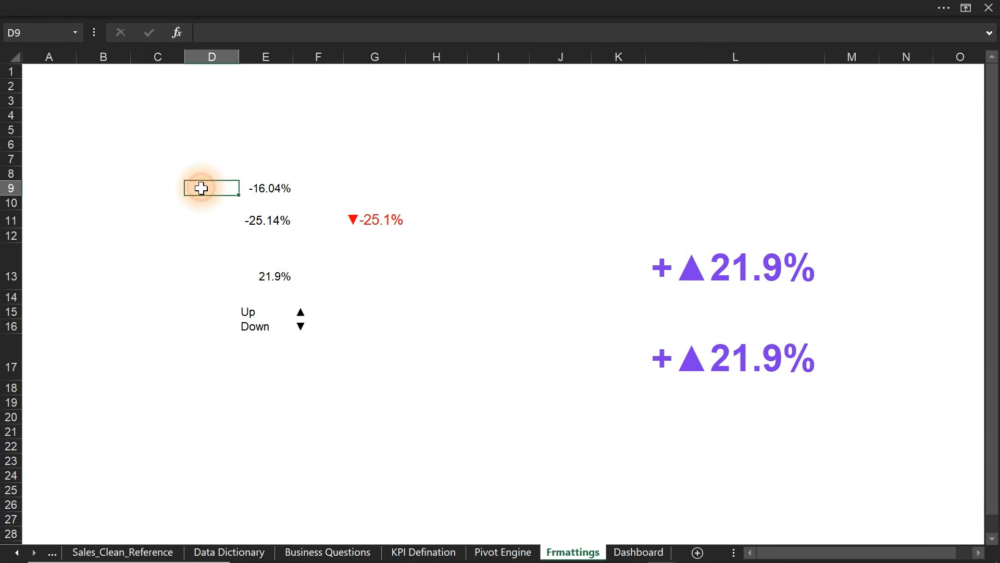
pyautogui.write('Profi')
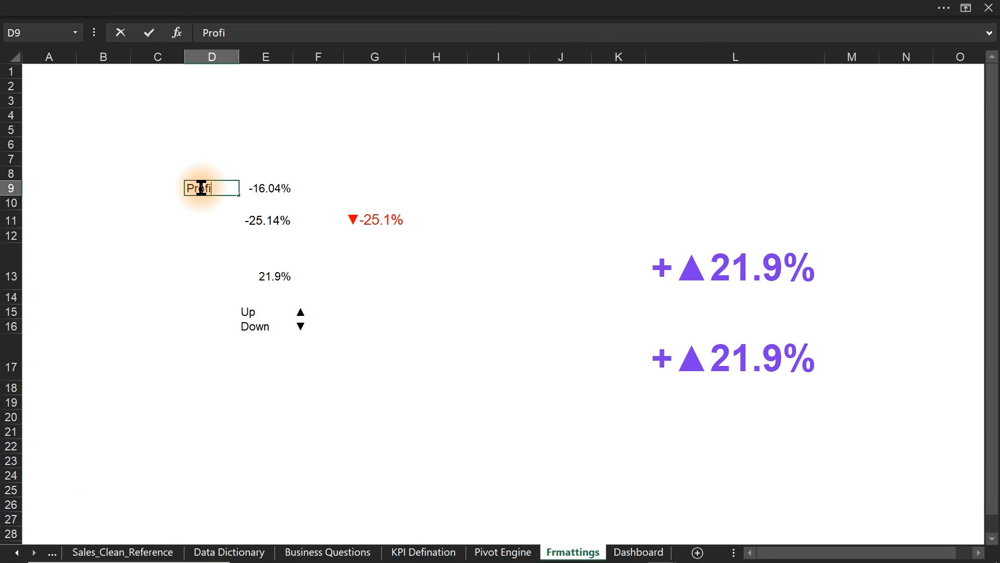
pyautogui.press('Return')
pyautogui.press('Return')
pyautogui.write('Reve')
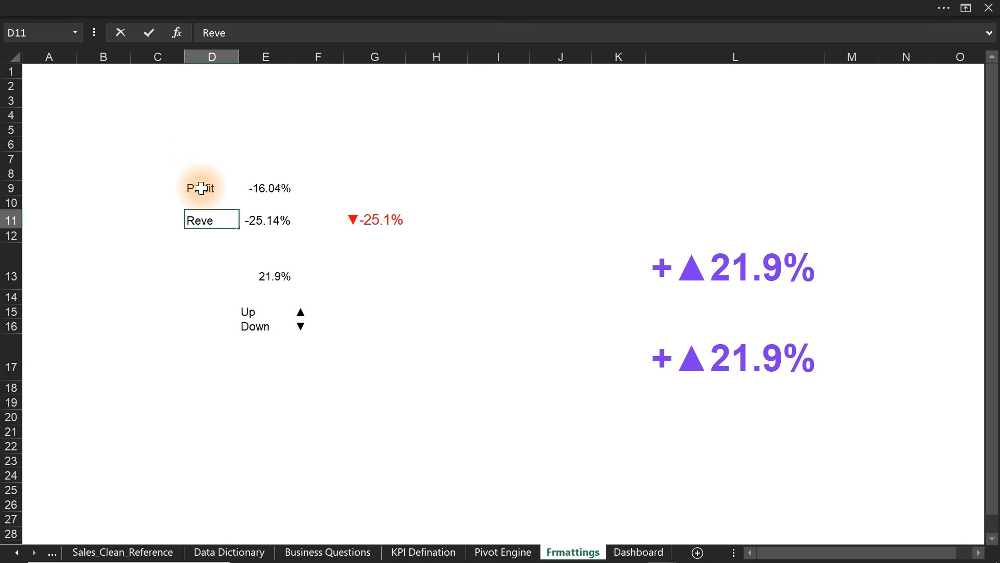
pyautogui.write('uue')
pyautogui.press('Return')
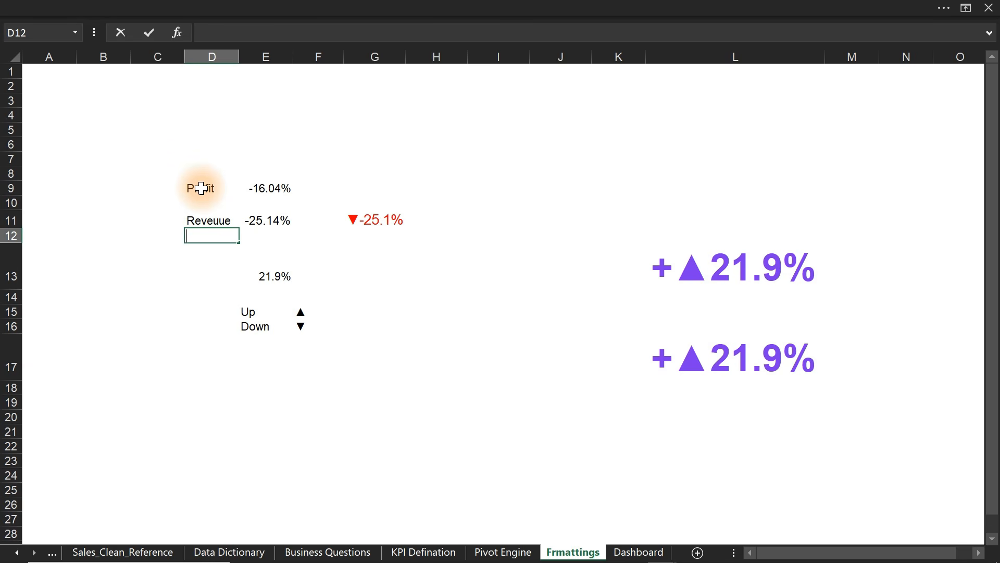
# - Label the margin percentage on the Frmattings sheet by entering "Marging" in D13
pyautogui.press('Return')
pyautogui.press('Return')
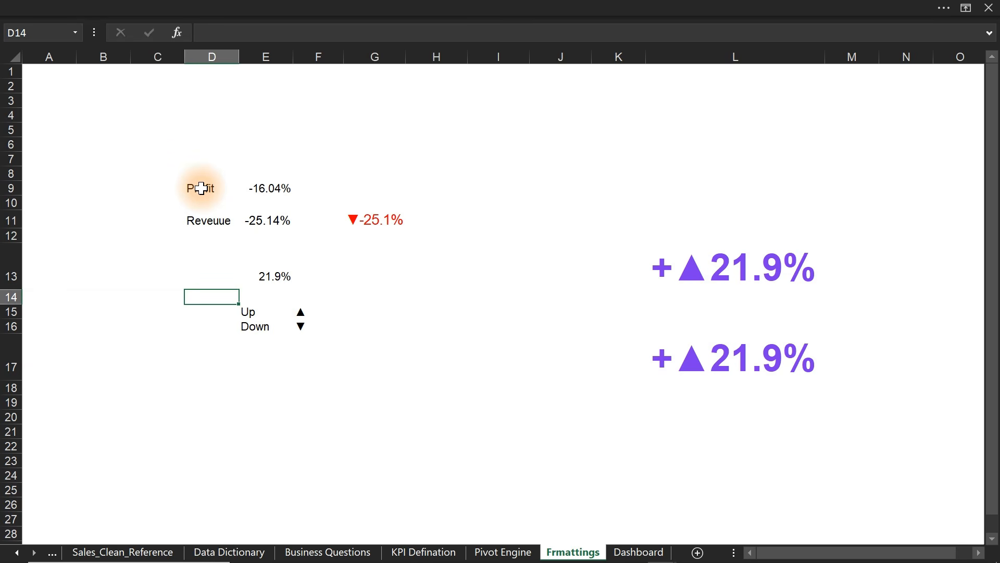
pyautogui.press('Up')
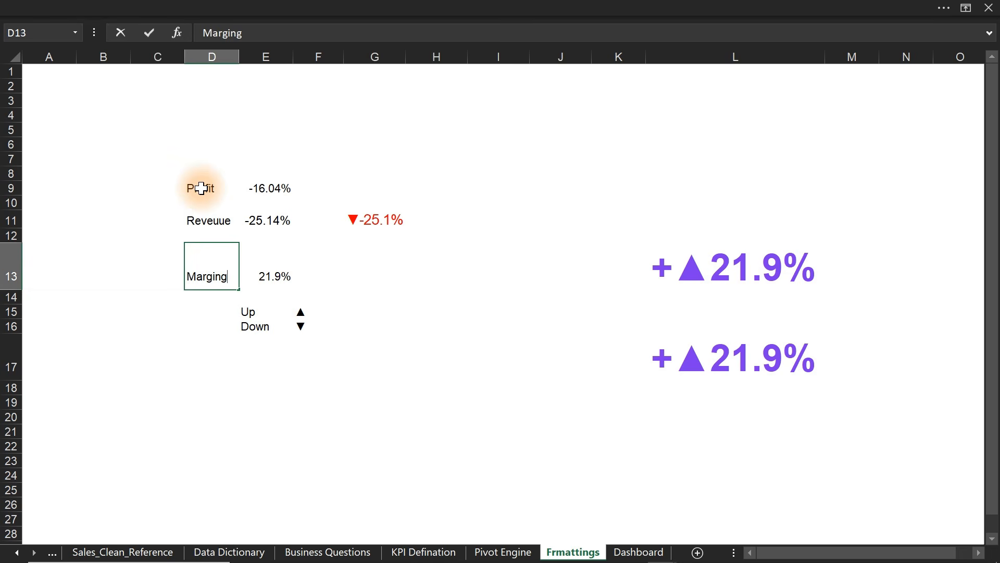
pyautogui.press('Up')
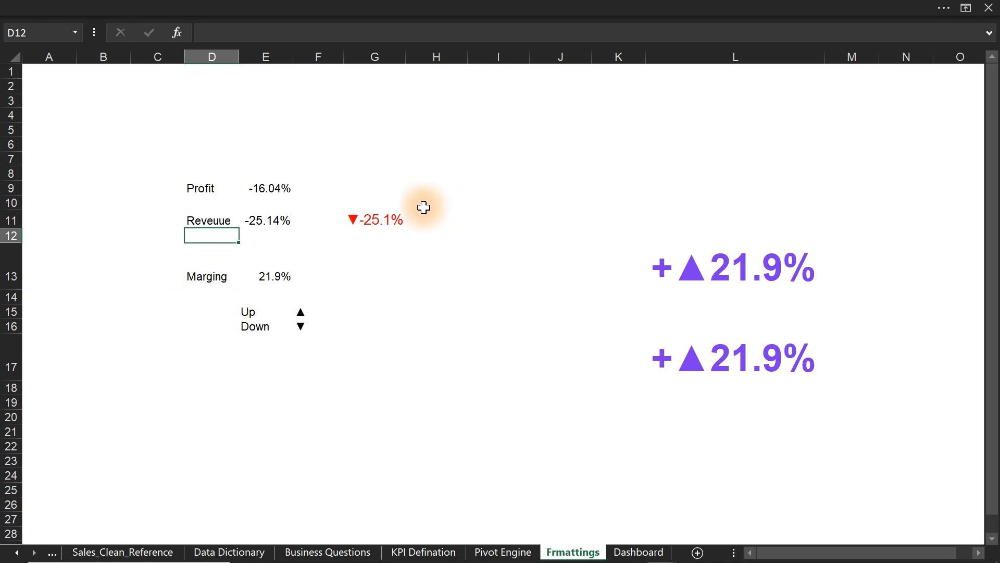
pyautogui.click(490, 222)
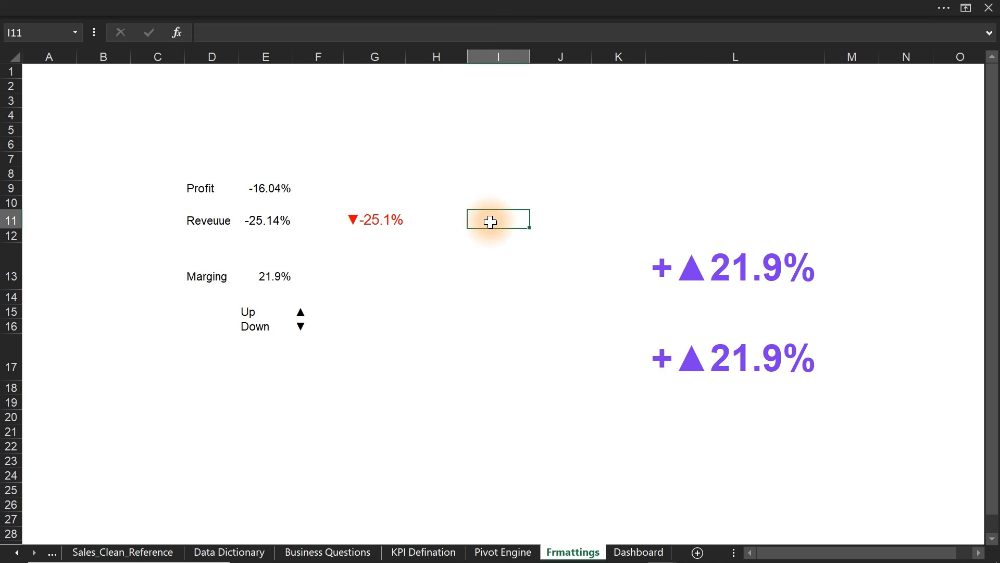
pyautogui.write('=')
pyautogui.press('Escape')
# - Copy the growth indicator's IF formula text from G11 into I11, keeping its cell references as they are
pyautogui.doubleClick(378, 214)
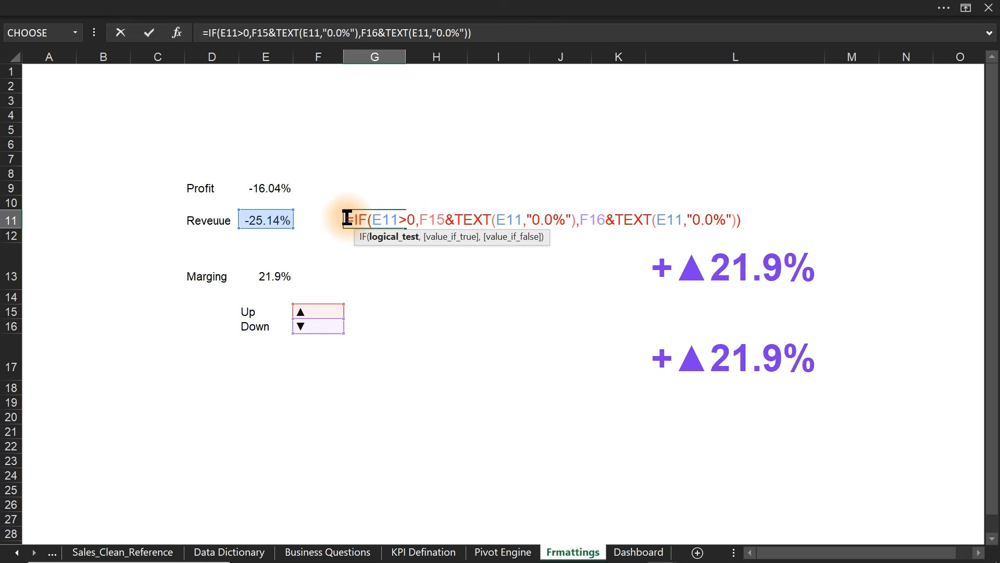
pyautogui.moveTo(347, 218); pyautogui.dragTo(776, 214)
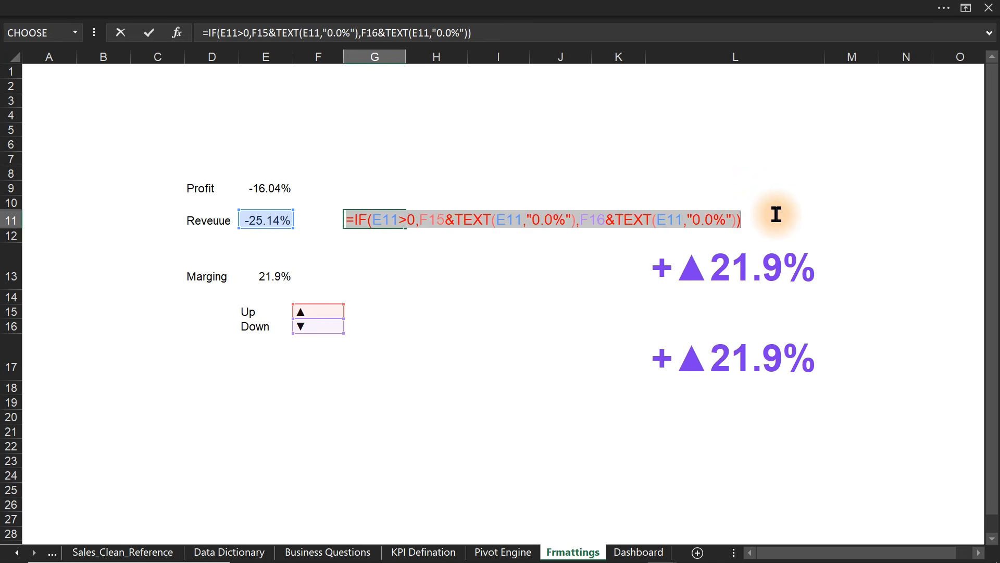
pyautogui.hotkey('ctrl', 'c')
pyautogui.press('Escape')
pyautogui.click(452, 218)
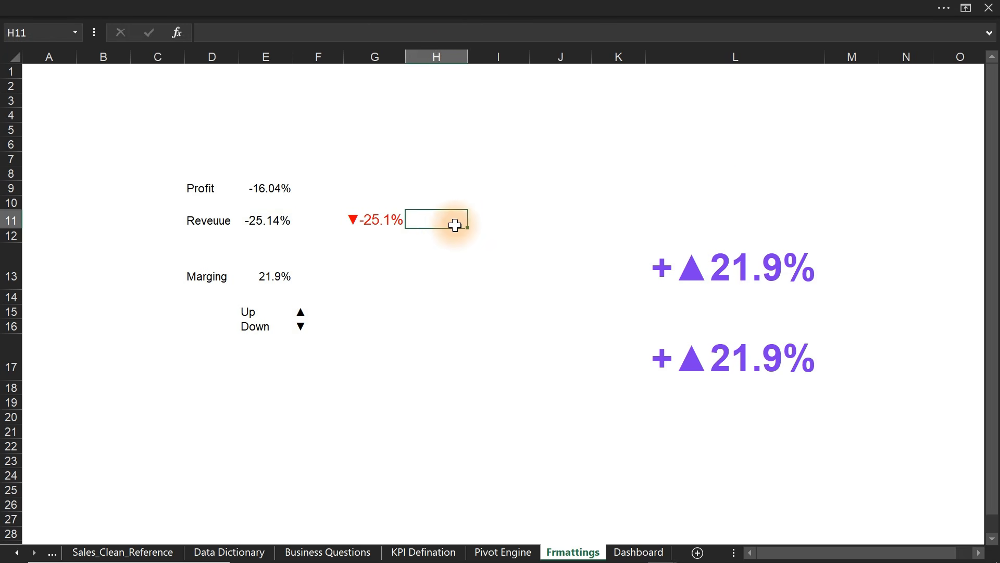
pyautogui.click(486, 221)
pyautogui.hotkey('ctrl', 'v')
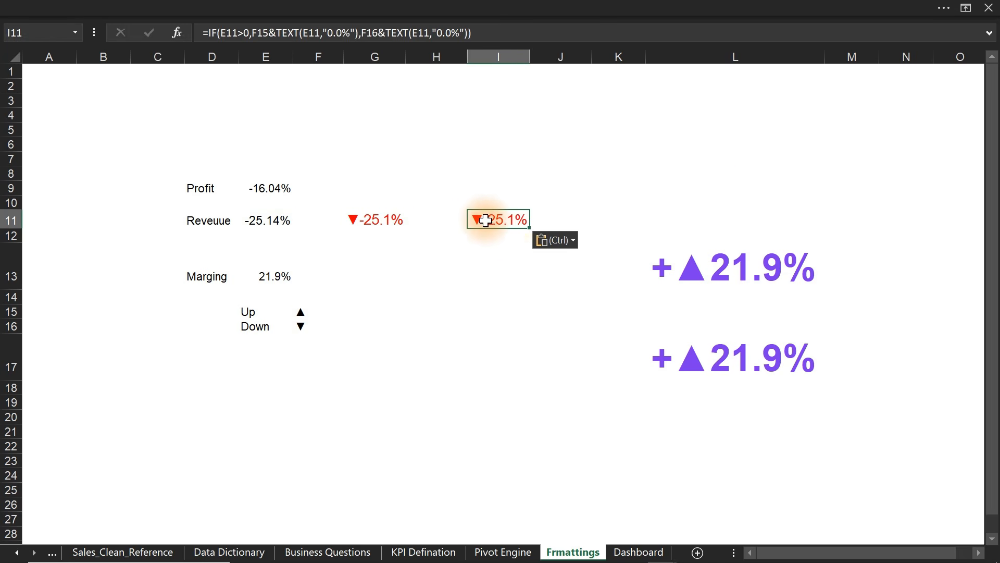
# - Repoint all three E11 references in I11's formula to the Profit percentage in E9
pyautogui.doubleClick(515, 220)
pyautogui.click(277, 229)
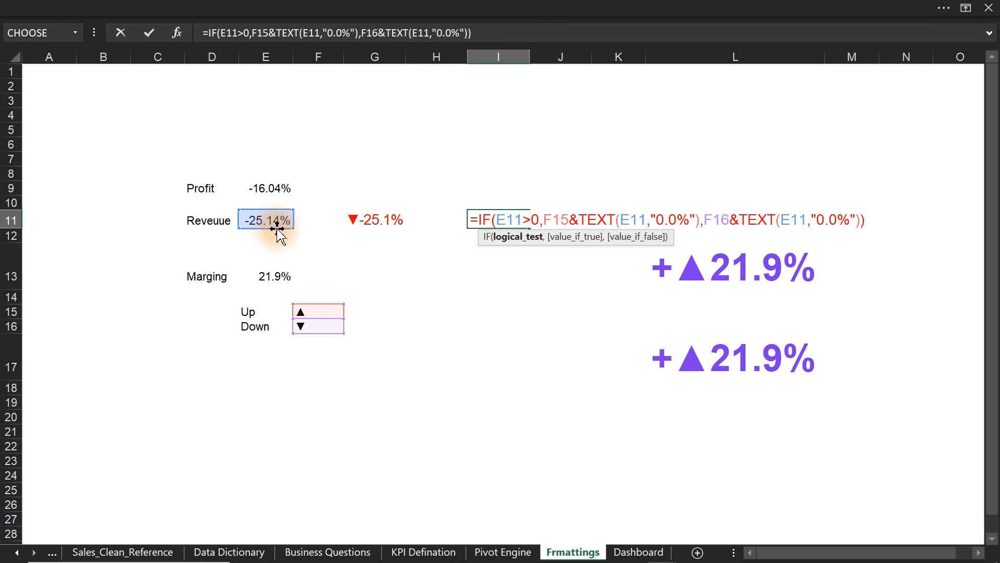
pyautogui.moveTo(276, 227); pyautogui.dragTo(276, 196)
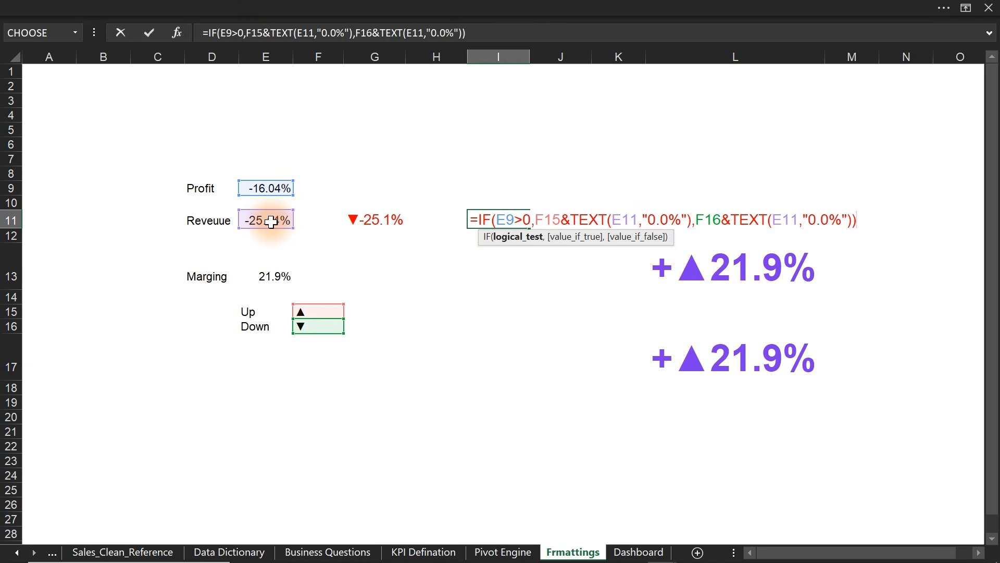
pyautogui.click(265, 188)
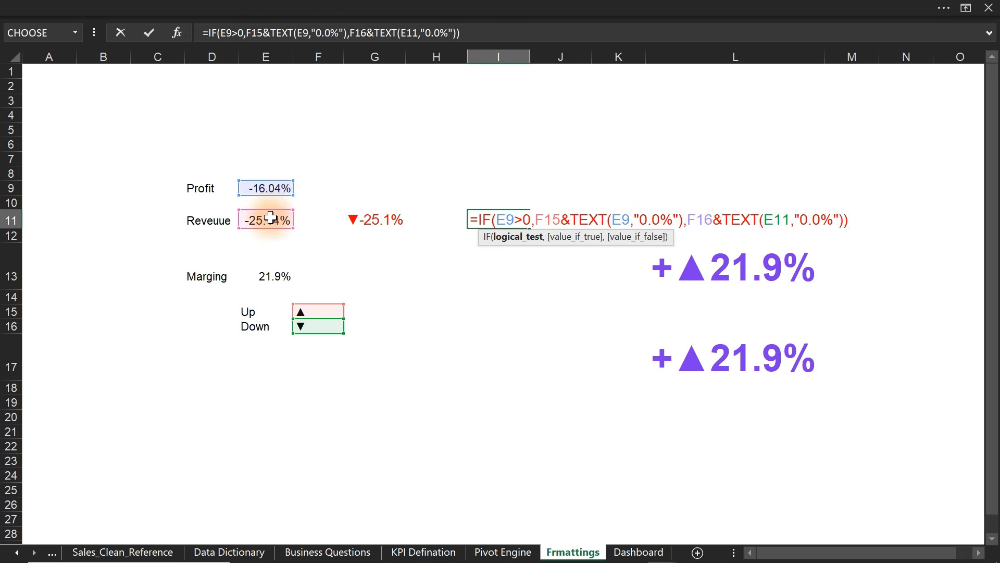
pyautogui.moveTo(271, 225); pyautogui.dragTo(273, 189)
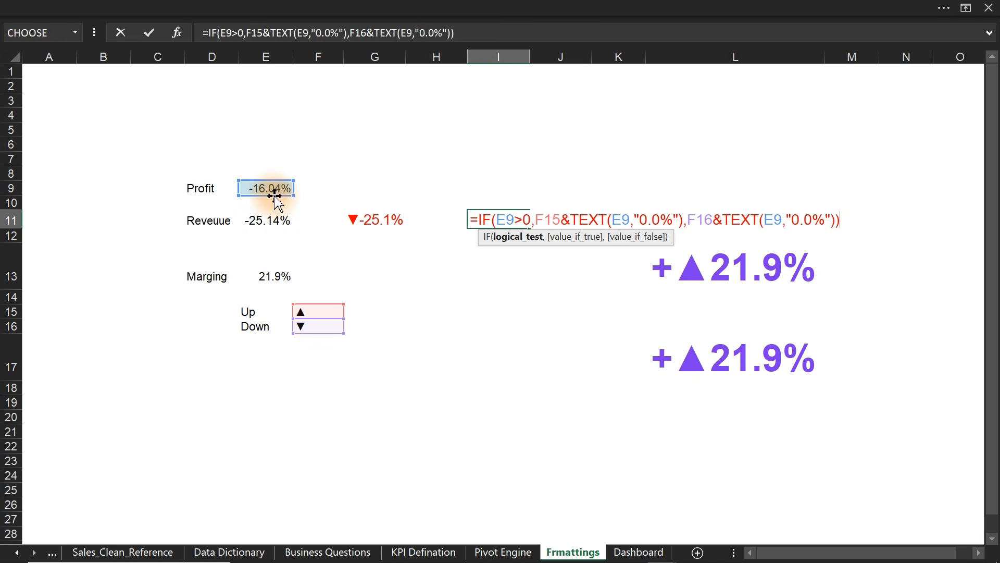
pyautogui.press('Return')
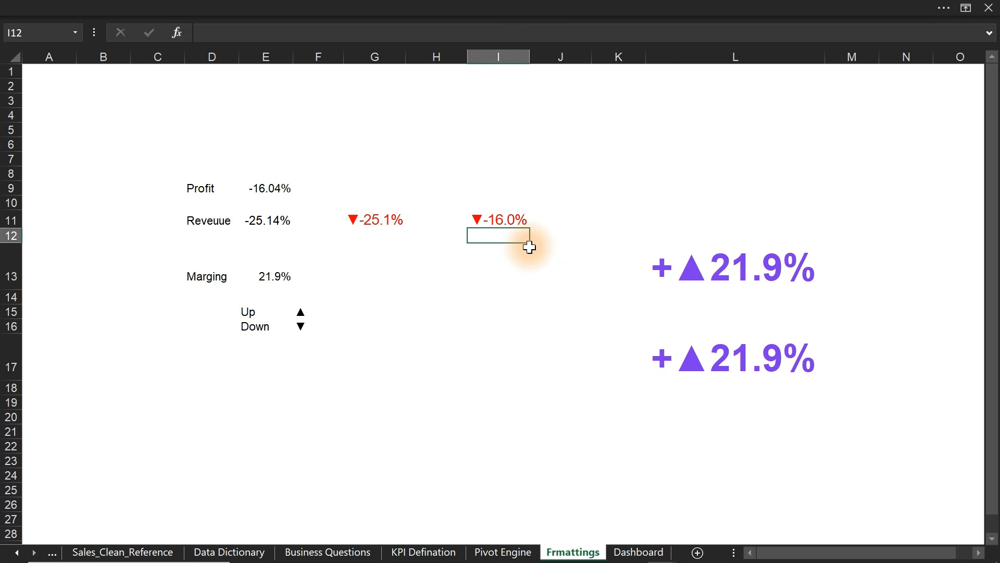
# - Edit I11's red conditional formatting rule so that its formula is =$E$9<0
pyautogui.click(503, 218)
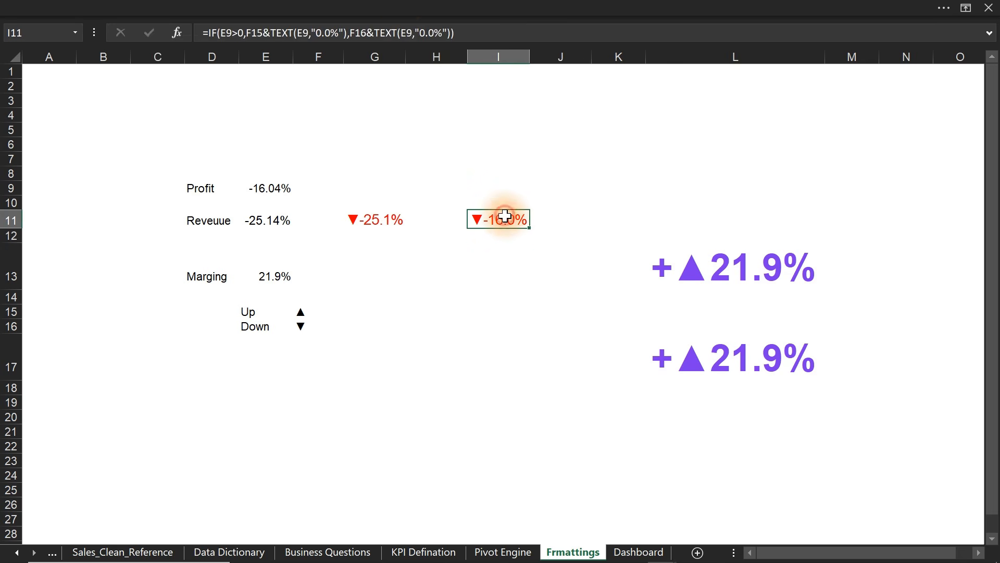
pyautogui.click(406, 7)
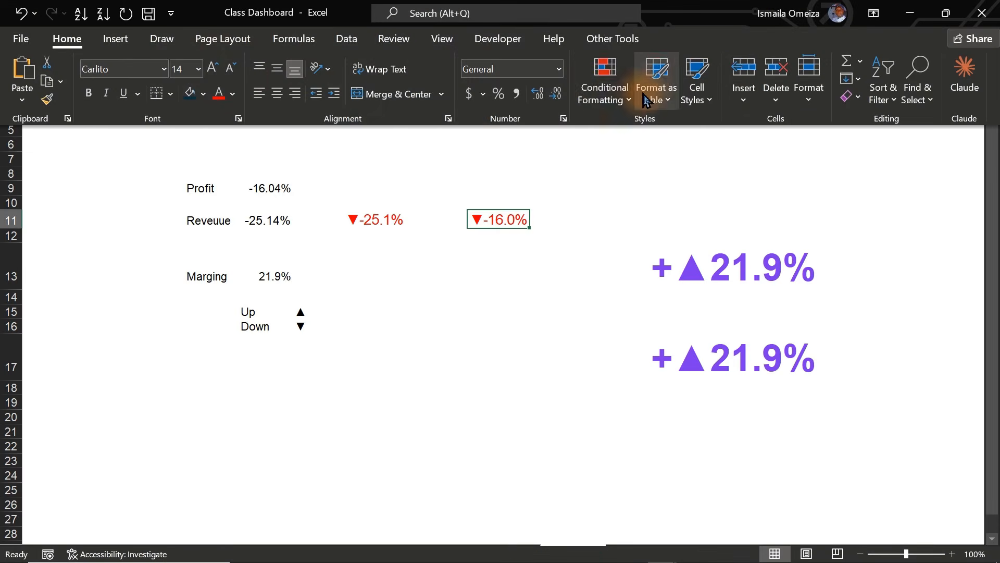
pyautogui.click(607, 91)
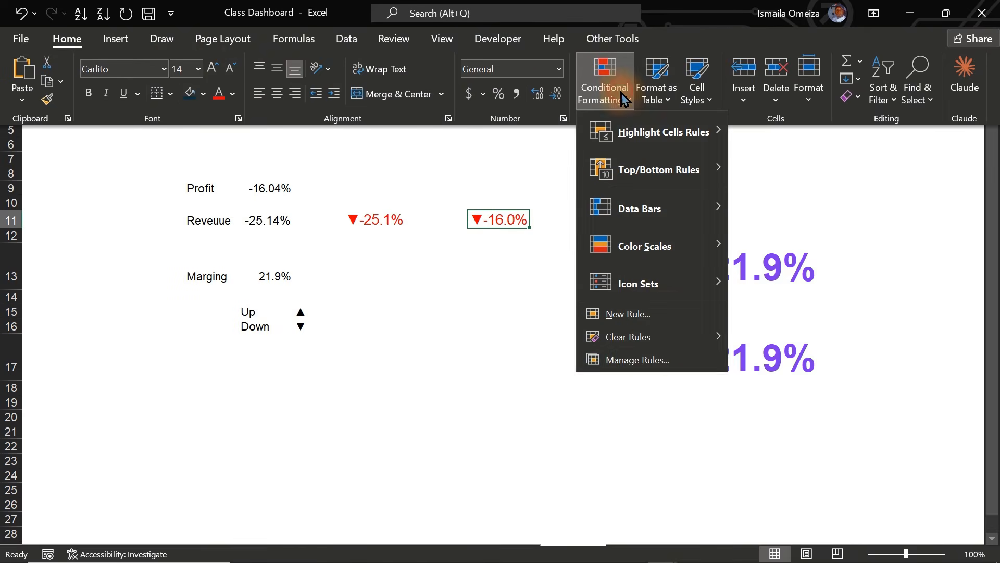
pyautogui.click(648, 363)
pyautogui.click(662, 182)
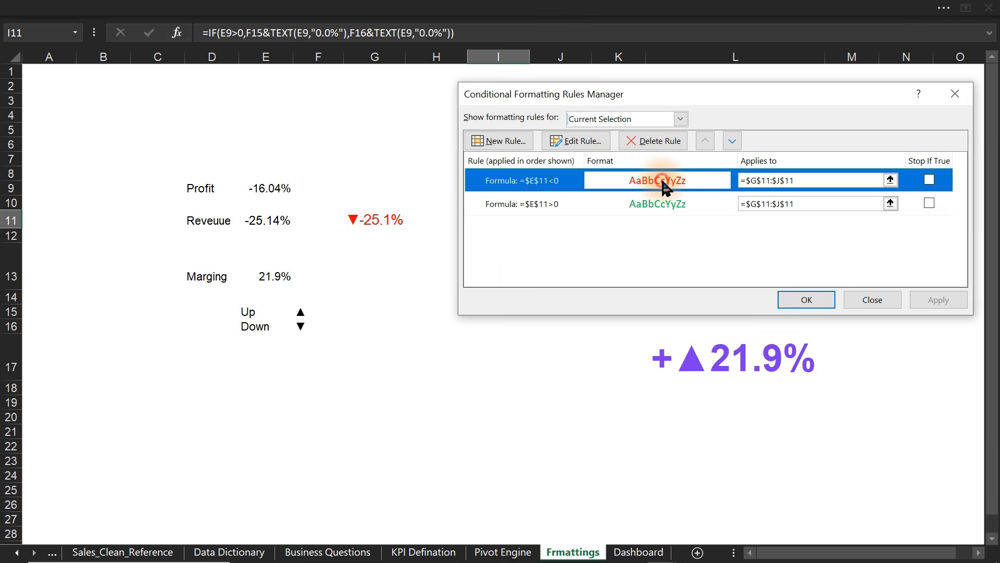
pyautogui.click(577, 142)
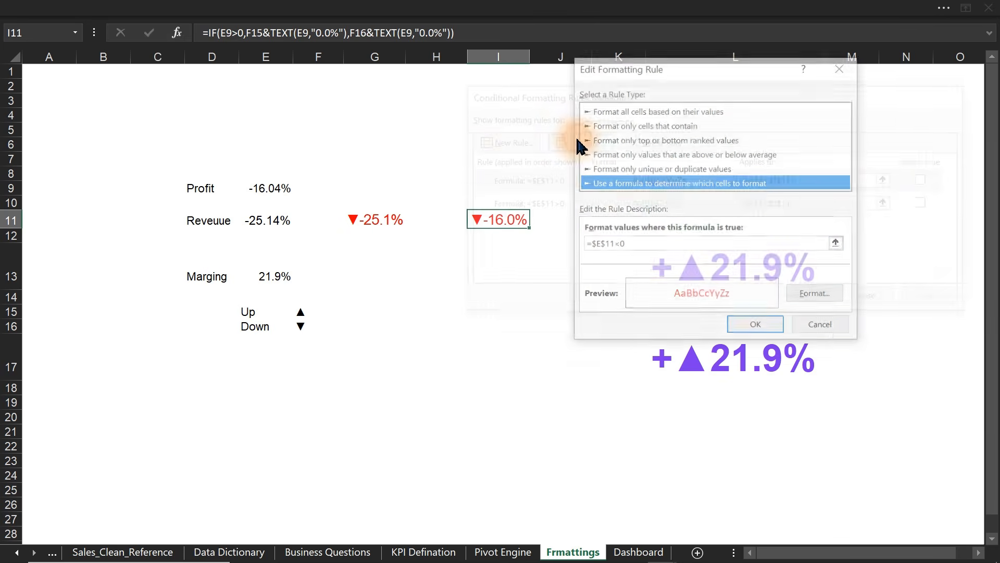
pyautogui.click(615, 245)
pyautogui.moveTo(613, 245); pyautogui.dragTo(570, 241)
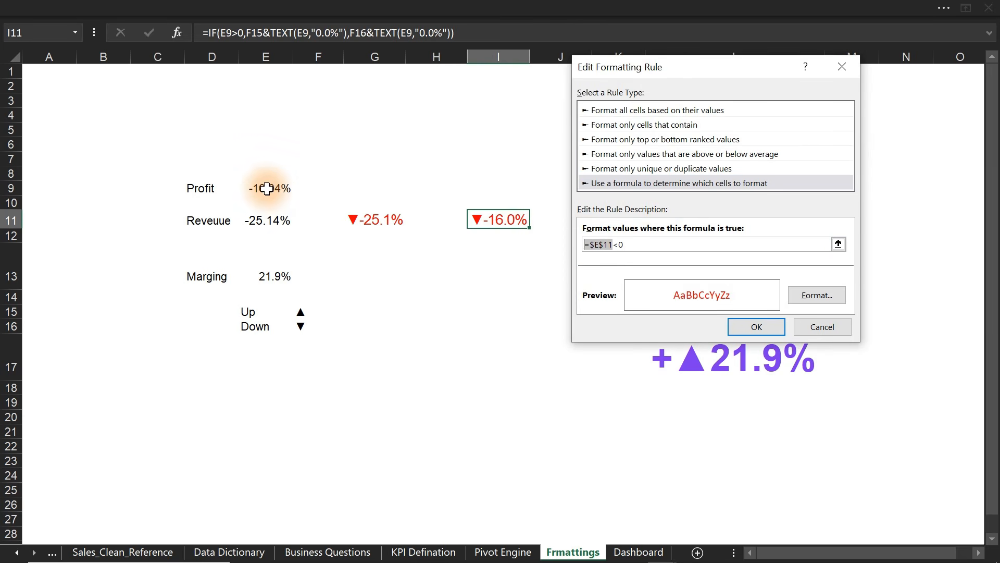
pyautogui.press('BackSpace')
pyautogui.press('BackSpace')
pyautogui.press('BackSpace')
pyautogui.press('BackSpace')
pyautogui.press('BackSpace')
pyautogui.press('BackSpace')
pyautogui.press('BackSpace')
pyautogui.press('BackSpace')
pyautogui.press('BackSpace')
pyautogui.press('BackSpace')
pyautogui.press('BackSpace')
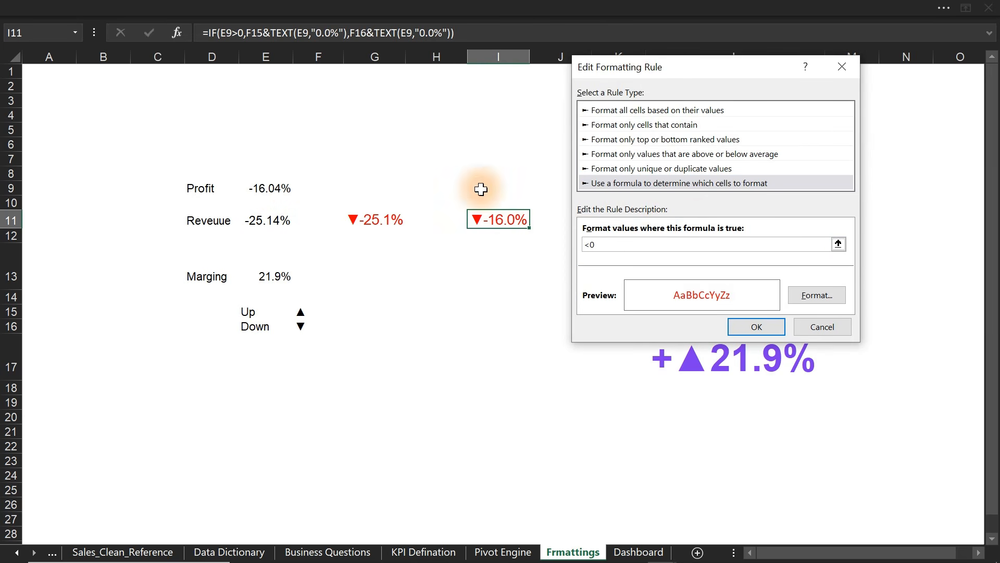
pyautogui.click(775, 327)
# - Change I11's green conditional formatting rule to =$E$9>0 and apply the edited rules
pyautogui.doubleClick(661, 205)
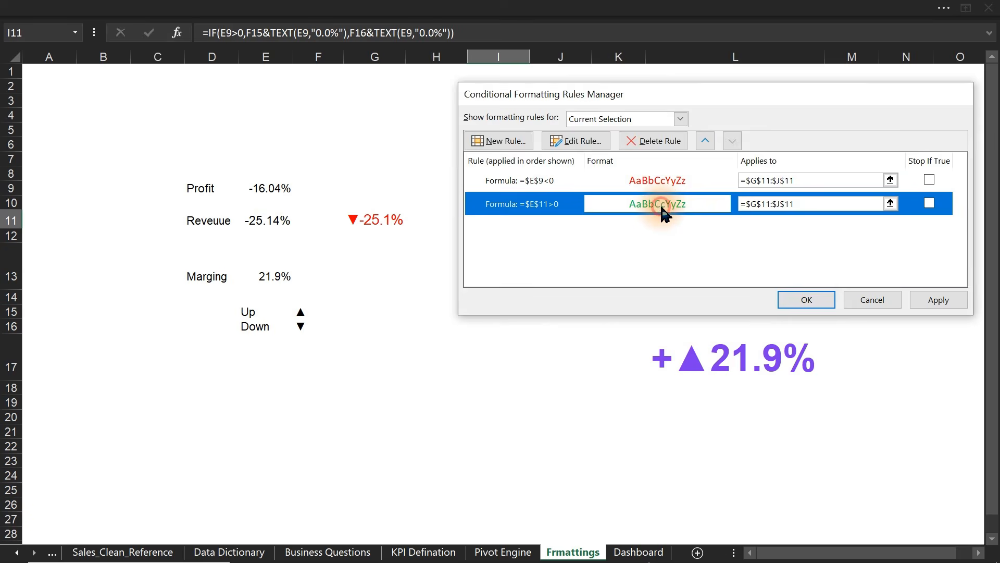
pyautogui.click(616, 245)
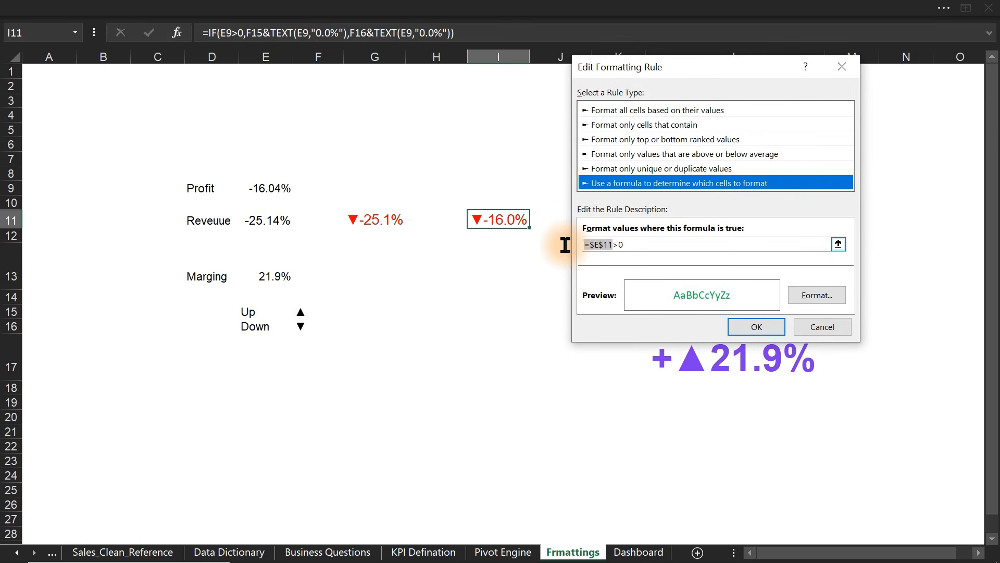
pyautogui.press('BackSpace')
pyautogui.press('BackSpace')
pyautogui.press('BackSpace')
pyautogui.press('BackSpace')
pyautogui.press('BackSpace')
pyautogui.press('BackSpace')
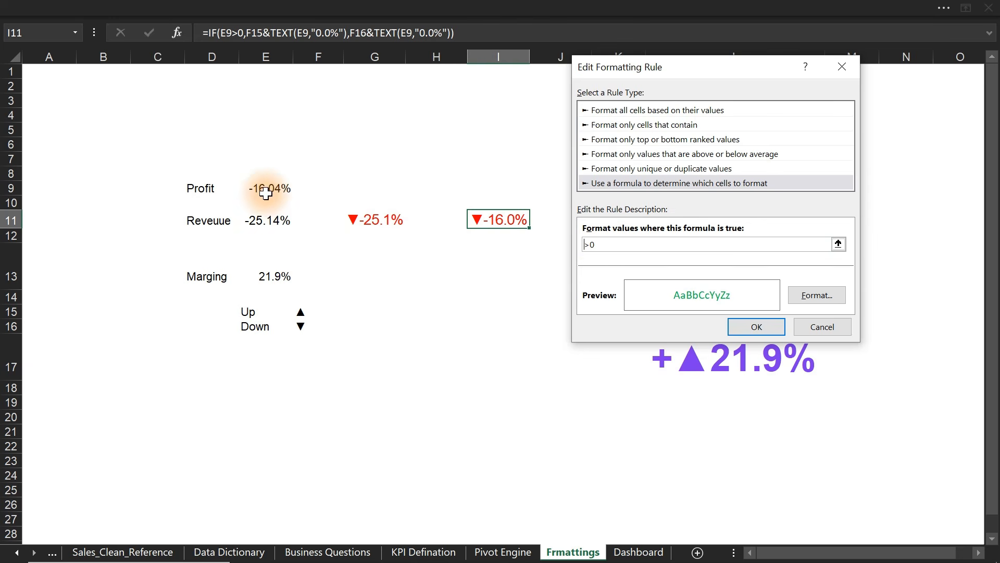
pyautogui.click(756, 327)
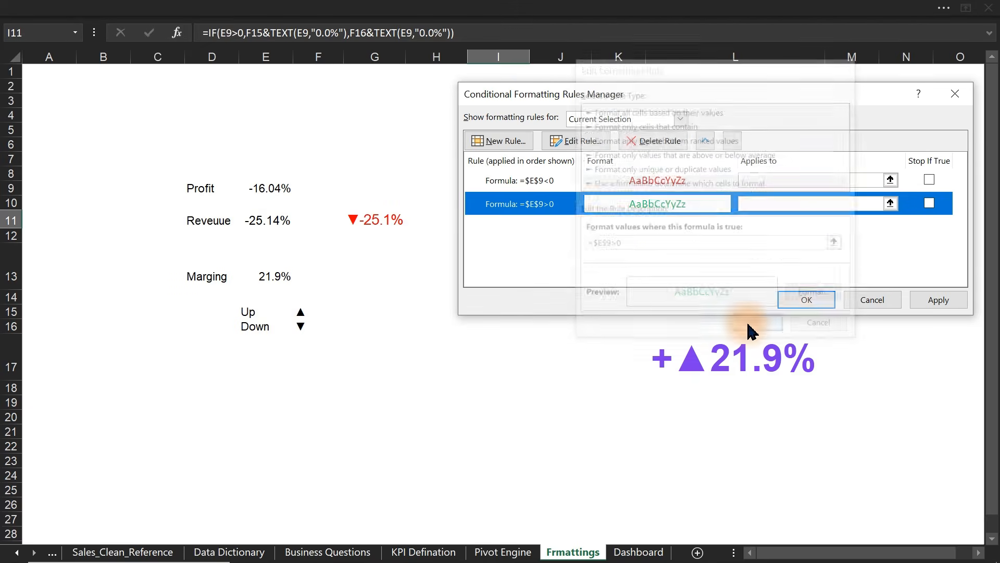
pyautogui.click(801, 304)
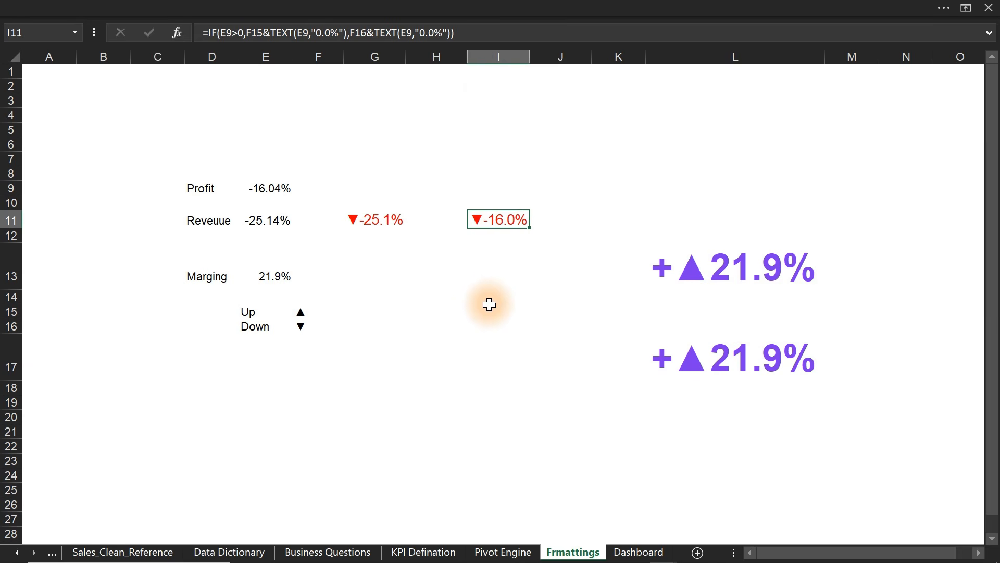
# - Paste the I11 profit indicator onto the Dashboard sheet as a linked picture and place it below the Profit card
pyautogui.click(640, 551)
pyautogui.click(306, 296)
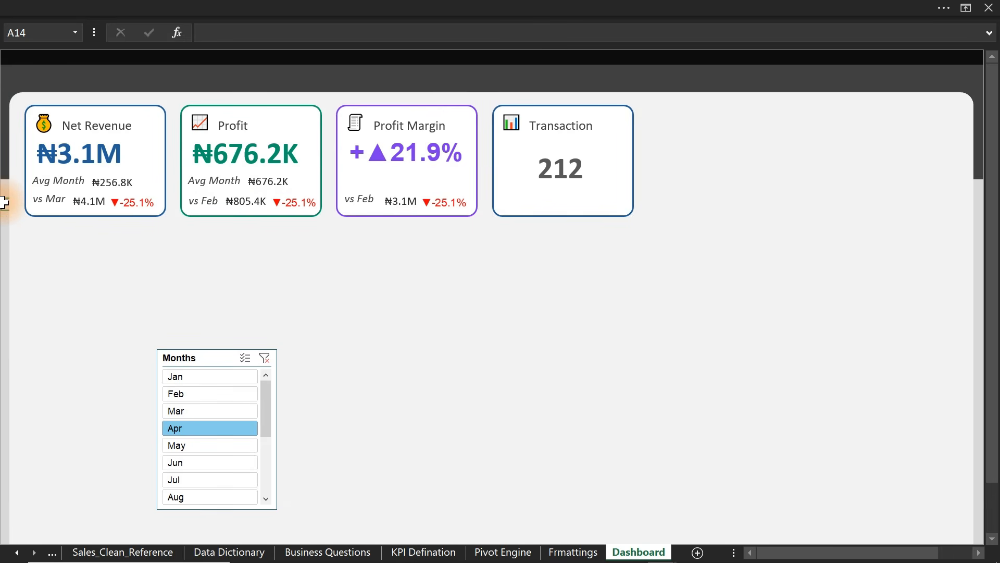
pyautogui.rightClick(4, 203)
pyautogui.moveTo(160, 246)
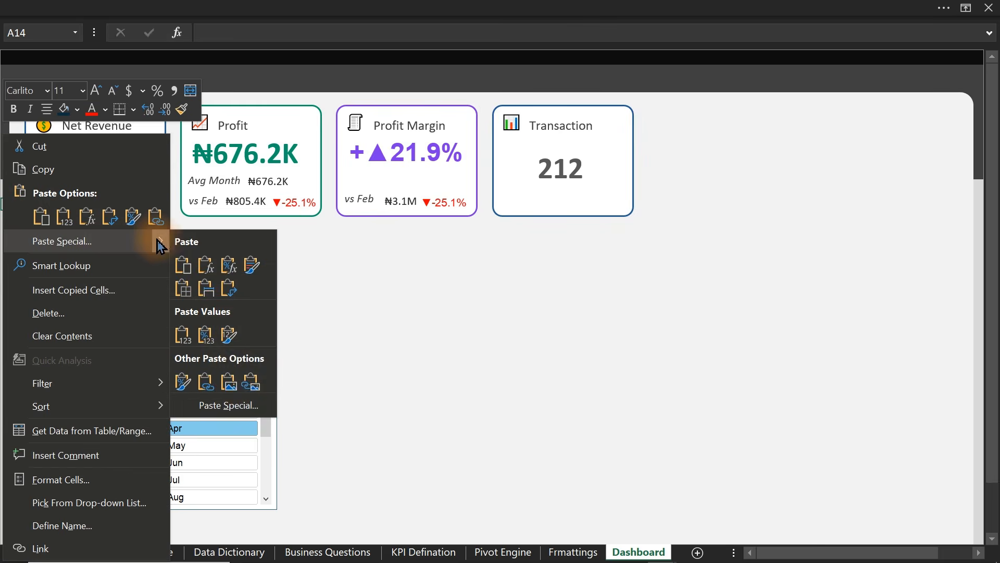
pyautogui.click(252, 385)
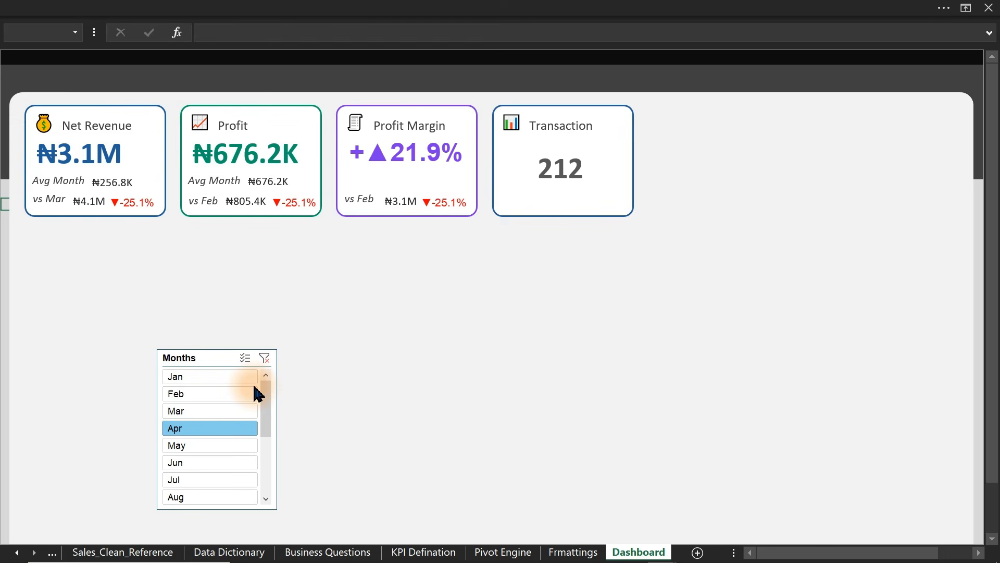
pyautogui.moveTo(19, 213); pyautogui.dragTo(275, 293)
# - Replace the Profit card's old growth picture with the newly pasted one, and filter the dashboard to Mar
pyautogui.click(297, 200)
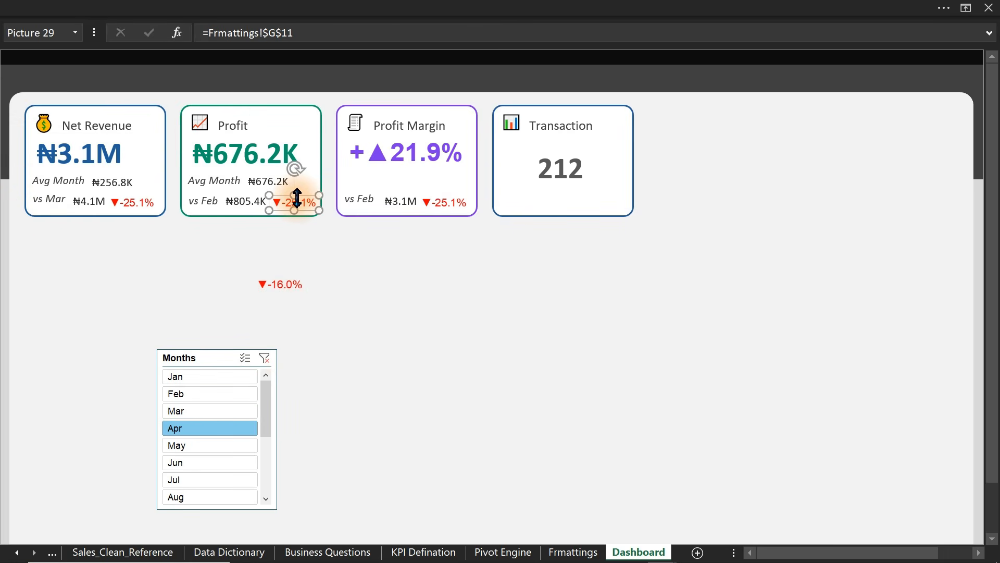
pyautogui.press('Delete')
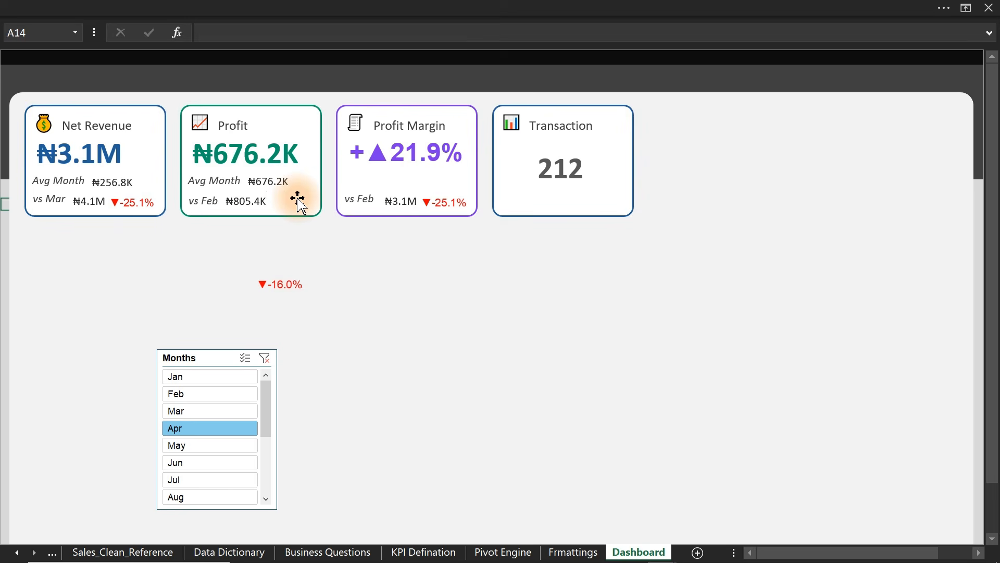
pyautogui.click(281, 283)
pyautogui.moveTo(286, 282); pyautogui.dragTo(294, 199)
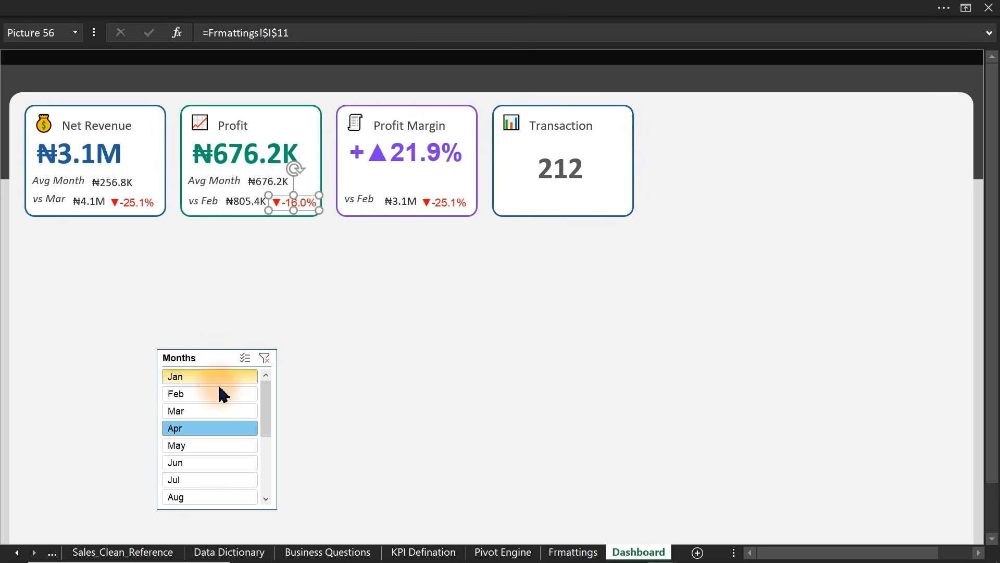
pyautogui.click(203, 411)
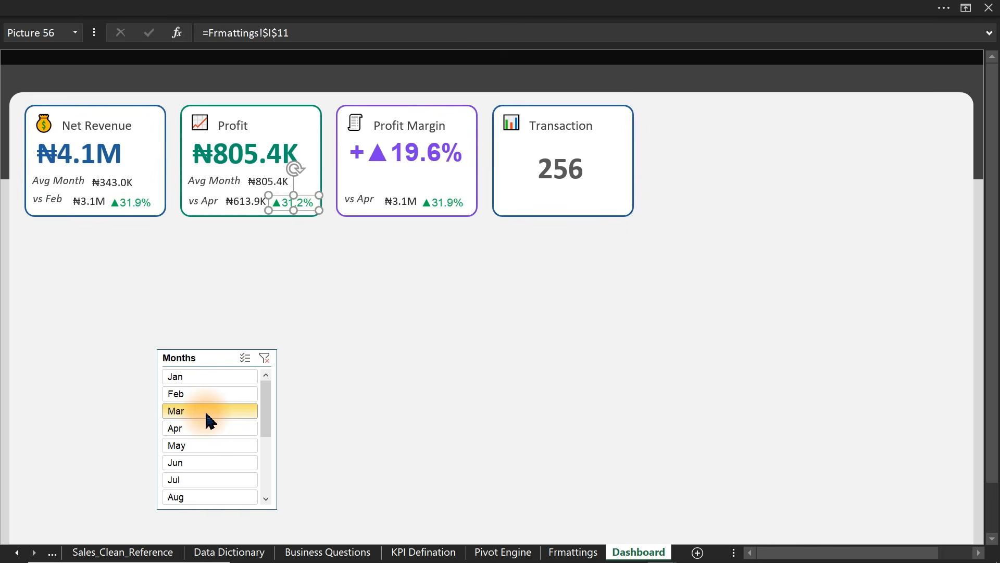
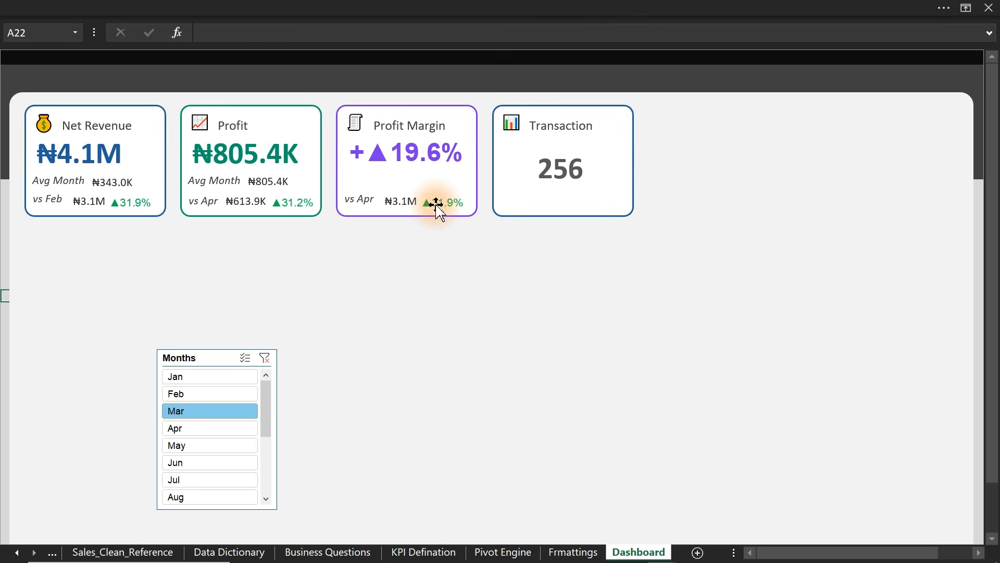
# - Fill column AI on the Pivot Engine sheet with the dark blue separator colour
pyautogui.click(513, 553)
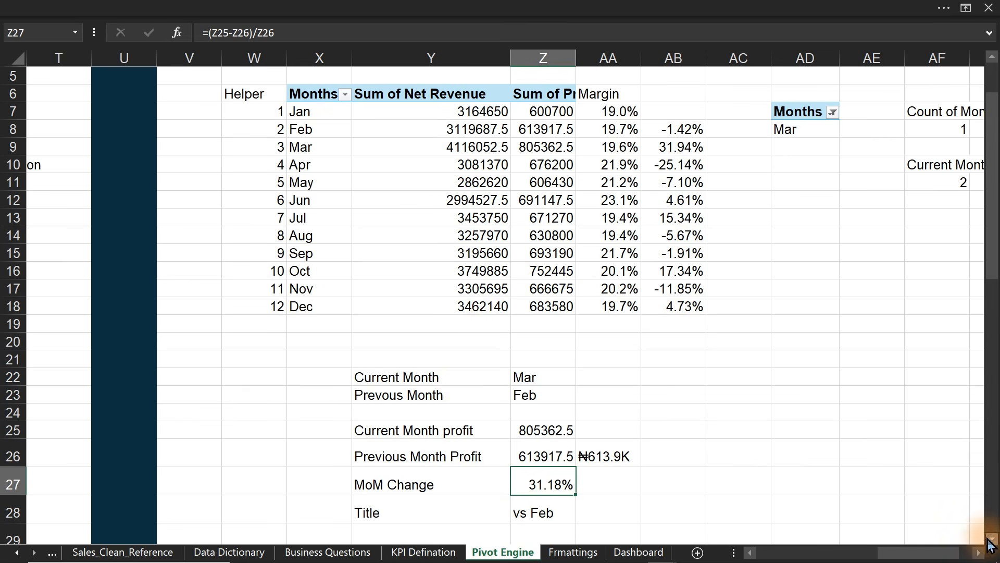
pyautogui.click(979, 552)
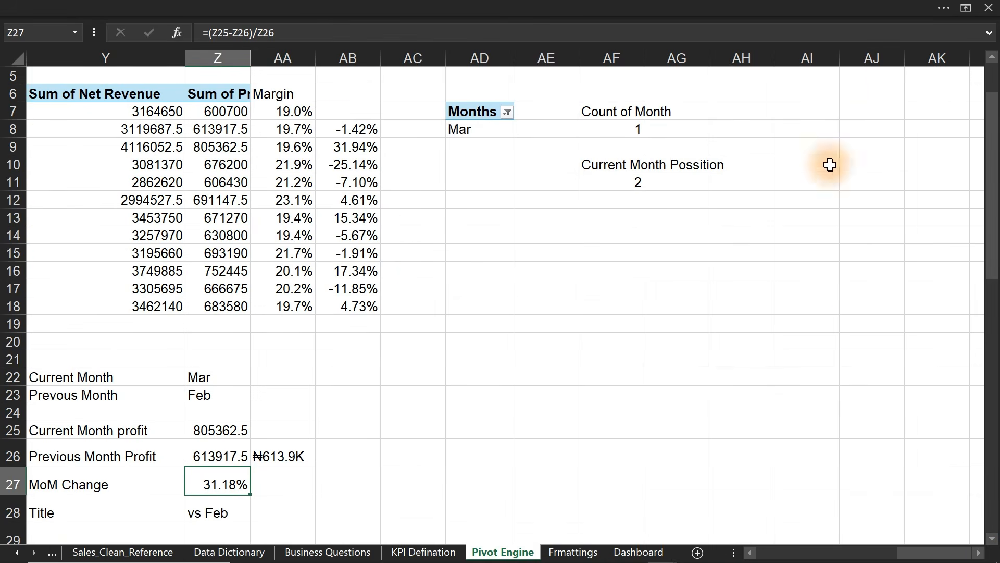
pyautogui.click(818, 58)
pyautogui.hotkey('ctrl', 'c')
pyautogui.click(511, 7)
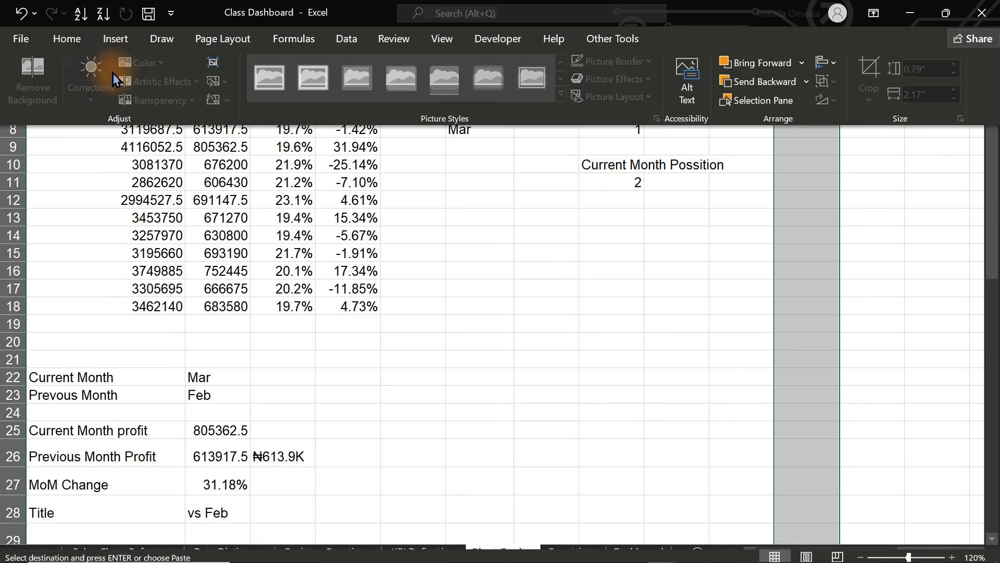
pyautogui.click(68, 38)
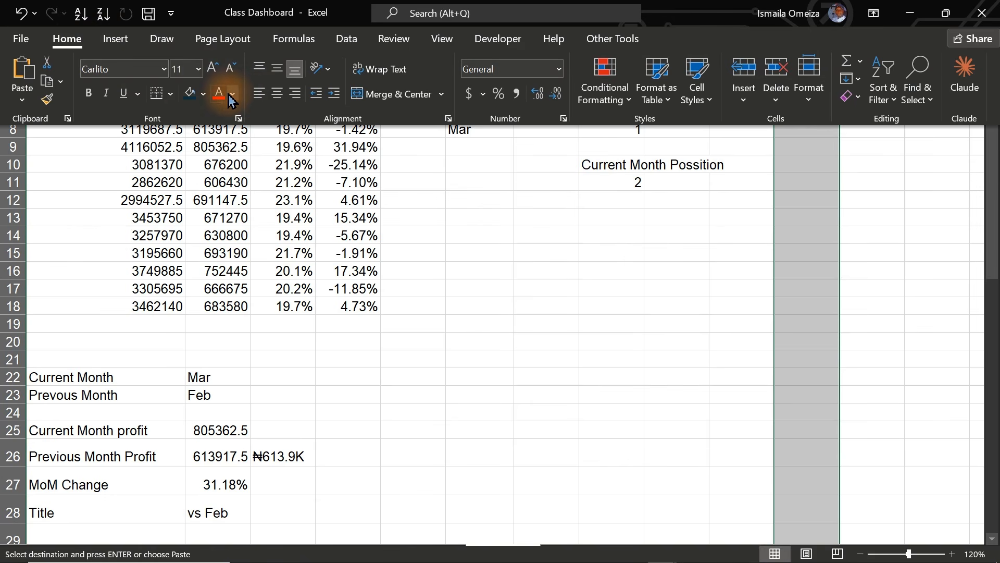
pyautogui.click(190, 94)
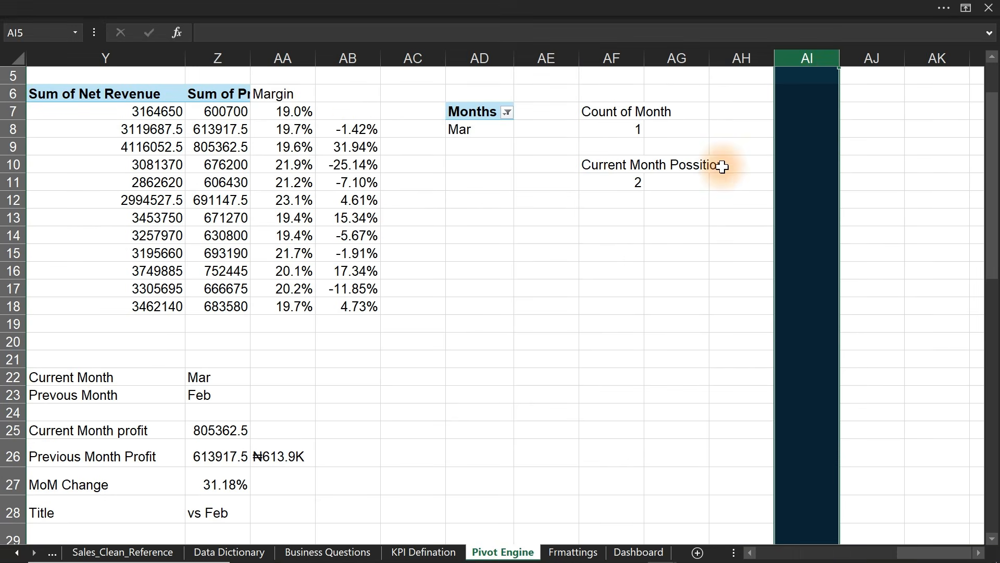
# - Copy the profit calculation block V6:AH45 and paste it at AK6, past the new separator column
pyautogui.moveTo(715, 103); pyautogui.dragTo(253, 490)
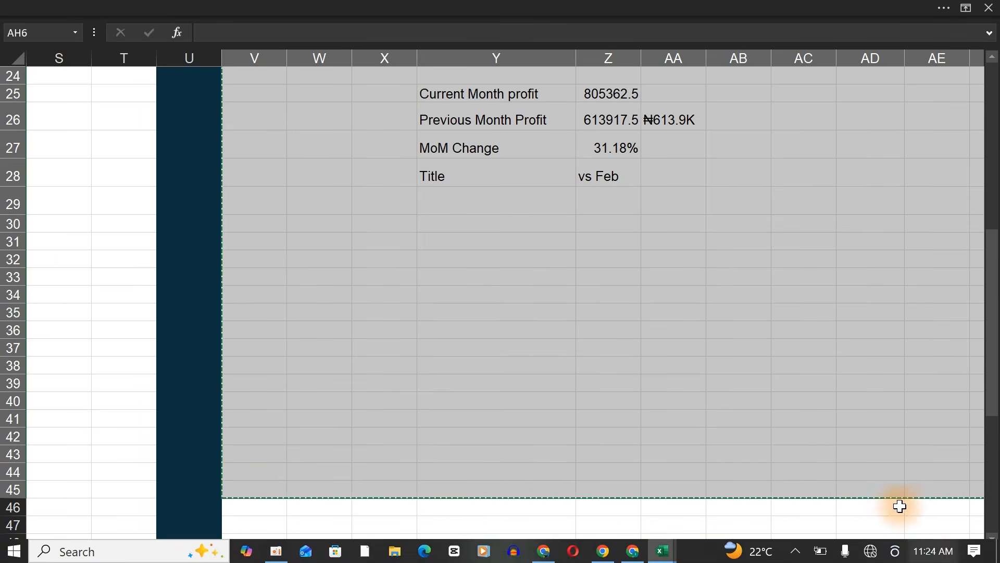
pyautogui.moveTo(895, 553); pyautogui.dragTo(964, 557)
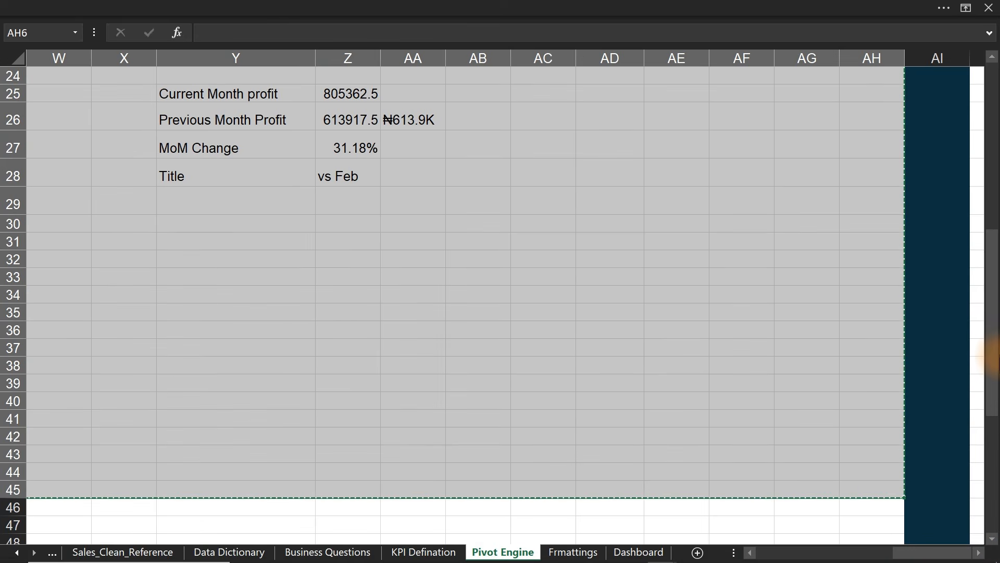
pyautogui.moveTo(993, 346); pyautogui.dragTo(976, 23)
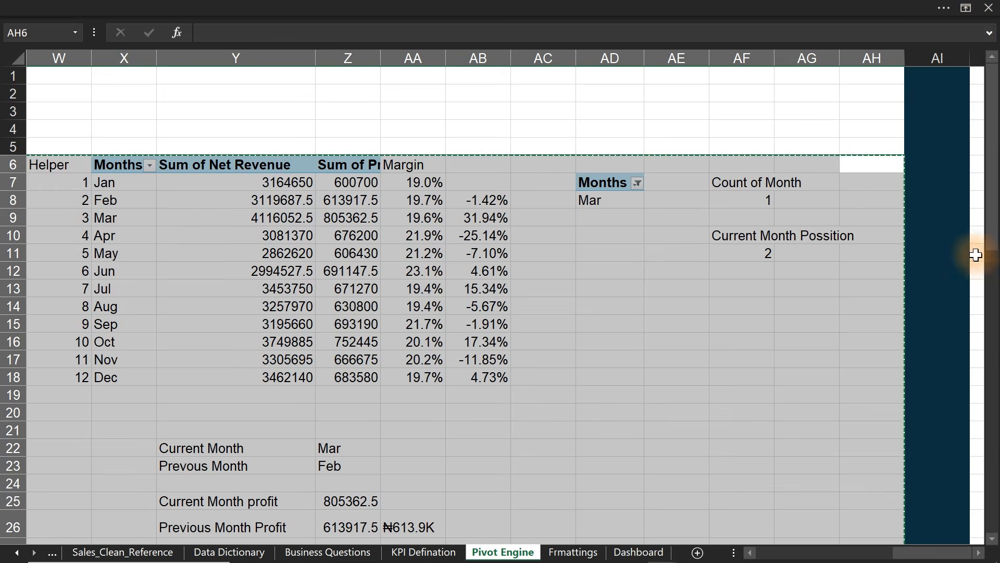
pyautogui.click(965, 237)
pyautogui.press('Right')
pyautogui.press('Right')
pyautogui.press('Right')
pyautogui.press('Right')
pyautogui.press('Right')
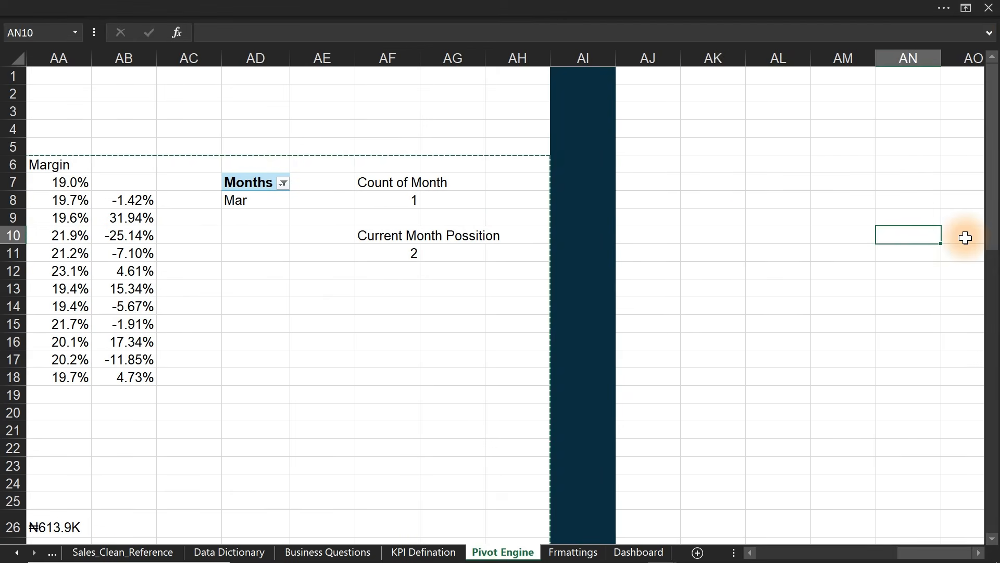
pyautogui.click(708, 165)
pyautogui.hotkey('ctrl', 'v')
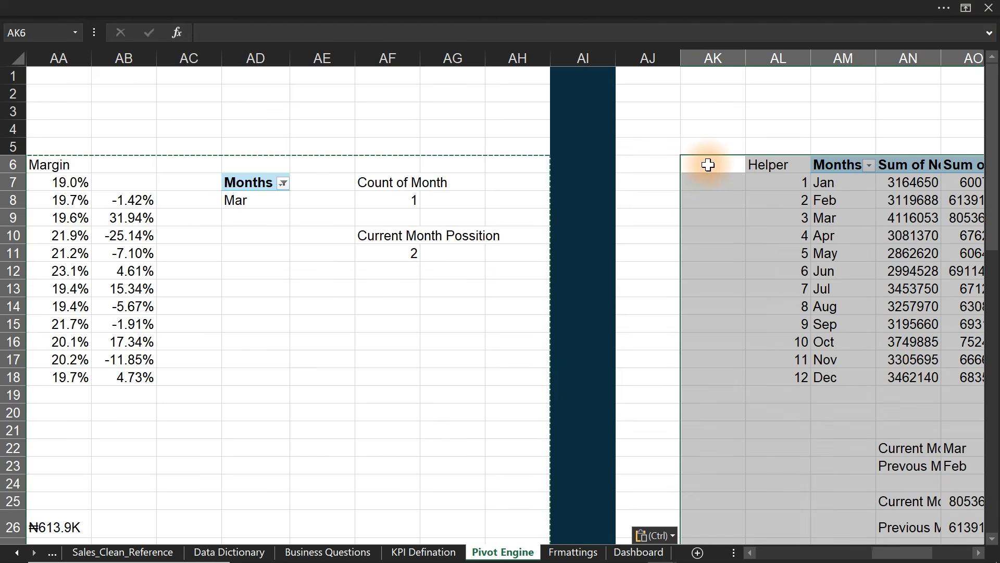
# - Examine the current month profit and MoM change formulas in AO25 and AO27 of the pasted block
pyautogui.moveTo(912, 554); pyautogui.dragTo(939, 551)
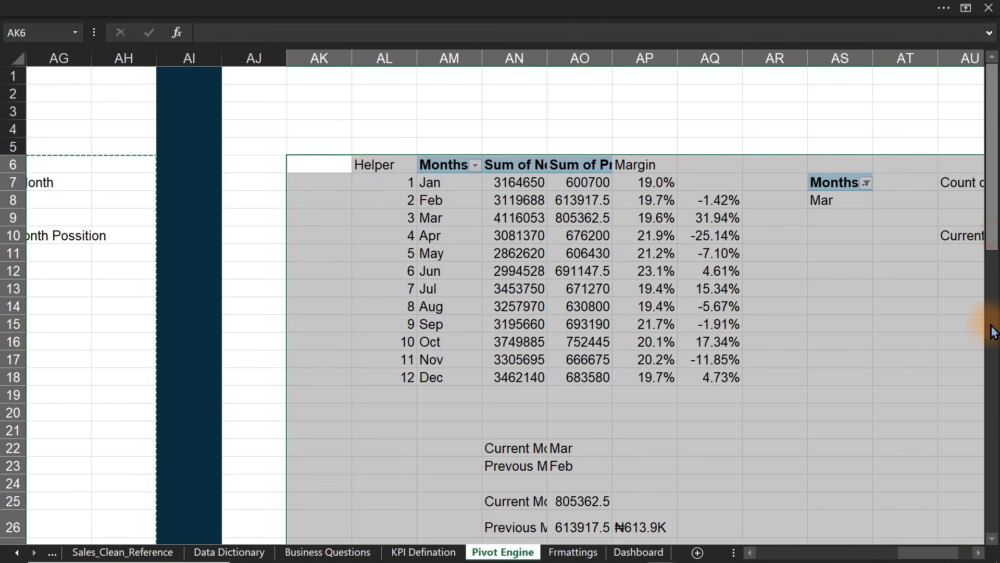
pyautogui.scroll(-4, 995, 323)
pyautogui.moveTo(994, 326); pyautogui.dragTo(993, 265)
pyautogui.click(609, 482)
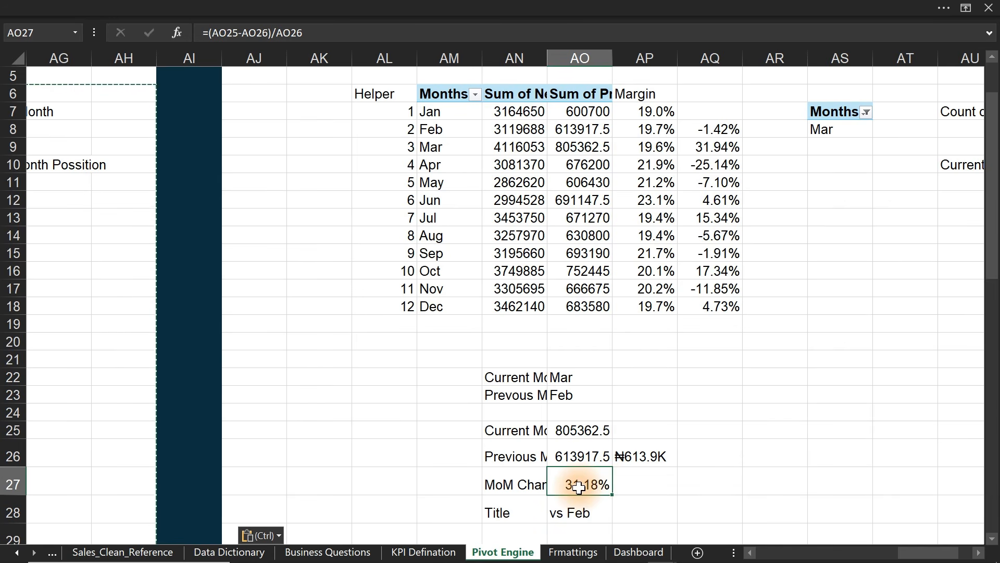
pyautogui.click(585, 430)
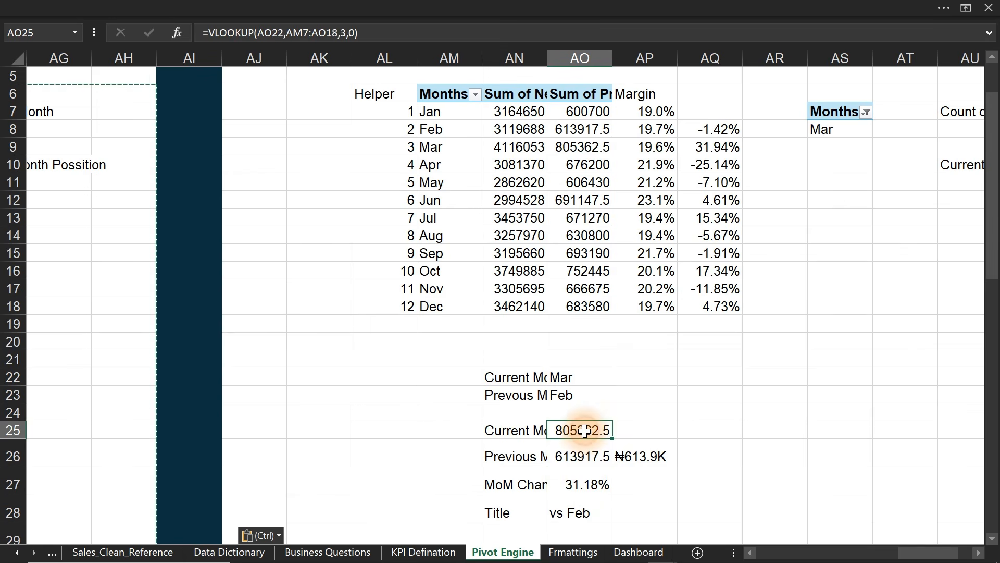
pyautogui.click(585, 484)
pyautogui.doubleClick(584, 485)
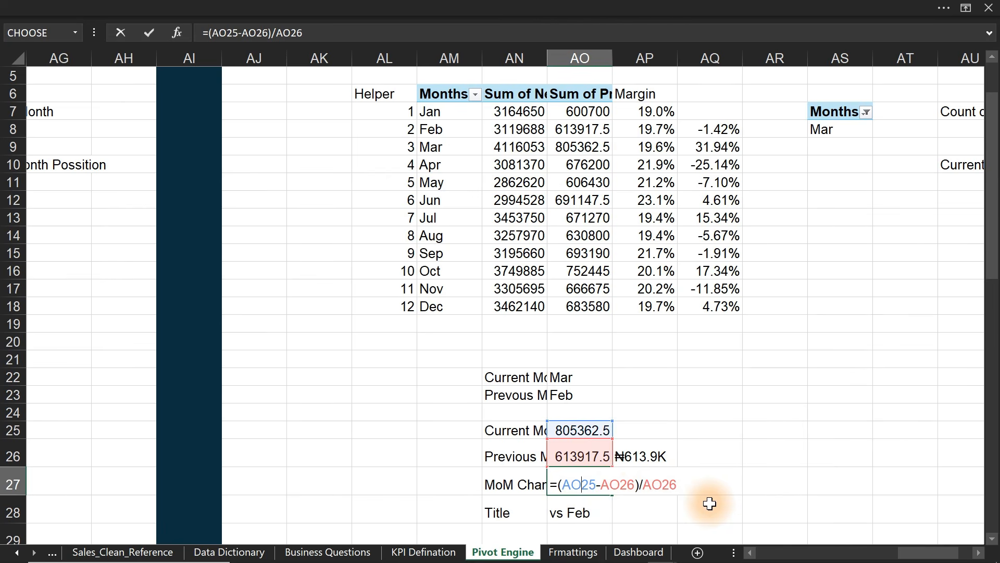
pyautogui.press('Escape')
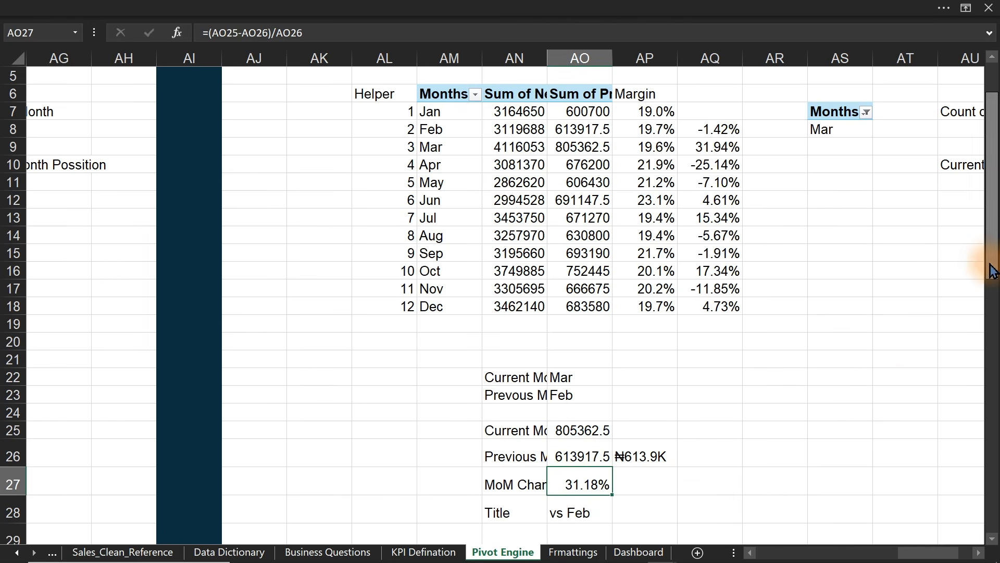
# - Add bold Change headings in AQ6 and AQ22, and widen column AN to fit its labels
pyautogui.moveTo(992, 271); pyautogui.dragTo(992, 284)
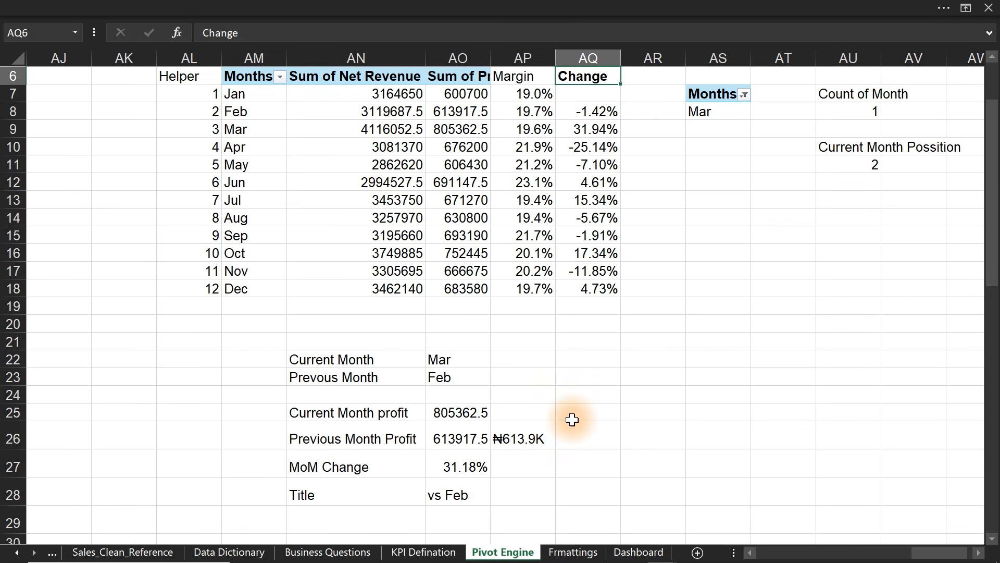
pyautogui.click(593, 358)
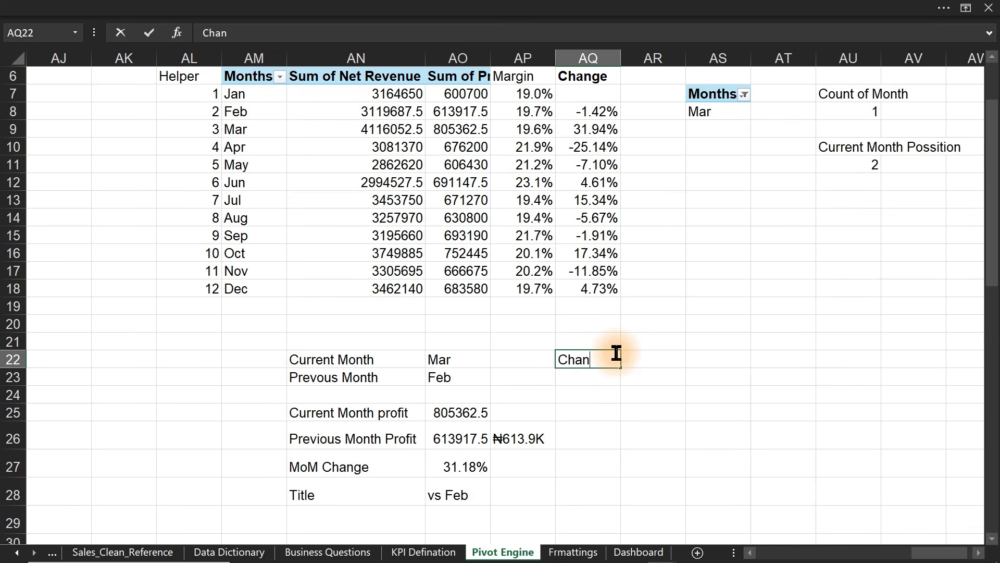
pyautogui.hotkey('ctrl', 'b')
pyautogui.click(593, 376)
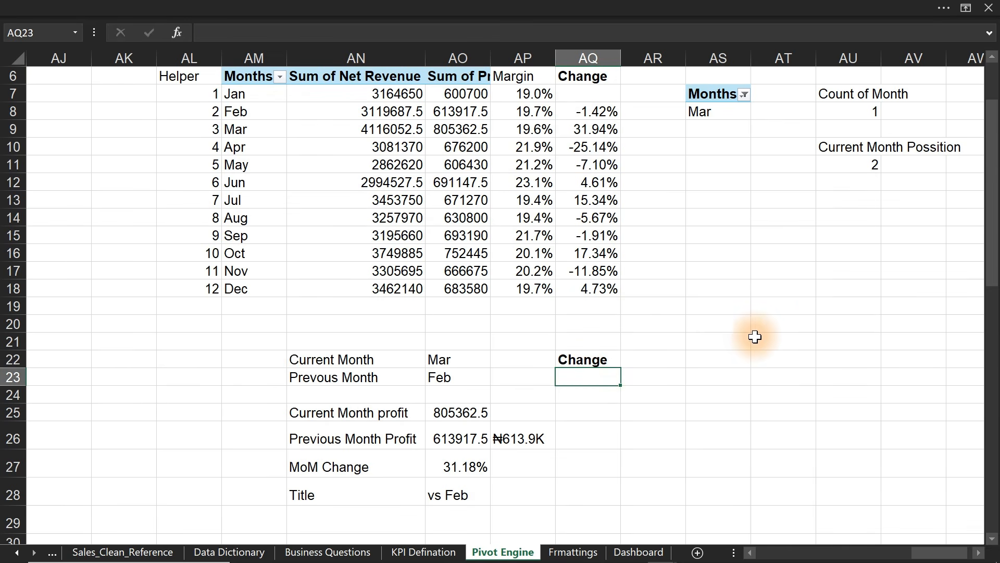
# - Enter =VLOOKUP(AU11,AL7:AQ18,5,0) in AQ23 below the Change heading
pyautogui.write('=vl')
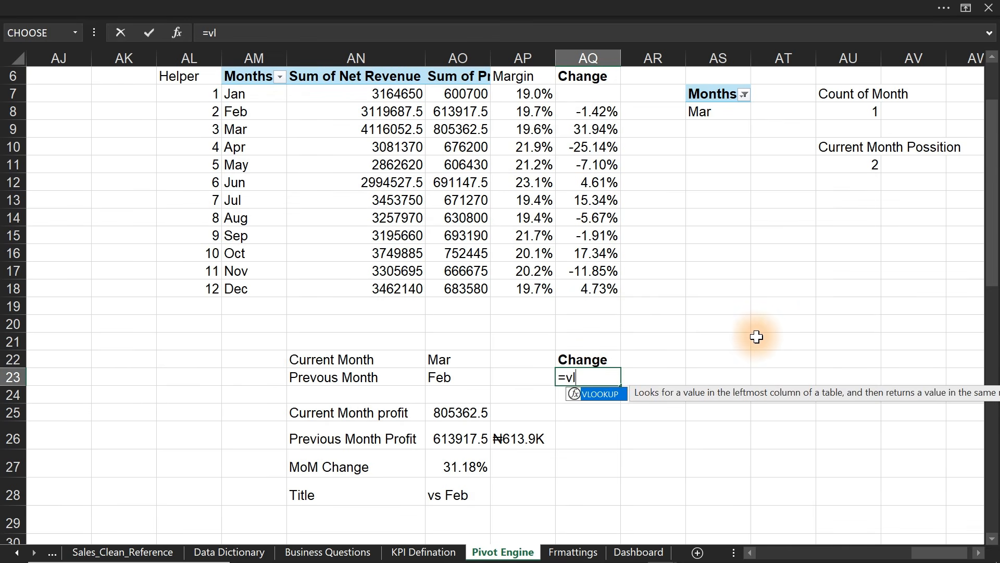
pyautogui.press('Tab')
pyautogui.click(870, 164)
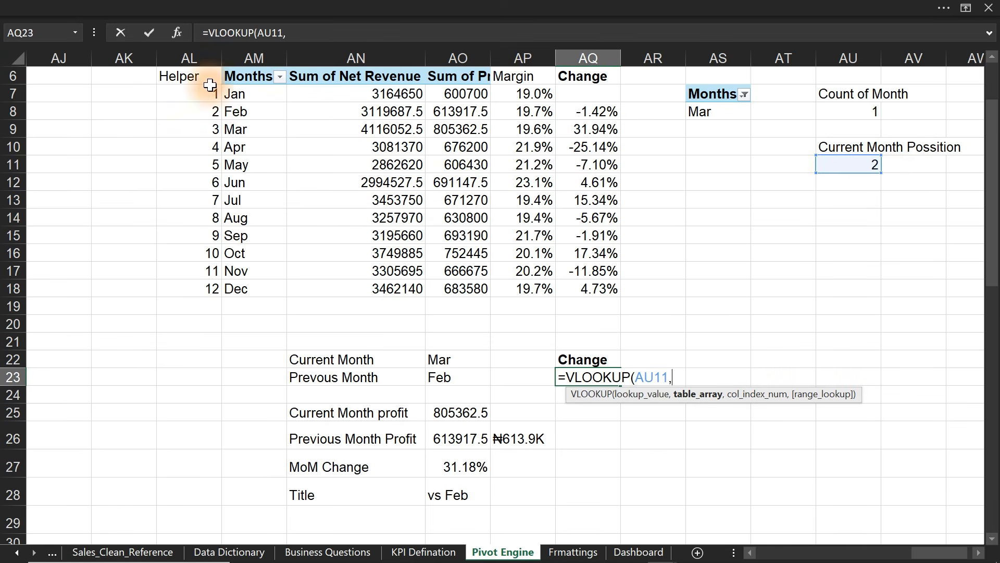
pyautogui.moveTo(196, 90); pyautogui.dragTo(605, 299)
pyautogui.write(',')
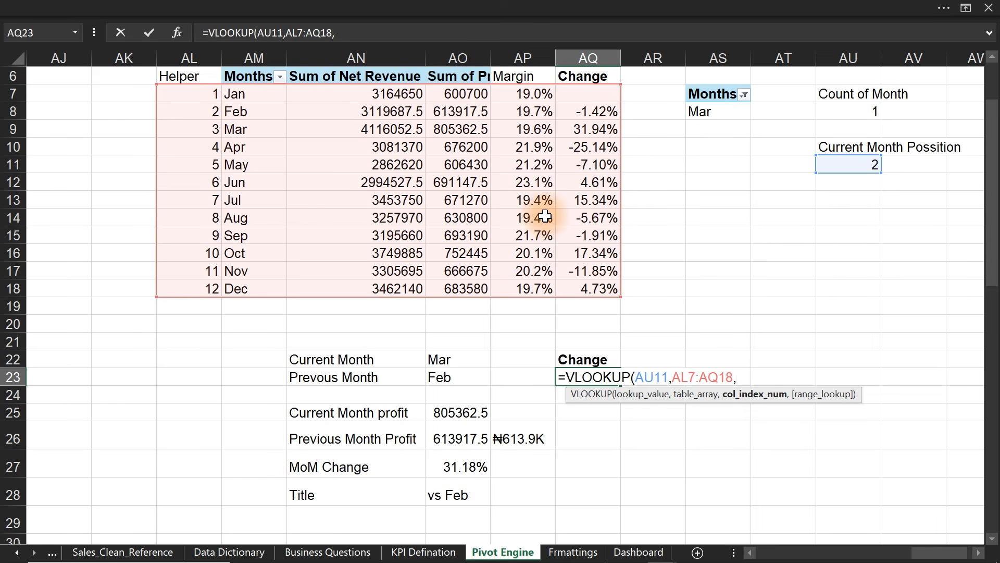
pyautogui.write('5,')
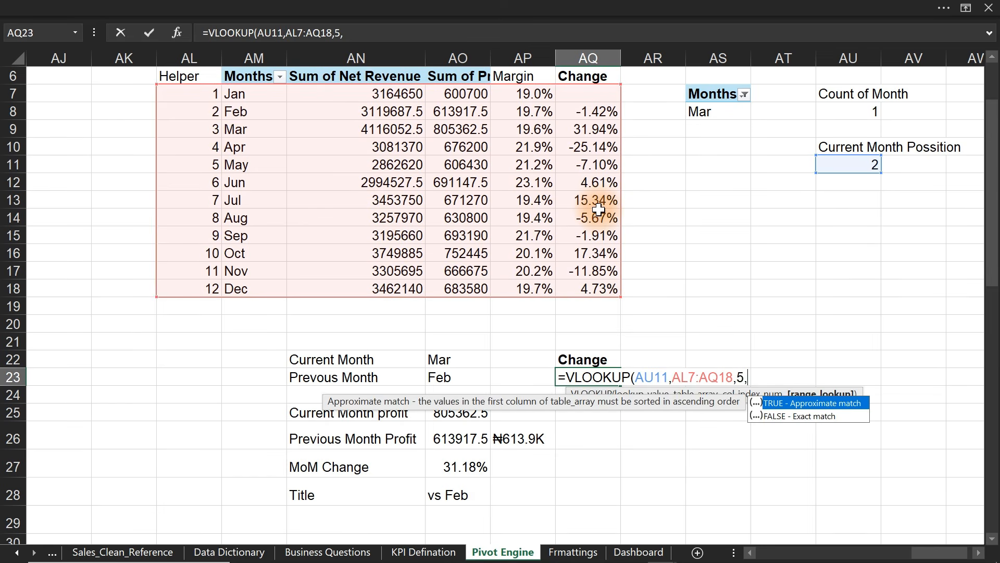
pyautogui.write('0)')
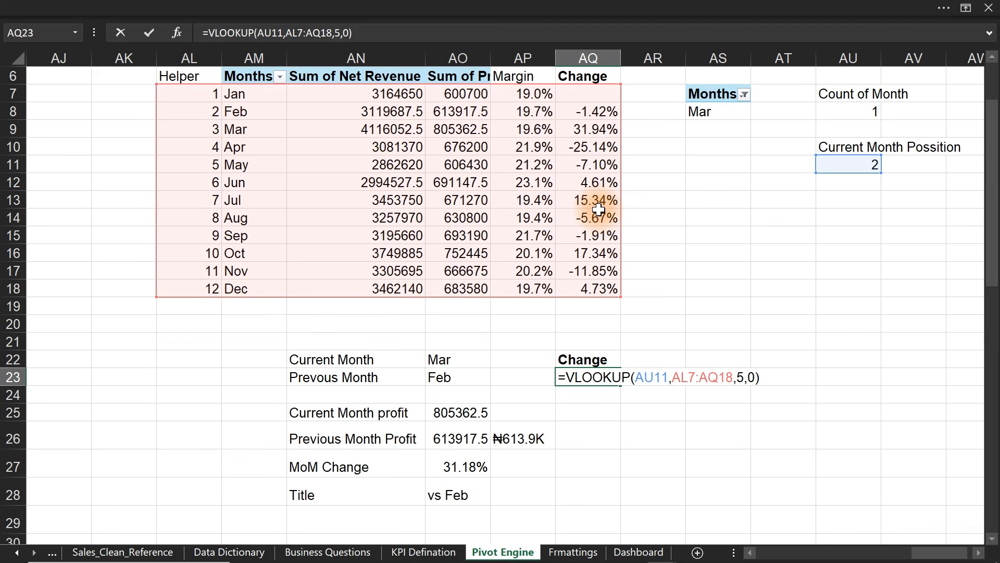
pyautogui.press('Return')
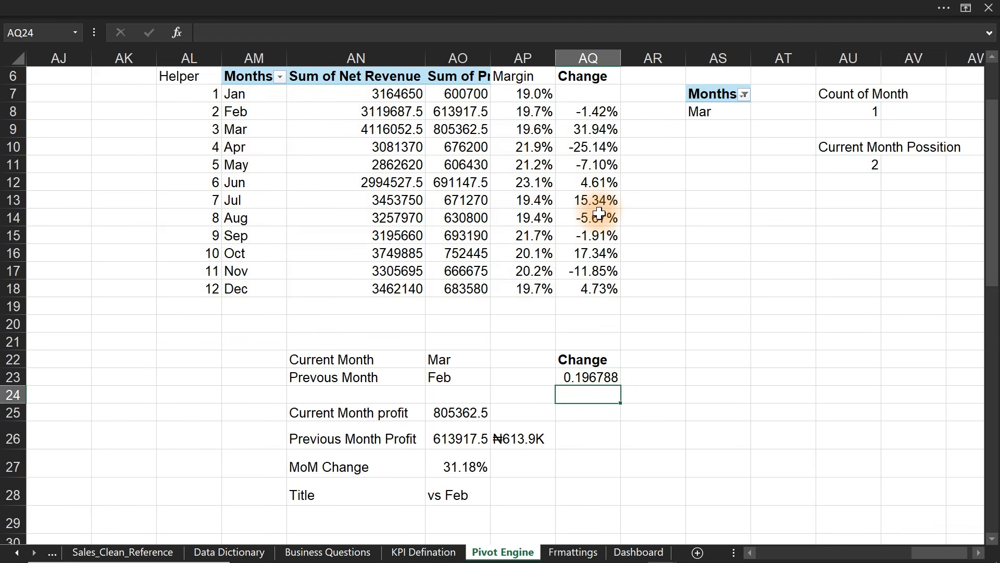
# - Format AQ23 as a percentage with one decimal place
pyautogui.click(600, 377)
pyautogui.click(157, 8)
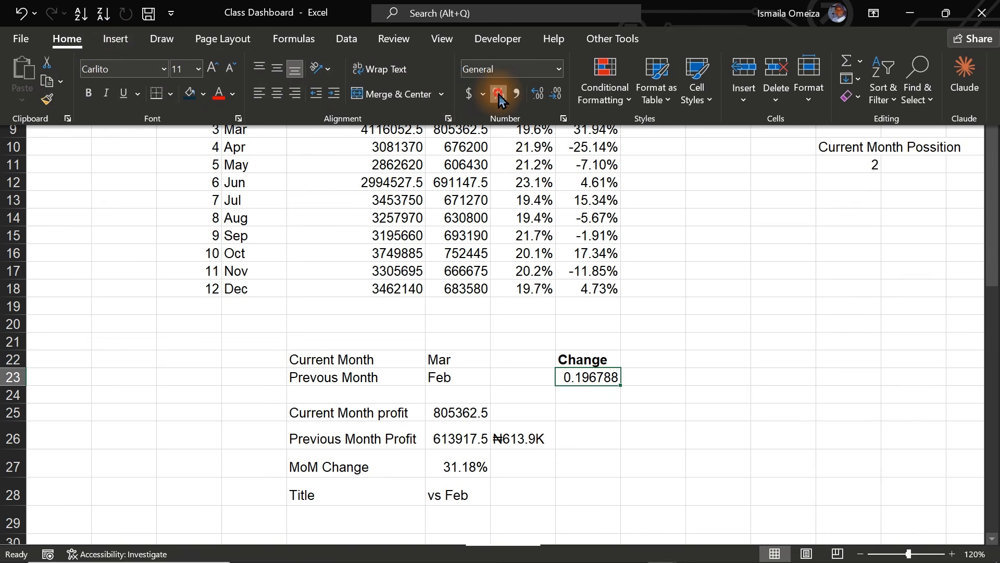
pyautogui.click(539, 93)
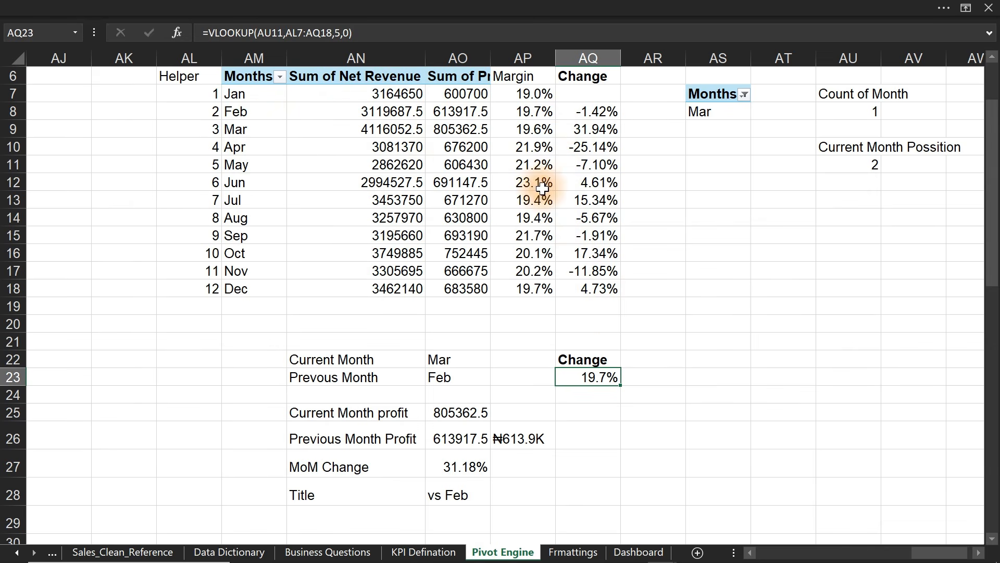
# - Change the column index in AQ23's VLOOKUP to 6 and check it against the Helper and Change columns
pyautogui.doubleClick(591, 376)
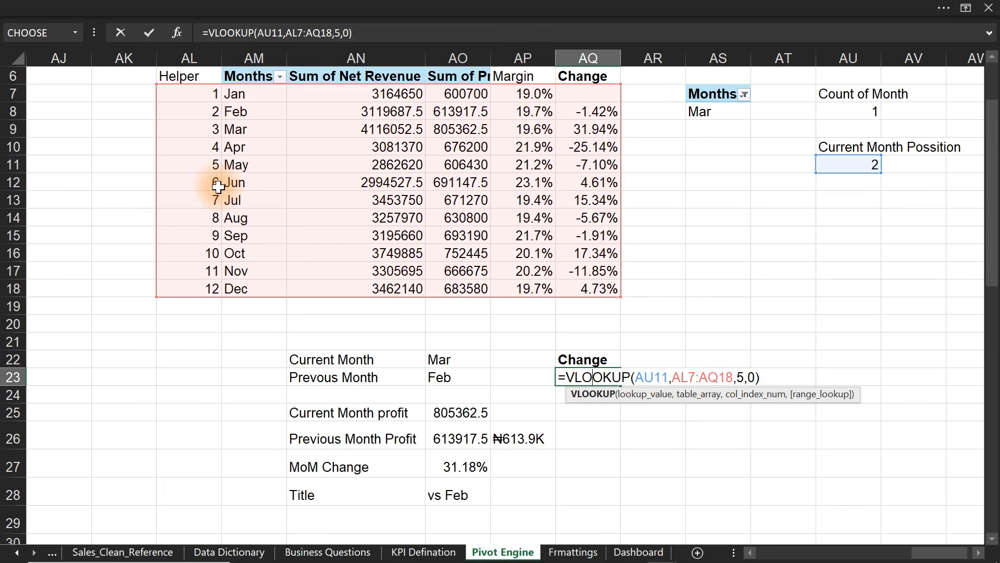
pyautogui.click(740, 376)
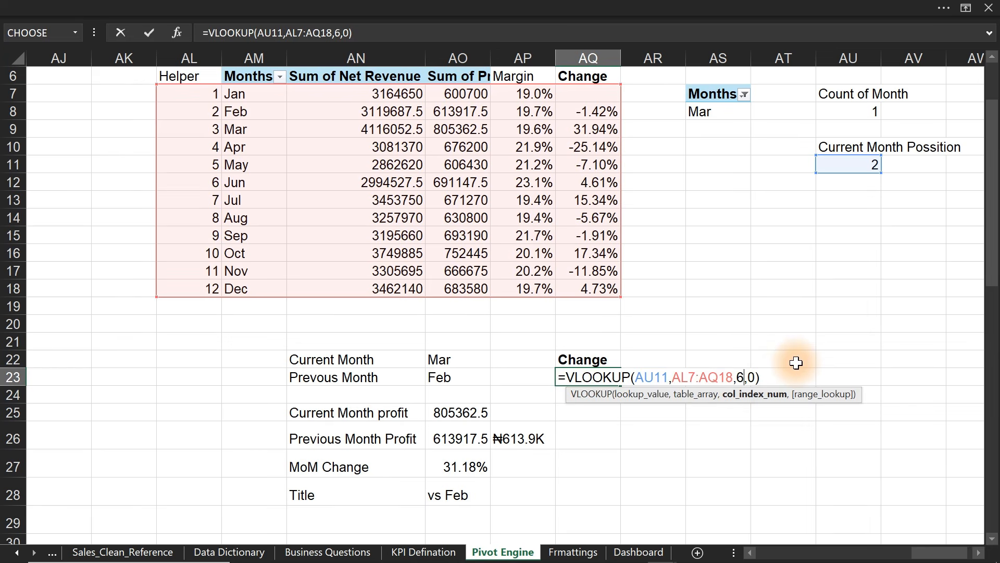
pyautogui.press('Return')
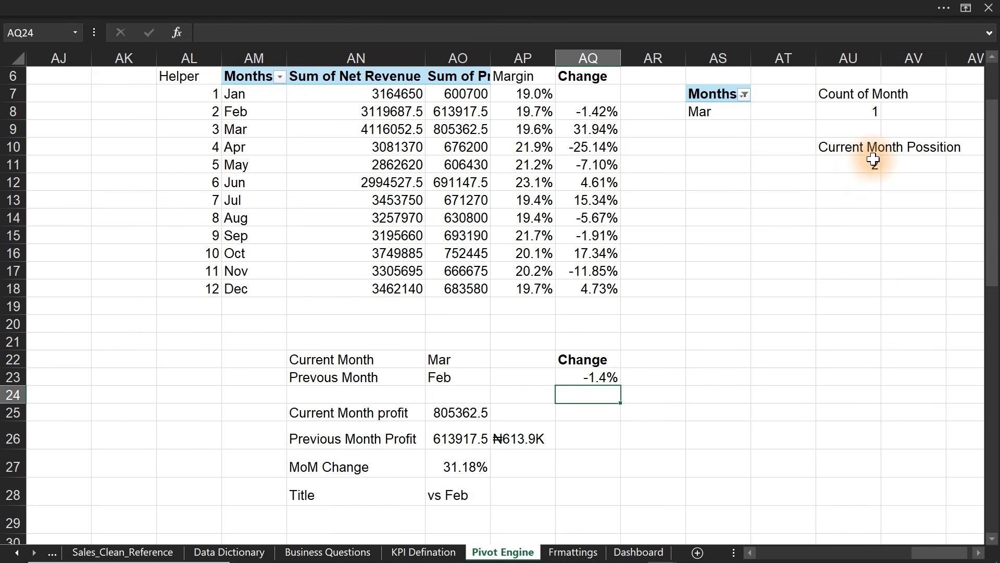
pyautogui.moveTo(180, 94); pyautogui.dragTo(191, 292)
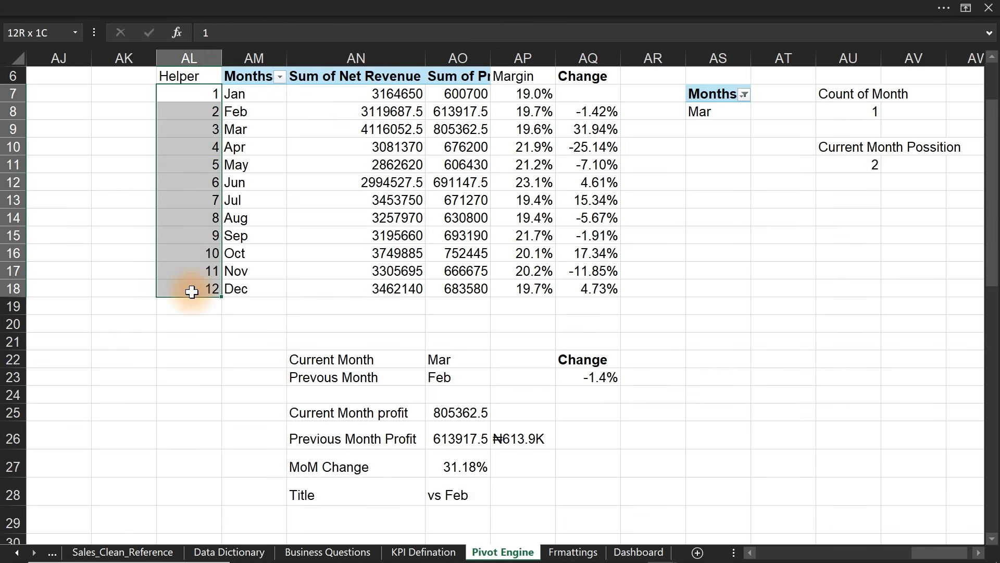
pyautogui.click(668, 377)
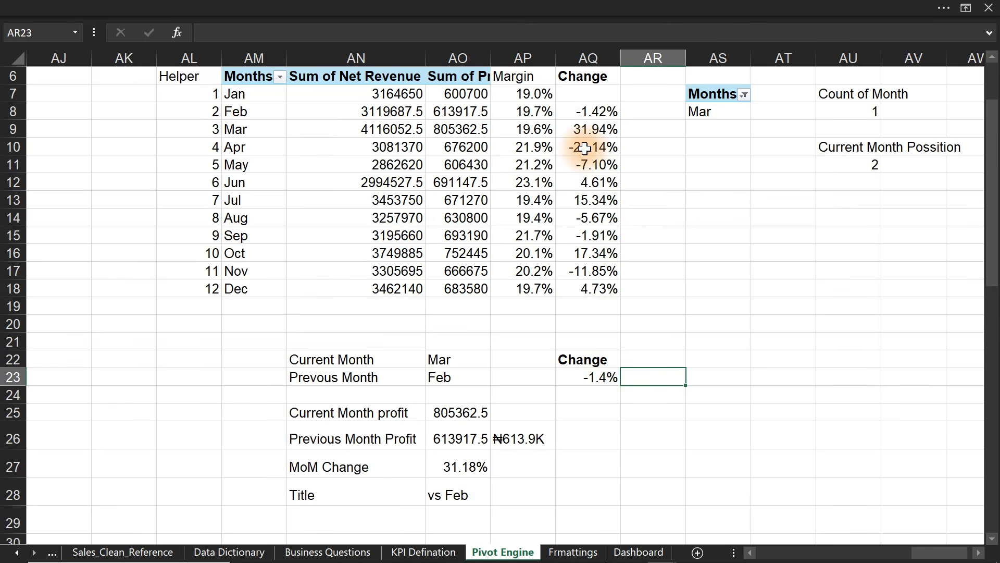
pyautogui.click(597, 112)
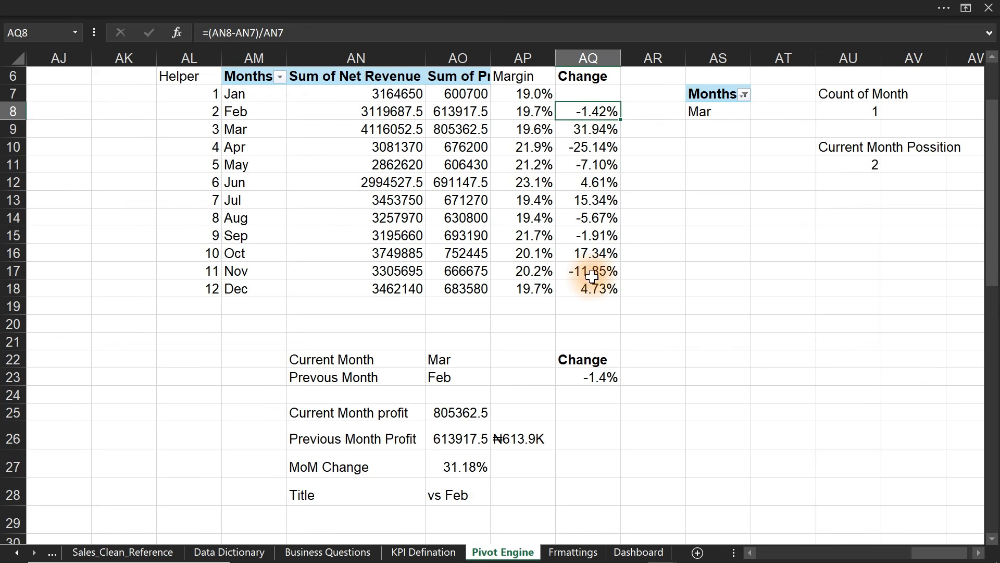
# - Add a Changes label in D6 of the Frmattings sheet, above the Profit label
pyautogui.click(573, 552)
pyautogui.click(578, 223)
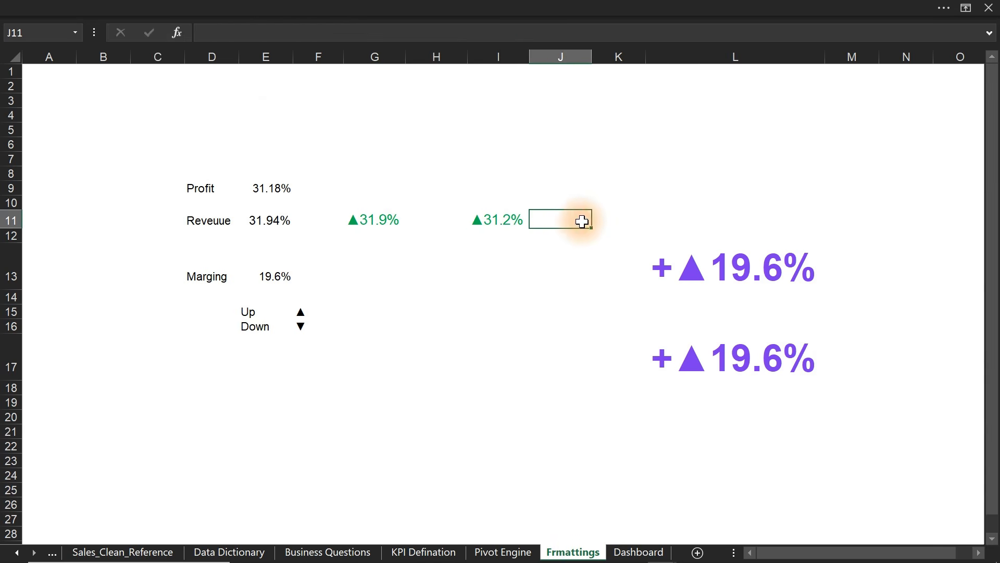
pyautogui.click(599, 217)
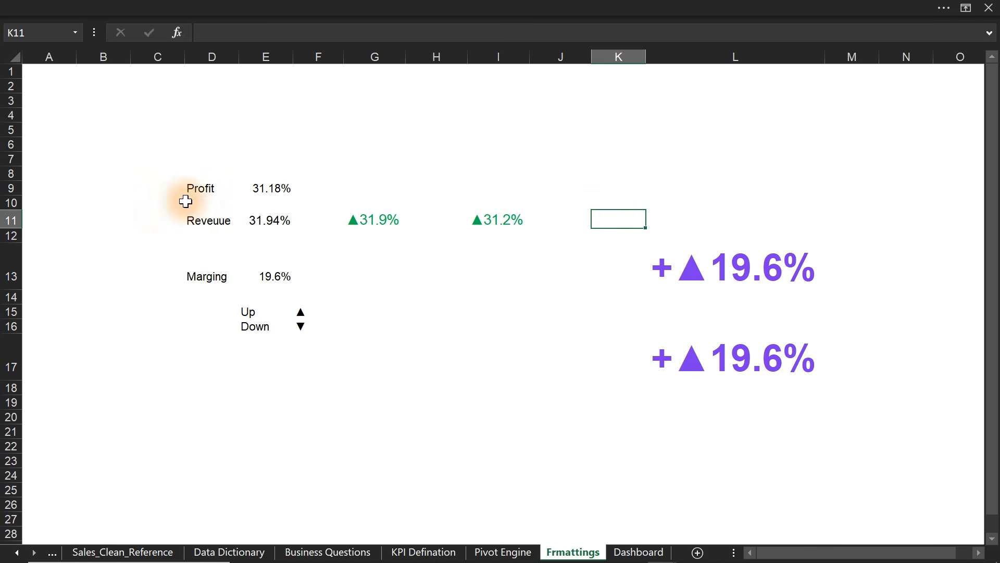
pyautogui.click(203, 146)
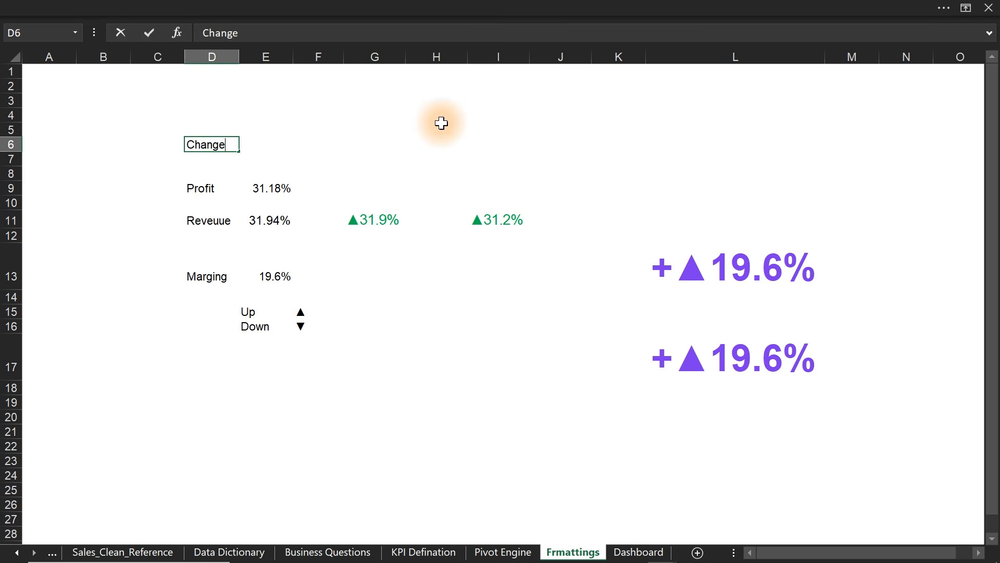
pyautogui.press('Return')
# - Link E6 beside the Changes label to the margin change in 'Pivot Engine'!AQ23
pyautogui.press('Right')
pyautogui.press('Up')
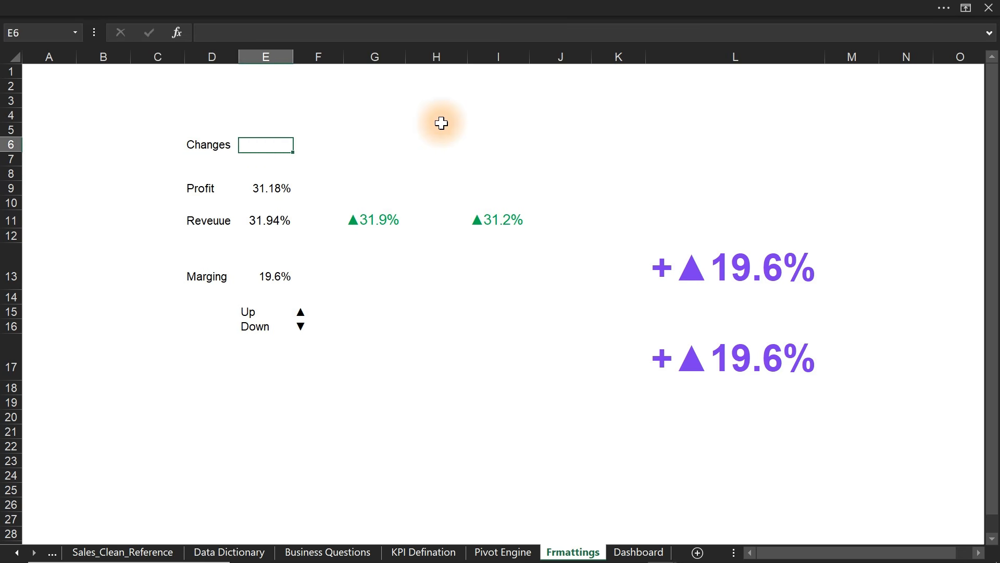
pyautogui.click(503, 552)
pyautogui.click(606, 378)
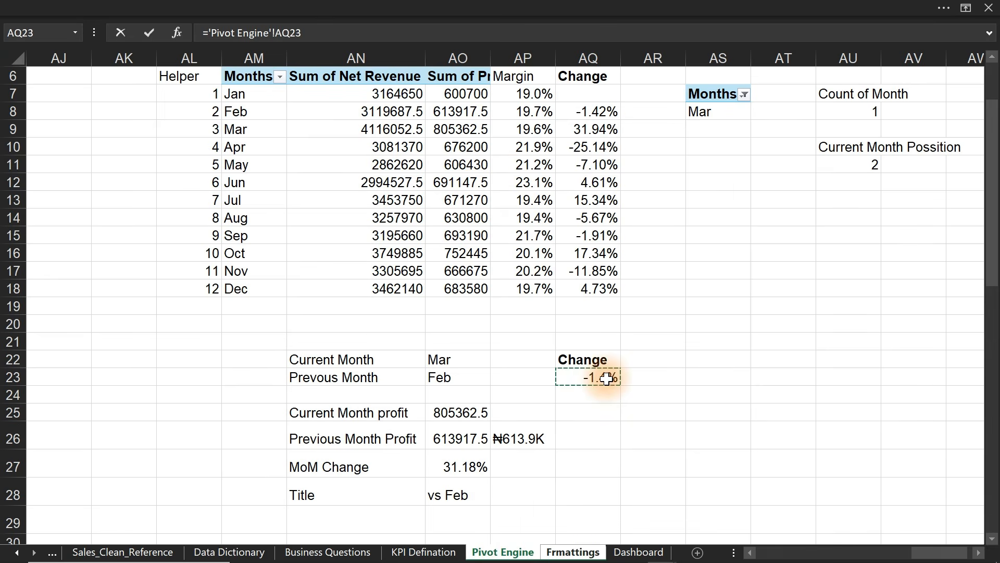
pyautogui.press('Return')
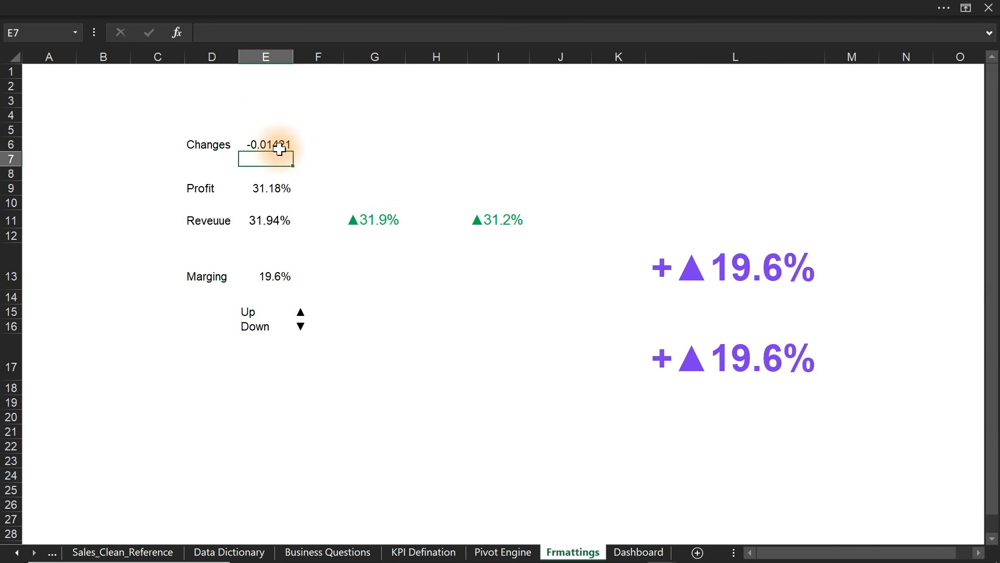
# - Copy the arrow-and-percentage IF formula text from I11 into K11, keeping its original cell references
pyautogui.click(603, 221)
pyautogui.click(498, 220)
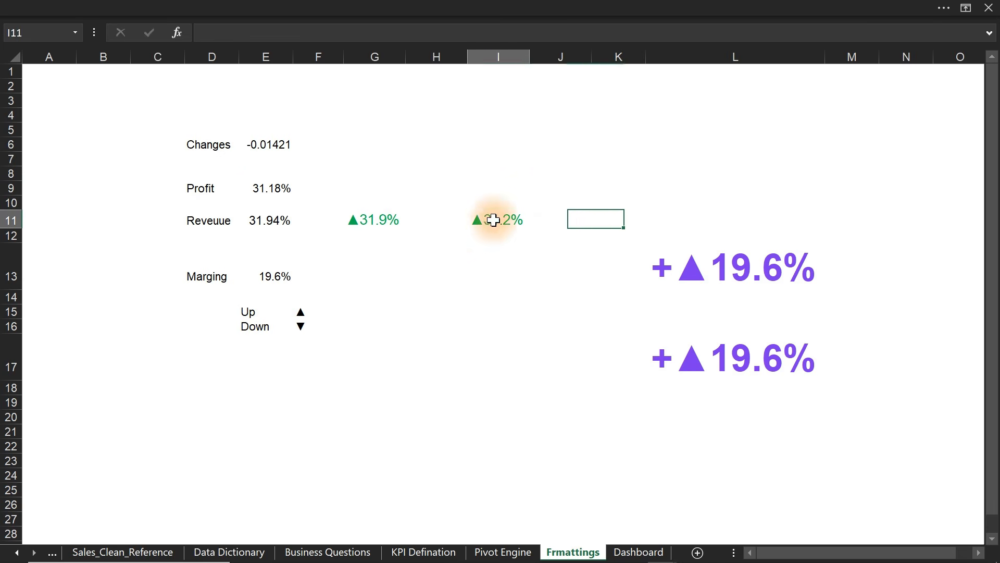
pyautogui.doubleClick(496, 218)
pyautogui.moveTo(469, 220); pyautogui.dragTo(922, 219)
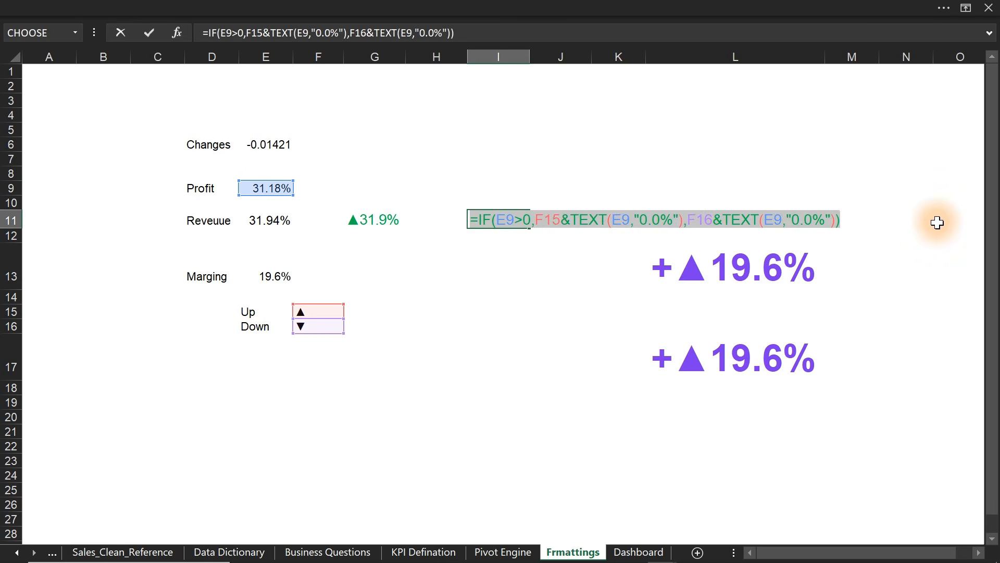
pyautogui.press('Escape')
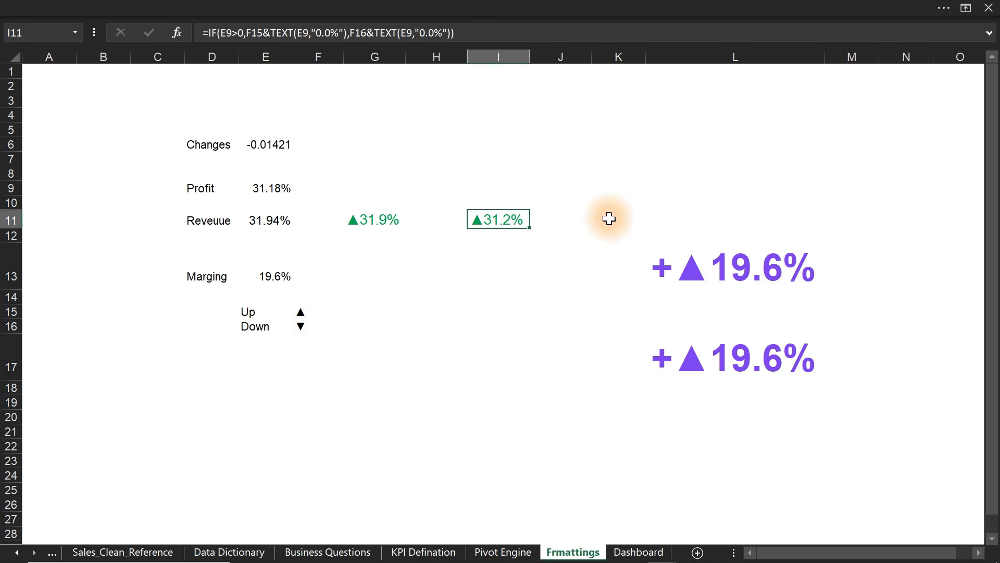
pyautogui.click(609, 219)
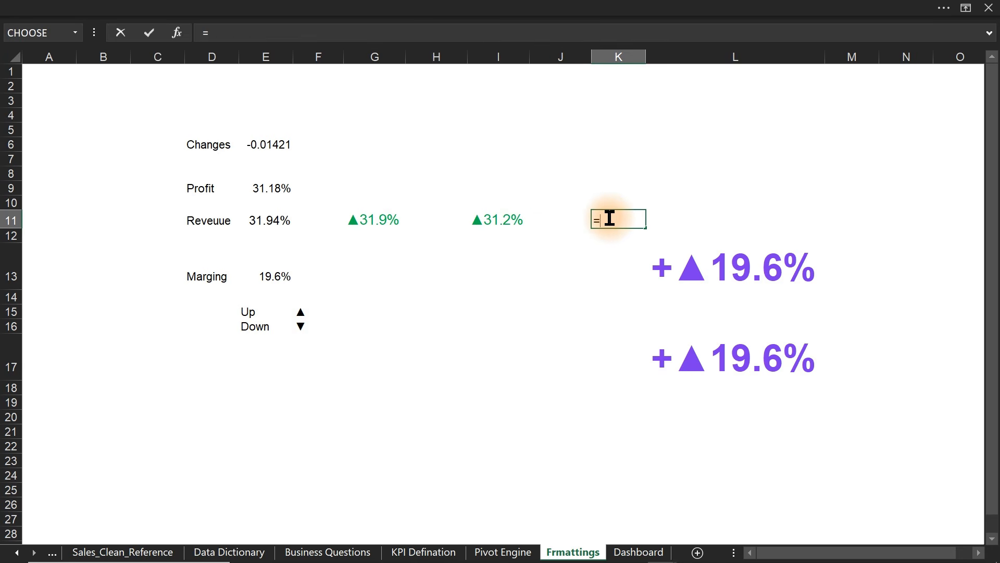
pyautogui.hotkey('ctrl', 'v')
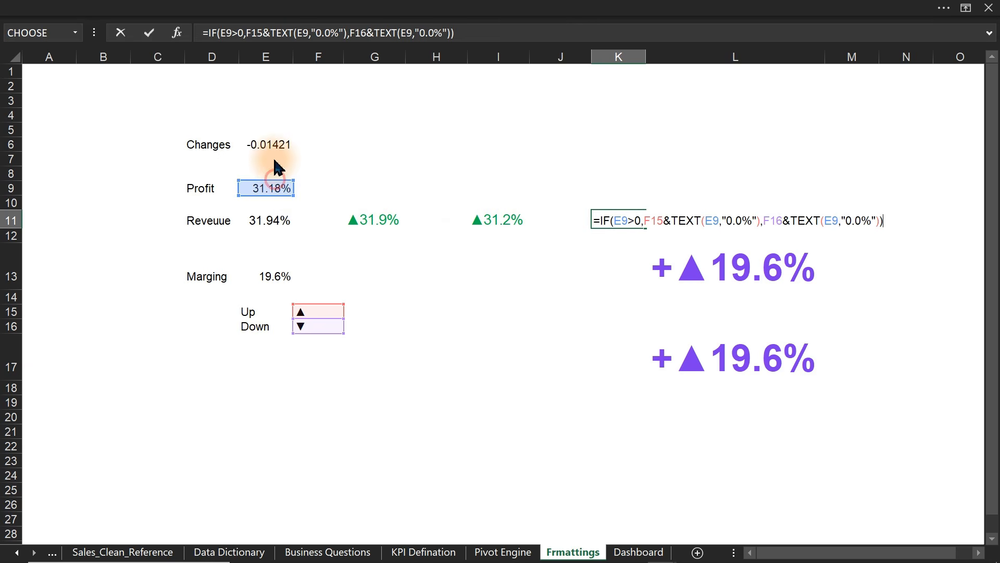
# - Repoint all three E9 references in K11's formula to E6, giving =IF(E6>0,F15&TEXT(E6,"0.0%"),F16&TEXT(E6,"0.0%"))
pyautogui.click(274, 132)
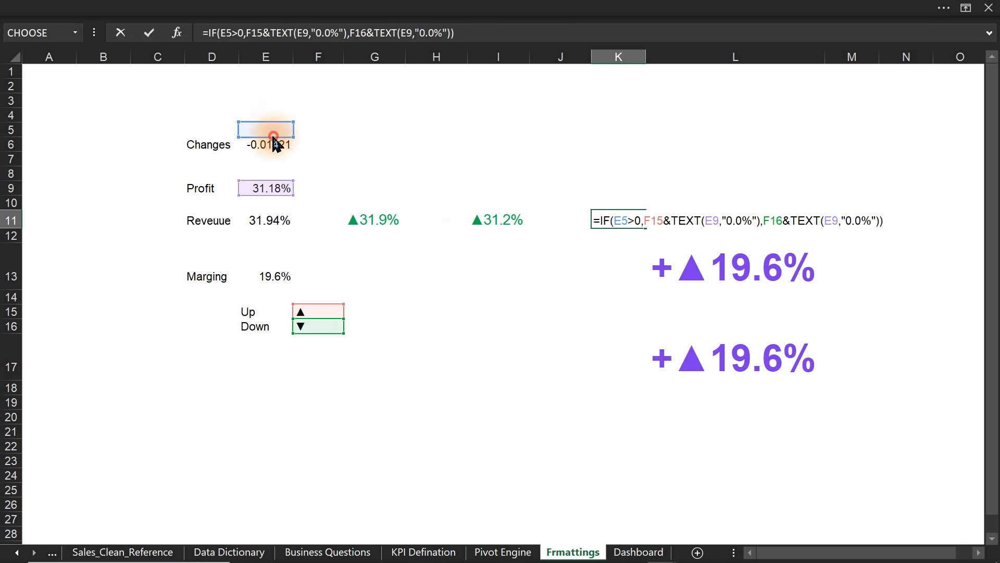
pyautogui.moveTo(274, 136); pyautogui.dragTo(273, 146)
pyautogui.moveTo(268, 186); pyautogui.dragTo(266, 151)
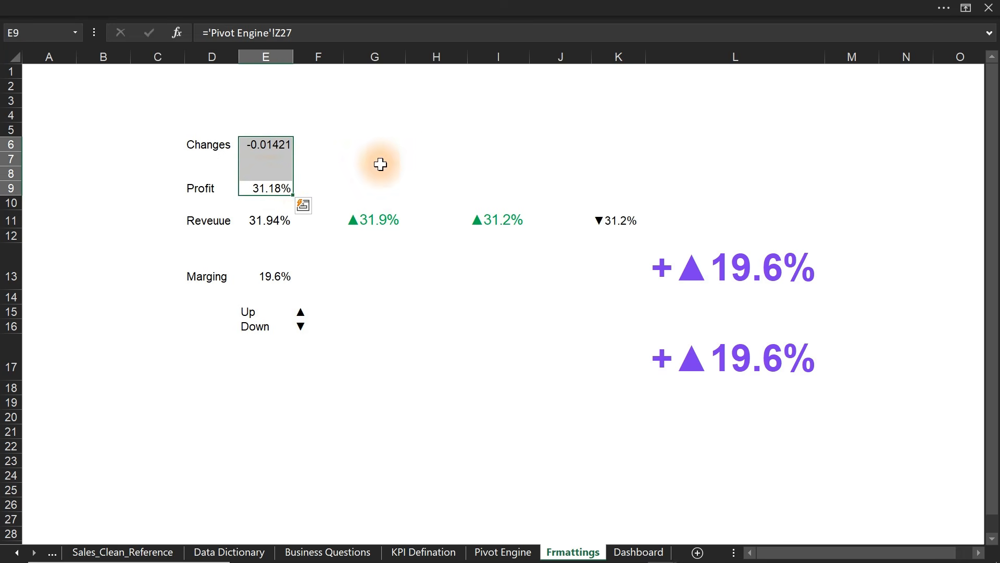
pyautogui.click(626, 219)
pyautogui.doubleClick(619, 219)
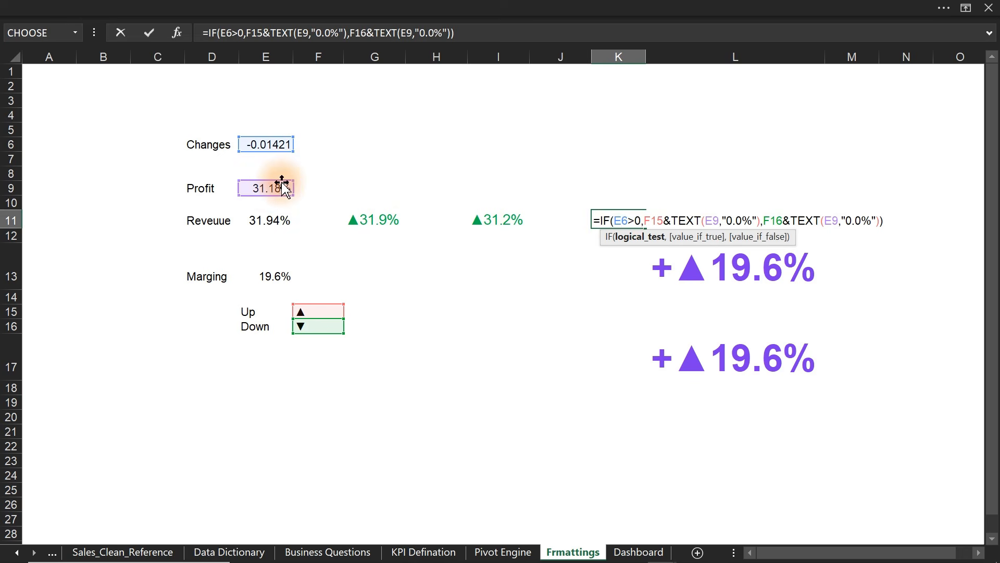
pyautogui.moveTo(277, 187); pyautogui.dragTo(272, 150)
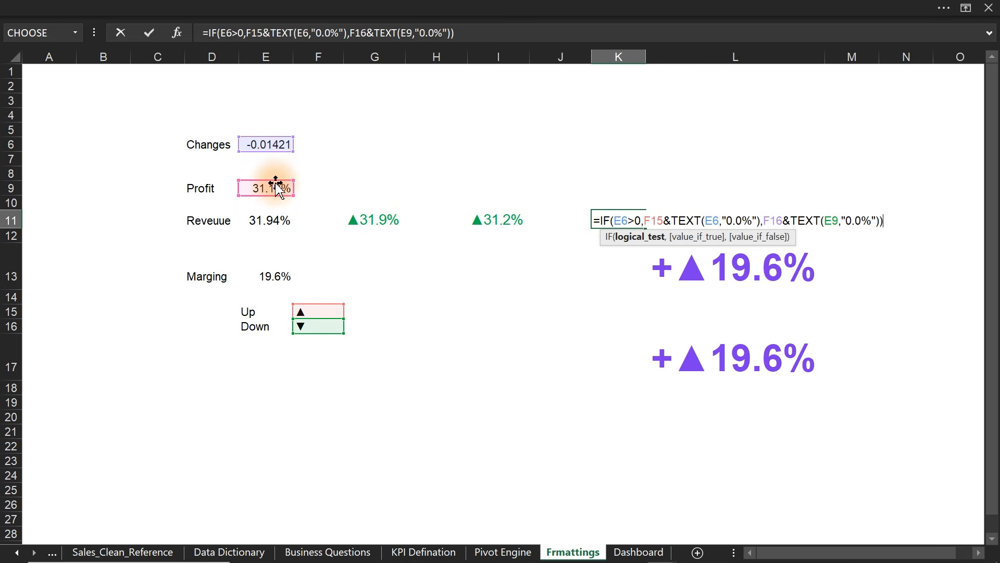
pyautogui.moveTo(277, 188); pyautogui.dragTo(274, 152)
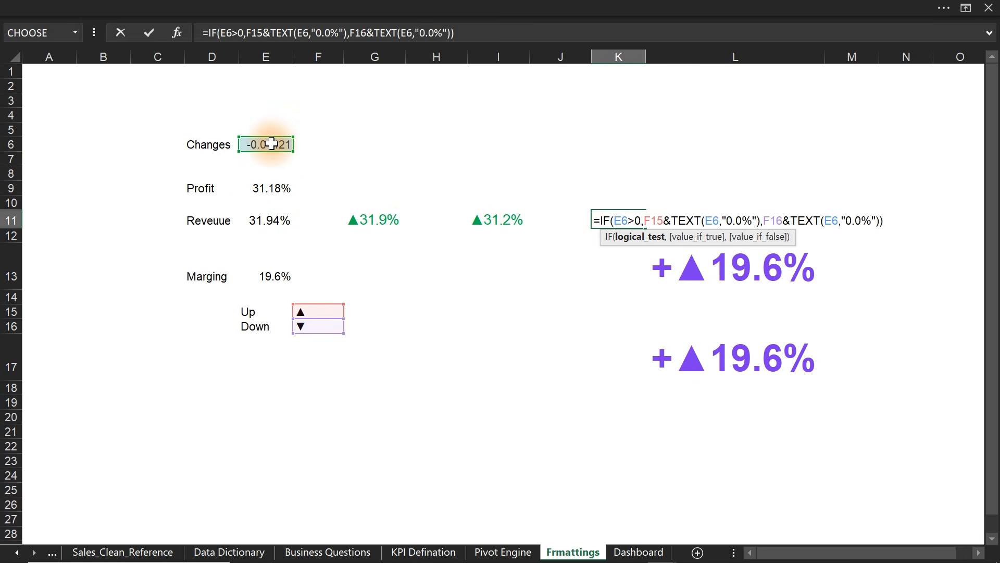
pyautogui.press('Return')
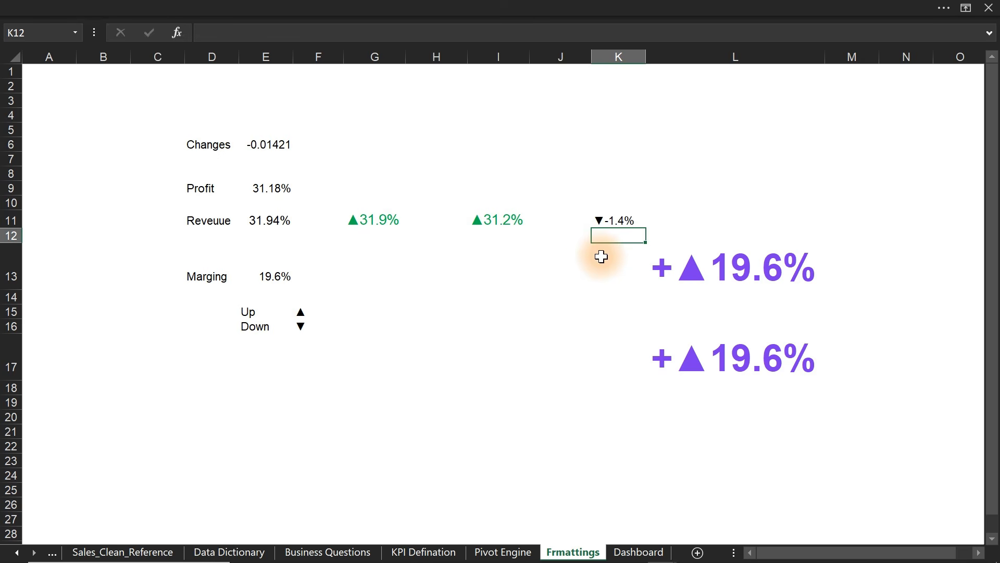
# - Start a formula-based conditional formatting rule for K11 with a greater-than test on $E$6, and open its format settings
pyautogui.click(618, 221)
pyautogui.click(319, 6)
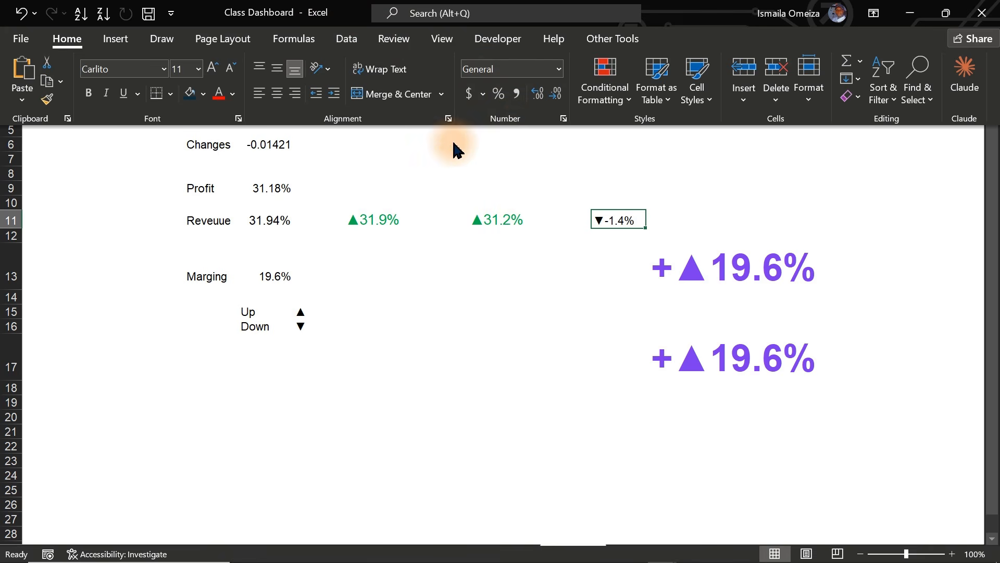
pyautogui.click(604, 88)
pyautogui.click(646, 359)
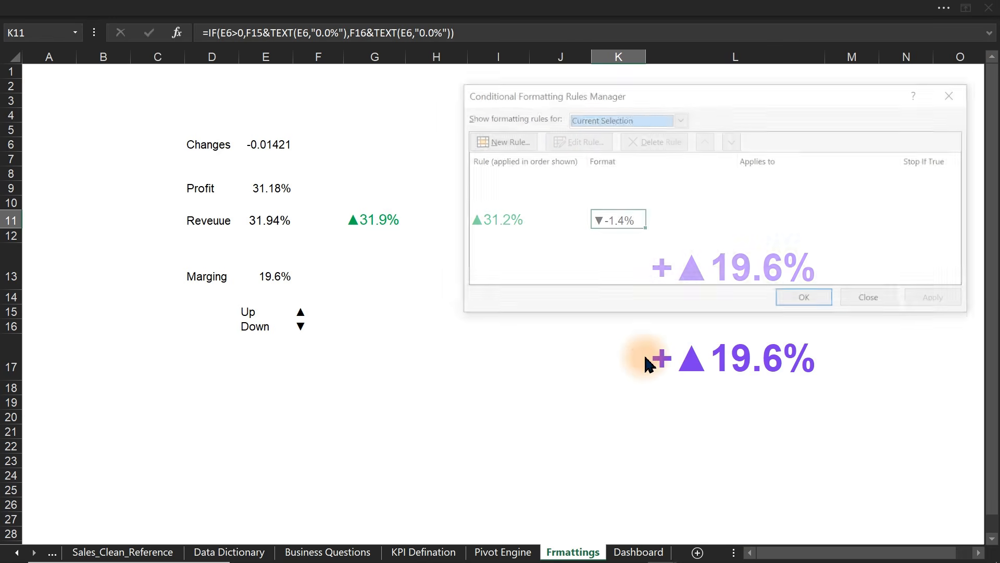
pyautogui.click(504, 151)
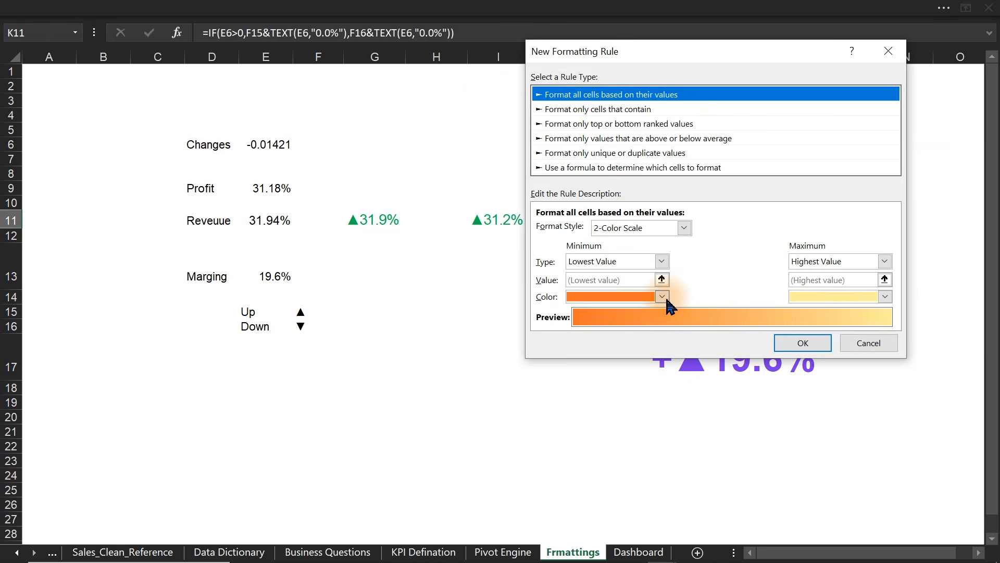
pyautogui.click(630, 167)
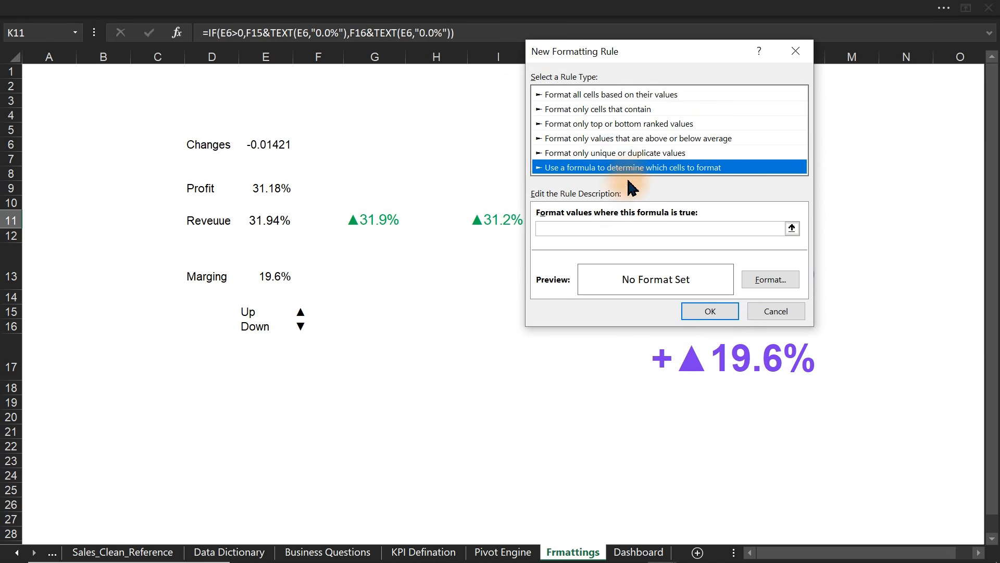
pyautogui.click(619, 229)
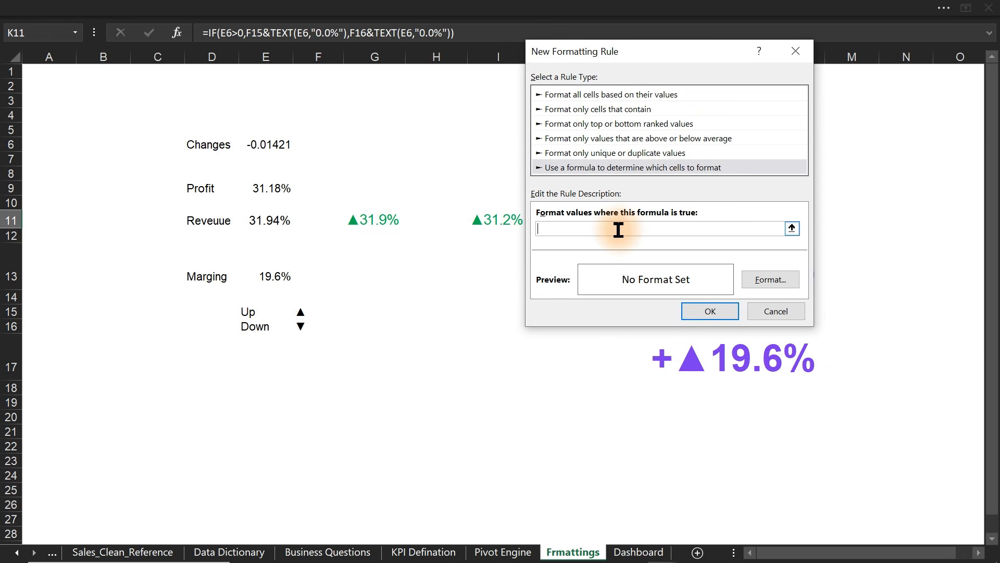
pyautogui.click(268, 145)
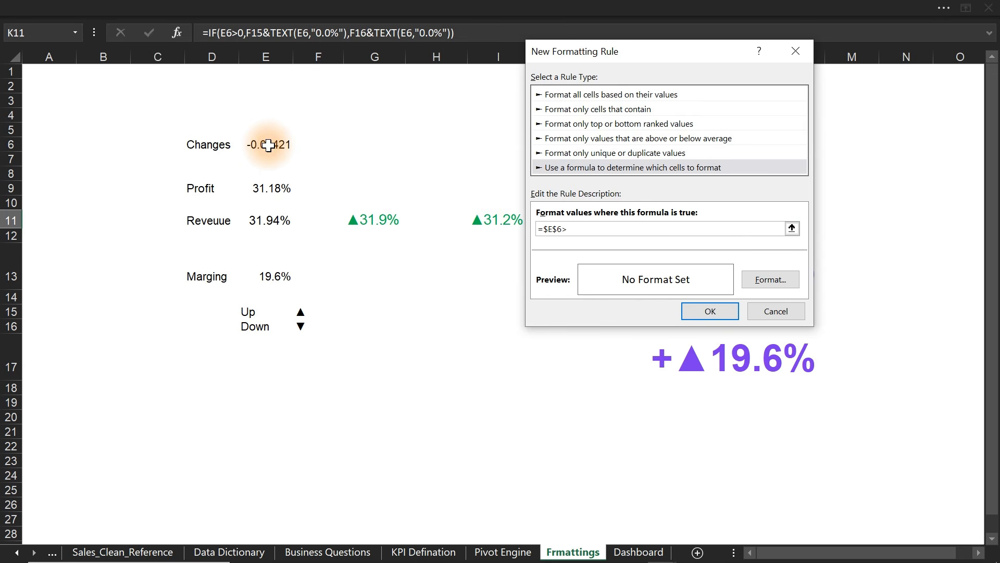
pyautogui.click(766, 279)
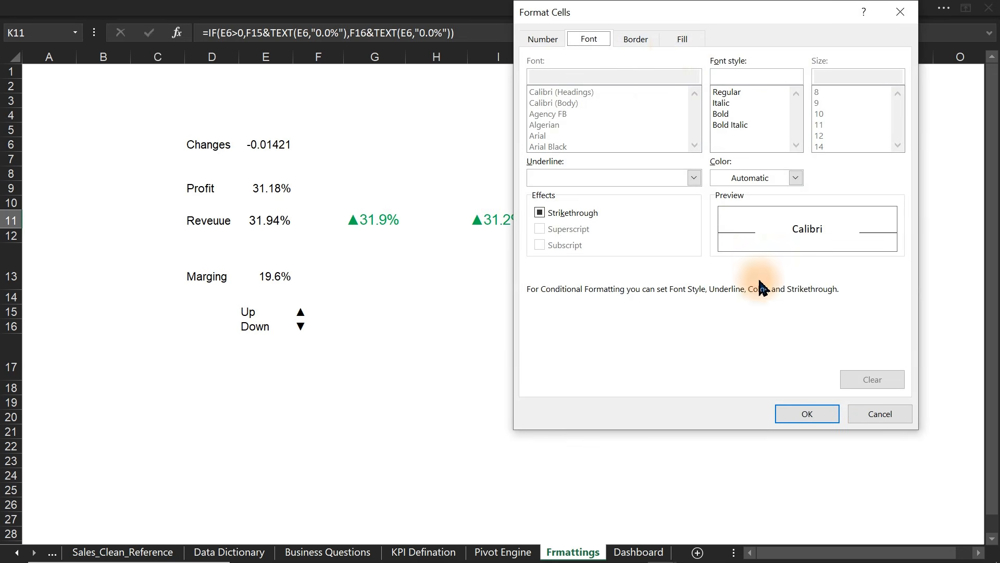
# - Give the K11 conditional formatting rule for =$E$6>0 the recently used green font color and save the rule
pyautogui.click(750, 179)
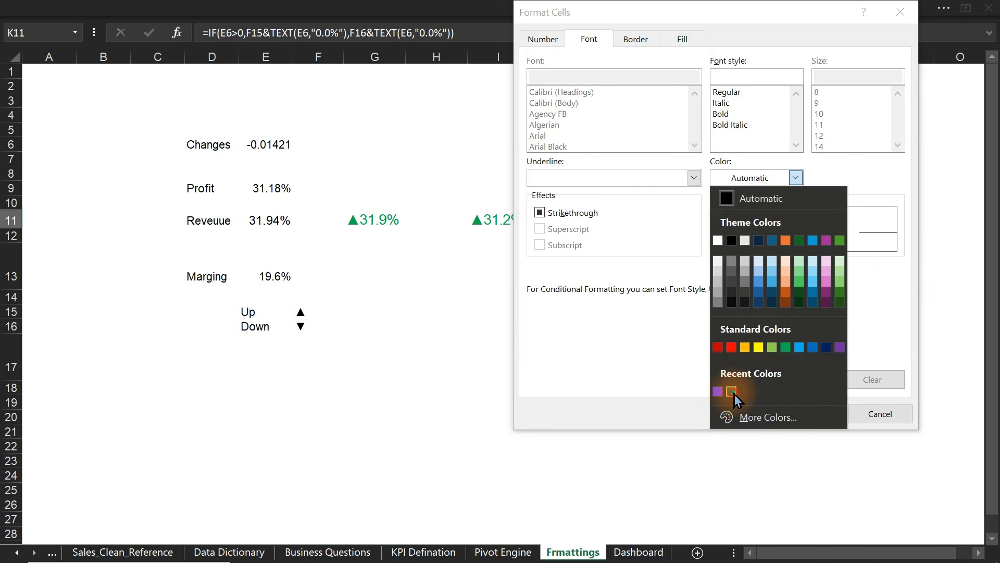
pyautogui.click(732, 391)
pyautogui.click(802, 417)
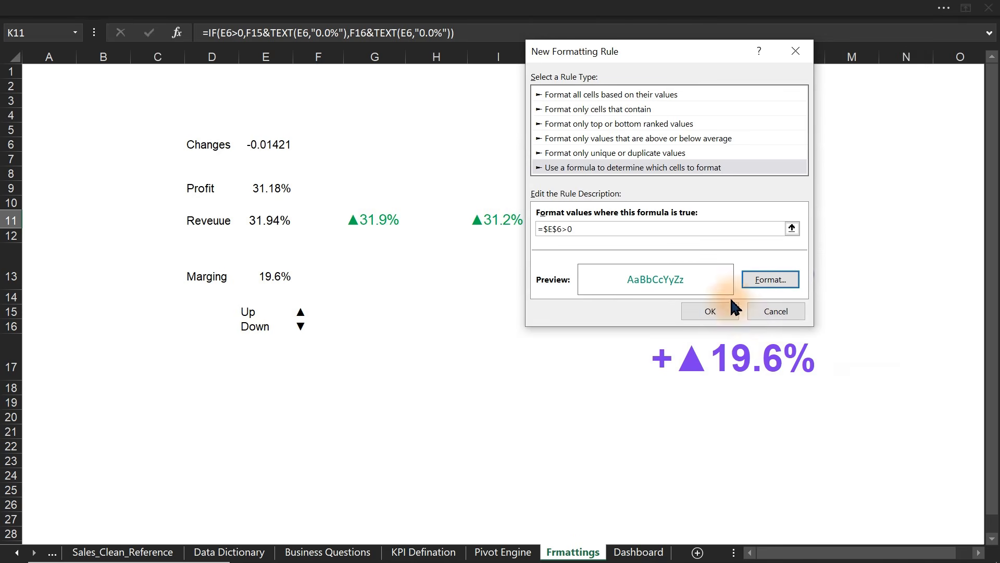
pyautogui.click(710, 311)
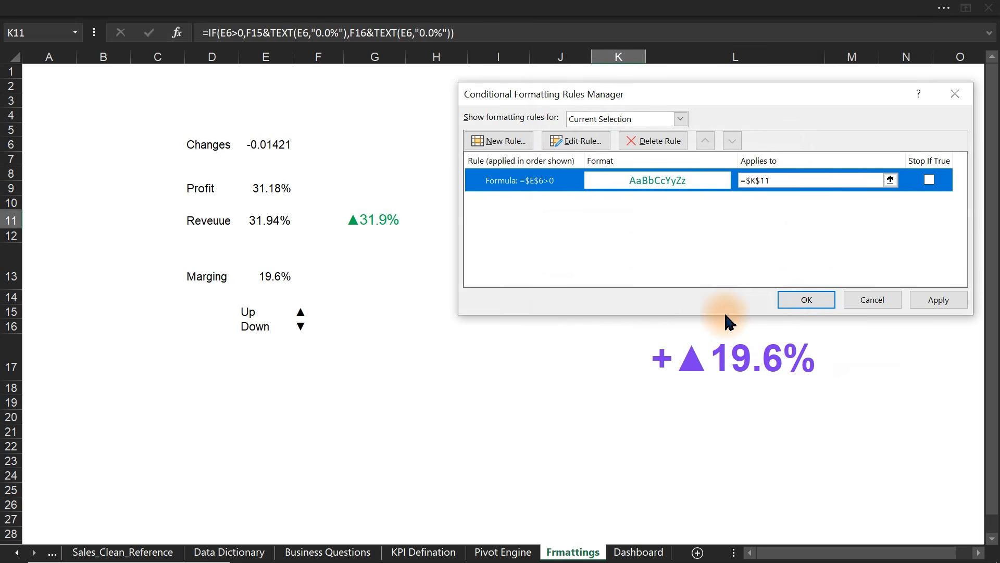
# - Add a second formula-based conditional formatting rule to K11, =$E$6<0, with a red font color, and apply the rules
pyautogui.click(502, 137)
pyautogui.click(652, 167)
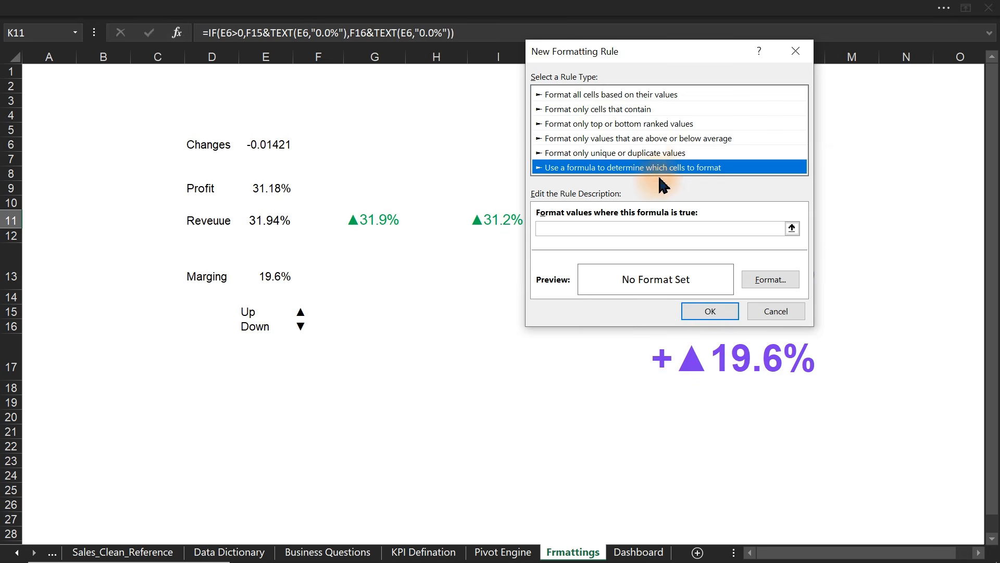
pyautogui.click(651, 227)
pyautogui.click(268, 144)
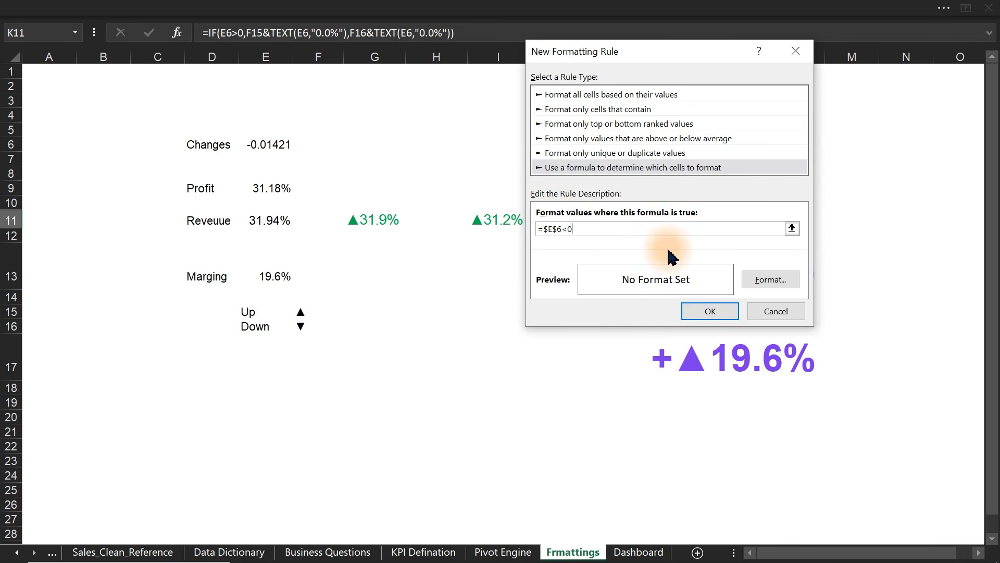
pyautogui.click(755, 282)
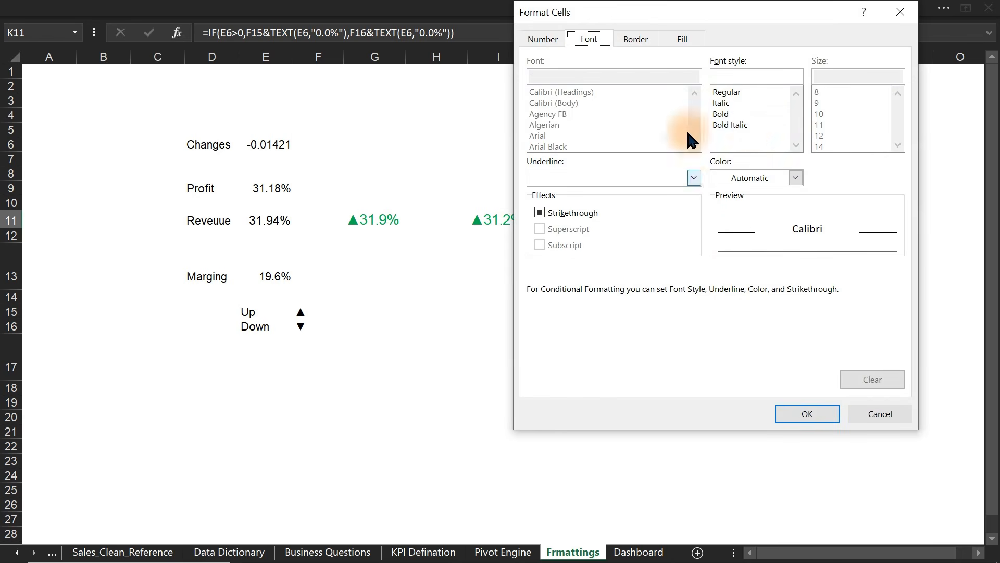
pyautogui.click(751, 179)
pyautogui.click(723, 349)
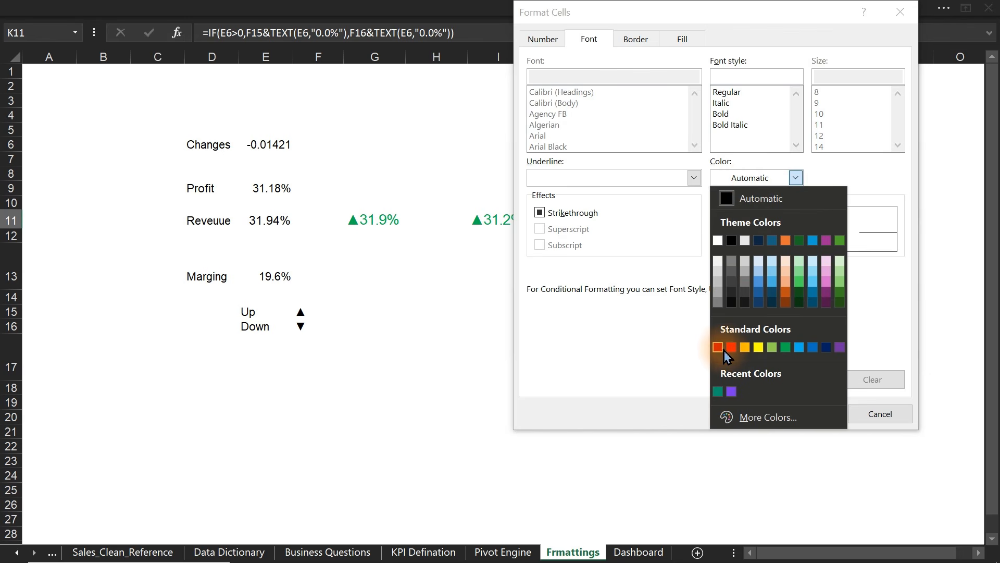
pyautogui.click(731, 348)
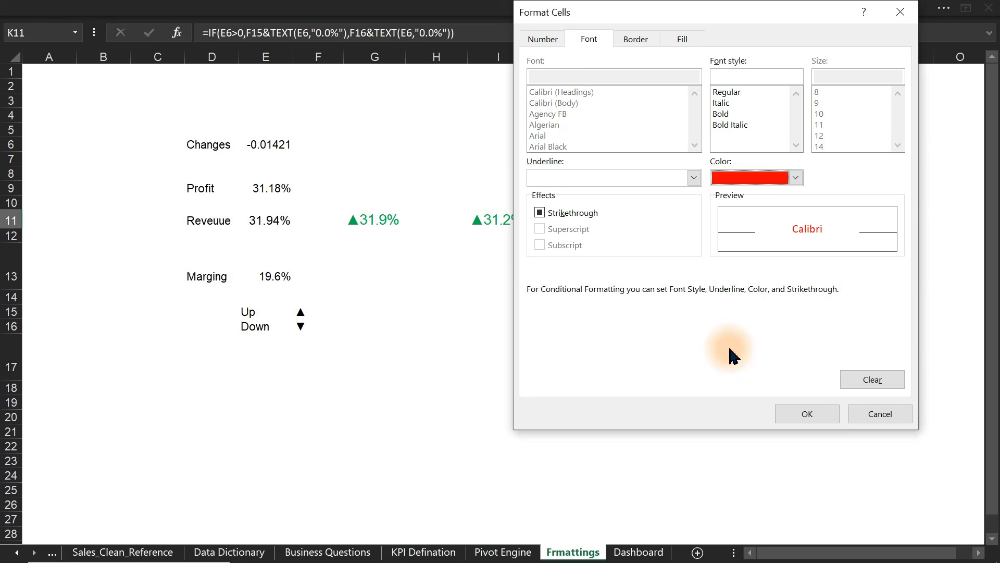
pyautogui.click(807, 414)
pyautogui.click(710, 311)
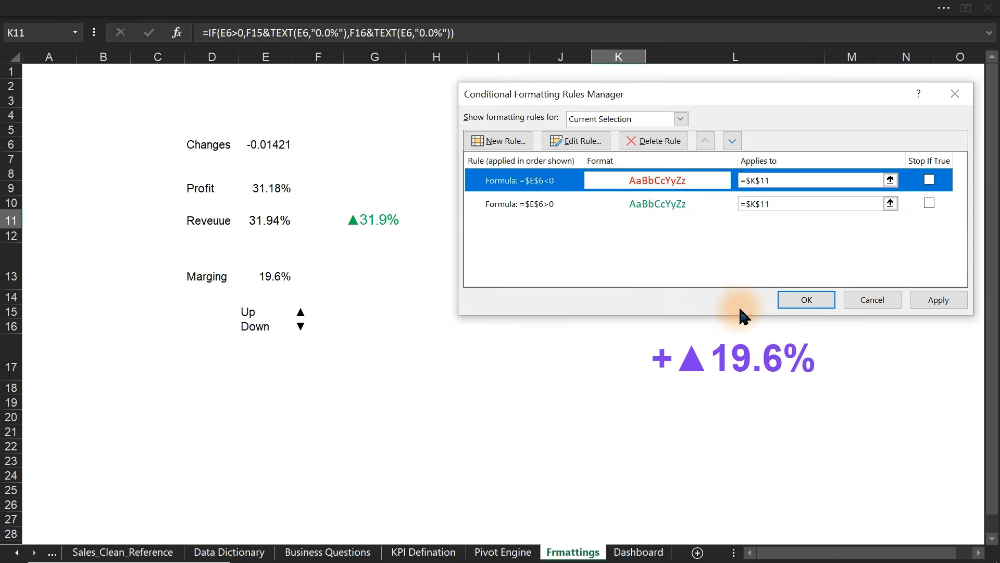
pyautogui.click(804, 297)
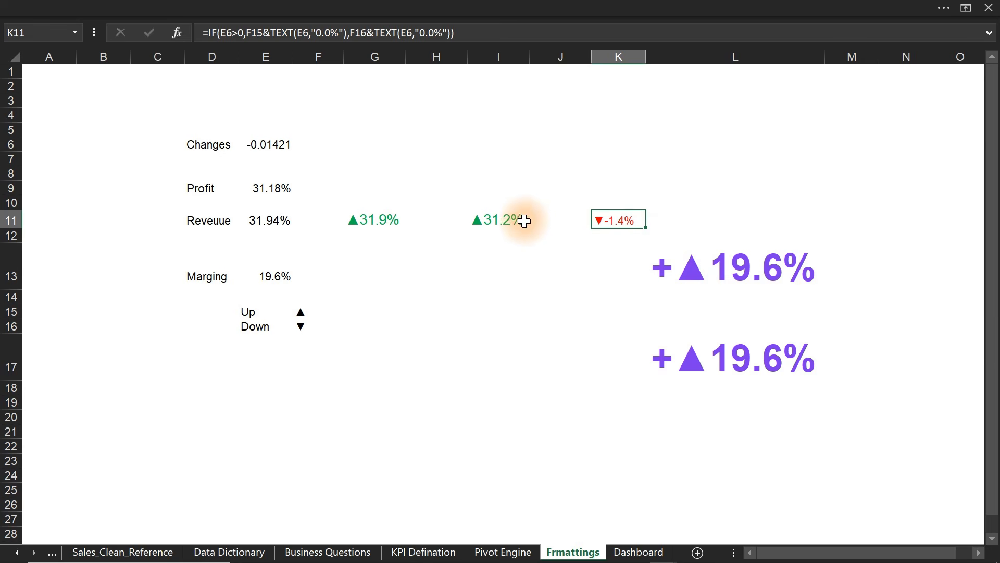
# - Set the font size of K11 to 14 to match the change indicator in I11
pyautogui.click(499, 220)
pyautogui.click(284, 7)
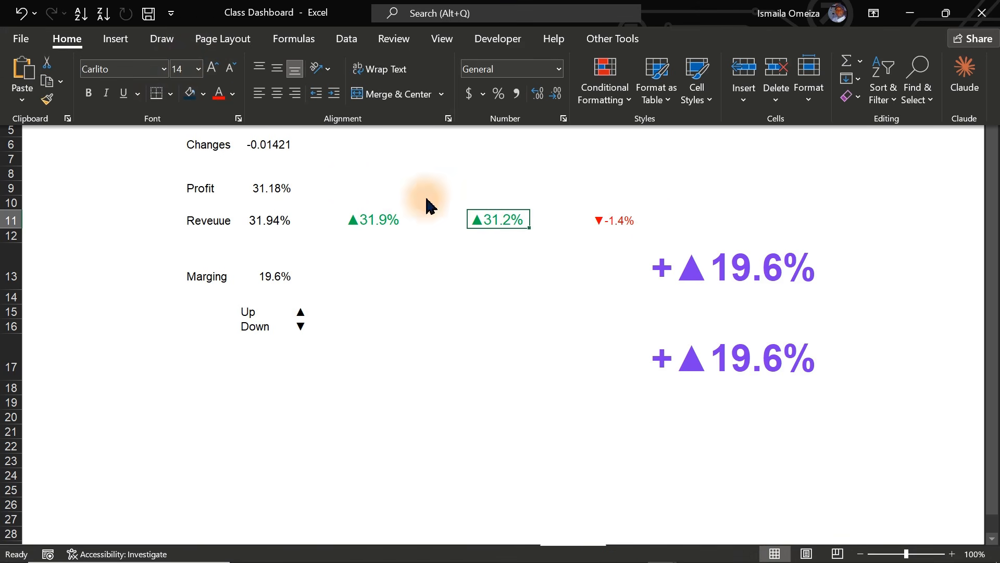
pyautogui.click(612, 221)
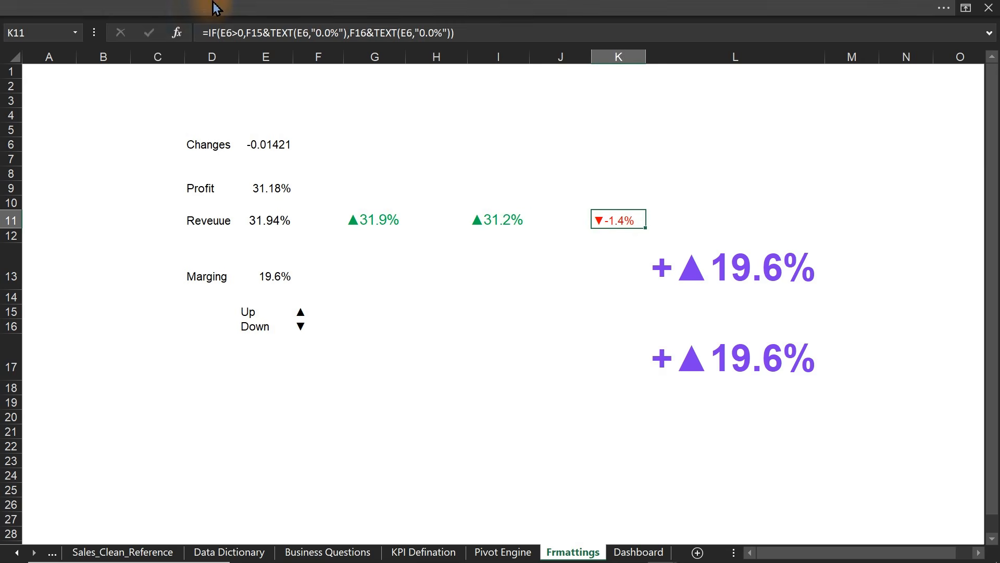
pyautogui.click(208, 7)
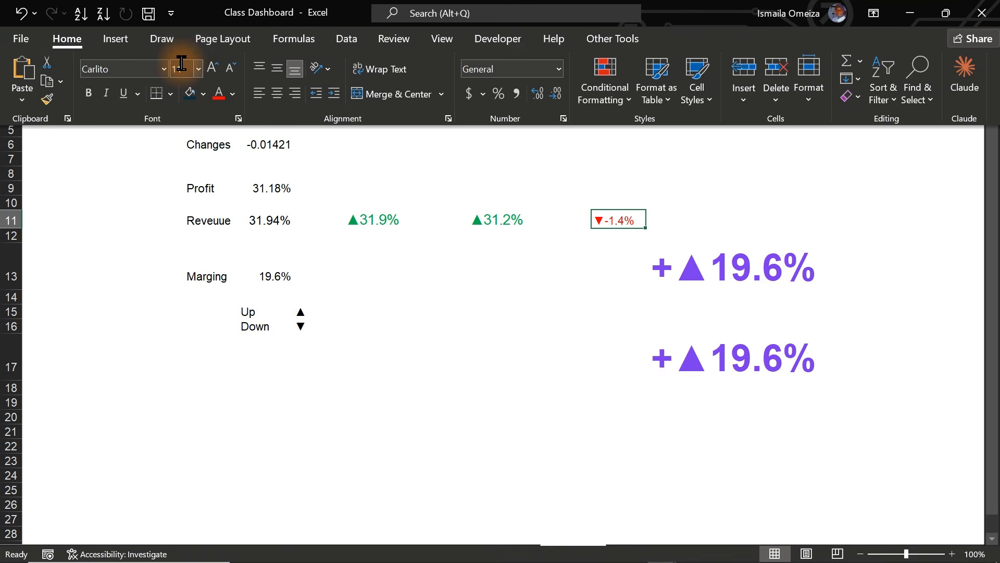
pyautogui.click(182, 63)
pyautogui.write('14')
pyautogui.press('Return')
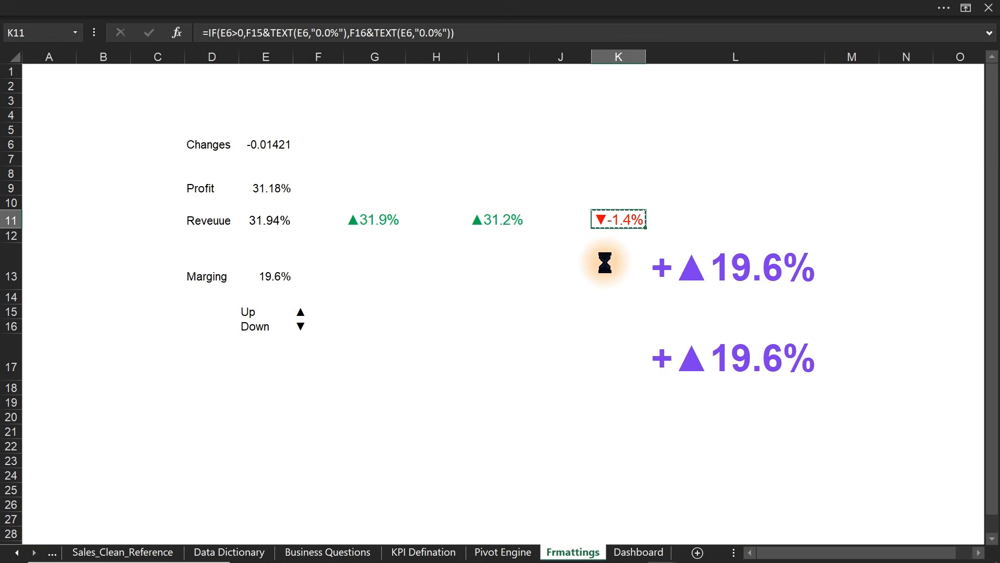
# - Paste K11 as a linked picture on the Dashboard sheet and place it in the Profit Margin card, replacing its old change indicator
pyautogui.click(636, 551)
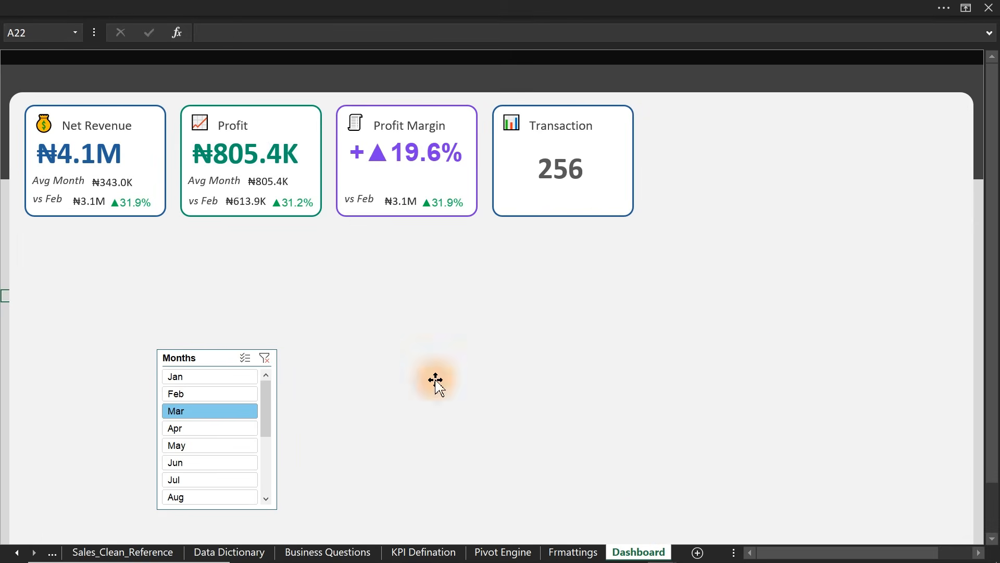
pyautogui.rightClick(5, 249)
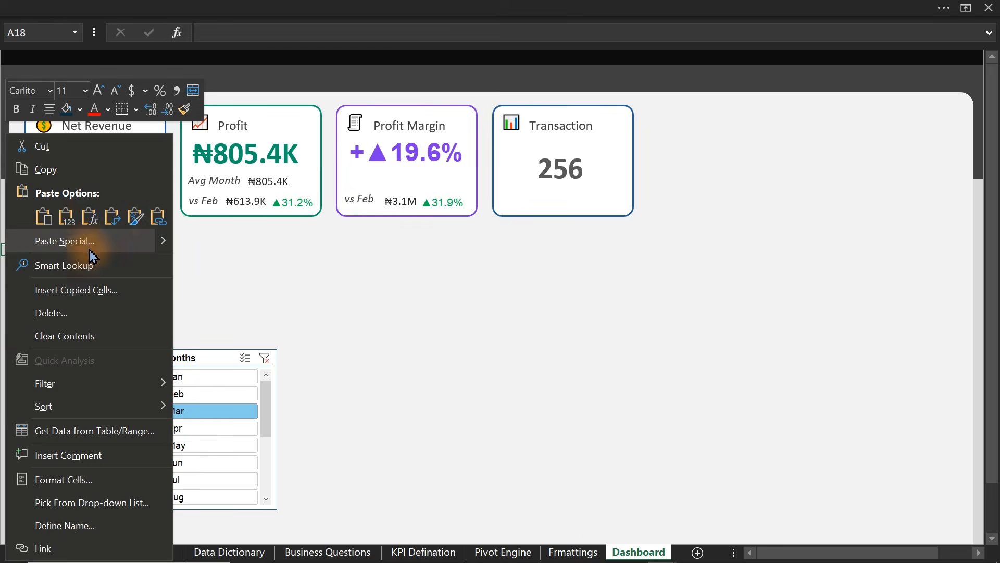
pyautogui.moveTo(158, 241)
pyautogui.click(254, 382)
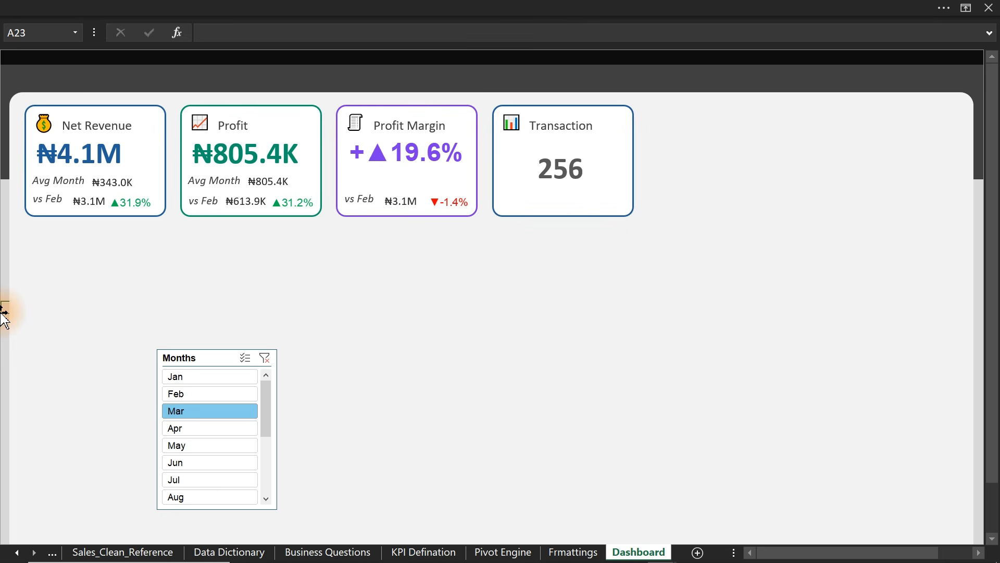
# - Replace the "vs Feb" label in the Profit Margin card with the text "Latest:"
pyautogui.click(360, 201)
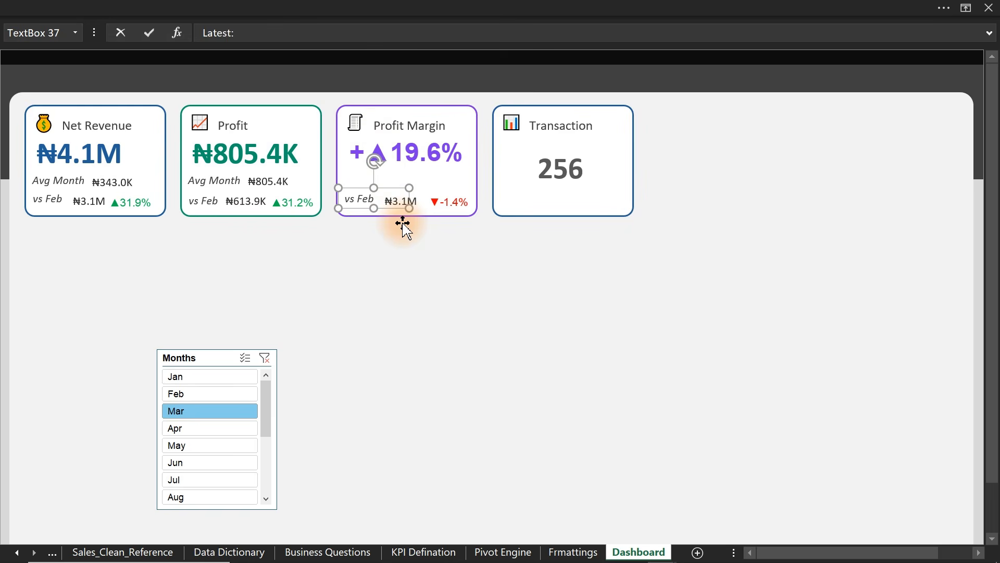
pyautogui.press('Return')
pyautogui.press('Return')
pyautogui.click(377, 209)
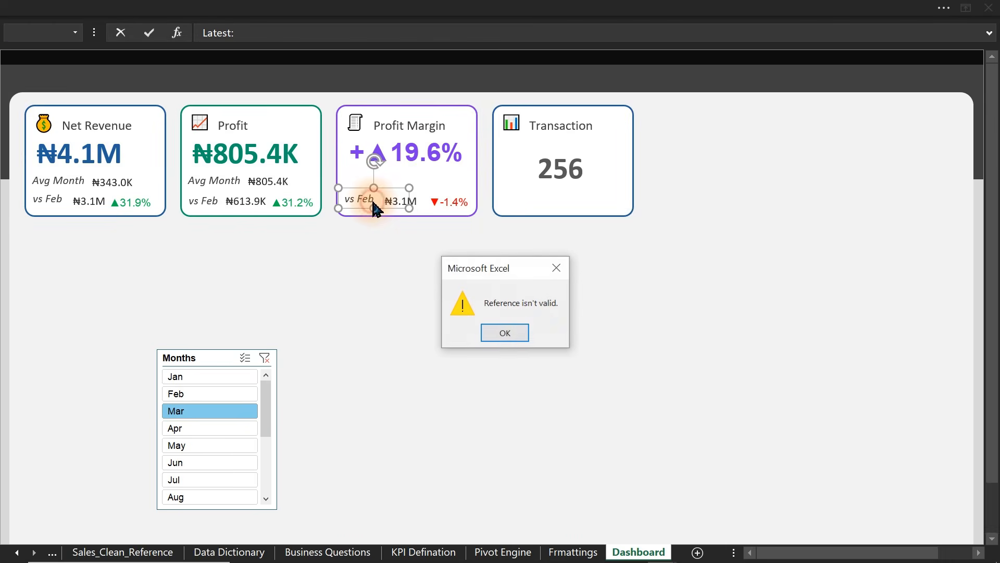
pyautogui.click(520, 336)
pyautogui.press('Escape')
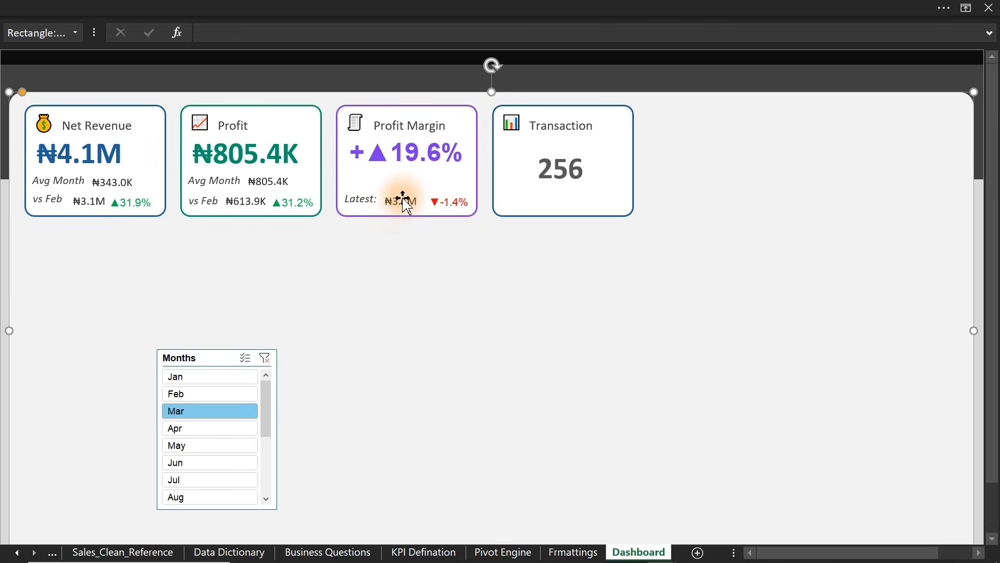
# - Build a "Mar vs Feb" comparison label in AR22 of the Pivot Engine sheet with a formula joining the current and previous months
pyautogui.click(405, 201)
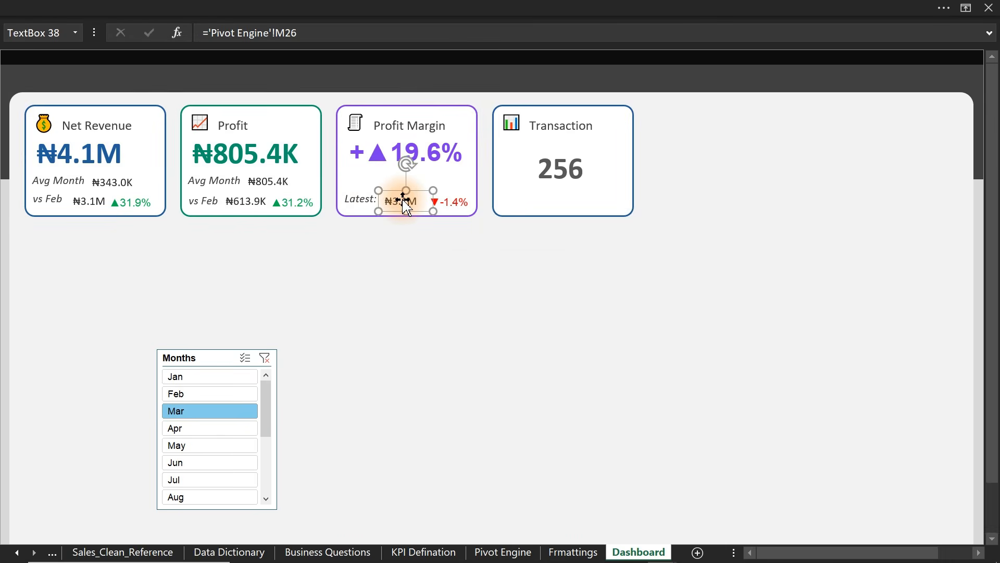
pyautogui.click(500, 552)
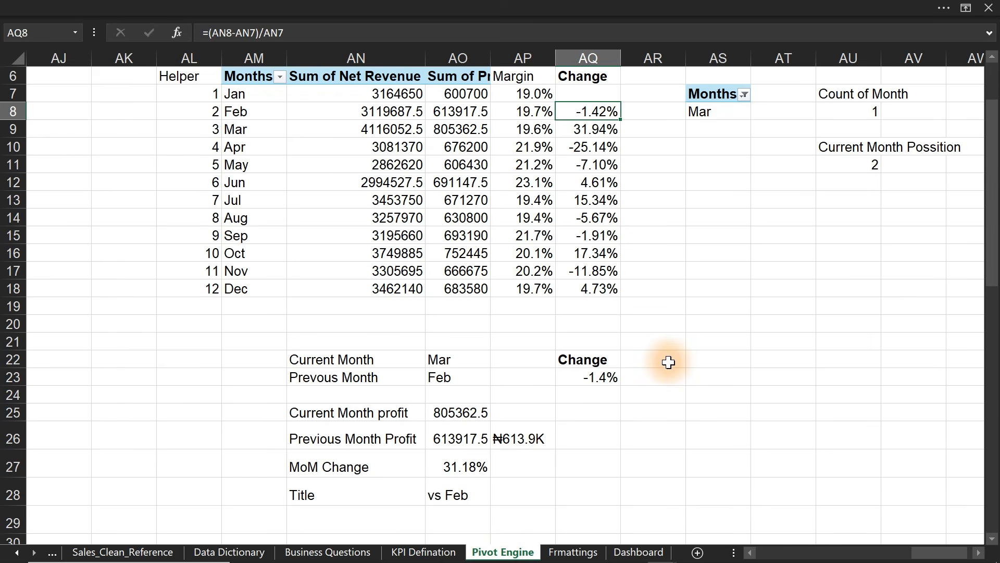
pyautogui.click(669, 361)
pyautogui.write('=')
pyautogui.click(459, 364)
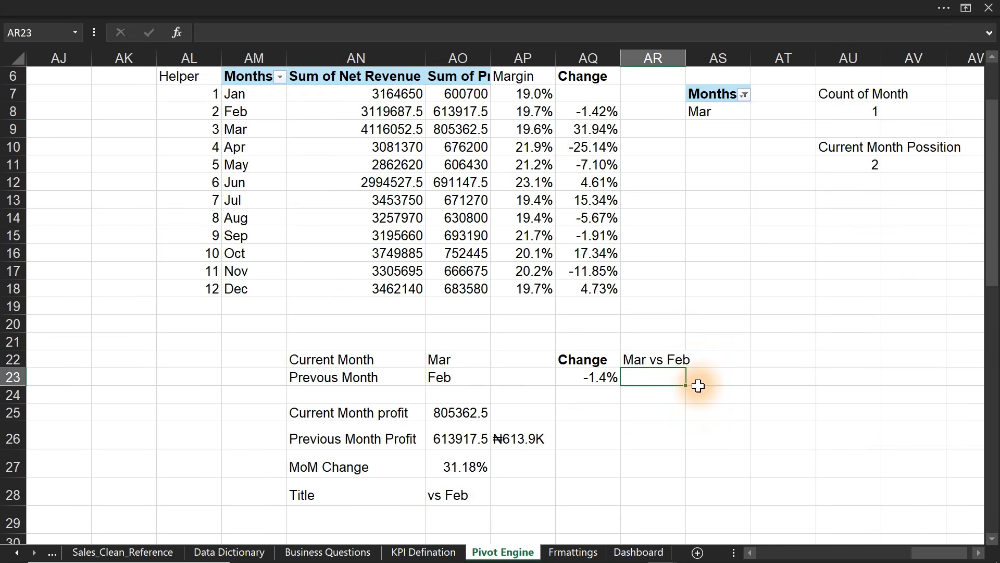
# - Link the Profit Margin card's ₦3.1M text box to 'Pivot Engine'!AR22 and move it into the place of the "Latest:" label
pyautogui.click(639, 552)
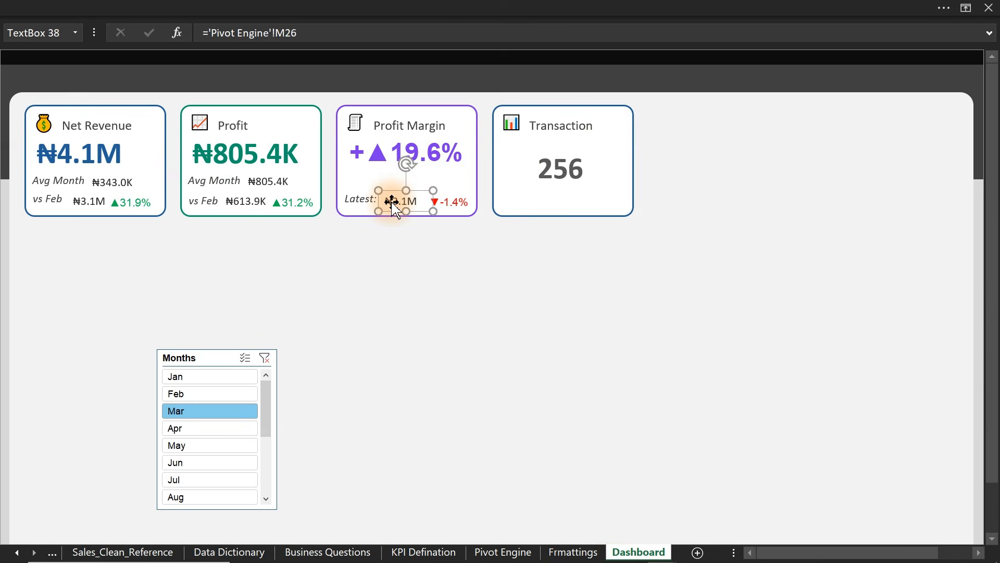
pyautogui.click(573, 552)
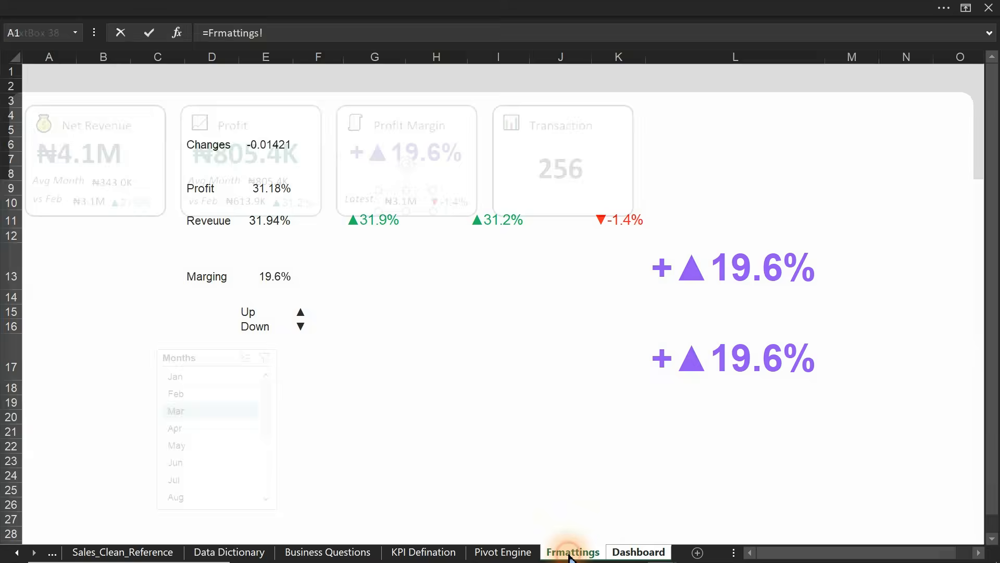
pyautogui.click(516, 552)
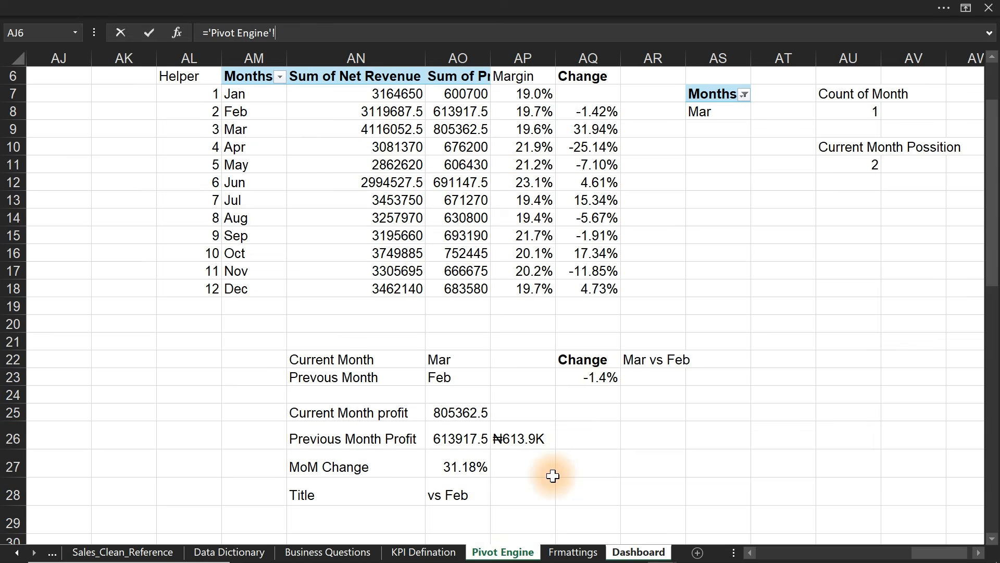
pyautogui.click(654, 361)
pyautogui.press('Return')
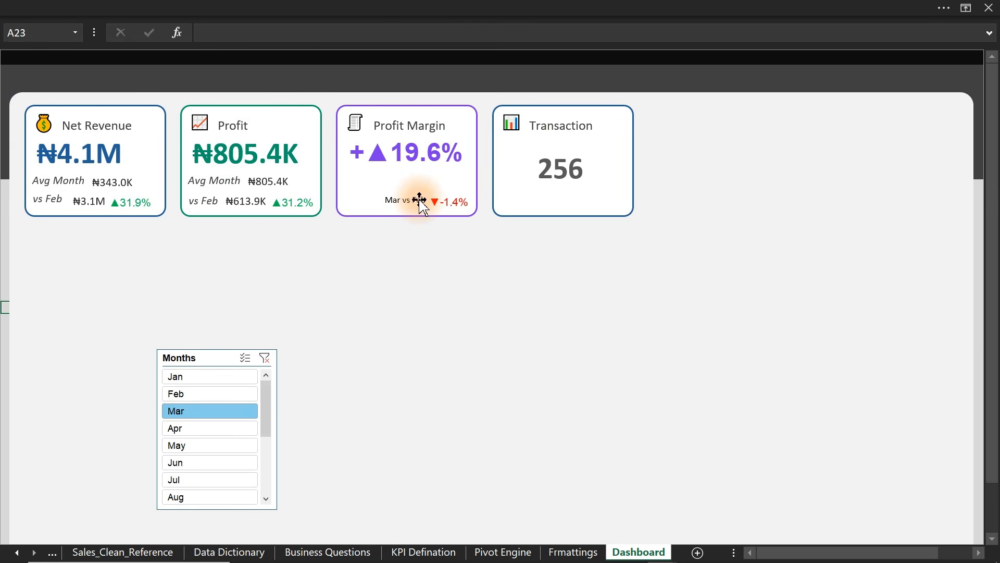
pyautogui.moveTo(415, 200); pyautogui.dragTo(376, 201)
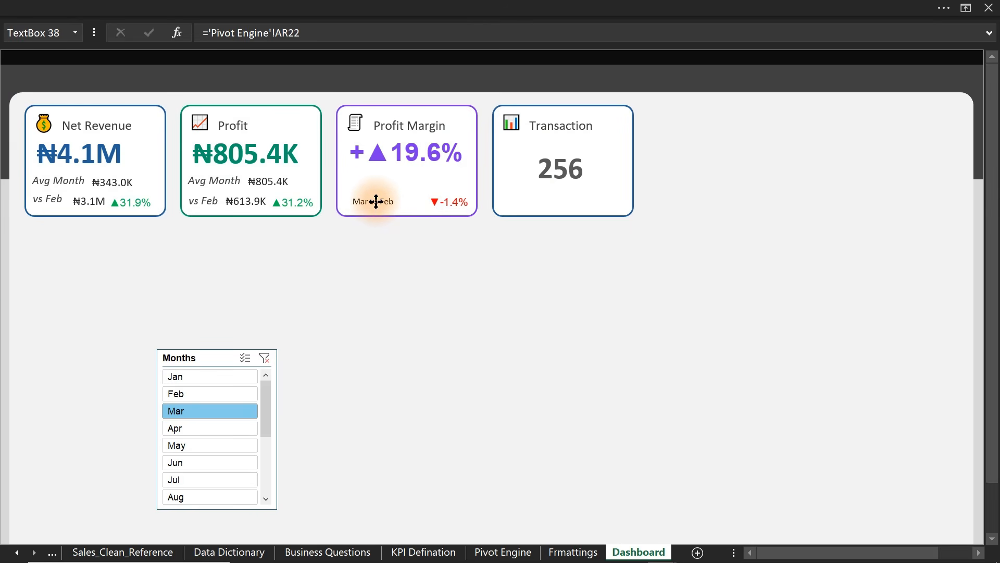
# - Copy the Profit card's "vs Feb" label formatting onto the "Mar vs Feb" text box and widen it to fit the full text
pyautogui.click(202, 201)
pyautogui.click(113, 7)
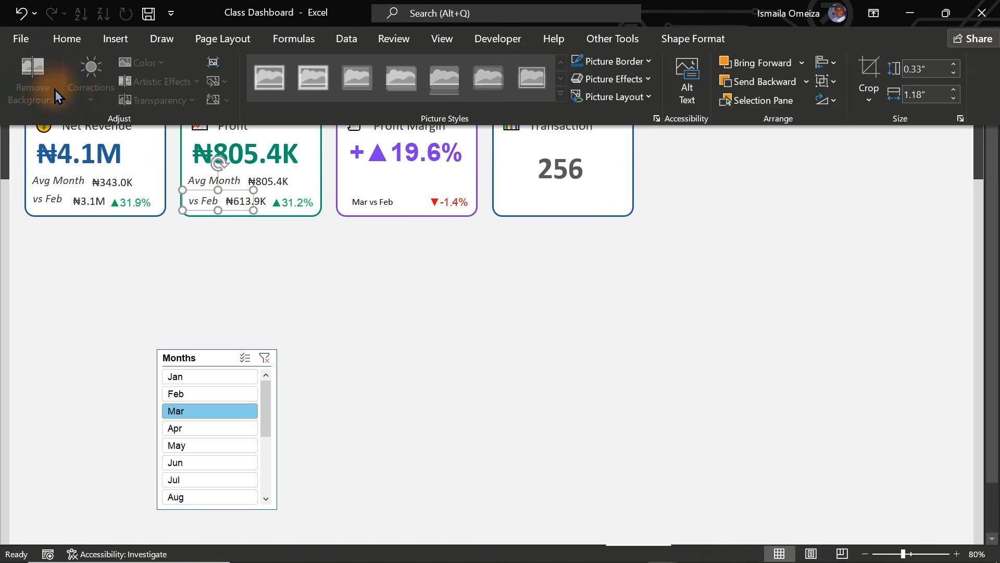
pyautogui.click(65, 39)
pyautogui.click(47, 100)
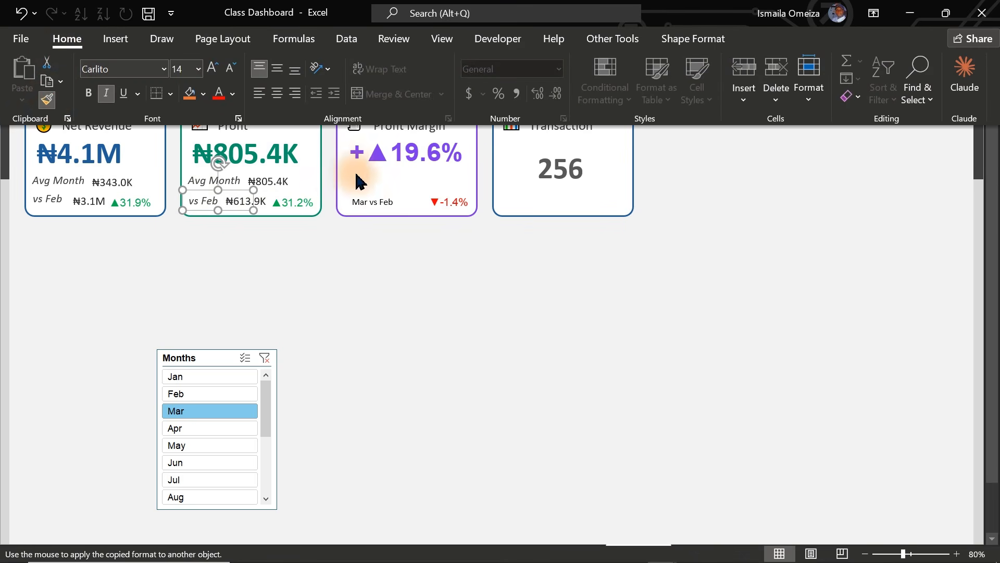
pyautogui.click(358, 201)
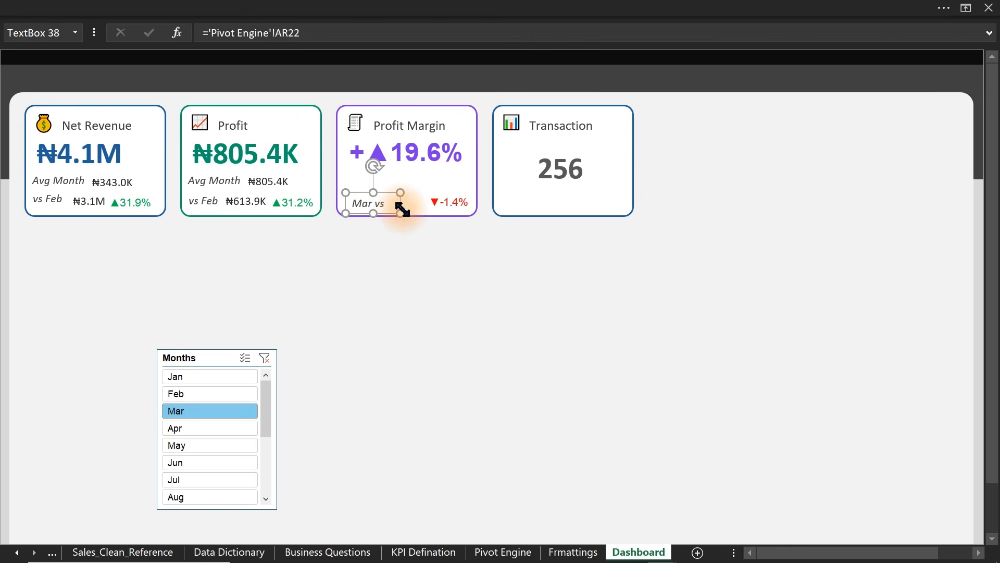
pyautogui.moveTo(401, 205)
pyautogui.mouseDown()
pyautogui.moveTo(423, 212)
pyautogui.moveTo(391, 199)
pyautogui.mouseUp()
# - Filter the dashboard to Apr and nudge the Profit Margin card's change indicator slightly to the left
pyautogui.click(207, 427)
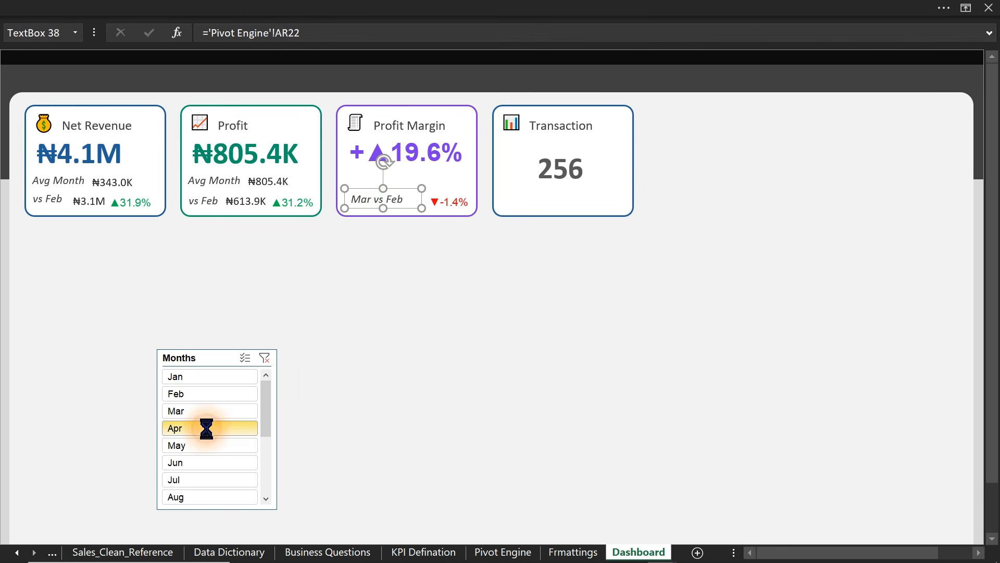
pyautogui.doubleClick(453, 202)
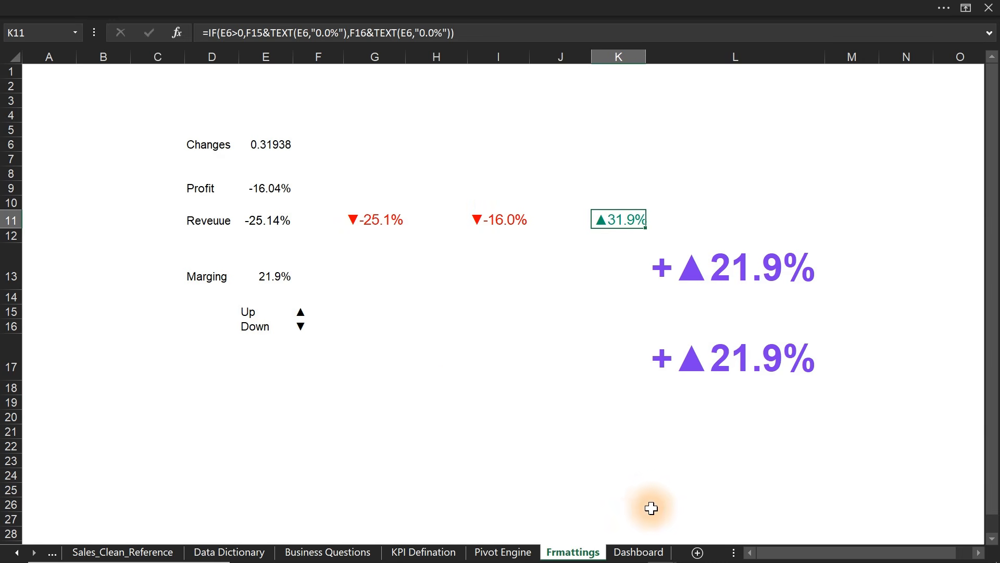
pyautogui.click(636, 551)
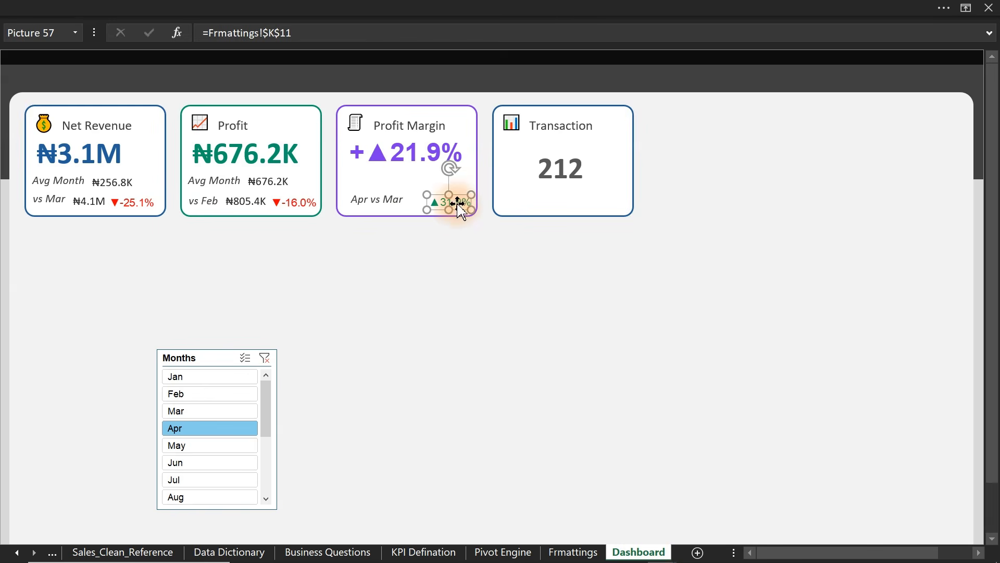
pyautogui.moveTo(455, 202); pyautogui.dragTo(450, 202)
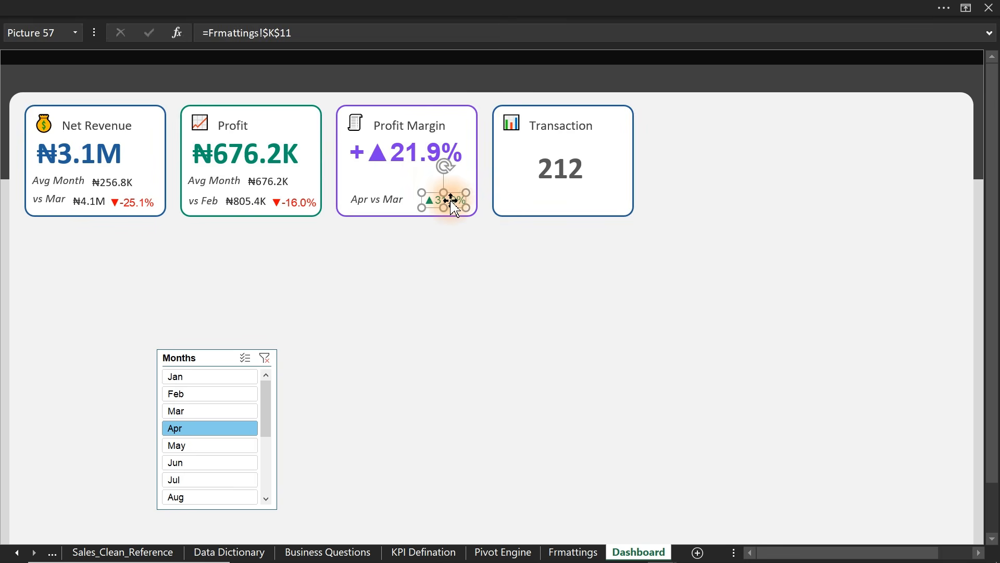
# - Move the Months slicer up to the empty area beside the Transaction card
pyautogui.click(551, 410)
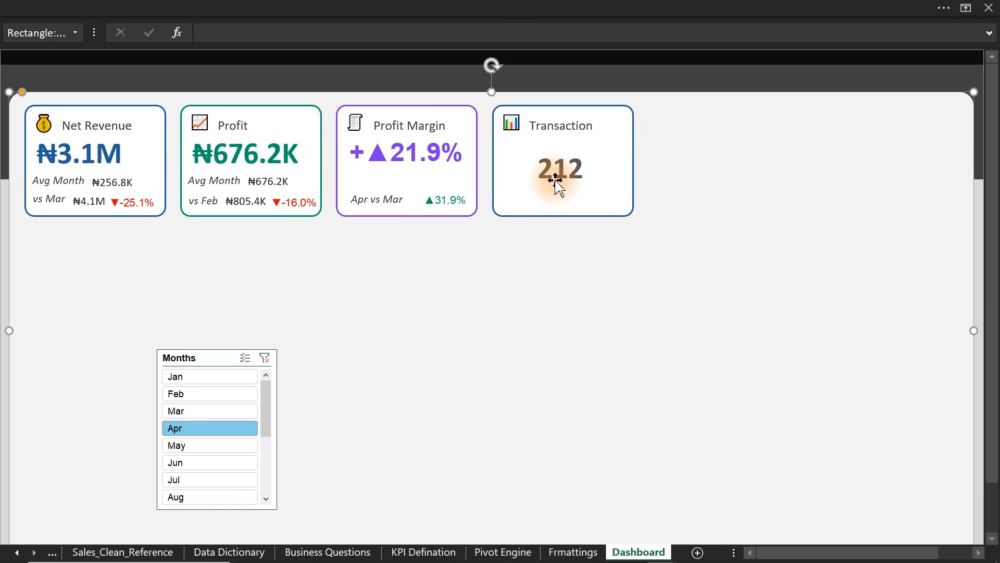
pyautogui.click(219, 363)
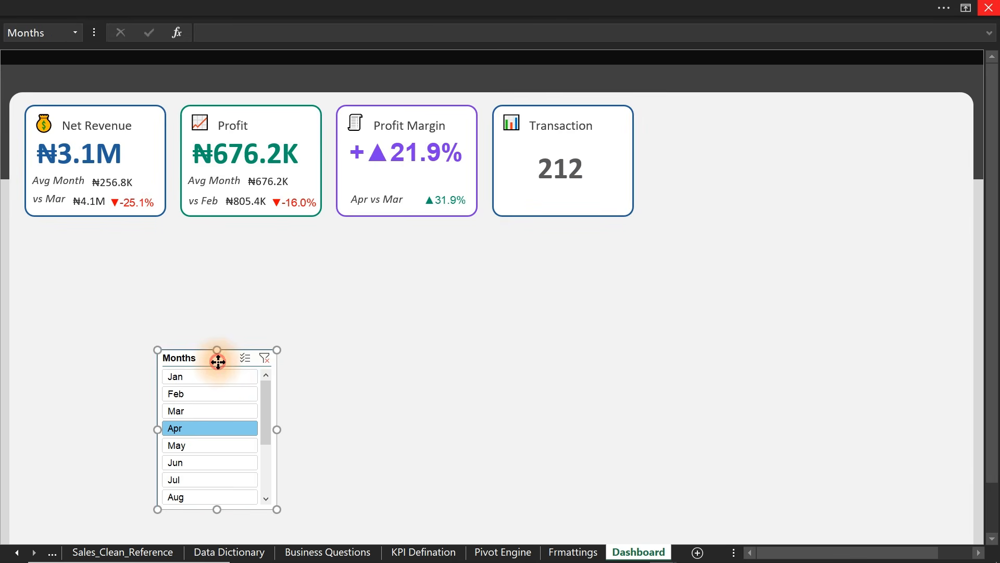
pyautogui.moveTo(218, 362); pyautogui.dragTo(803, 149)
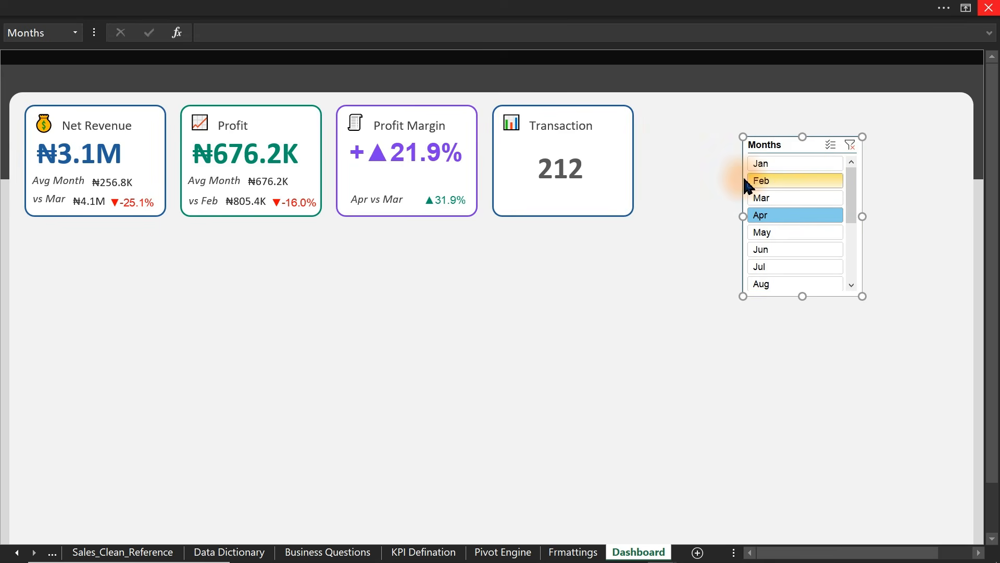
# - Duplicate the Transaction card's rectangle below the Net Revenue card, widen it to span the first two cards, and make it taller
pyautogui.click(611, 217)
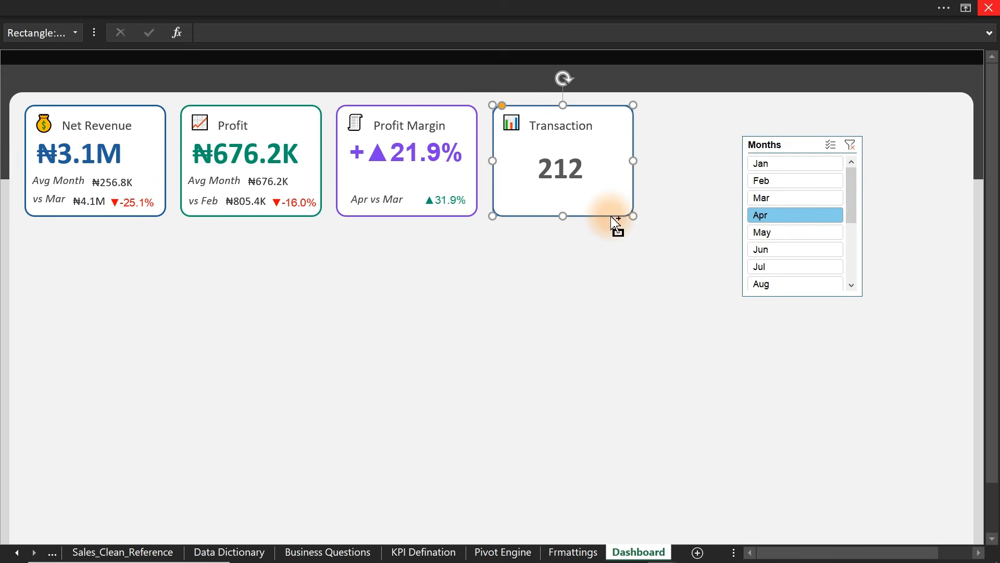
pyautogui.moveTo(615, 223); pyautogui.dragTo(117, 294)
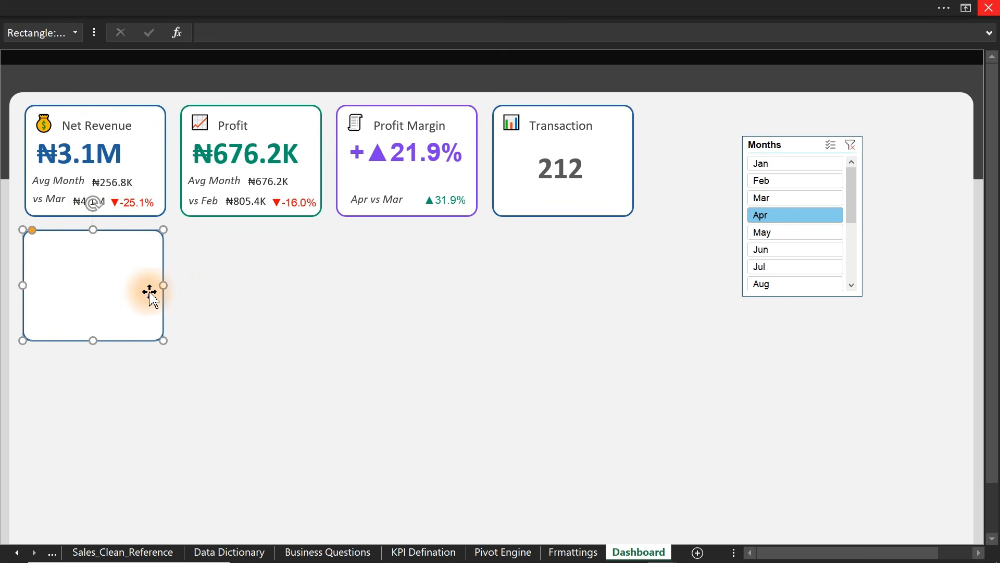
pyautogui.moveTo(163, 282); pyautogui.dragTo(328, 287)
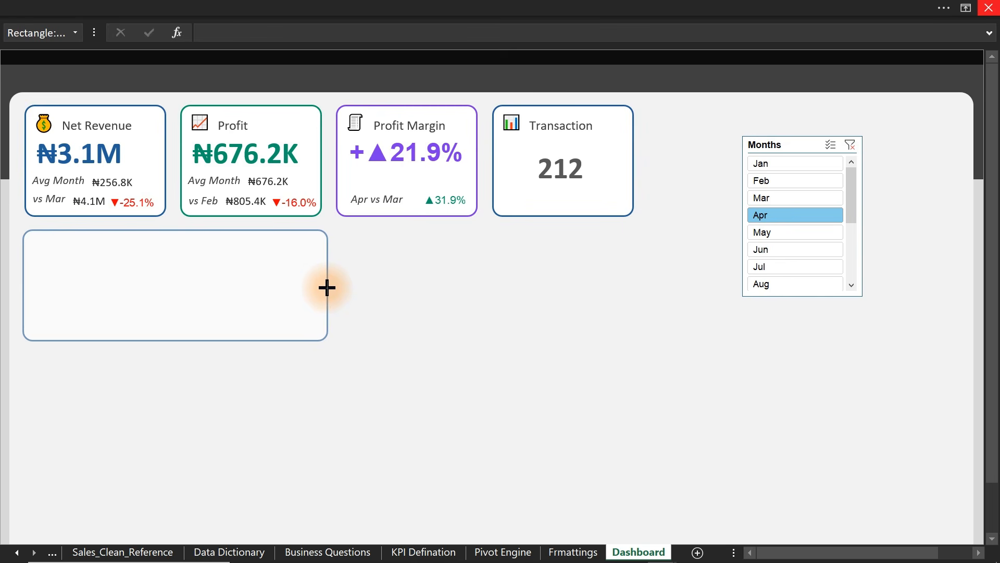
pyautogui.moveTo(326, 287); pyautogui.dragTo(328, 287)
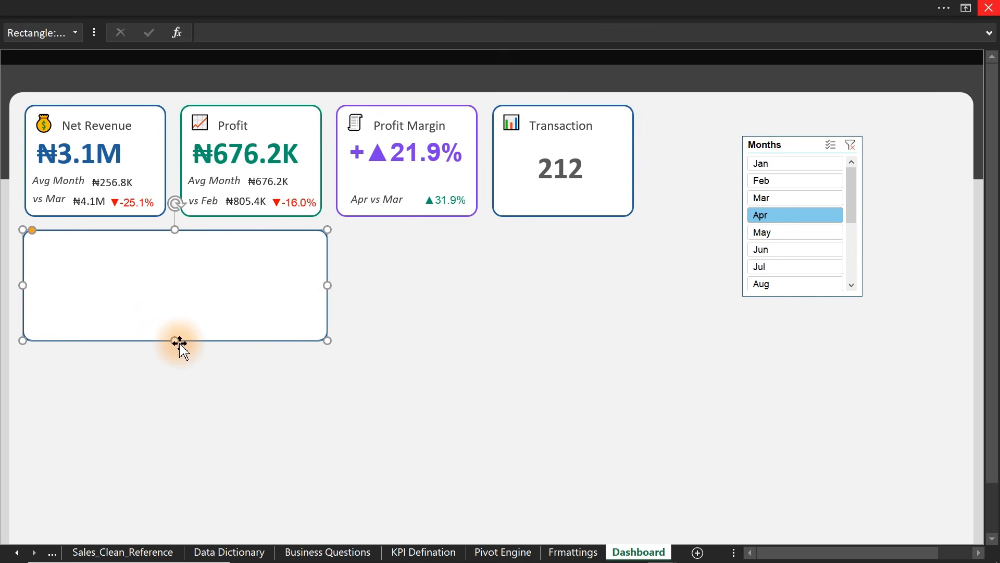
pyautogui.moveTo(176, 342); pyautogui.dragTo(172, 395)
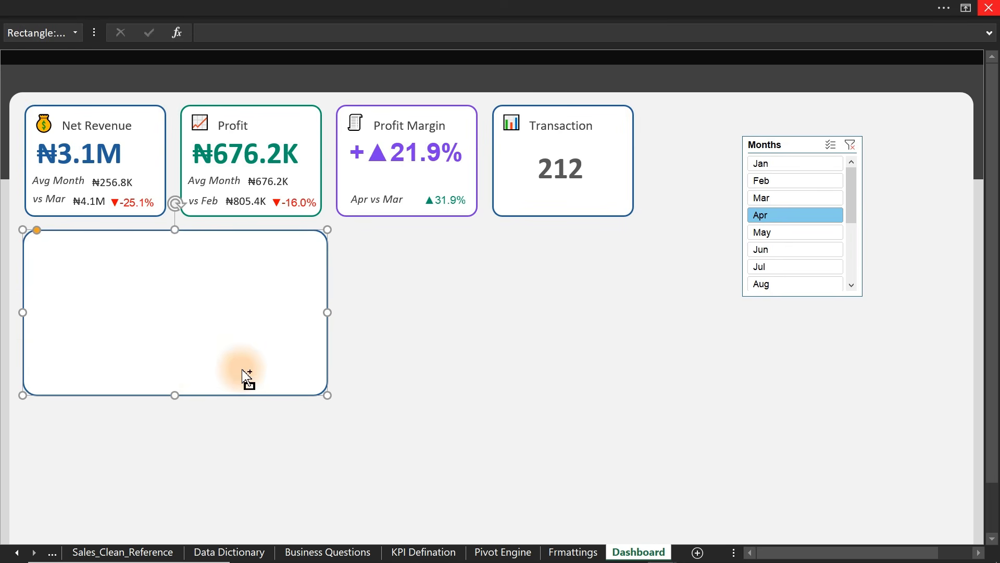
# - Remove the outline of the new large card and apply a solid white fill
pyautogui.doubleClick(247, 374)
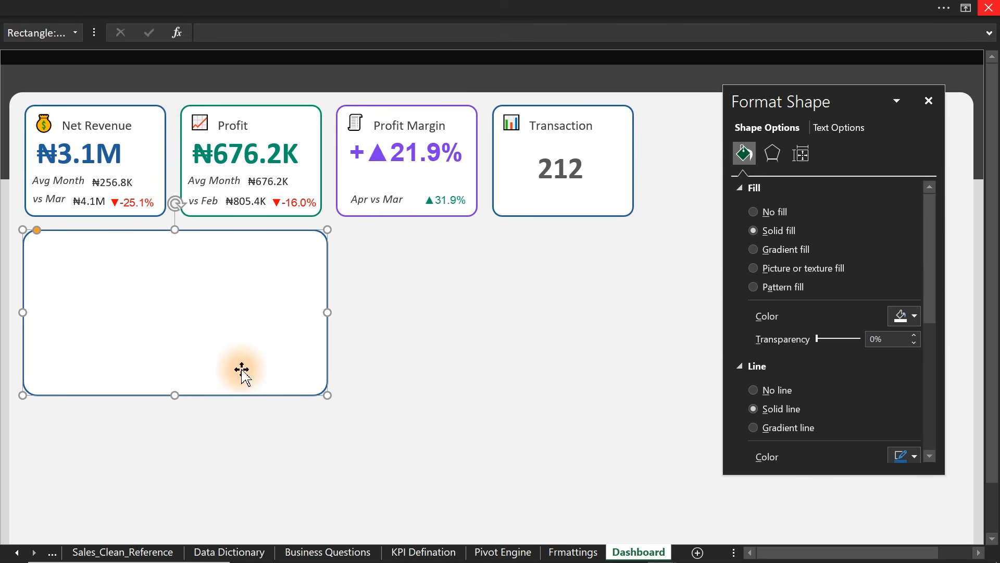
pyautogui.click(755, 391)
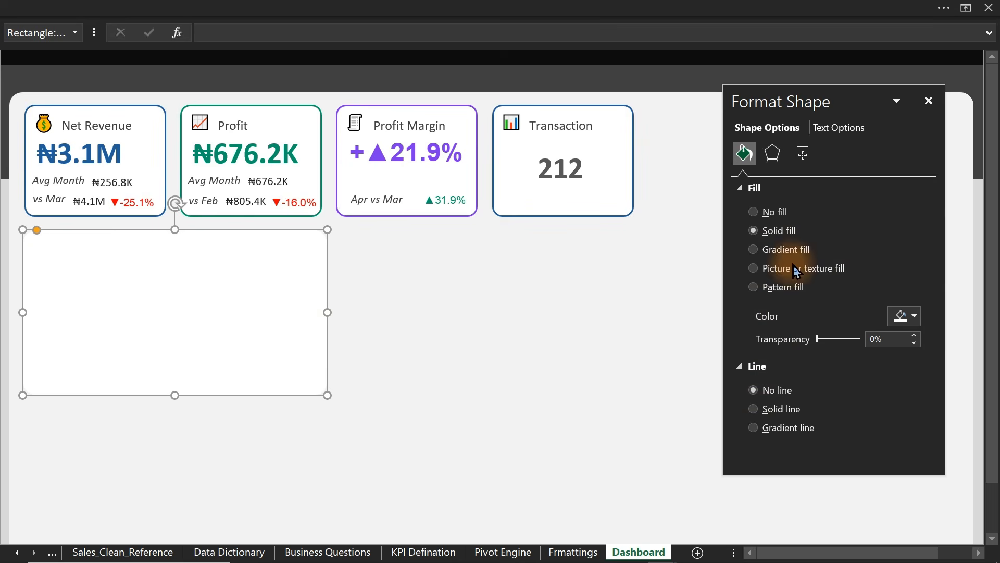
pyautogui.click(907, 315)
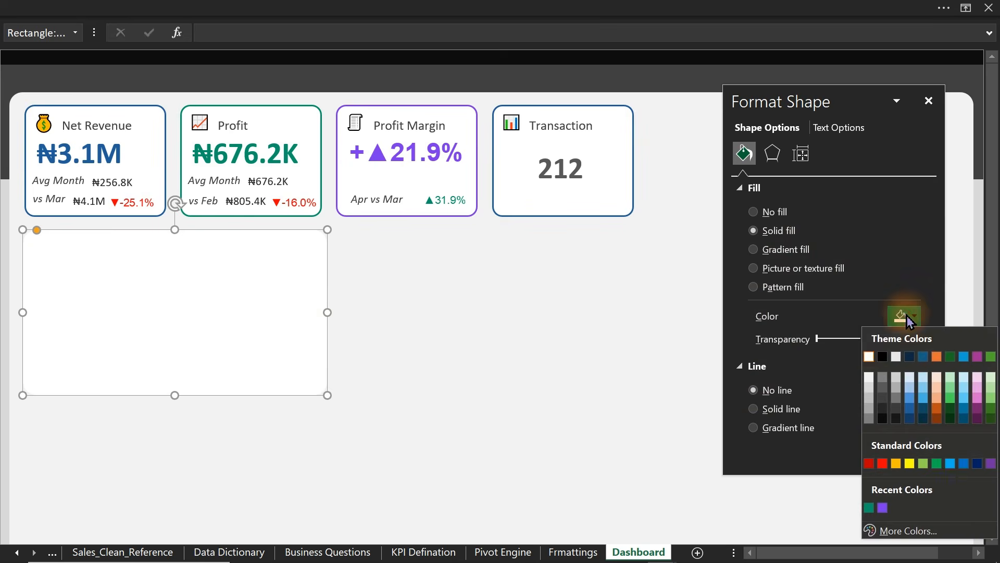
pyautogui.click(869, 355)
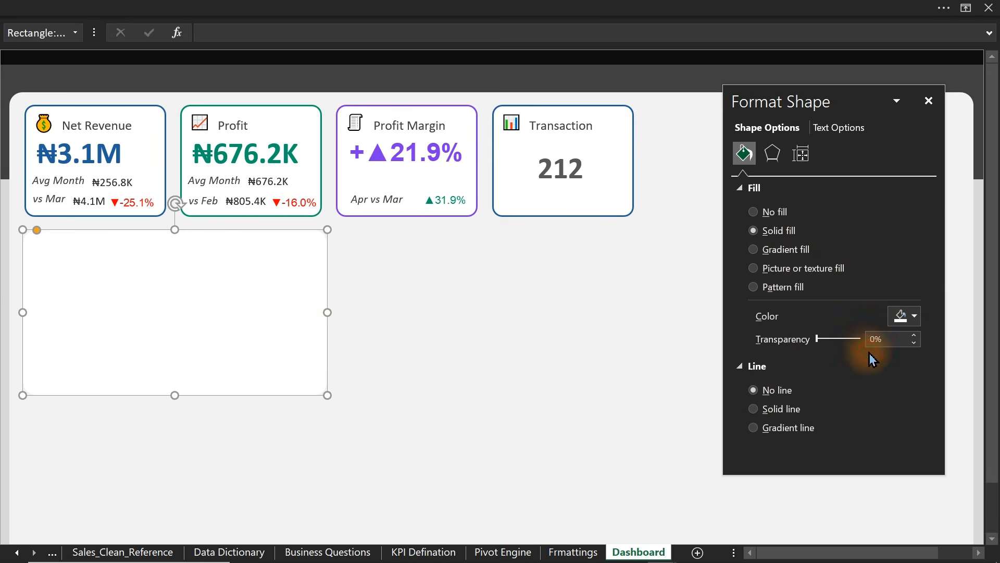
pyautogui.click(1, 322)
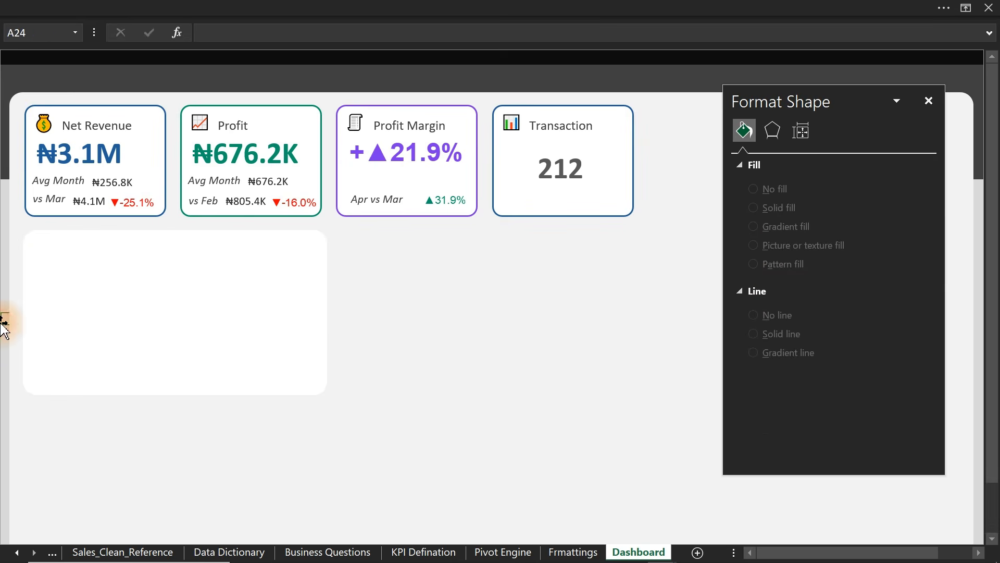
# - Give the large card a solid 1 pt outline in light gray
pyautogui.click(206, 332)
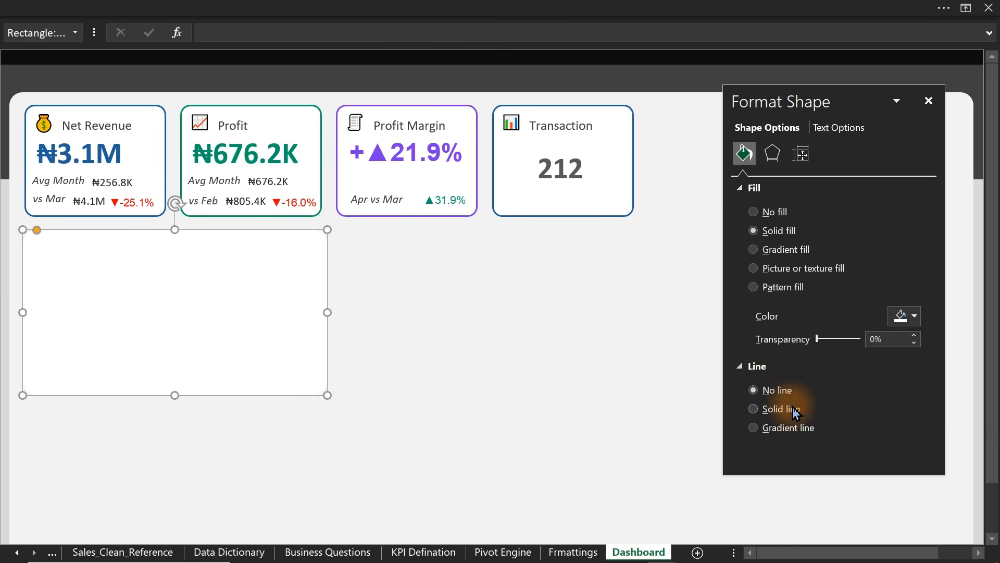
pyautogui.click(781, 409)
pyautogui.moveTo(933, 268); pyautogui.dragTo(933, 354)
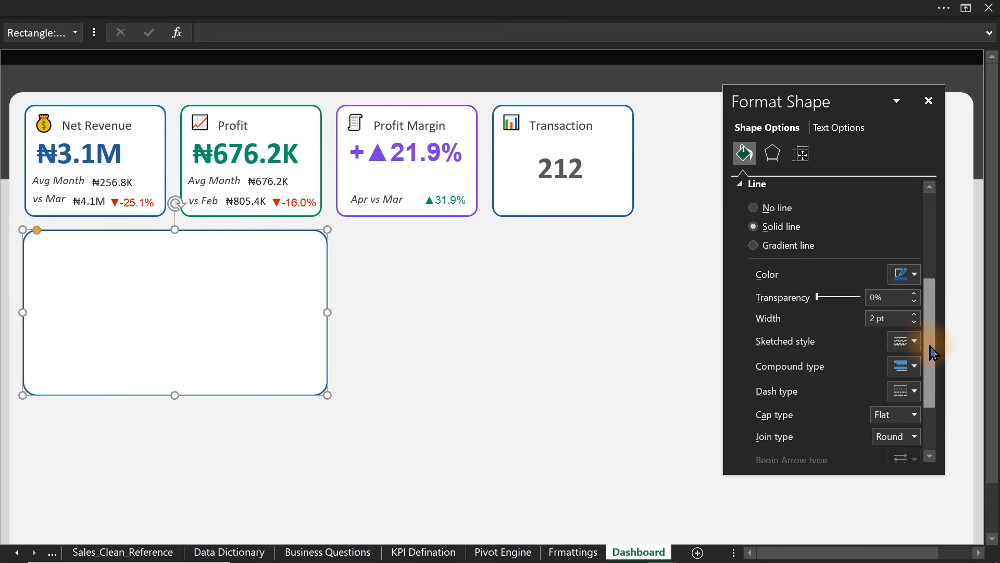
pyautogui.click(914, 312)
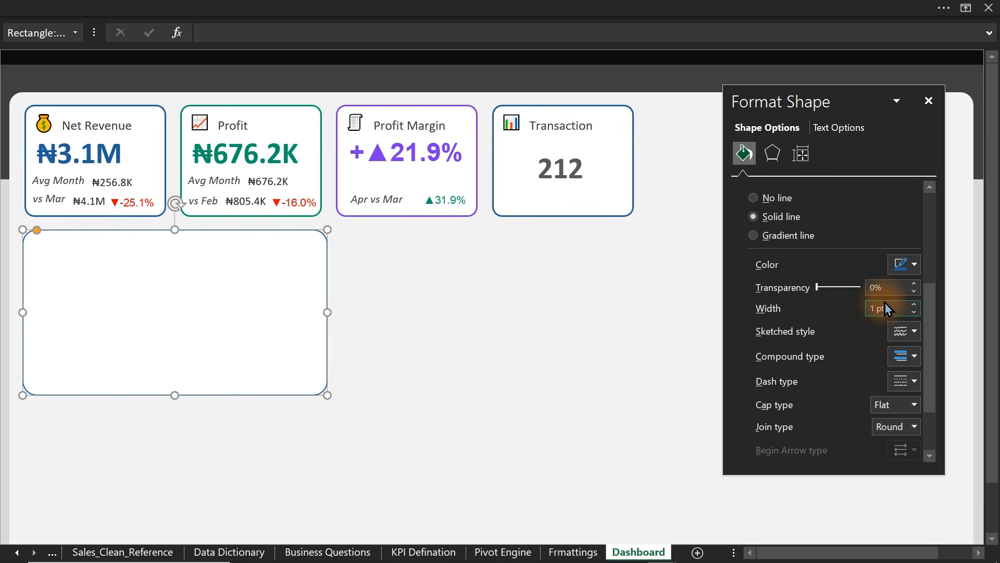
pyautogui.click(914, 265)
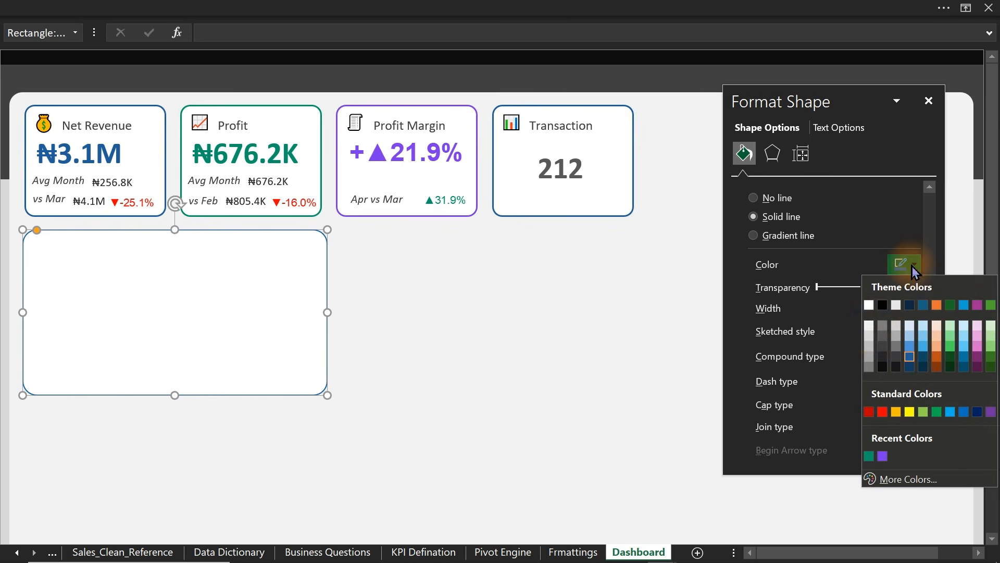
pyautogui.click(871, 338)
pyautogui.click(4, 358)
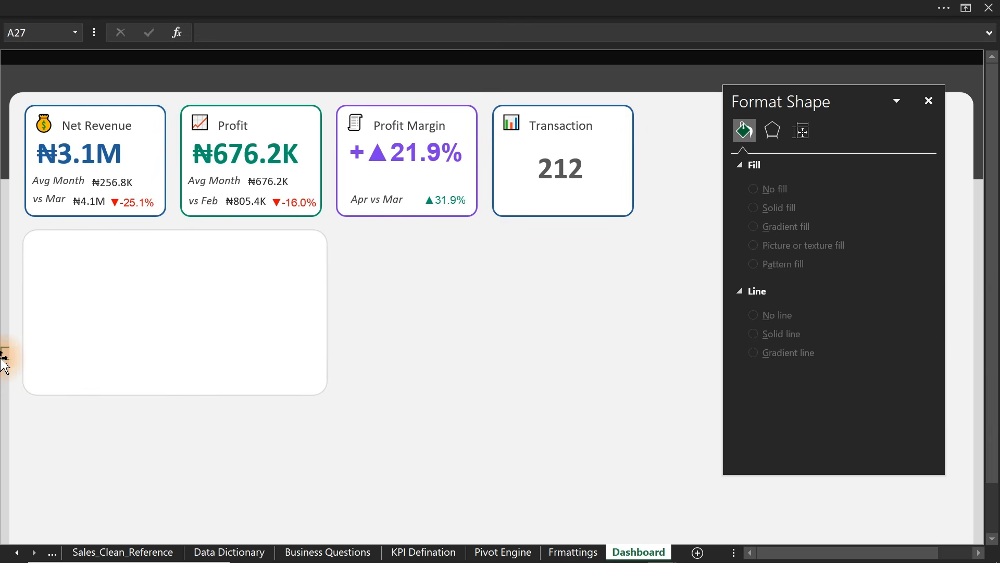
# - Try a very light gray fill on the large card, and return the fill to white
pyautogui.click(131, 361)
pyautogui.click(909, 319)
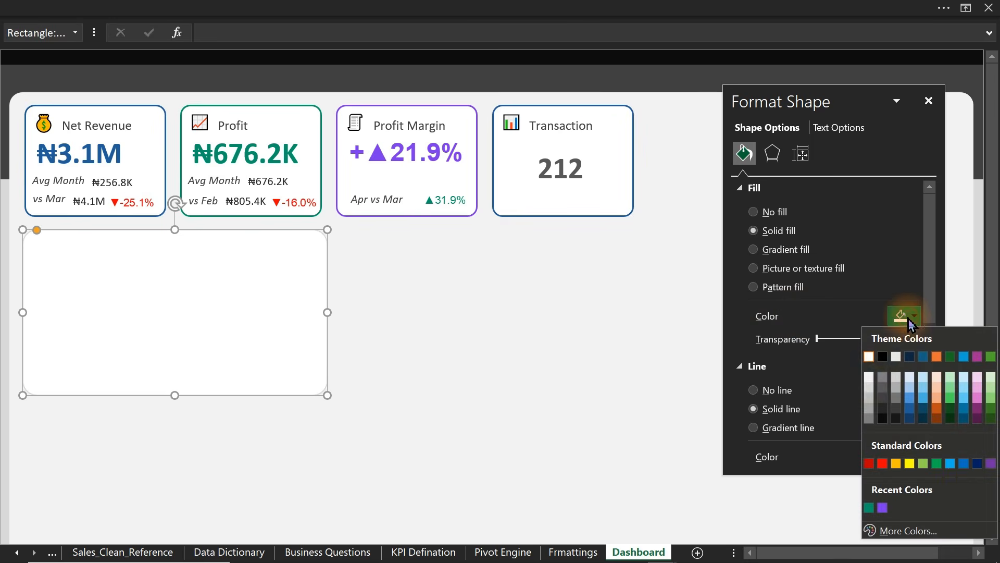
pyautogui.click(869, 375)
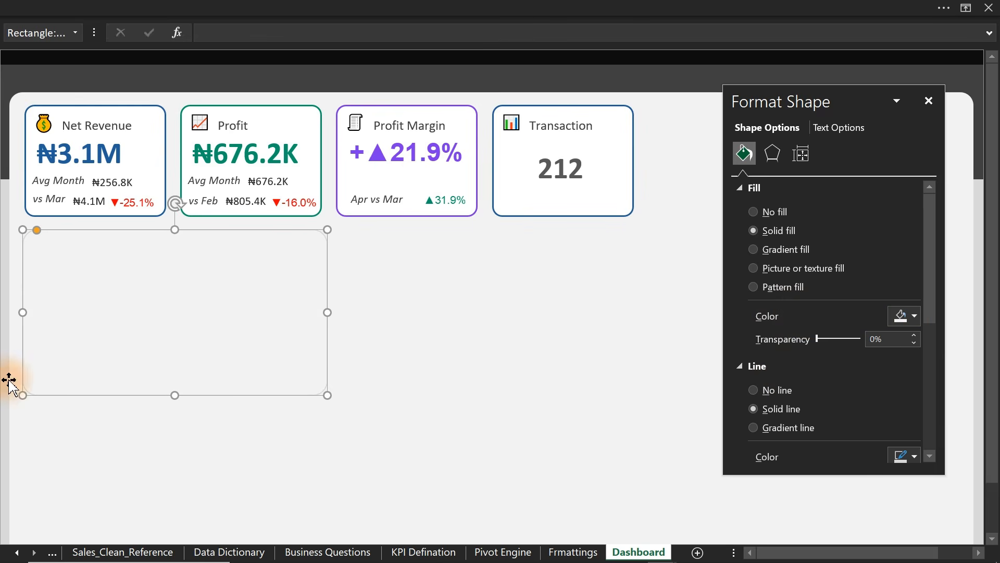
pyautogui.click(909, 316)
pyautogui.click(873, 356)
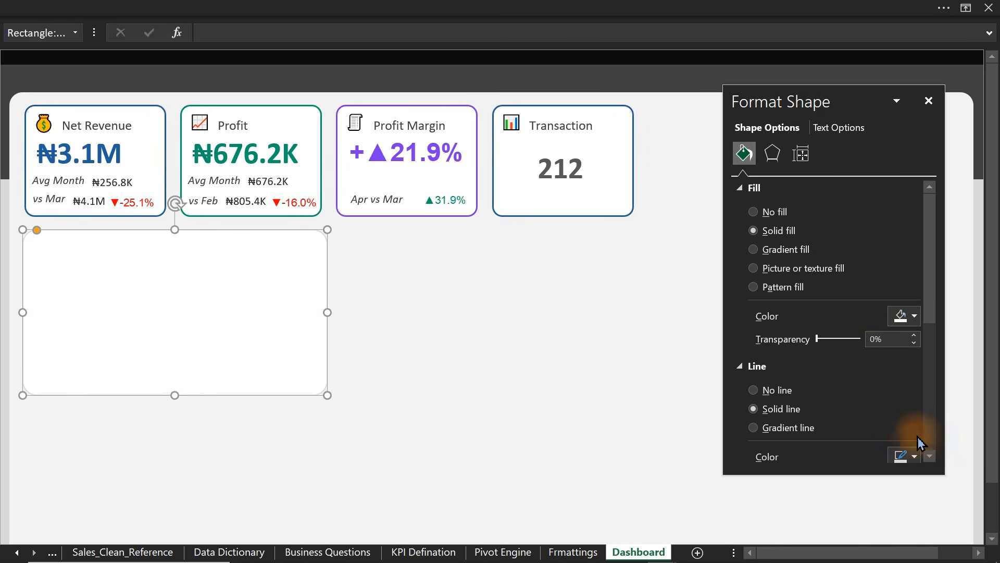
# - Change the large card's outline color to the lightest gray, matching the dashboard background
pyautogui.click(916, 454)
pyautogui.click(869, 282)
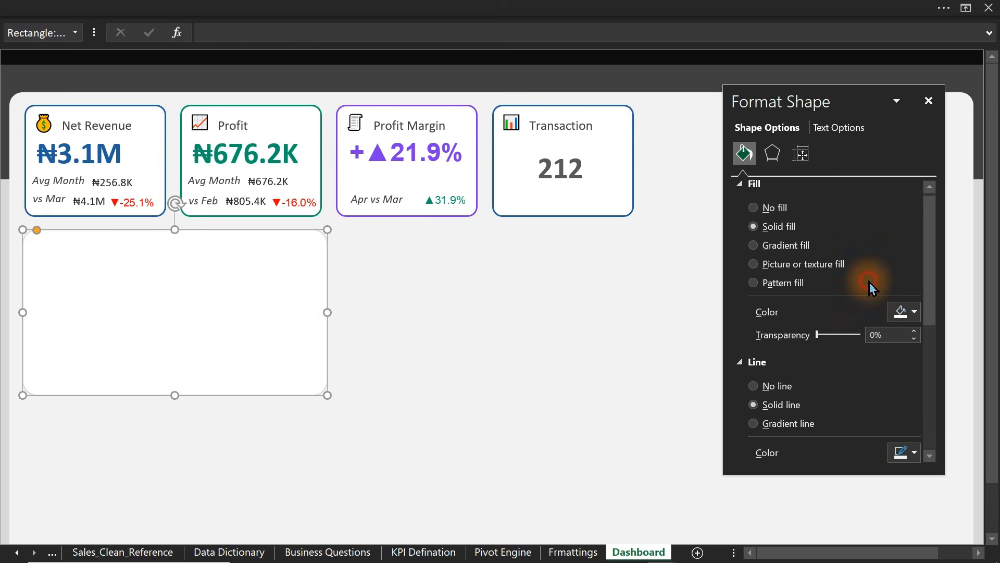
pyautogui.click(3, 440)
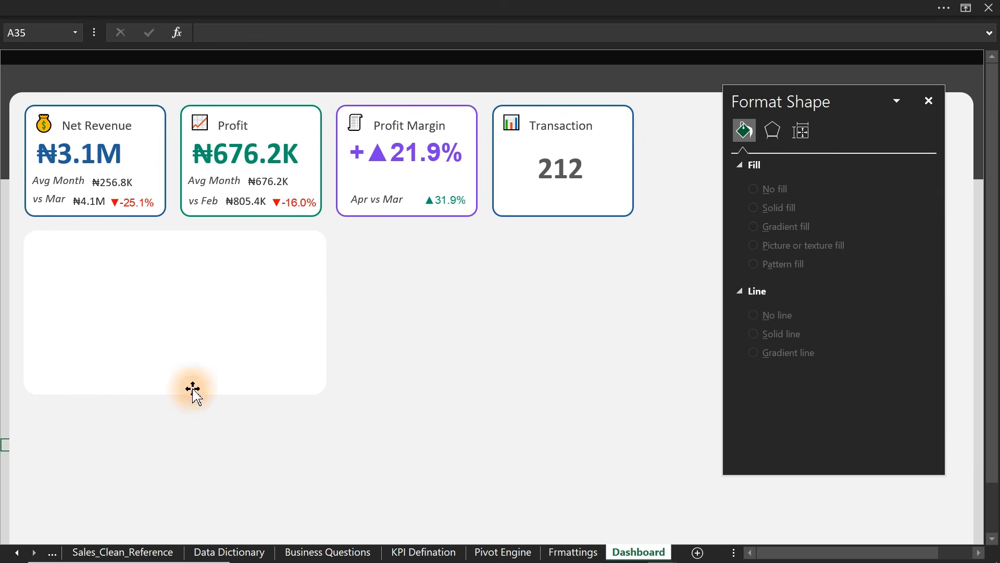
# - Review the highlighted questions and their suggested visuals on the Business Questions sheet with the Format Shape pane closed
pyautogui.click(226, 382)
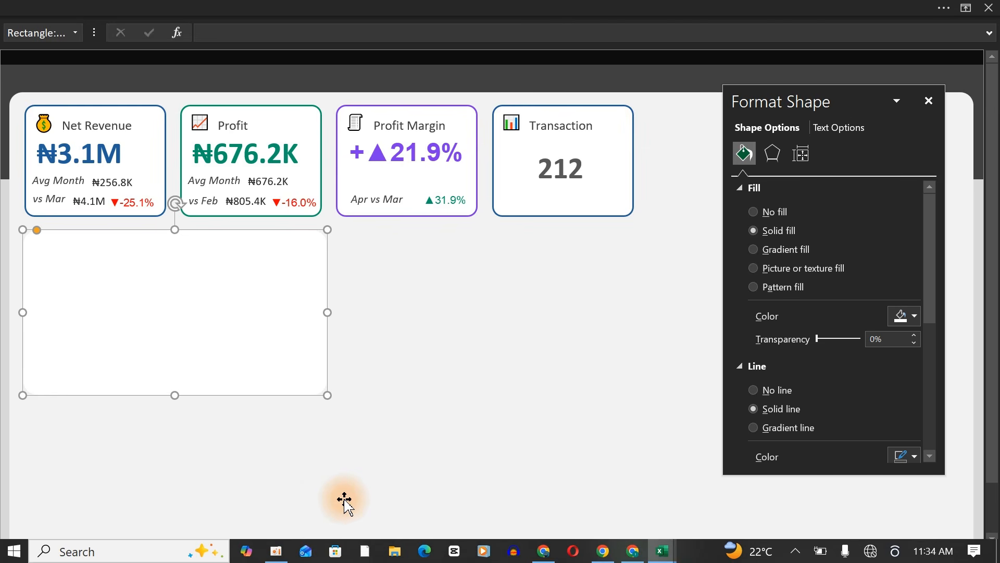
pyautogui.click(325, 552)
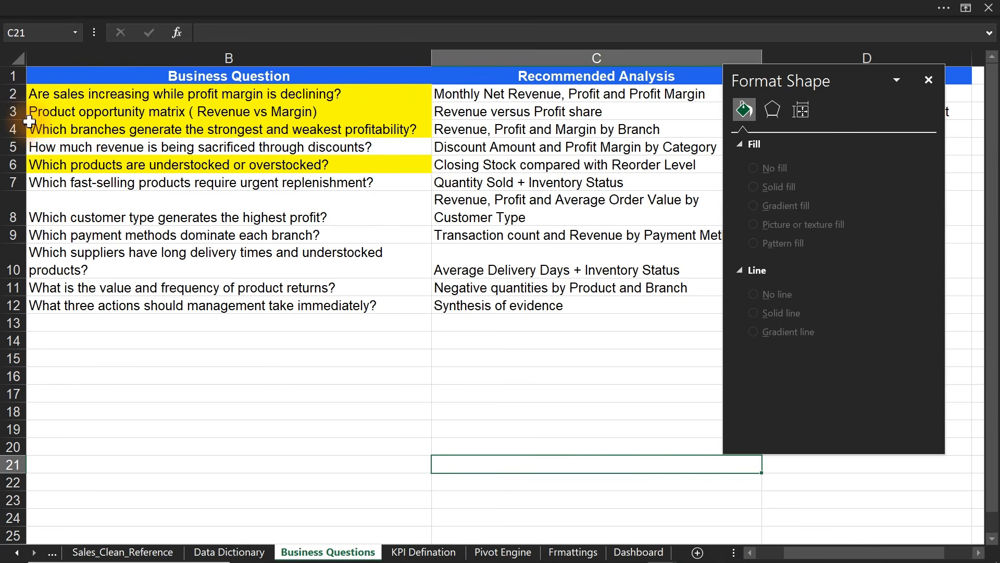
pyautogui.click(928, 80)
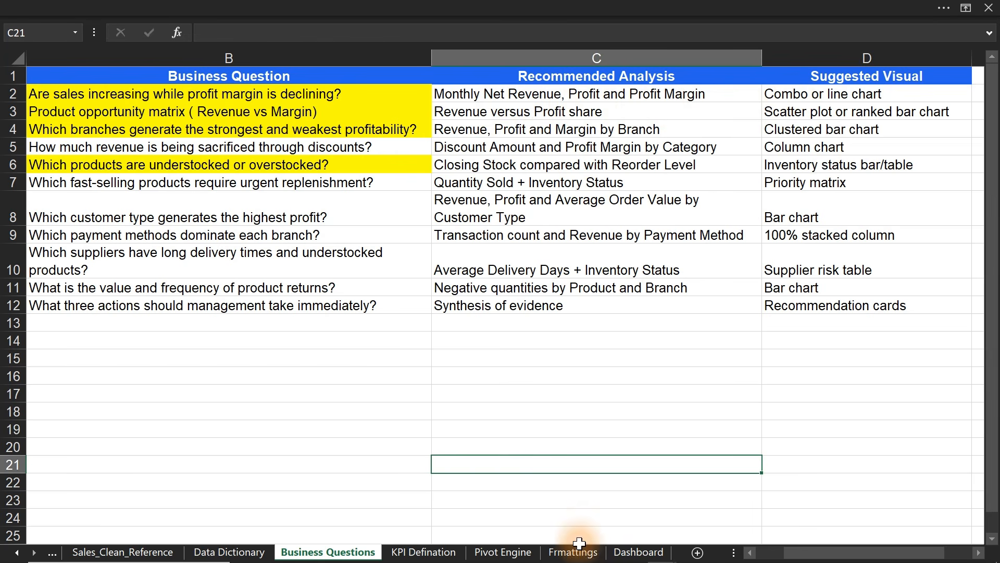
# - Copy the monthly Net Revenue and Profit PivotTable AM6:AO18 on the Pivot Engine sheet and paste it at BA5
pyautogui.click(534, 552)
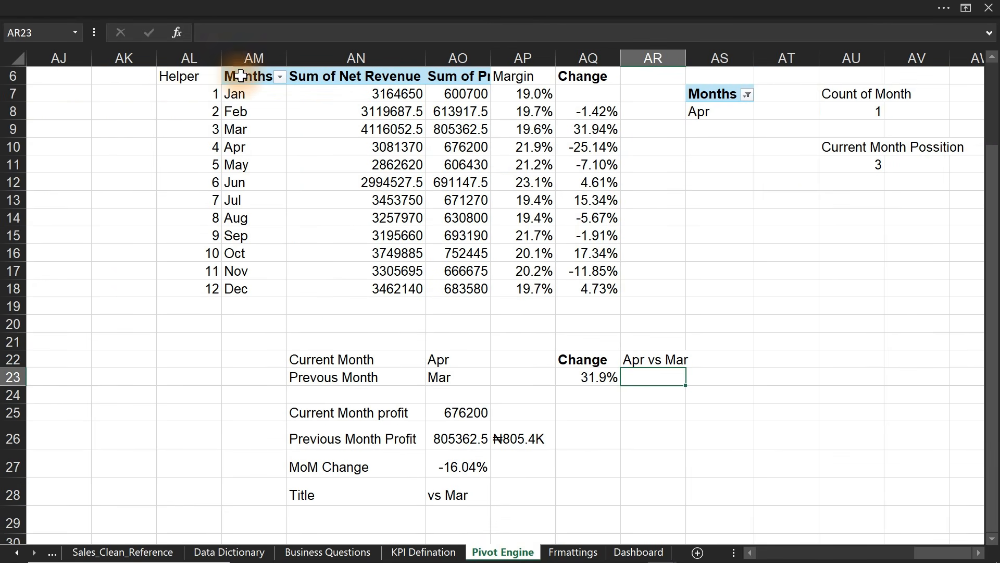
pyautogui.moveTo(230, 78); pyautogui.dragTo(473, 255)
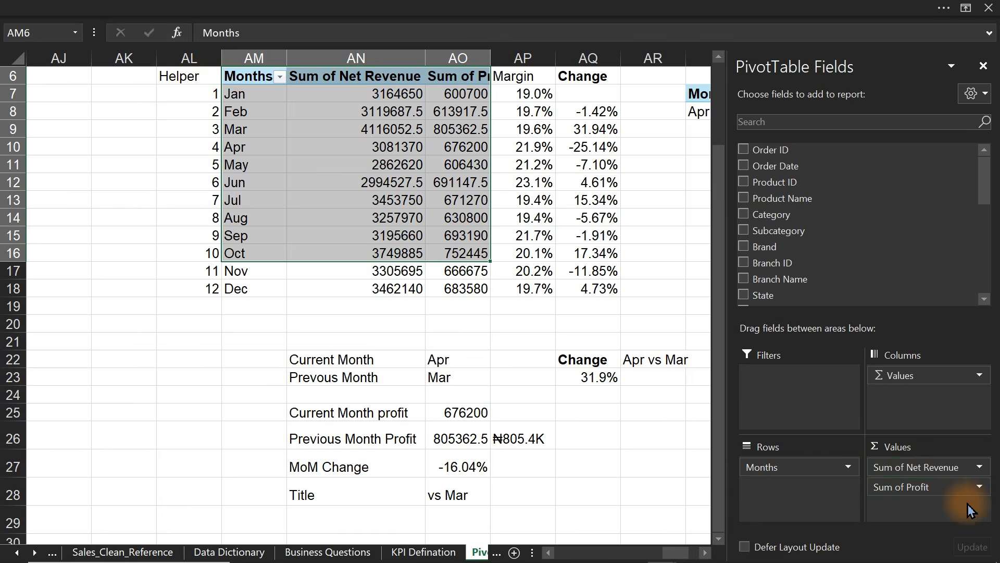
pyautogui.click(581, 324)
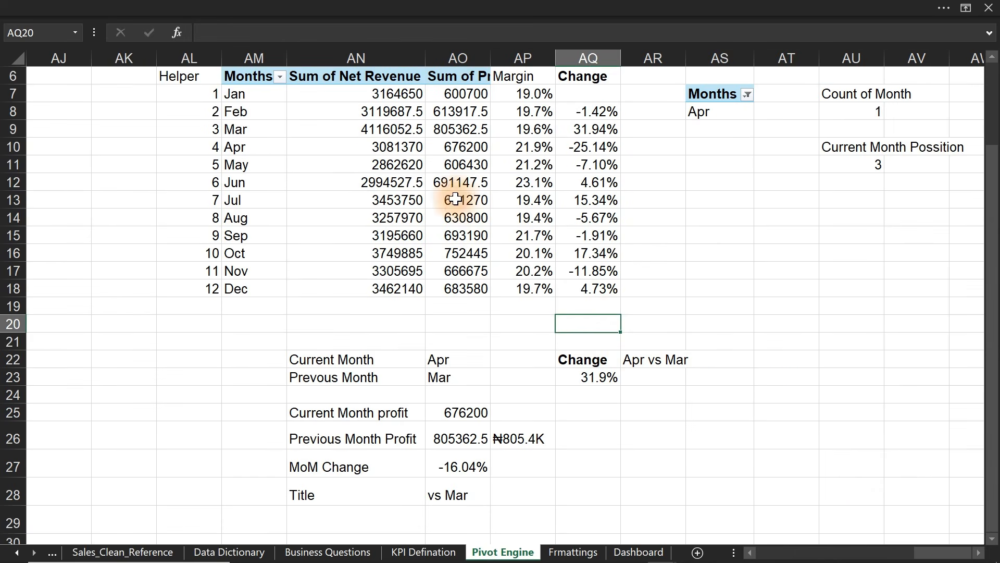
pyautogui.moveTo(953, 553)
pyautogui.mouseDown()
pyautogui.moveTo(866, 560)
pyautogui.moveTo(956, 542)
pyautogui.mouseUp()
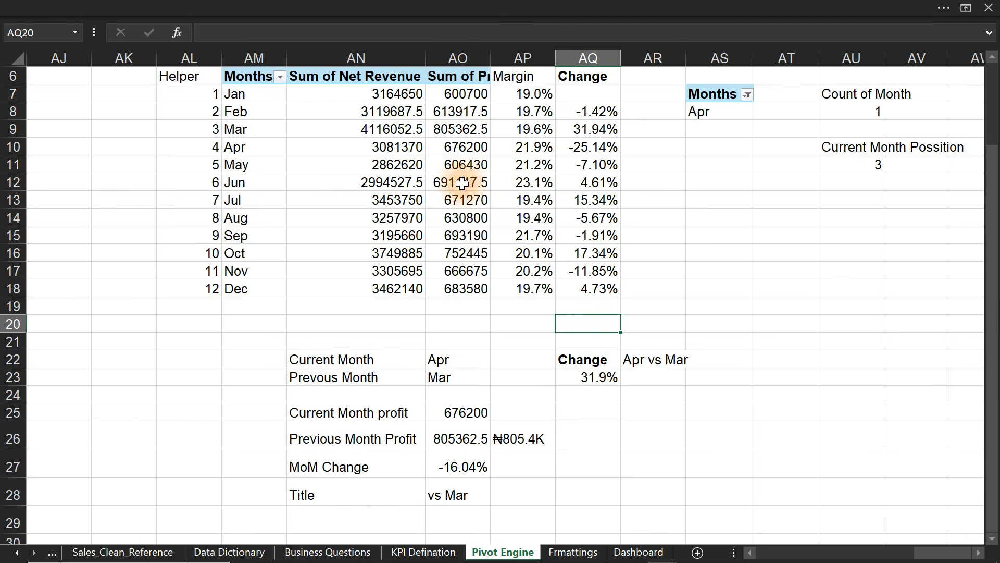
pyautogui.moveTo(259, 76); pyautogui.dragTo(463, 287)
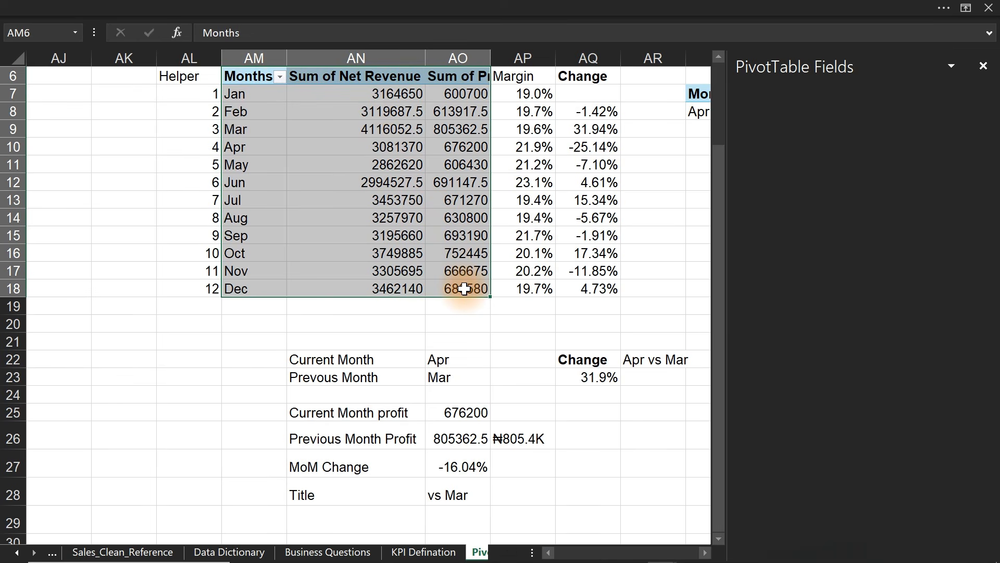
pyautogui.hotkey('ctrl', 'c')
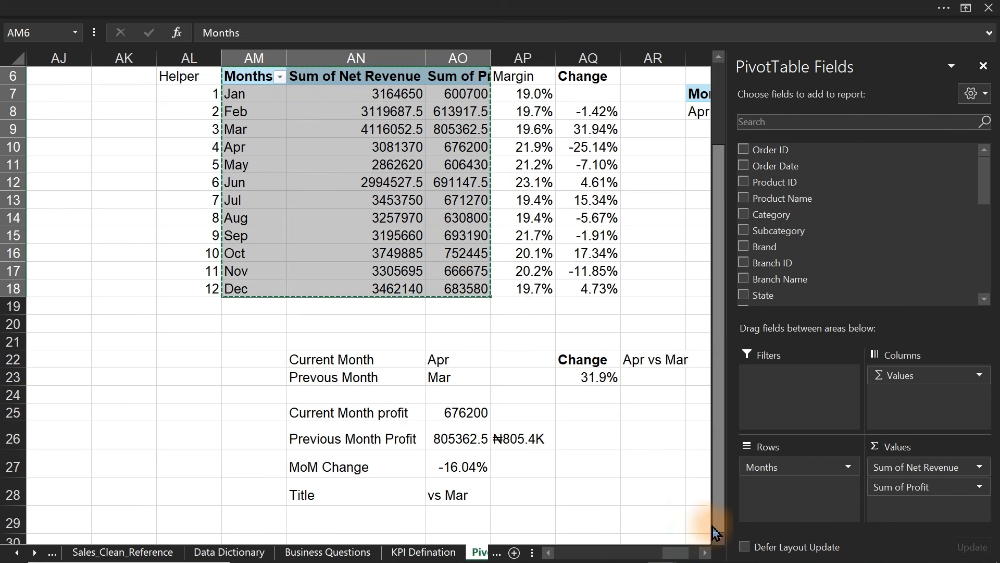
pyautogui.click(705, 552)
pyautogui.click(704, 552)
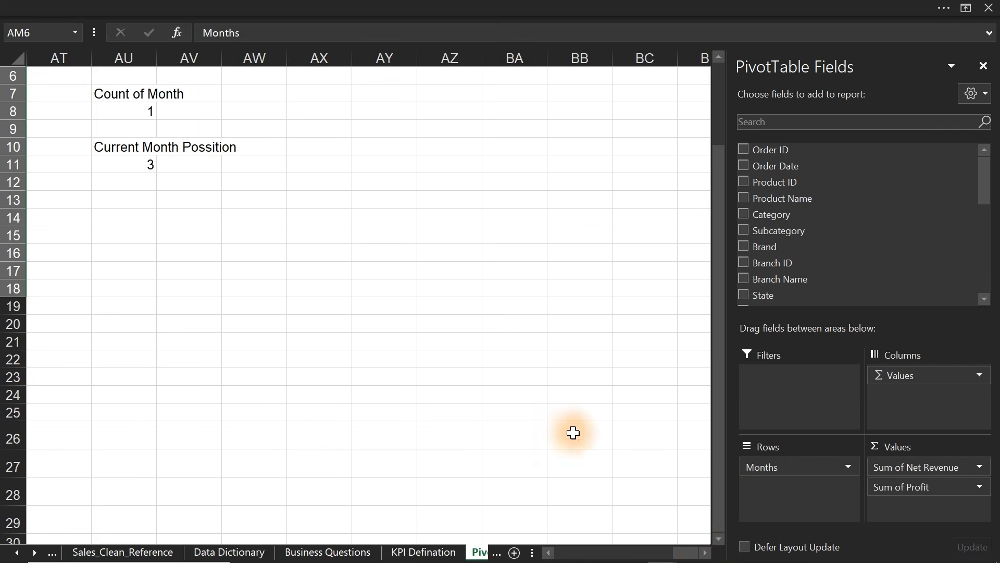
pyautogui.click(528, 394)
pyautogui.moveTo(992, 239); pyautogui.dragTo(972, 67)
pyautogui.click(523, 149)
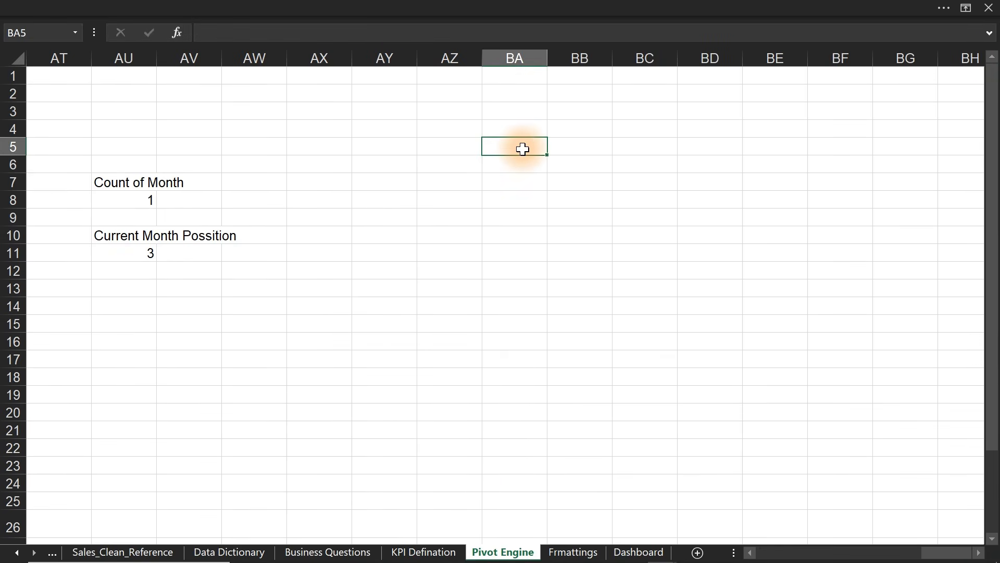
pyautogui.hotkey('ctrl', 'v')
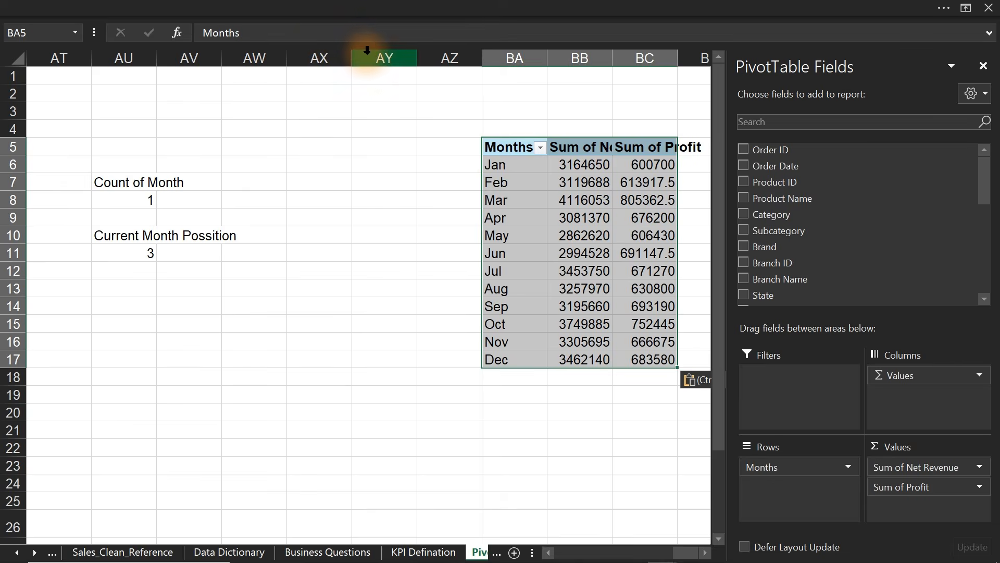
# - Fill the whole of column AY with dark navy blue as a divider before the pasted PivotTable
pyautogui.click(370, 52)
pyautogui.click(311, 8)
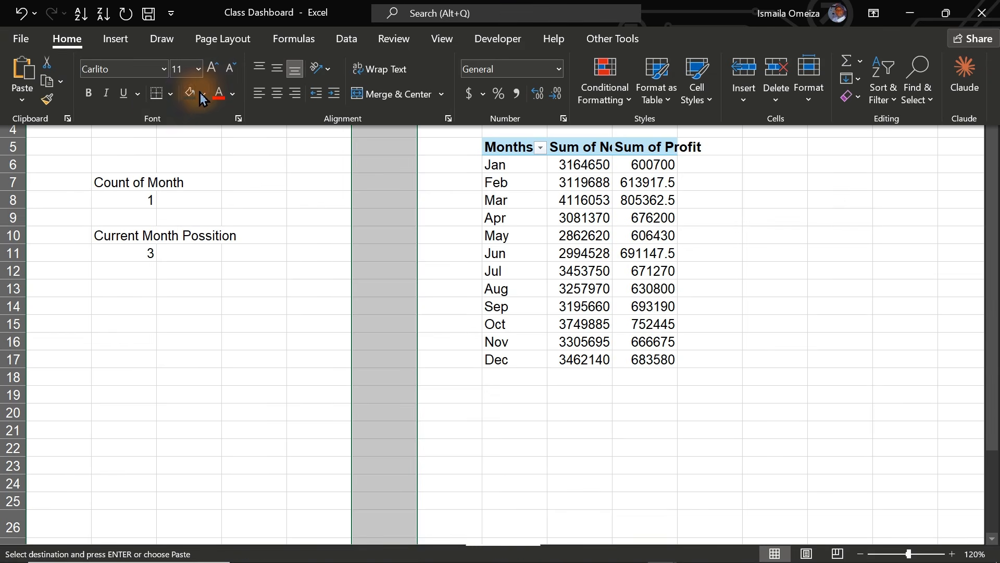
pyautogui.click(189, 94)
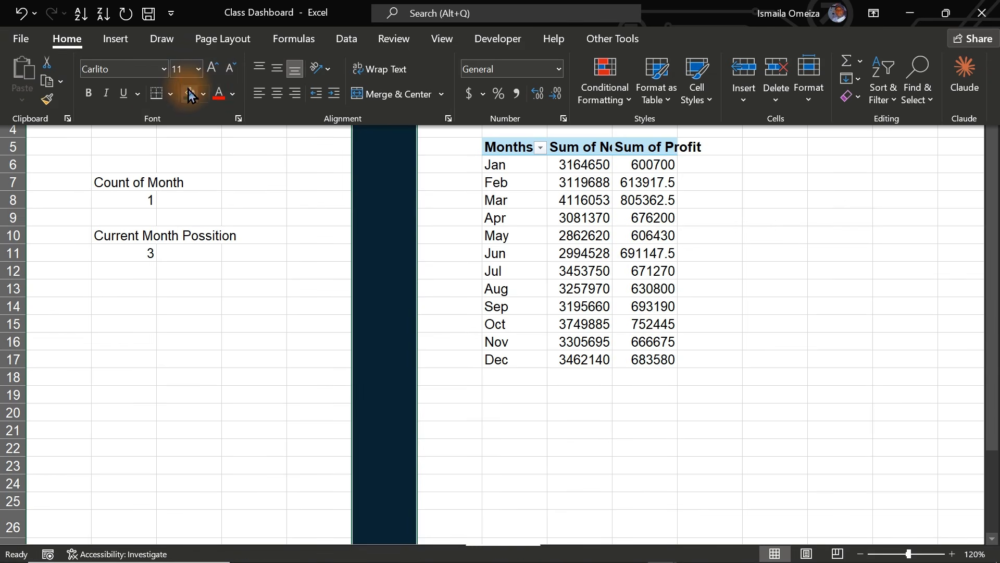
pyautogui.click(397, 183)
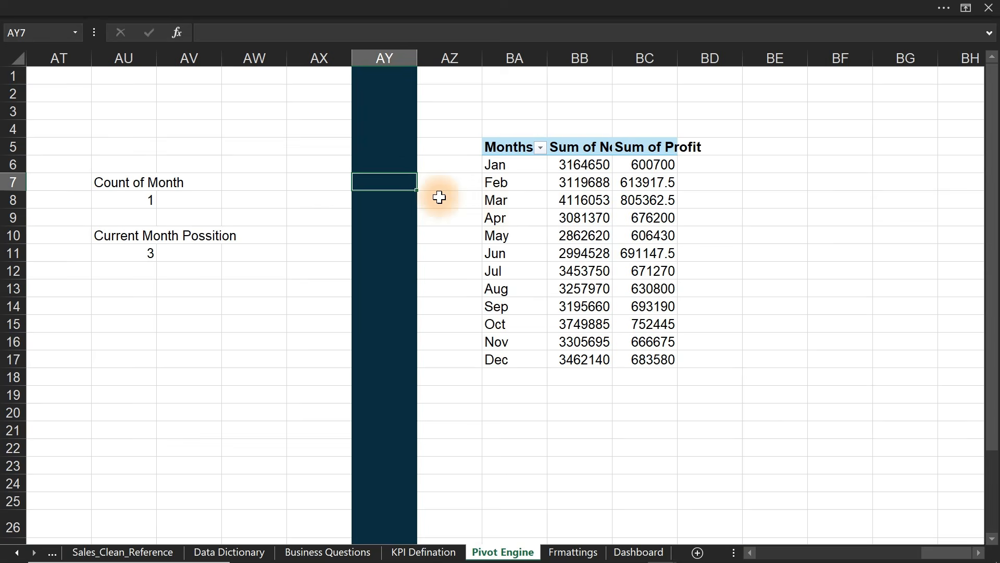
# - AutoFit the widths of columns BA to BC so the pasted PivotTable's headers fit
pyautogui.click(553, 222)
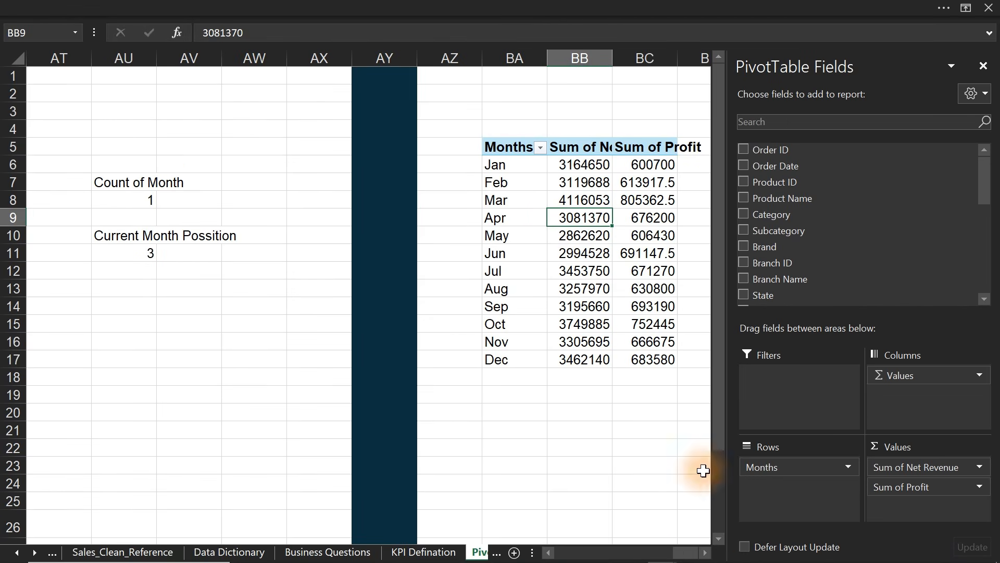
pyautogui.doubleClick(705, 552)
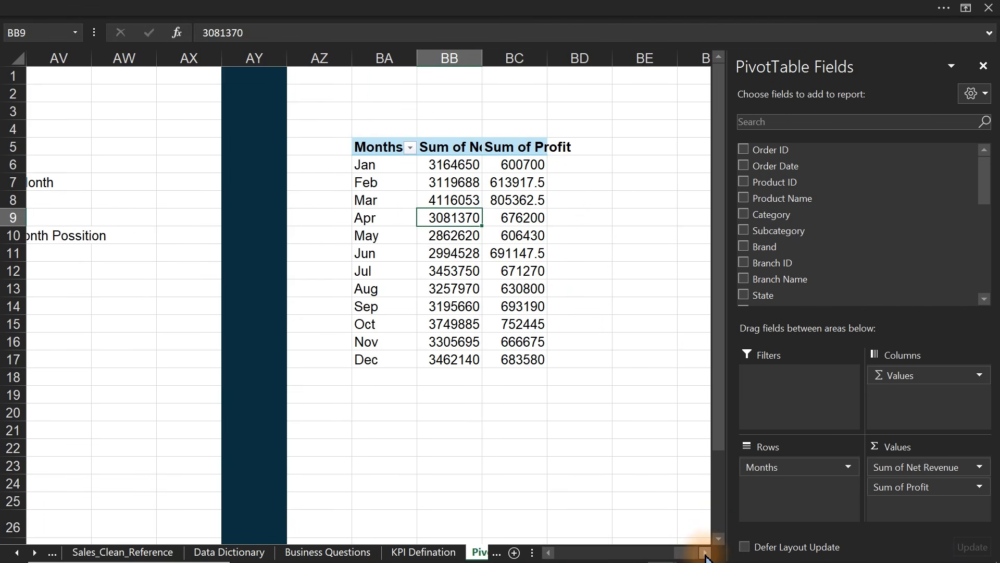
pyautogui.click(705, 552)
pyautogui.moveTo(320, 60); pyautogui.dragTo(450, 67)
pyautogui.doubleClick(417, 56)
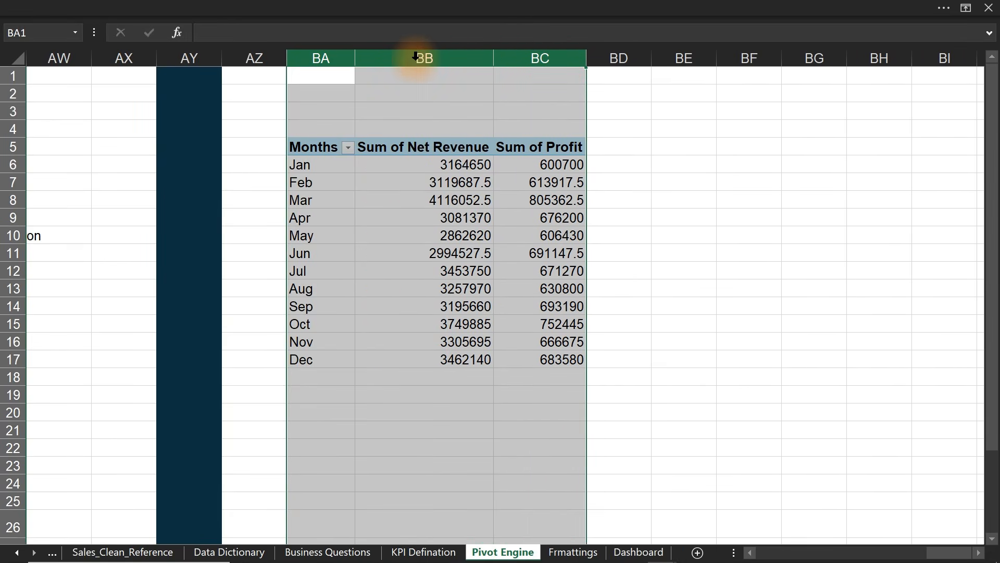
# - Examine the pasted PivotTable's available fields and the Profit Margin formula in D14
pyautogui.click(563, 178)
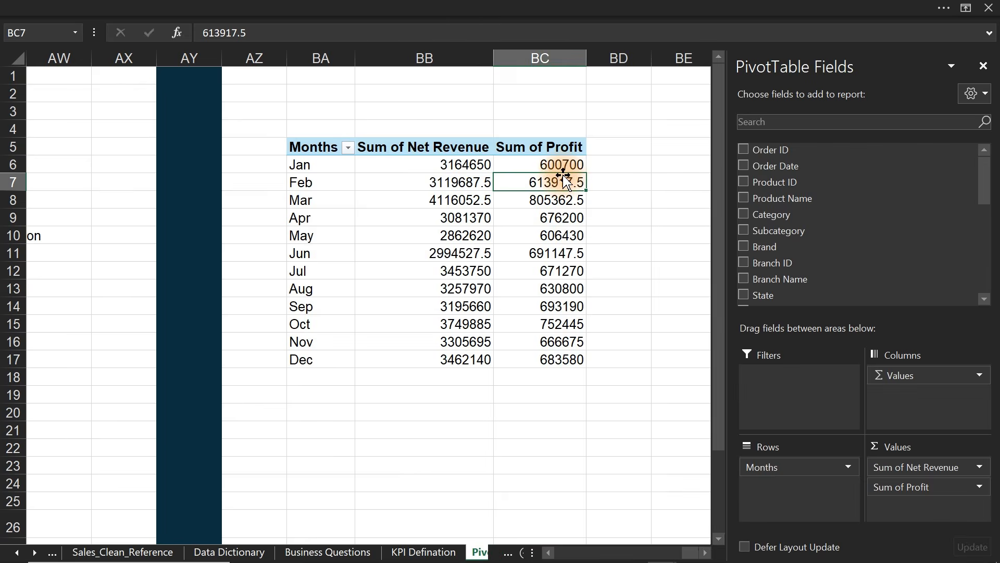
pyautogui.click(601, 168)
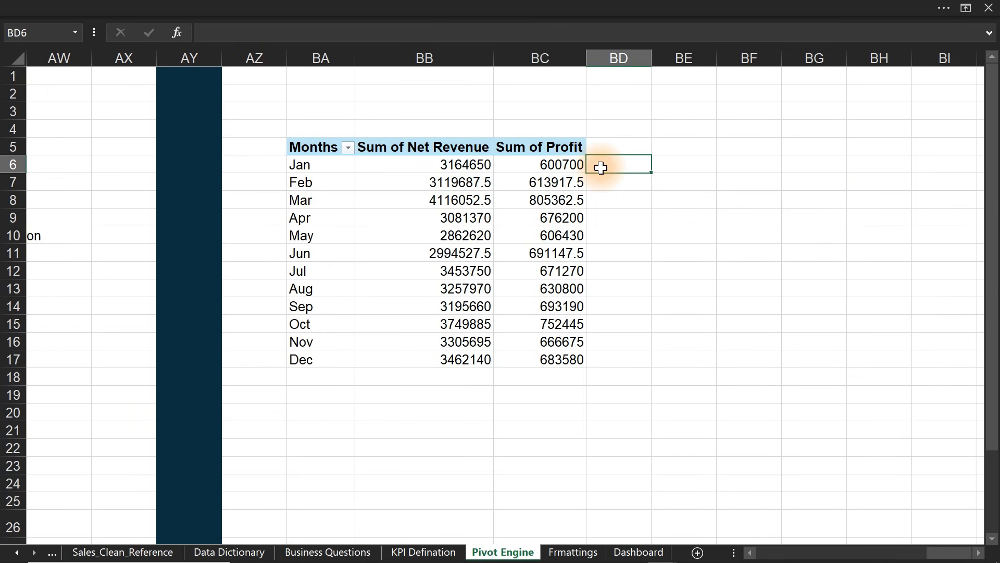
pyautogui.click(565, 179)
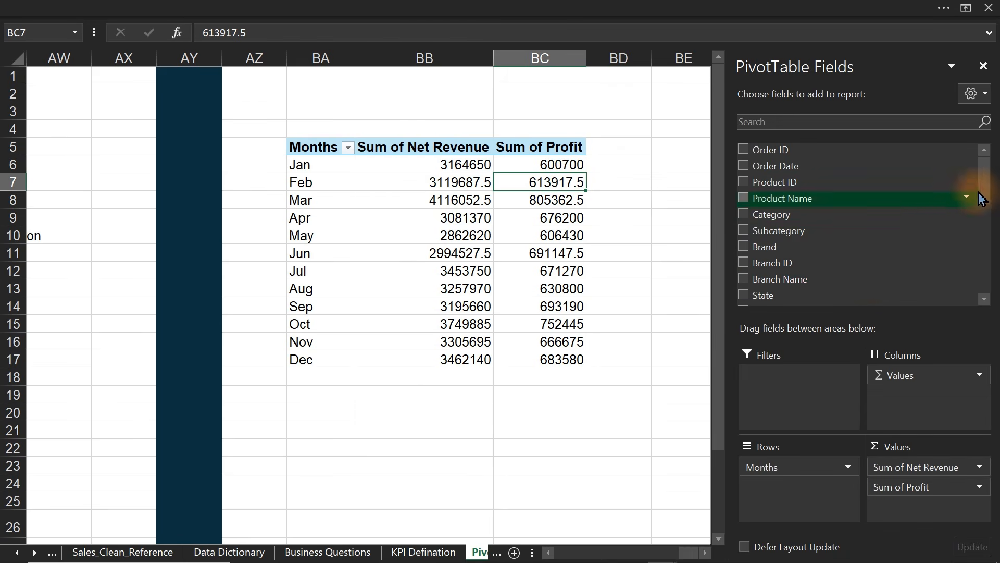
pyautogui.moveTo(982, 182); pyautogui.dragTo(984, 308)
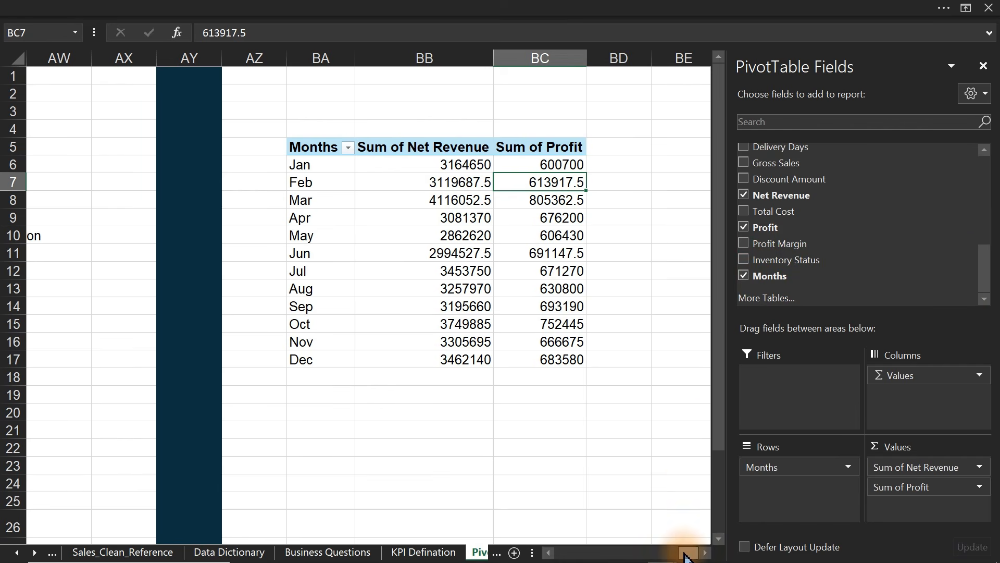
pyautogui.moveTo(688, 552); pyautogui.dragTo(537, 559)
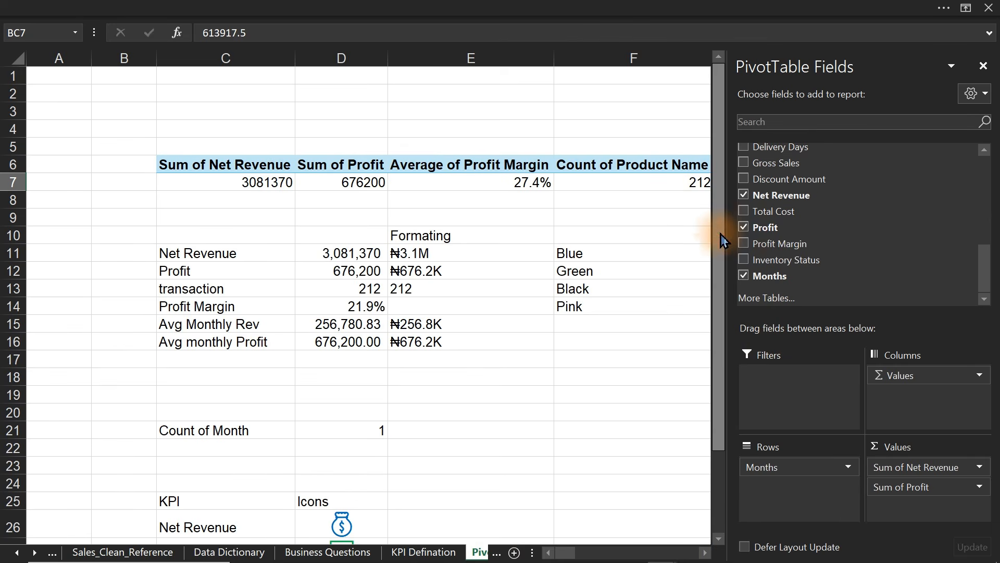
pyautogui.moveTo(723, 241); pyautogui.dragTo(714, 406)
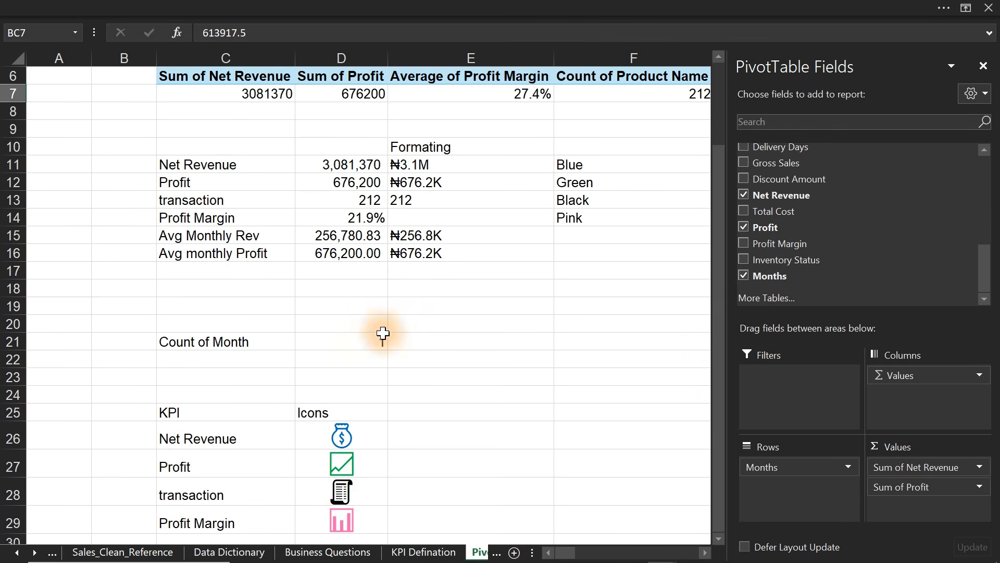
pyautogui.doubleClick(352, 217)
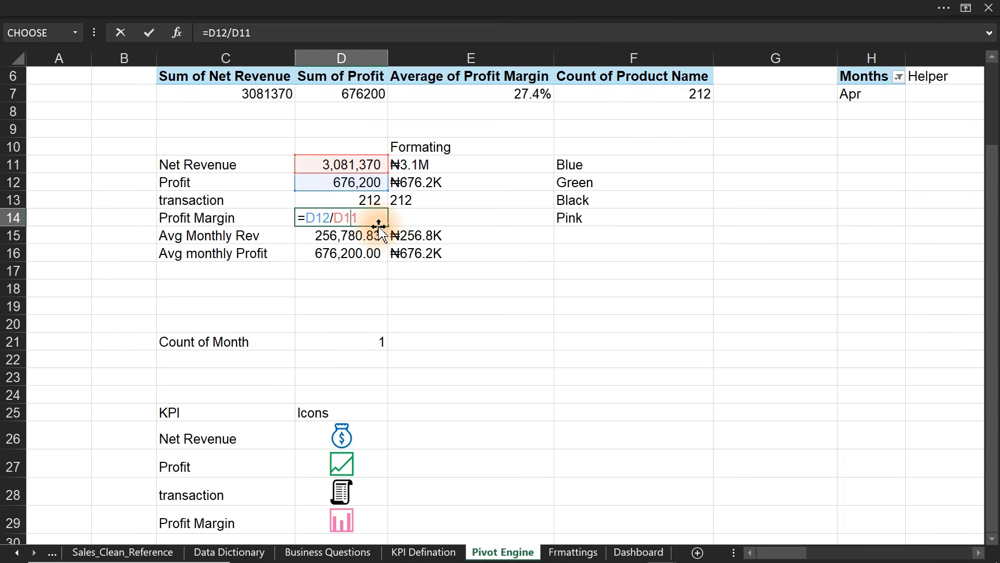
pyautogui.hotkey('ctrl', 'Return')
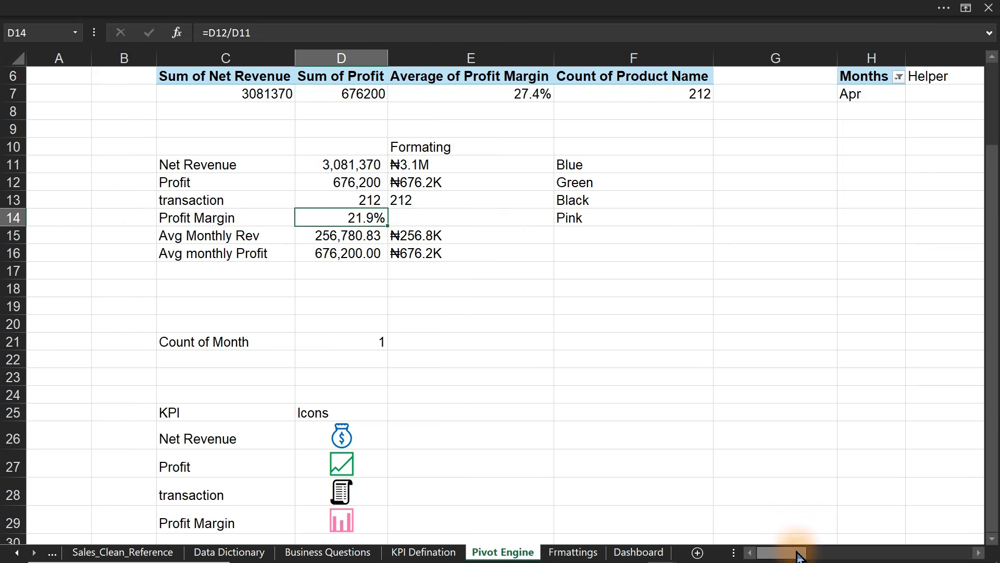
# - Calculate the January margin in BD6 as =BC6/BB6 beside the pasted PivotTable and fill the formula through December
pyautogui.moveTo(799, 556); pyautogui.dragTo(990, 558)
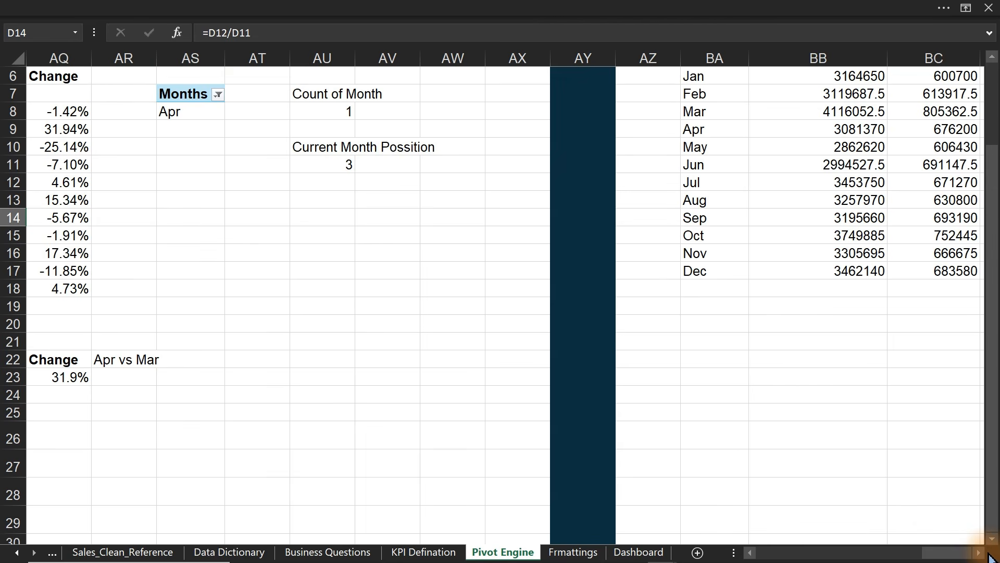
pyautogui.click(979, 552)
pyautogui.click(979, 552)
pyautogui.click(979, 552)
pyautogui.click(979, 552)
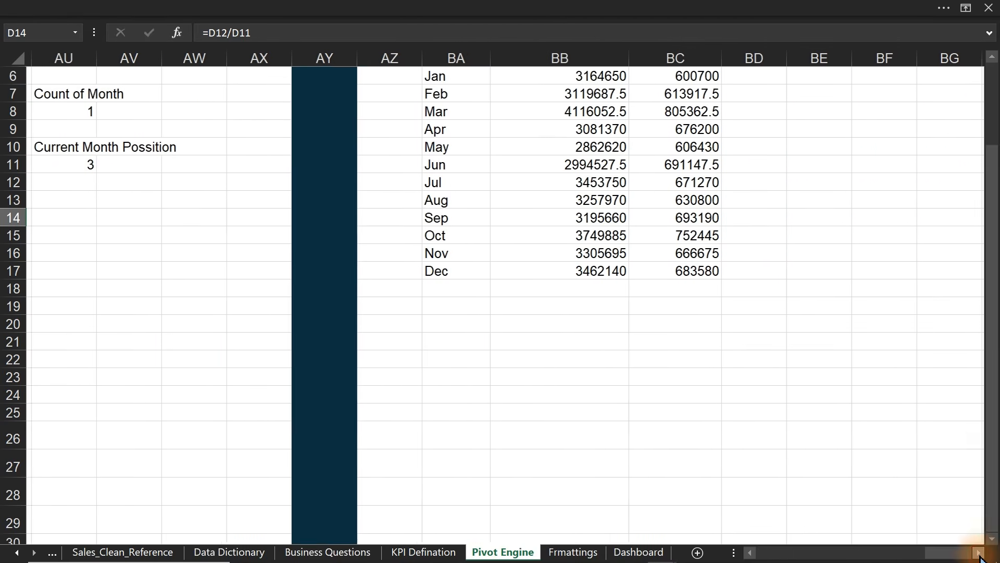
pyautogui.moveTo(992, 451); pyautogui.dragTo(971, 335)
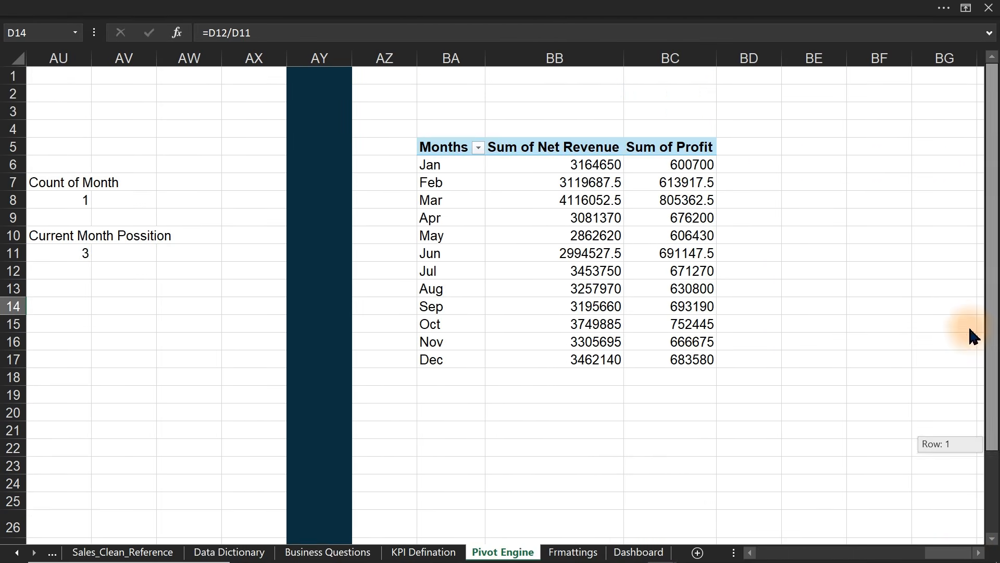
pyautogui.click(748, 146)
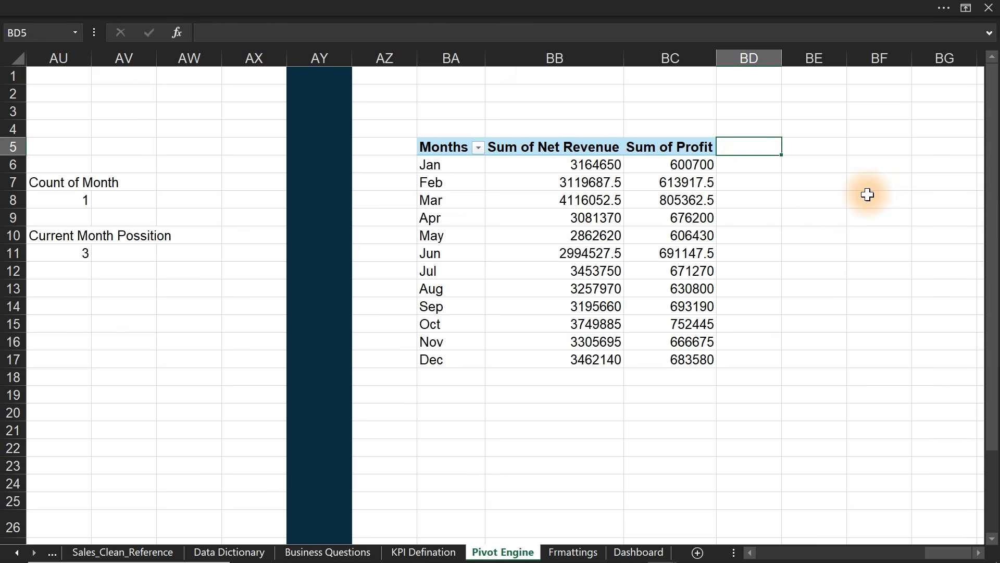
pyautogui.press('Down')
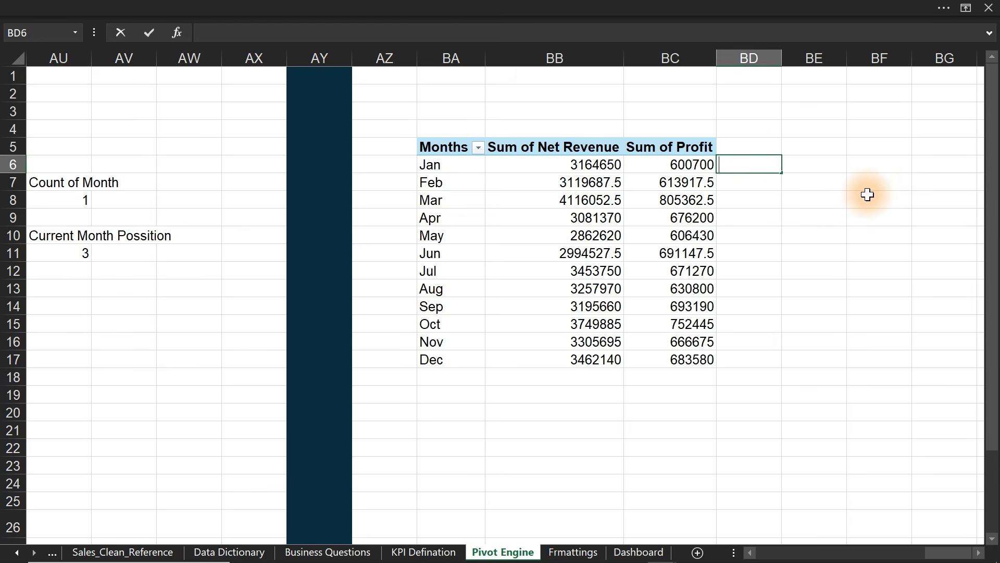
pyautogui.write('=')
pyautogui.click(678, 164)
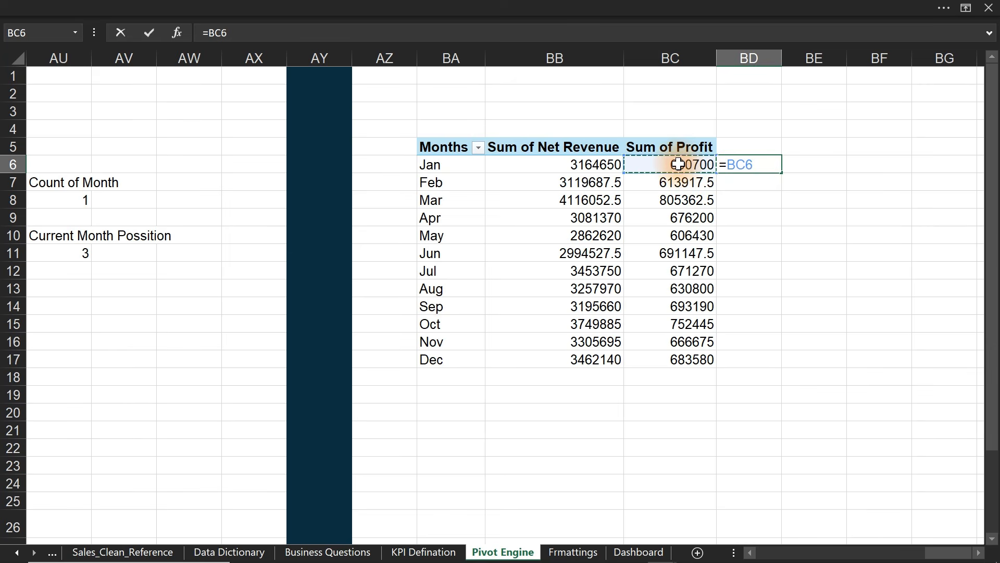
pyautogui.click(608, 165)
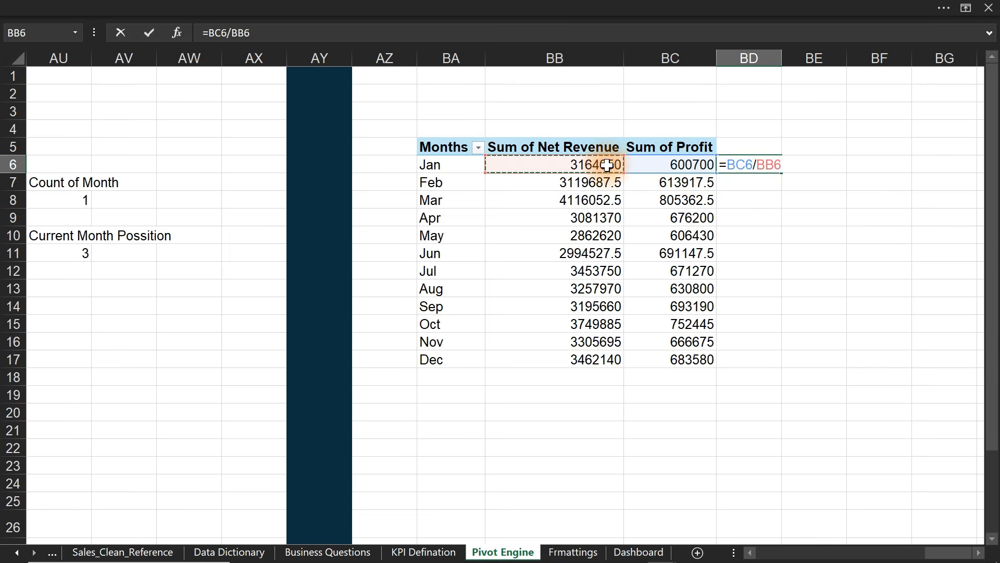
pyautogui.press('Return')
pyautogui.click(768, 167)
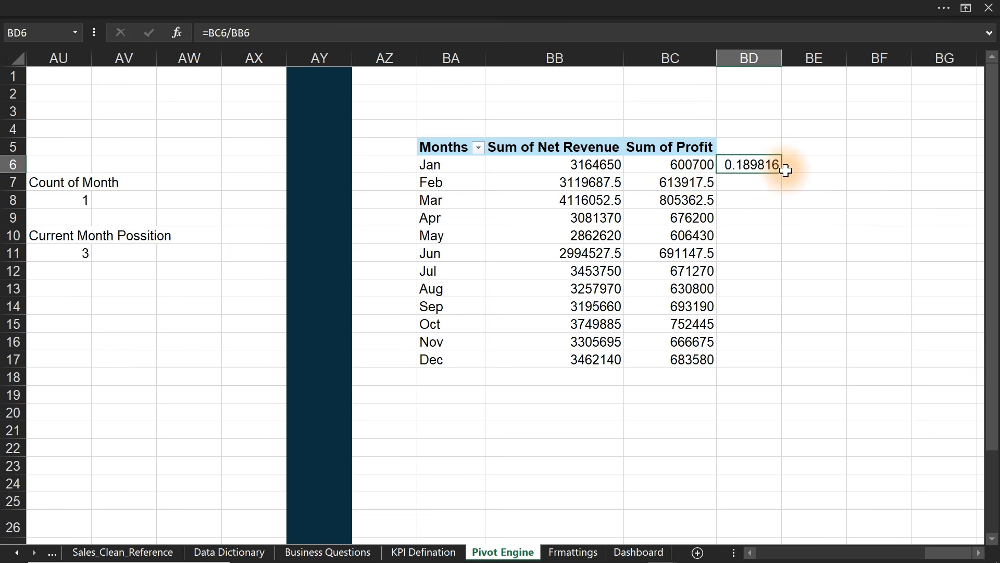
pyautogui.doubleClick(784, 171)
# - Enter the header Margin in BD5 and move the margin range BD5:BD17 one column over to BE5
pyautogui.click(737, 149)
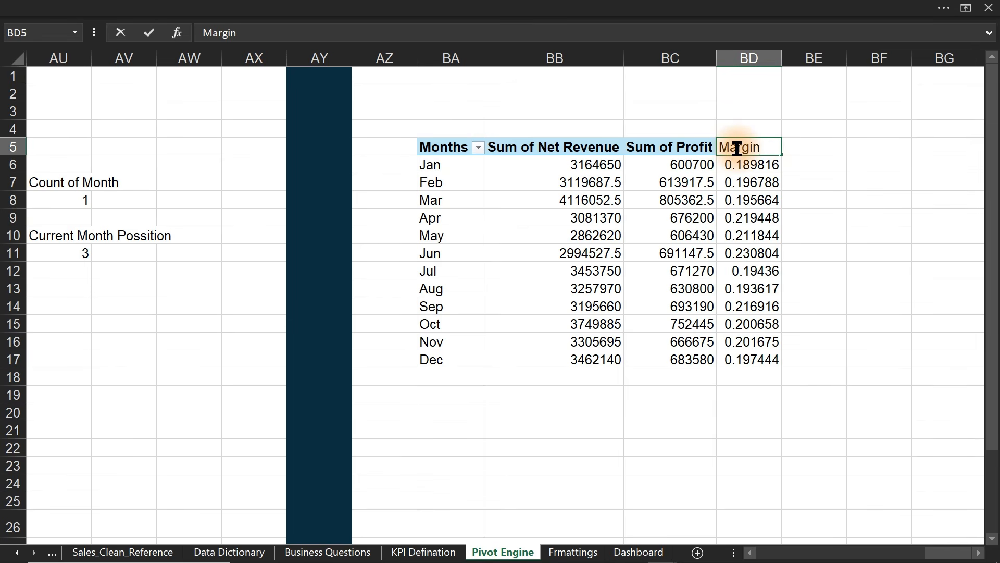
pyautogui.click(738, 157)
pyautogui.moveTo(740, 147); pyautogui.dragTo(758, 359)
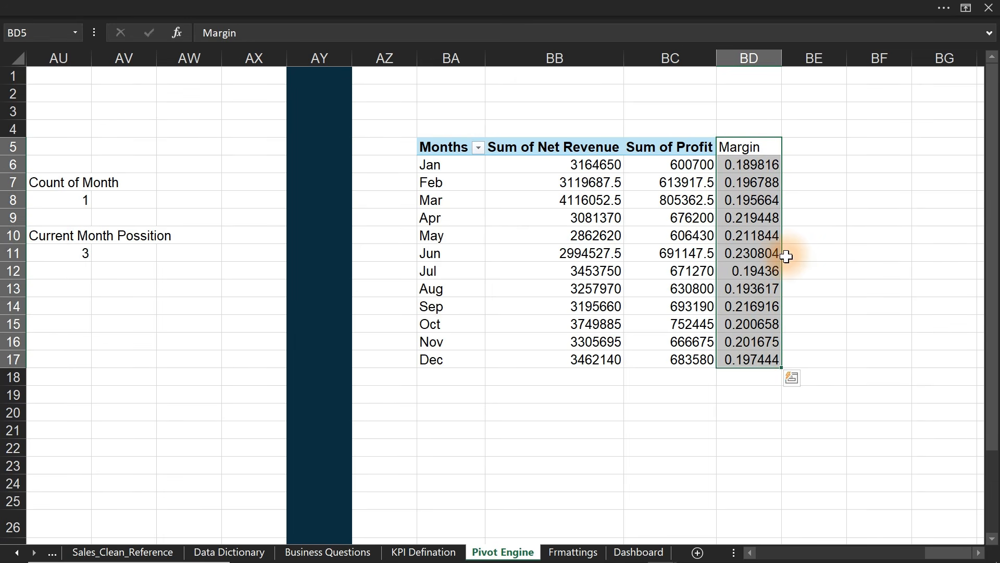
pyautogui.moveTo(784, 254); pyautogui.dragTo(824, 257)
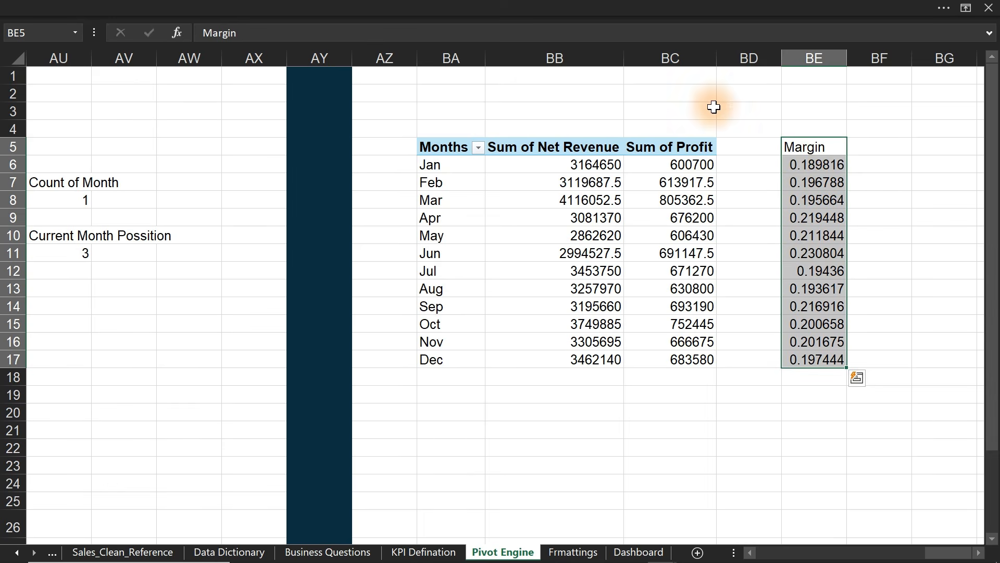
# - Format the margin values in BE6:BE17 as percentages with one decimal place
pyautogui.moveTo(813, 165); pyautogui.dragTo(812, 358)
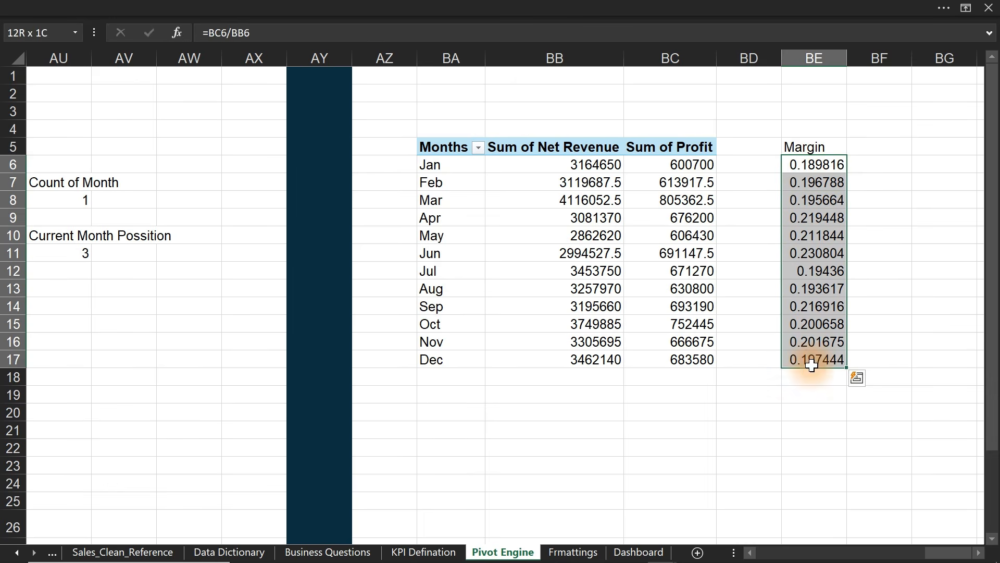
pyautogui.click(252, 6)
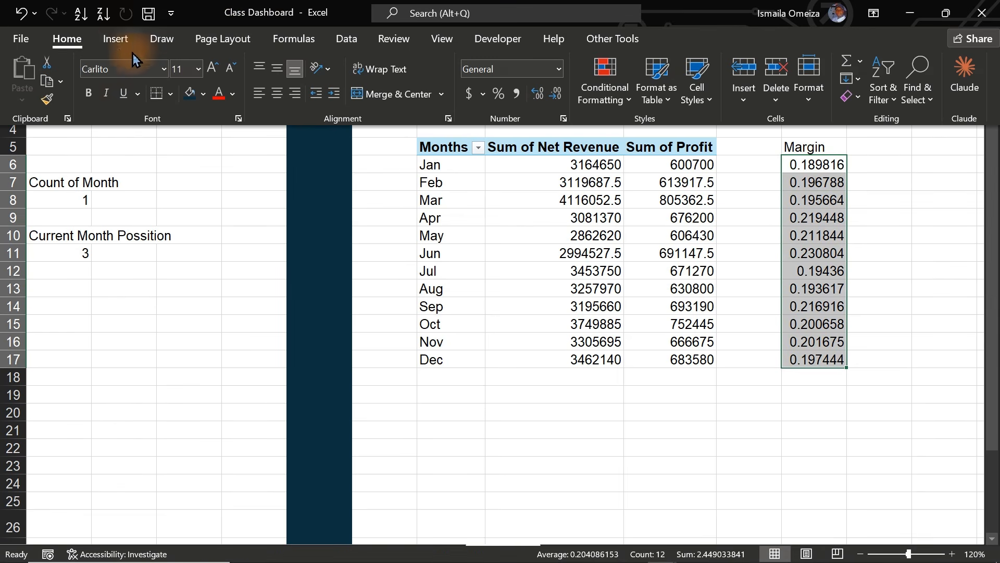
pyautogui.click(499, 93)
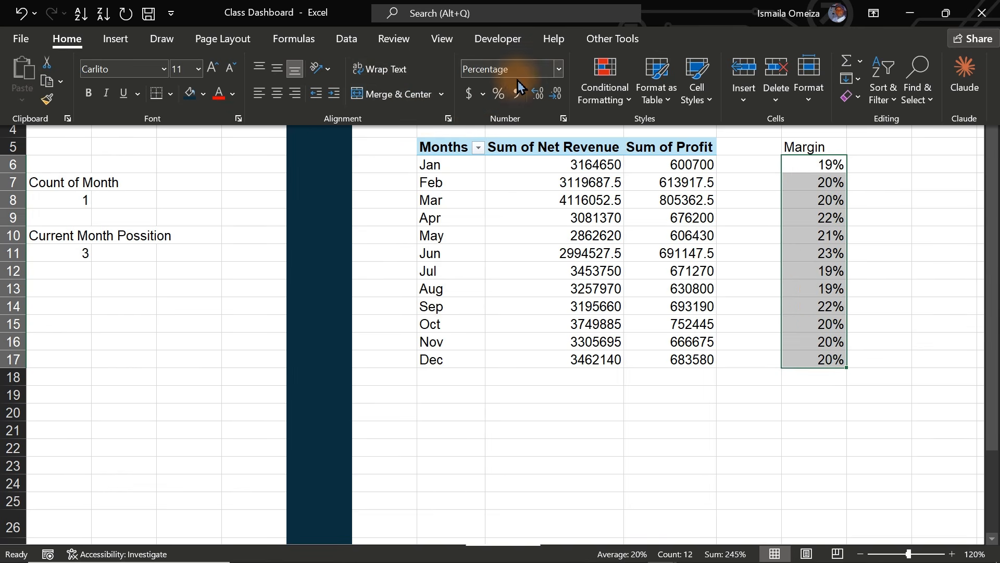
pyautogui.click(538, 94)
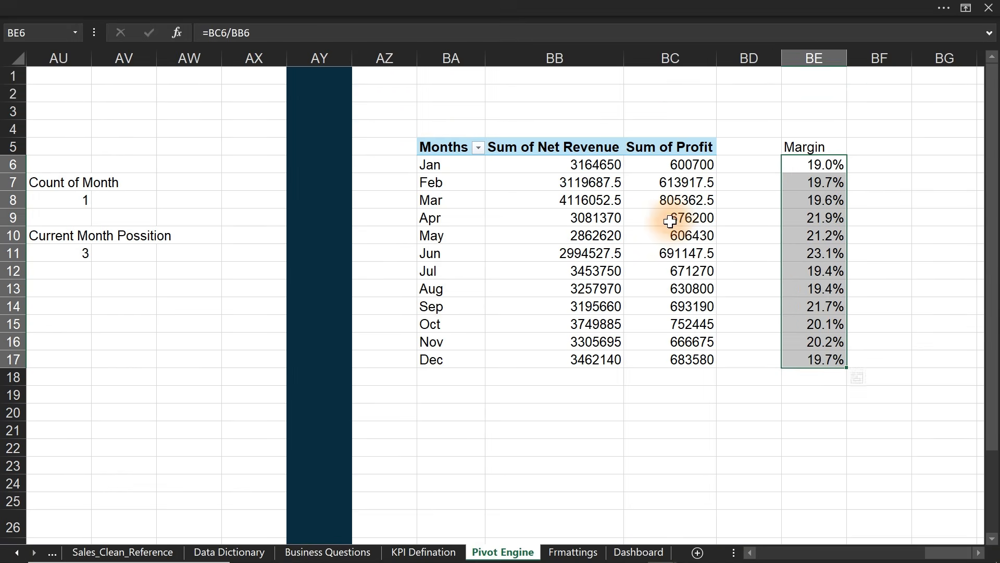
# - Insert a calculated field named Margin 2 in the monthly PivotTable with the formula = Profit/ 'Net Revenue'
pyautogui.click(584, 214)
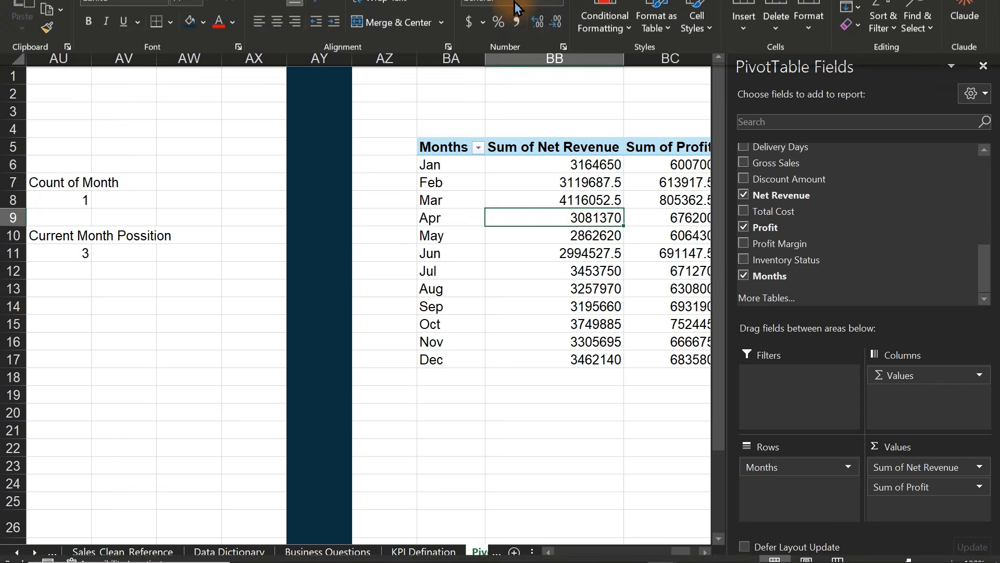
pyautogui.click(347, 38)
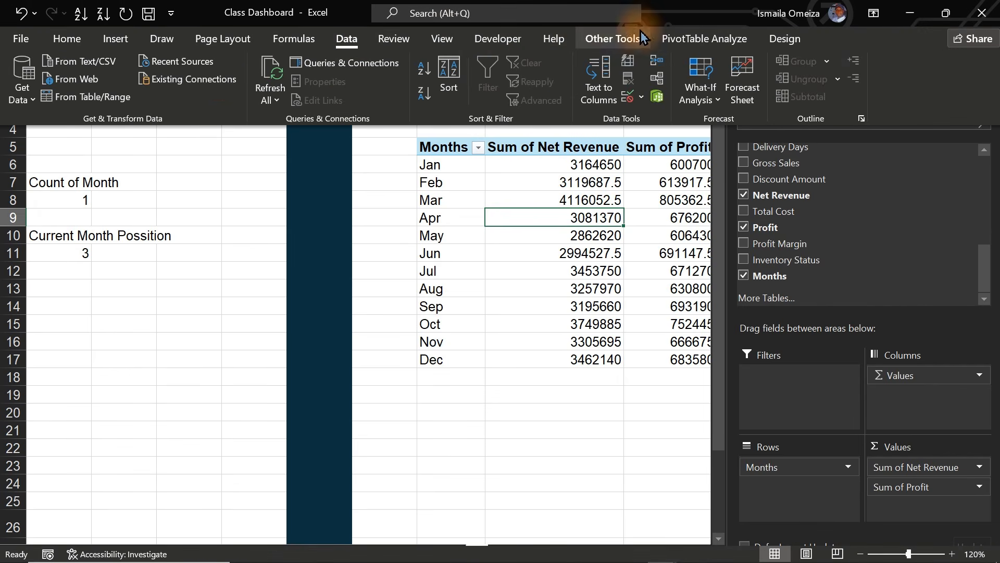
pyautogui.click(689, 39)
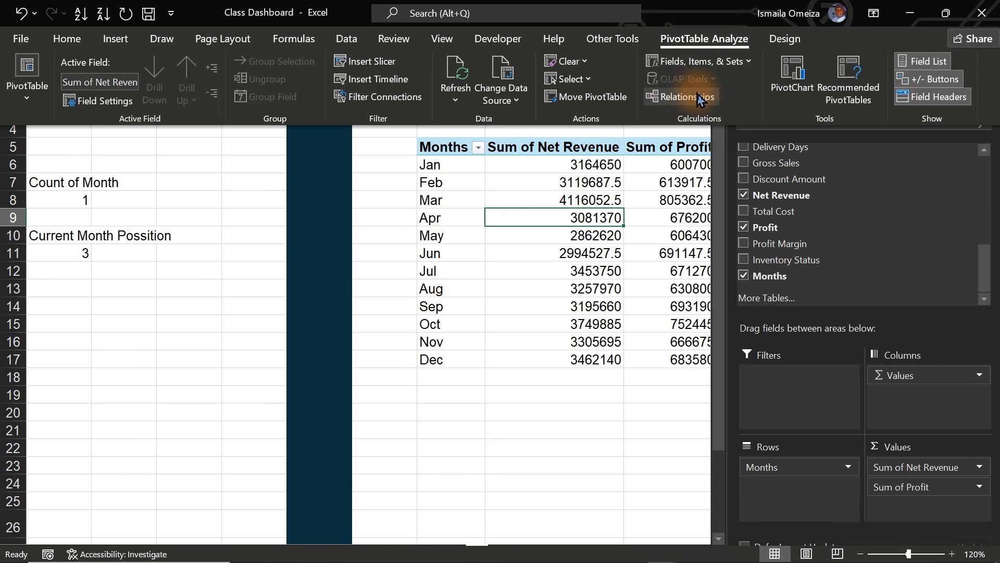
pyautogui.click(711, 62)
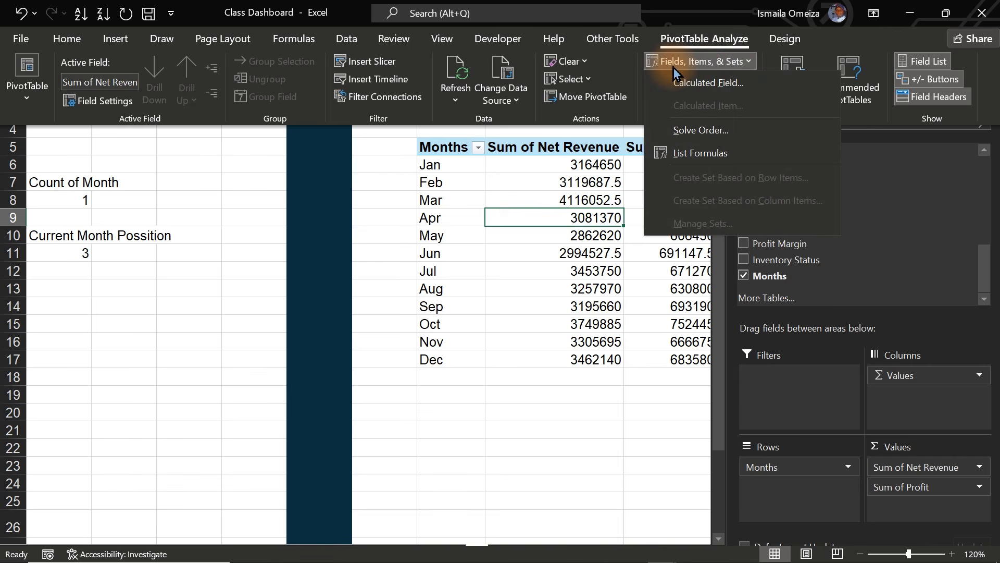
pyautogui.click(741, 85)
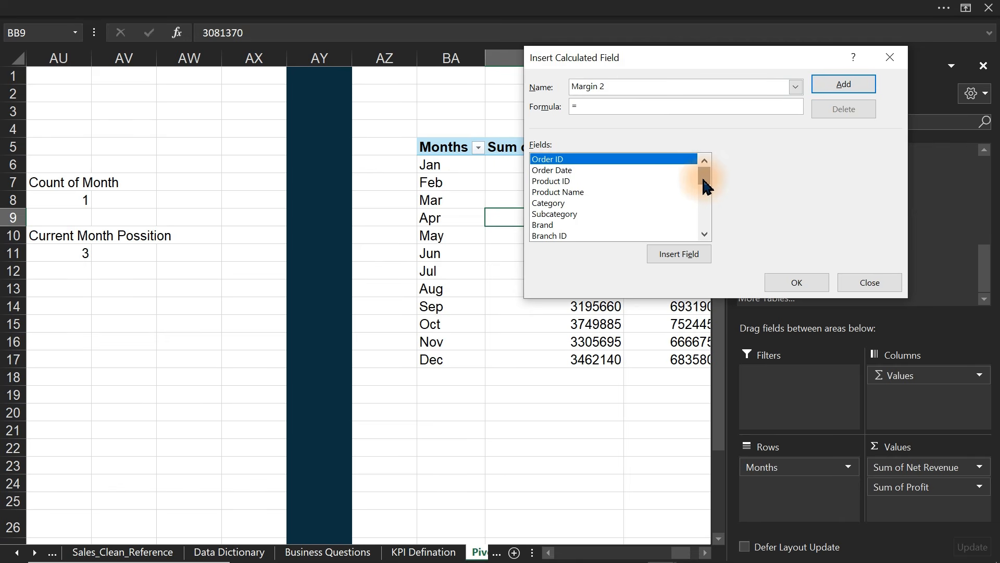
pyautogui.moveTo(706, 185); pyautogui.dragTo(706, 224)
pyautogui.click(552, 204)
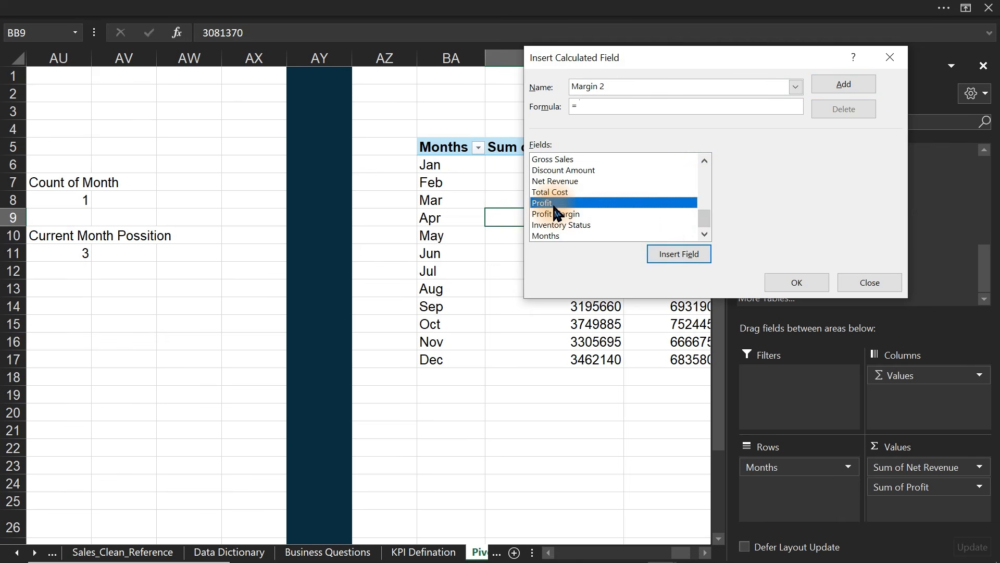
pyautogui.click(662, 250)
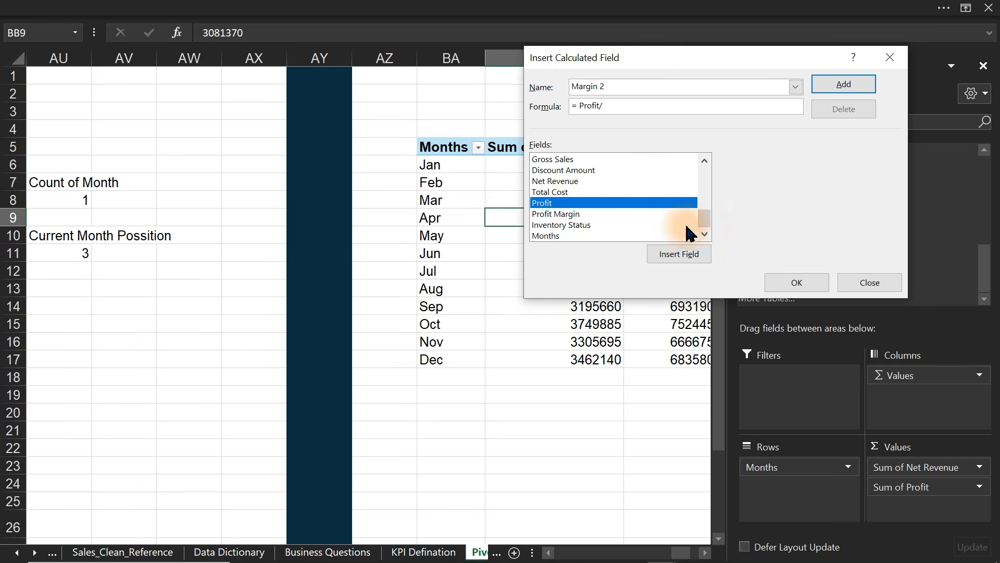
pyautogui.click(560, 180)
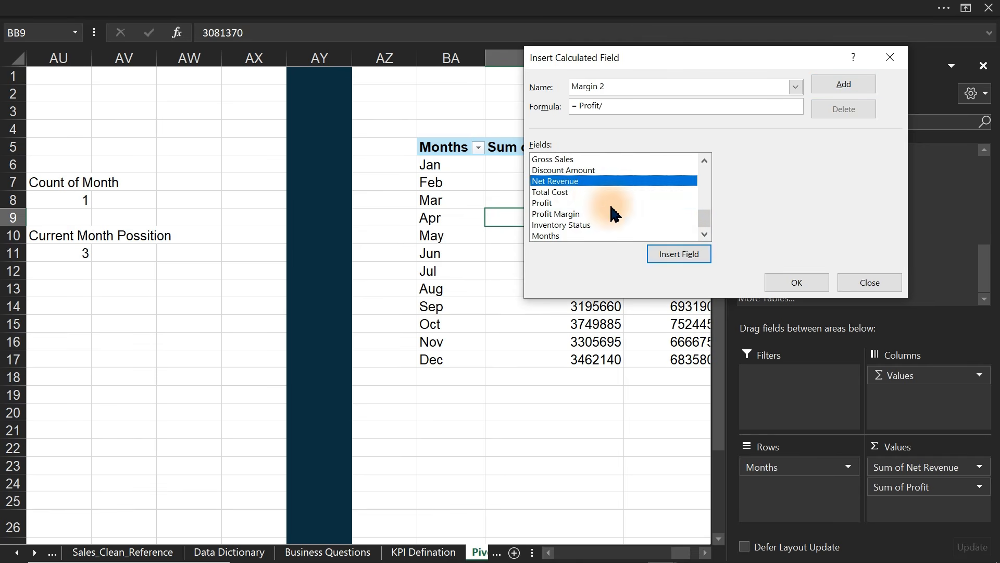
pyautogui.click(672, 255)
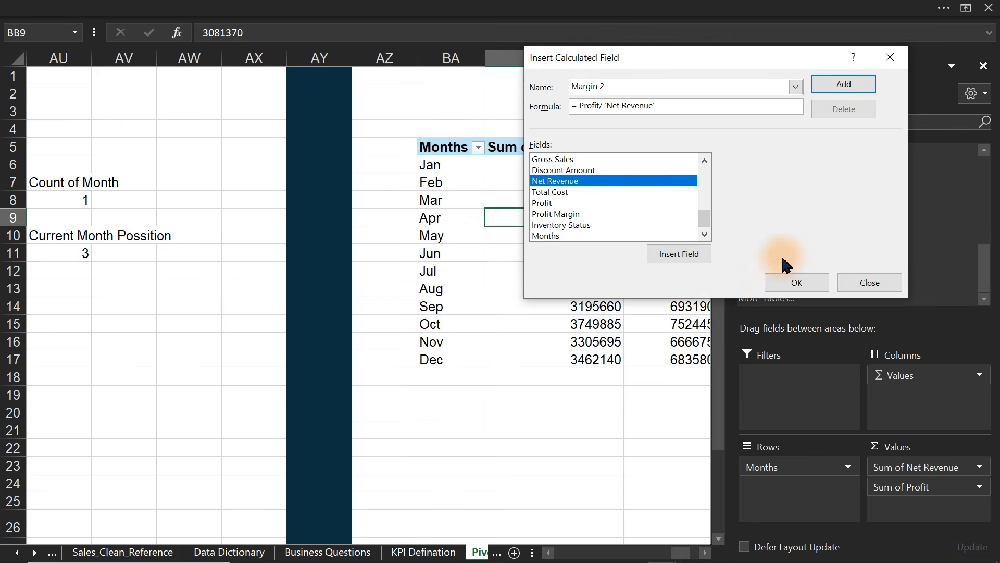
pyautogui.click(790, 282)
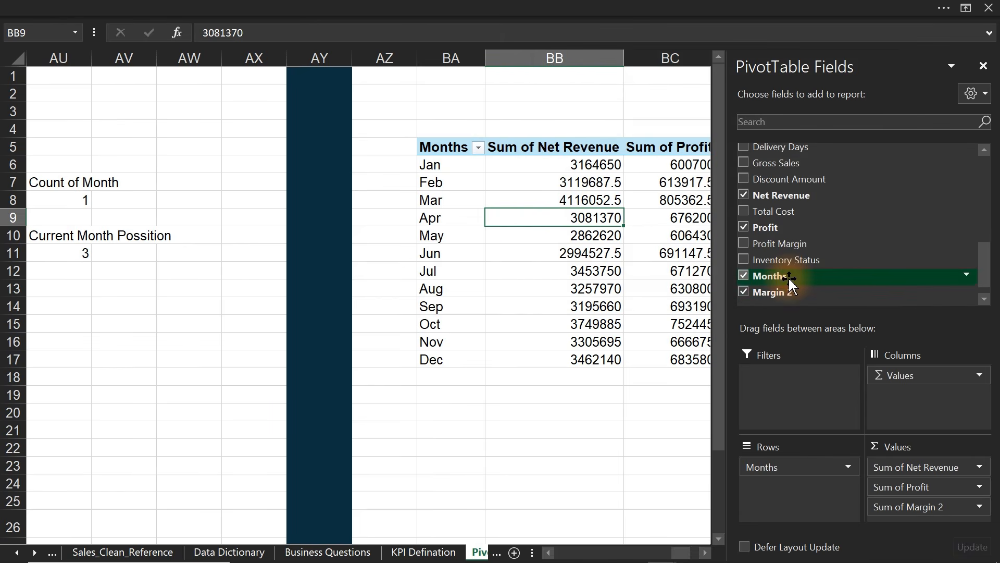
# - Format the PivotTable's Sum of Margin 2 values in BD6:BD17 as percentages with one decimal place
pyautogui.click(705, 552)
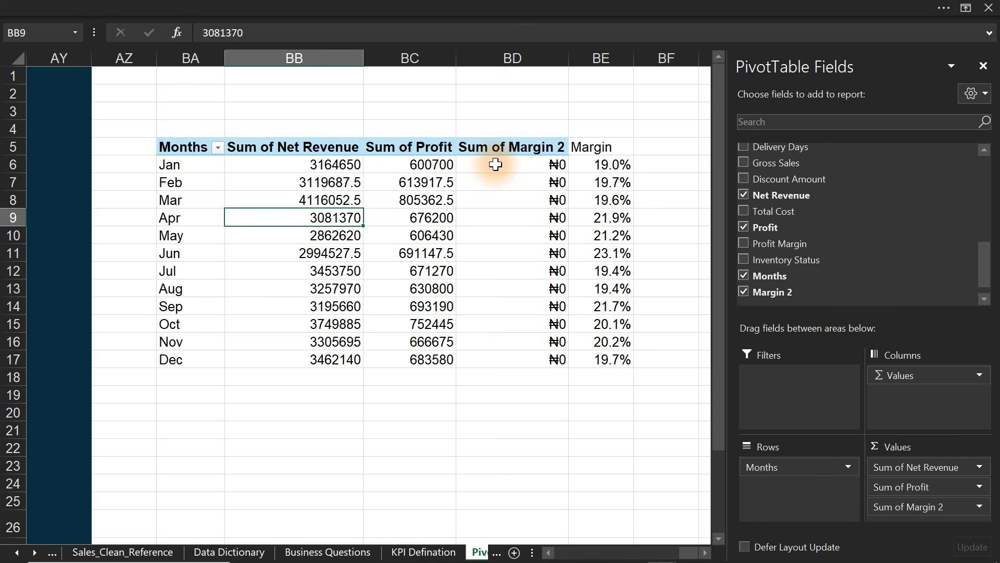
pyautogui.moveTo(494, 163); pyautogui.dragTo(520, 354)
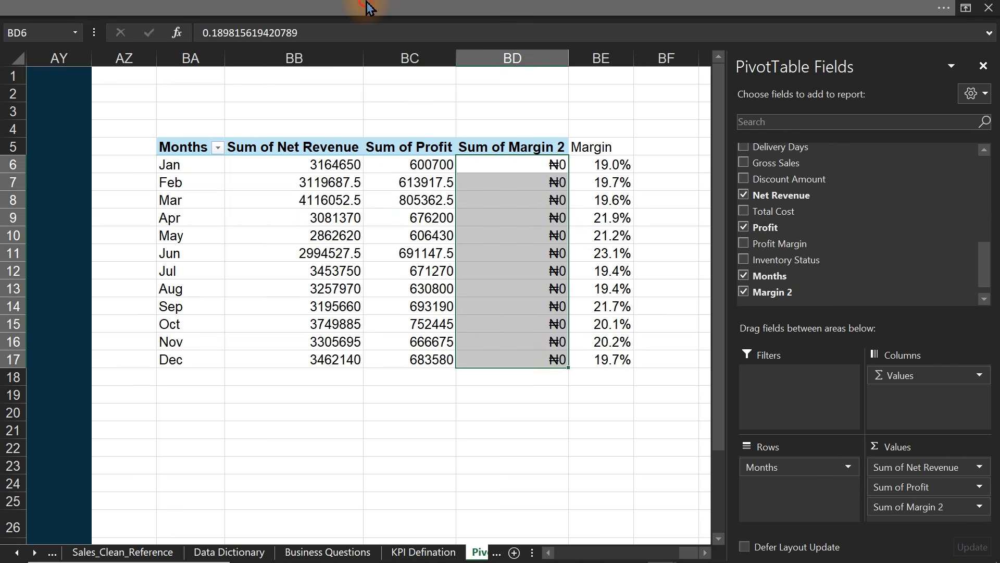
pyautogui.click(542, 4)
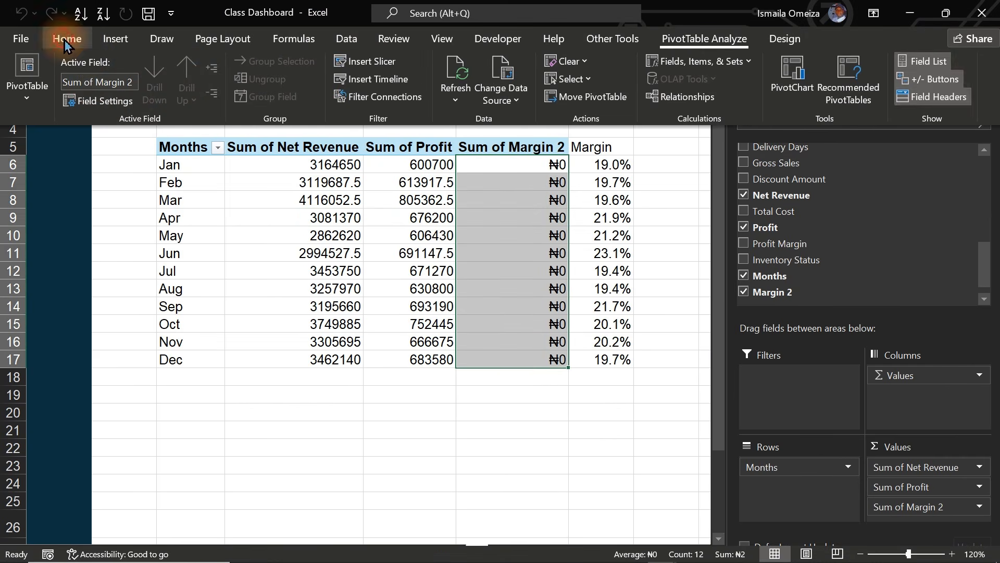
pyautogui.click(68, 38)
pyautogui.click(496, 94)
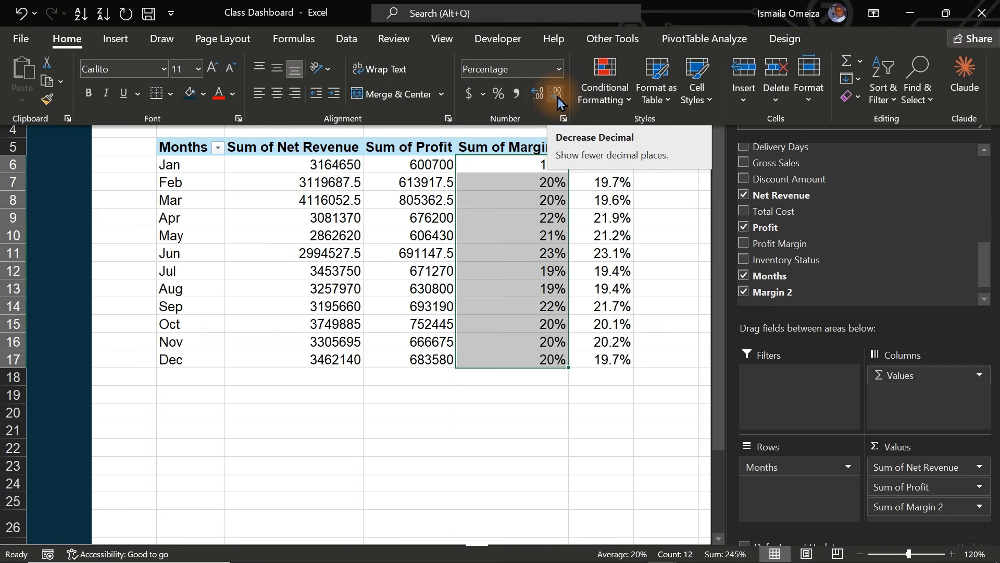
pyautogui.click(538, 94)
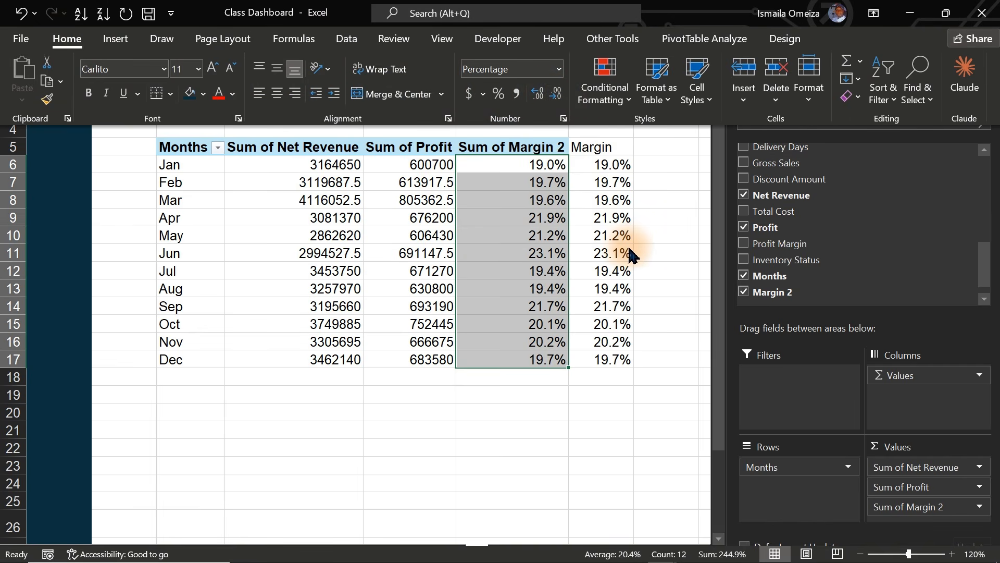
pyautogui.click(652, 268)
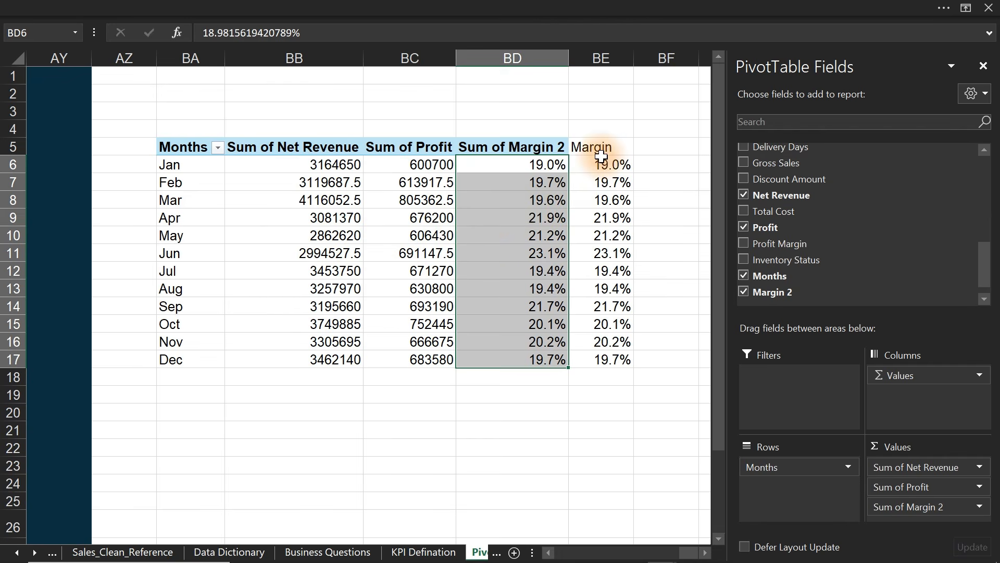
# - Compare the manual Margin column with the calculated field and move its range BE5:BE17 two columns over to BG5:BG17
pyautogui.moveTo(601, 151); pyautogui.dragTo(611, 342)
pyautogui.moveTo(434, 218)
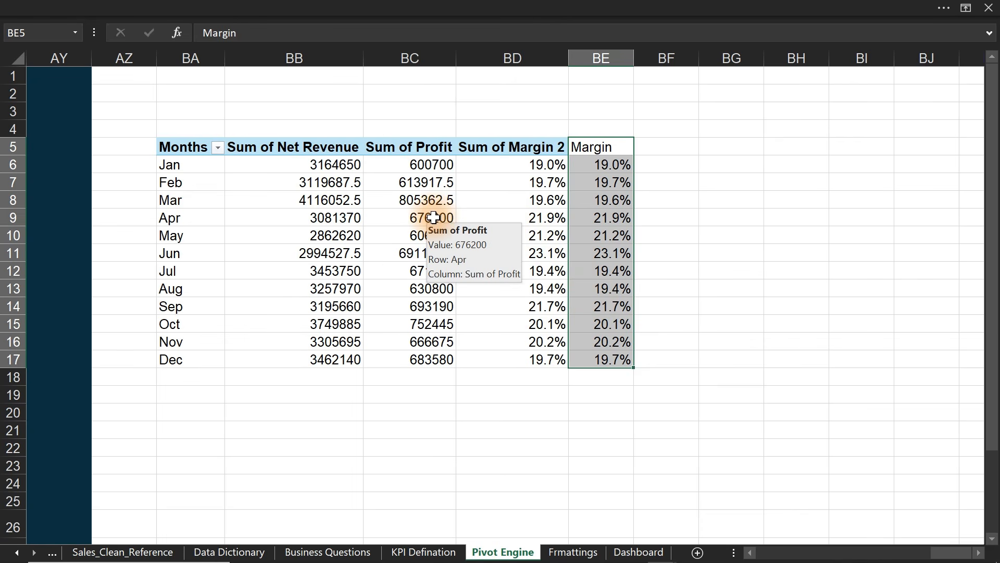
pyautogui.click(434, 218)
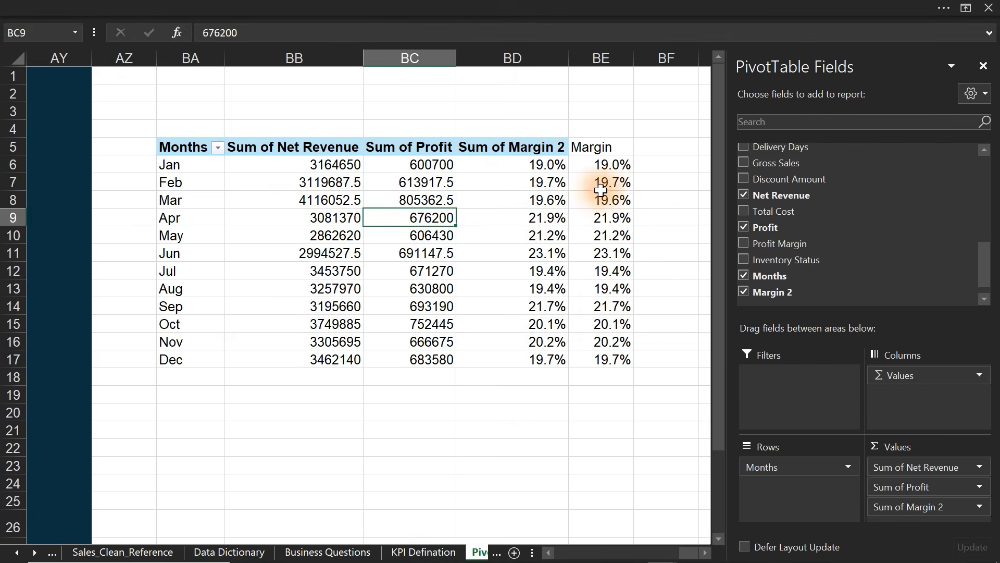
pyautogui.click(605, 182)
pyautogui.click(547, 184)
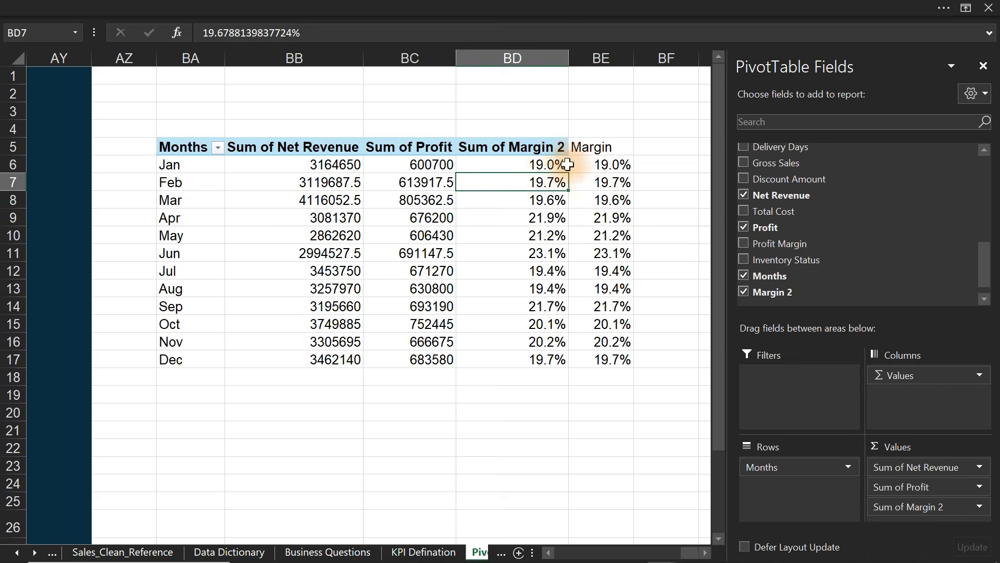
pyautogui.moveTo(576, 148); pyautogui.dragTo(608, 362)
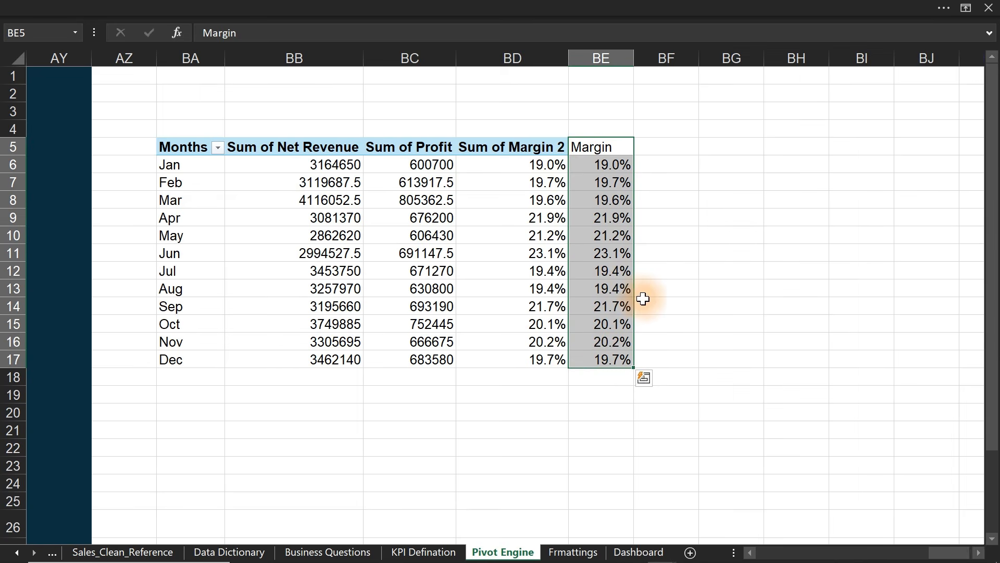
pyautogui.moveTo(643, 282); pyautogui.dragTo(721, 292)
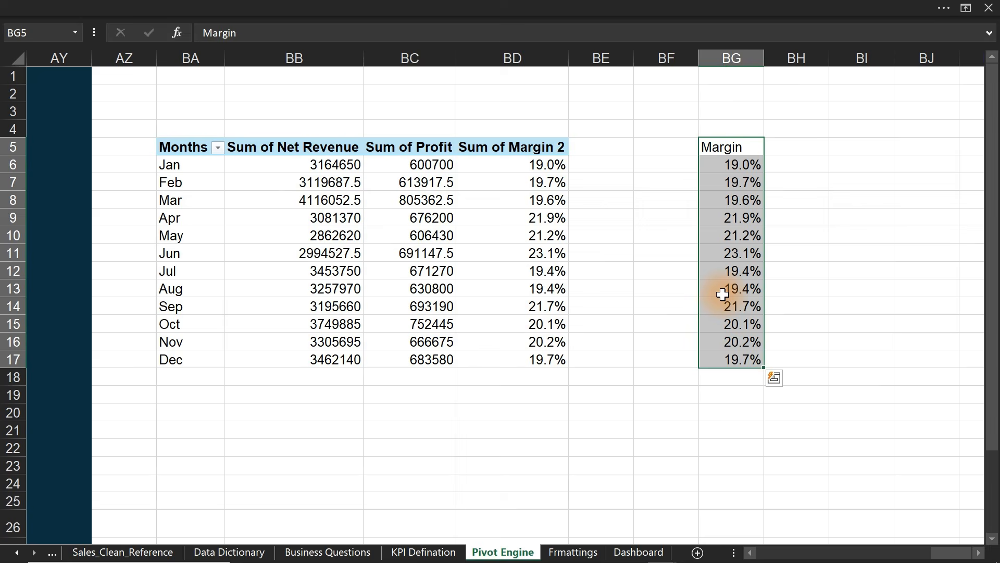
# - Add the Profit Margin field to the PivotTable's values and format its monthly figures in BE6:BE17 as percentages
pyautogui.click(558, 286)
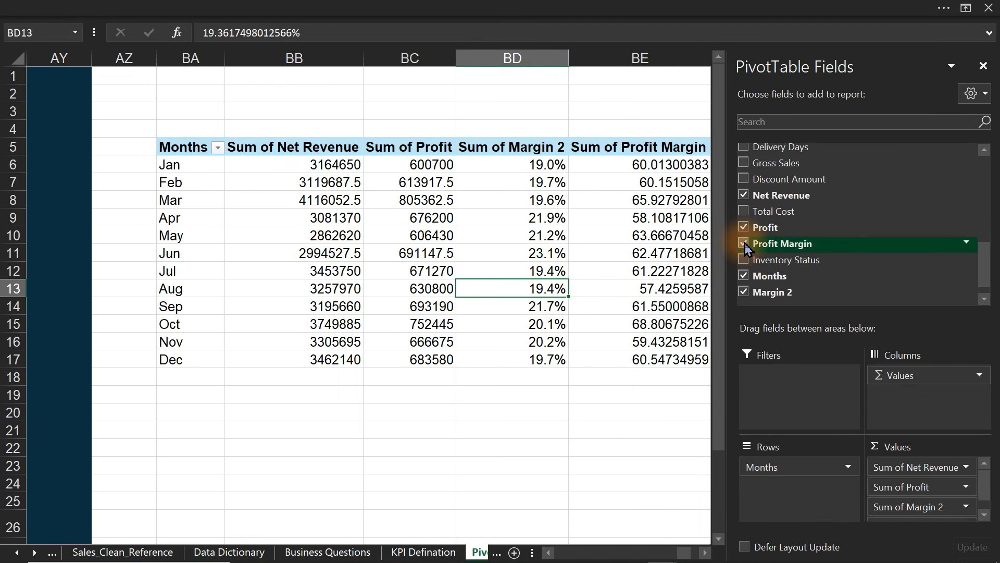
pyautogui.click(645, 165)
pyautogui.moveTo(645, 165); pyautogui.dragTo(660, 364)
pyautogui.click(331, 7)
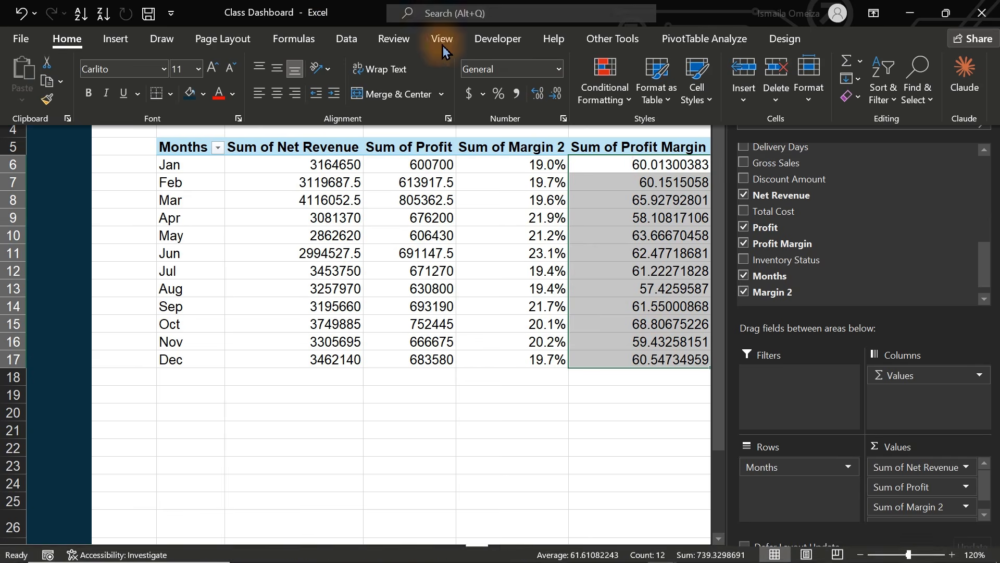
pyautogui.click(498, 94)
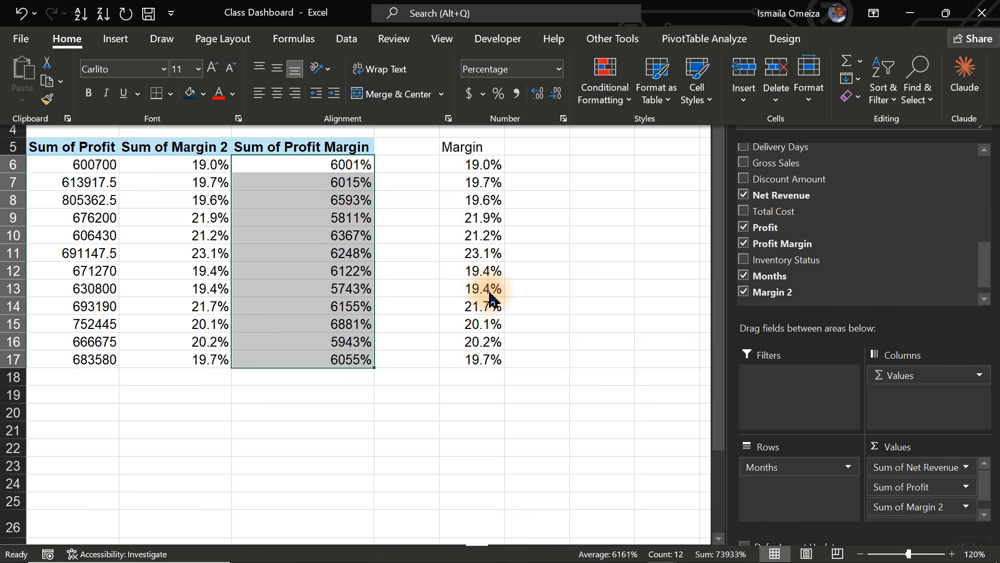
# - Summarize the PivotTable's Profit Margin values by Average and show them with one decimal place
pyautogui.rightClick(314, 188)
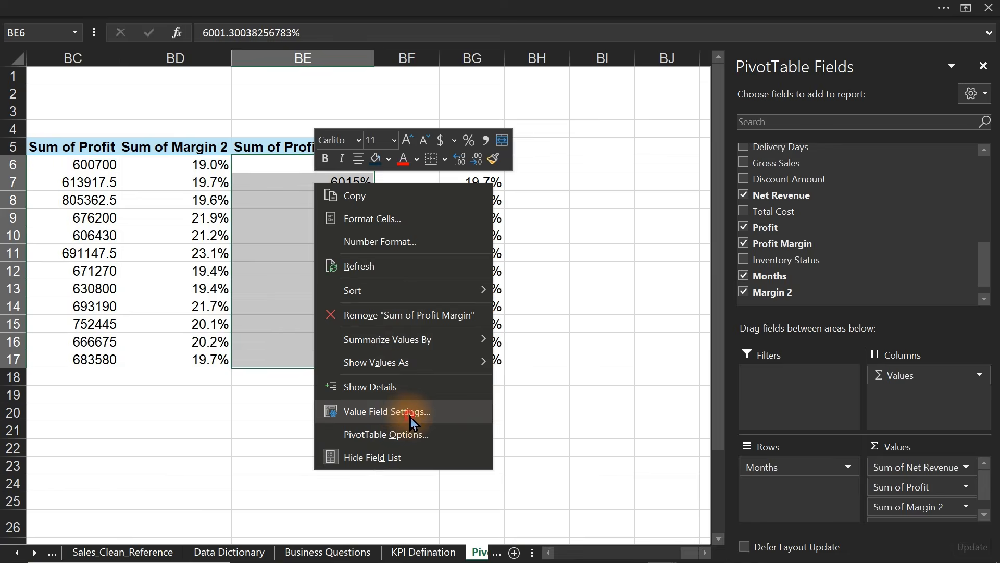
pyautogui.click(410, 416)
pyautogui.click(305, 444)
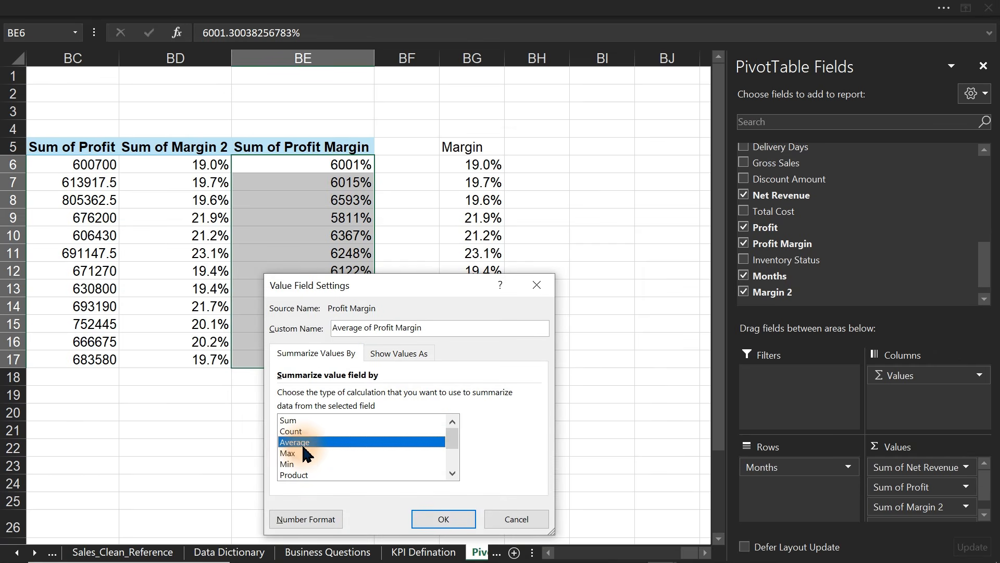
pyautogui.click(446, 519)
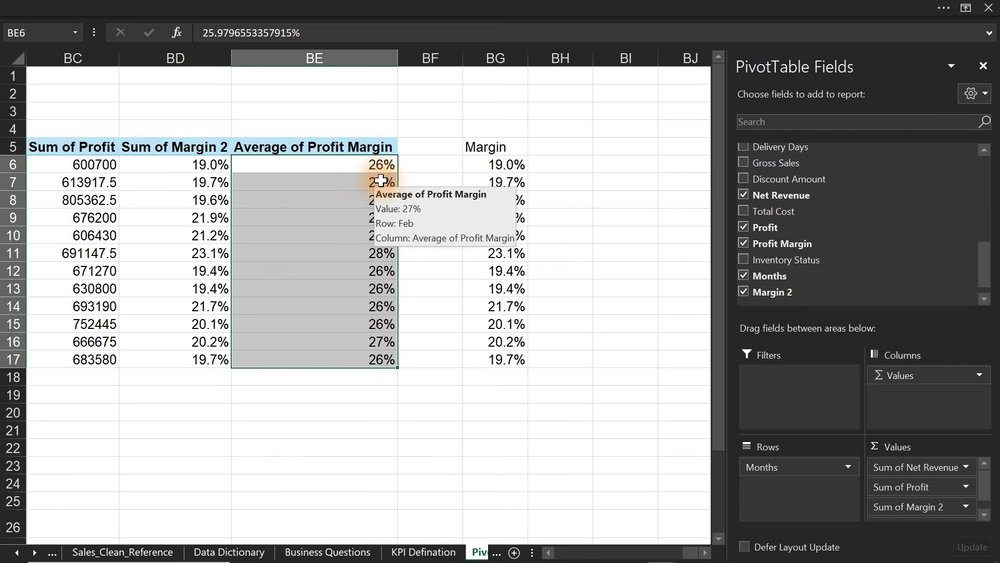
pyautogui.click(397, 16)
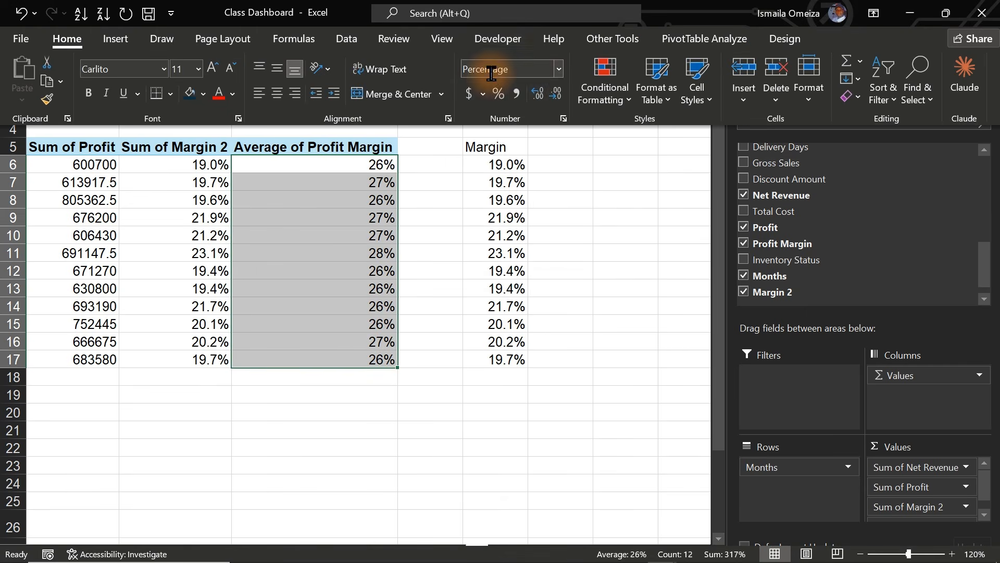
pyautogui.click(537, 96)
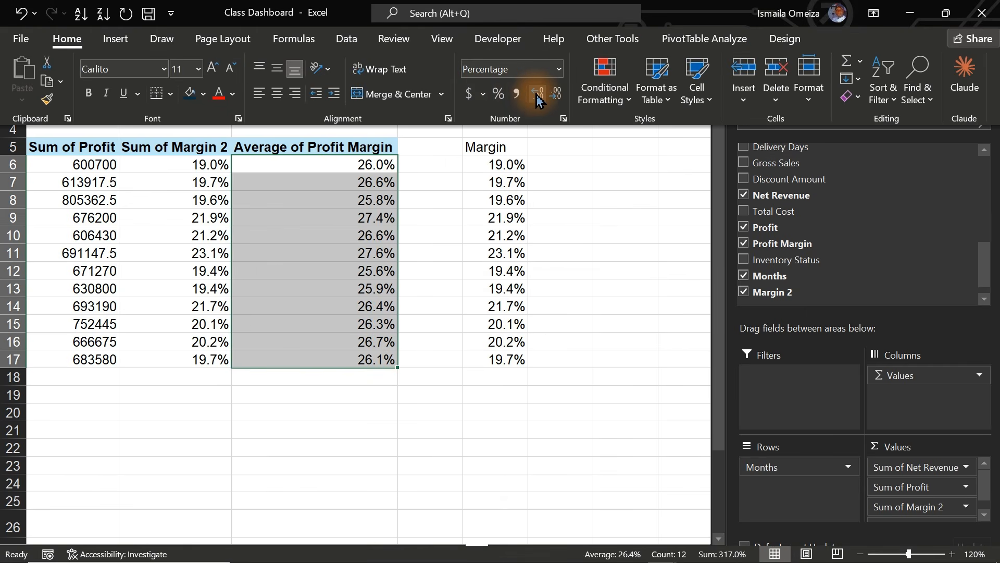
# - Try summarizing the Profit Margin values by Product and remove that field from the PivotTable's values
pyautogui.rightClick(363, 219)
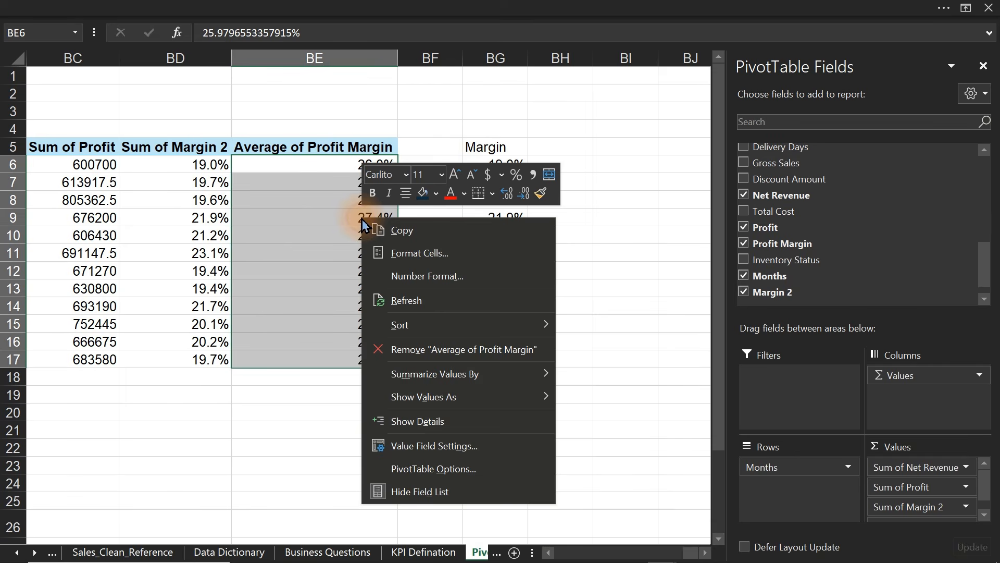
pyautogui.click(428, 447)
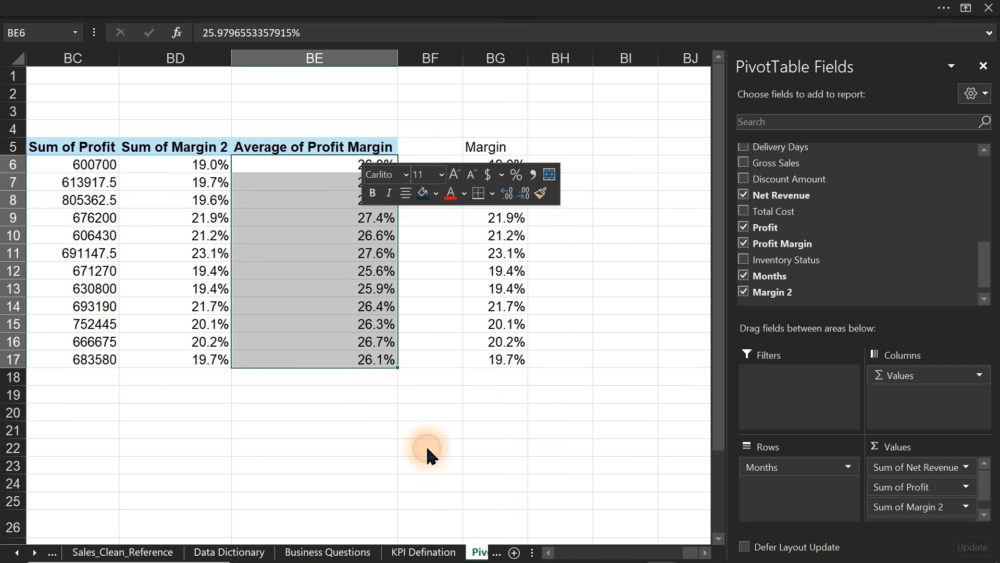
pyautogui.click(334, 498)
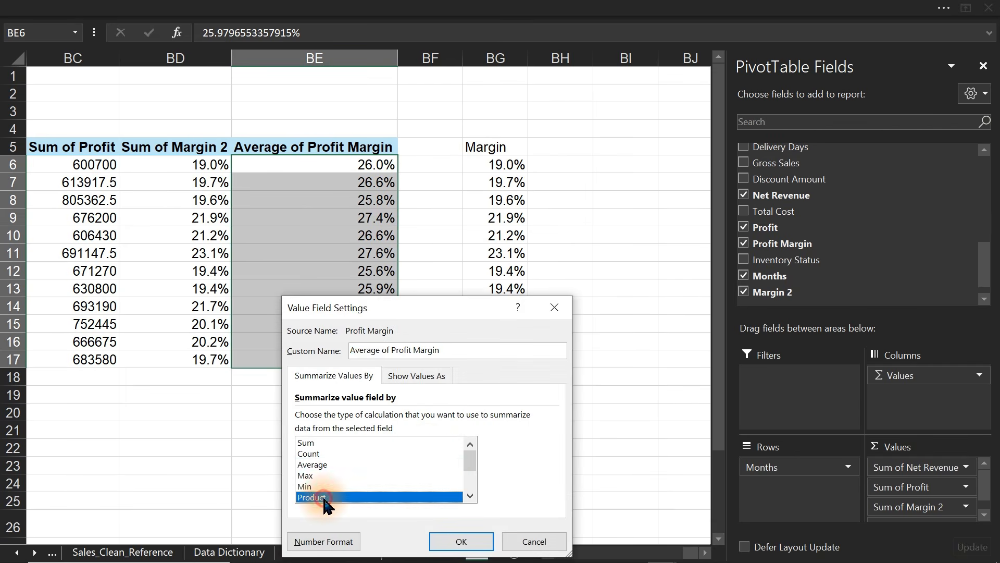
pyautogui.click(460, 540)
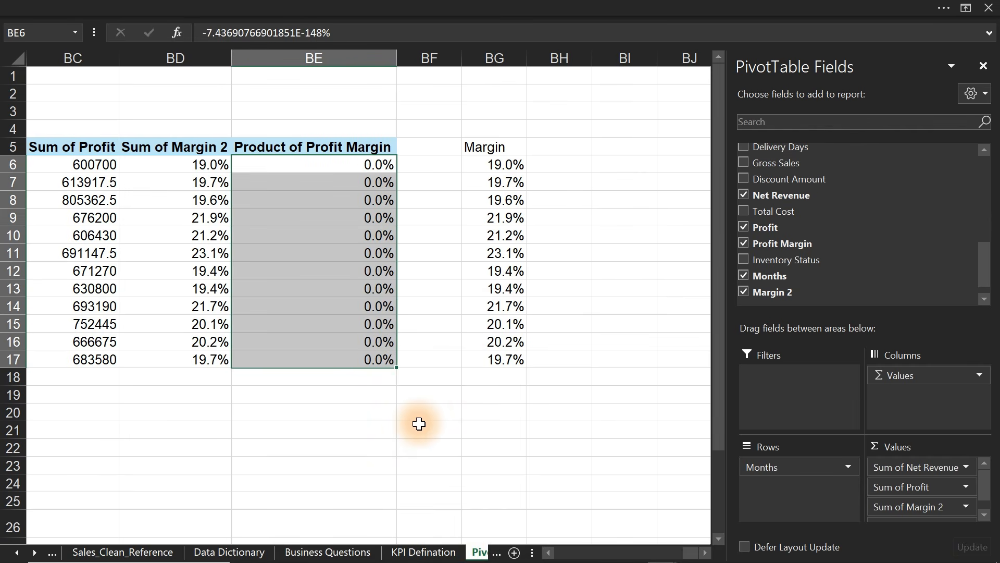
pyautogui.scroll(-2, 985, 484)
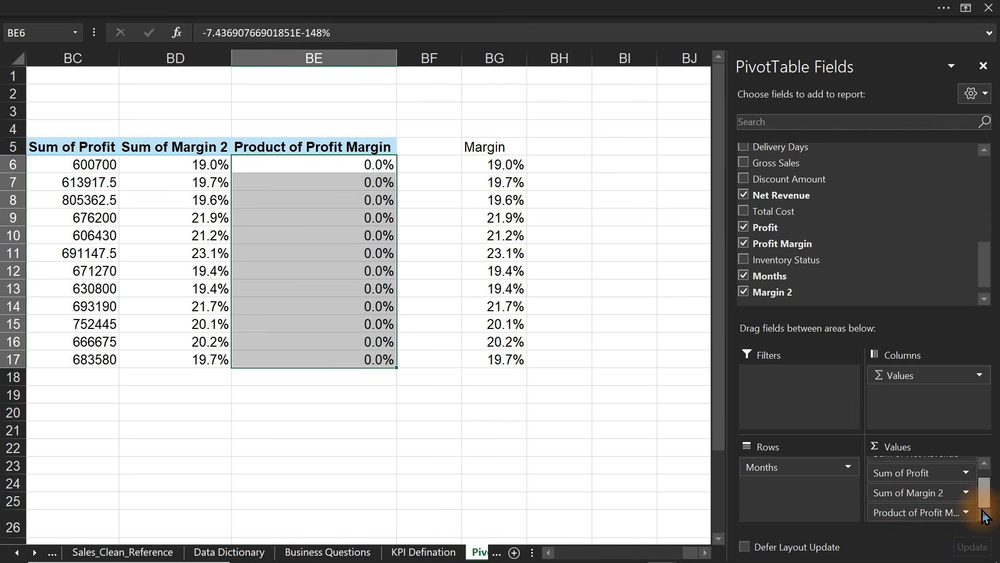
pyautogui.moveTo(922, 507); pyautogui.dragTo(646, 490)
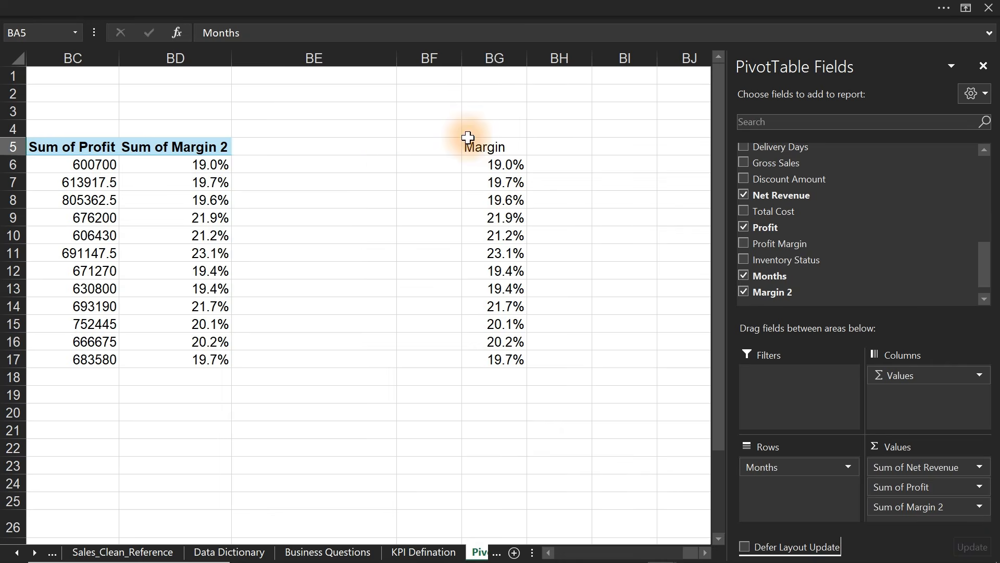
# - Delete the manual Margin column contents in BG4:BG18
pyautogui.moveTo(469, 130); pyautogui.dragTo(518, 375)
pyautogui.press('Delete')
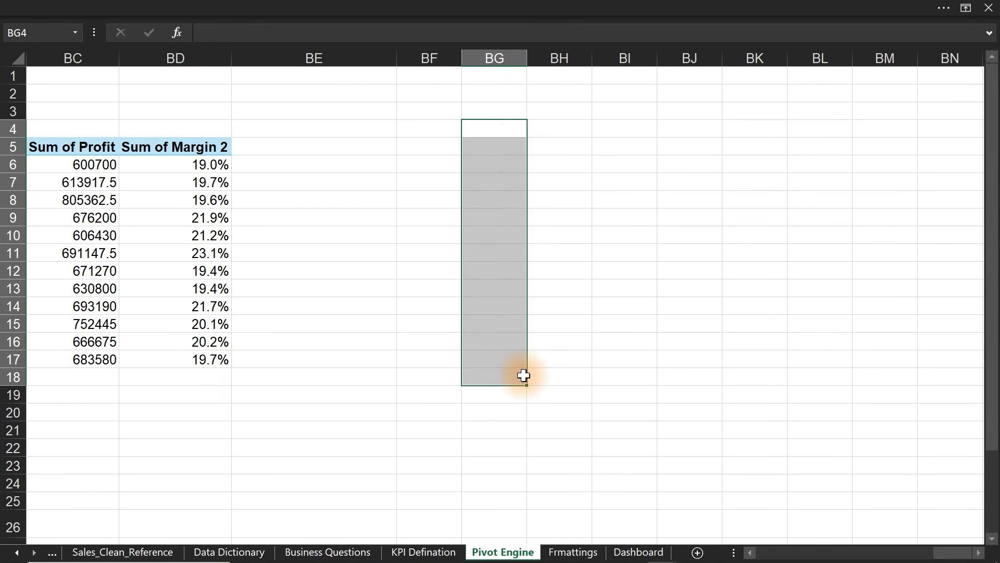
# - Replace "sum of" with nothing in the PivotTable's value headers in BB5:BD5
pyautogui.moveTo(953, 552); pyautogui.dragTo(933, 559)
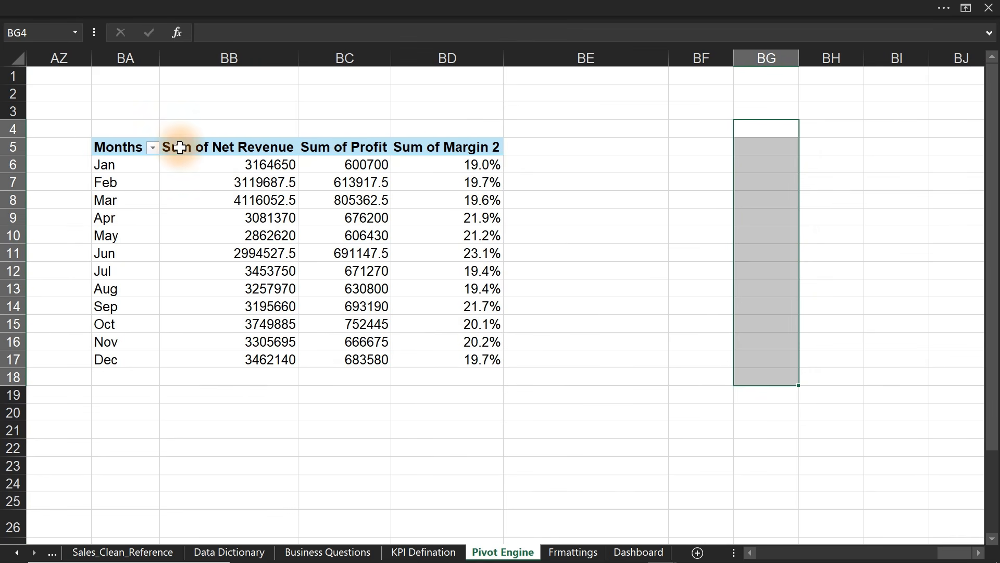
pyautogui.click(268, 146)
pyautogui.moveTo(268, 147); pyautogui.dragTo(457, 150)
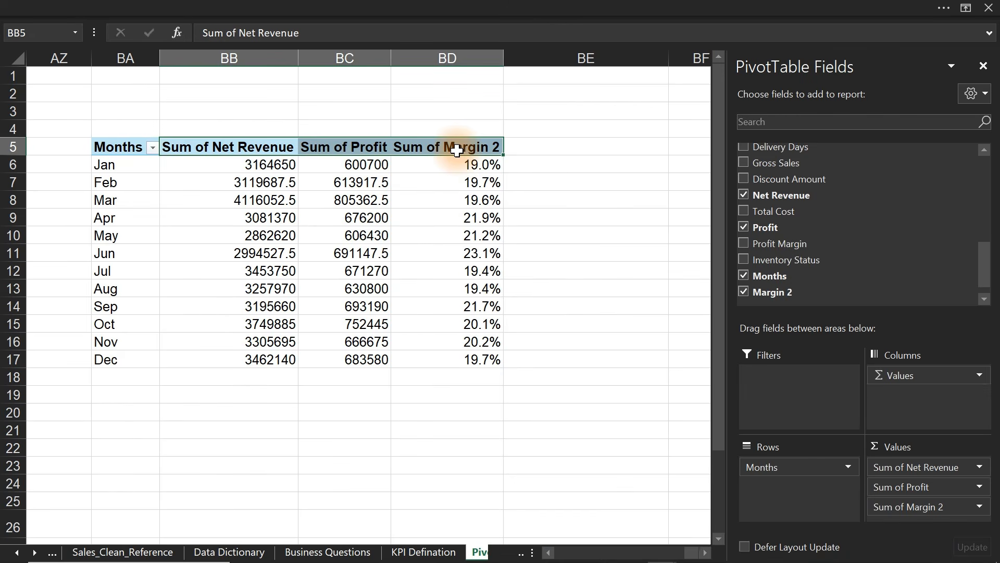
pyautogui.hotkey('ctrl', 'h')
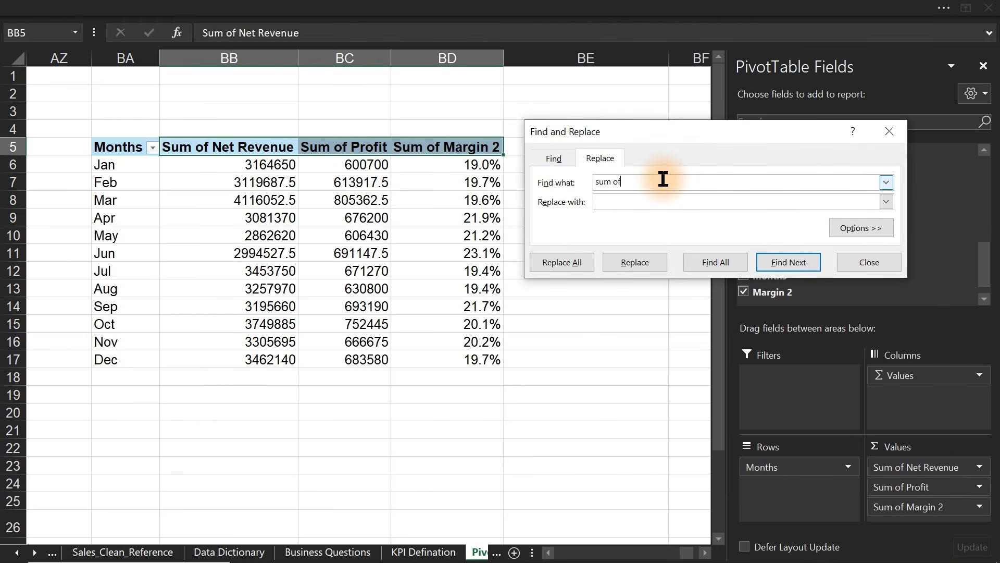
pyautogui.click(580, 262)
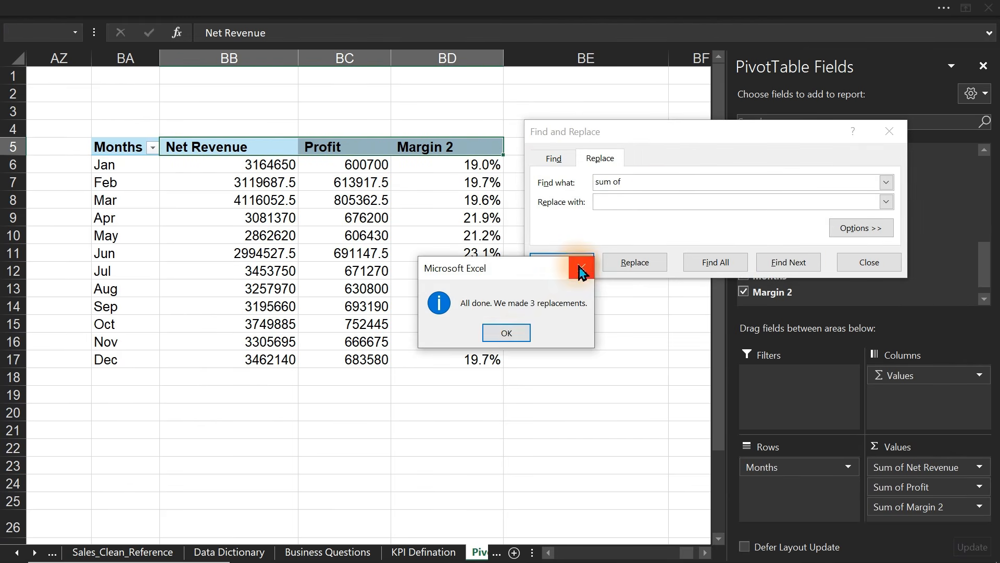
pyautogui.click(507, 333)
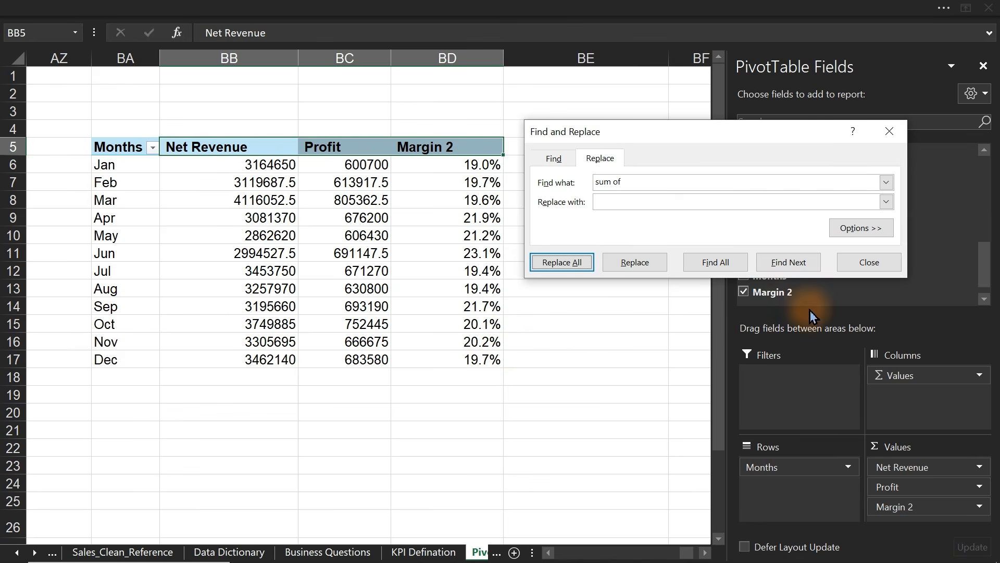
pyautogui.click(867, 263)
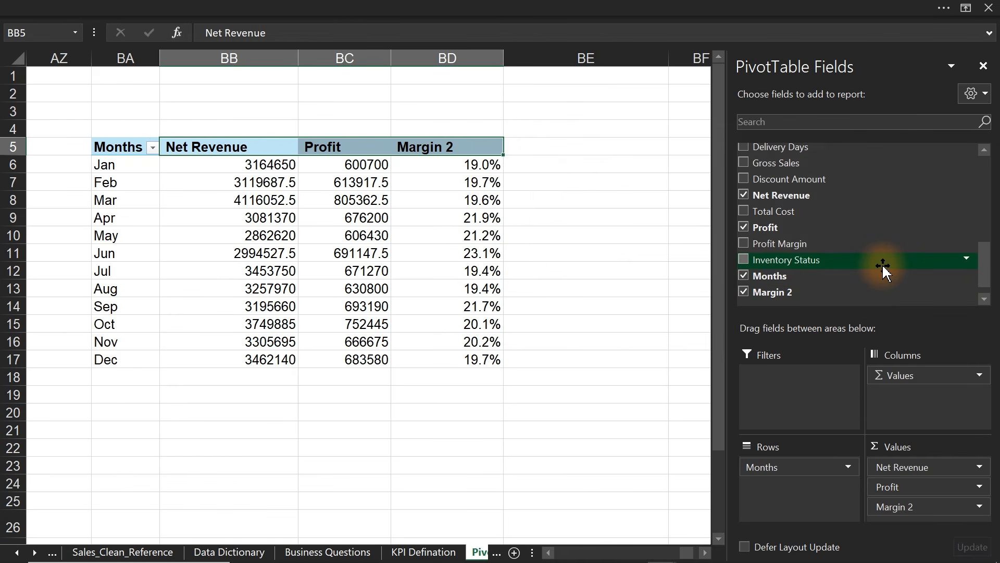
# - Insert a Clustered Column PivotChart from the monthly Net Revenue, Profit and Margin 2 PivotTable
pyautogui.click(270, 248)
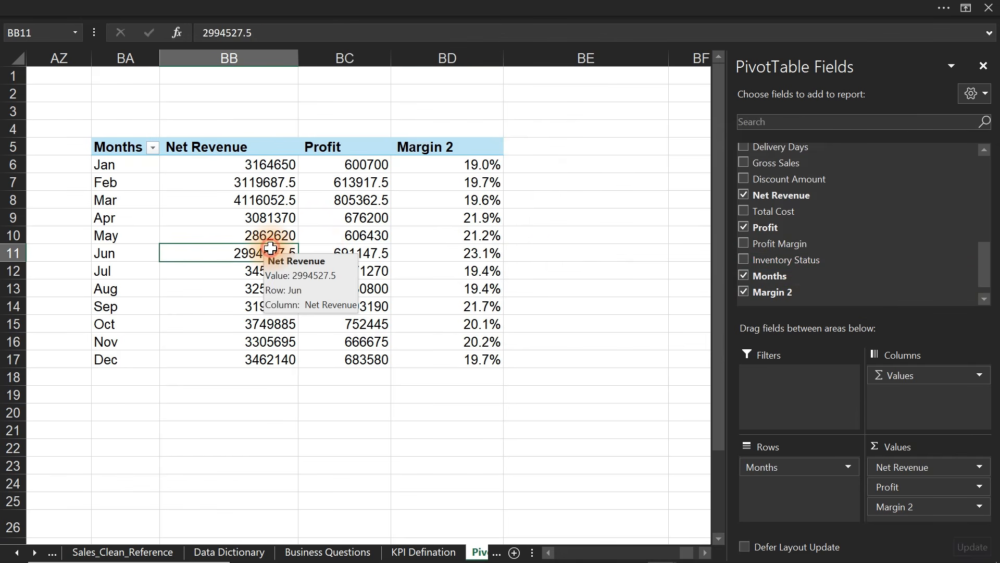
pyautogui.click(253, 5)
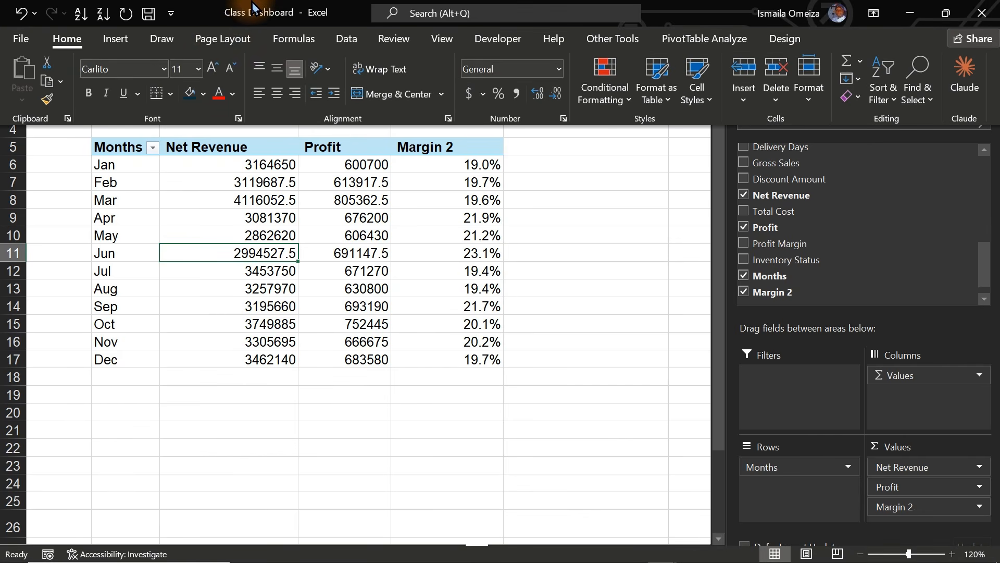
pyautogui.click(119, 46)
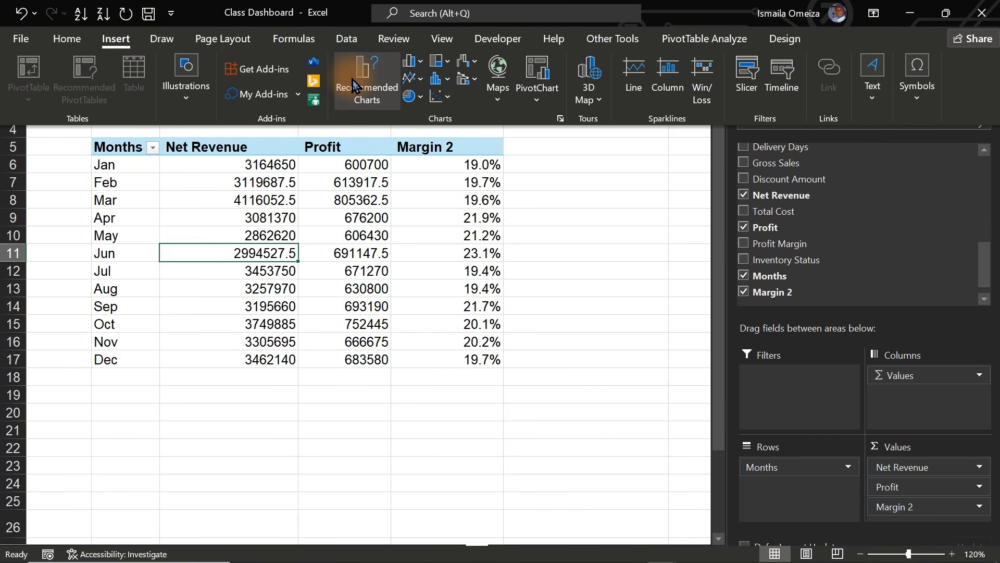
pyautogui.click(368, 96)
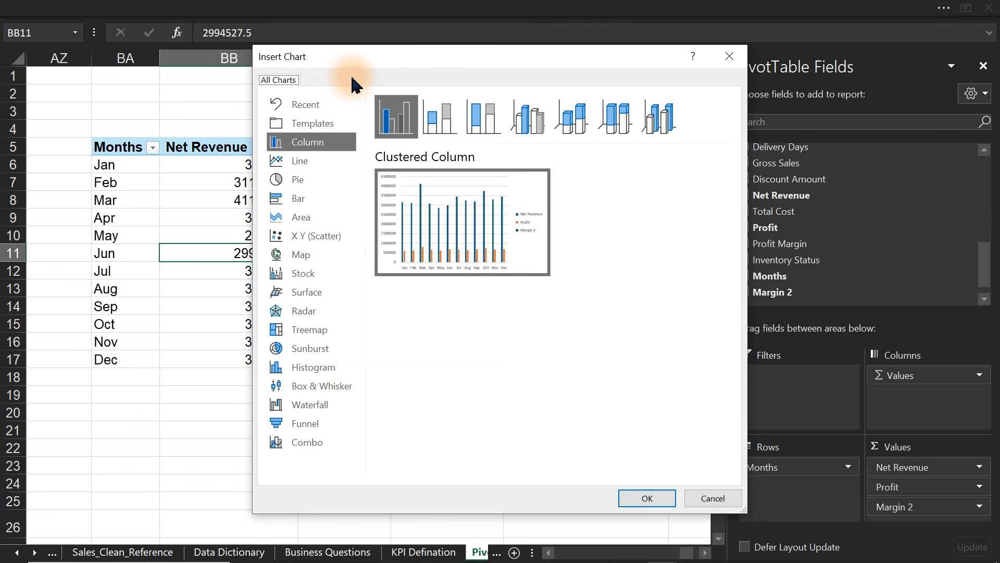
pyautogui.click(439, 115)
pyautogui.click(471, 130)
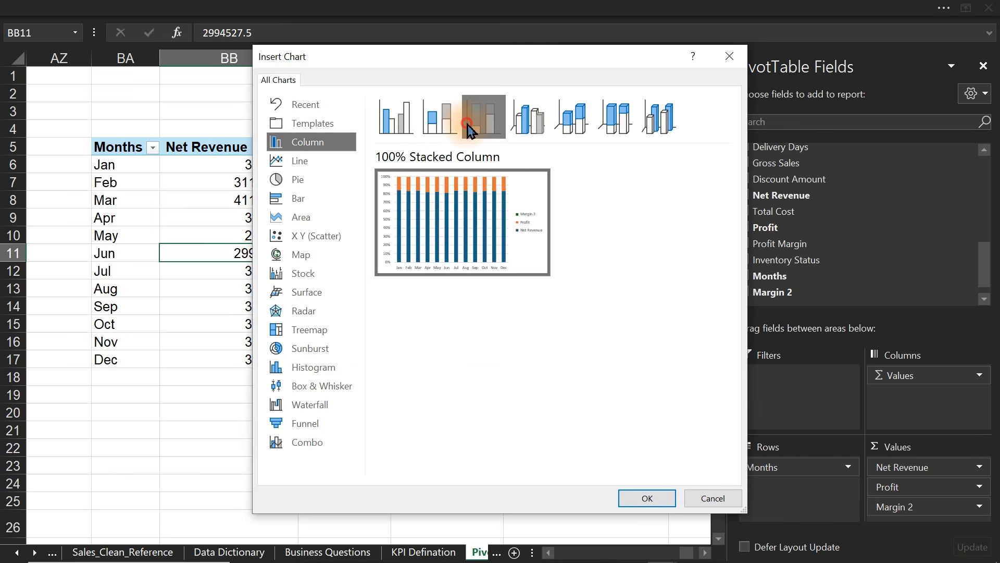
pyautogui.click(409, 126)
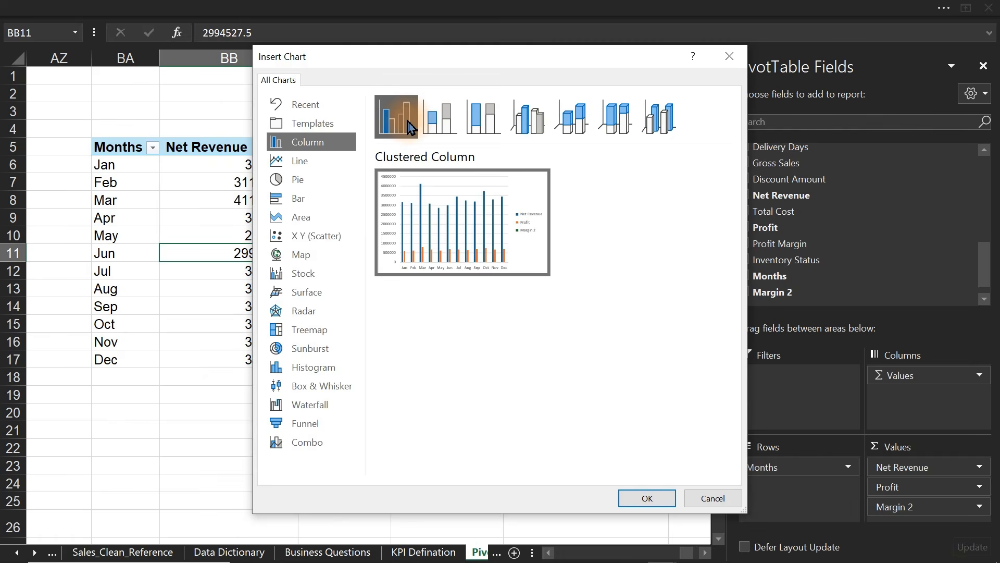
pyautogui.moveTo(409, 127)
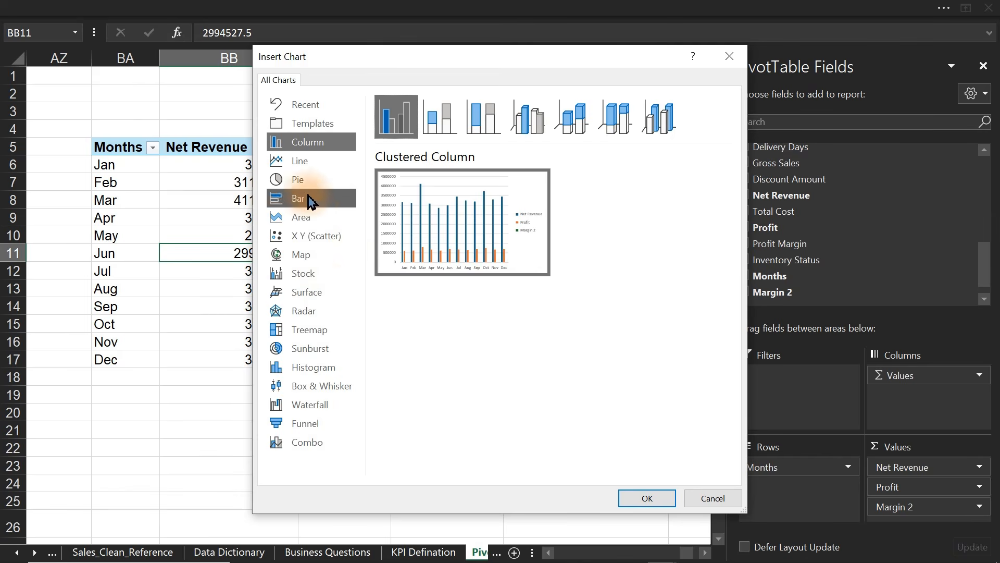
pyautogui.moveTo(438, 189)
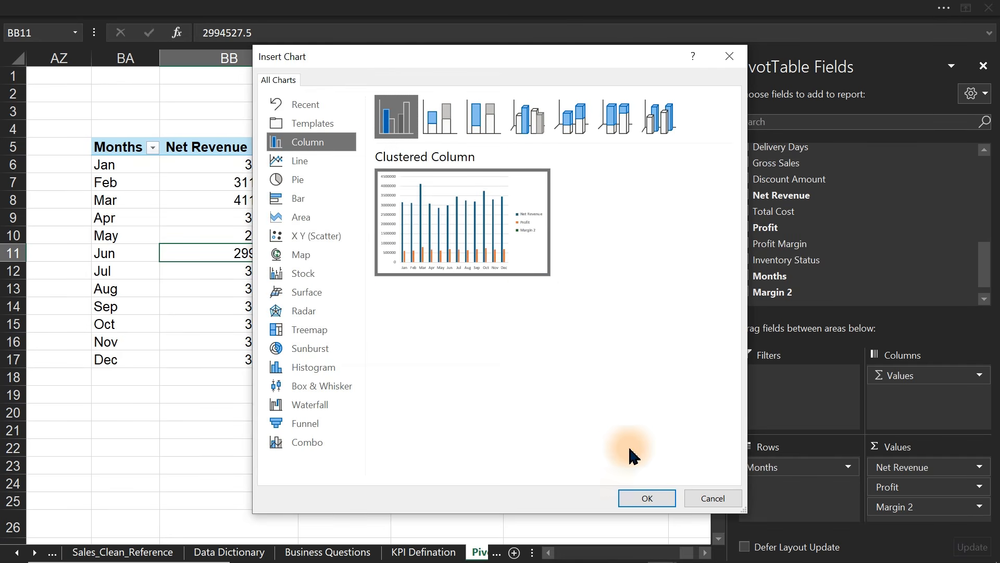
pyautogui.click(646, 498)
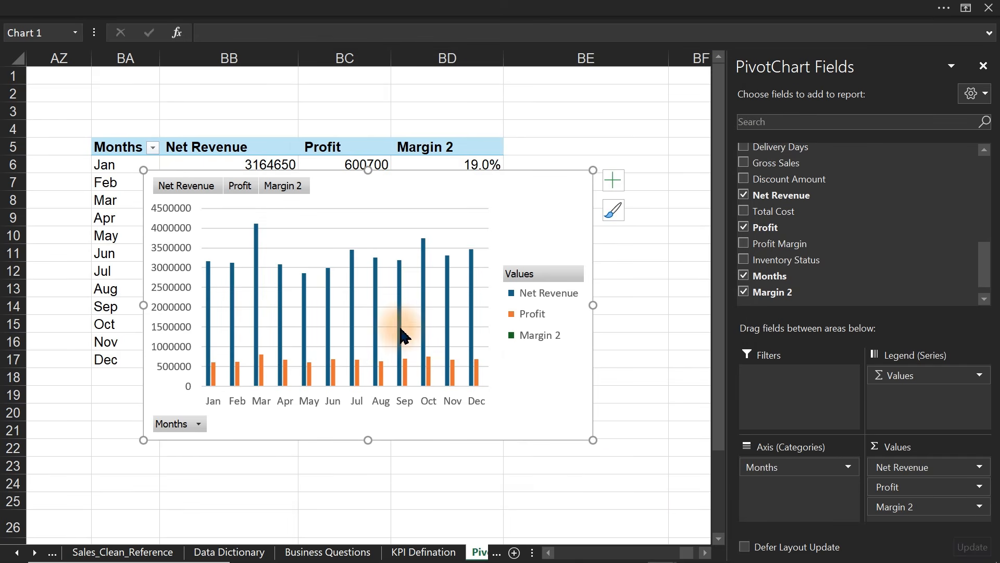
# - Change the PivotChart to a Clustered Column - Line combo with the Margin 2 line on the secondary axis
pyautogui.rightClick(354, 313)
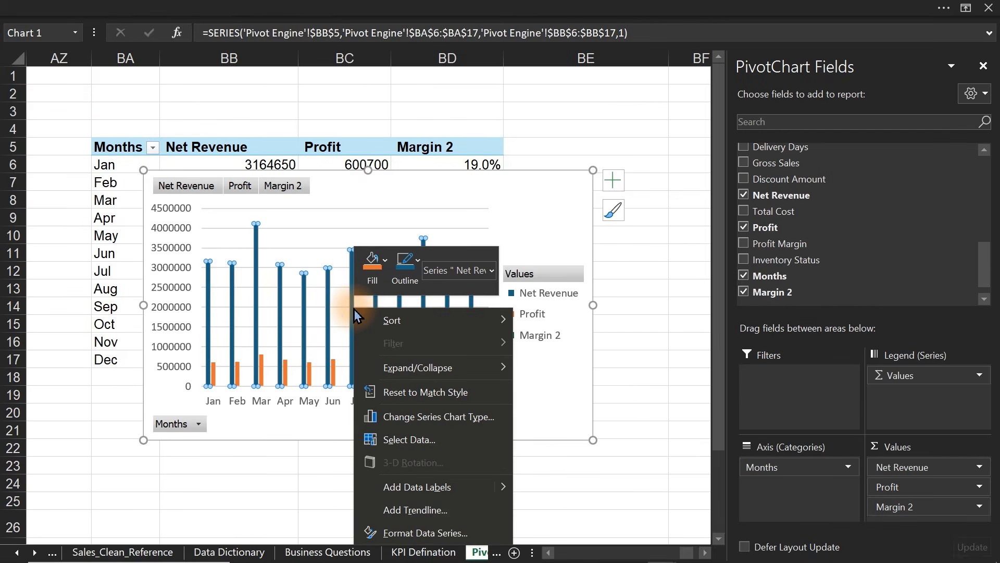
pyautogui.click(422, 419)
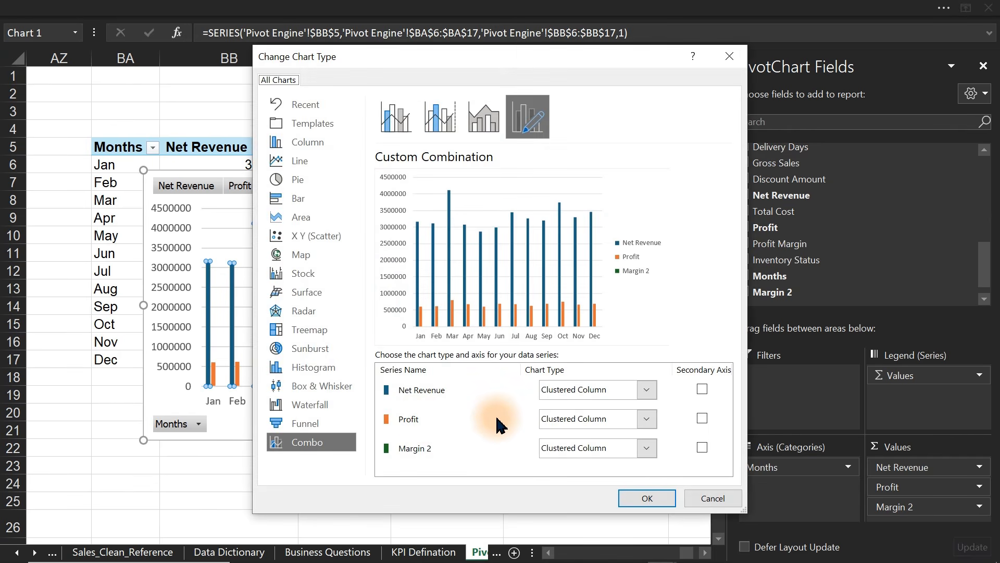
pyautogui.click(407, 121)
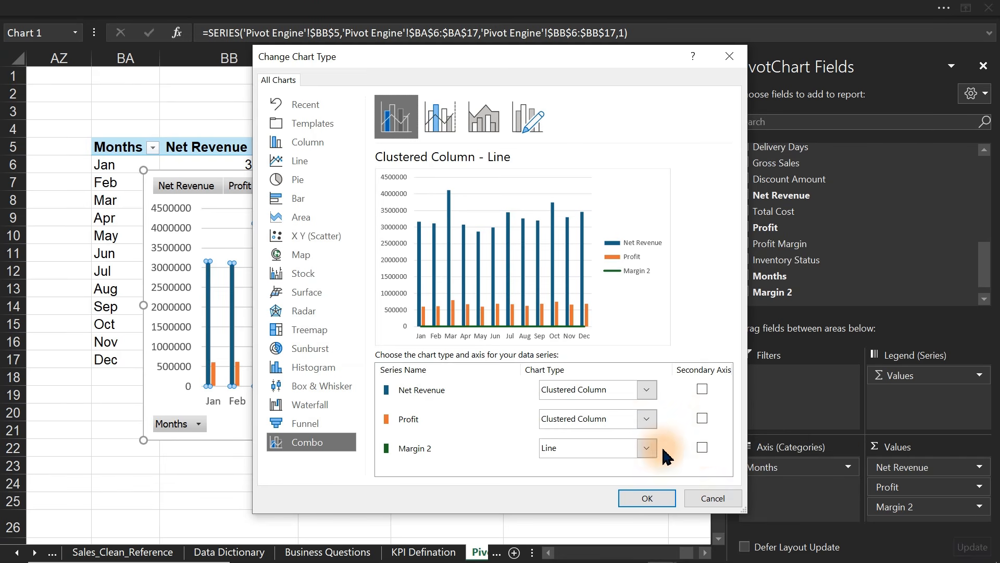
pyautogui.click(702, 448)
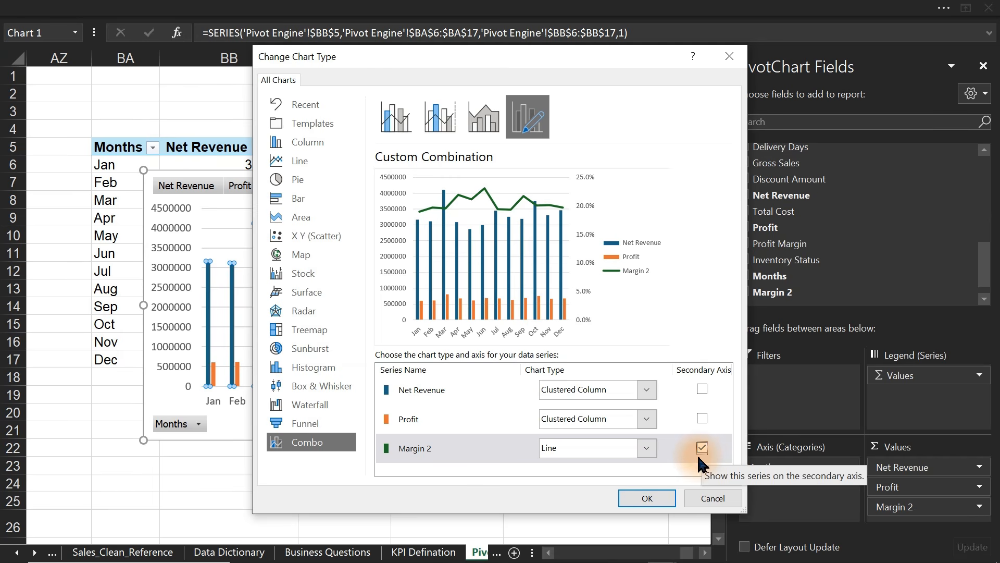
pyautogui.click(647, 498)
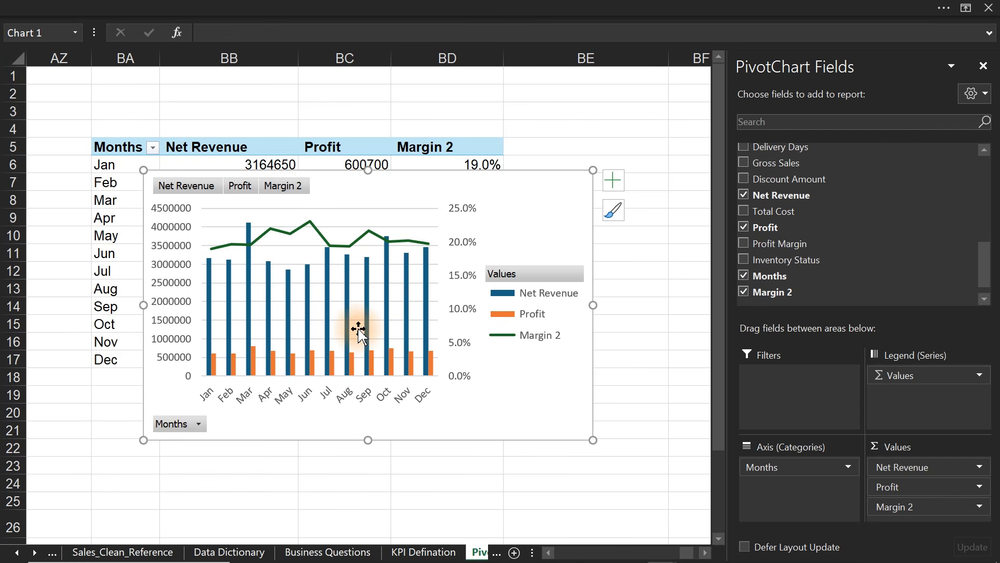
# - Hide all field buttons on the PivotChart and place its legend at the bottom of the chart
pyautogui.rightClick(245, 195)
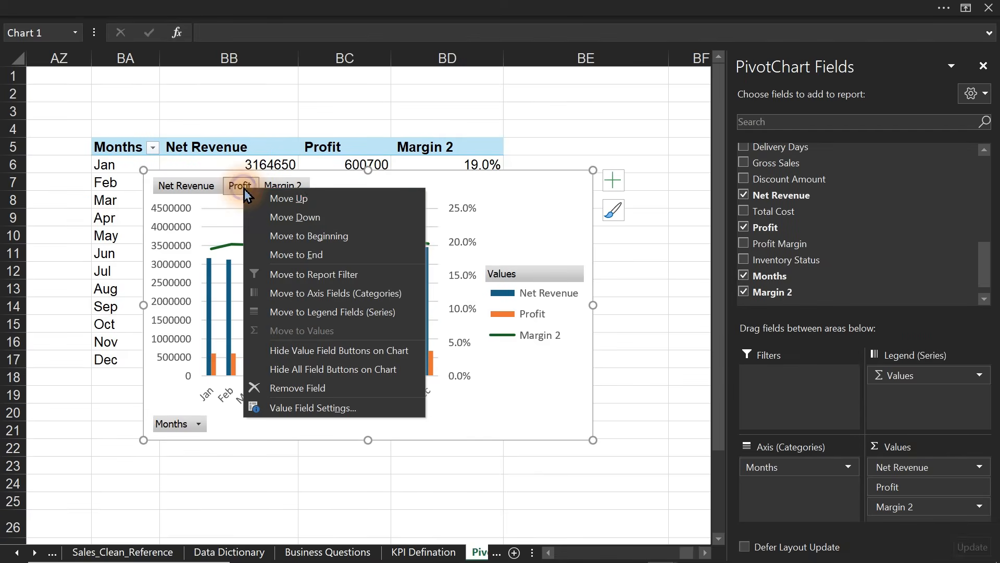
pyautogui.click(330, 370)
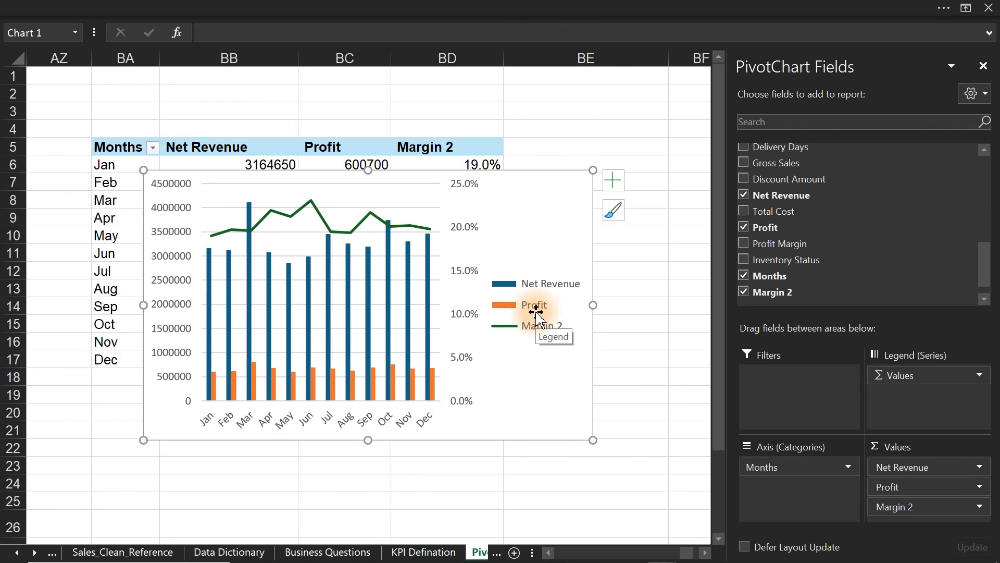
pyautogui.click(615, 181)
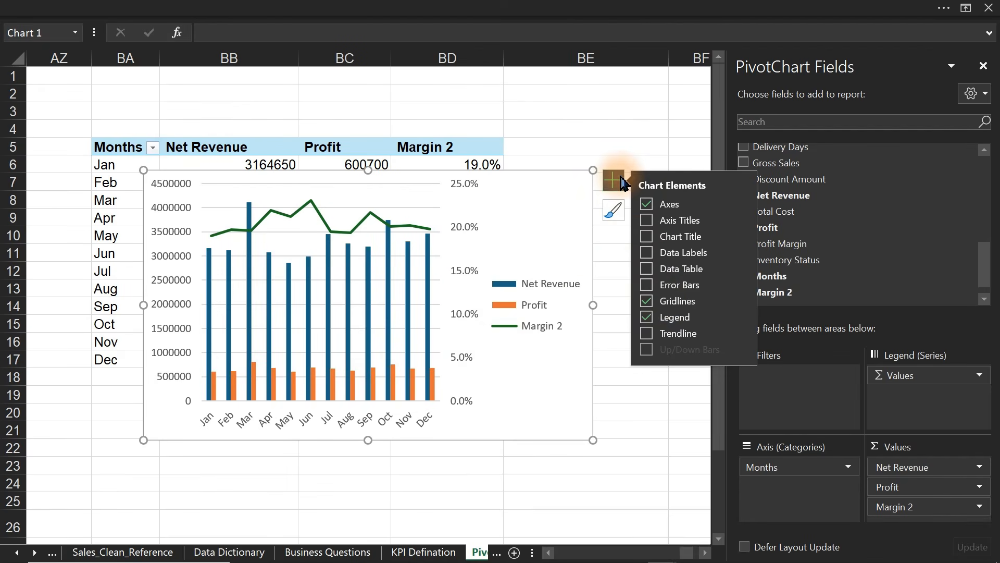
pyautogui.click(742, 319)
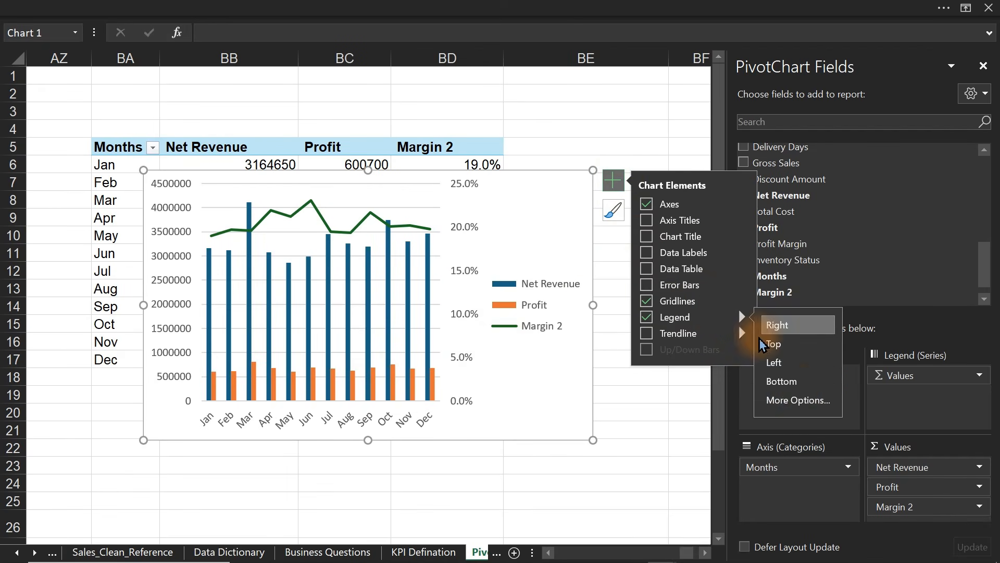
pyautogui.click(801, 384)
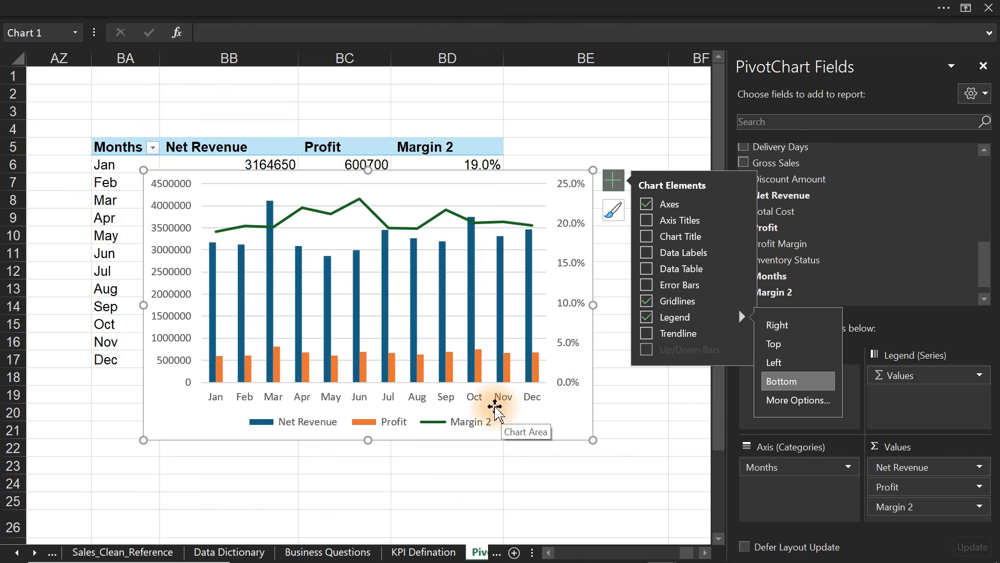
# - Remove the horizontal gridlines from the combo chart
pyautogui.click(500, 207)
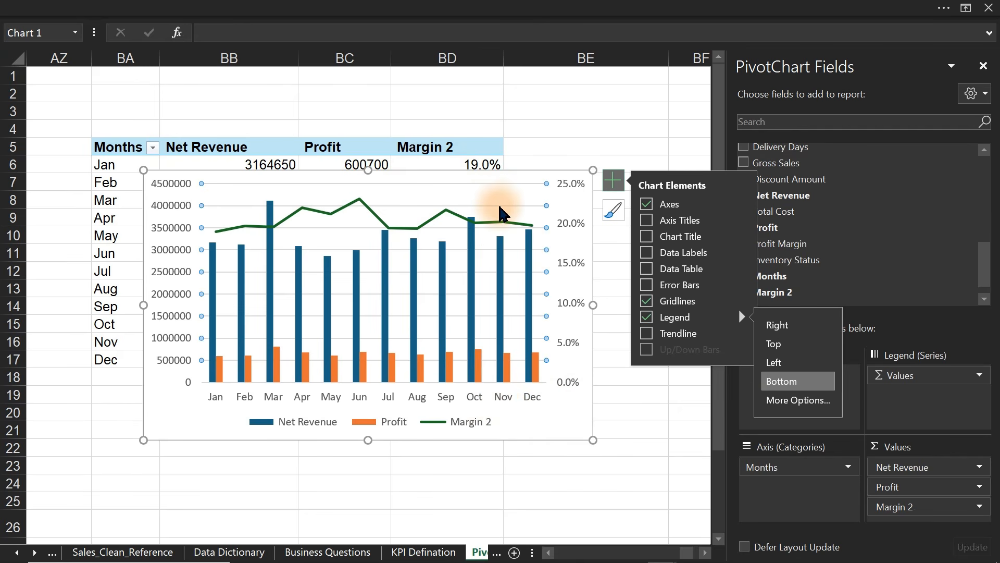
pyautogui.press('Delete')
# - Move the combo chart to the Dashboard sheet and size it to fit the blank white card below the KPI cards
pyautogui.hotkey('ctrl', 'x')
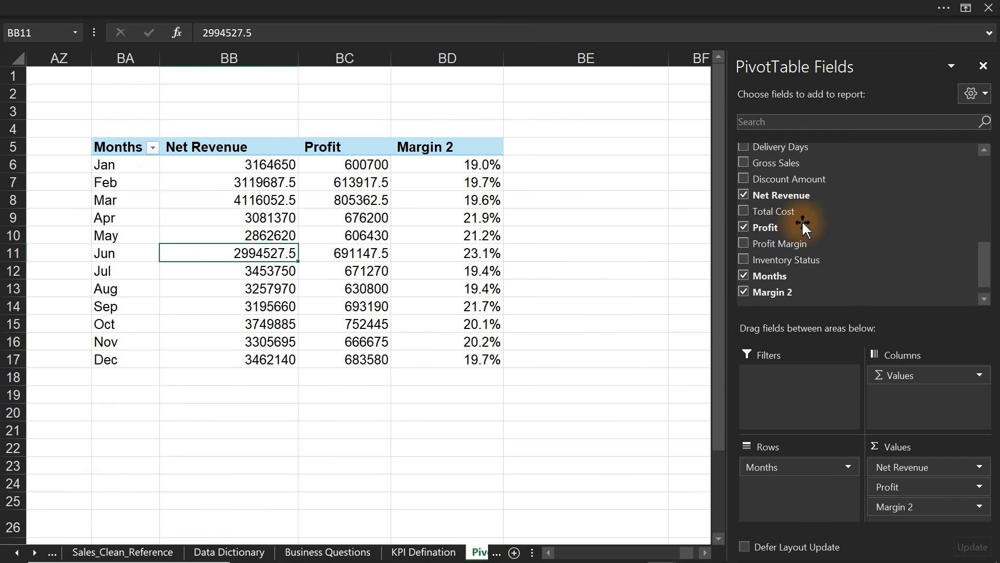
pyautogui.click(983, 66)
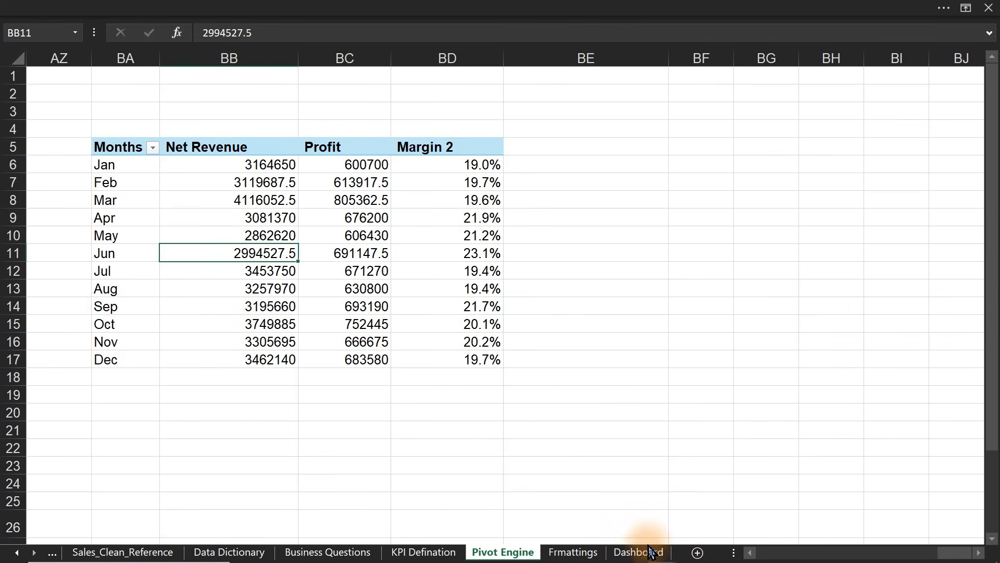
pyautogui.click(652, 554)
pyautogui.click(167, 431)
pyautogui.click(3, 442)
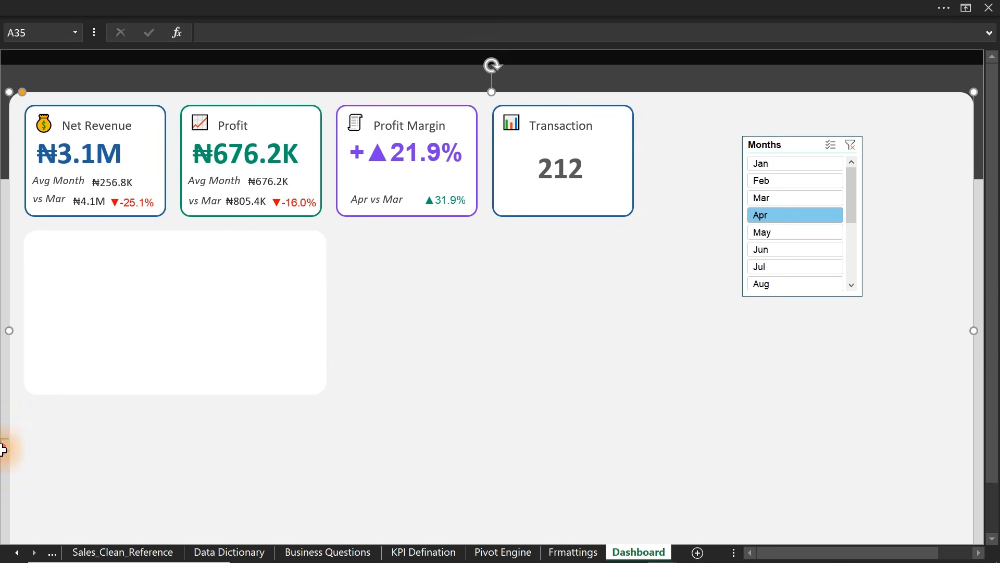
pyautogui.hotkey('ctrl', 'v')
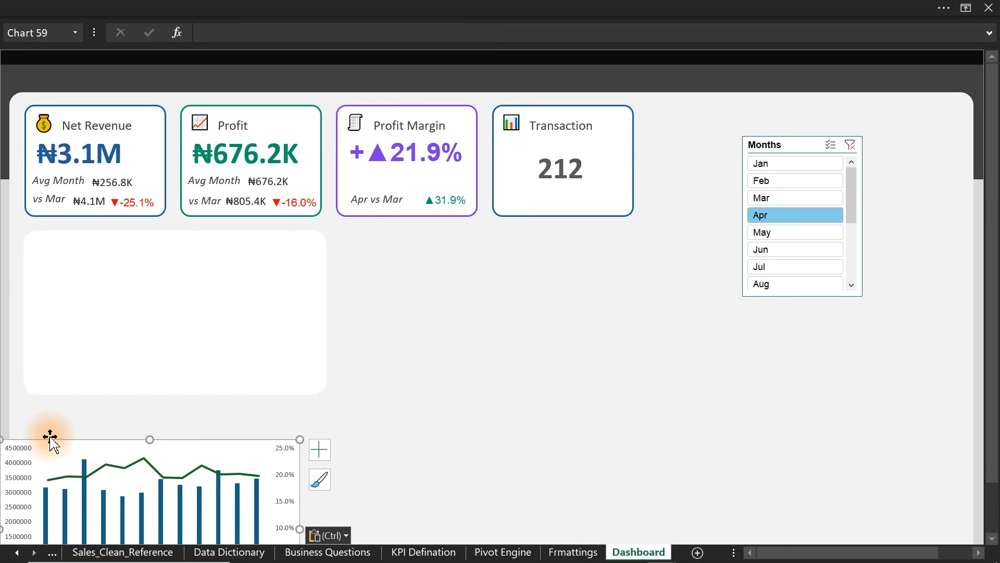
pyautogui.moveTo(50, 438); pyautogui.dragTo(82, 253)
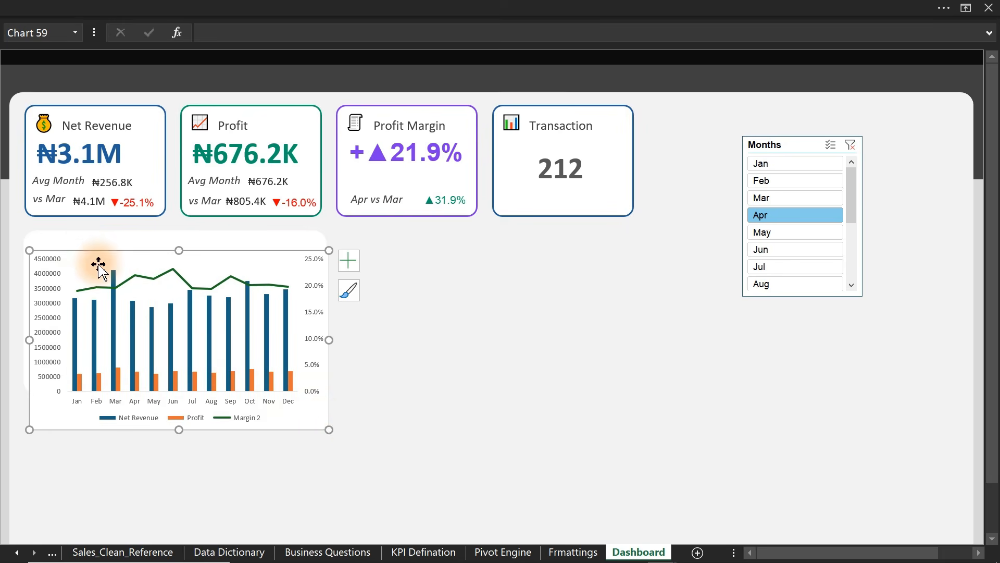
pyautogui.moveTo(329, 429); pyautogui.dragTo(324, 390)
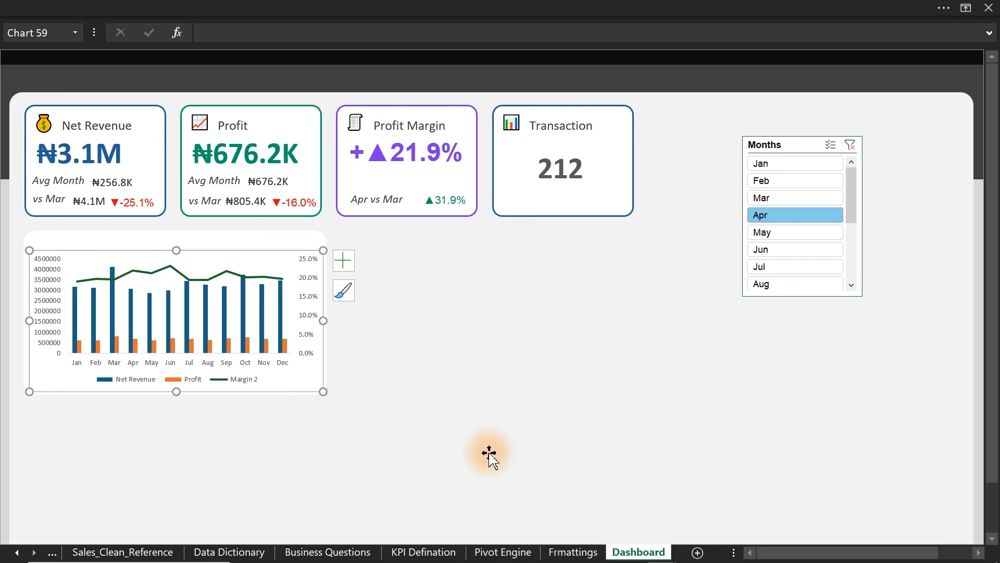
# - Review the recommended analyses and suggested visuals on the Business Questions sheet
pyautogui.click(328, 552)
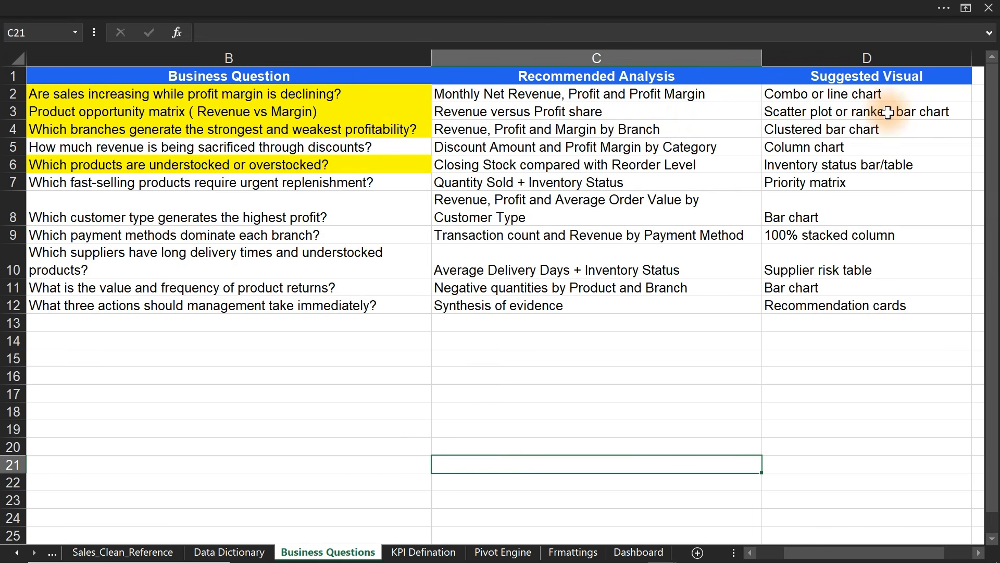
pyautogui.moveTo(525, 553)
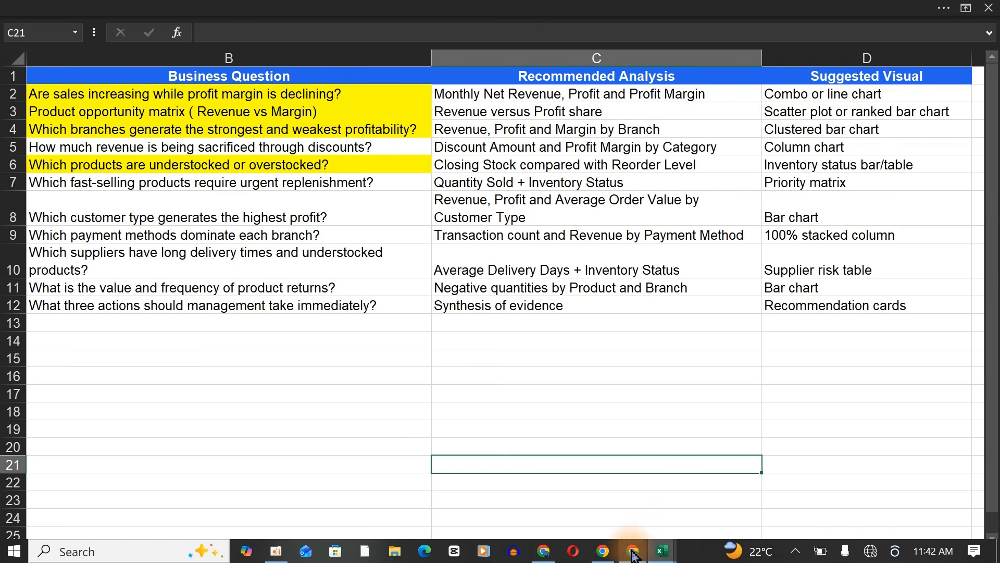
# - Return to the Class Dashboard workbook and select the monthly Net Revenue and Profit values on the Pivot Engine sheet
pyautogui.moveTo(669, 552)
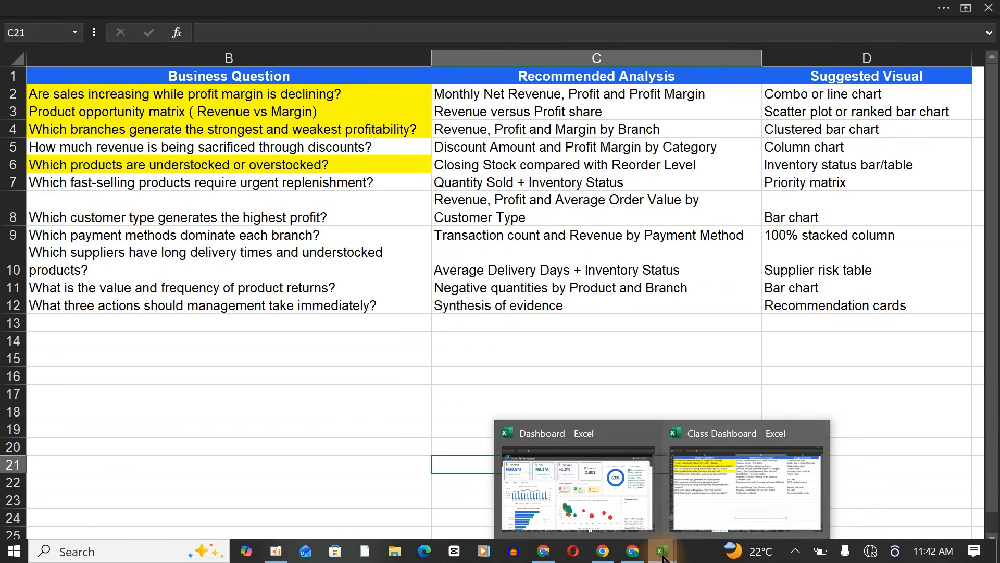
pyautogui.click(573, 488)
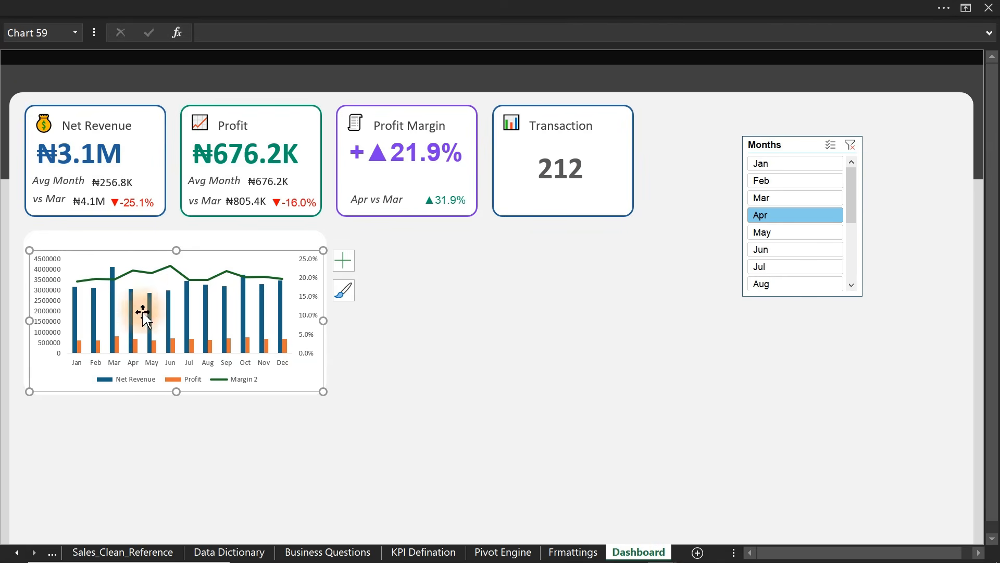
pyautogui.click(52, 312)
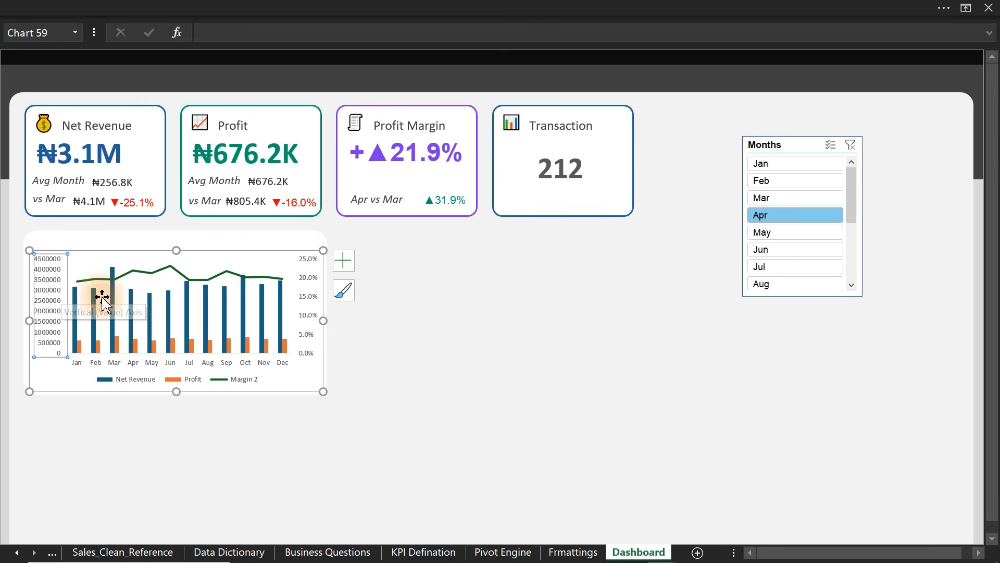
pyautogui.click(243, 354)
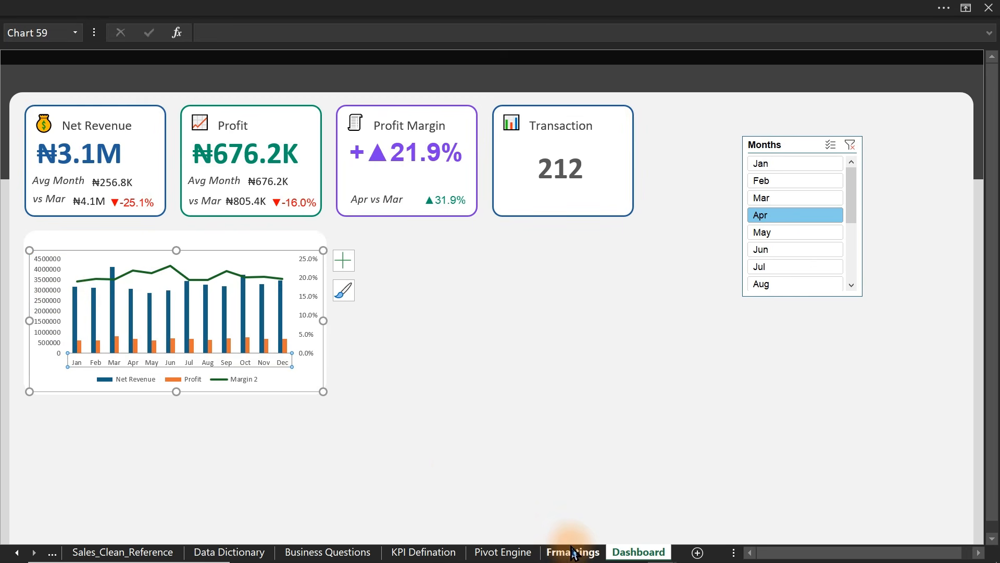
pyautogui.click(502, 552)
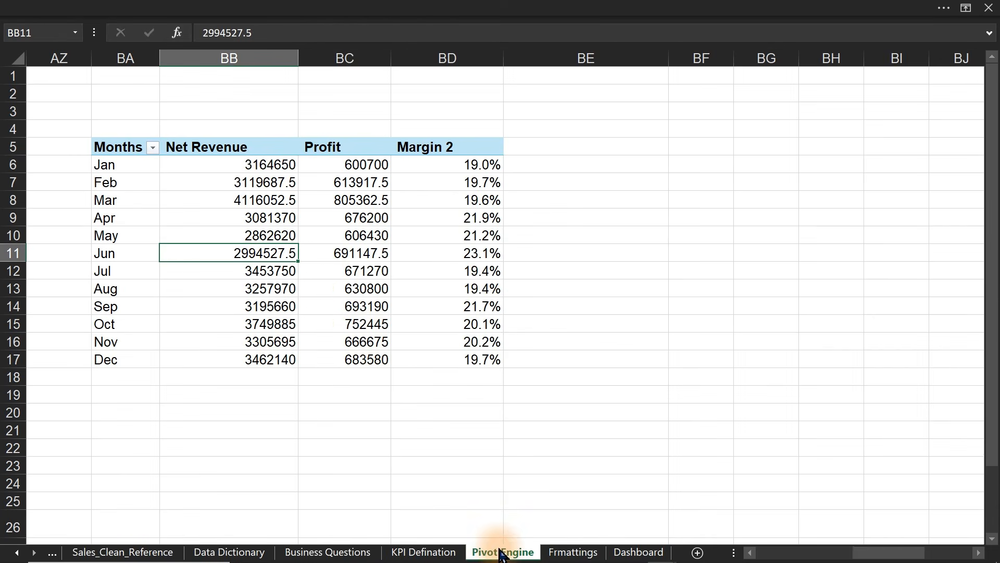
pyautogui.moveTo(239, 163); pyautogui.dragTo(363, 359)
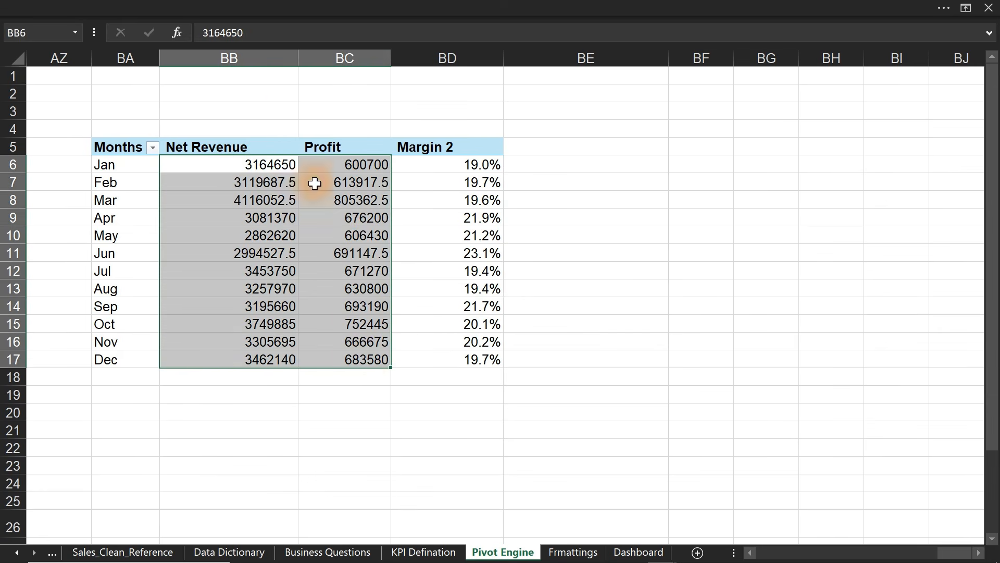
# - Format the selected Net Revenue and Profit values in comma style with no decimal places
pyautogui.click(273, 5)
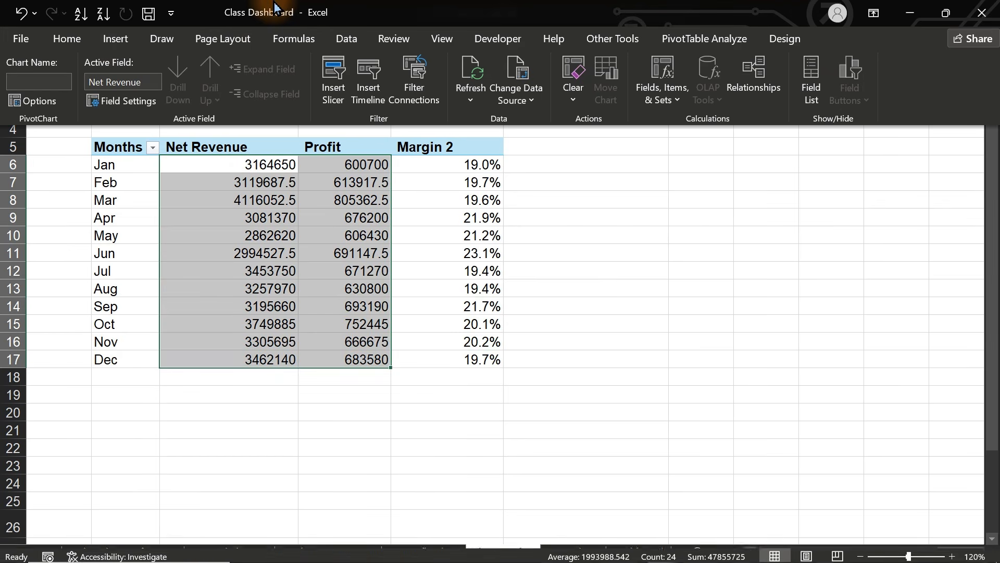
pyautogui.click(67, 38)
pyautogui.click(518, 96)
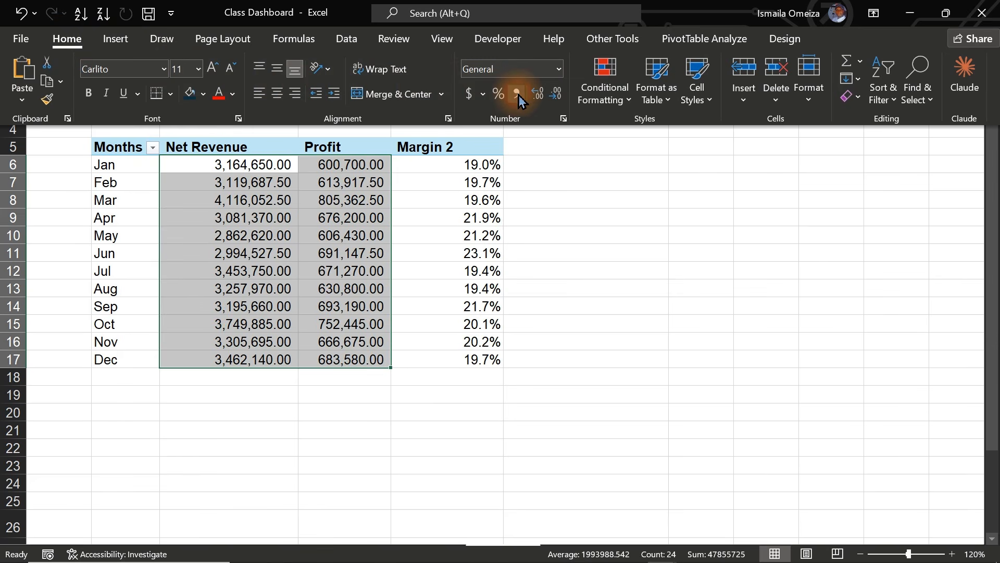
pyautogui.click(556, 98)
pyautogui.click(556, 98)
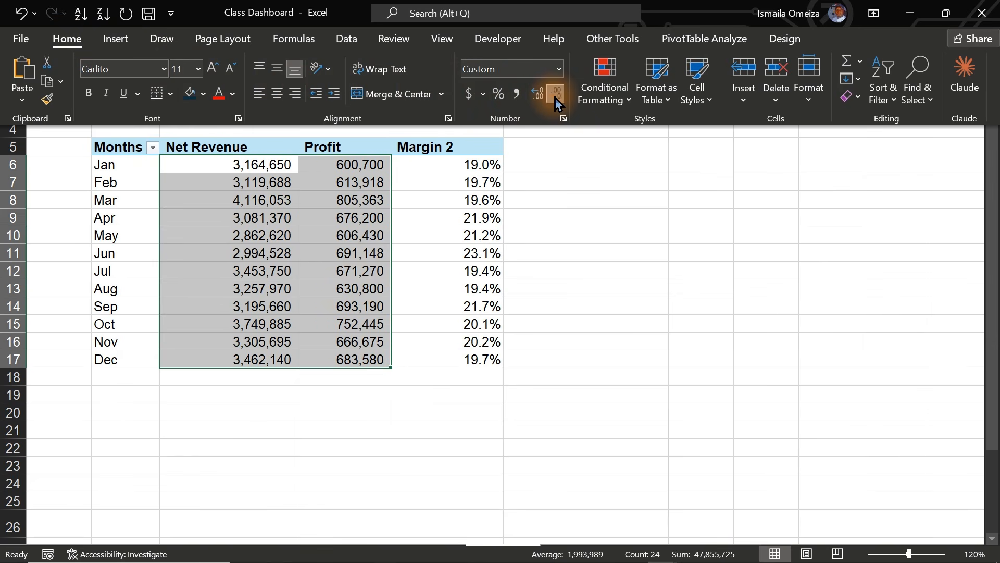
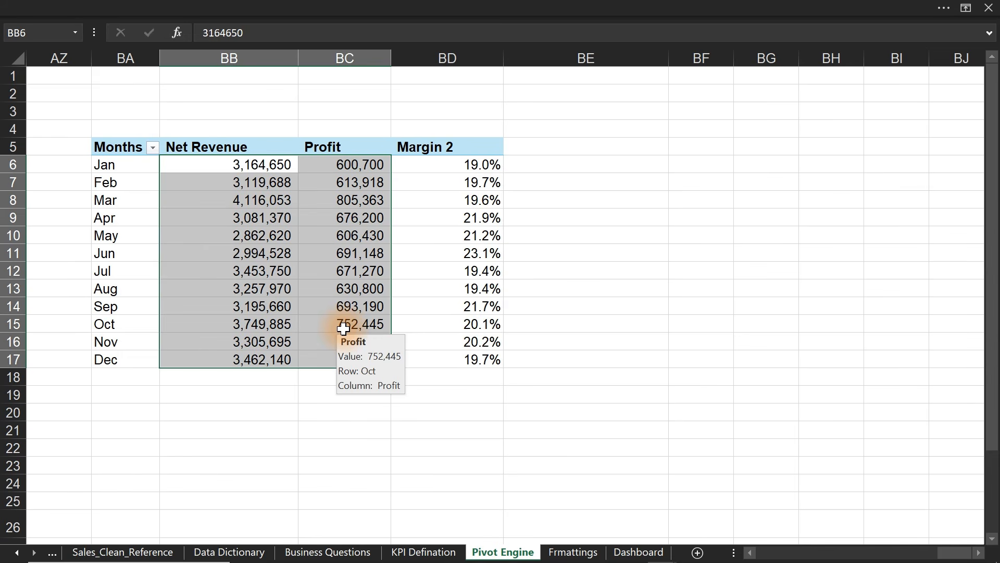
# - Ask ChatGPT for a custom number format that abbreviates hundreds, thousands and millions without a cell-based formula, and copy the suggested code
pyautogui.hotkey('alt', 'Tab')
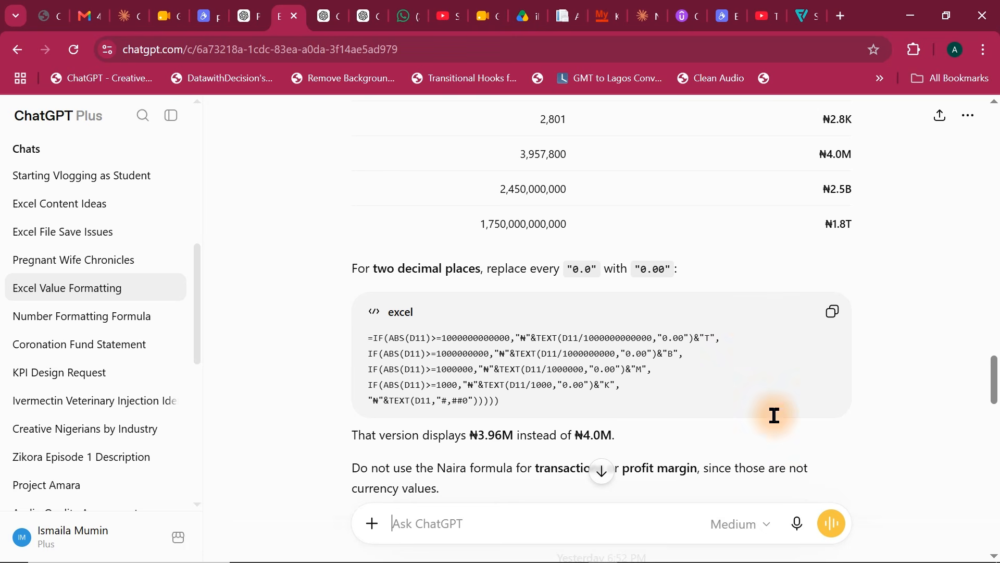
pyautogui.click(797, 523)
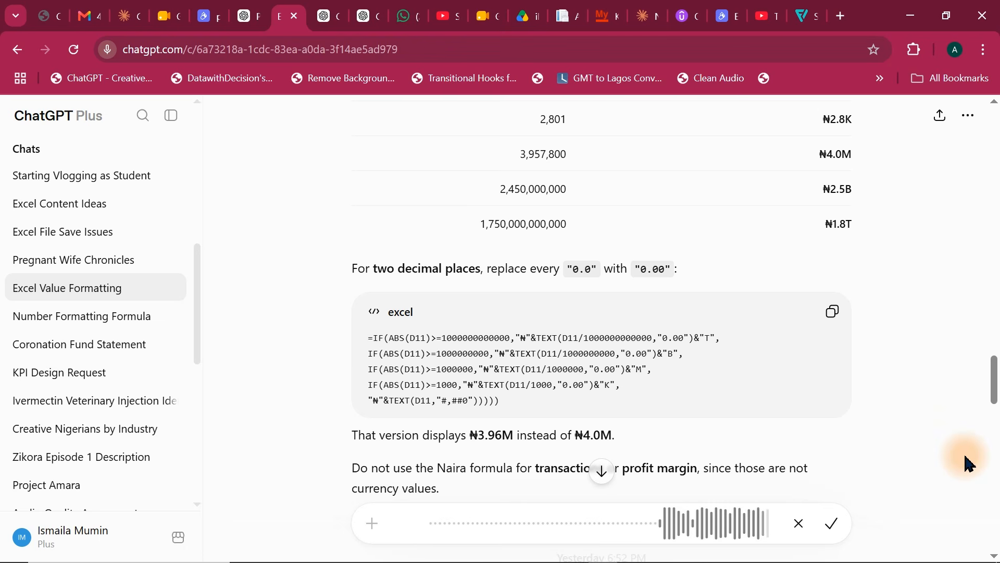
pyautogui.press('Return')
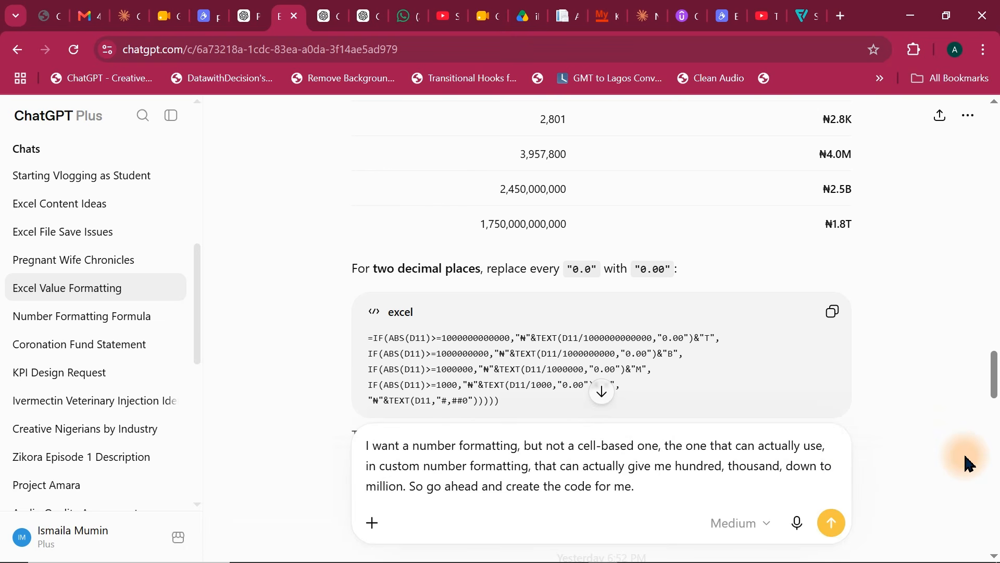
pyautogui.press('Return')
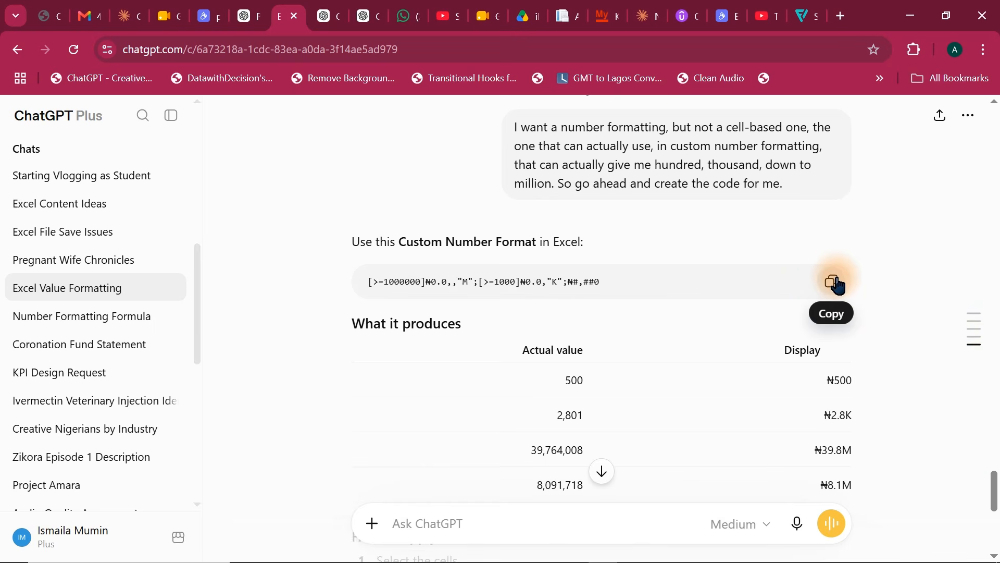
pyautogui.click(833, 282)
pyautogui.moveTo(994, 492); pyautogui.dragTo(996, 543)
# - Switch back to Class Dashboard and apply the custom number format [>=1000000]₦0.0,,"M";[>=1000]₦0.0,"K";₦#,##0 to the pivot table's Net Revenue and Profit values
pyautogui.moveTo(698, 561)
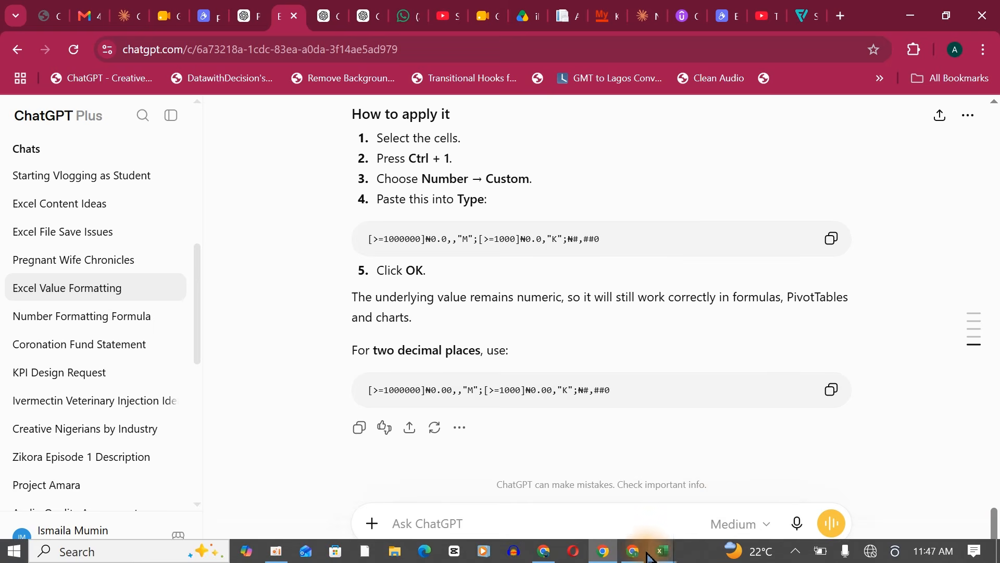
pyautogui.moveTo(661, 552)
pyautogui.click(710, 491)
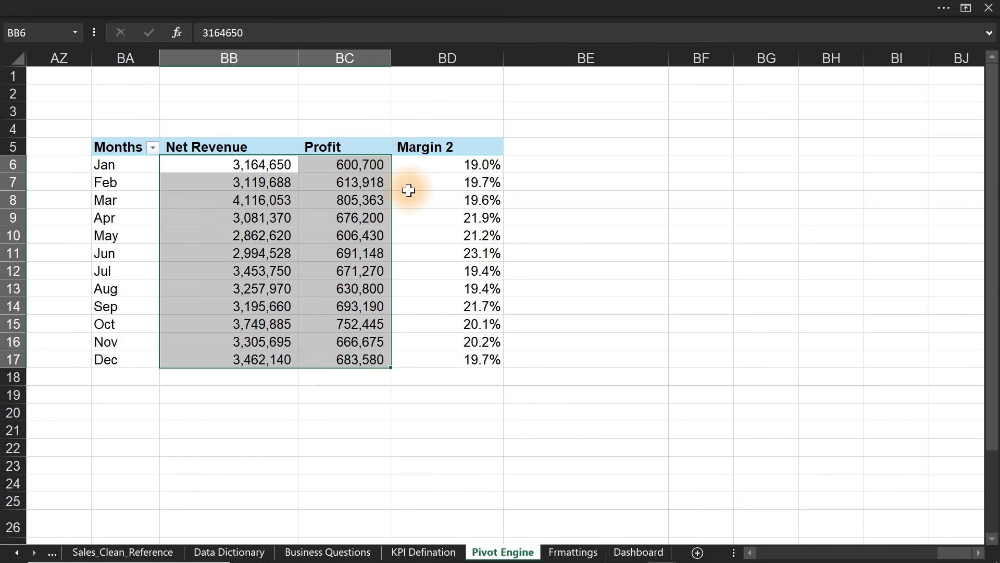
pyautogui.hotkey('ctrl', '1')
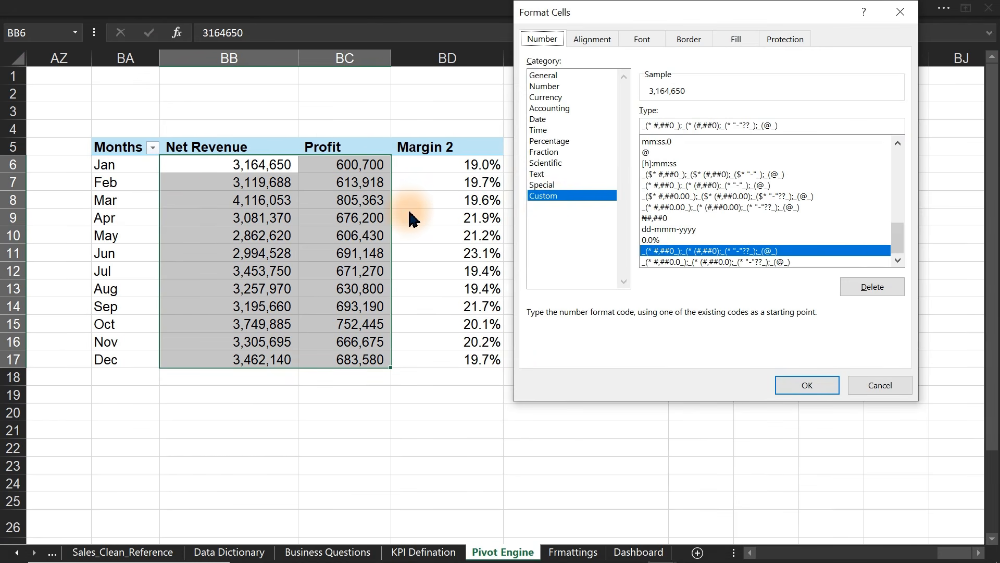
pyautogui.click(555, 195)
pyautogui.click(689, 129)
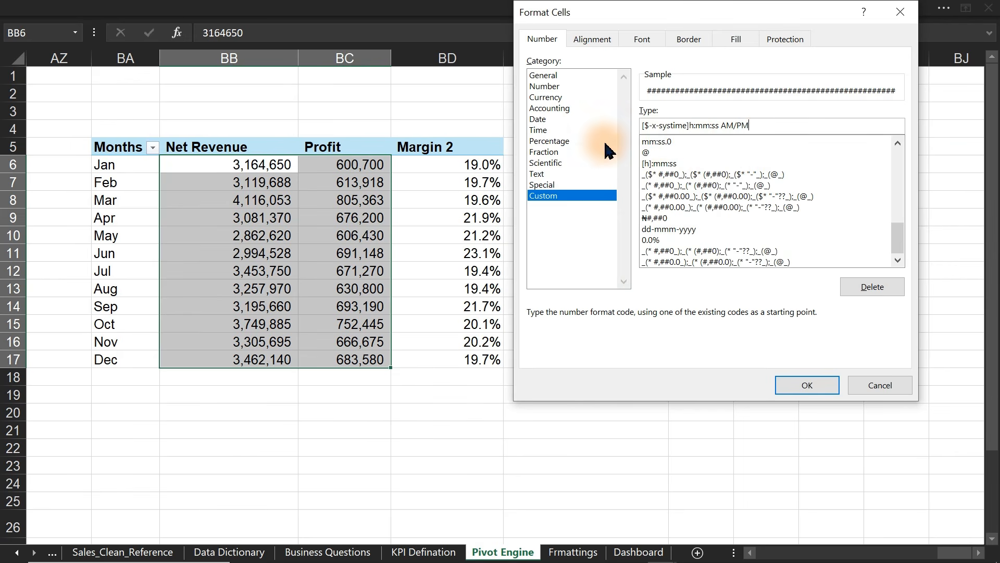
pyautogui.tripleClick(763, 126)
pyautogui.press('BackSpace')
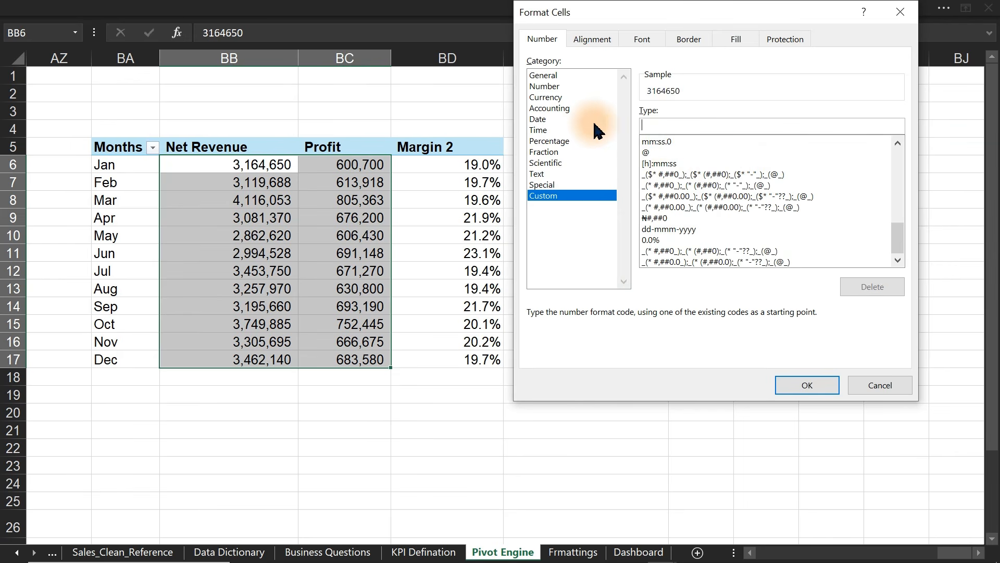
pyautogui.hotkey('ctrl', 'v')
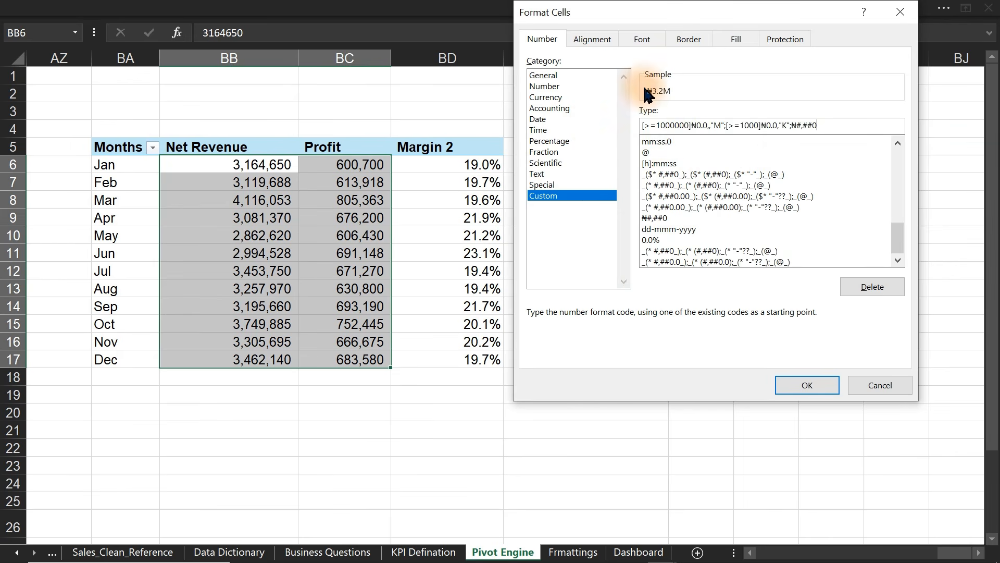
pyautogui.click(809, 385)
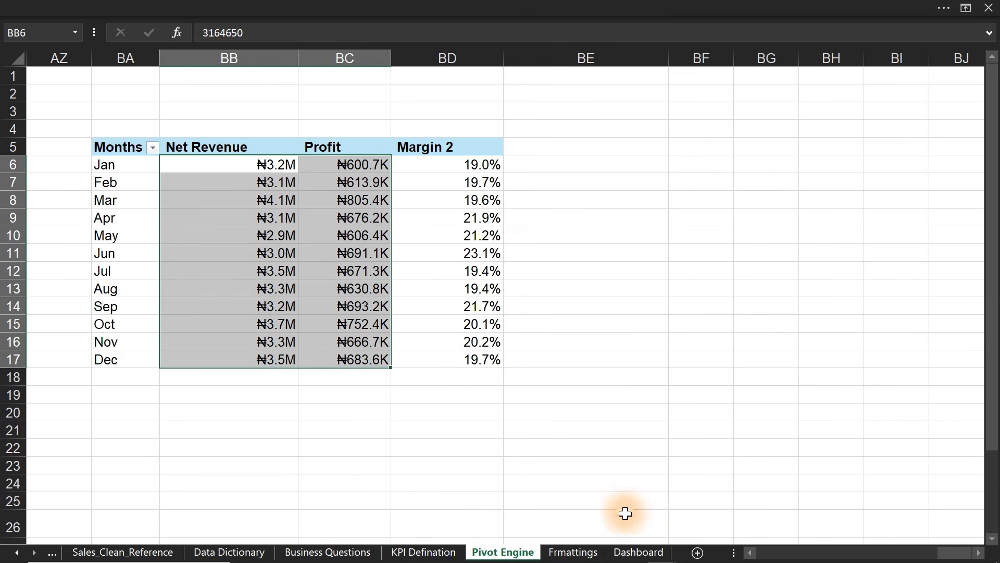
# - Enlarge the combo chart on the Dashboard sheet until it reaches below the Transaction card
pyautogui.click(639, 552)
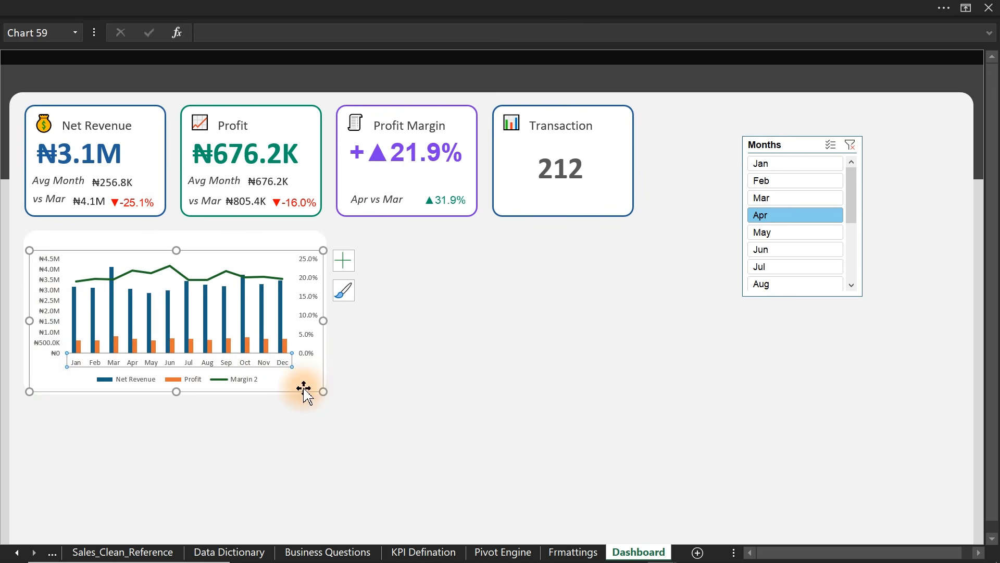
pyautogui.moveTo(323, 391); pyautogui.dragTo(586, 506)
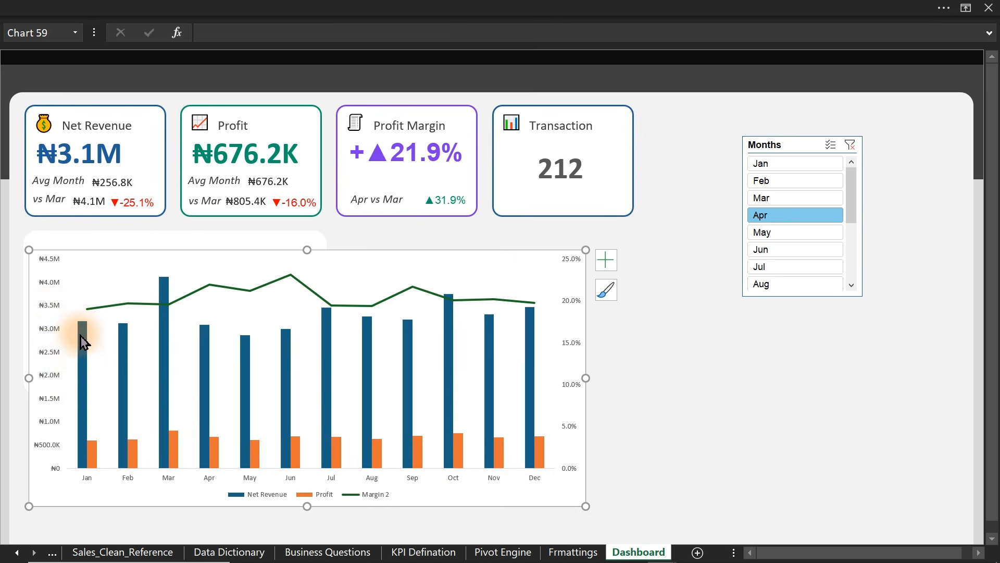
pyautogui.moveTo(82, 336)
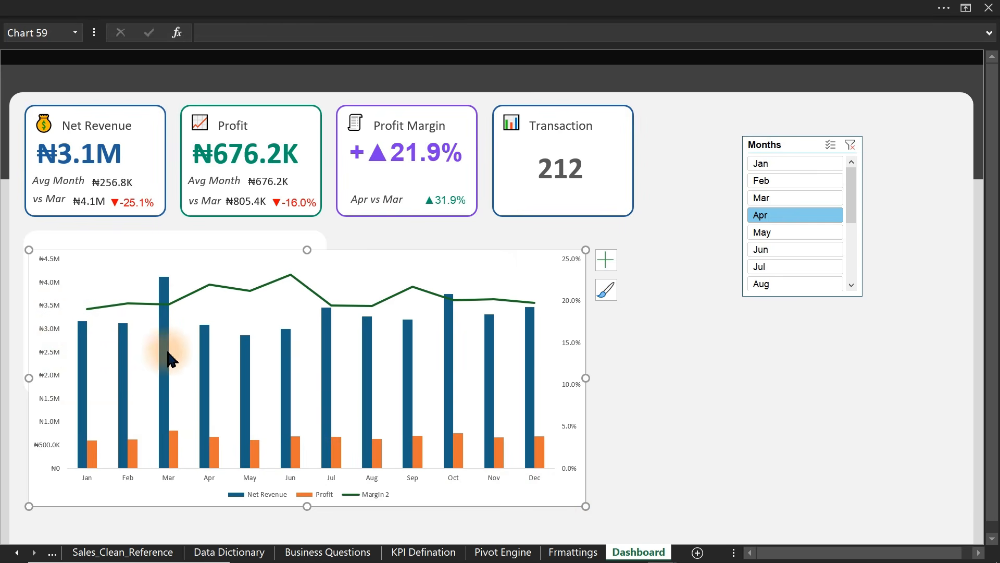
pyautogui.moveTo(169, 359)
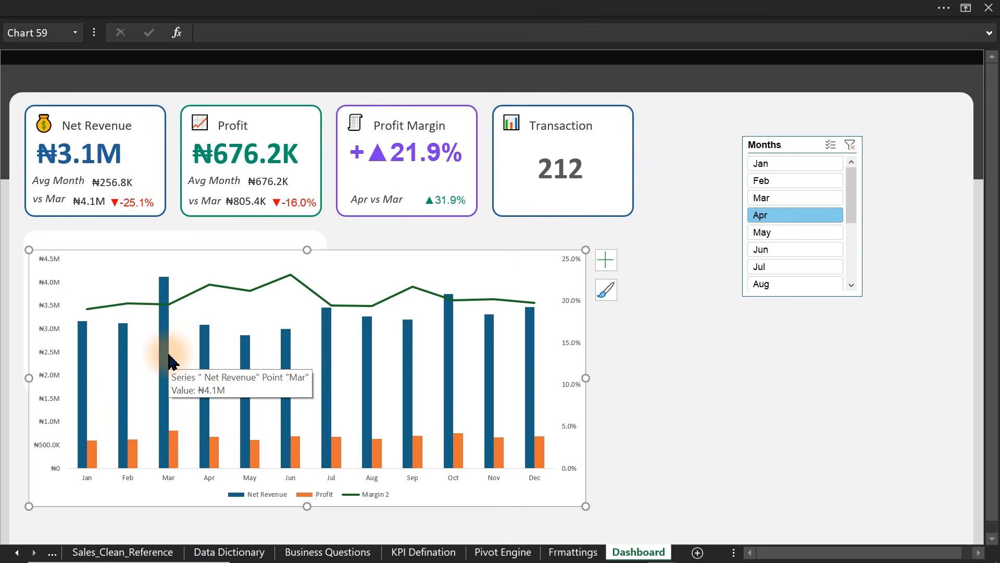
# - Widen the combo chart's columns by setting the Net Revenue series' gap width to 119%
pyautogui.click(168, 357)
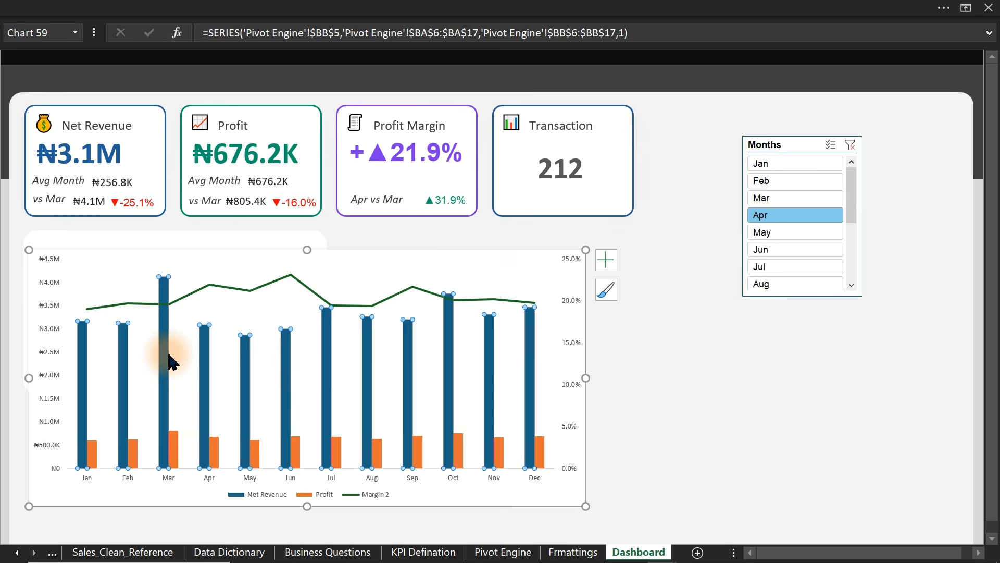
pyautogui.doubleClick(169, 360)
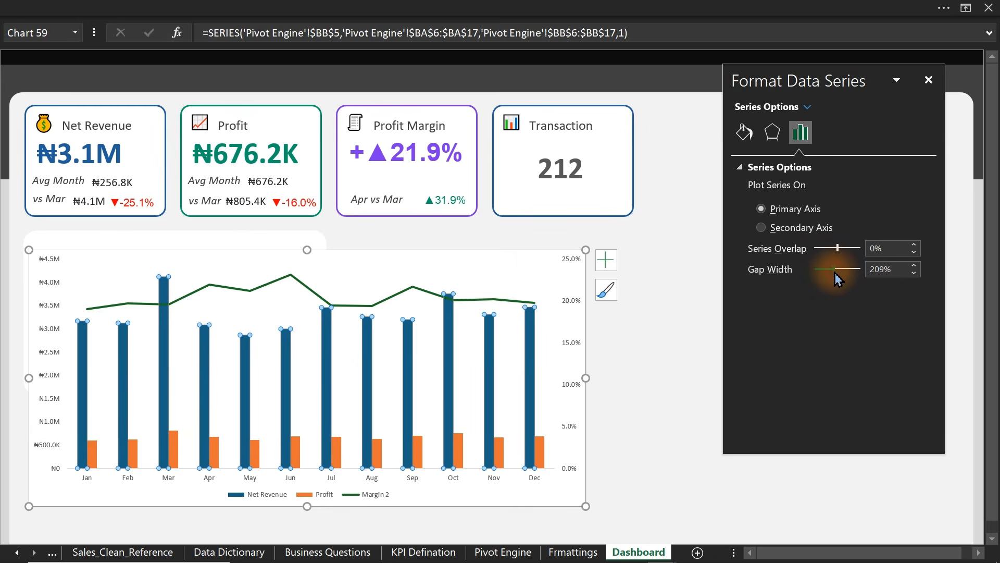
pyautogui.moveTo(835, 272); pyautogui.dragTo(828, 272)
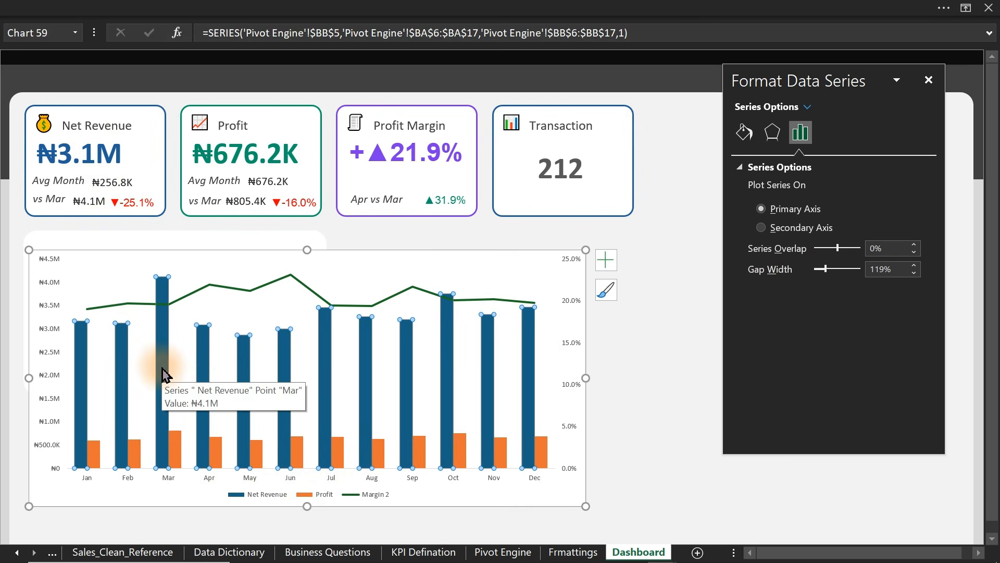
pyautogui.click(711, 424)
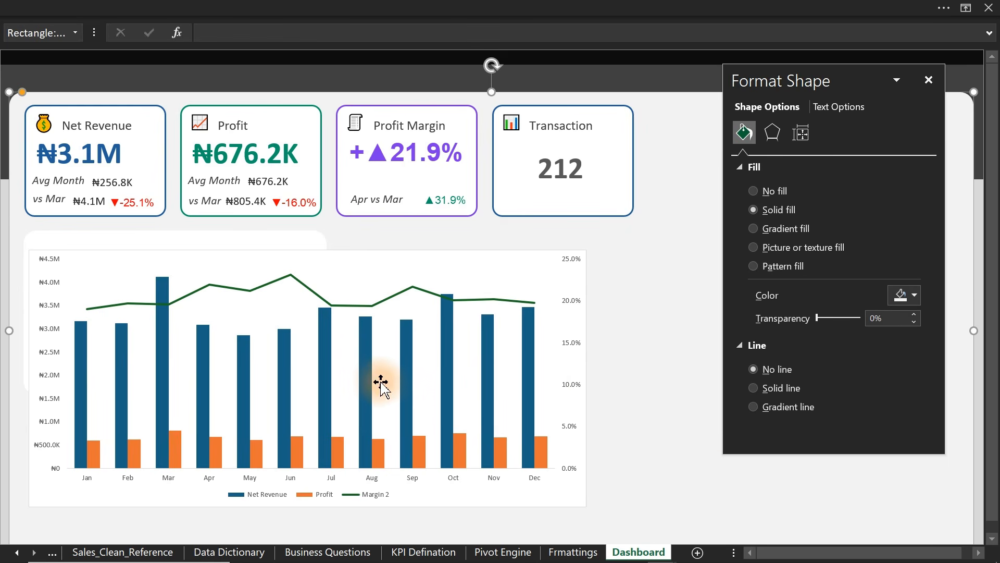
# - Fill the Net Revenue columns with a solid dark navy theme colour
pyautogui.click(408, 374)
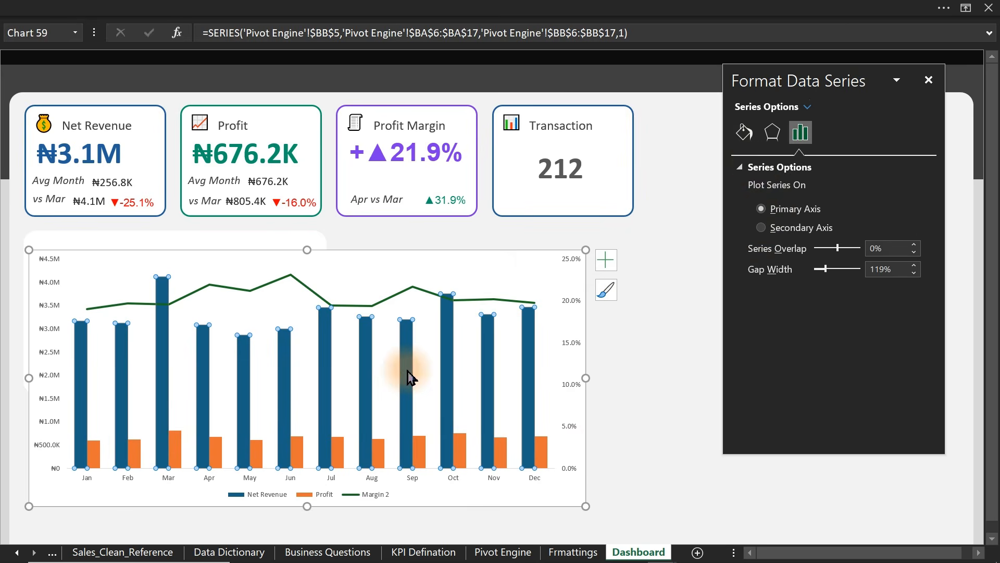
pyautogui.click(744, 133)
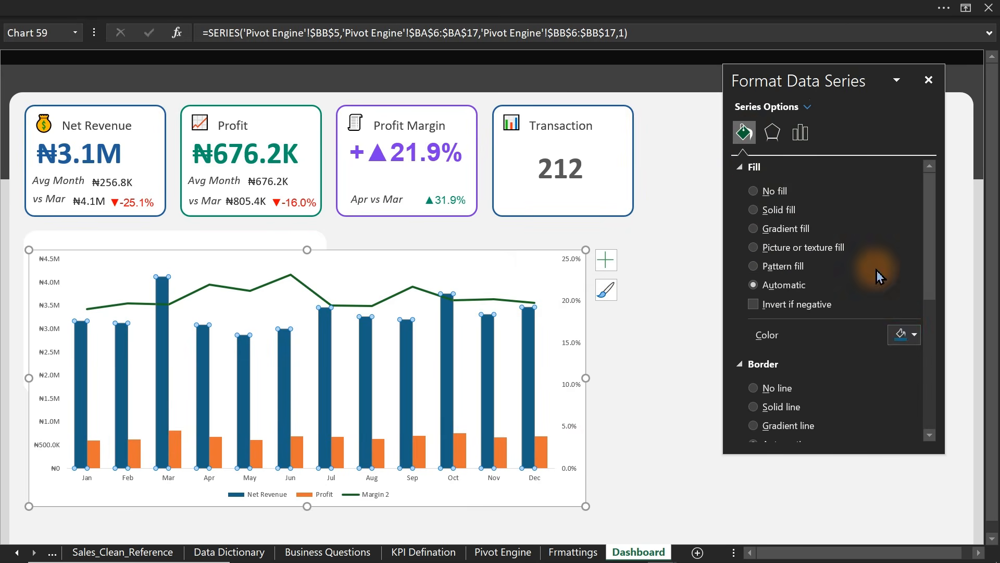
pyautogui.click(906, 341)
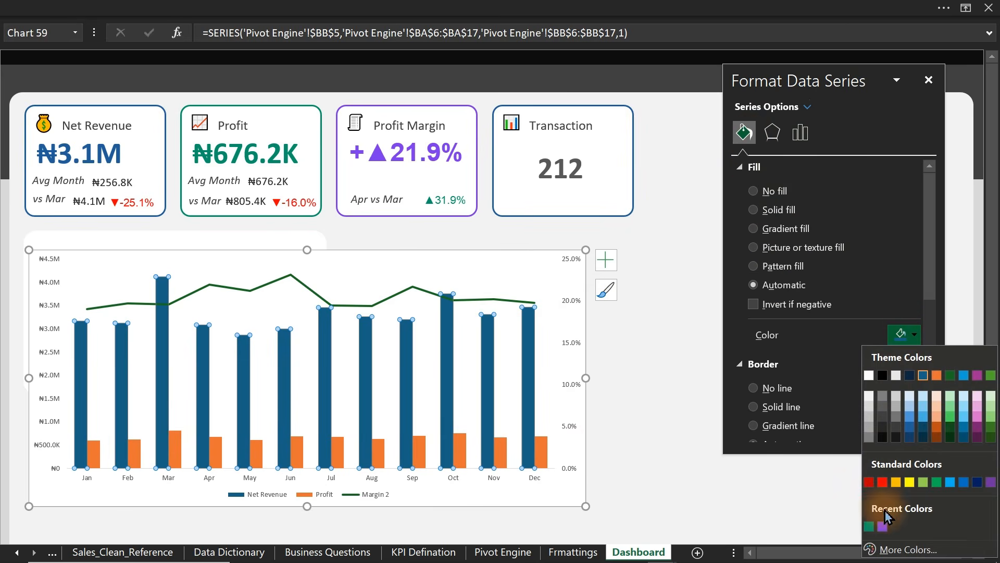
pyautogui.click(910, 436)
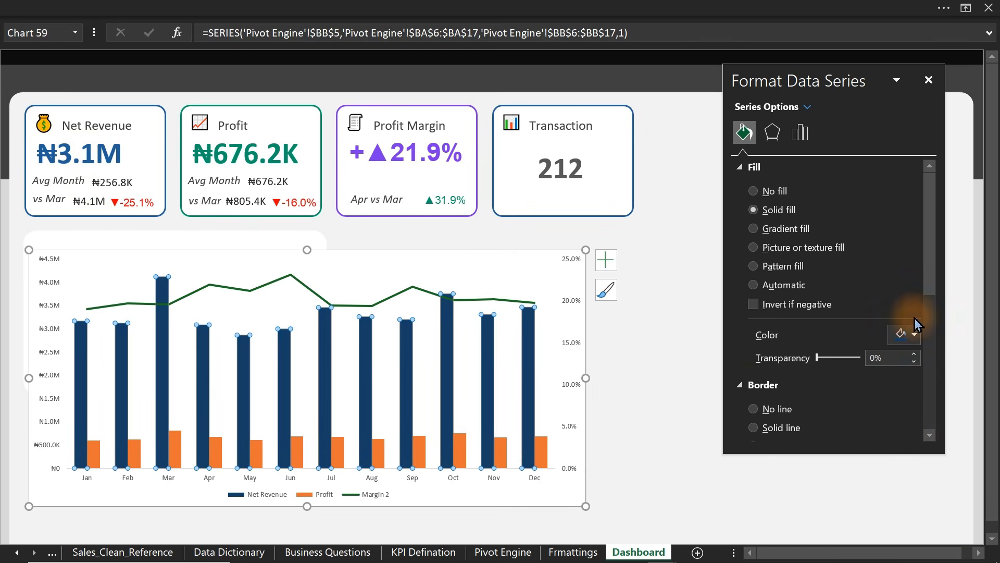
pyautogui.click(916, 335)
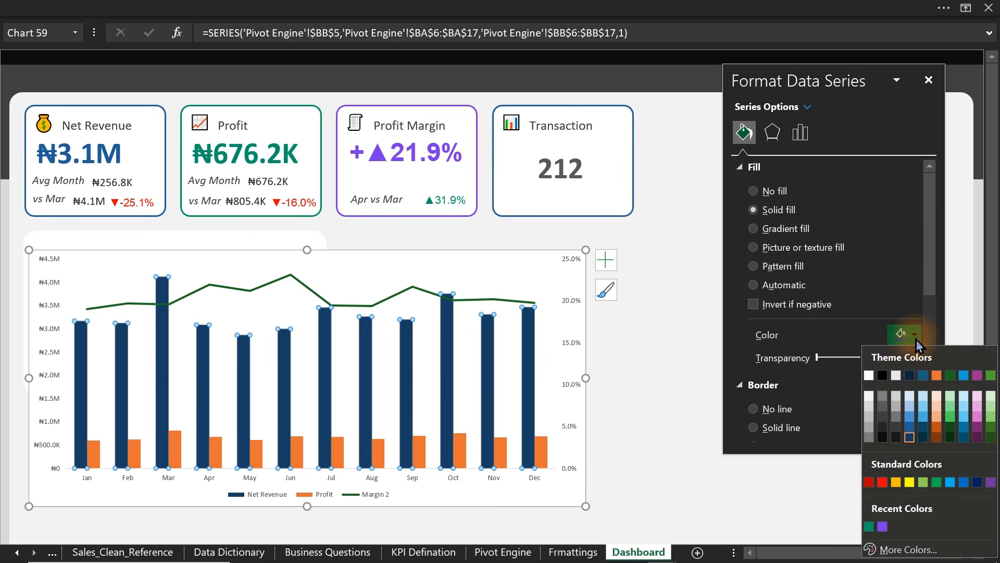
pyautogui.click(99, 154)
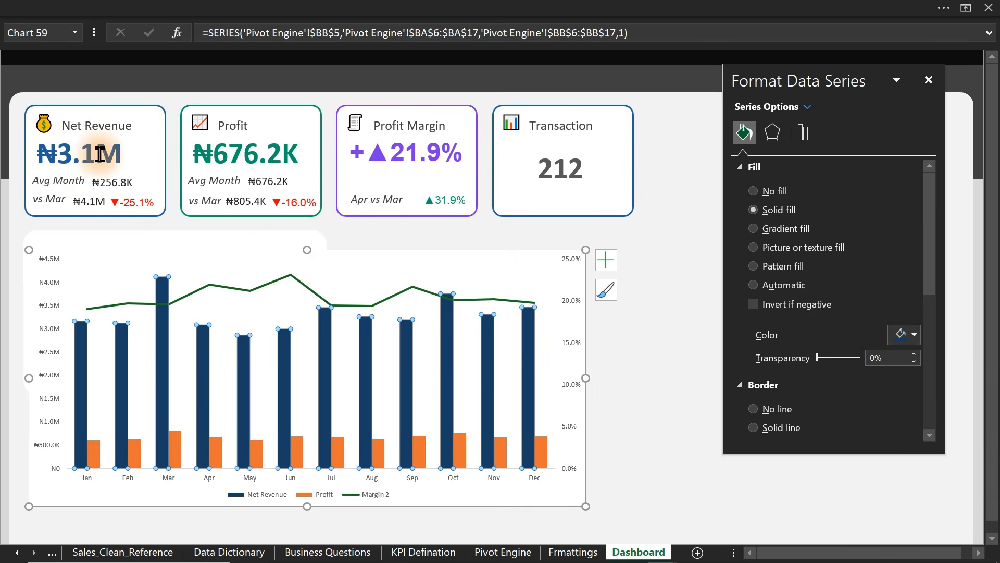
# - Check the Net Revenue card's text colour and fill the Net Revenue columns with the matching Dark Blue, Text 2, Lighter 25%
pyautogui.click(99, 154)
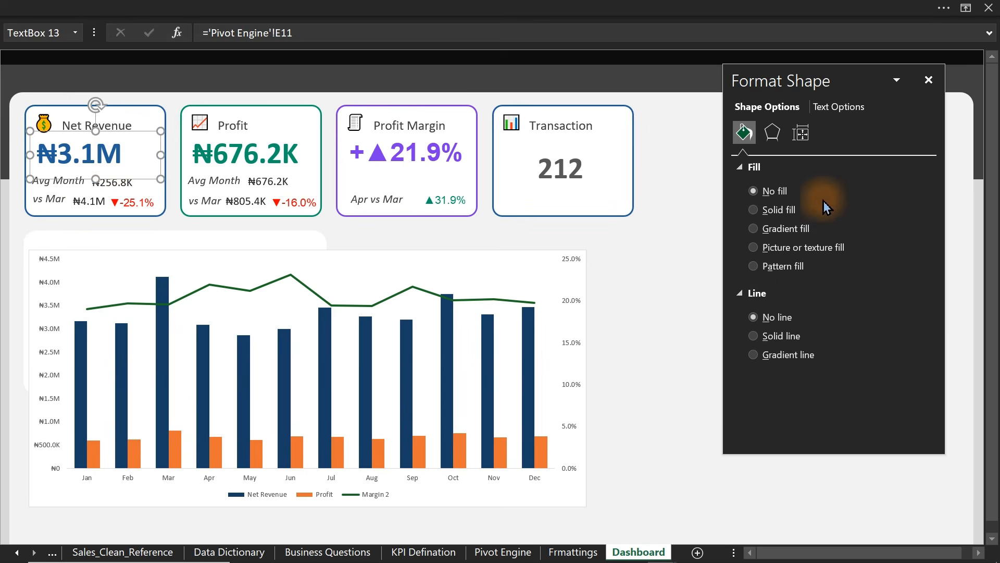
pyautogui.click(837, 107)
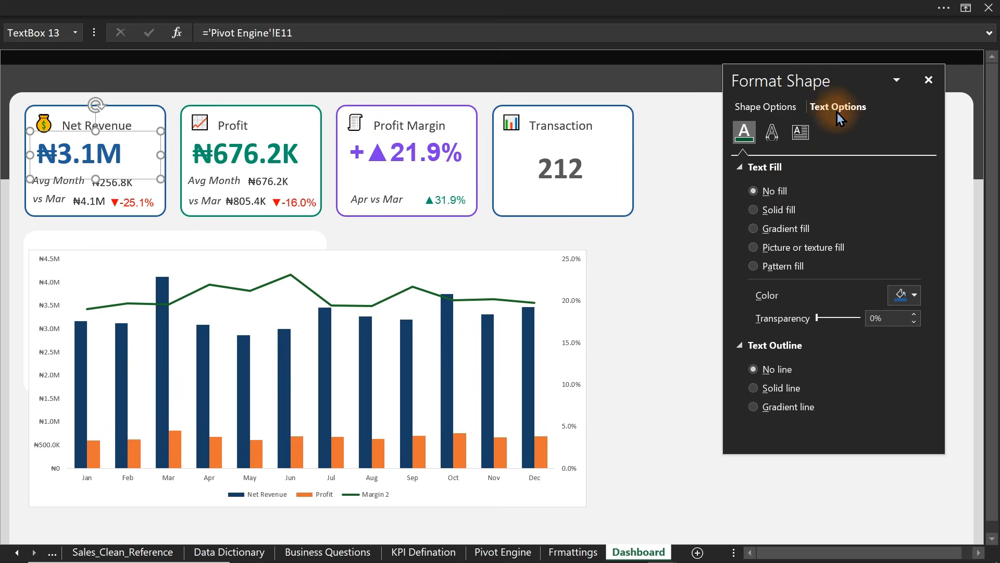
pyautogui.click(905, 295)
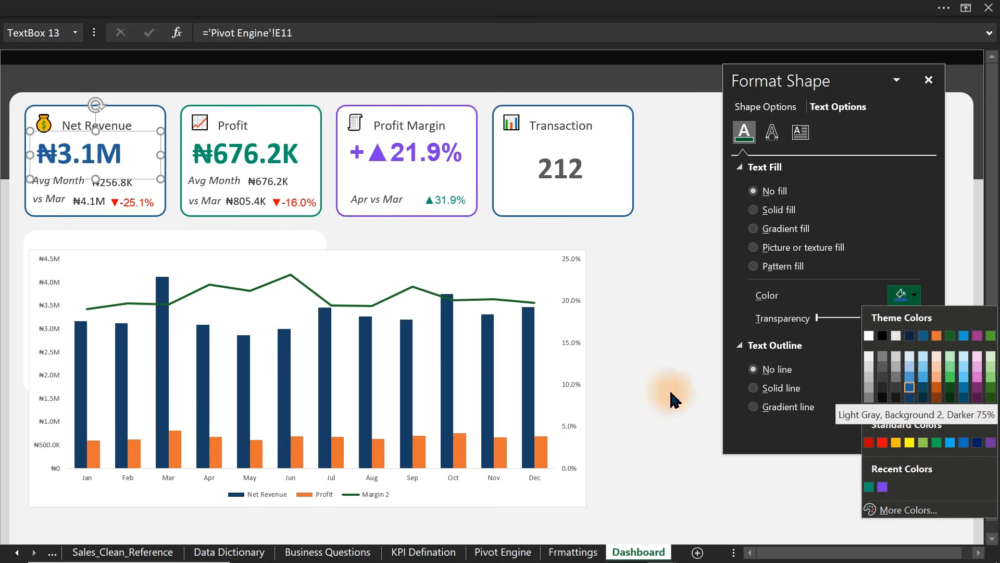
pyautogui.click(529, 384)
pyautogui.click(530, 385)
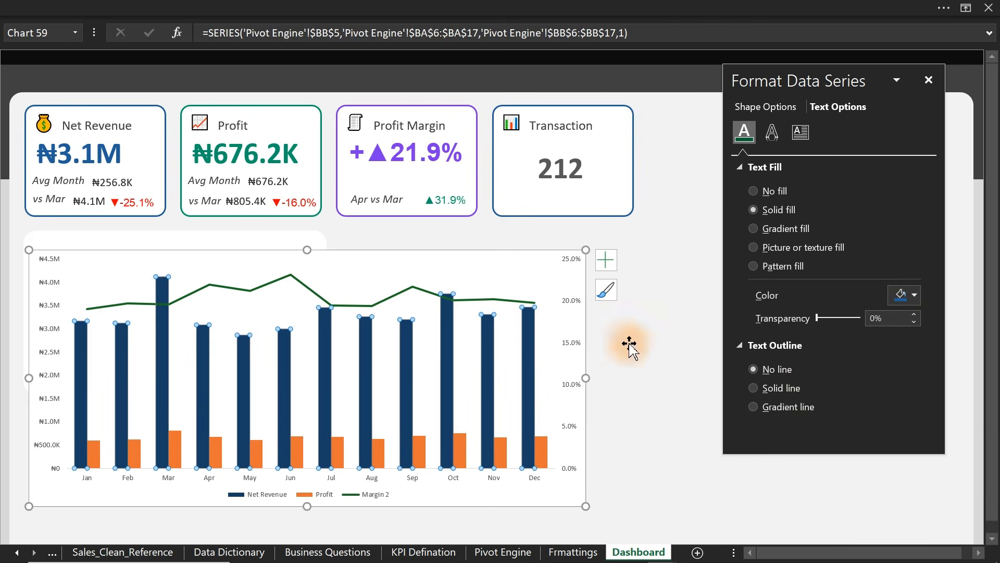
pyautogui.click(744, 132)
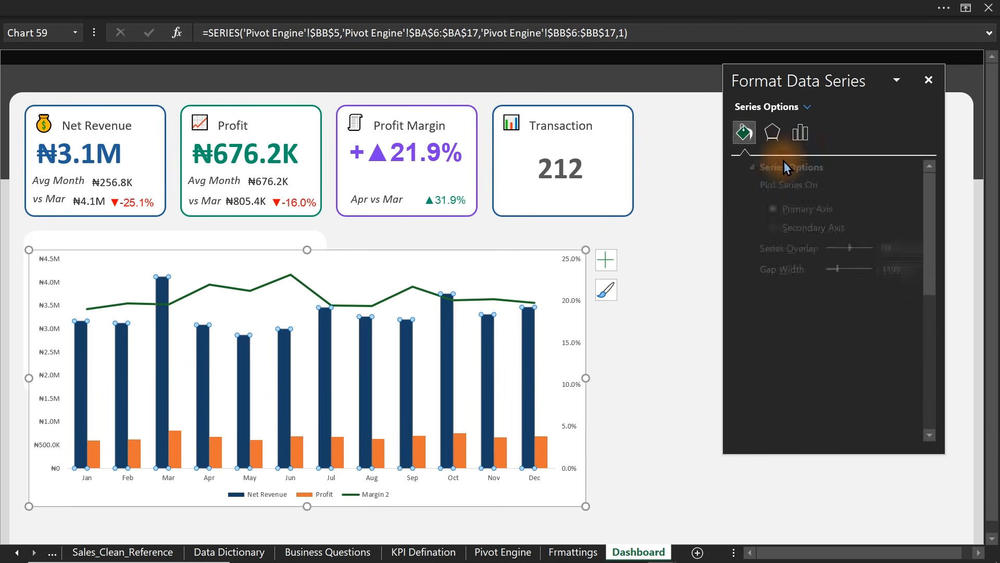
pyautogui.click(905, 336)
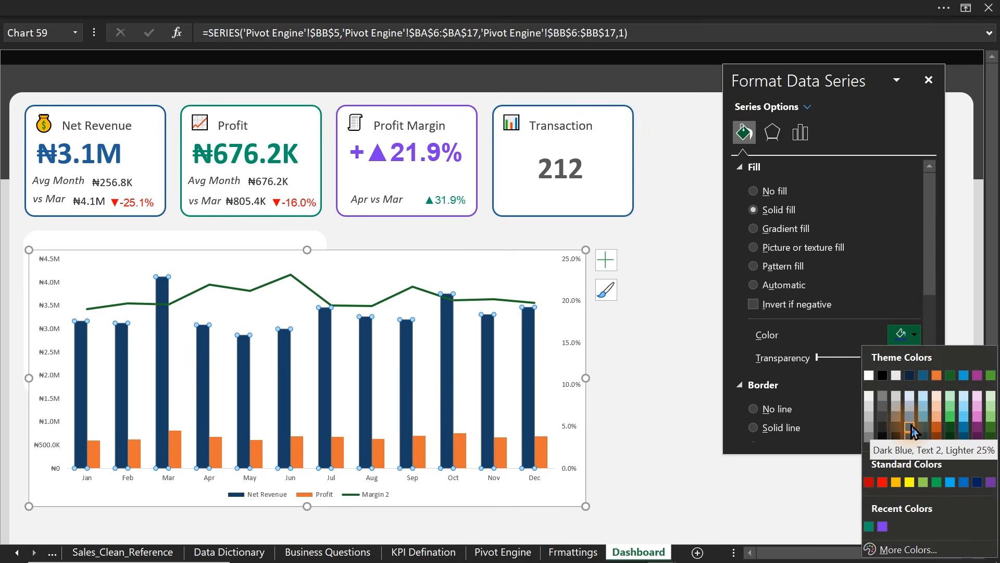
pyautogui.click(912, 430)
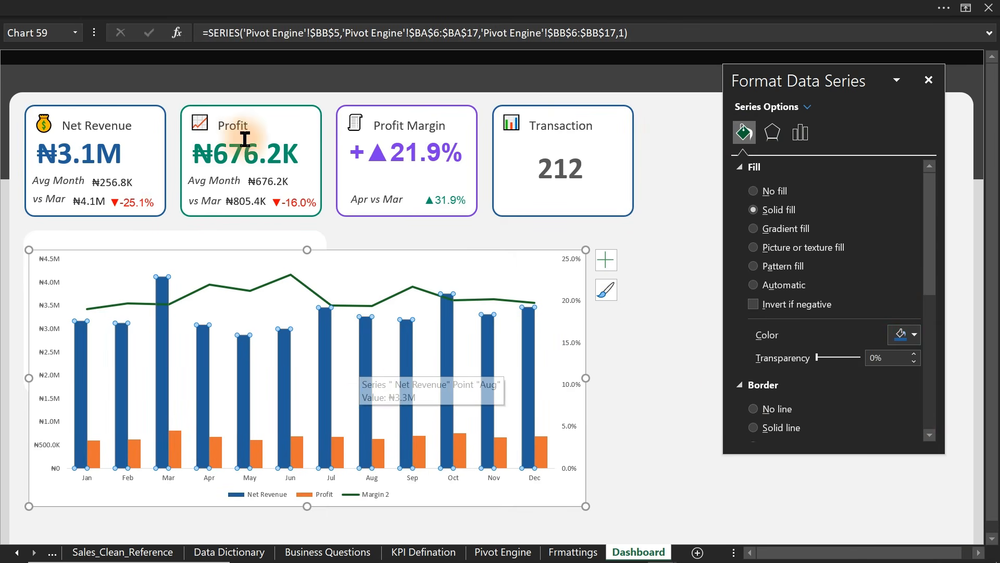
# - Fill the Profit columns with the recently used green that matches the Profit card
pyautogui.click(381, 460)
pyautogui.click(906, 335)
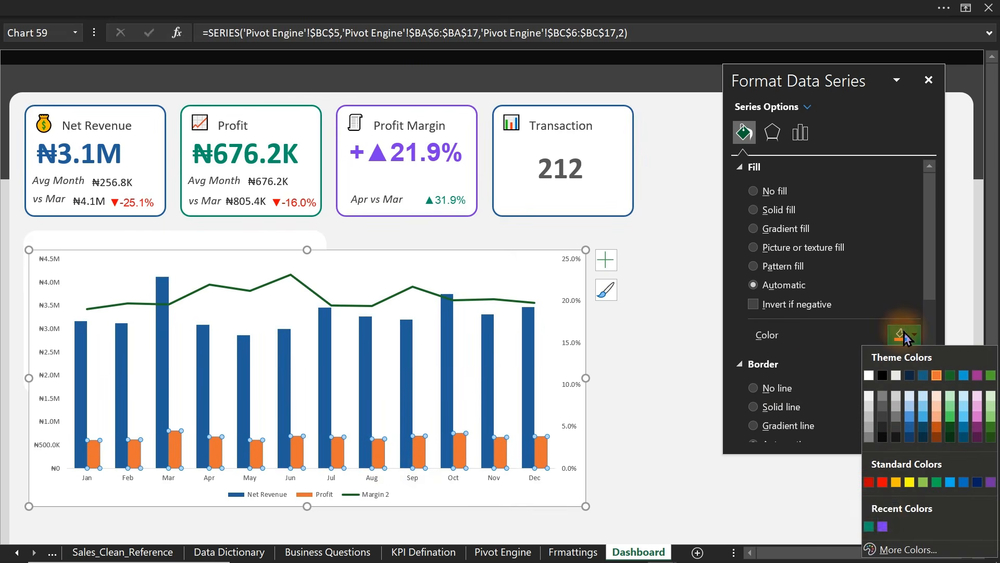
pyautogui.click(869, 526)
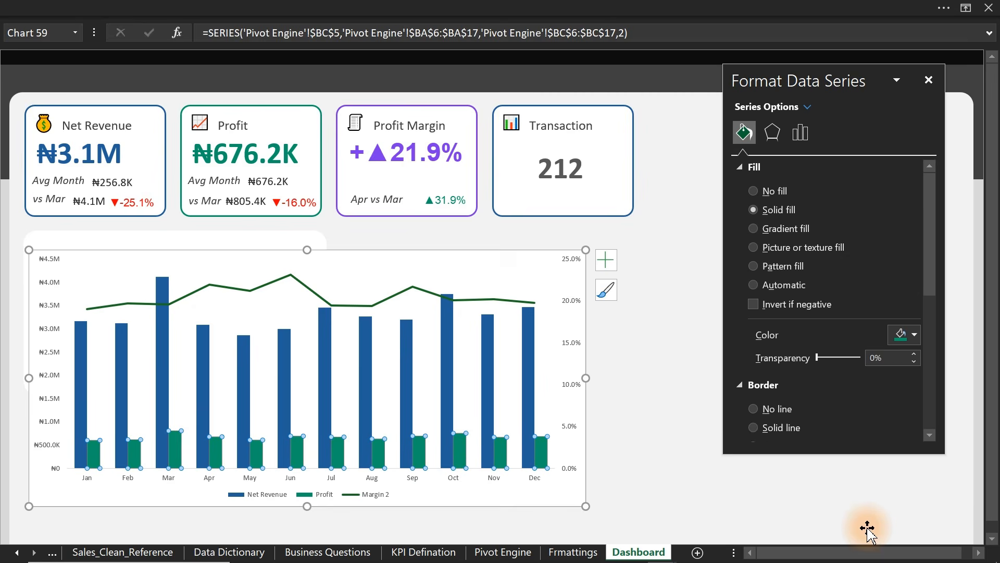
# - Recolour the September segment of the Margin 2 line with the recently used purple
pyautogui.click(412, 290)
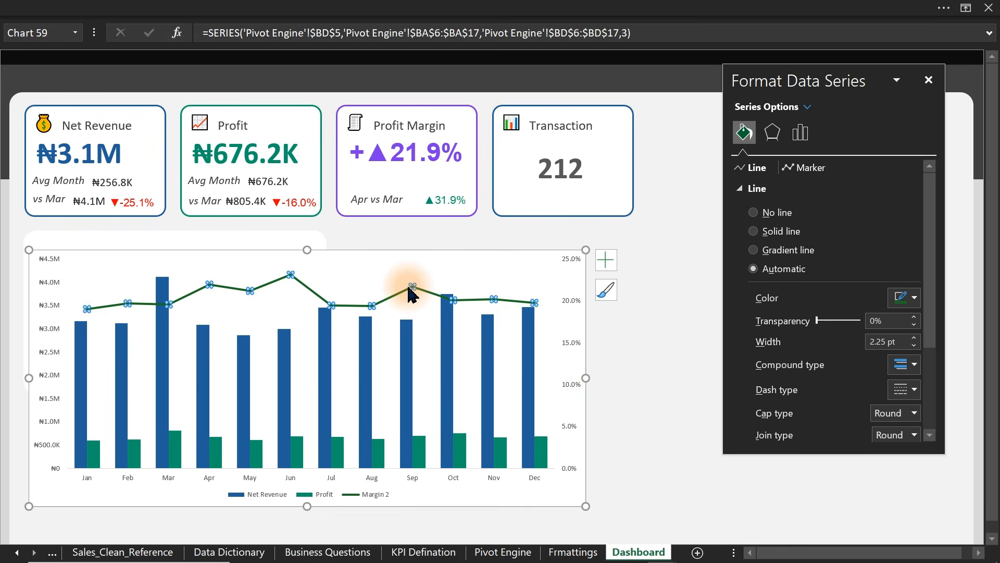
pyautogui.click(410, 288)
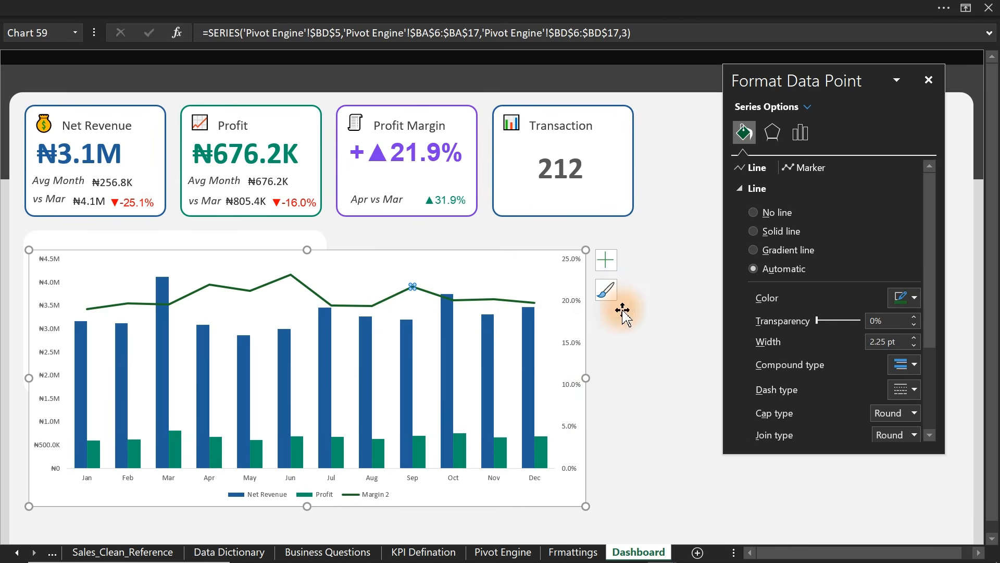
pyautogui.click(910, 299)
pyautogui.click(882, 489)
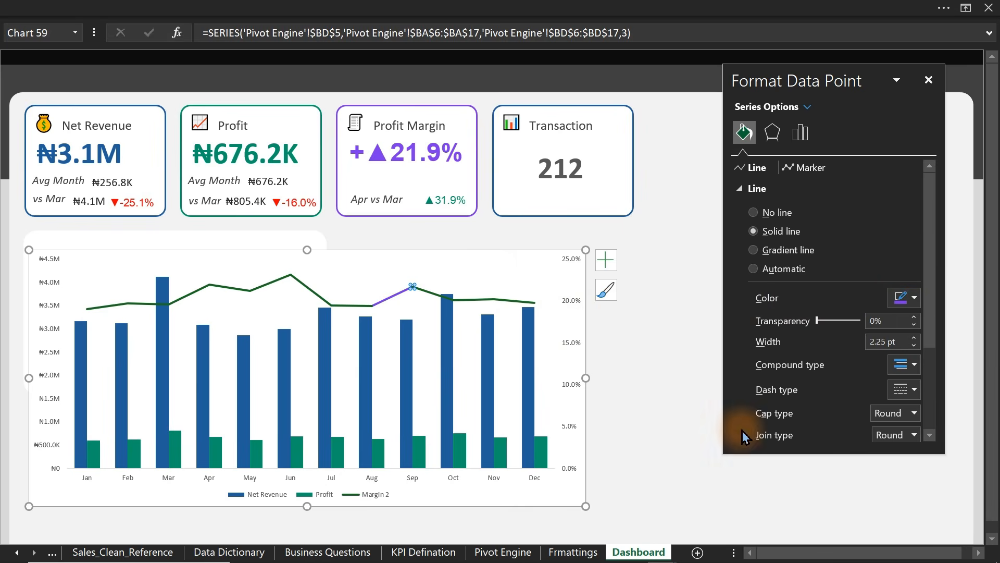
pyautogui.click(701, 426)
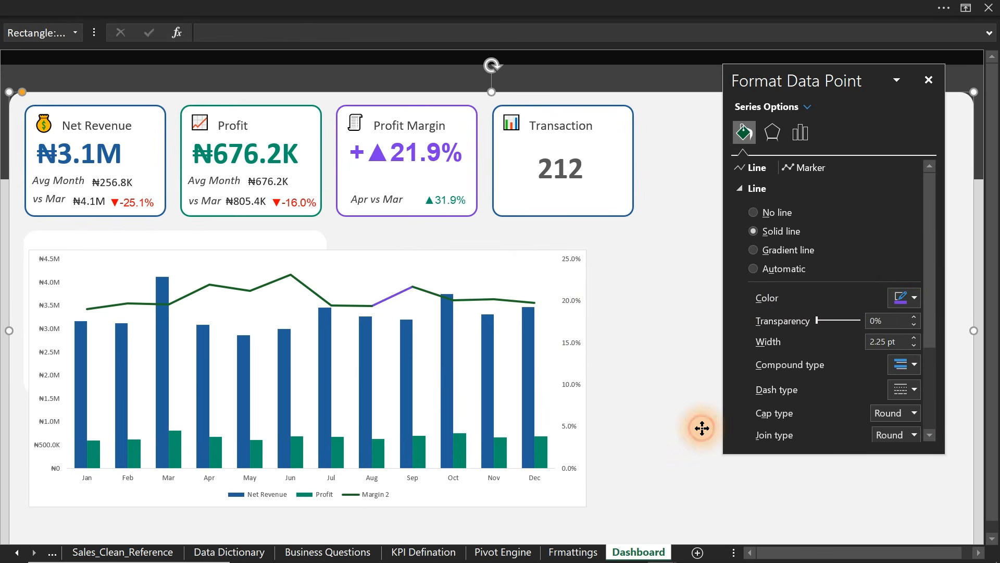
# - Colour the entire Margin 2 line with the recently used purple that matches the Profit Margin card
pyautogui.click(300, 282)
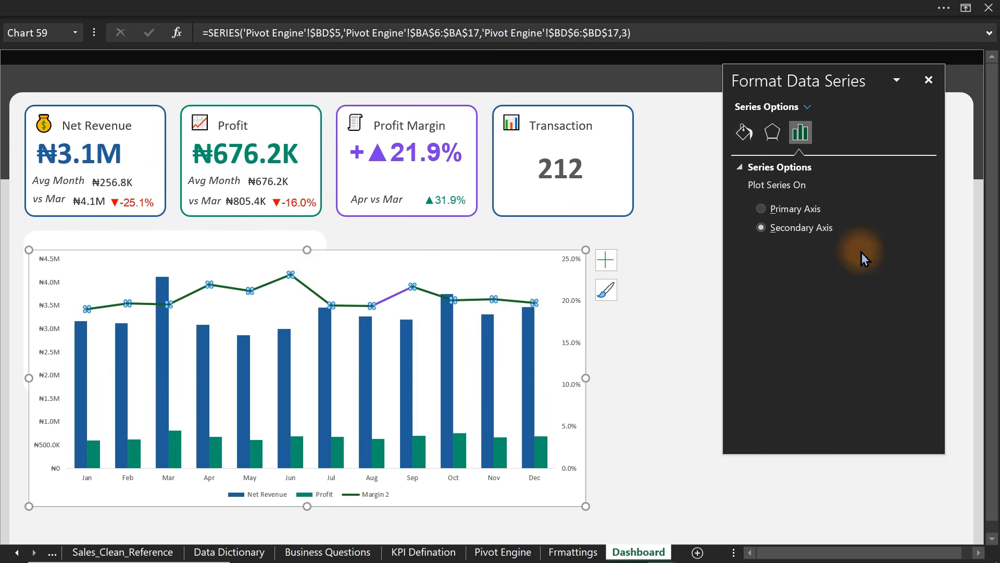
pyautogui.click(744, 133)
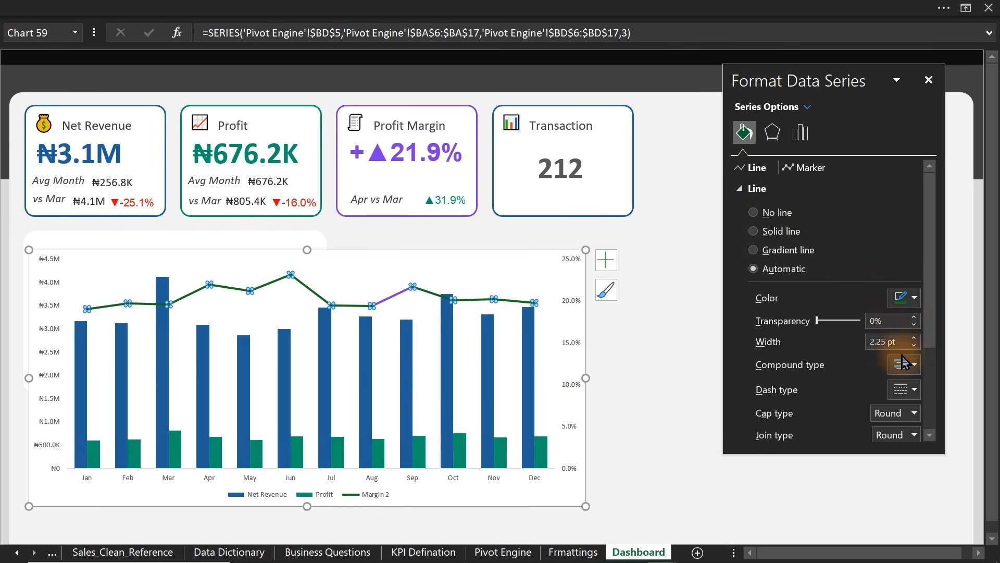
pyautogui.click(915, 298)
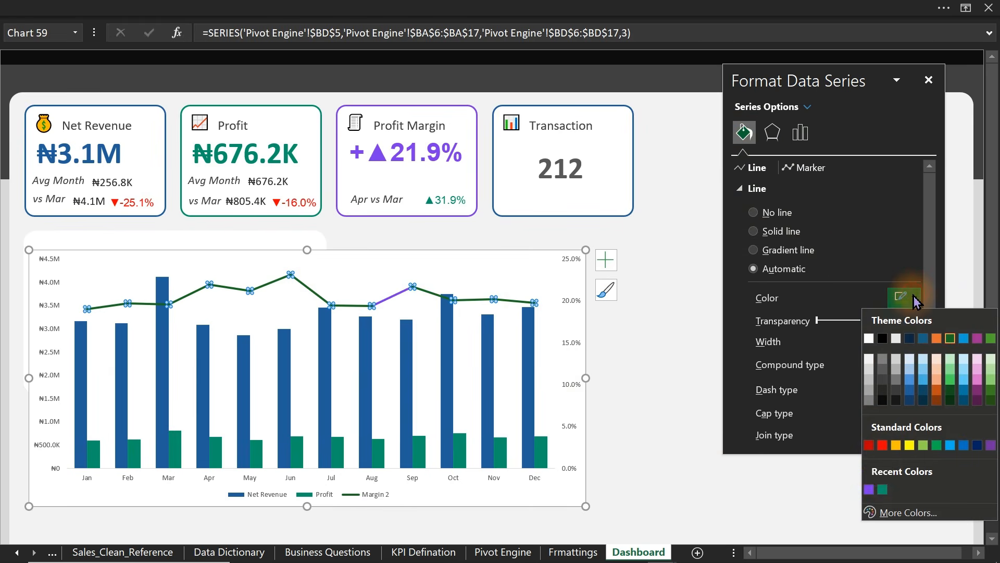
pyautogui.click(869, 489)
pyautogui.click(666, 372)
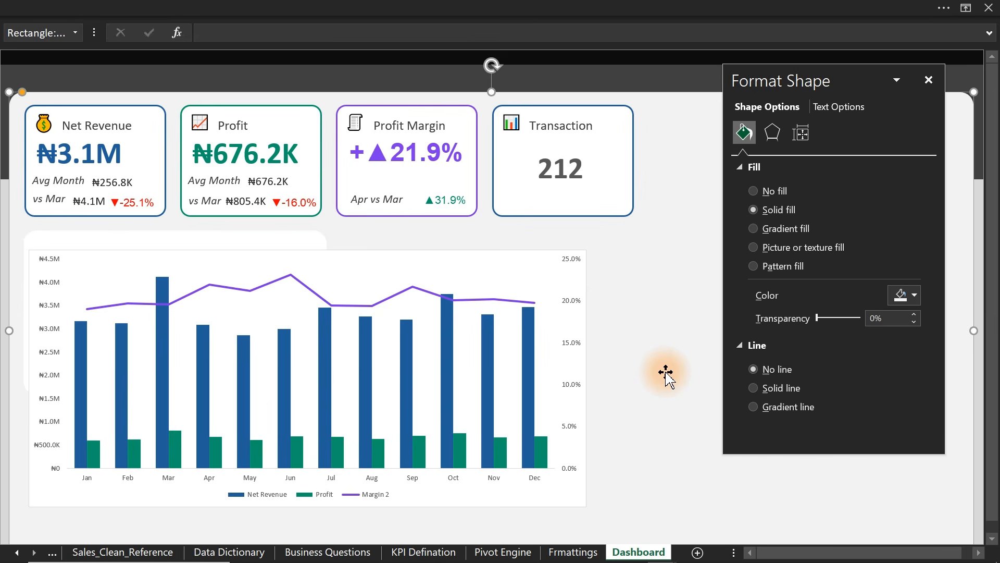
# - Remove the combo chart's fill and border and shrink it to fit the white rounded panel below the KPI cards
pyautogui.click(586, 394)
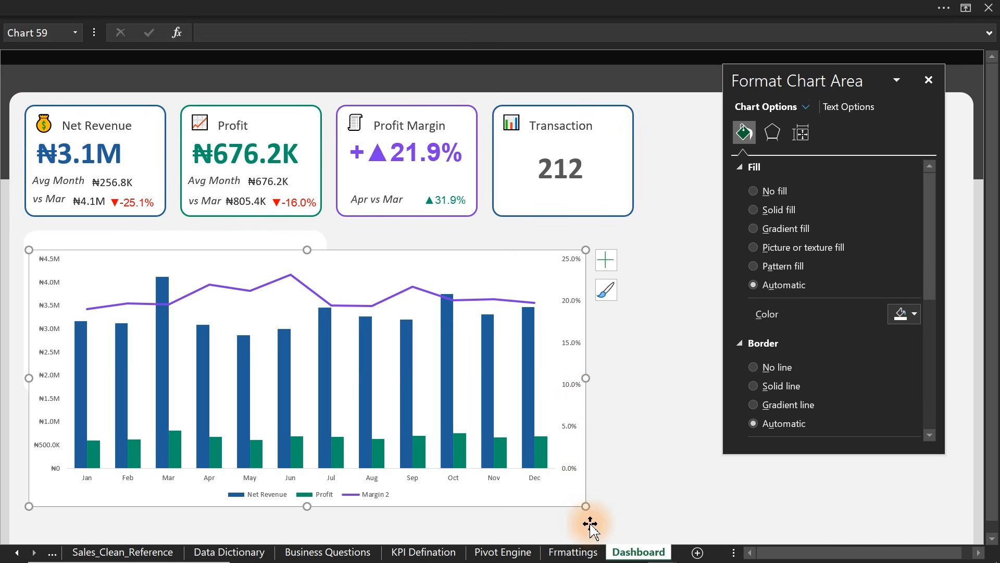
pyautogui.moveTo(585, 507); pyautogui.dragTo(430, 459)
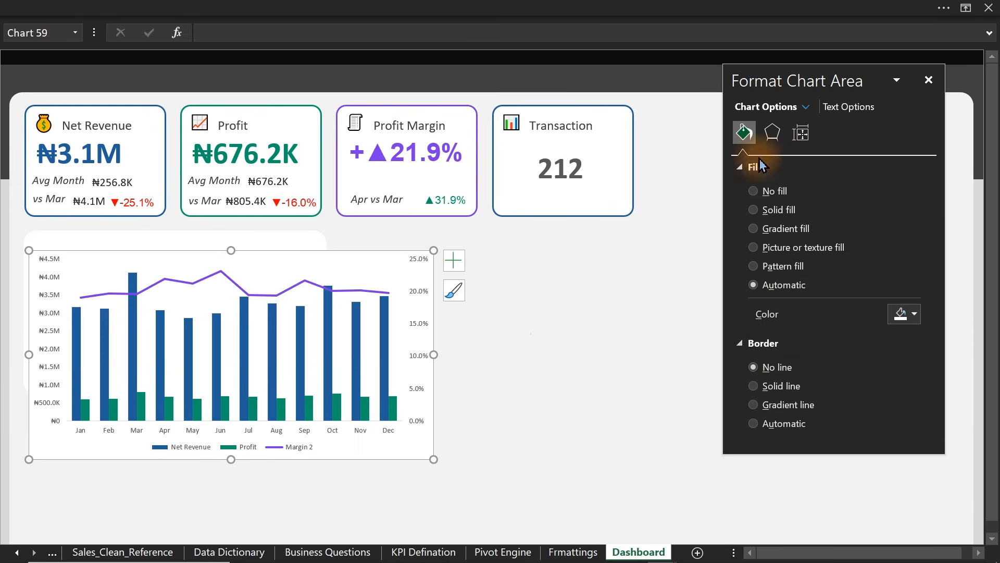
pyautogui.click(770, 197)
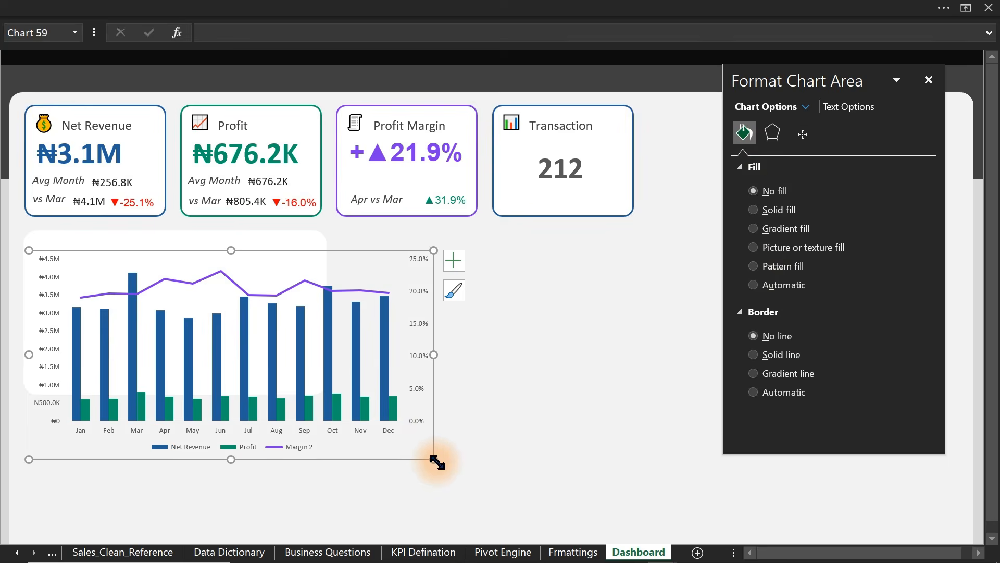
pyautogui.moveTo(434, 459); pyautogui.dragTo(321, 395)
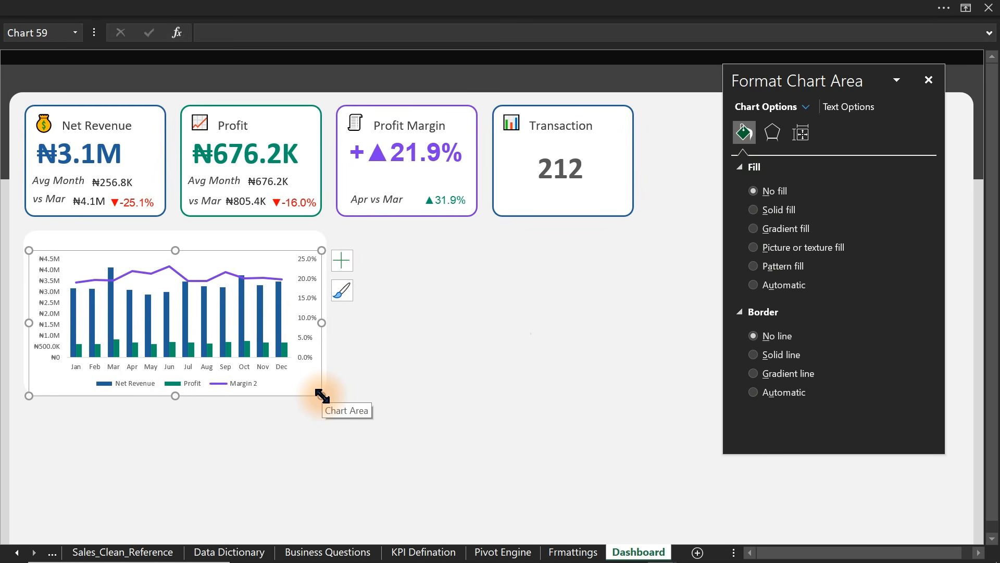
# - Add a chart title to the combo chart reading "Monthly Revenue & Profit Trend"
pyautogui.click(343, 262)
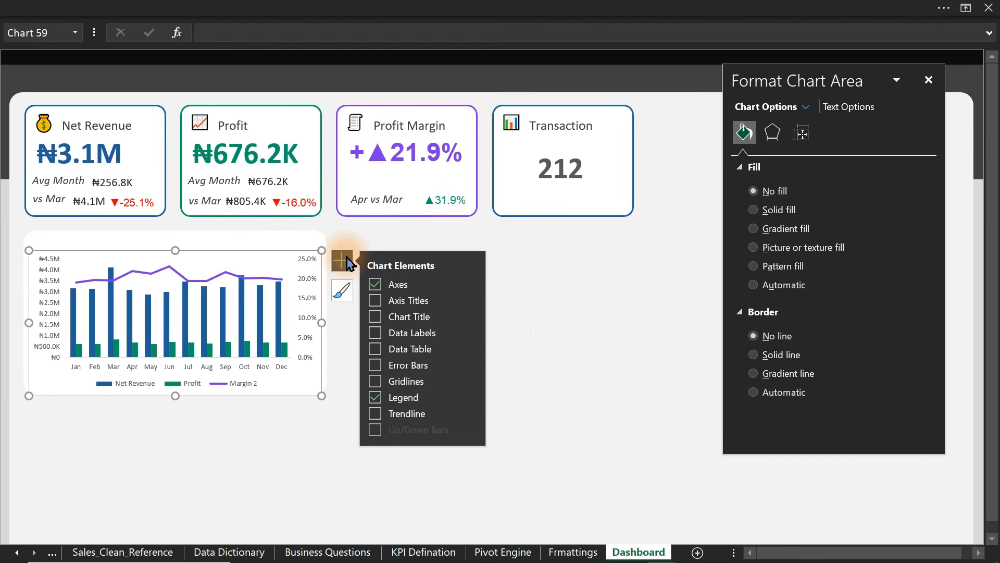
pyautogui.click(375, 316)
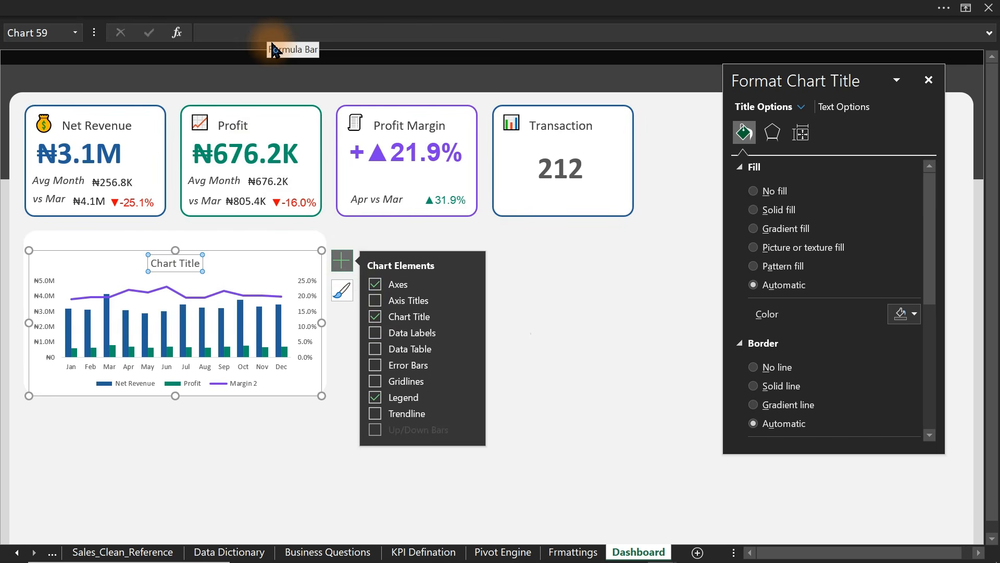
pyautogui.click(254, 32)
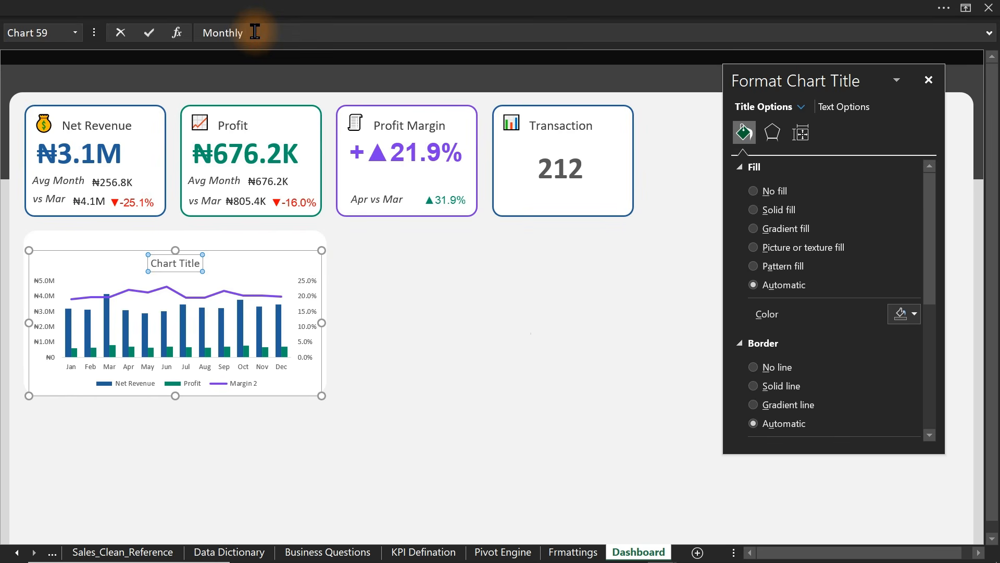
pyautogui.write('Monthly Revenue')
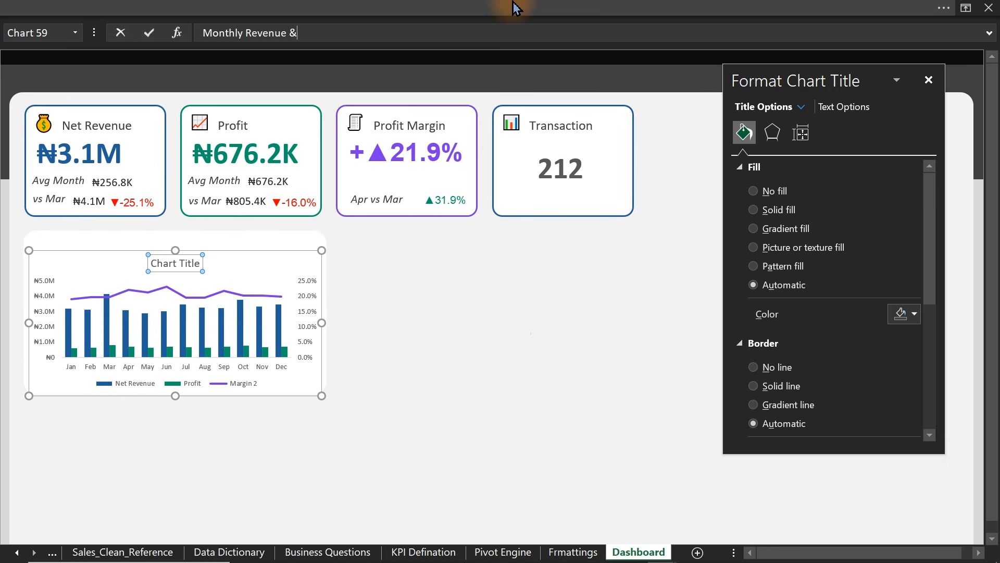
pyautogui.write(' & Profit Trend')
pyautogui.press('Return')
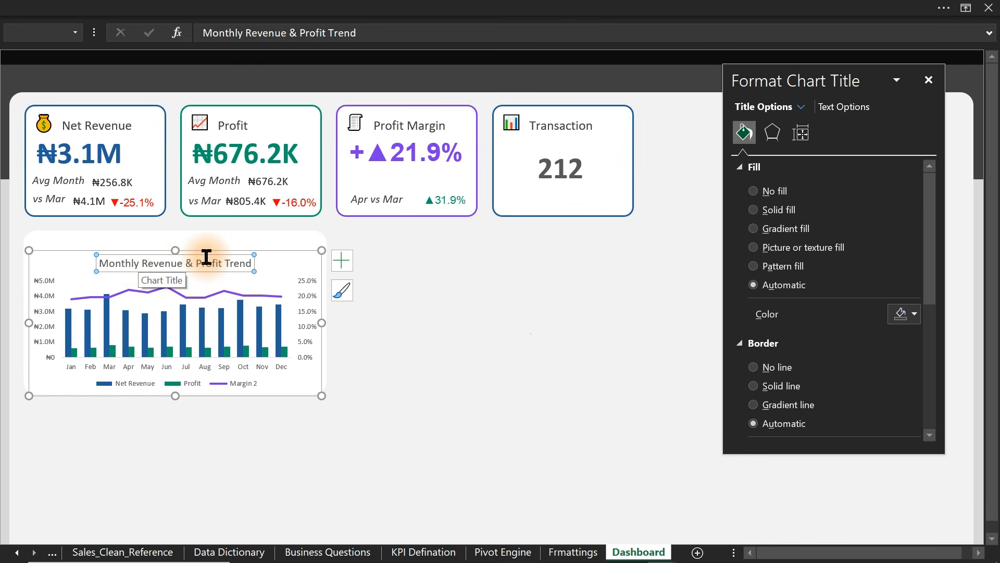
# - Extend the chart's upper edge slightly and raise its lower edge so it sits inside the white rounded panel
pyautogui.click(178, 248)
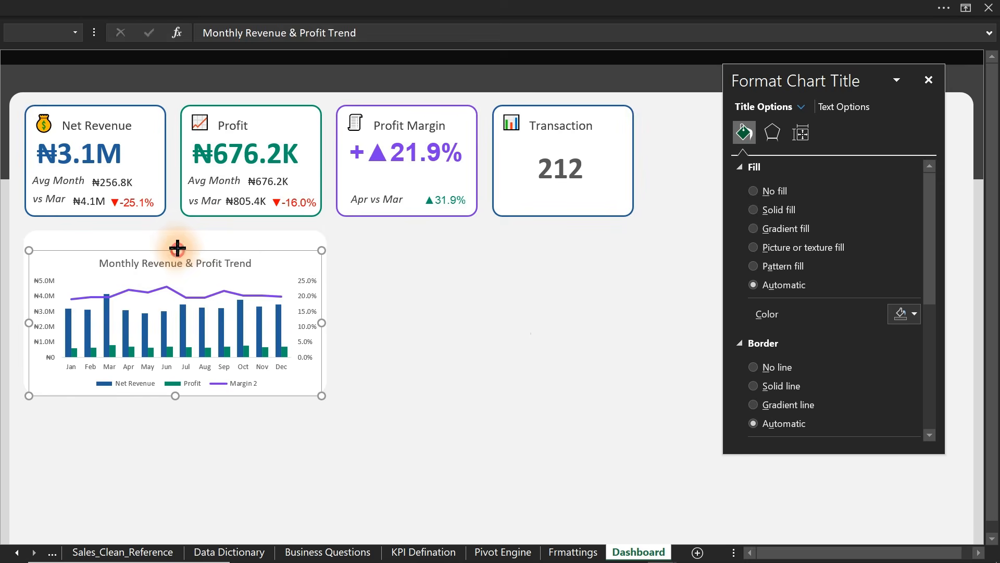
pyautogui.moveTo(177, 248); pyautogui.dragTo(176, 243)
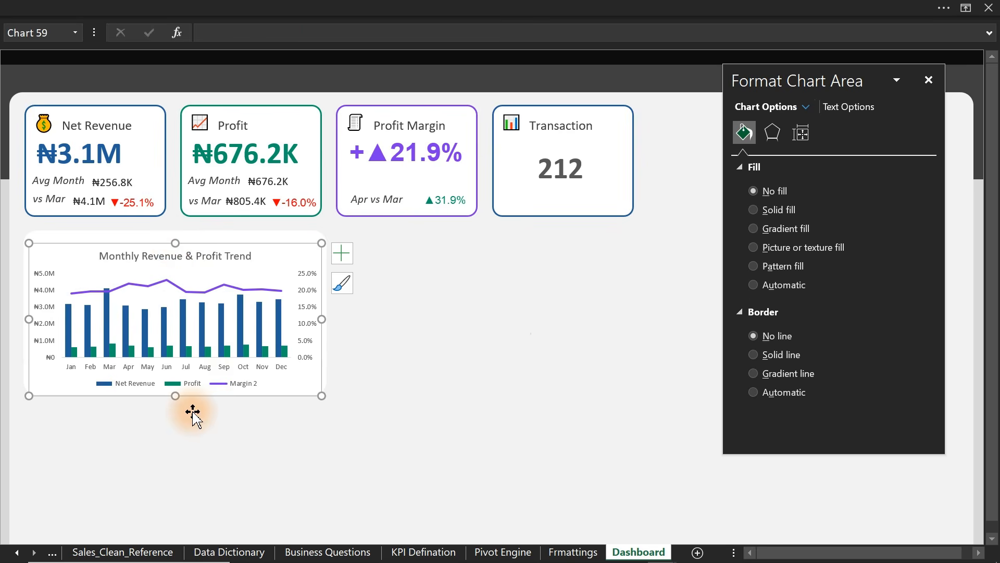
pyautogui.moveTo(175, 396); pyautogui.dragTo(175, 392)
pyautogui.click(467, 342)
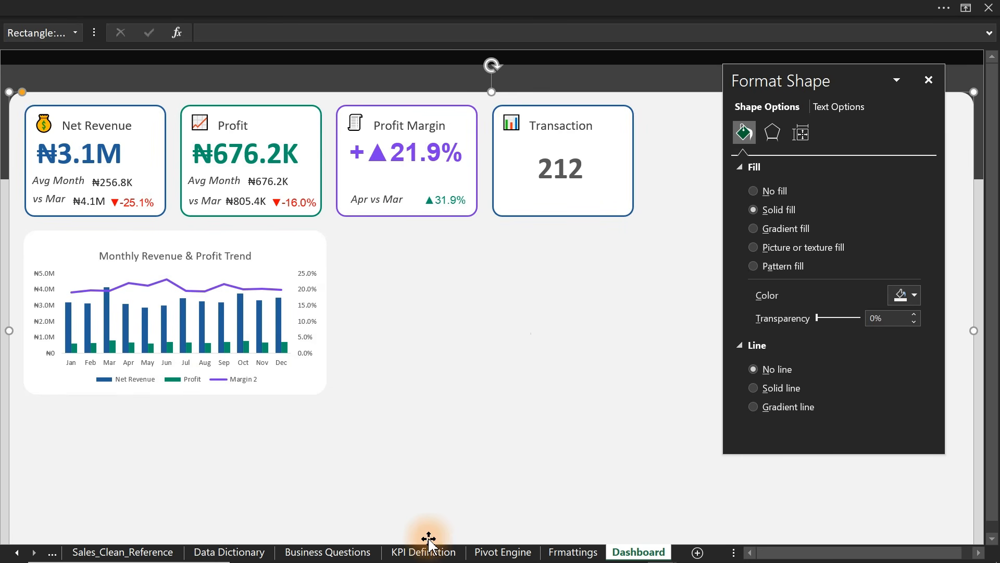
# - Paste a copy of the combo chart on the Business Questions sheet and place it just below the questions table
pyautogui.click(293, 370)
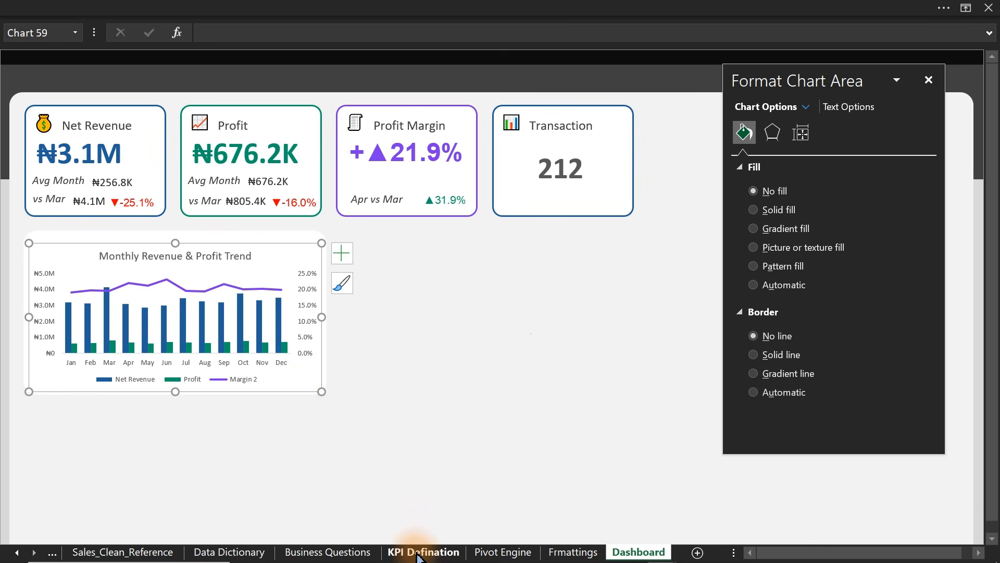
pyautogui.click(350, 553)
pyautogui.click(398, 392)
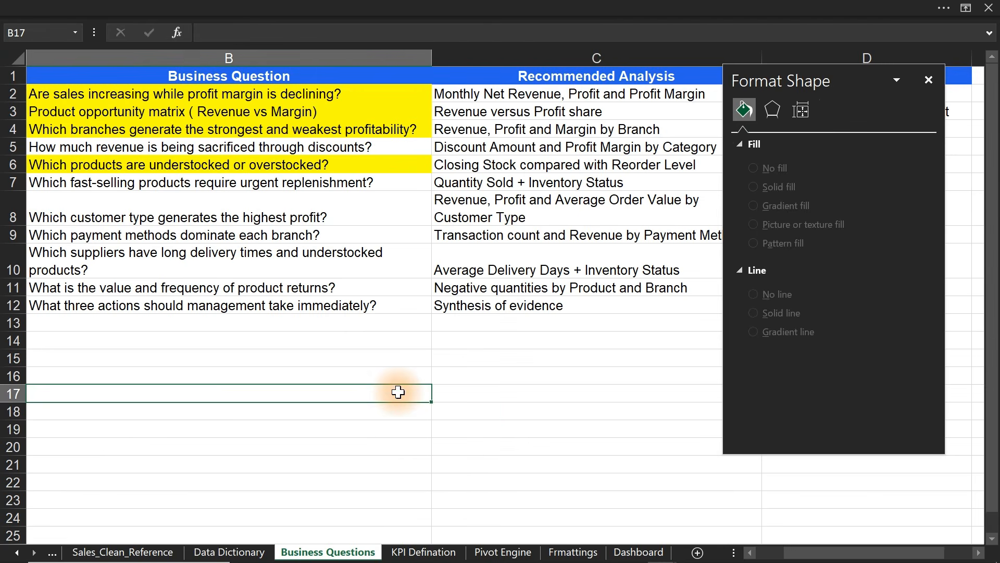
pyautogui.hotkey('ctrl', 'v')
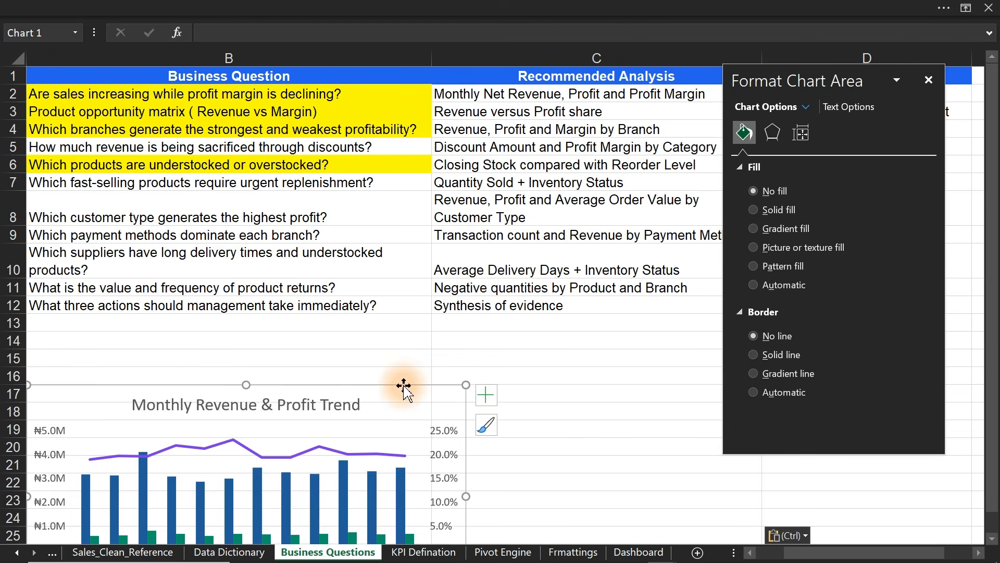
pyautogui.moveTo(403, 388); pyautogui.dragTo(480, 315)
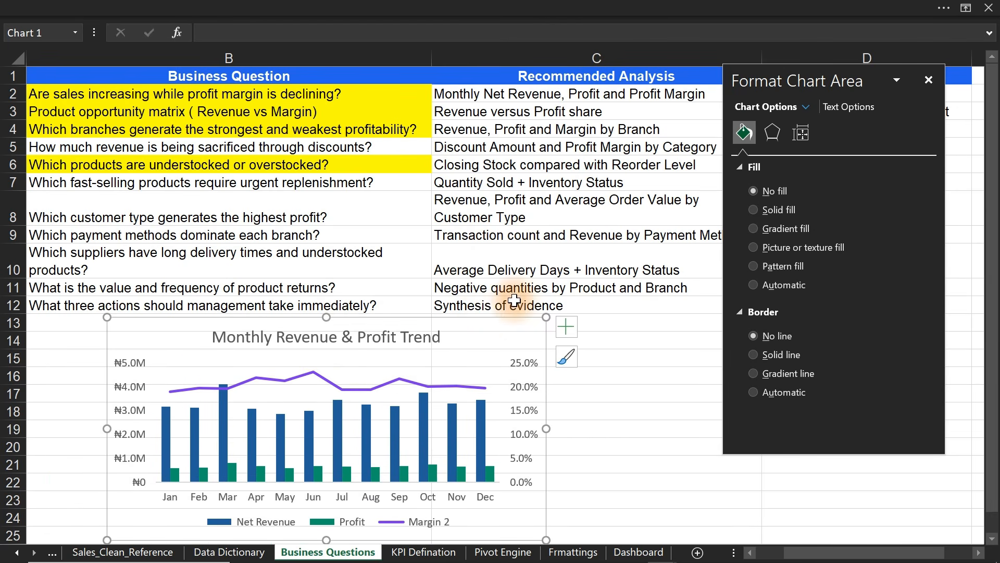
# - Close the formatting pane and delete the chart copy from the Business Questions sheet
pyautogui.click(929, 80)
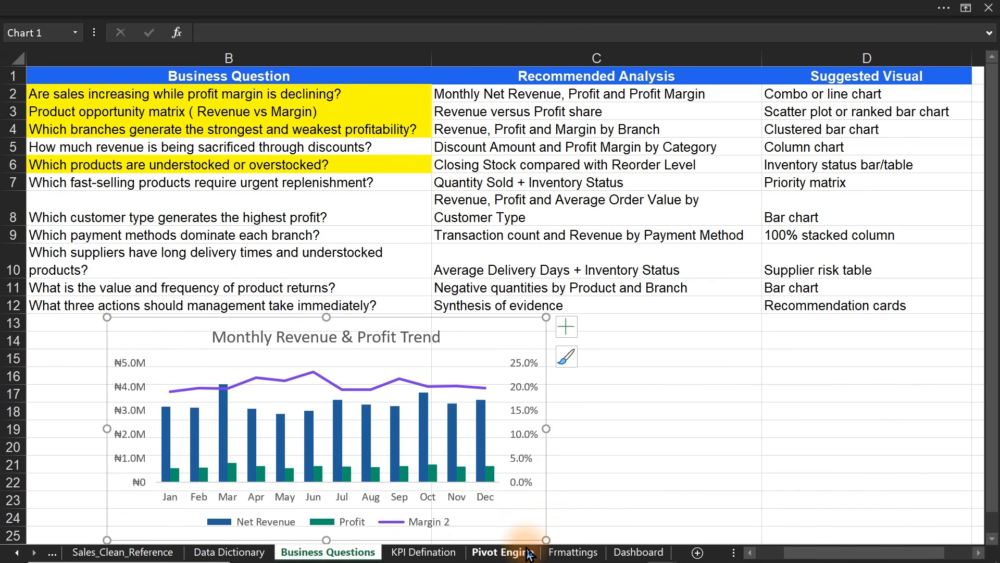
pyautogui.press('Delete')
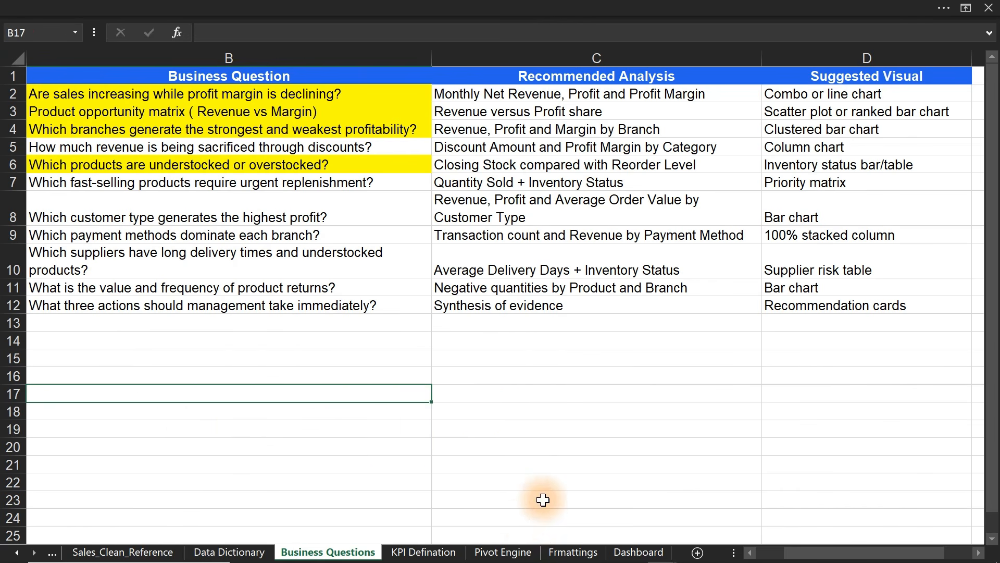
# - Rename the "Margin 2" value field of the monthly pivot table on the Pivot Engine sheet as "Margin"
pyautogui.click(503, 556)
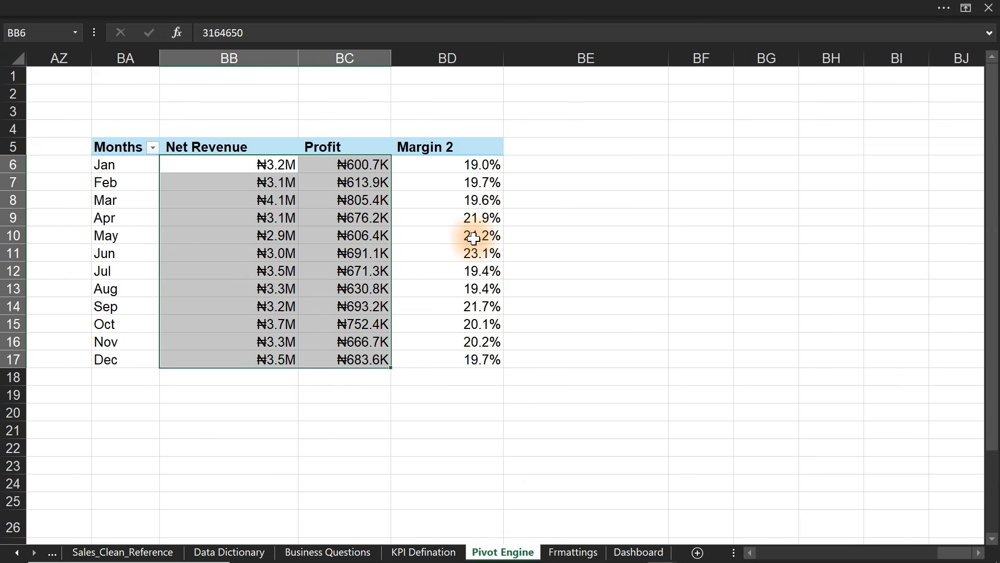
pyautogui.doubleClick(472, 148)
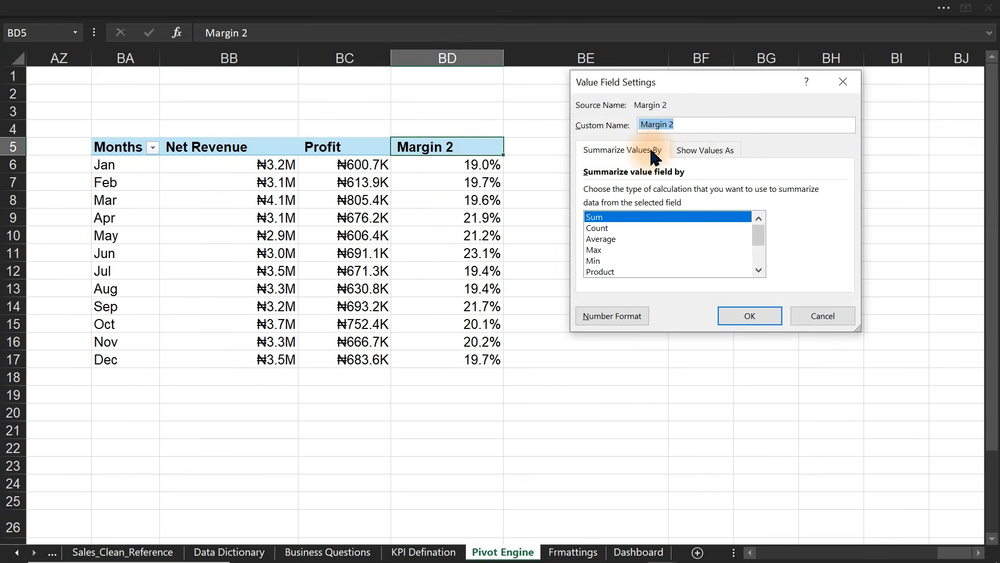
pyautogui.click(682, 127)
pyautogui.press('BackSpace')
pyautogui.press('BackSpace')
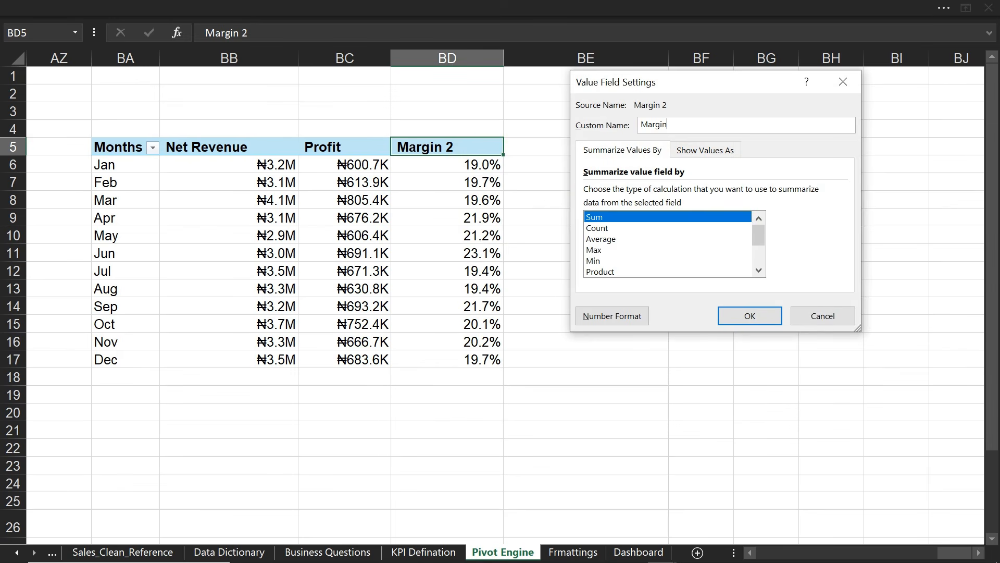
pyautogui.press('Return')
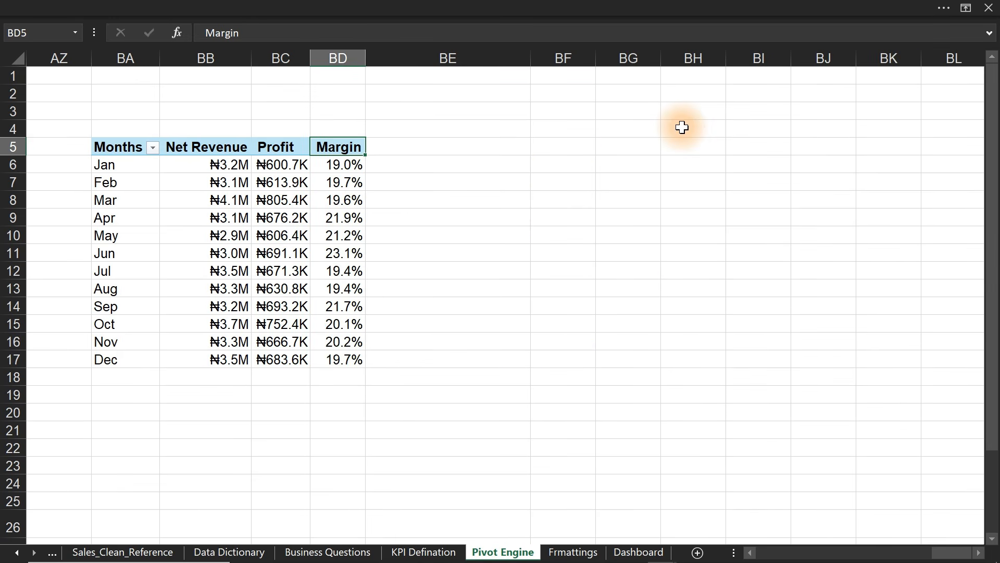
pyautogui.click(682, 127)
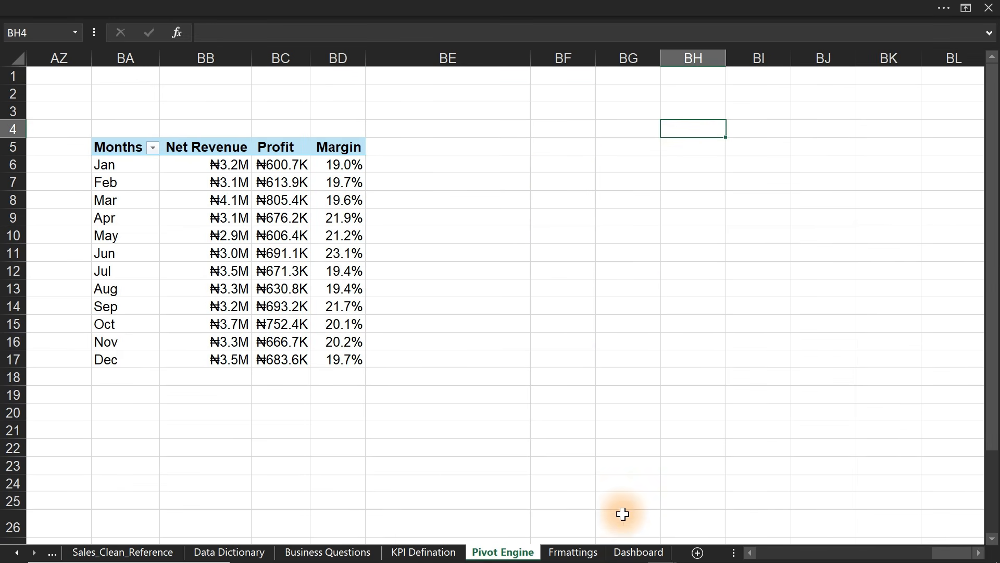
# - Duplicate the white rounded panel on the Dashboard sheet directly below the trend chart's panel and adjust the copy's upper edge
pyautogui.click(637, 551)
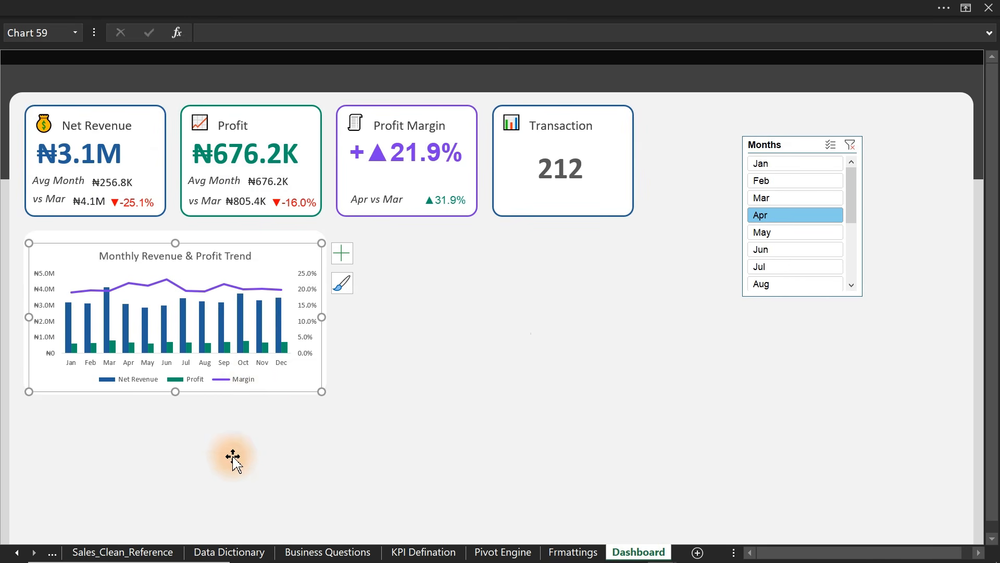
pyautogui.click(3, 431)
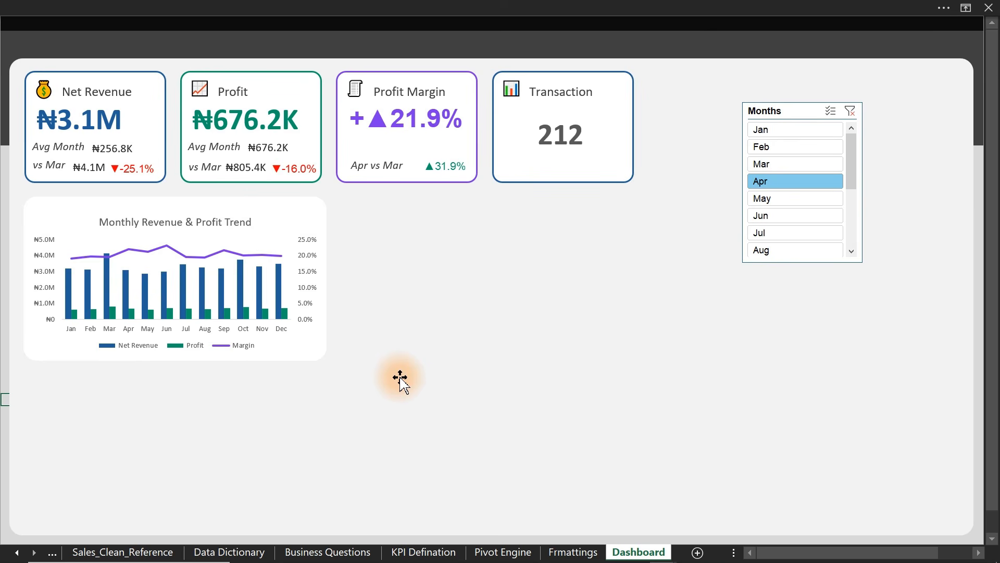
pyautogui.click(324, 211)
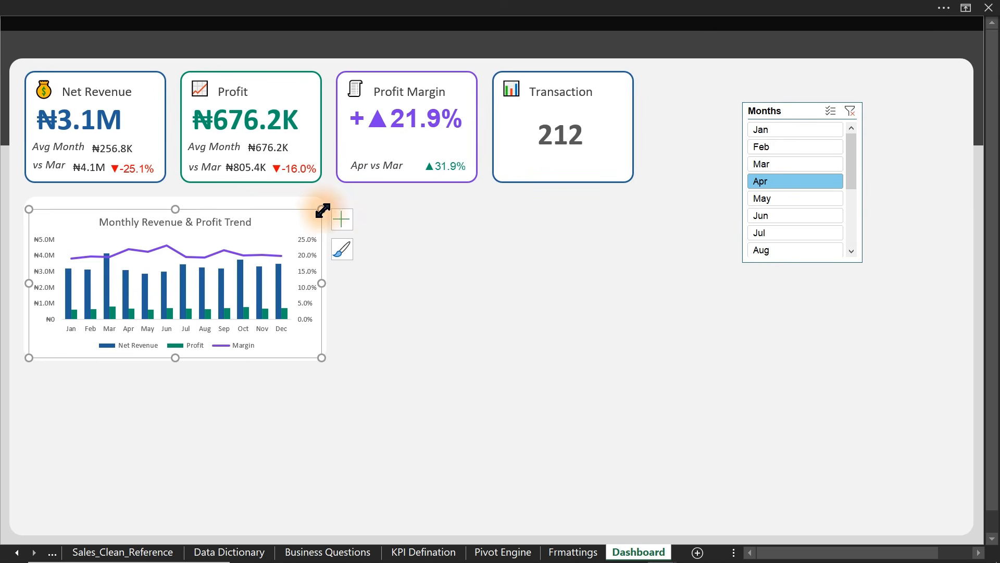
pyautogui.click(307, 203)
pyautogui.moveTo(307, 203); pyautogui.dragTo(270, 380)
pyautogui.moveTo(174, 364); pyautogui.dragTo(175, 368)
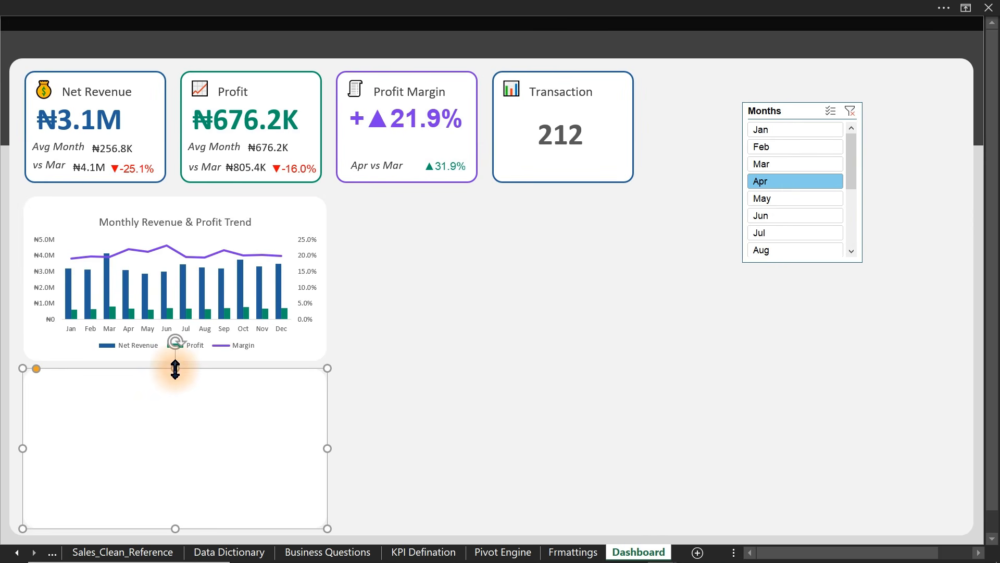
# - Extend the Monthly Revenue & Profit Trend chart's upper edge slightly within its panel
pyautogui.click(204, 223)
pyautogui.moveTo(175, 209); pyautogui.dragTo(171, 202)
pyautogui.click(219, 429)
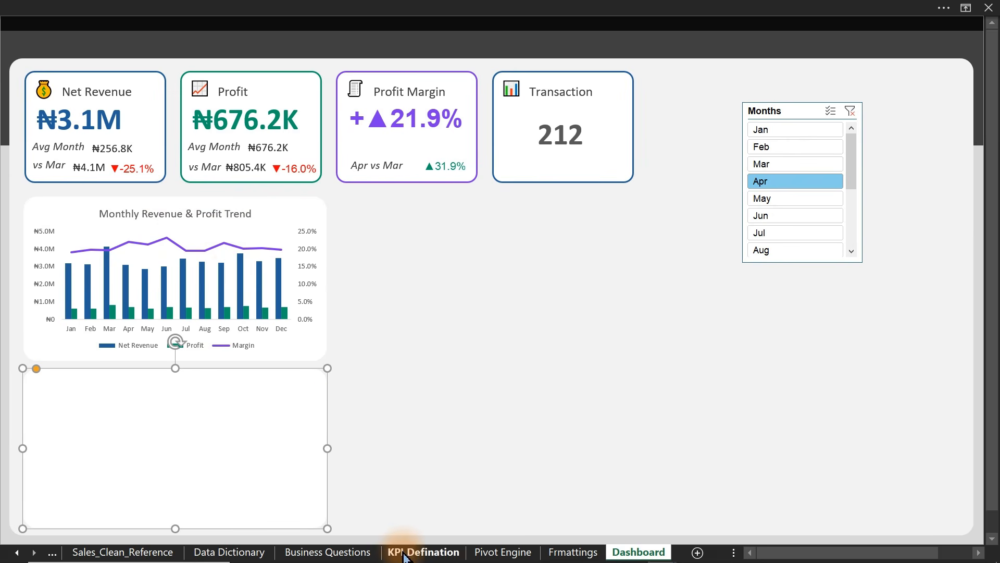
# - Examine the business question on the strongest and weakest branch profitability, with its recommended analysis and suggested visual
pyautogui.click(352, 552)
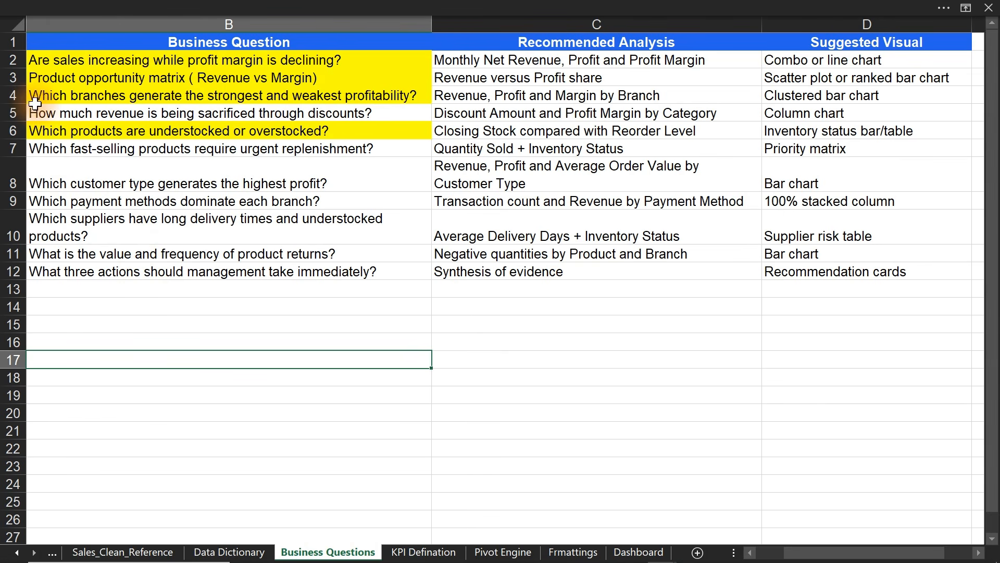
pyautogui.moveTo(35, 100); pyautogui.dragTo(267, 103)
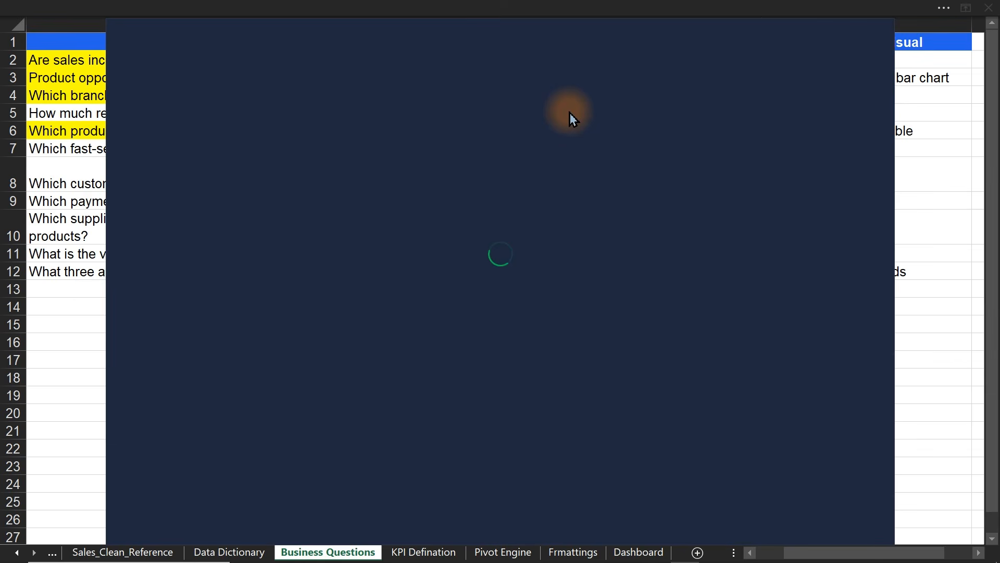
pyautogui.click(918, 168)
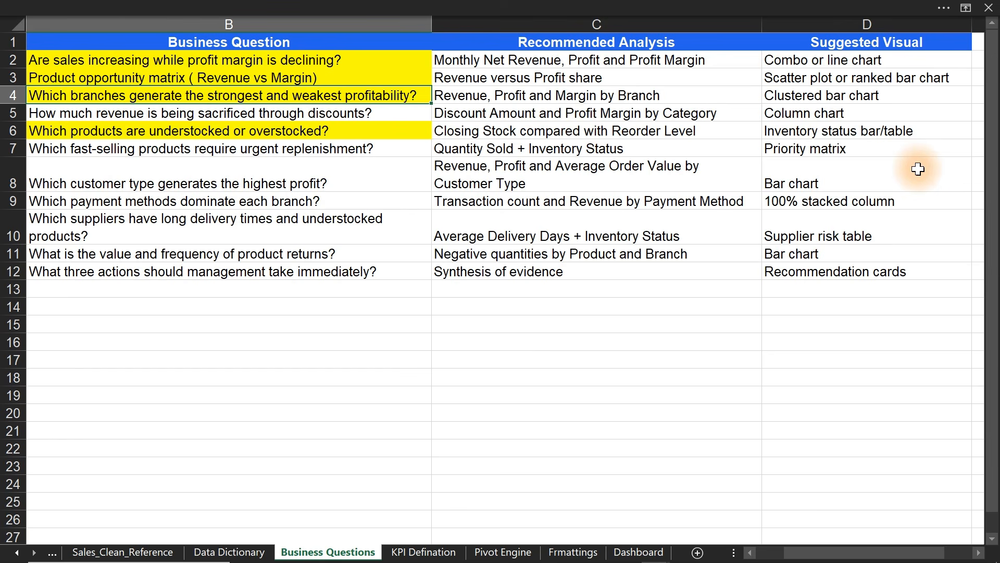
pyautogui.click(918, 169)
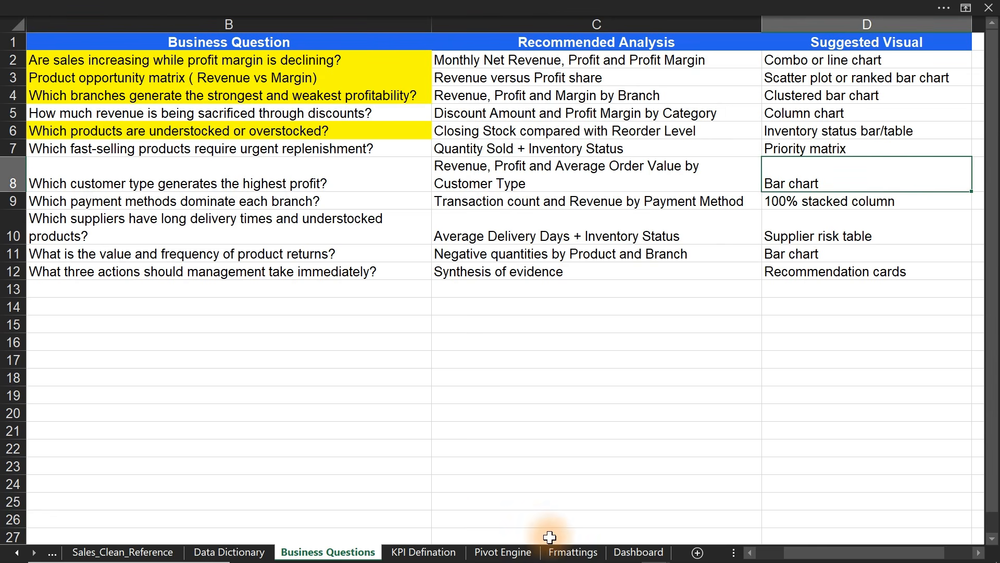
pyautogui.click(639, 551)
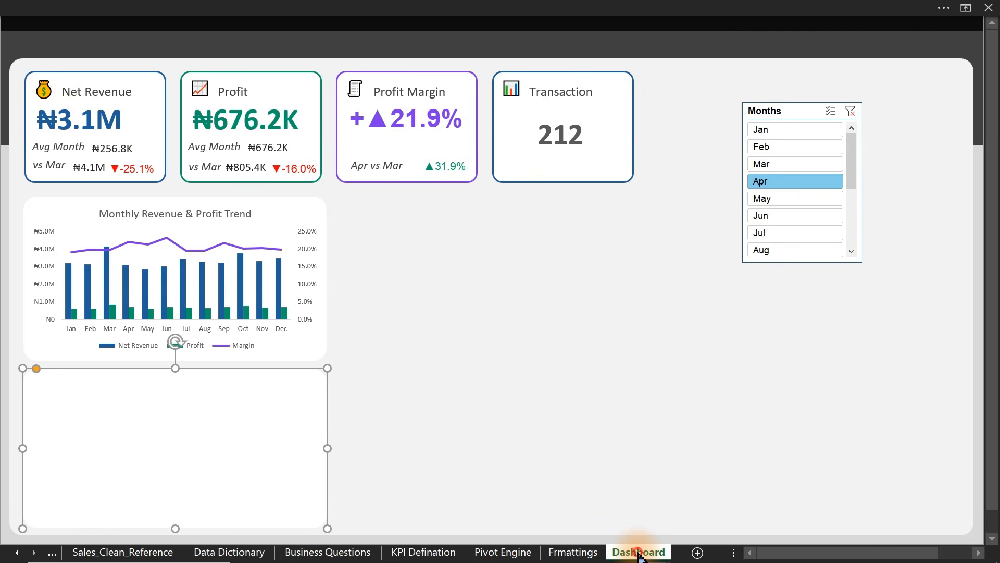
pyautogui.click(369, 552)
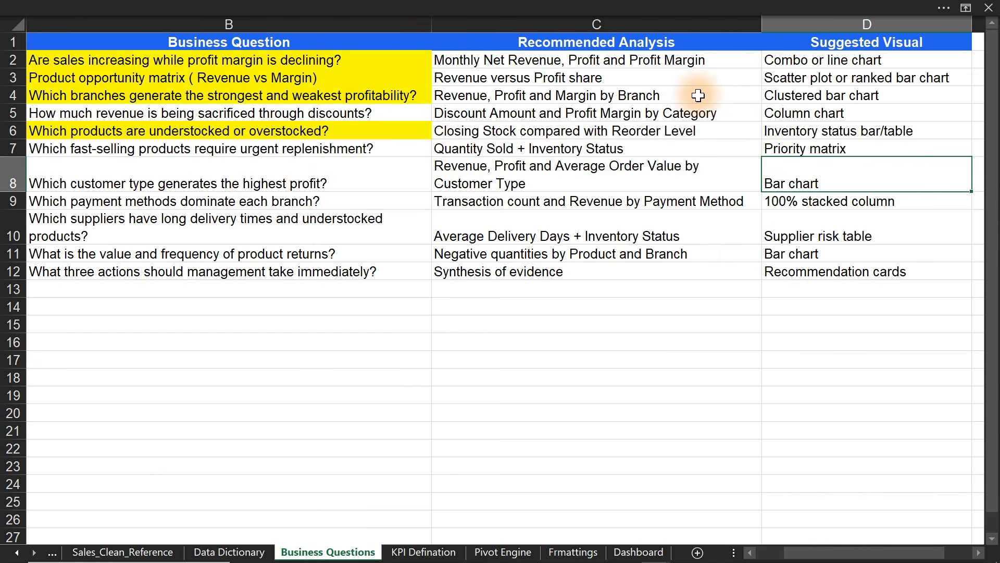
pyautogui.click(123, 96)
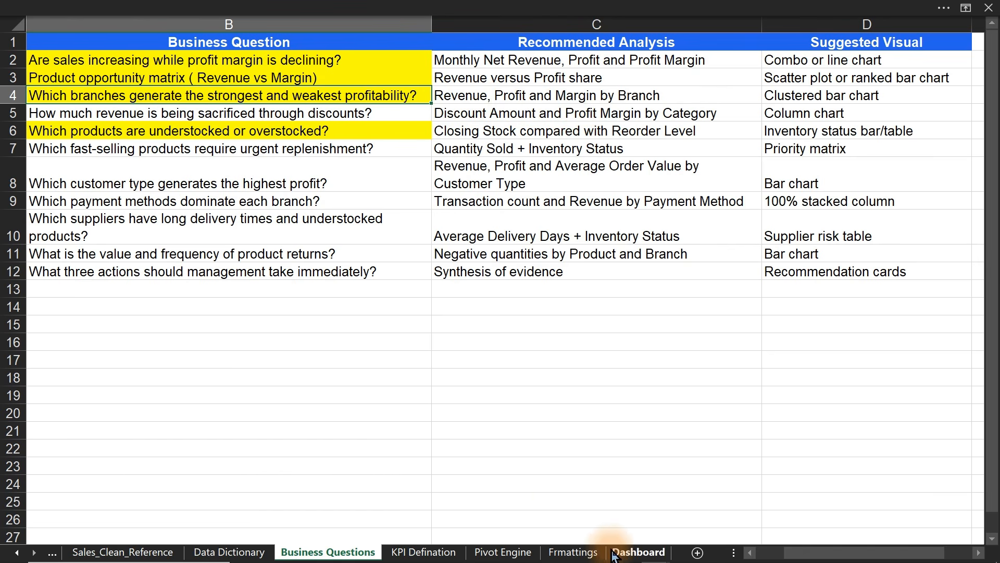
# - Copy the monthly pivot table on the Pivot Engine sheet and paste it at cell BG5
pyautogui.click(503, 552)
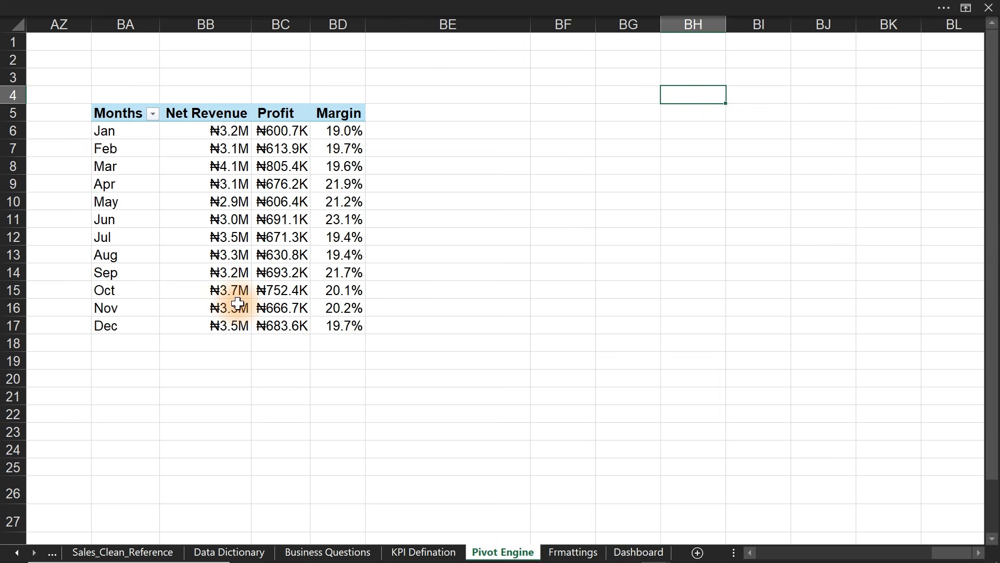
pyautogui.moveTo(125, 114); pyautogui.dragTo(332, 327)
pyautogui.hotkey('ctrl', 'c')
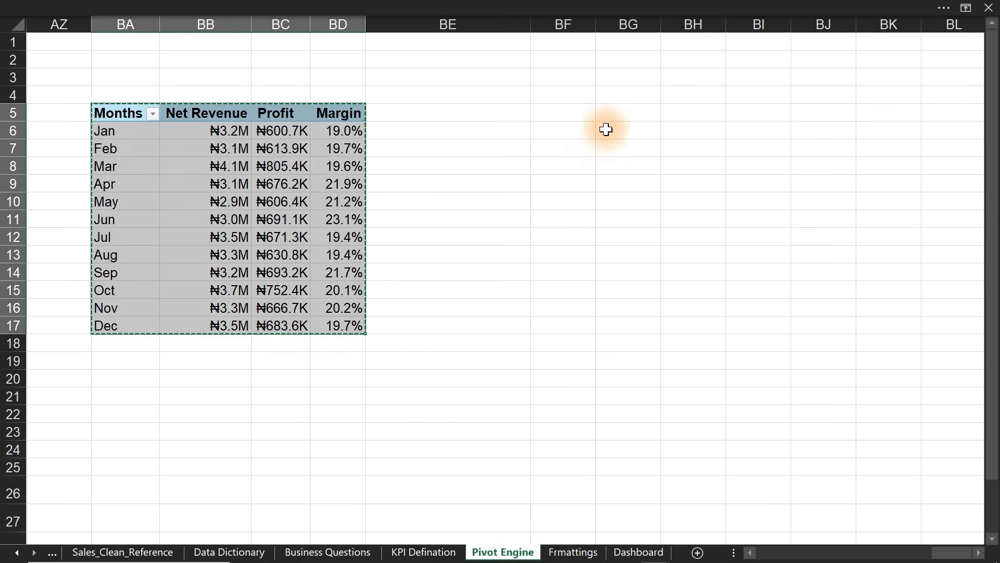
pyautogui.click(617, 114)
pyautogui.hotkey('ctrl', 'v')
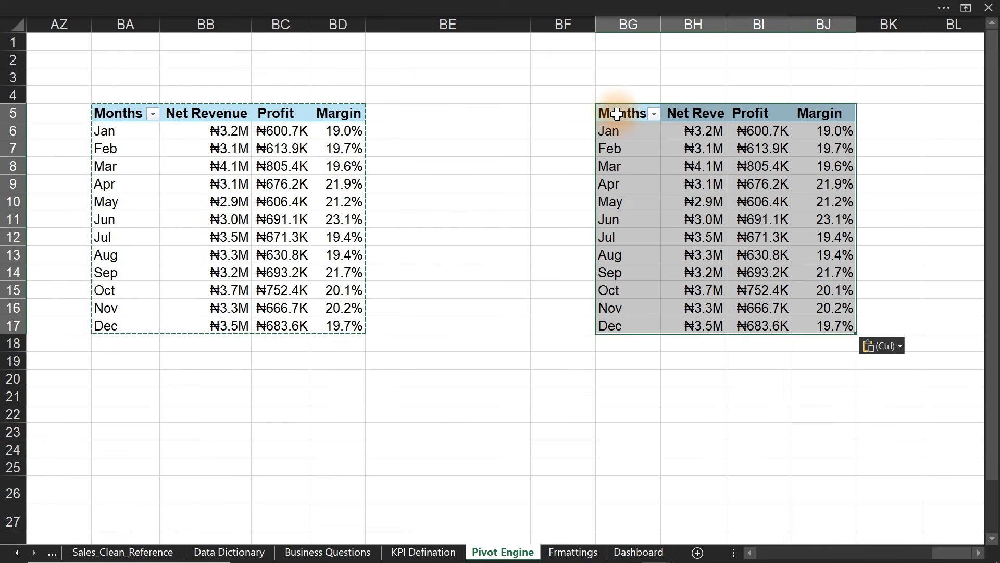
pyautogui.click(632, 202)
pyautogui.rightClick(632, 203)
pyautogui.press('Escape')
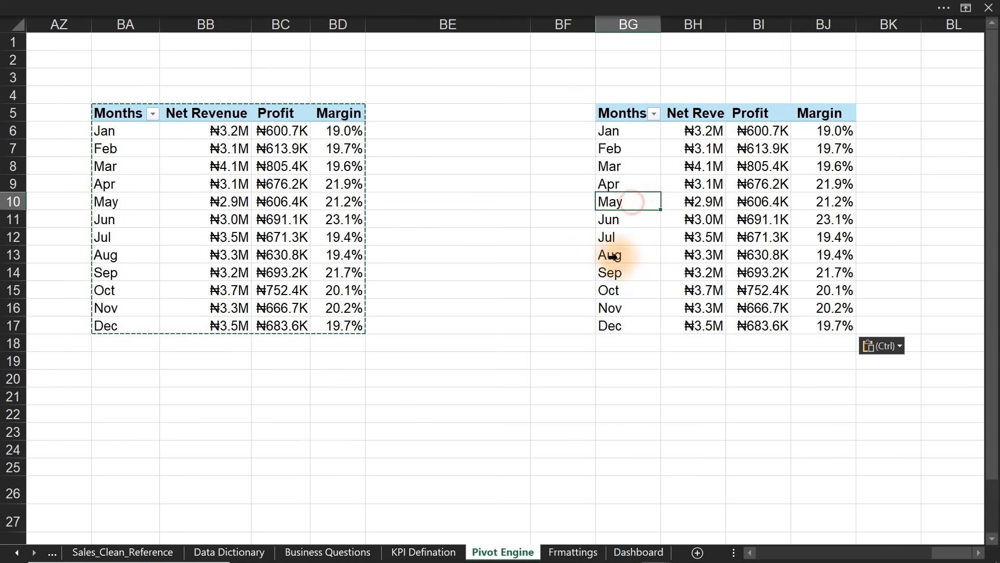
# - Show the copied pivot table's field list and replace Months with Region as its row field
pyautogui.rightClick(622, 203)
pyautogui.click(677, 523)
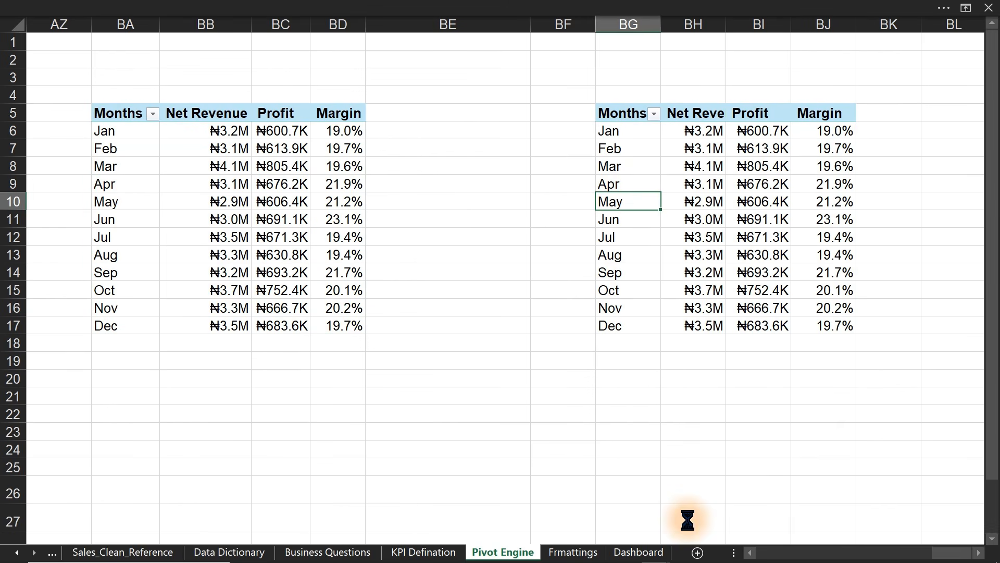
pyautogui.click(706, 552)
pyautogui.click(705, 552)
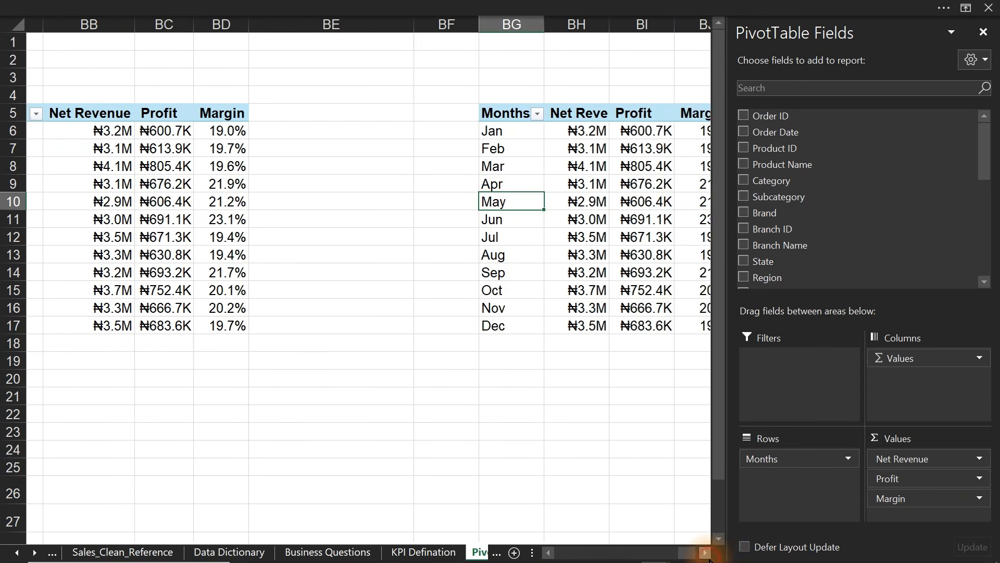
pyautogui.click(705, 552)
pyautogui.click(705, 552)
pyautogui.click(706, 552)
pyautogui.moveTo(777, 461); pyautogui.dragTo(592, 469)
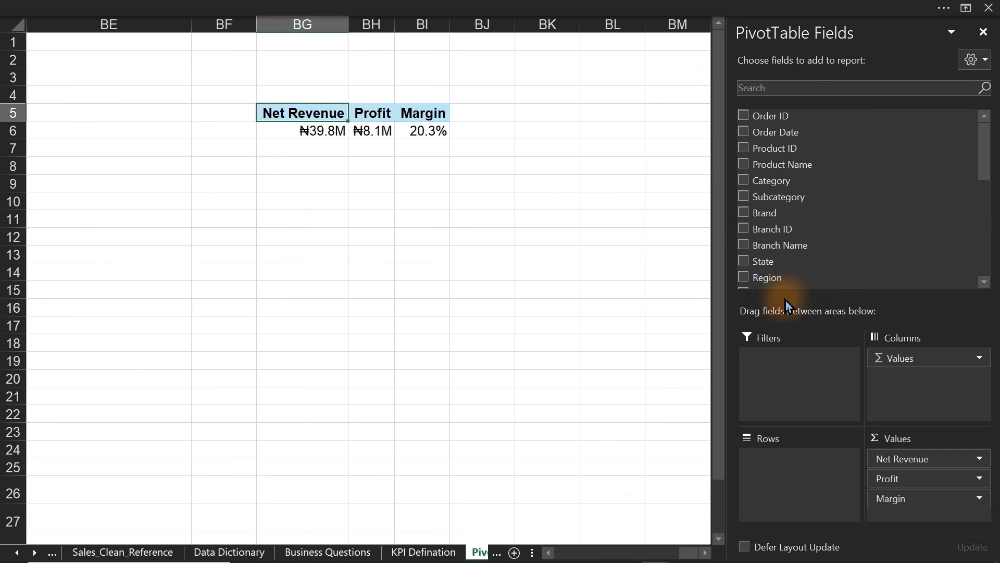
pyautogui.click(746, 279)
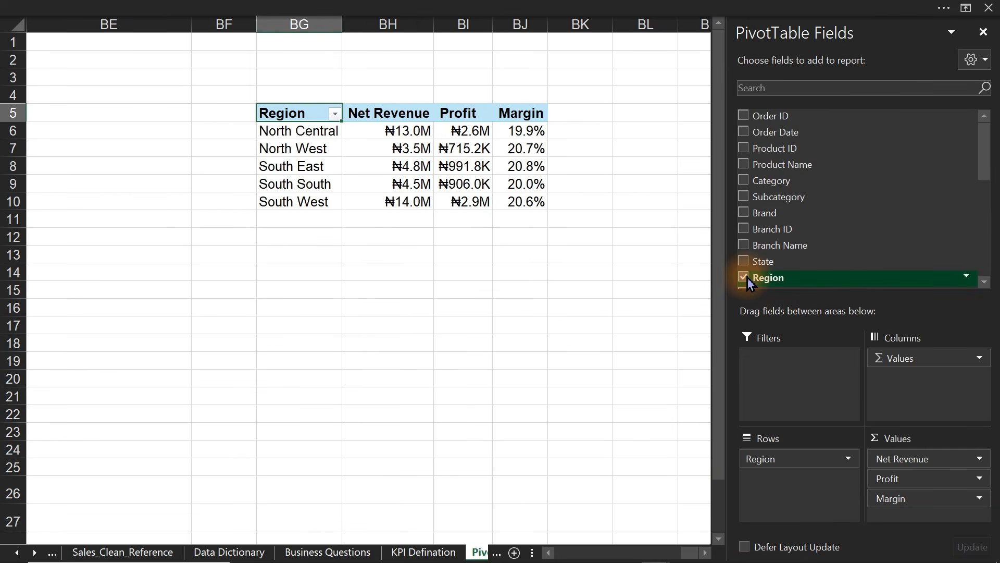
# - Insert a 2-D clustered column PivotChart from the region pivot table and remove Margin from its values
pyautogui.click(395, 141)
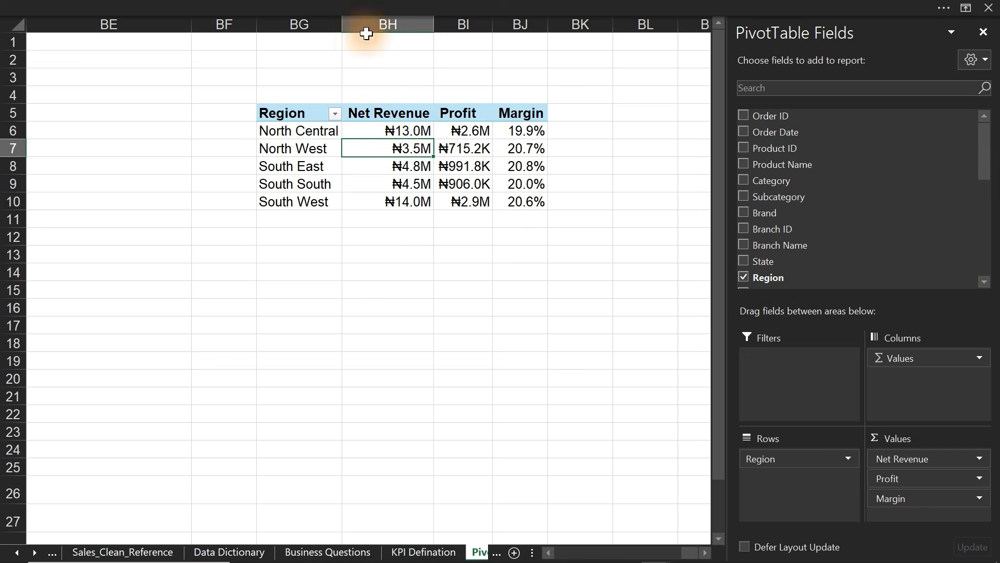
pyautogui.click(373, 5)
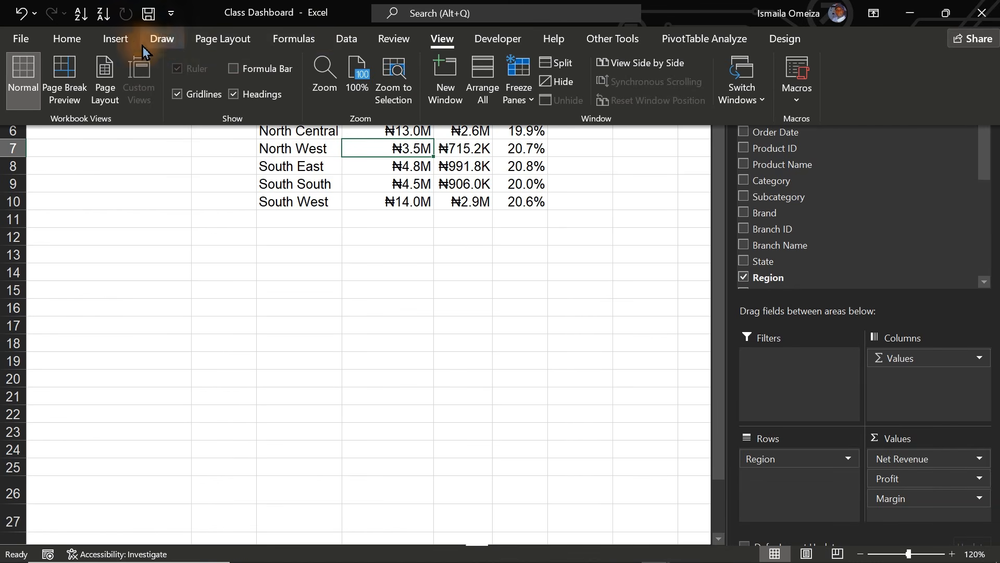
pyautogui.click(116, 38)
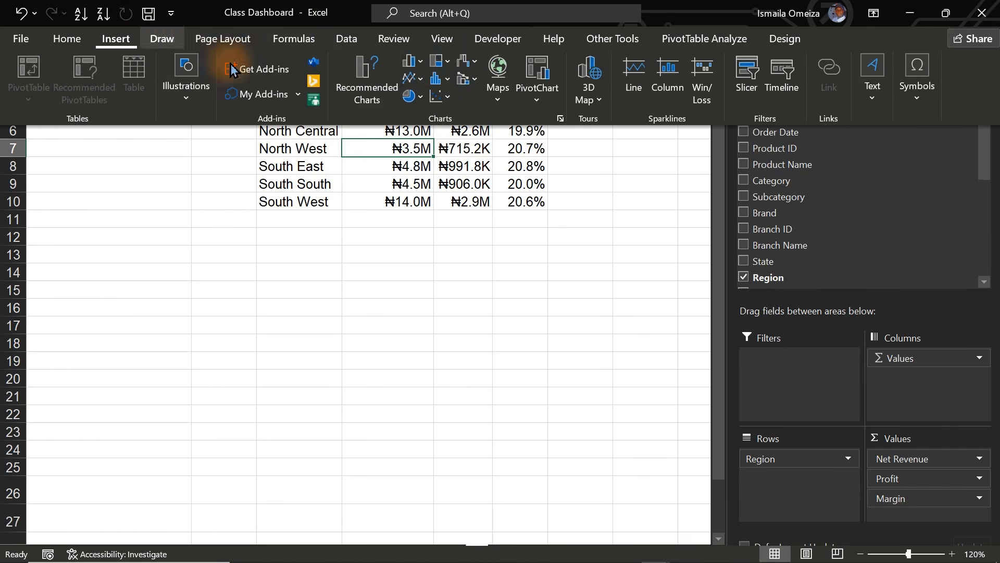
pyautogui.click(413, 61)
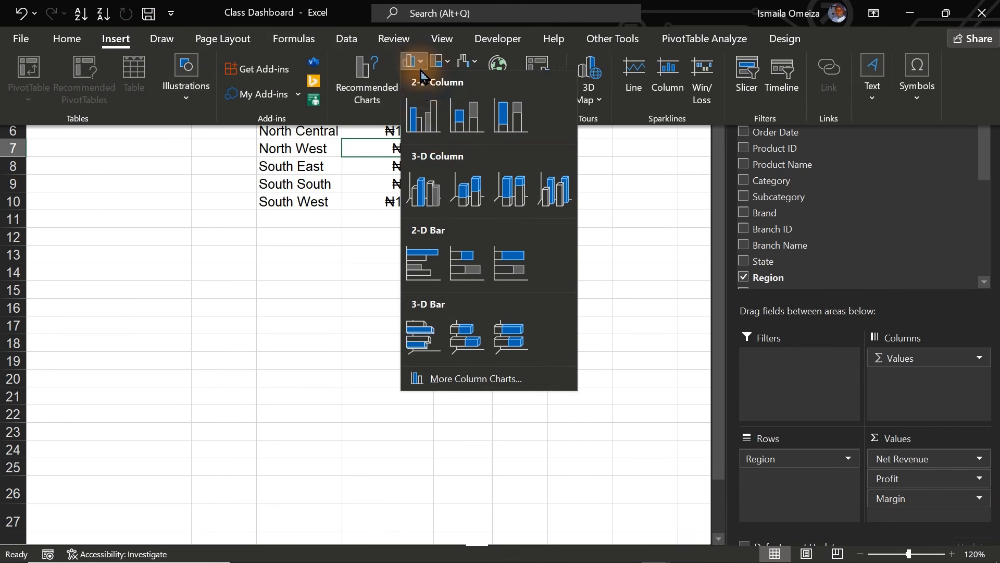
pyautogui.click(428, 121)
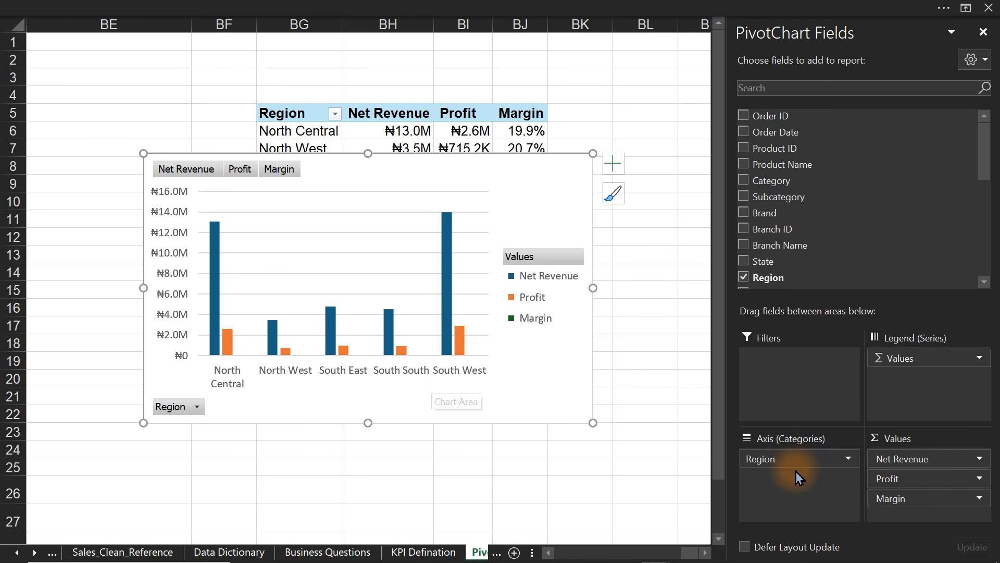
pyautogui.moveTo(583, 494); pyautogui.dragTo(583, 495)
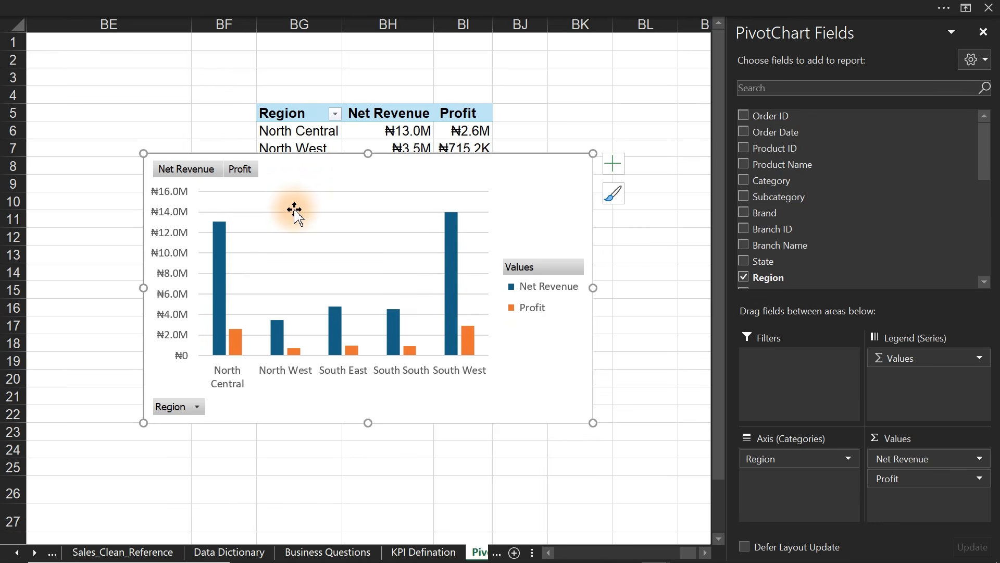
# - Change the regional PivotChart's type from clustered column to Stacked Bar
pyautogui.click(527, 6)
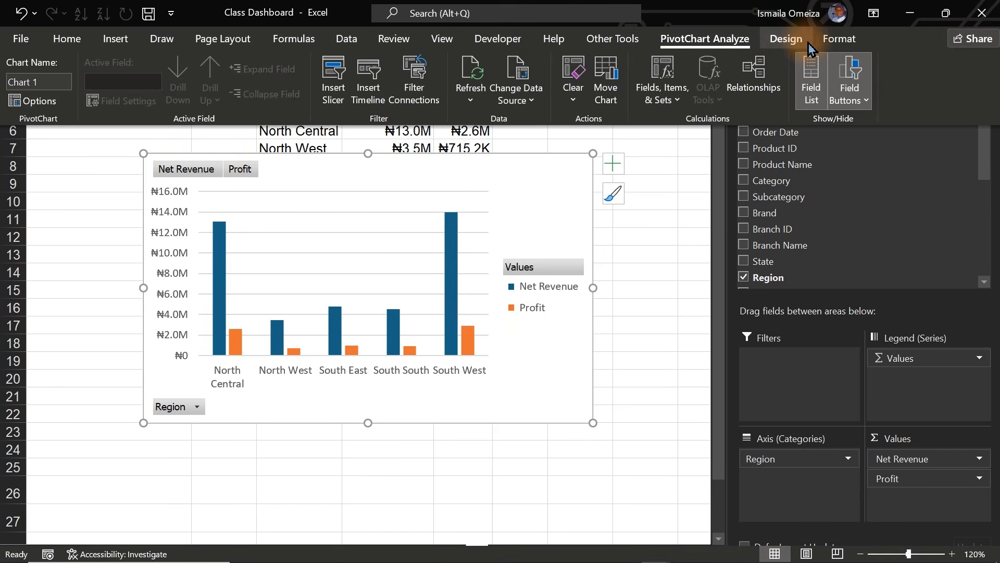
pyautogui.click(776, 43)
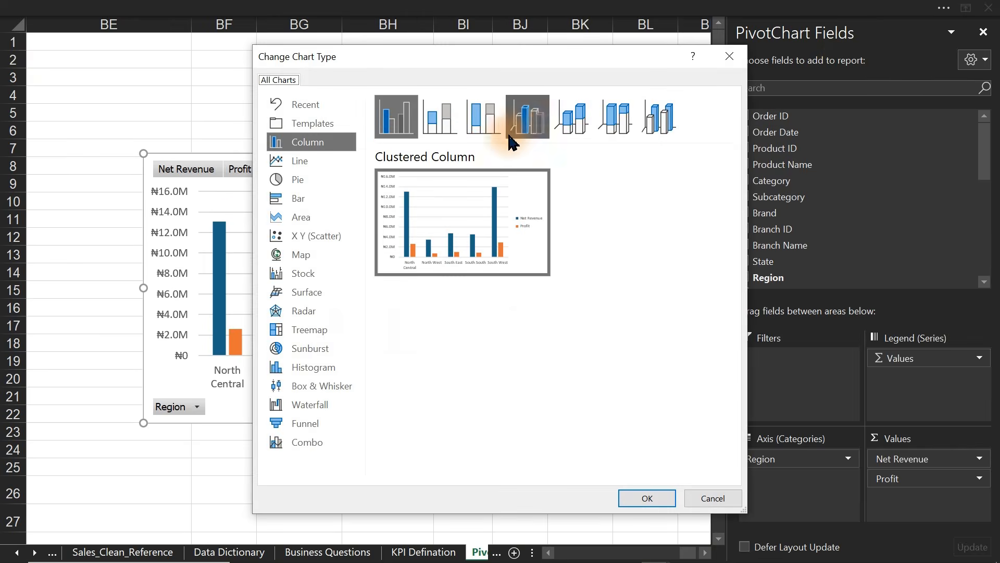
pyautogui.click(447, 132)
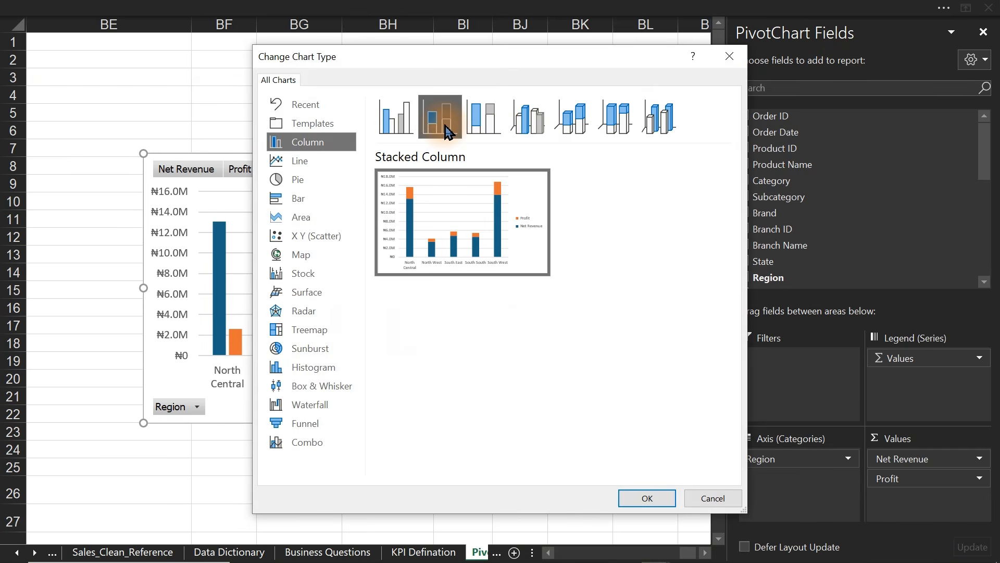
pyautogui.click(279, 201)
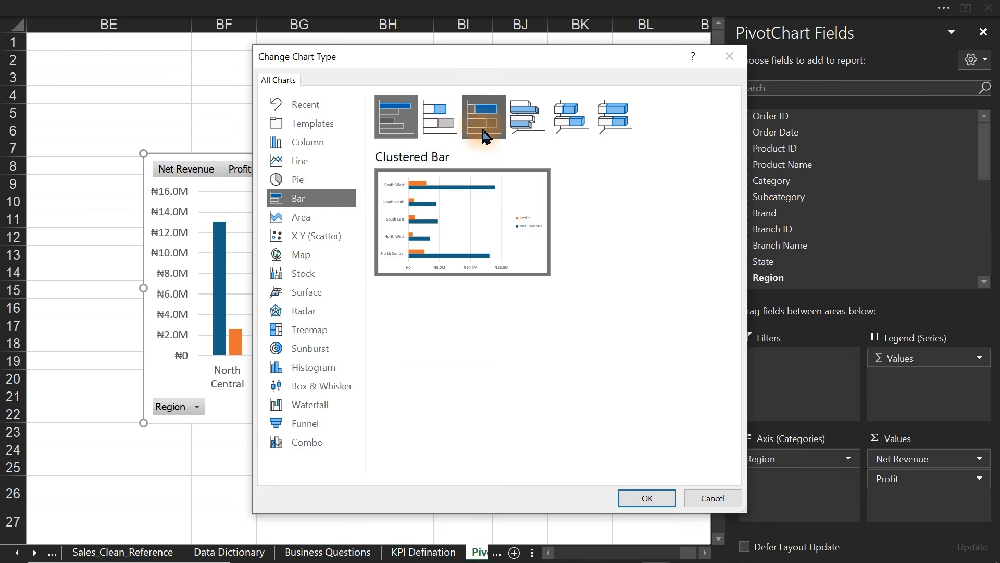
pyautogui.click(444, 128)
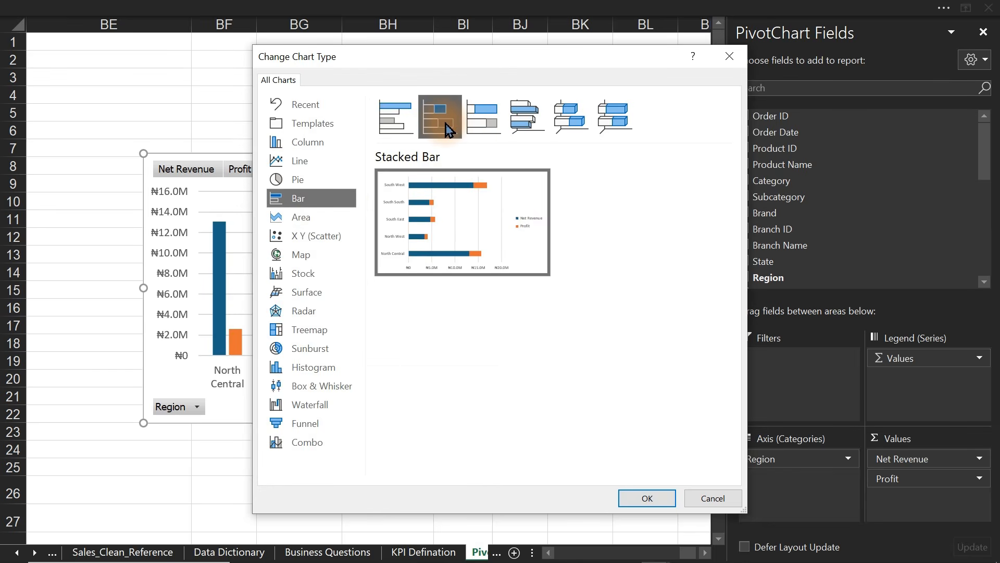
pyautogui.click(645, 499)
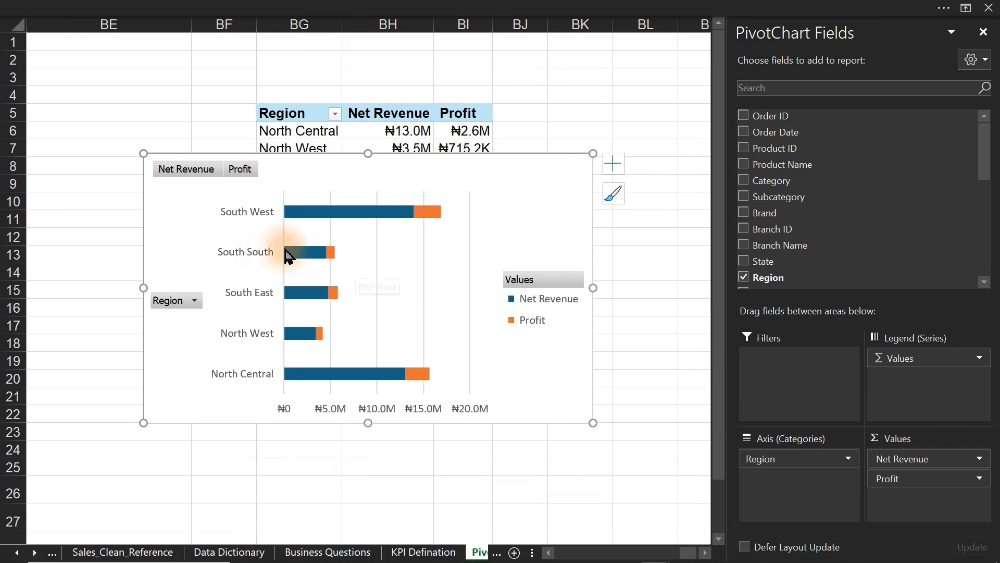
# - Hide all field buttons on the regional bar chart and delete its value axis and vertical gridlines
pyautogui.rightClick(201, 177)
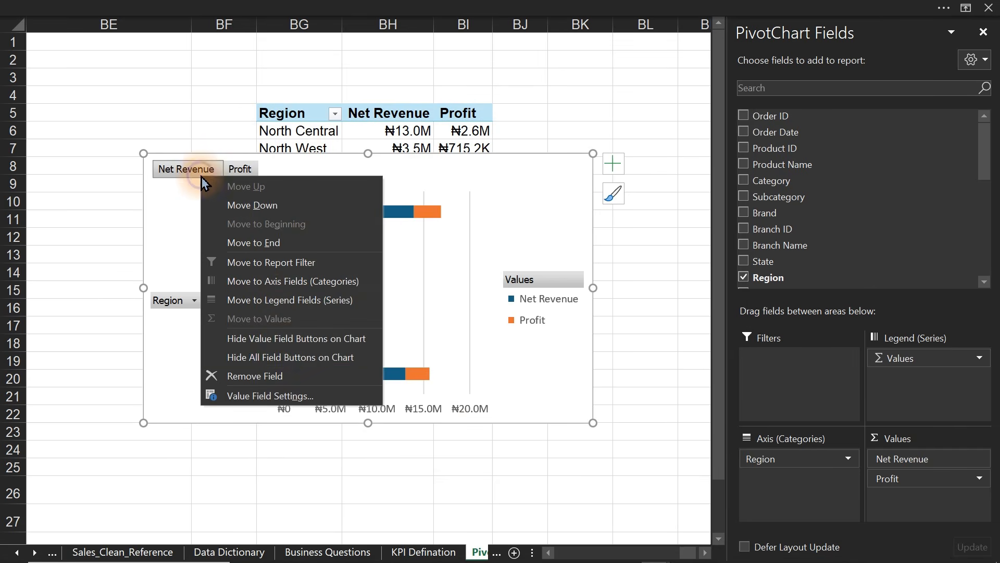
pyautogui.click(283, 354)
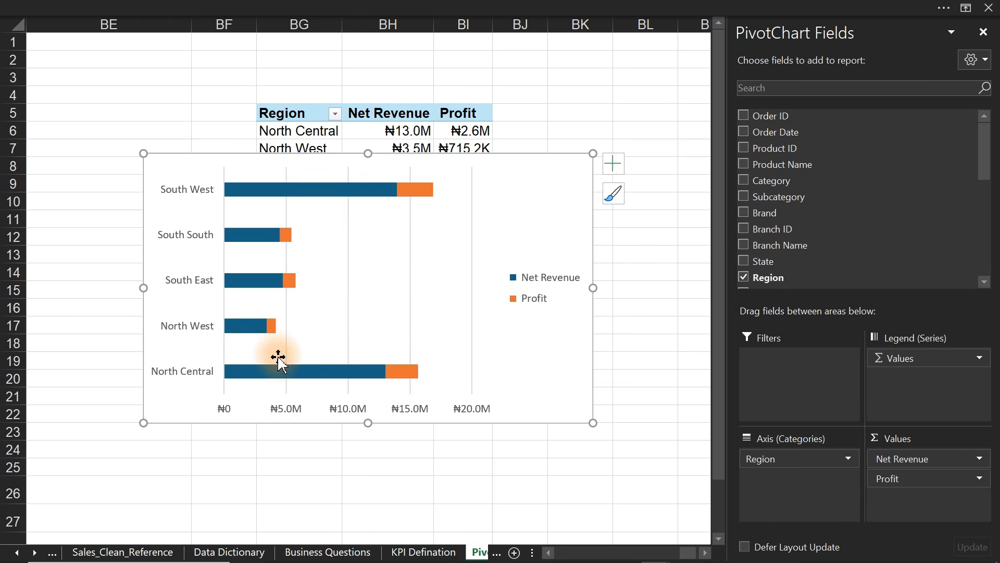
pyautogui.click(537, 305)
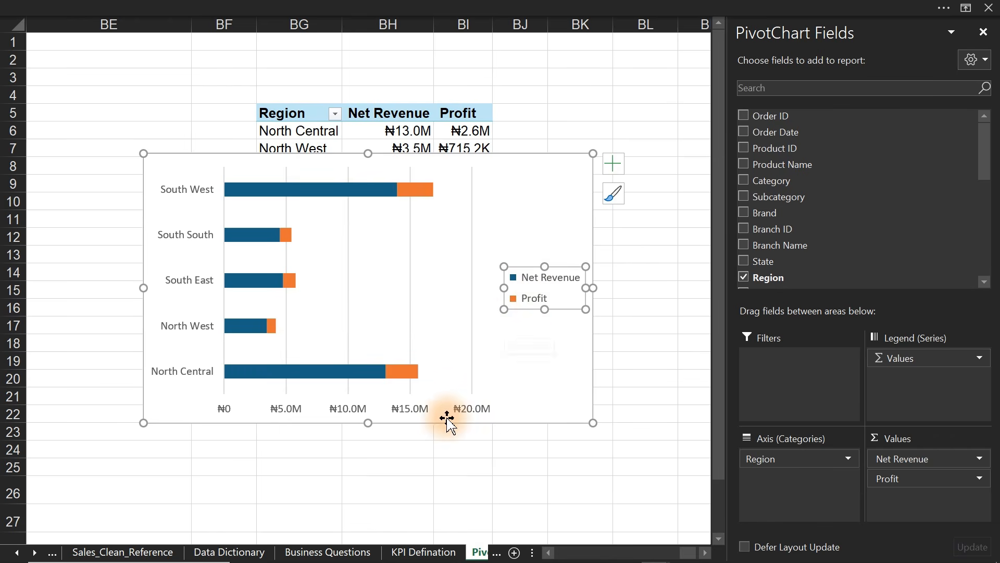
pyautogui.click(464, 414)
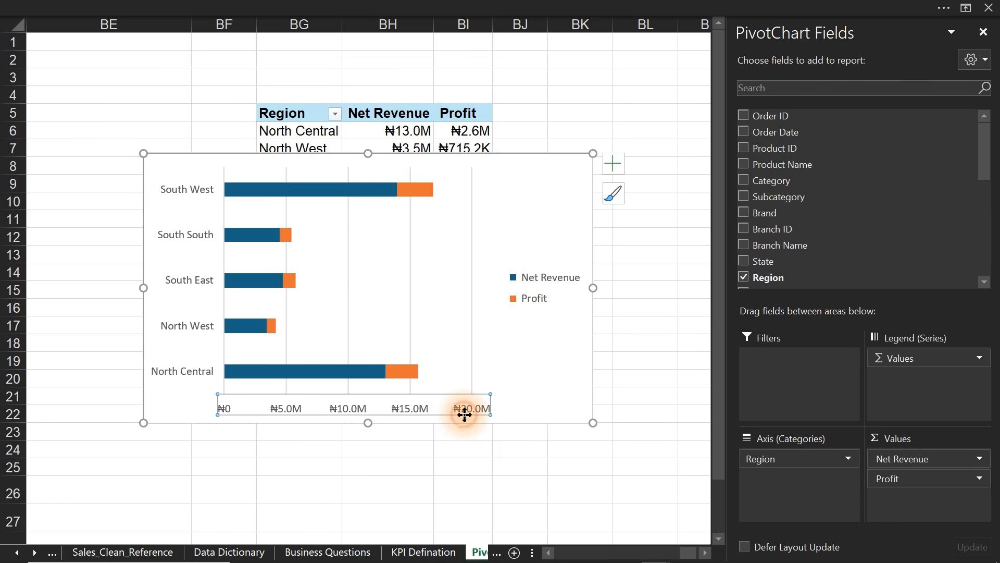
pyautogui.press('Delete')
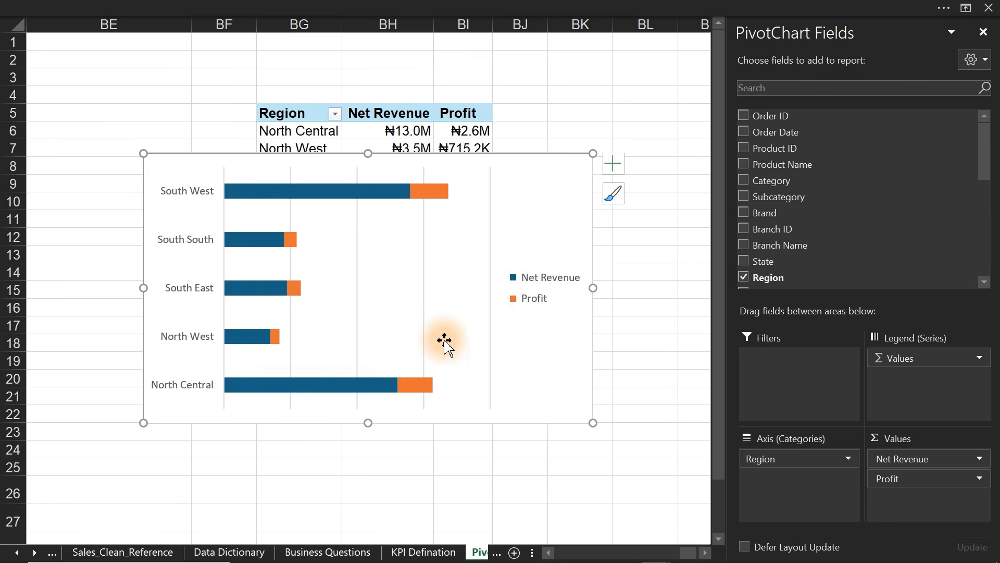
pyautogui.press('Delete')
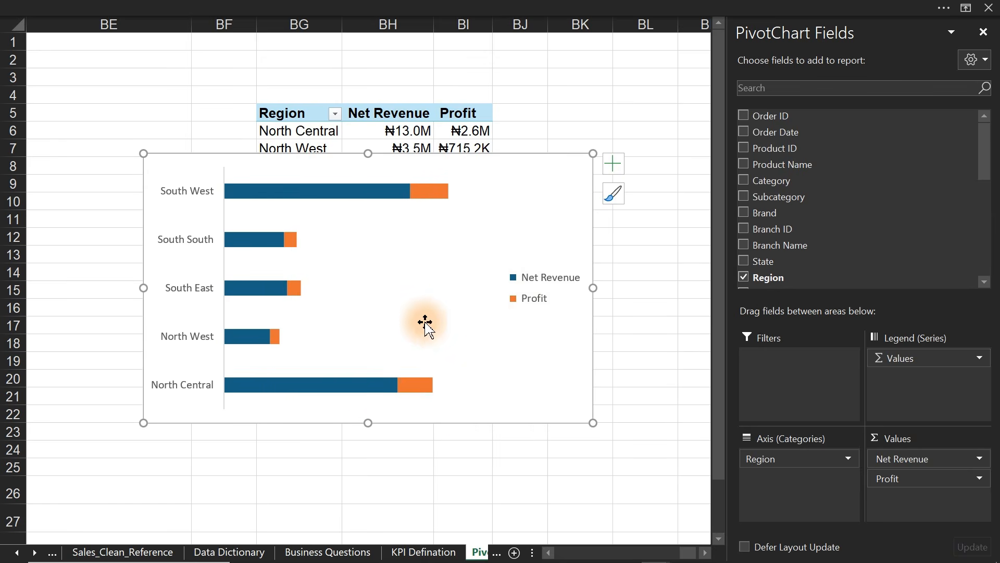
# - Move the chart below the region pivot table and sort the regions by Net Revenue from largest to smallest
pyautogui.moveTo(500, 152); pyautogui.dragTo(505, 264)
pyautogui.click(393, 133)
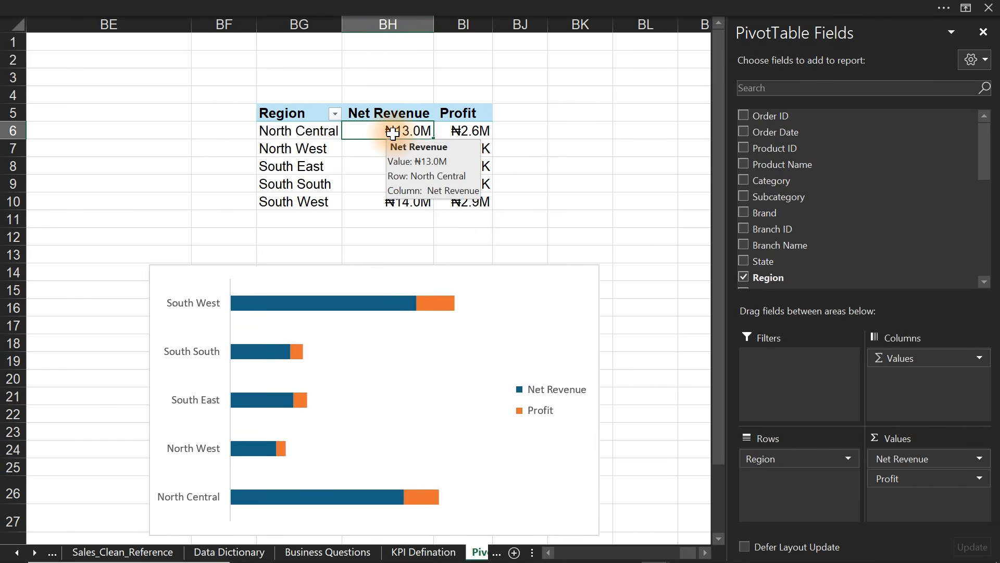
pyautogui.rightClick(393, 133)
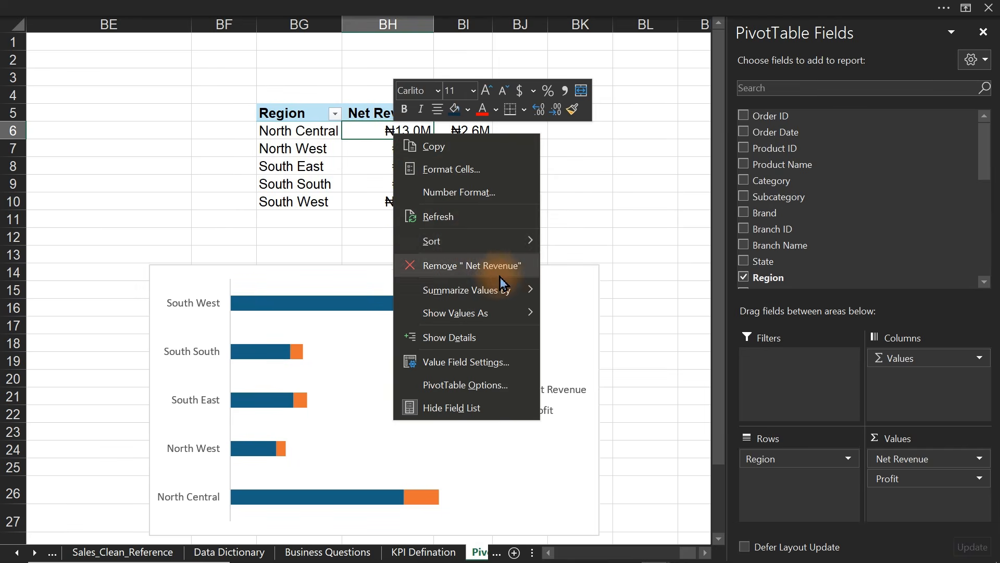
pyautogui.moveTo(475, 249)
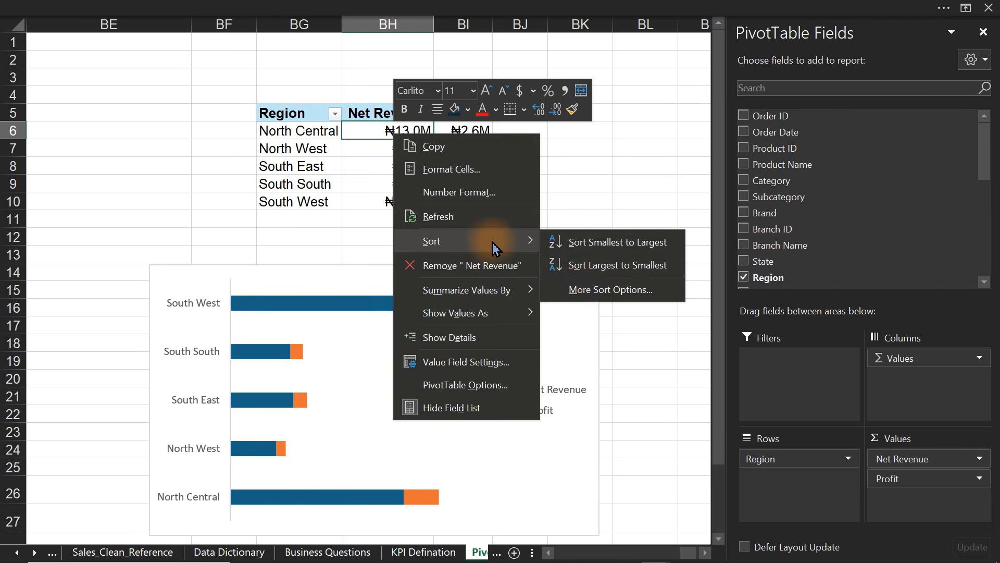
pyautogui.click(625, 263)
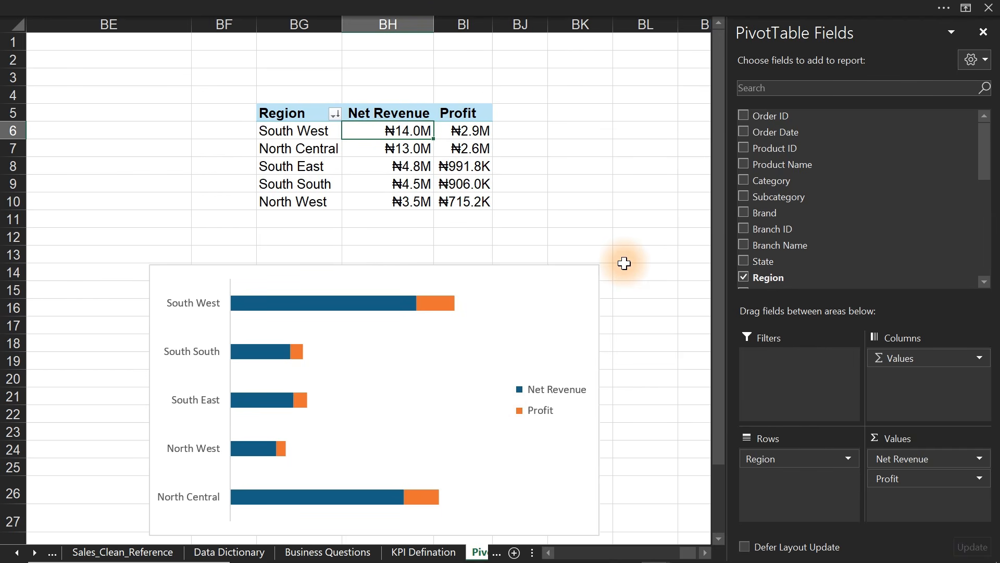
# - Set the chart's region axis to show its categories in reverse order
pyautogui.click(492, 266)
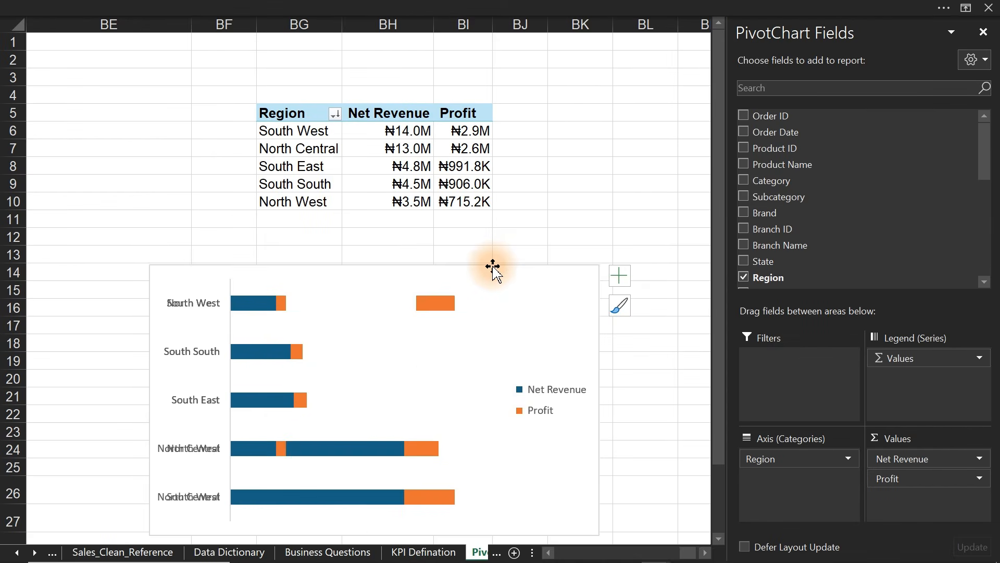
pyautogui.click(198, 359)
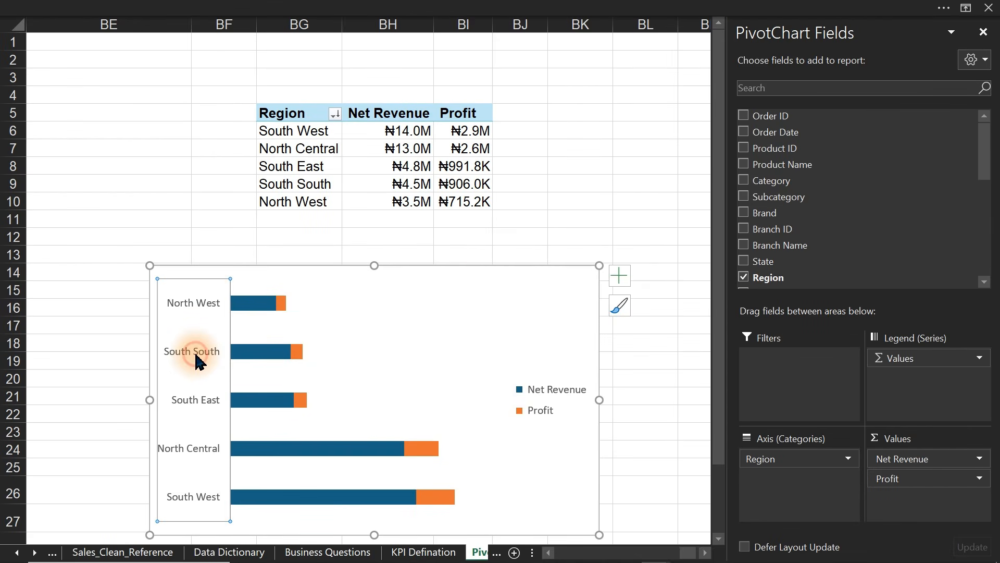
pyautogui.doubleClick(198, 360)
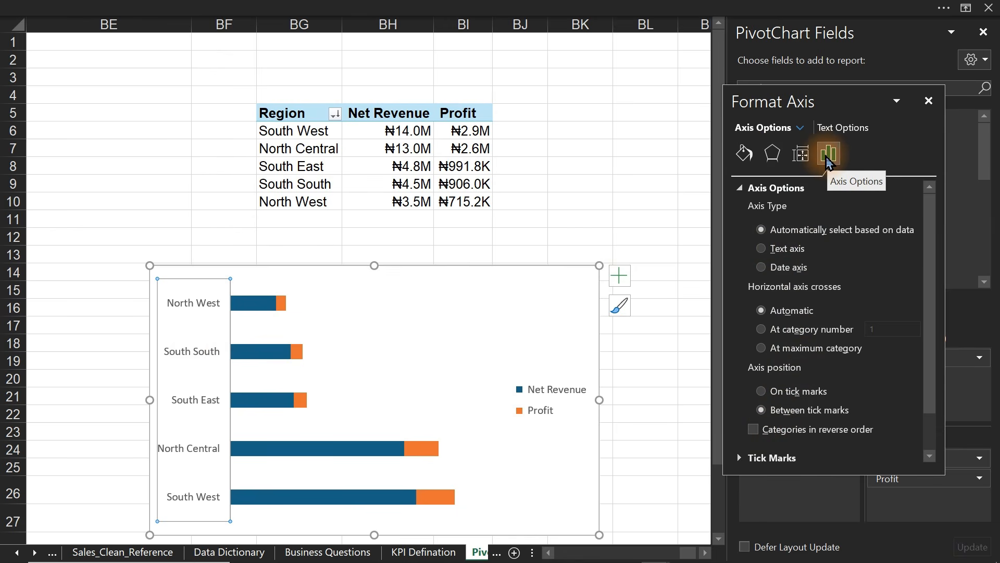
pyautogui.click(753, 429)
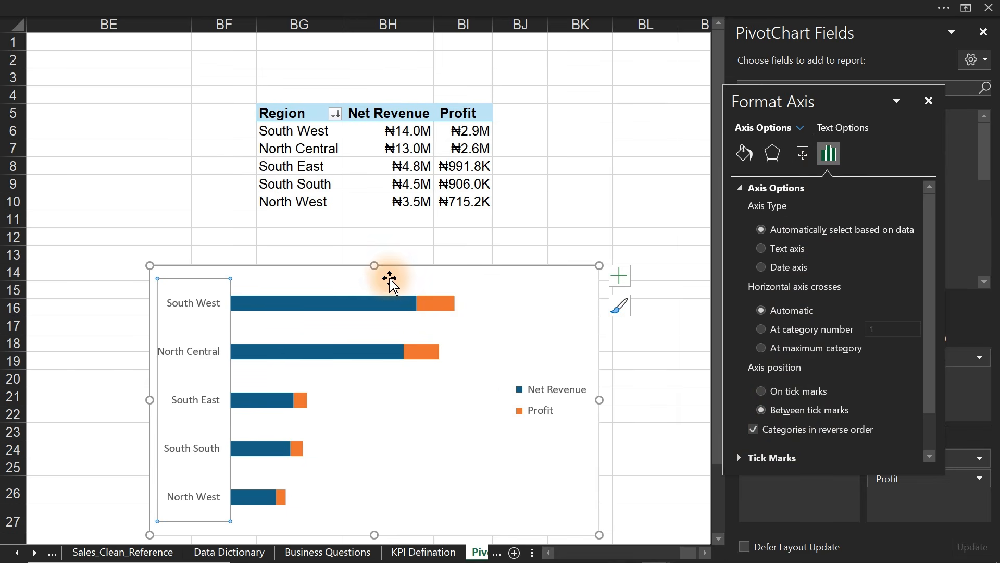
# - Cut the regional chart from the Pivot Engine sheet and paste it onto the Dashboard sheet
pyautogui.click(390, 279)
pyautogui.moveTo(389, 276); pyautogui.dragTo(358, 174)
pyautogui.press('Delete')
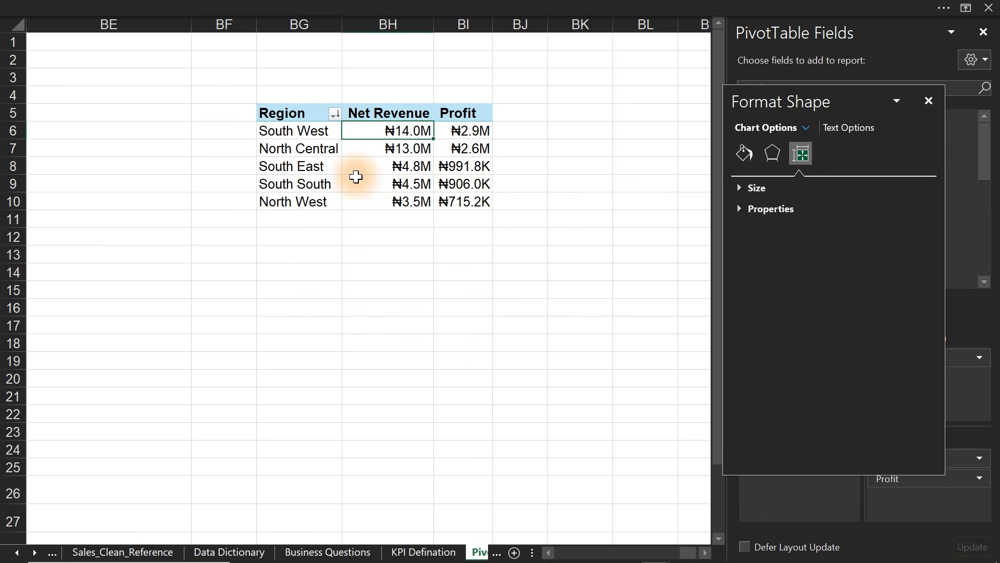
pyautogui.click(486, 412)
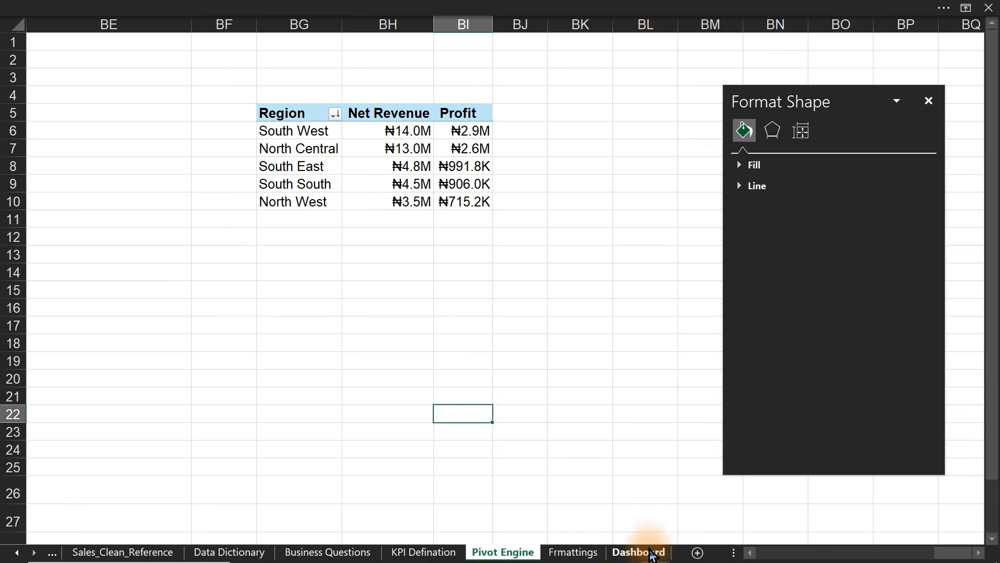
pyautogui.click(652, 553)
pyautogui.click(418, 364)
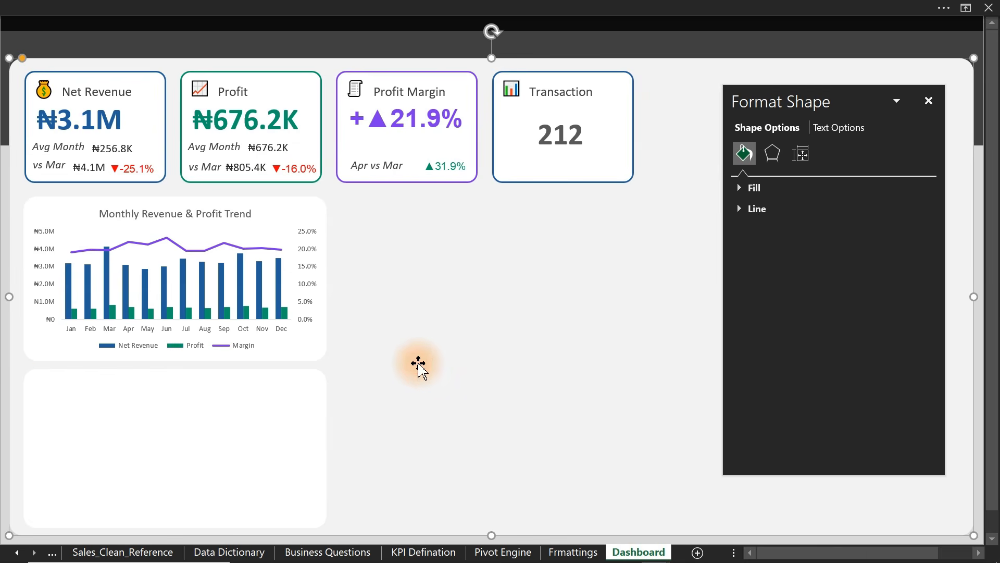
pyautogui.hotkey('ctrl', 'v')
# - Close the field list, then move and shrink the regional chart to fit the empty panel below the trend chart
pyautogui.moveTo(309, 216); pyautogui.dragTo(372, 515)
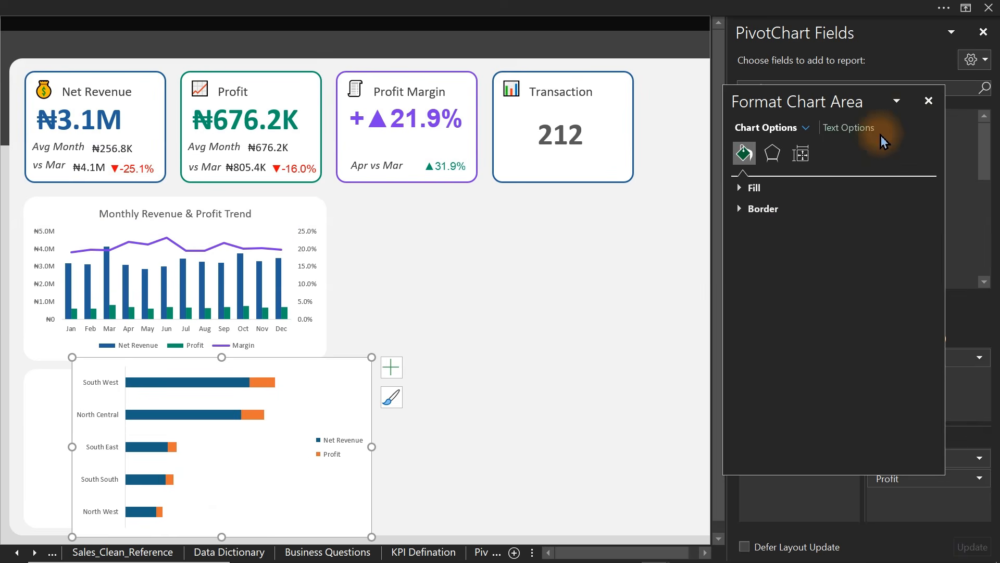
pyautogui.click(983, 32)
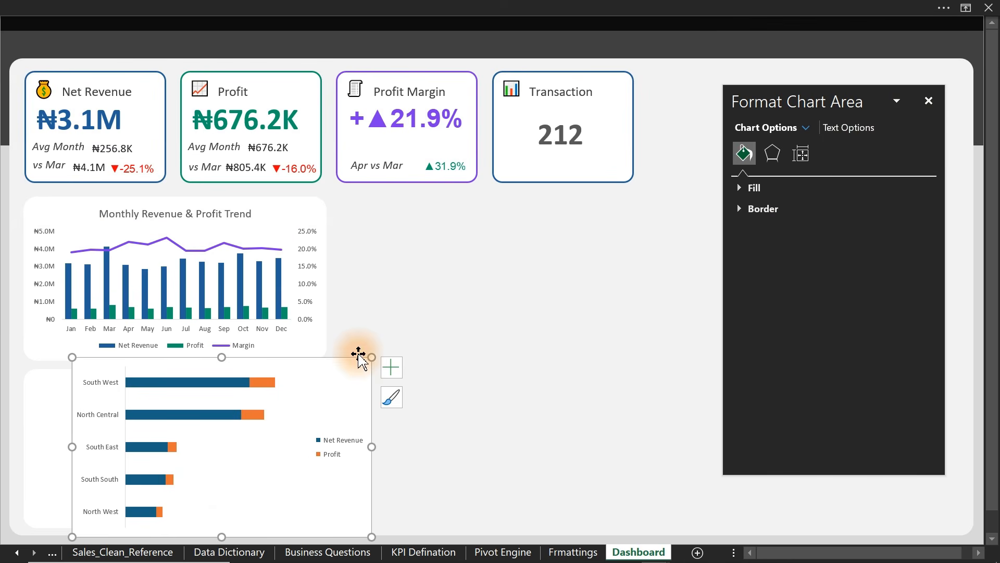
pyautogui.moveTo(371, 357); pyautogui.dragTo(261, 375)
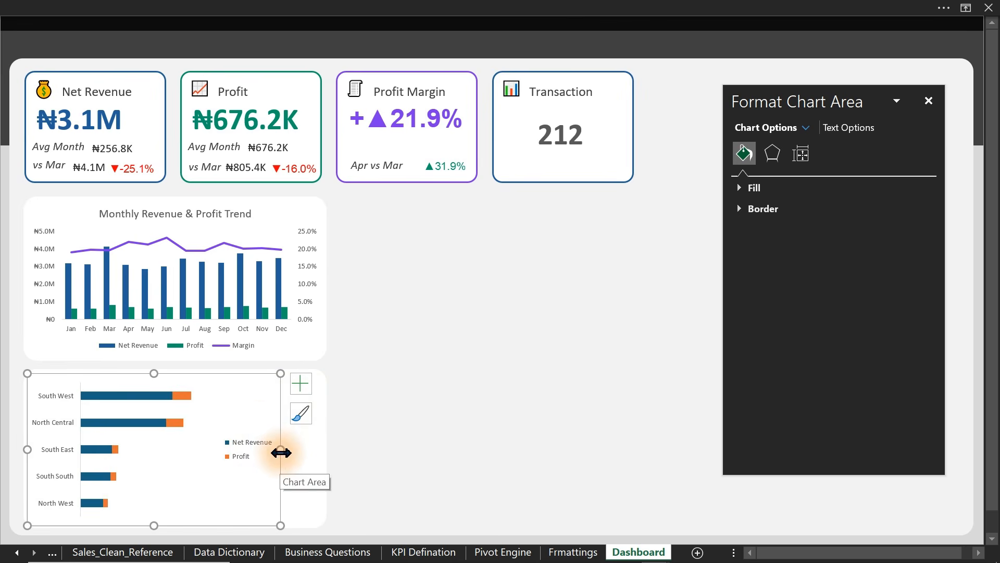
# - Widen the branch bar chart to fill its white card and set the series gap width to 69%
pyautogui.moveTo(281, 451); pyautogui.dragTo(319, 462)
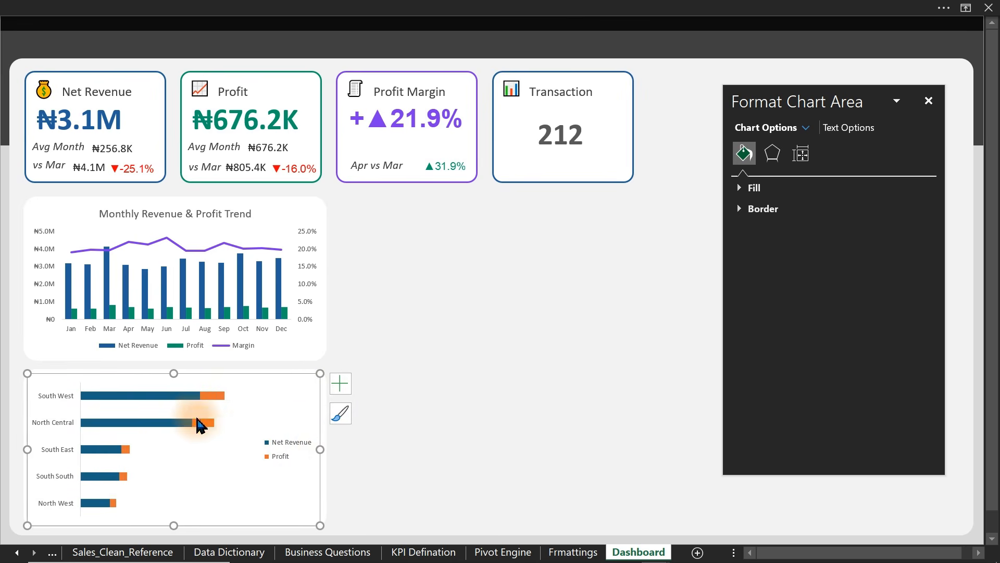
pyautogui.click(175, 423)
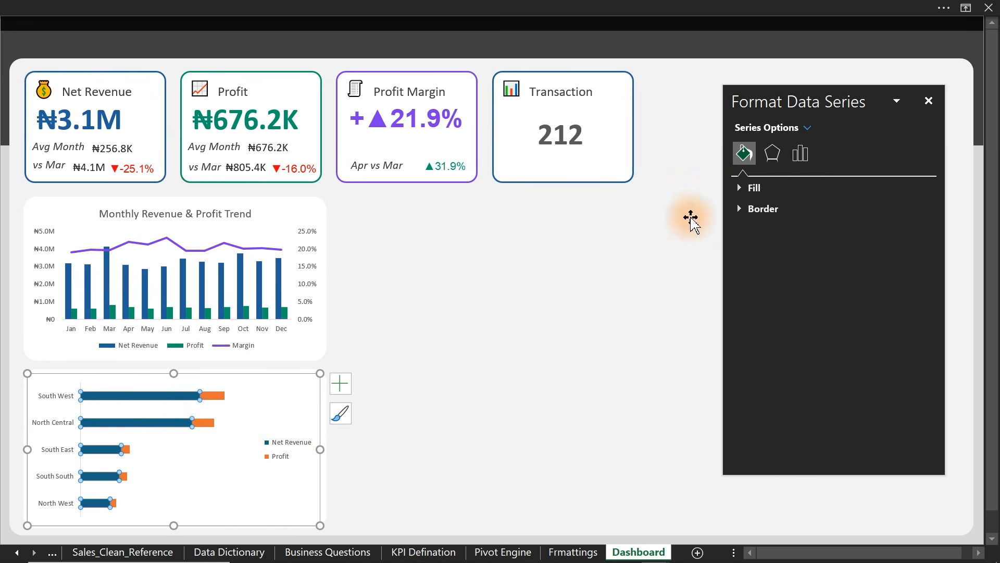
pyautogui.click(801, 153)
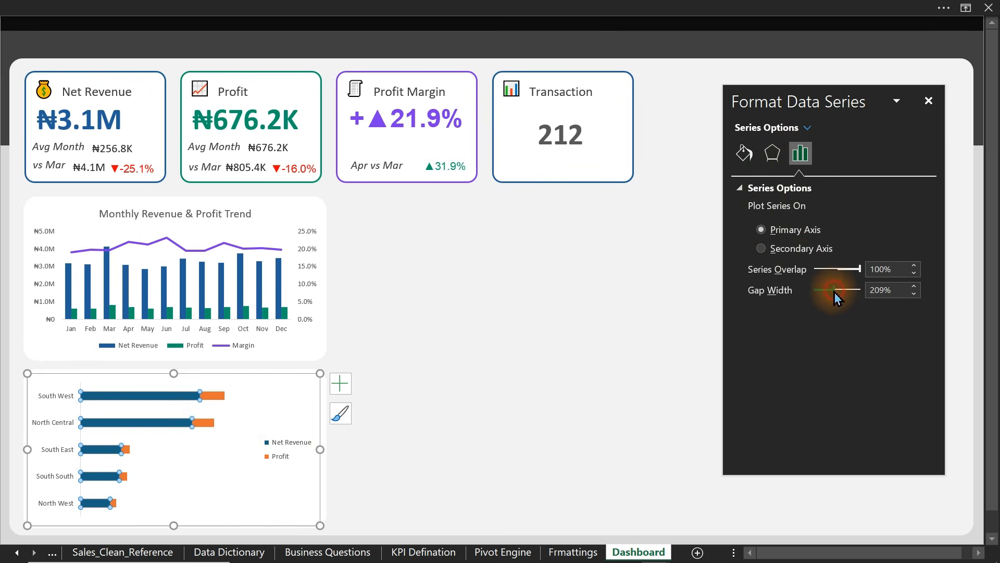
pyautogui.moveTo(834, 292); pyautogui.dragTo(822, 292)
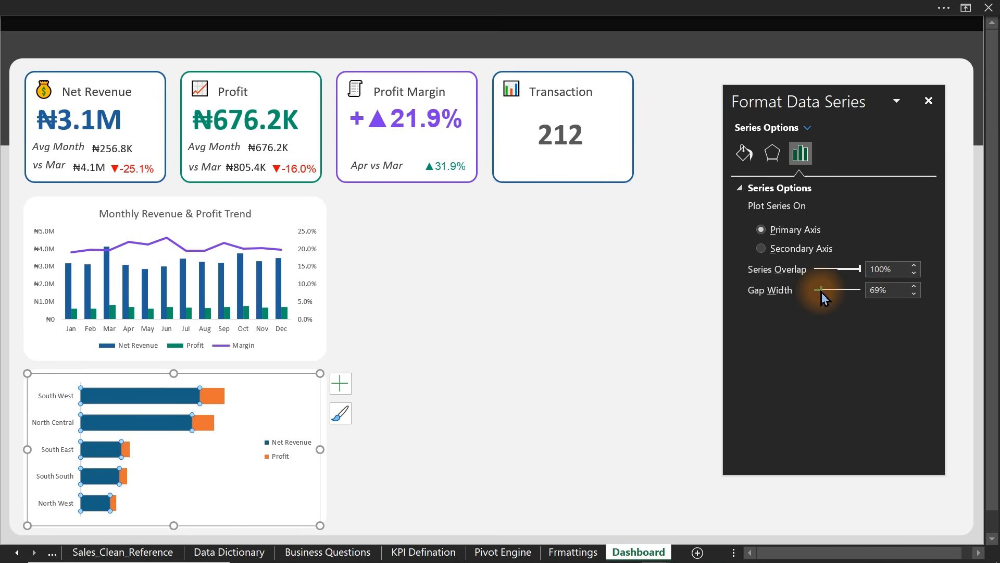
# - Recolor the branch chart's Net Revenue bars dark blue and its Profit bars green to match the monthly trend chart
pyautogui.click(744, 153)
pyautogui.click(745, 188)
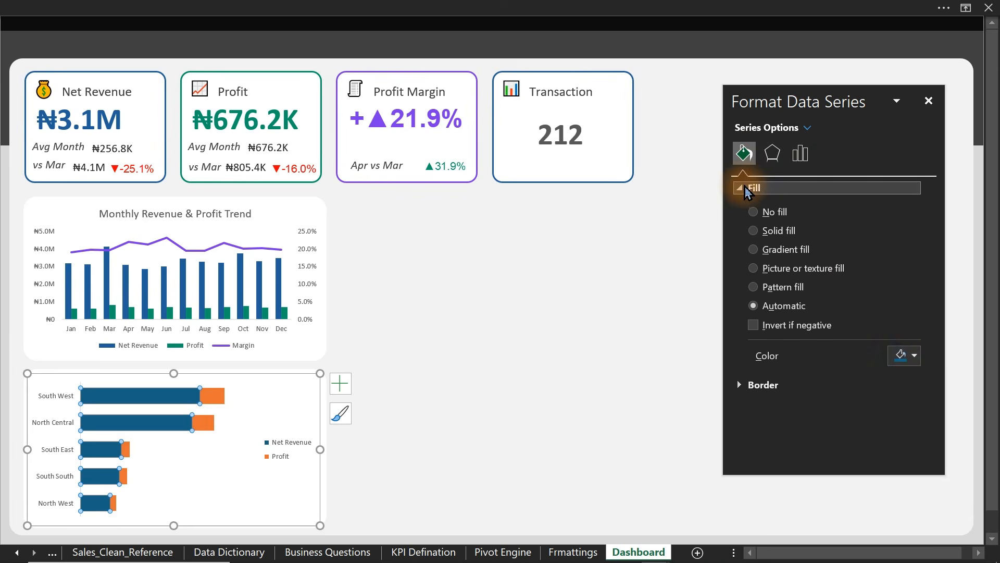
pyautogui.click(913, 356)
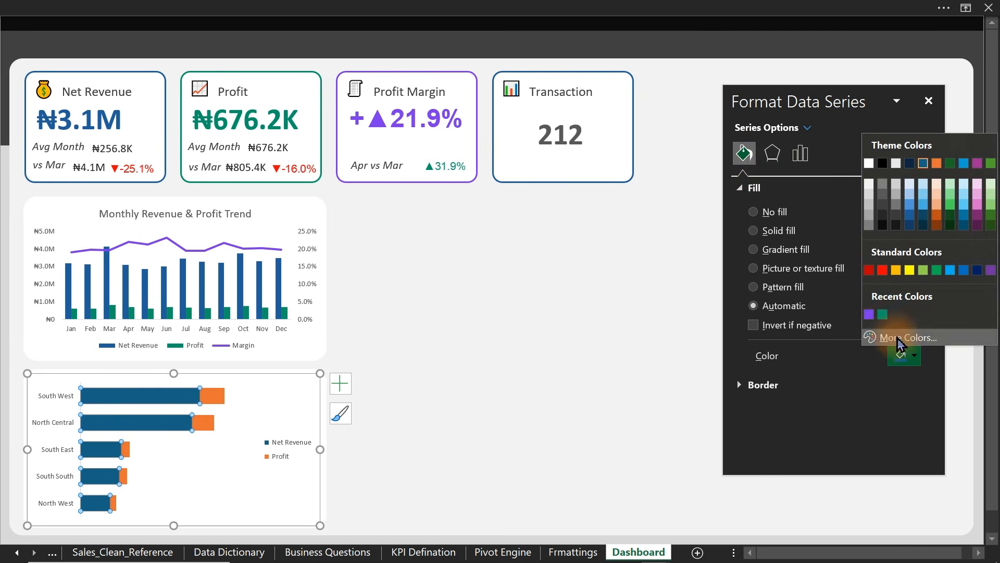
pyautogui.click(908, 207)
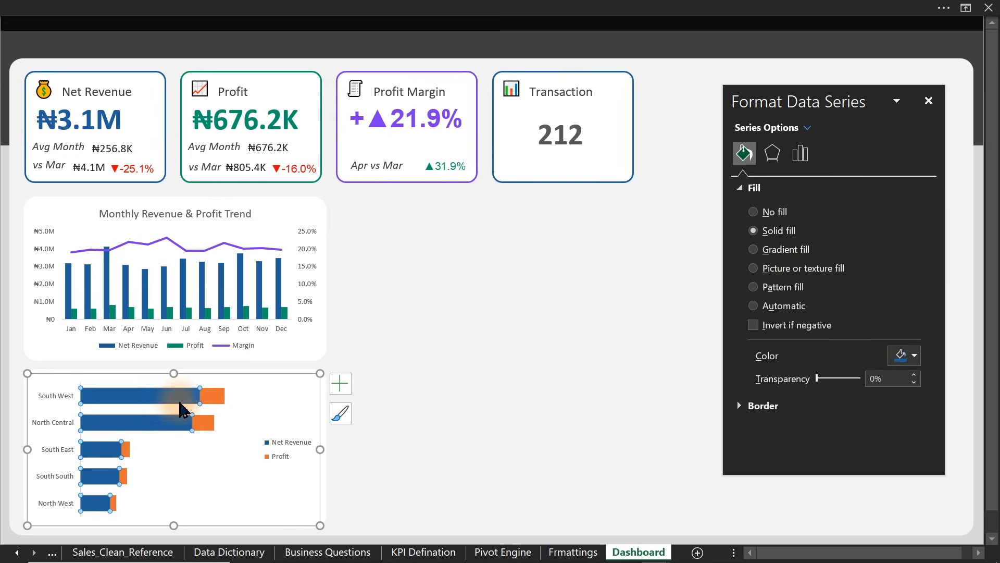
pyautogui.click(215, 397)
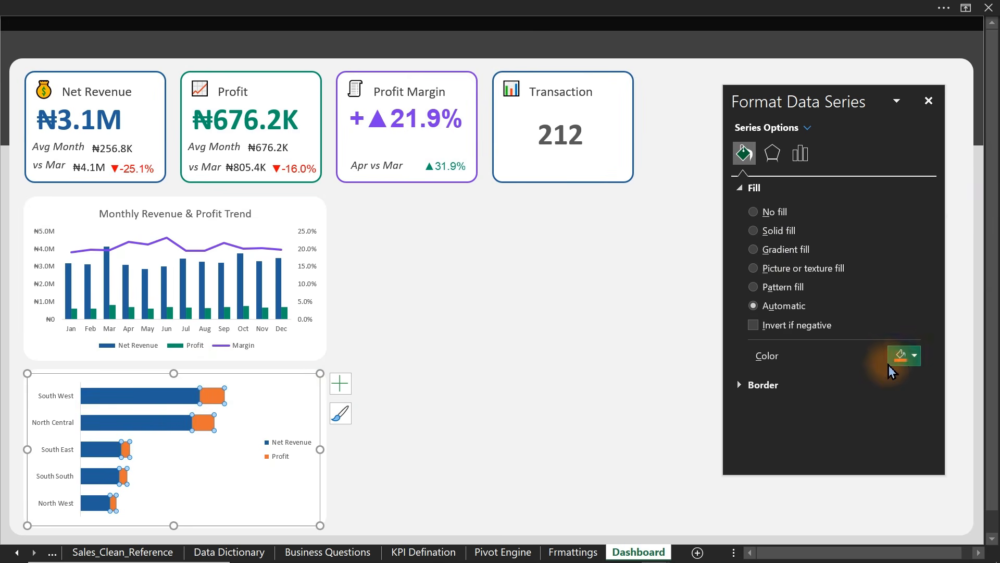
pyautogui.click(905, 360)
pyautogui.click(882, 315)
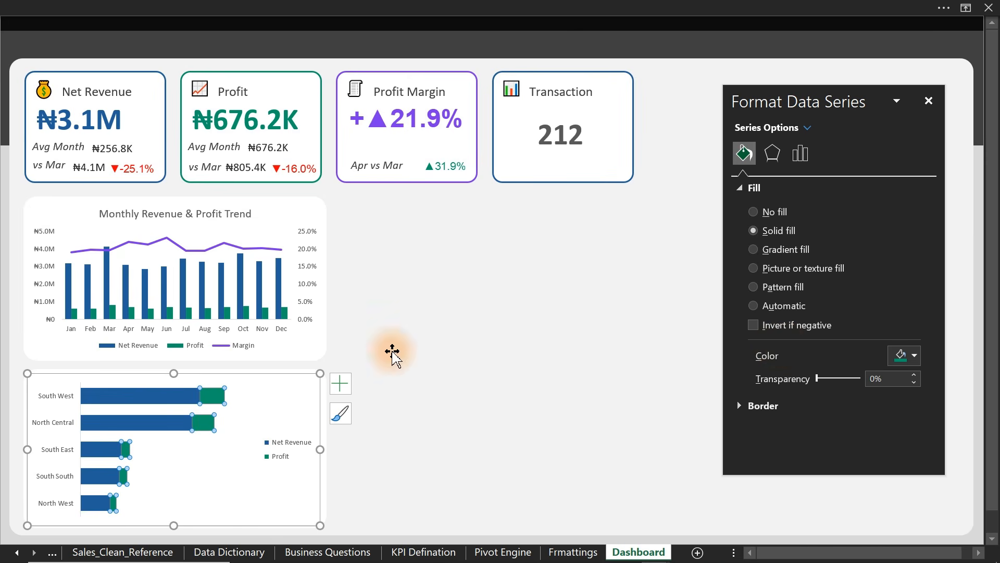
# - Add a chart title to the branch chart reading "Revenue vs Profit by Branch", showing the formula bar to enter it
pyautogui.click(340, 384)
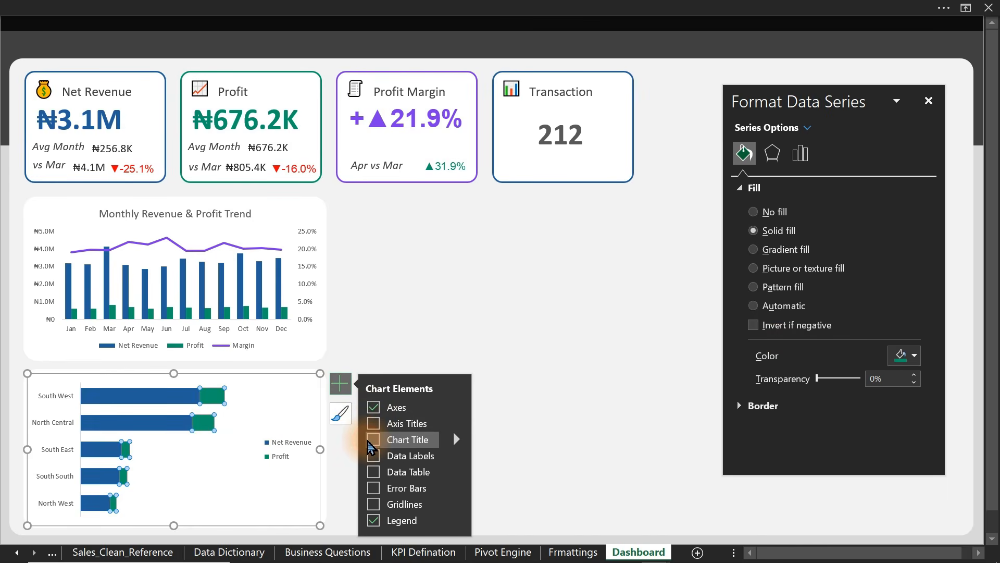
pyautogui.click(373, 439)
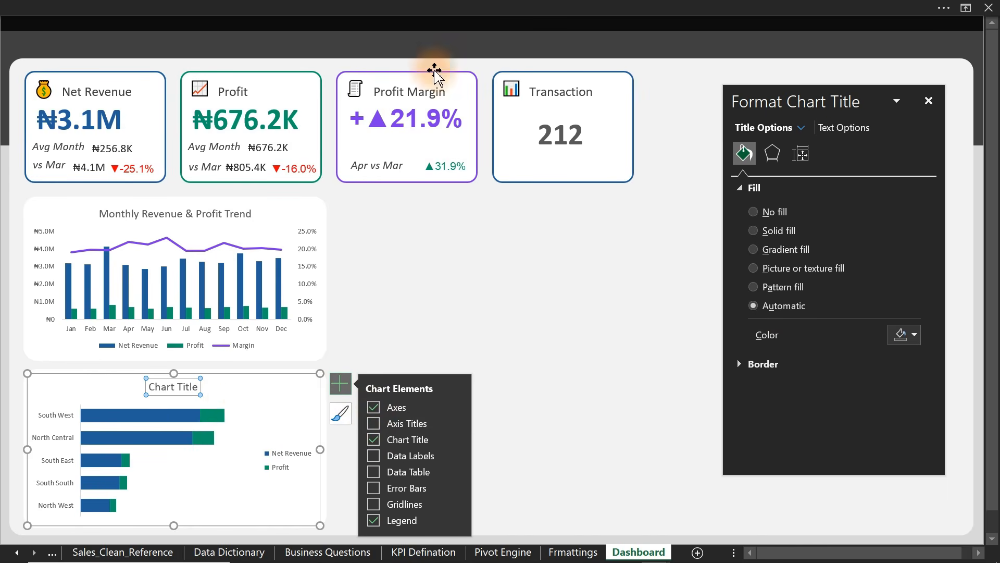
pyautogui.click(379, 7)
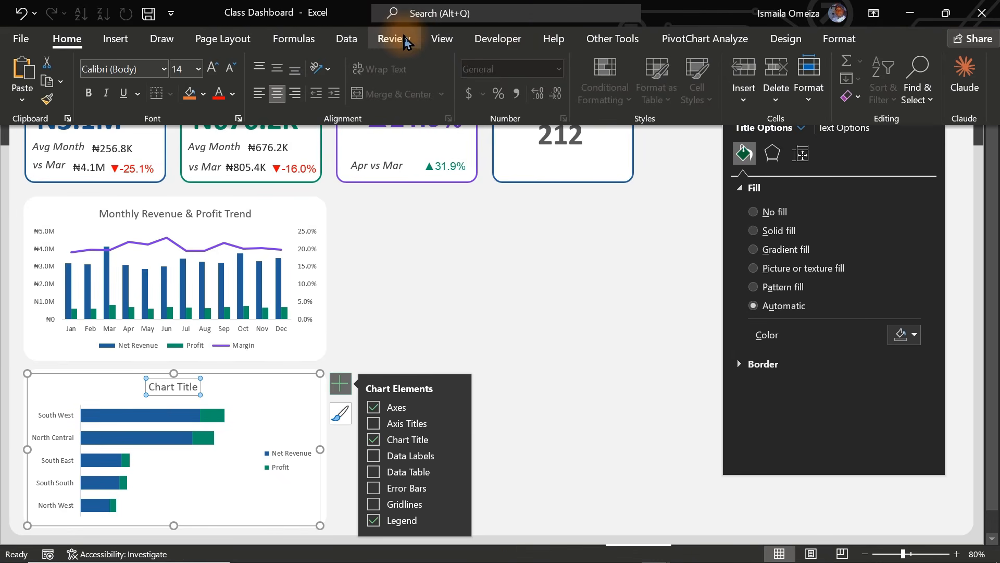
pyautogui.click(441, 39)
pyautogui.click(265, 68)
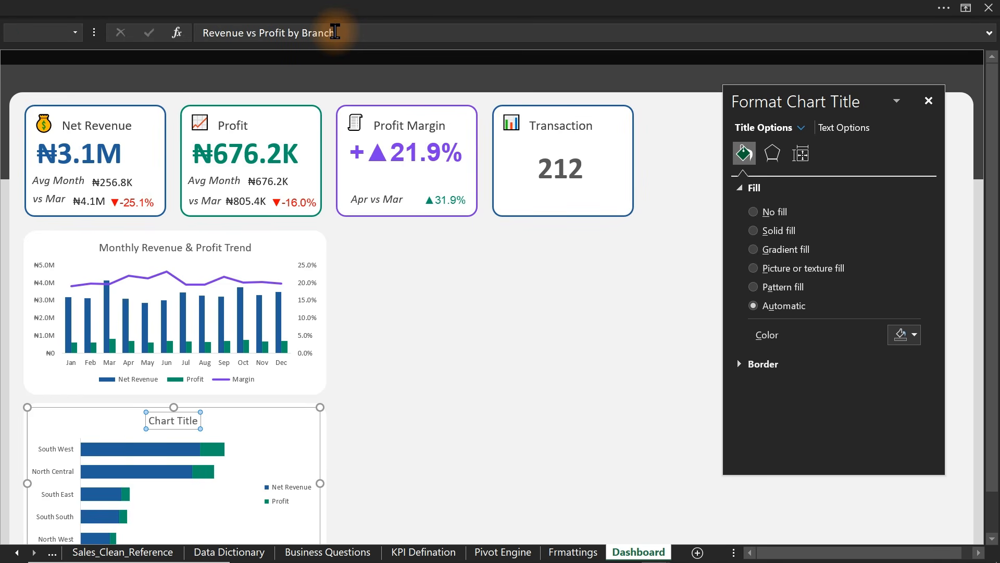
pyautogui.press('Return')
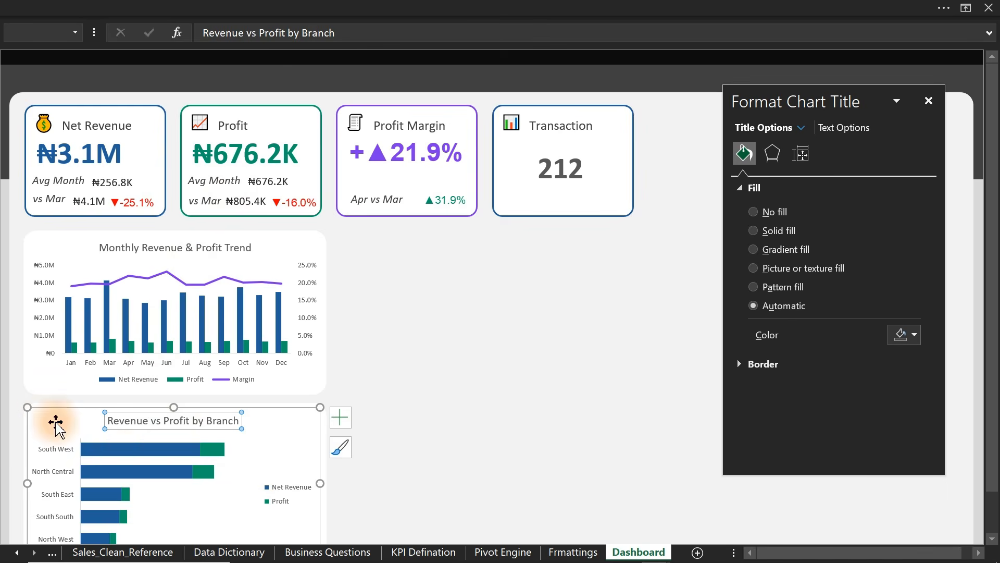
# - Add data labels to both series of the Revenue vs Profit by Branch chart
pyautogui.click(131, 453)
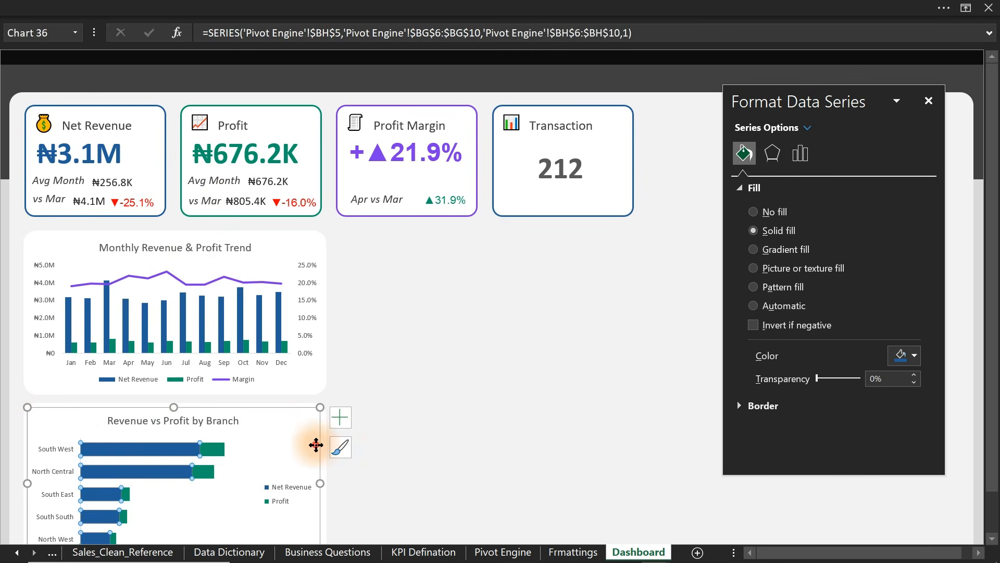
pyautogui.click(317, 445)
pyautogui.click(339, 425)
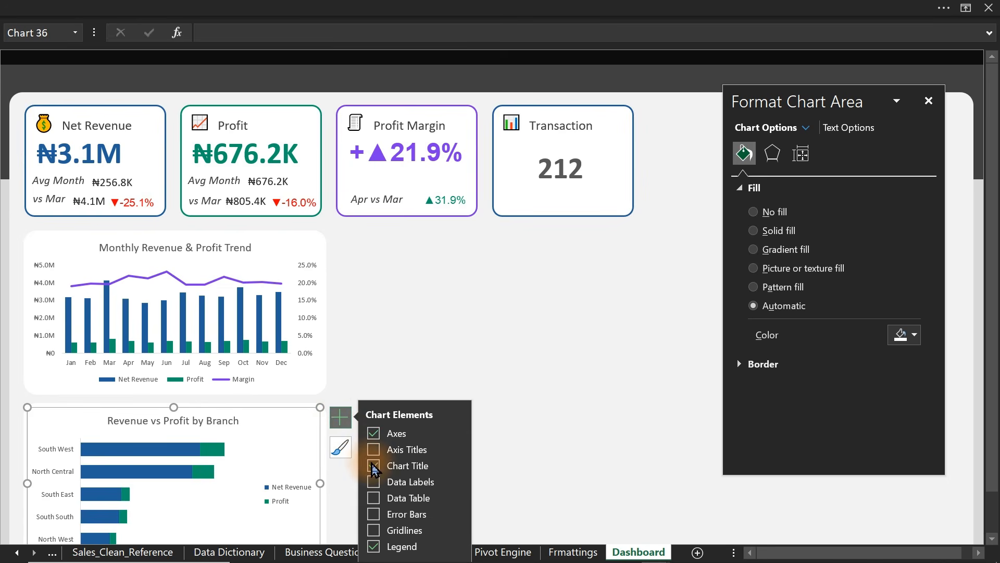
pyautogui.click(373, 482)
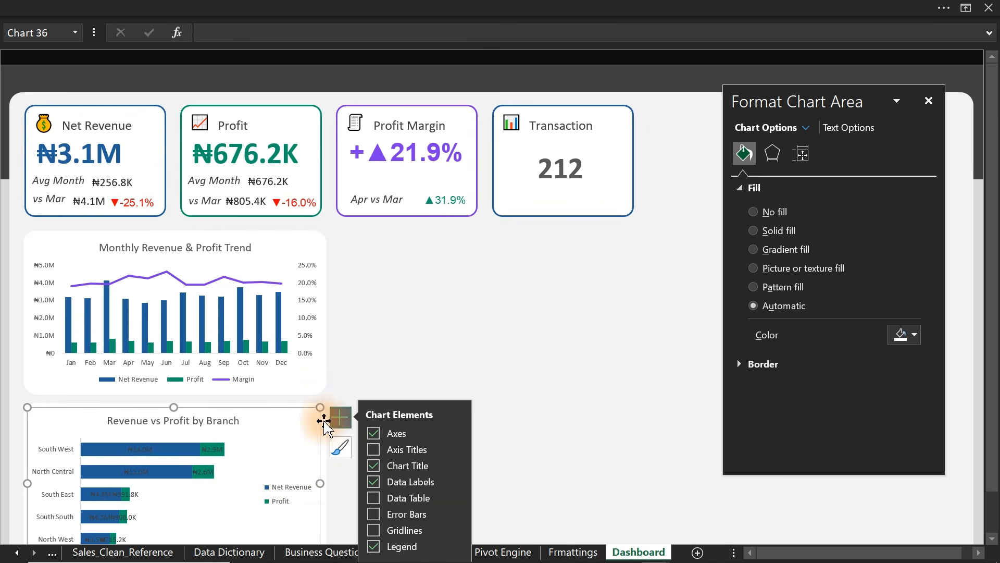
pyautogui.scroll(-1, 982, 208)
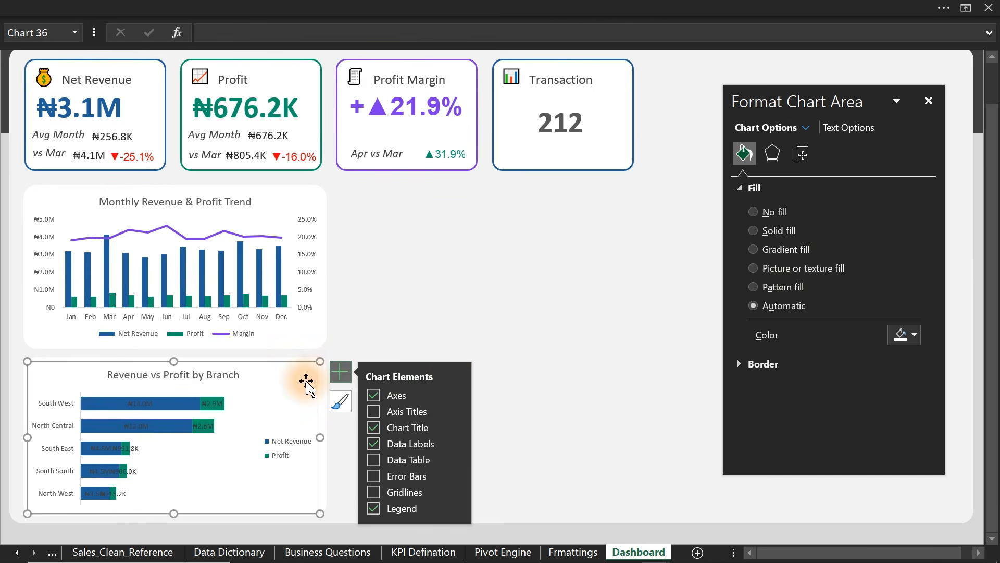
# - Set the label position of both the Net Revenue and the Profit data labels to Inside Base
pyautogui.click(453, 443)
pyautogui.click(526, 526)
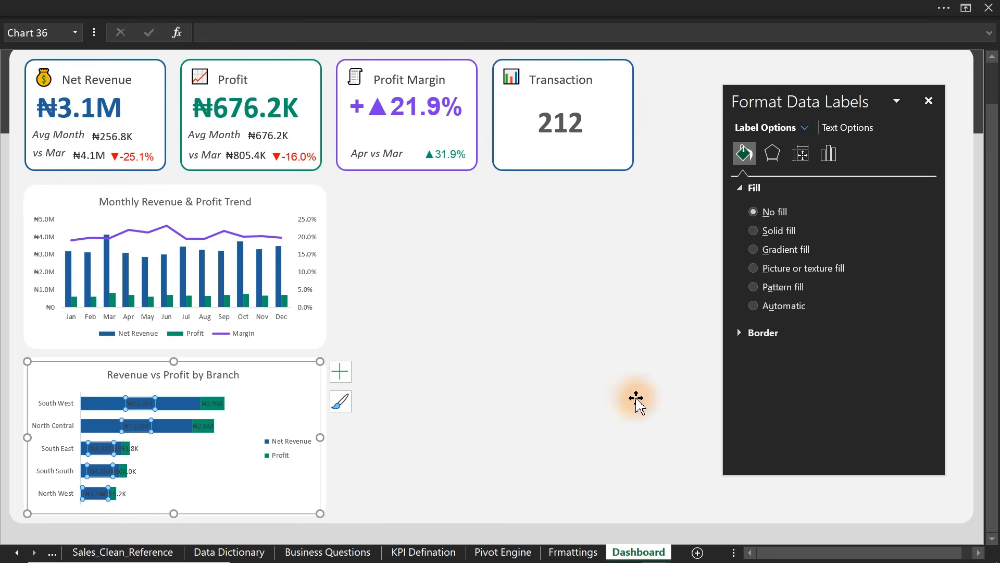
pyautogui.click(828, 154)
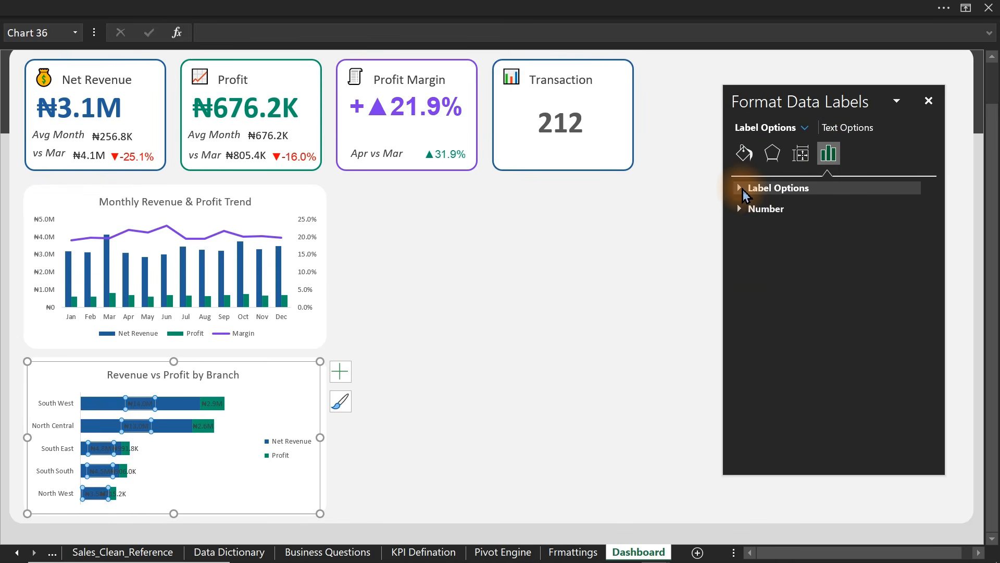
pyautogui.click(743, 190)
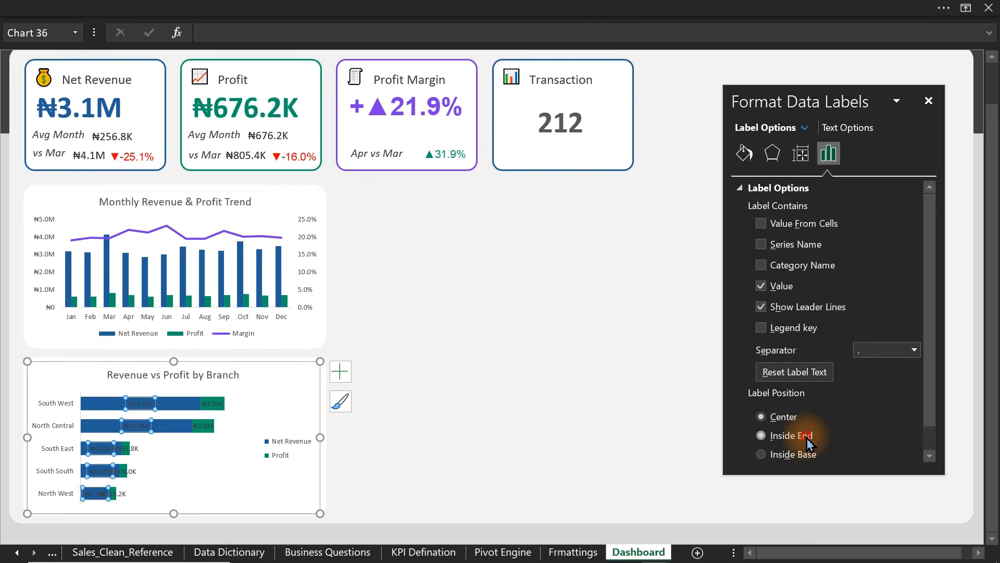
pyautogui.click(808, 439)
pyautogui.click(784, 457)
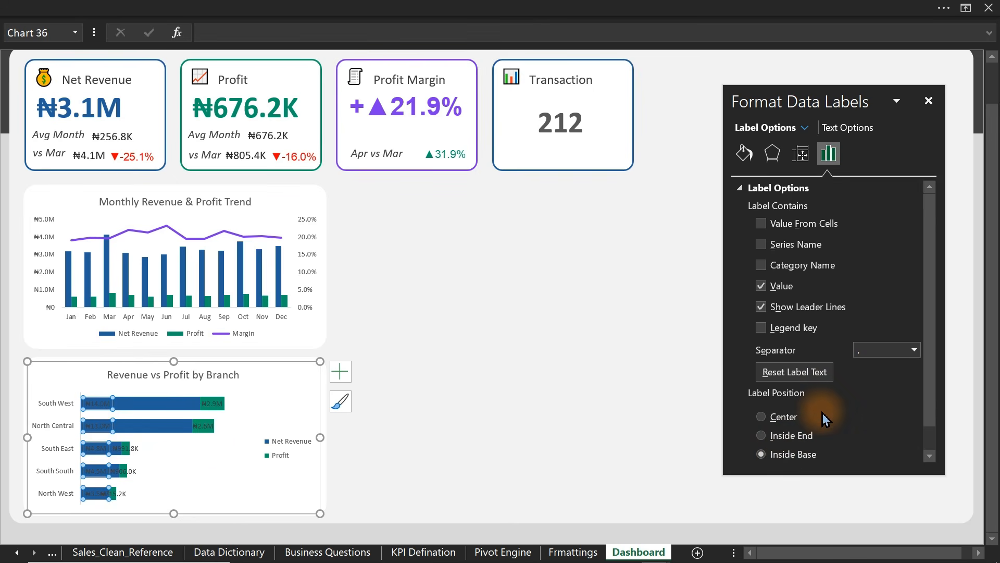
pyautogui.click(203, 425)
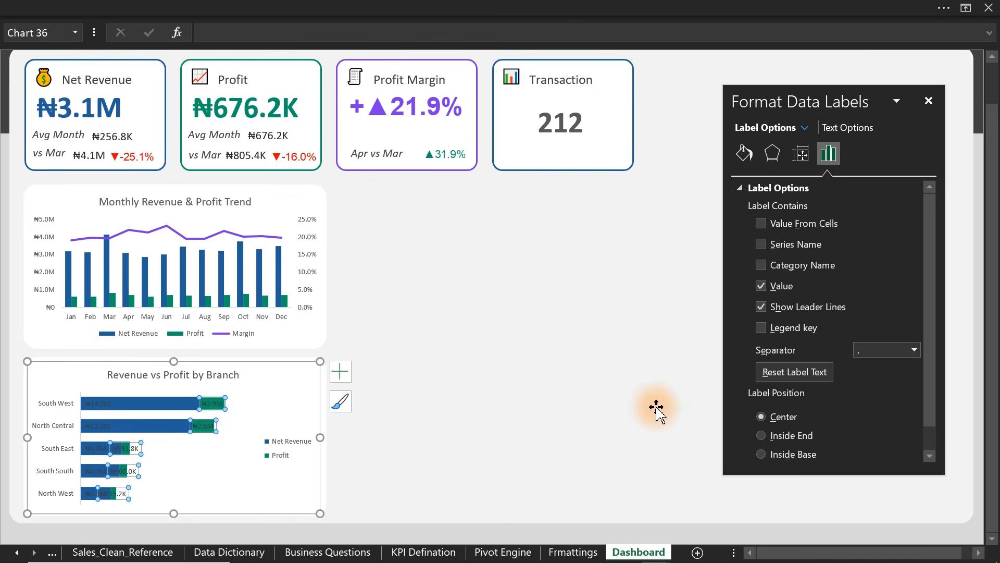
pyautogui.click(782, 454)
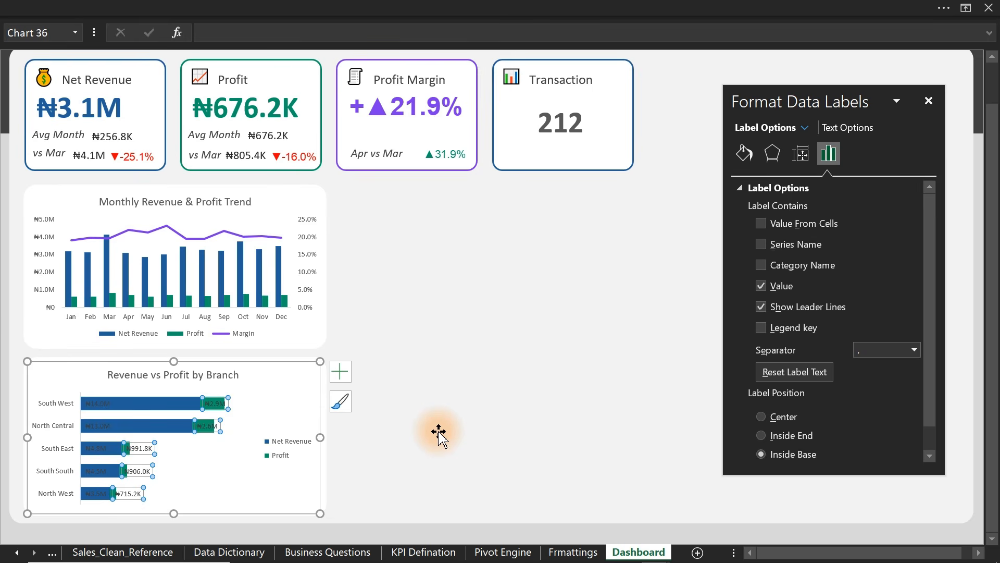
# - Change the font color of the Net Revenue data labels in the branch chart to white
pyautogui.click(97, 406)
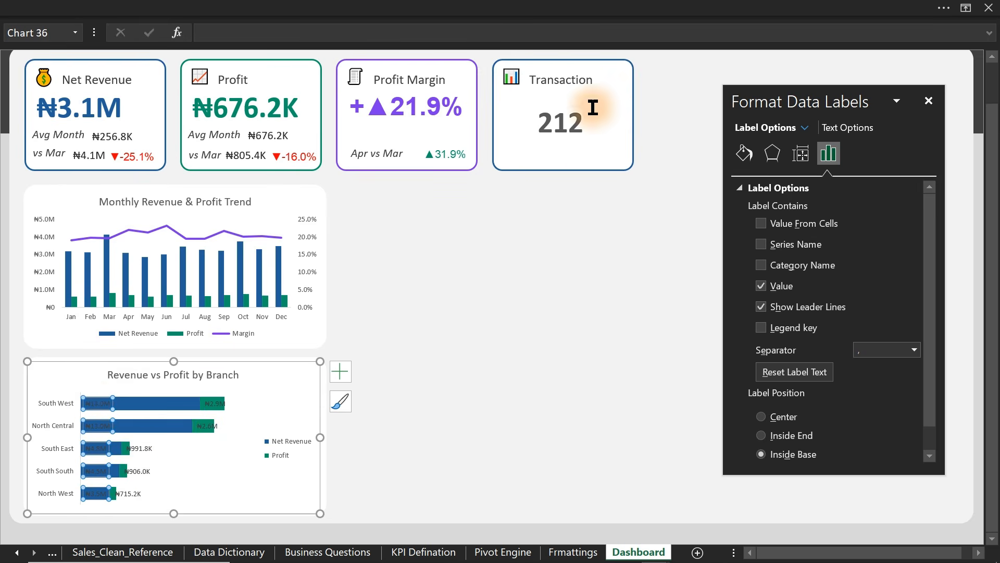
pyautogui.click(315, 7)
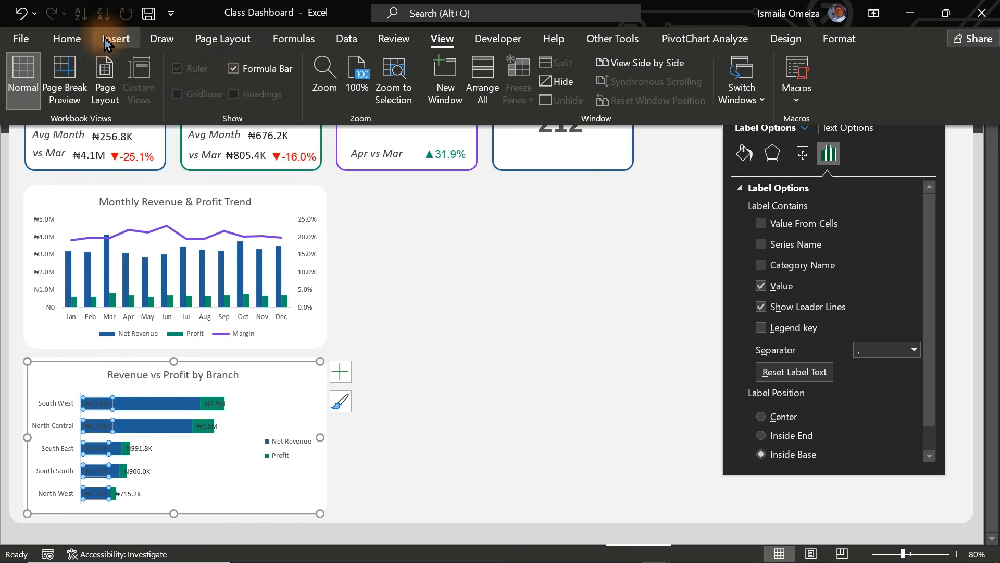
pyautogui.click(67, 38)
pyautogui.click(233, 94)
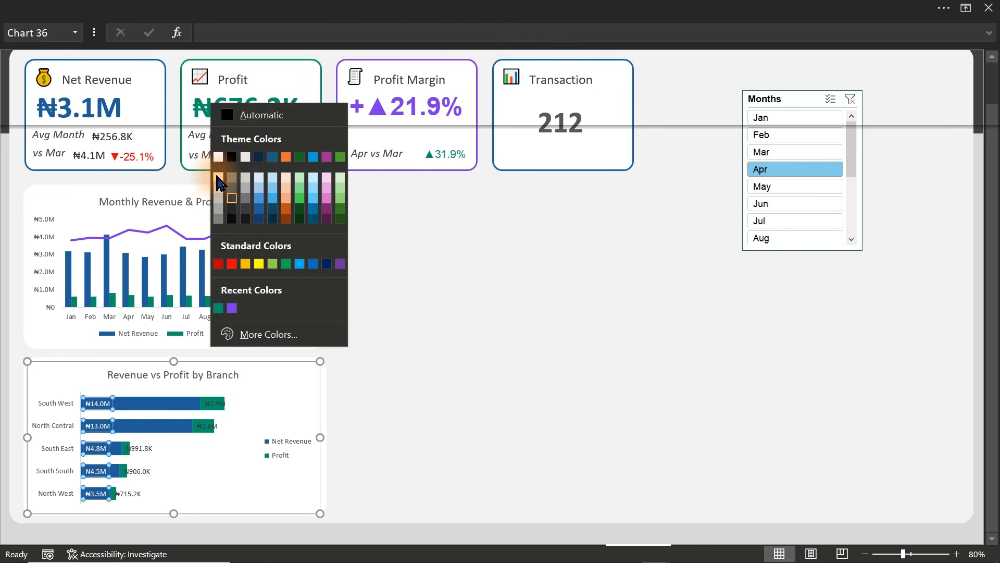
pyautogui.click(217, 178)
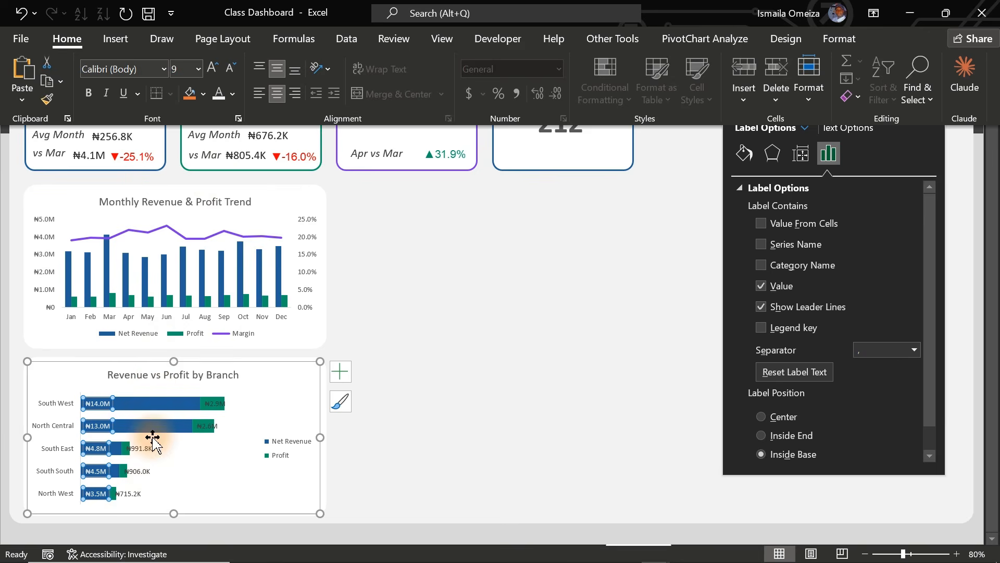
pyautogui.click(4, 321)
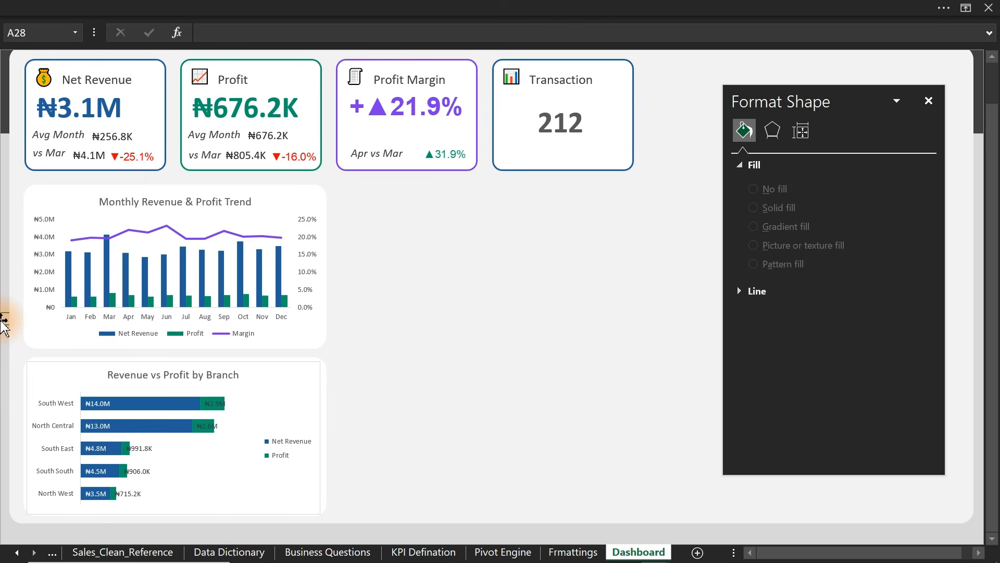
# - Make the Net Revenue and Profit data labels in the branch chart bold
pyautogui.click(98, 404)
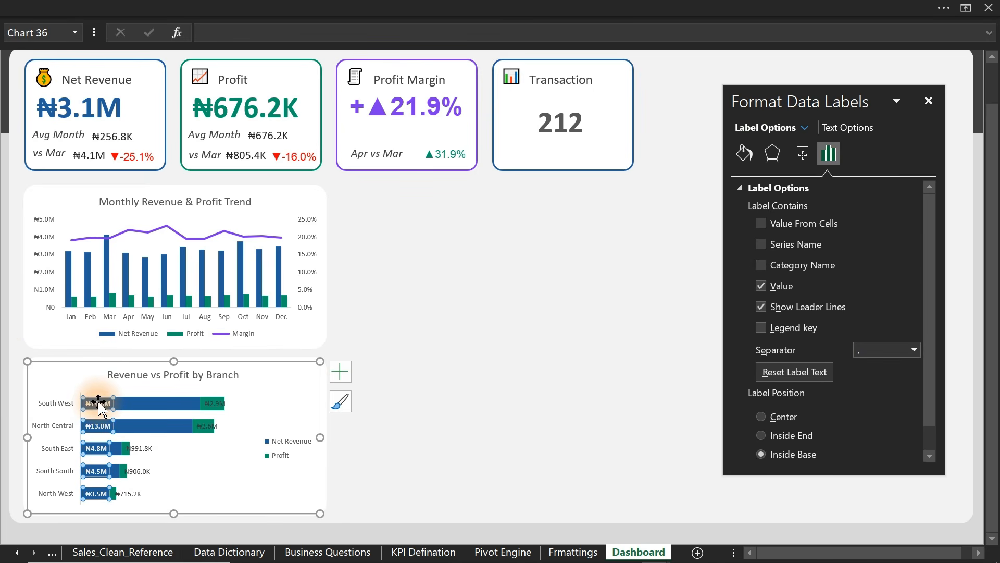
pyautogui.click(221, 404)
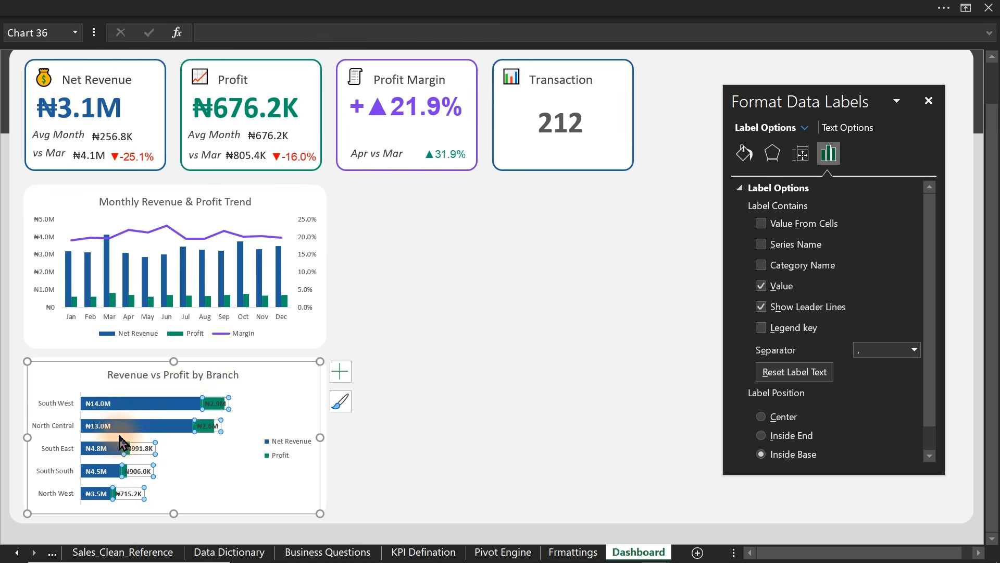
pyautogui.click(2, 429)
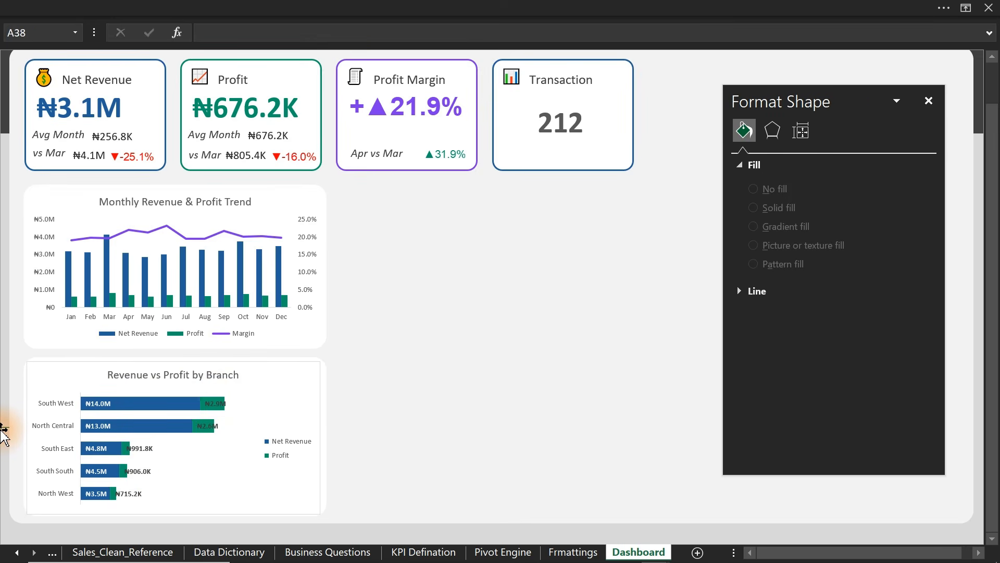
# - Remove the branch chart's outer border by setting it to No line
pyautogui.click(319, 401)
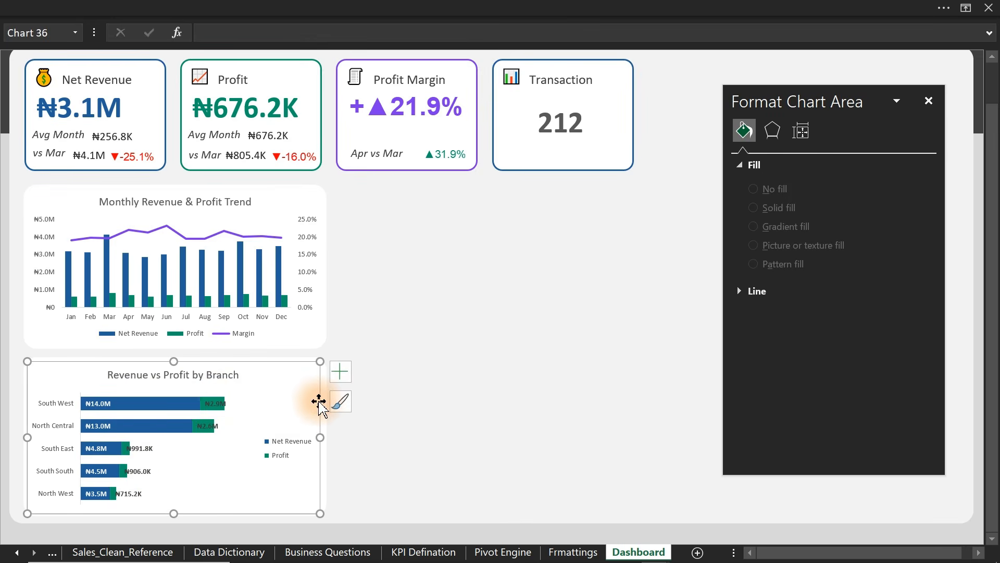
pyautogui.click(766, 364)
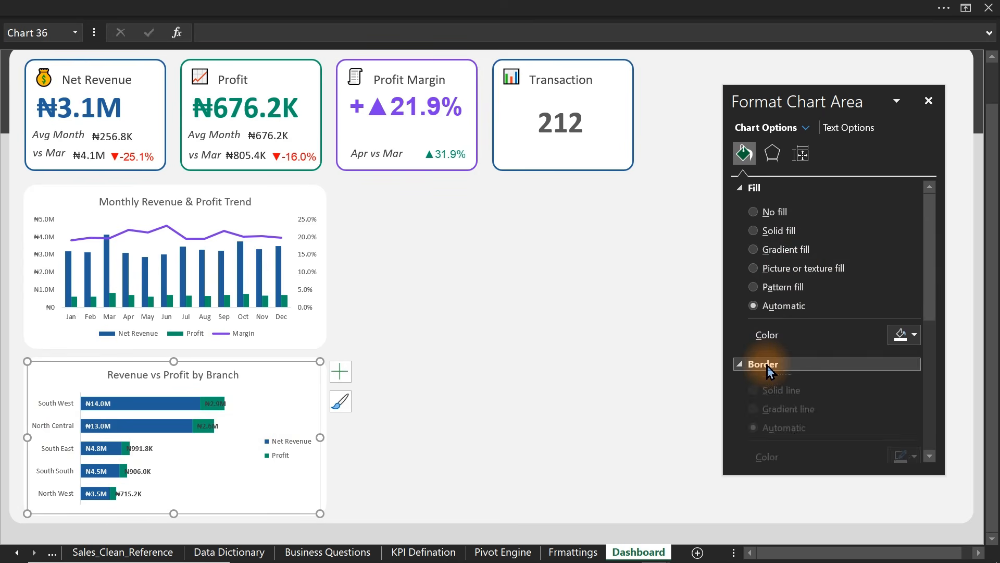
pyautogui.click(754, 388)
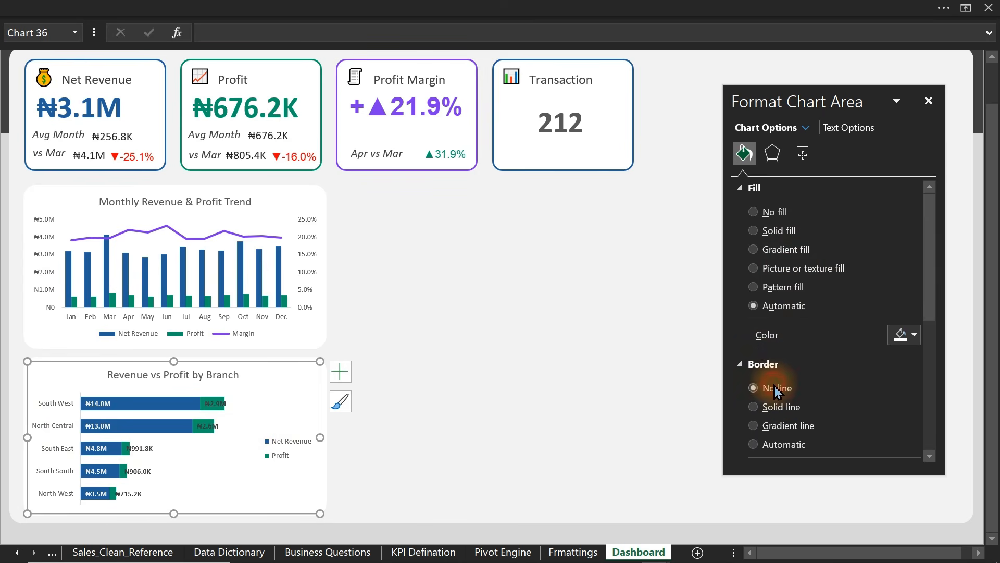
# - Set the branch chart's area fill to No fill and deselect the chart
pyautogui.click(754, 212)
pyautogui.click(3, 388)
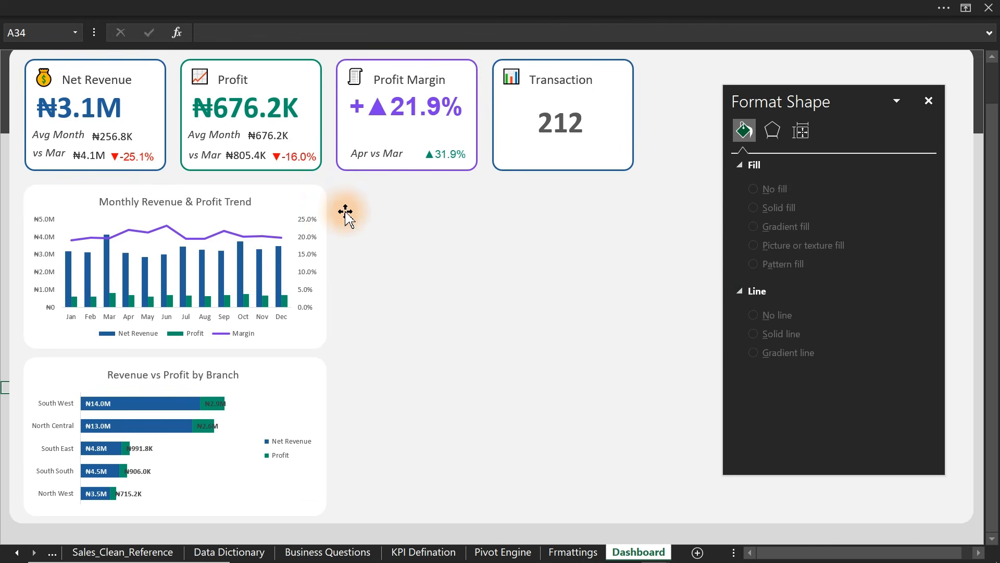
# - Duplicate the white rounded rectangle behind the Monthly Revenue & Profit Trend chart and place the copy beside it, below the Profit Margin and Transaction cards
pyautogui.click(302, 188)
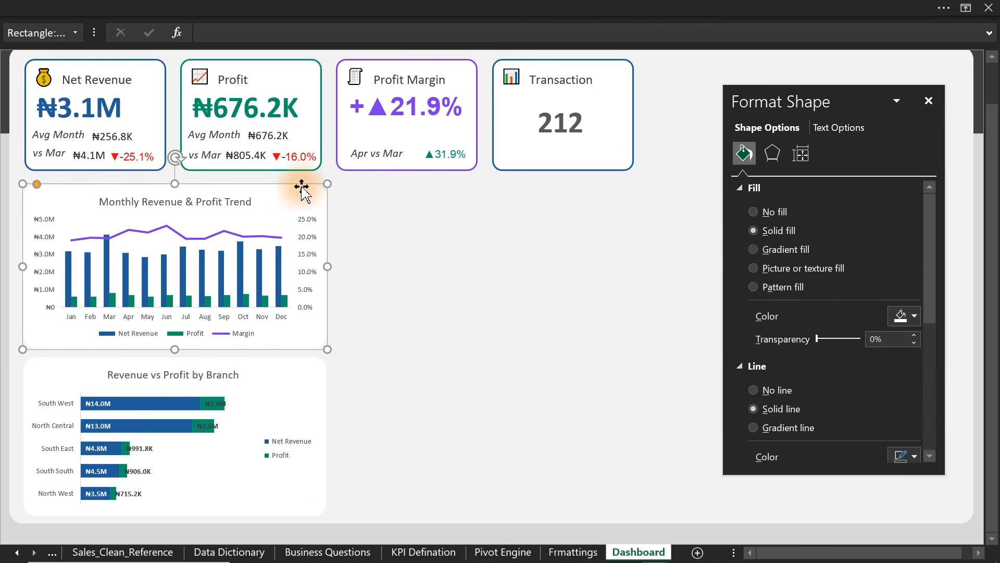
pyautogui.hotkey('ctrl', 'd')
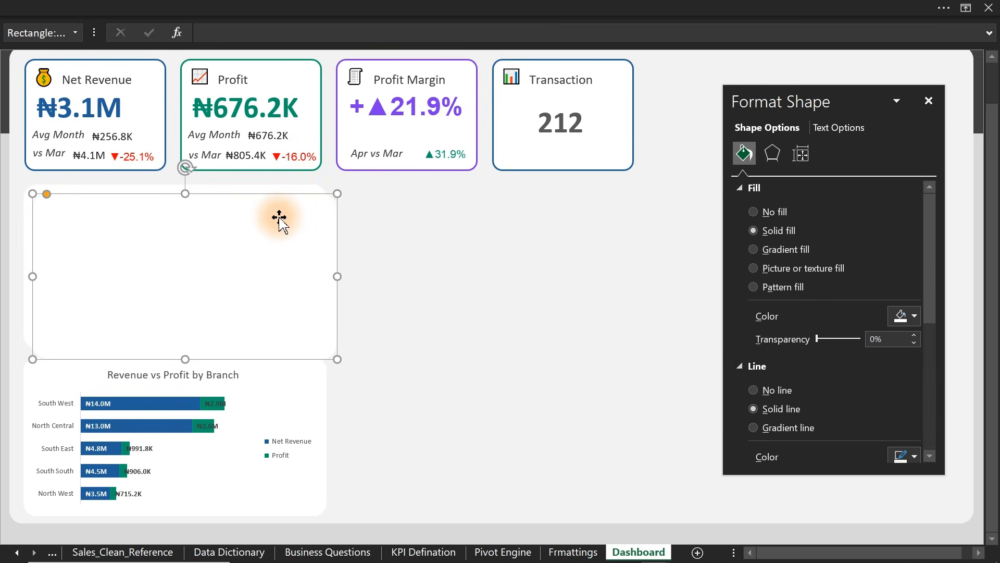
pyautogui.moveTo(279, 219); pyautogui.dragTo(583, 205)
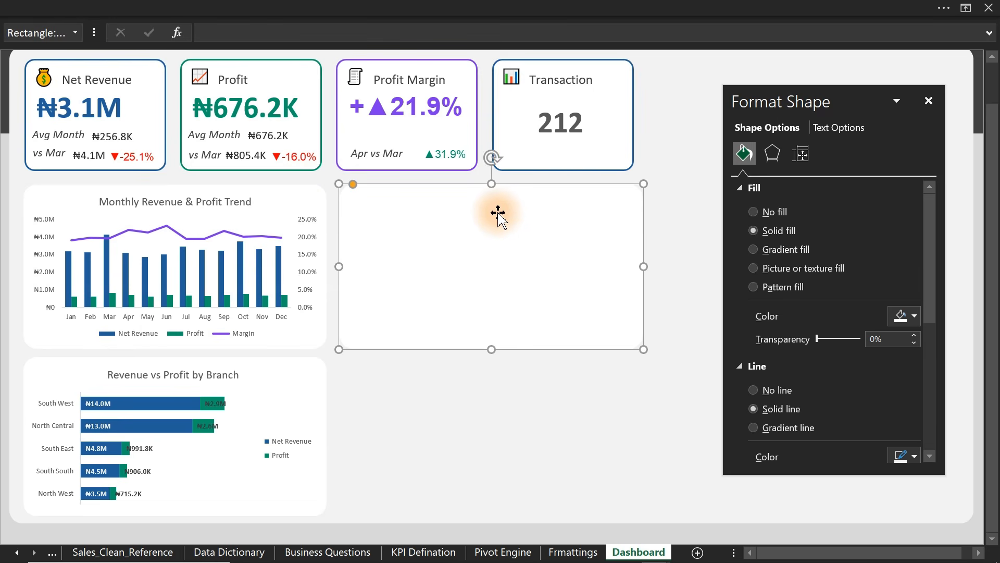
pyautogui.moveTo(497, 210); pyautogui.dragTo(497, 206)
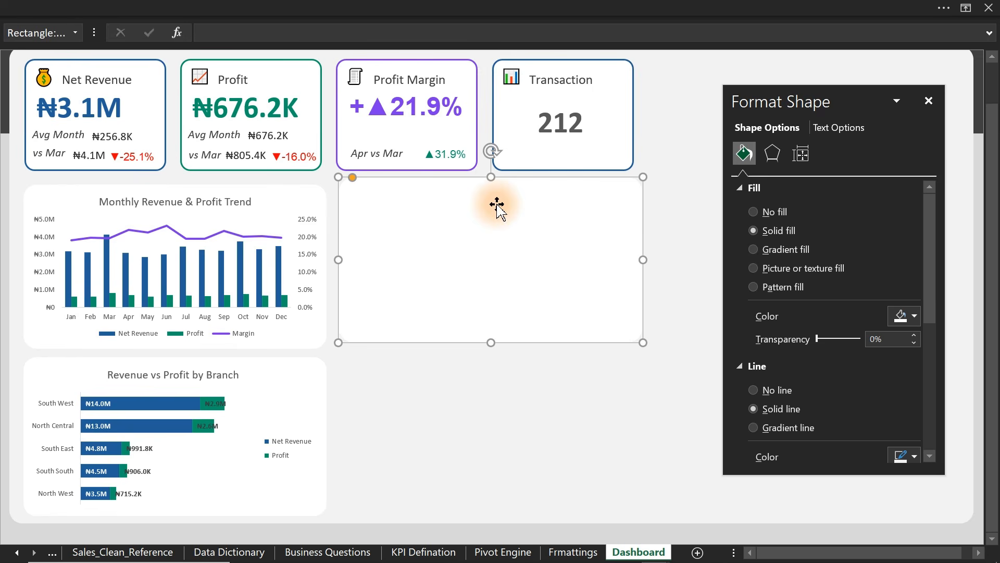
# - Align the bottom edges of the new white rectangle and the rectangle behind the monthly trend chart
pyautogui.keyDown('ctrl'); pyautogui.click(303, 190); pyautogui.keyUp('ctrl')
pyautogui.keyDown('ctrl'); pyautogui.click(304, 189); pyautogui.keyUp('ctrl')
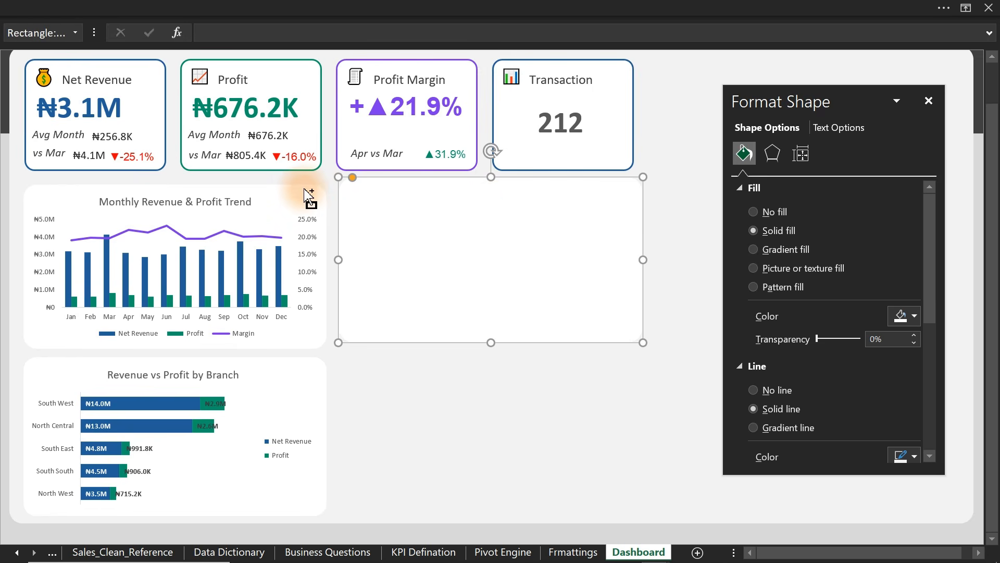
pyautogui.keyDown('ctrl'); pyautogui.click(305, 191); pyautogui.keyUp('ctrl')
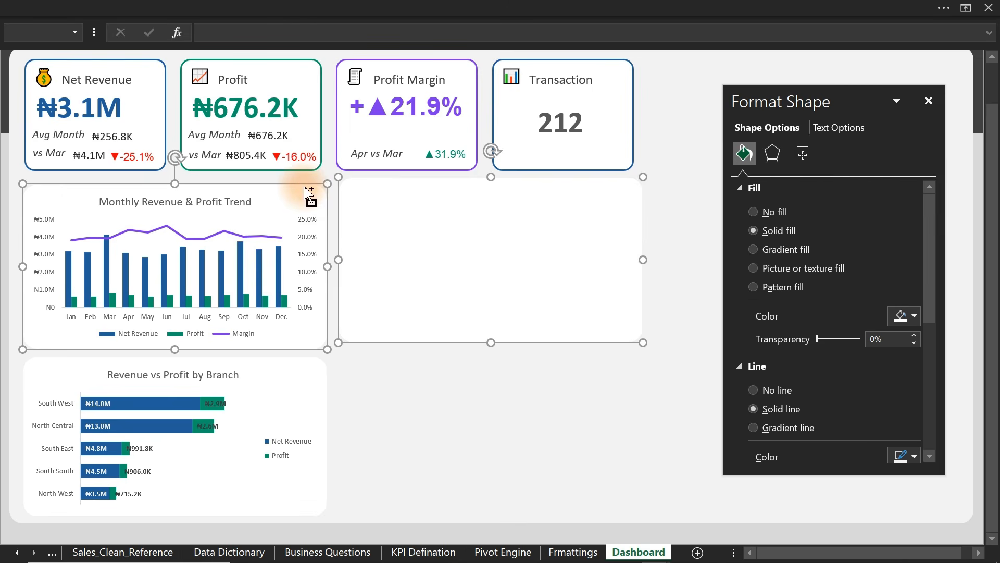
pyautogui.click(538, 7)
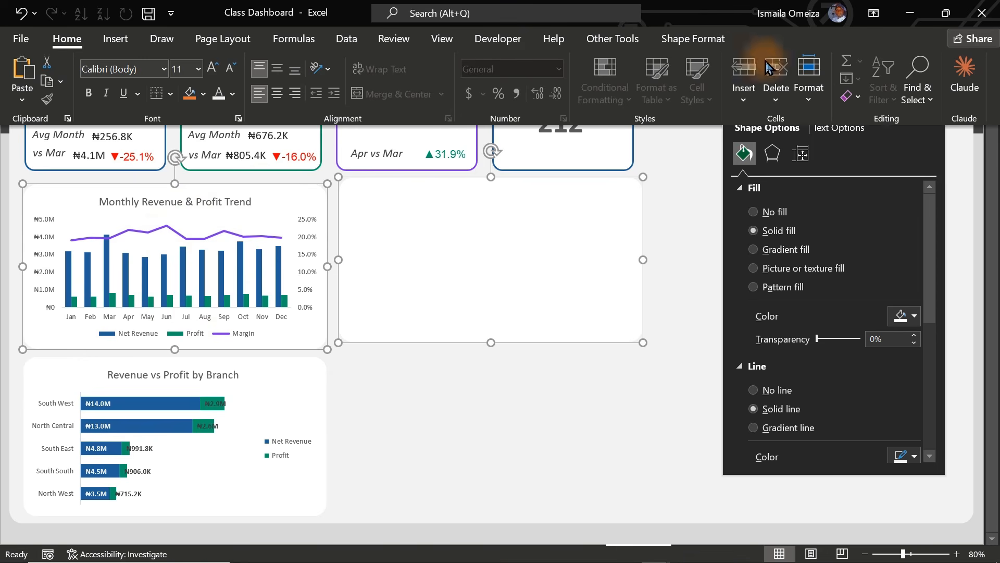
pyautogui.click(695, 41)
pyautogui.click(856, 61)
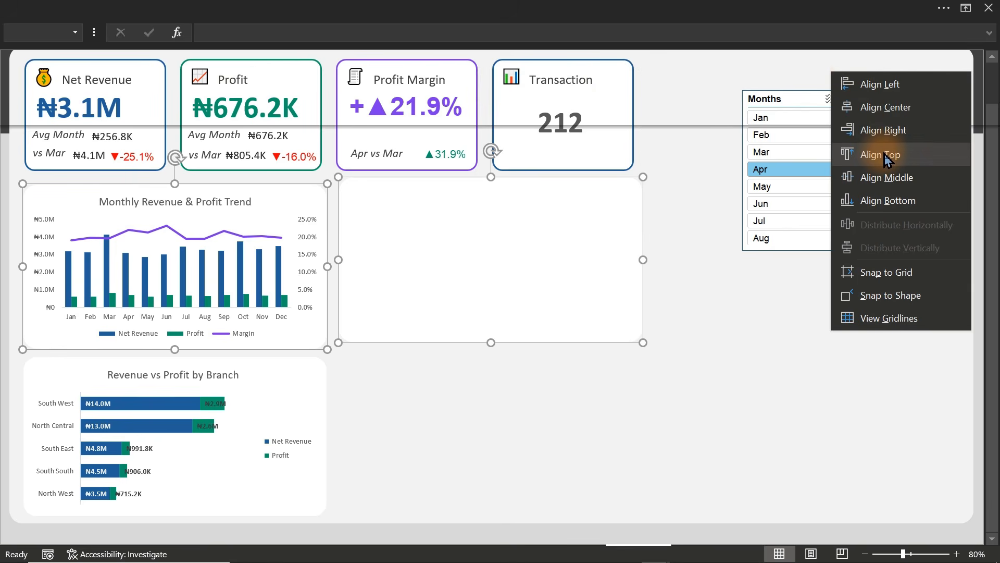
pyautogui.click(895, 201)
pyautogui.click(531, 274)
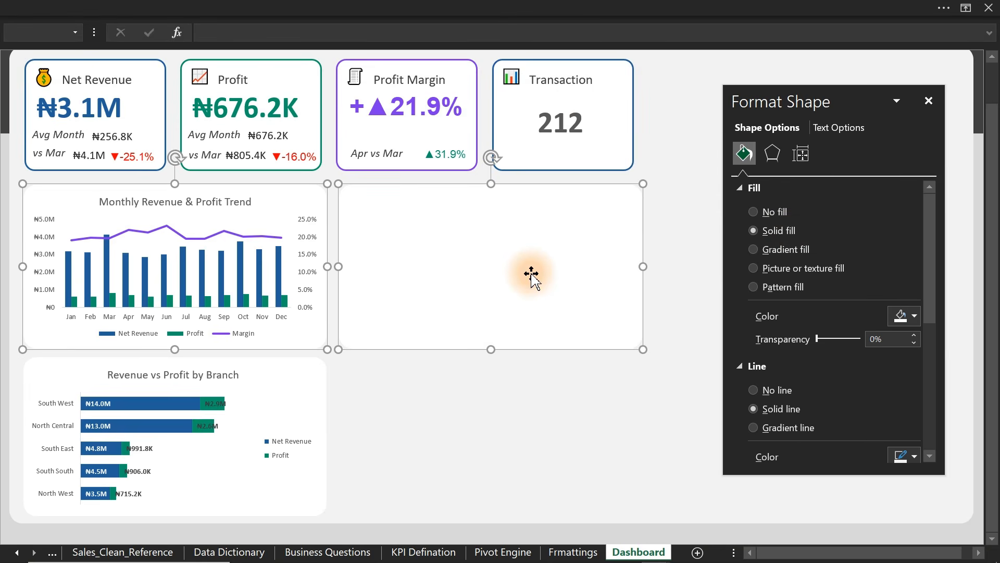
pyautogui.click(669, 266)
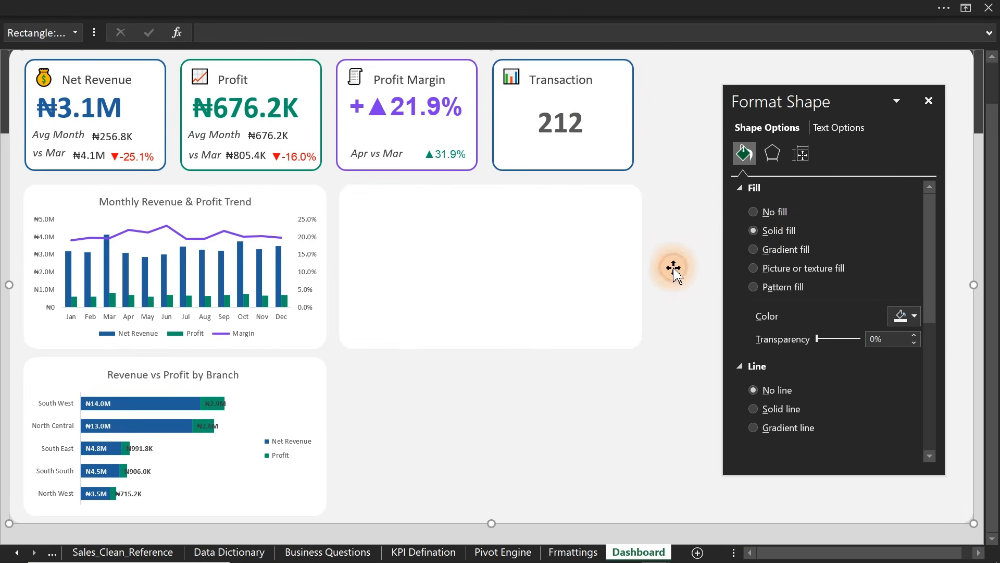
# - Shorten the new white rectangle from its lower edge to about two-thirds of its height
pyautogui.click(443, 264)
pyautogui.moveTo(488, 347); pyautogui.dragTo(489, 291)
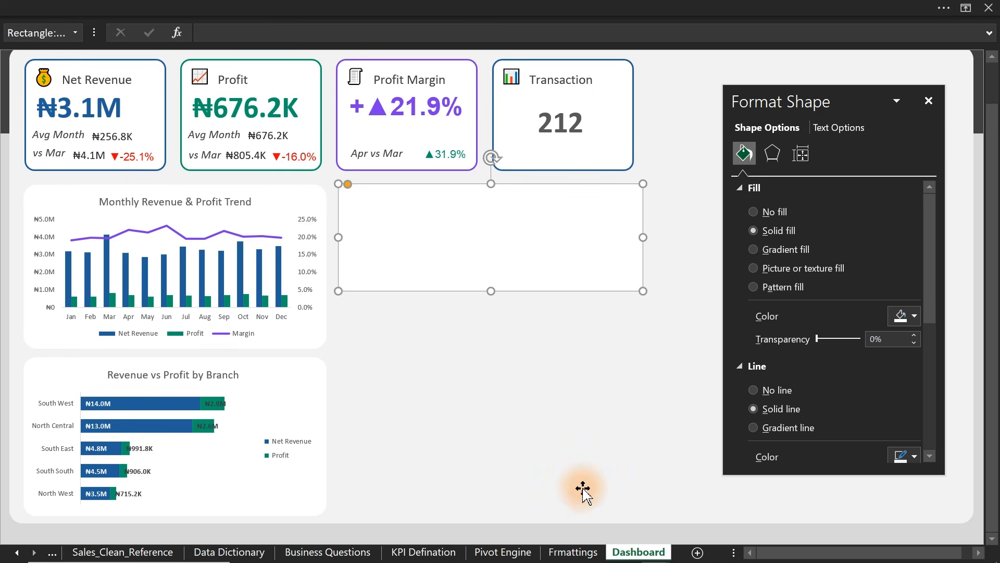
# - Examine the region table on the Pivot Engine sheet and the columns of the Sales_Clean_Reference sheet back to Category
pyautogui.click(501, 553)
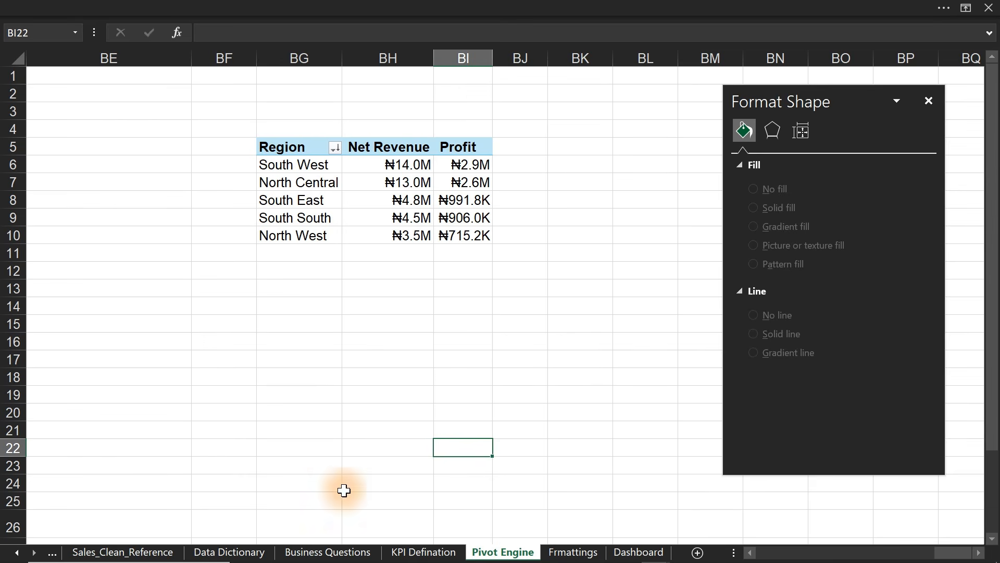
pyautogui.click(168, 545)
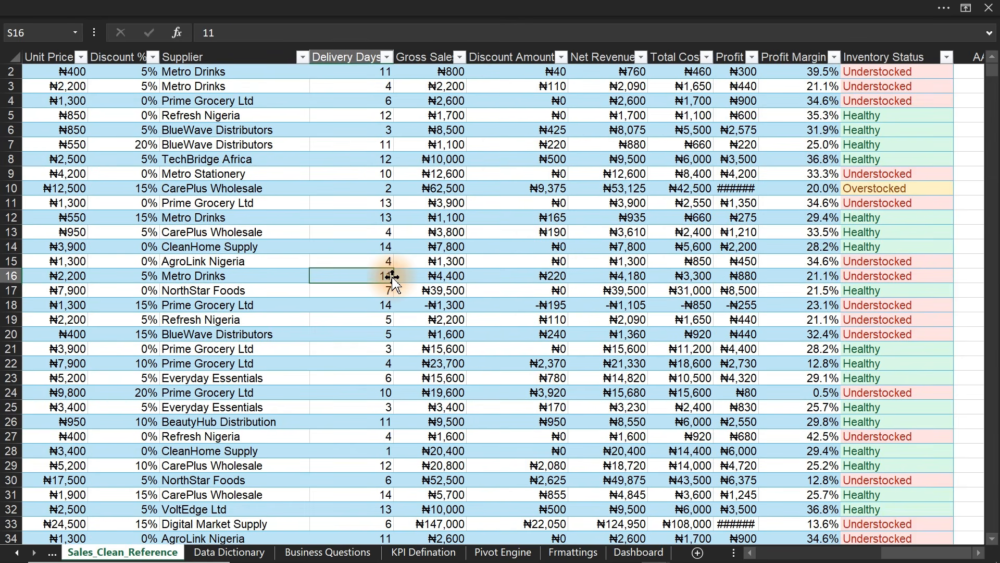
pyautogui.press('Left')
pyautogui.press('Left')
pyautogui.press('Left')
pyautogui.press('Left')
pyautogui.press('Left')
pyautogui.press('Left')
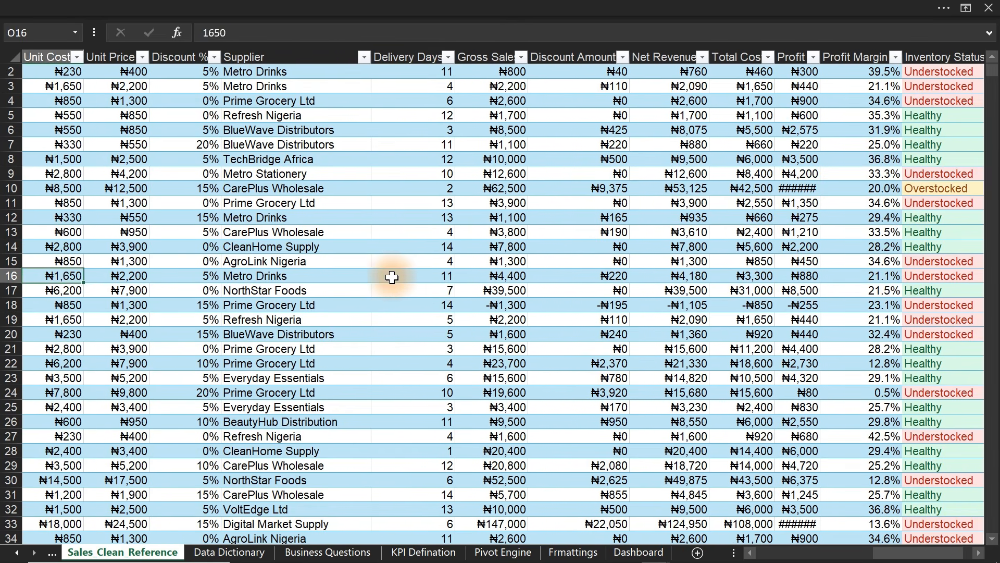
pyautogui.press('Left')
pyautogui.press('Left')
pyautogui.press('Left')
pyautogui.press('Left')
pyautogui.press('Left')
pyautogui.press('Left')
pyautogui.press('Left')
pyautogui.press('Left')
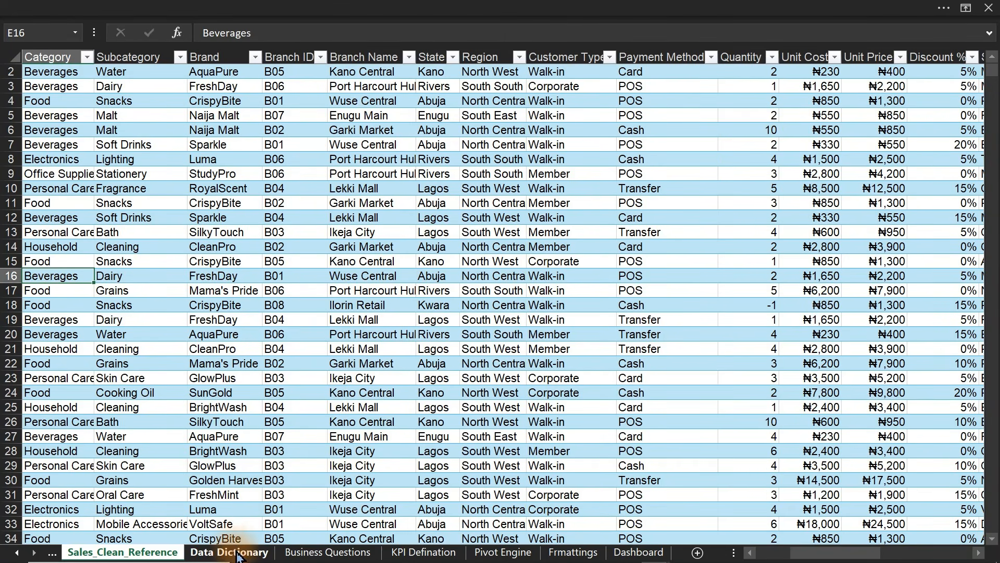
# - Open the Product_Master sheet and review the Reorder Level, Opening Stock, Stock Received and Closing Stock columns
pyautogui.click(26, 553)
pyautogui.click(27, 553)
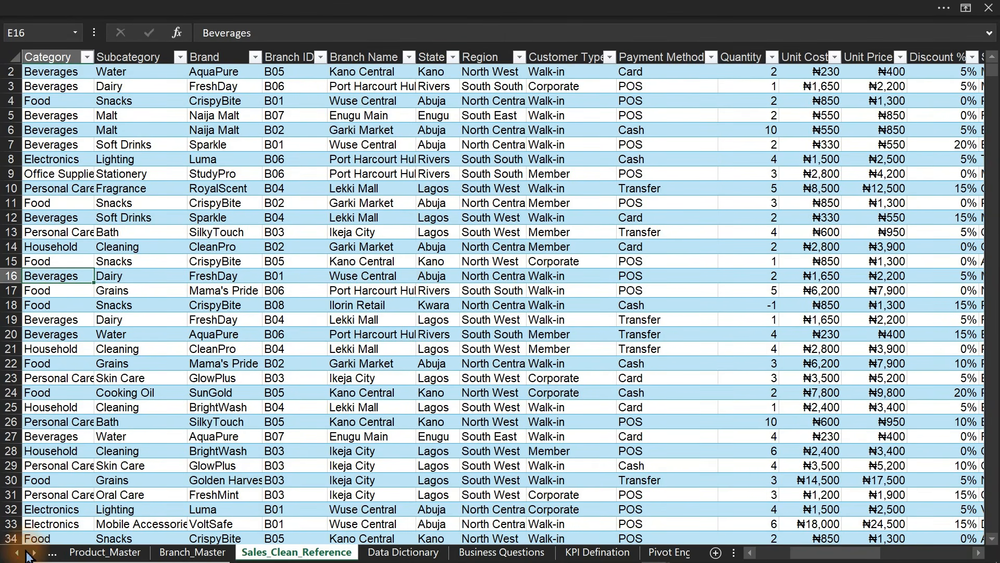
pyautogui.click(102, 554)
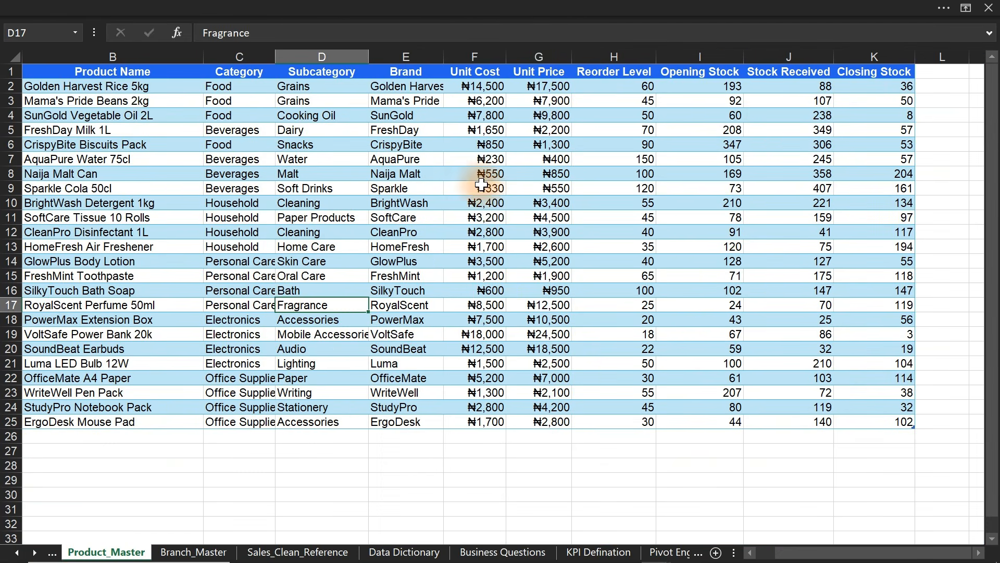
pyautogui.moveTo(658, 89); pyautogui.dragTo(654, 276)
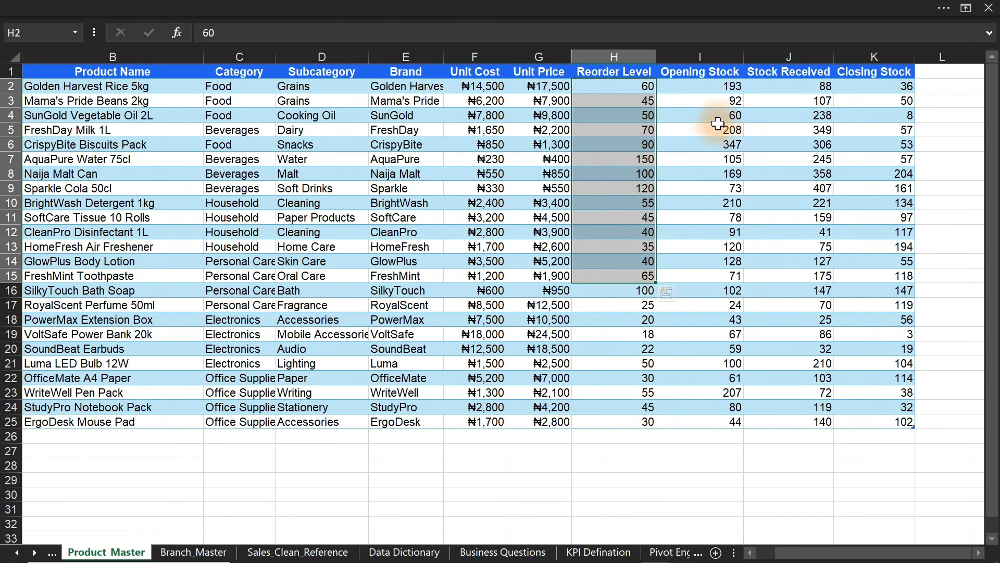
pyautogui.moveTo(708, 93); pyautogui.dragTo(729, 235)
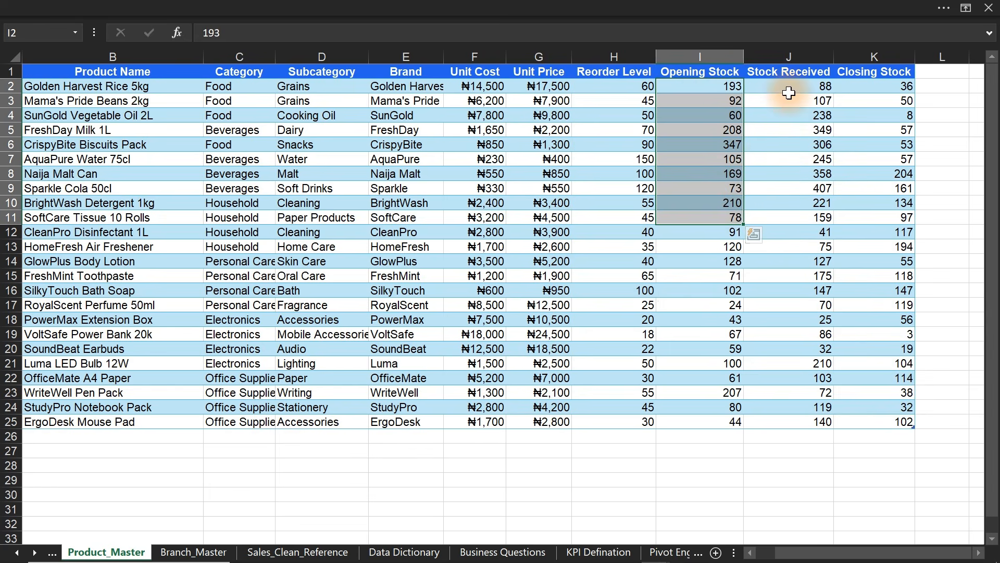
pyautogui.moveTo(786, 84); pyautogui.dragTo(786, 218)
pyautogui.moveTo(882, 85); pyautogui.dragTo(882, 236)
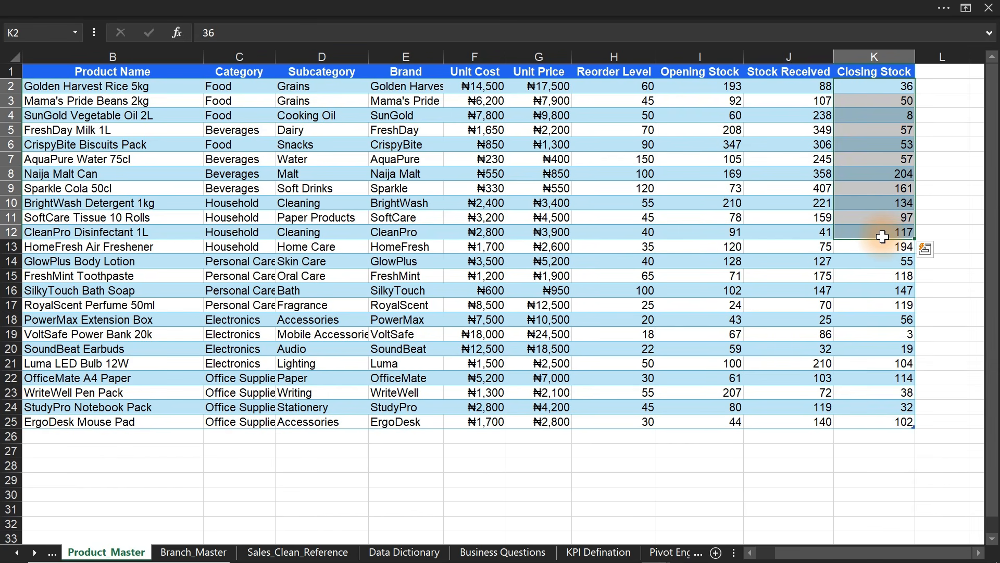
pyautogui.hscroll(-1, 883, 236)
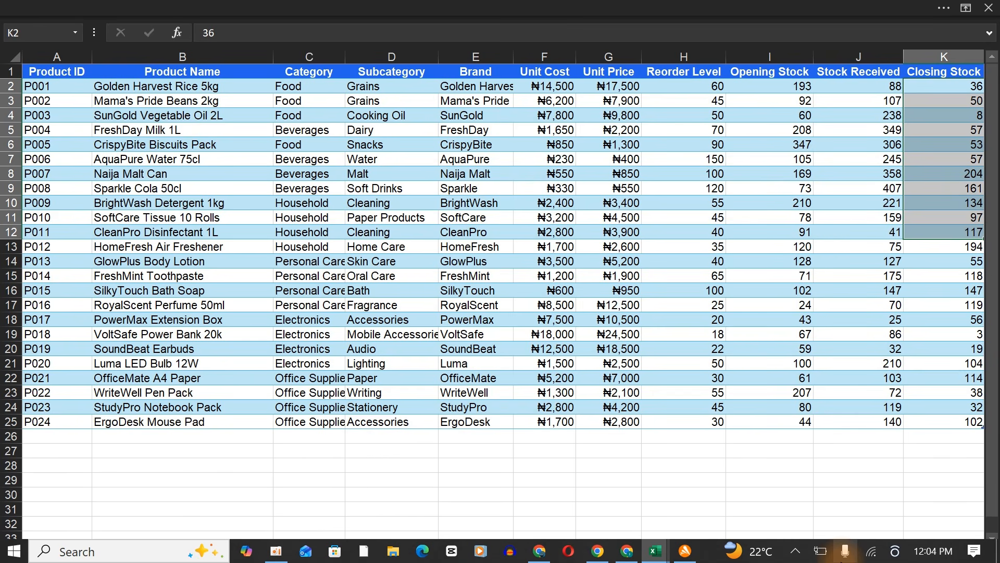
pyautogui.click(821, 391)
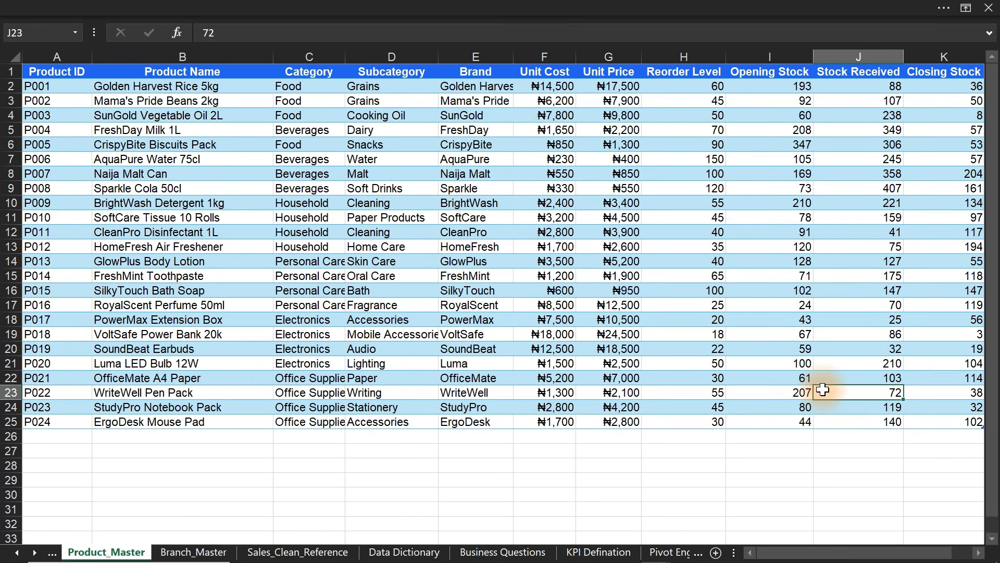
# - Enter the labels Overstocked, Health and Understocked in P4:P6 of the Product_Master sheet and fit column P to their width
pyautogui.click(980, 553)
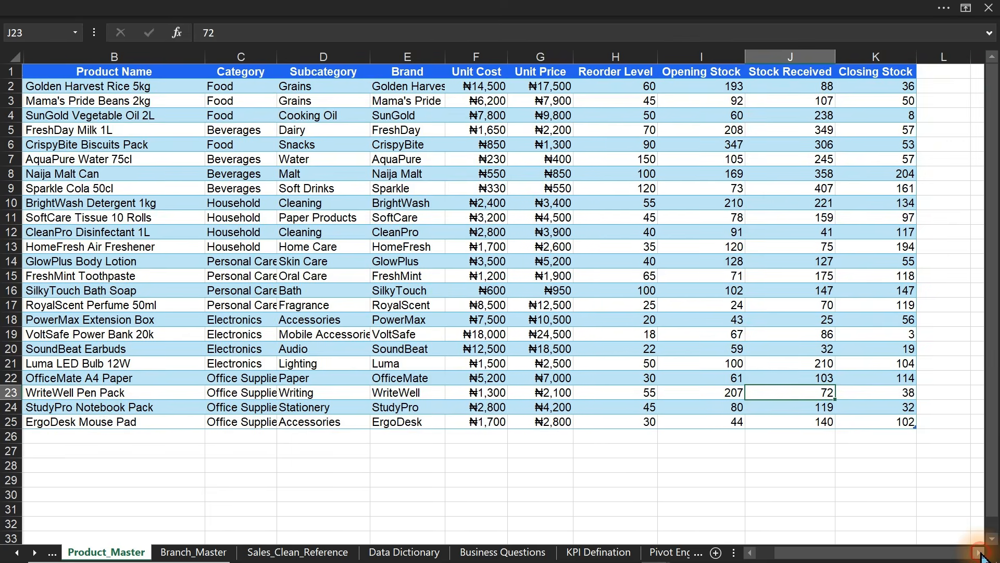
pyautogui.click(981, 553)
pyautogui.click(981, 553)
pyautogui.click(981, 553)
pyautogui.click(981, 553)
pyautogui.click(981, 553)
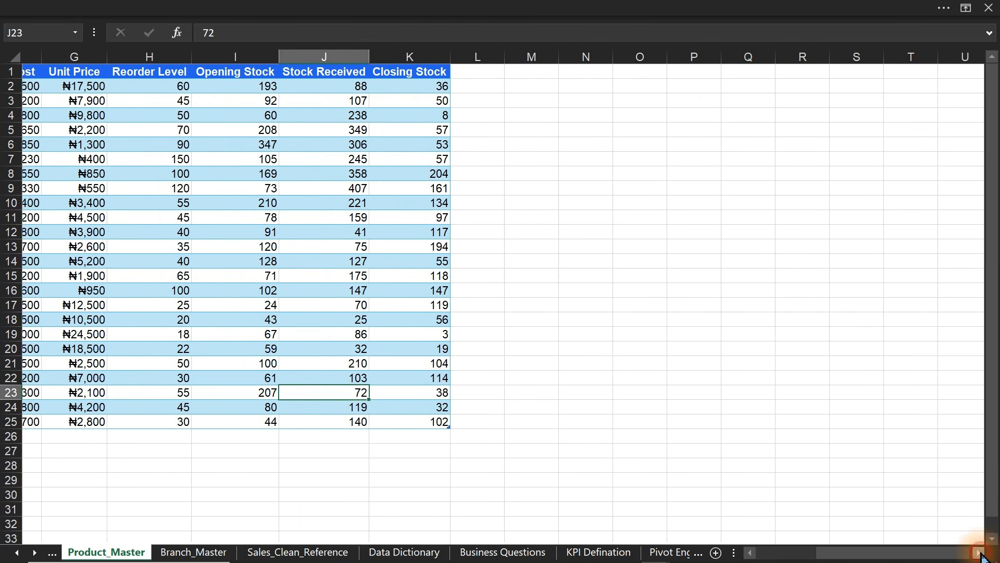
pyautogui.click(679, 115)
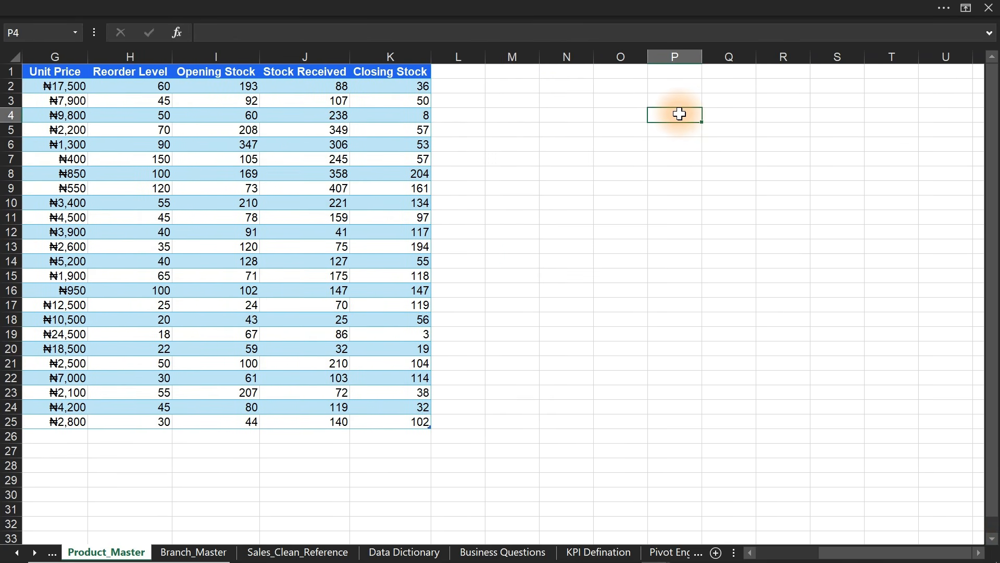
pyautogui.write('Overst')
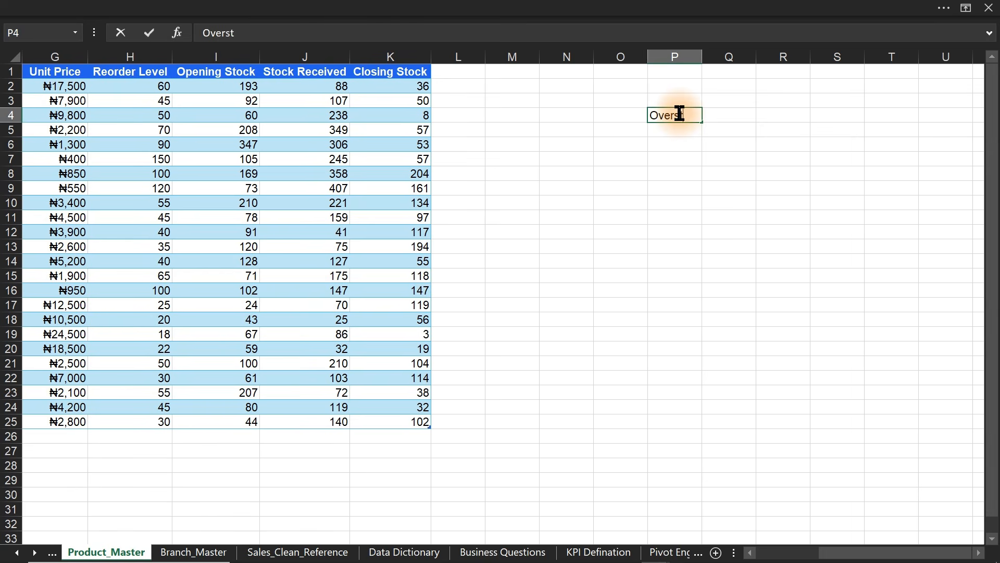
pyautogui.write('ocked')
pyautogui.hotkey('ctrl', 'Return')
pyautogui.press('Return')
pyautogui.write('H')
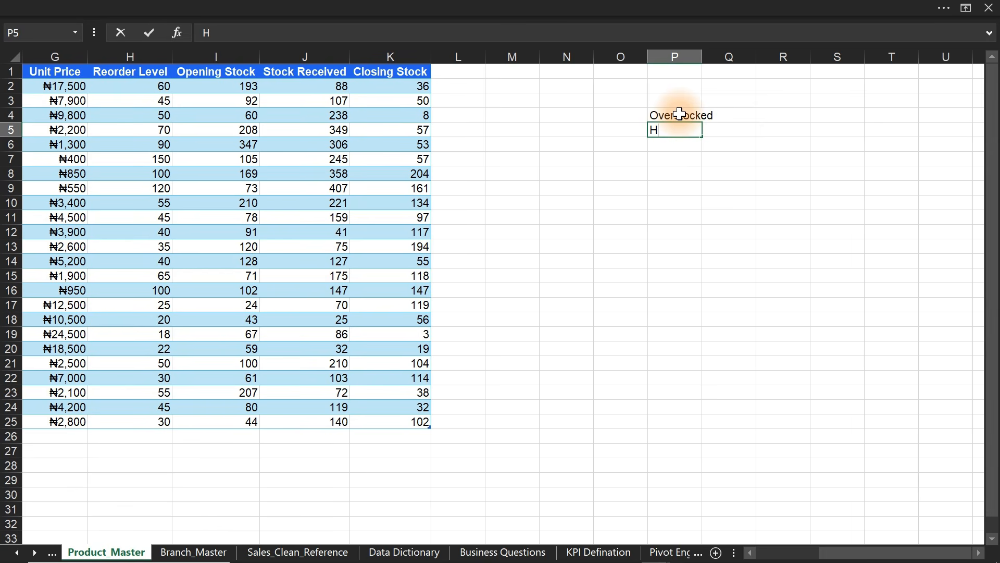
pyautogui.write('ealth')
pyautogui.press('Return')
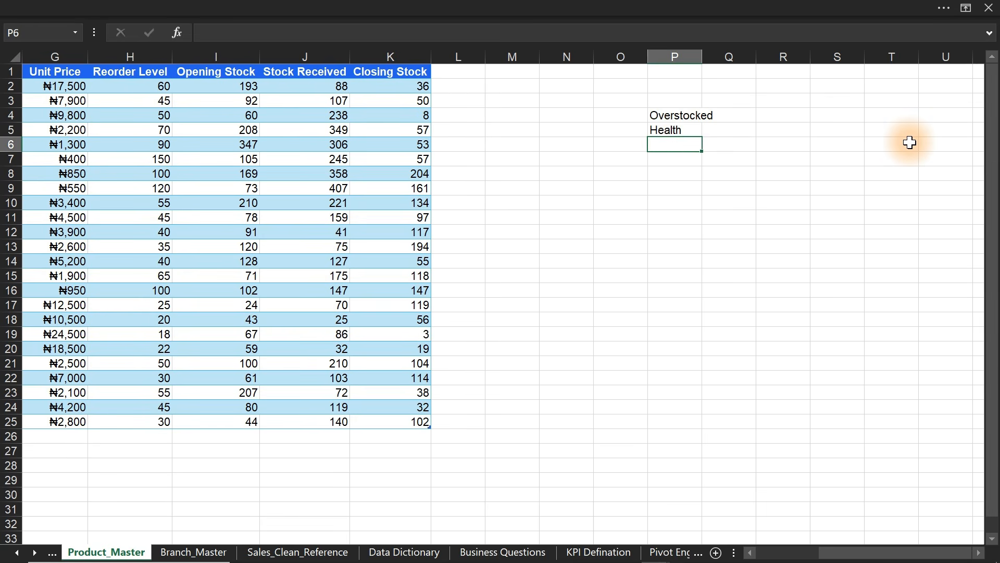
pyautogui.write('Understocked')
pyautogui.press('Return')
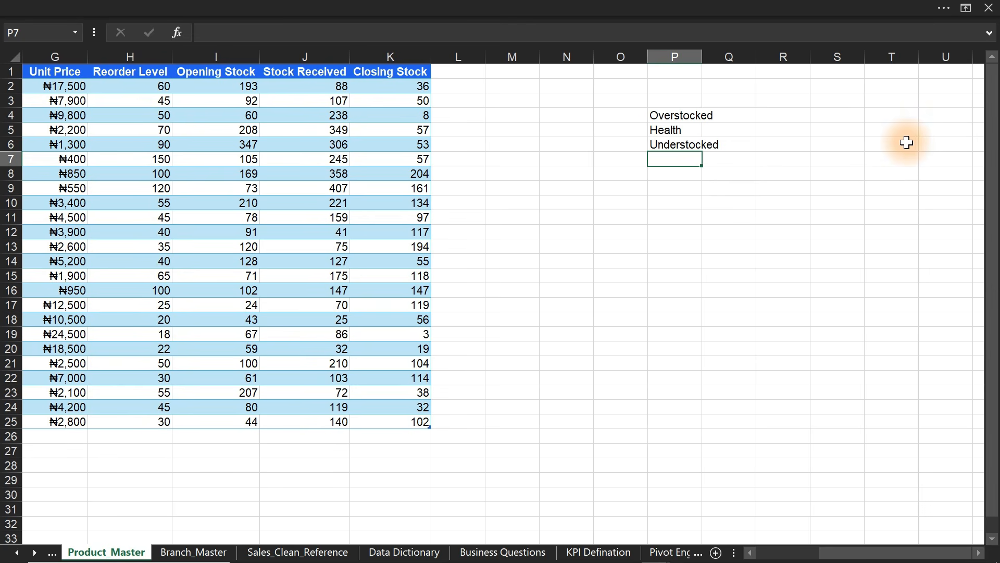
pyautogui.doubleClick(702, 56)
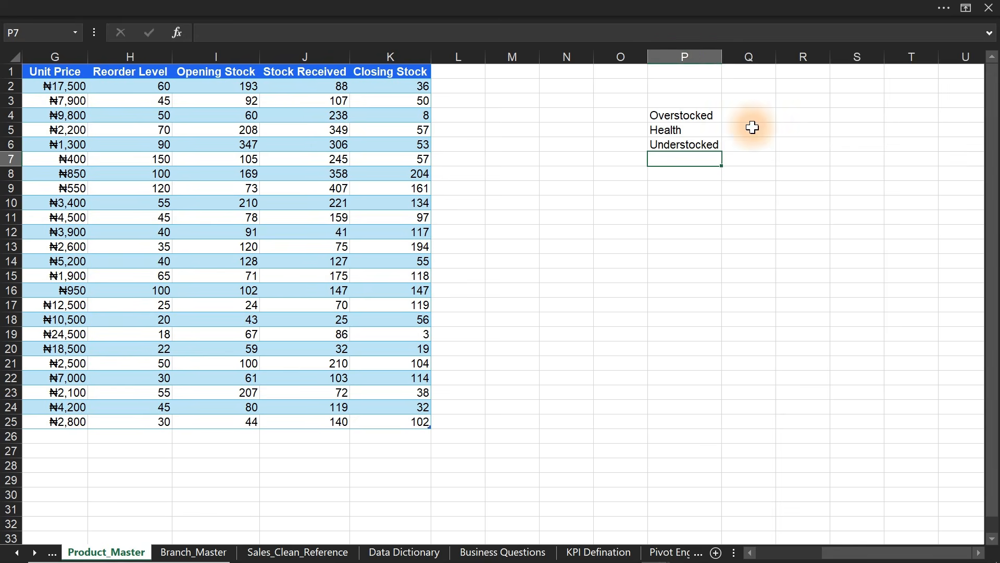
# - Enter the rule Closing<Reorder in Q6 beside the Understocked label
pyautogui.click(759, 144)
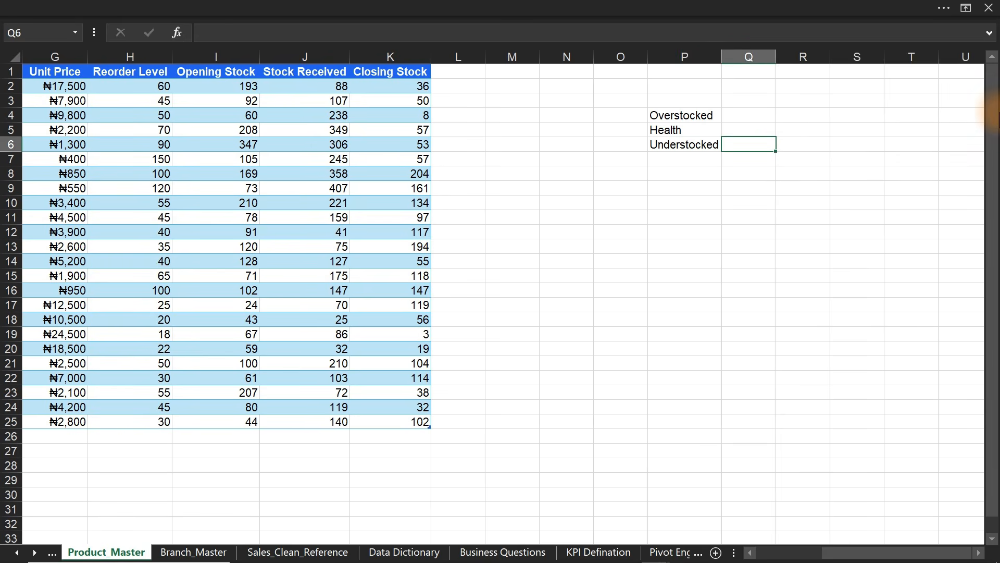
pyautogui.write('Closing<')
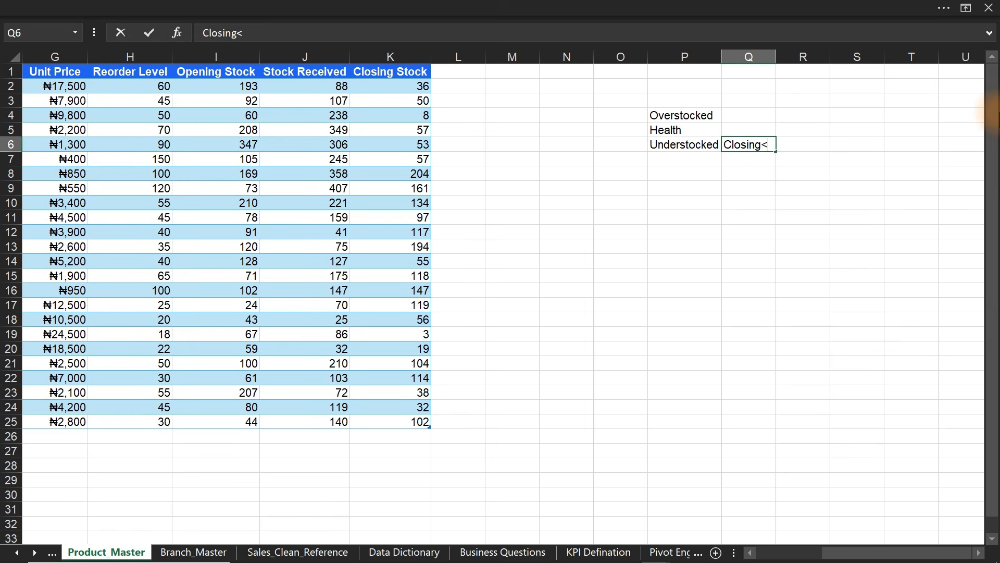
pyautogui.write('Reorder')
pyautogui.press('Return')
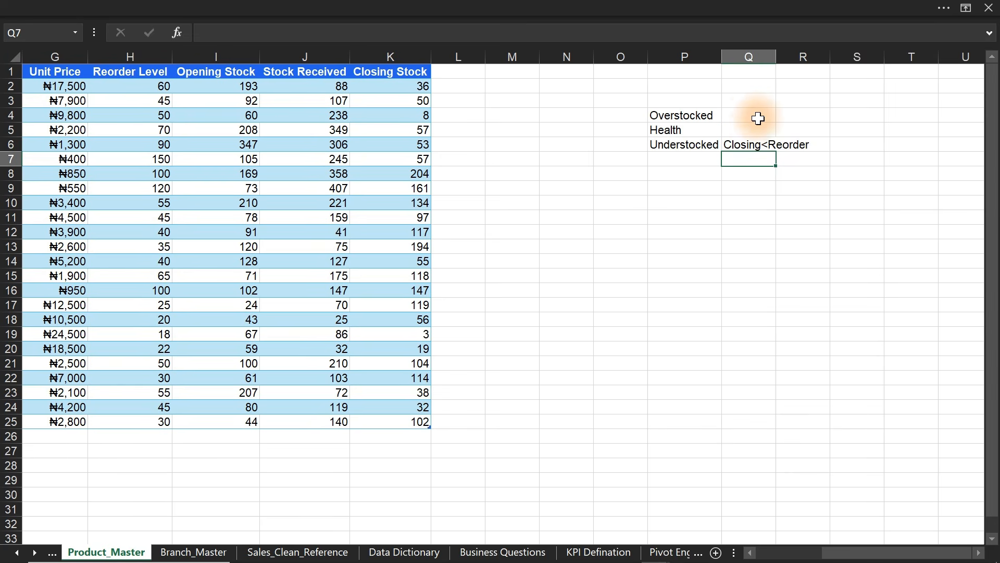
# - Enter the rule Closing >3* in Q4 beside the Overstocked label and Health in Q5 beside the Health label
pyautogui.click(751, 115)
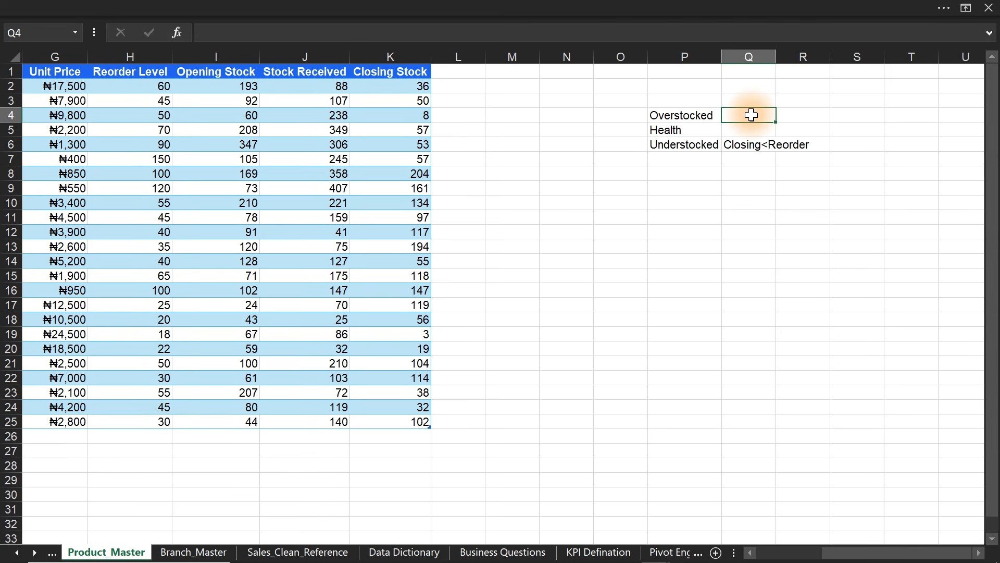
pyautogui.write('C')
pyautogui.press('BackSpace')
pyautogui.write('losing')
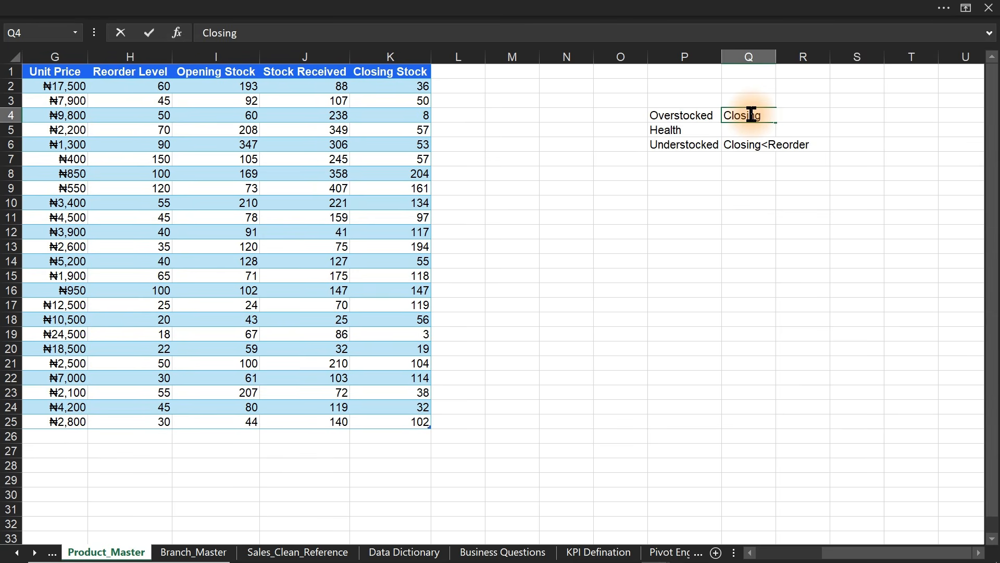
pyautogui.write(' >3*')
pyautogui.press('Return')
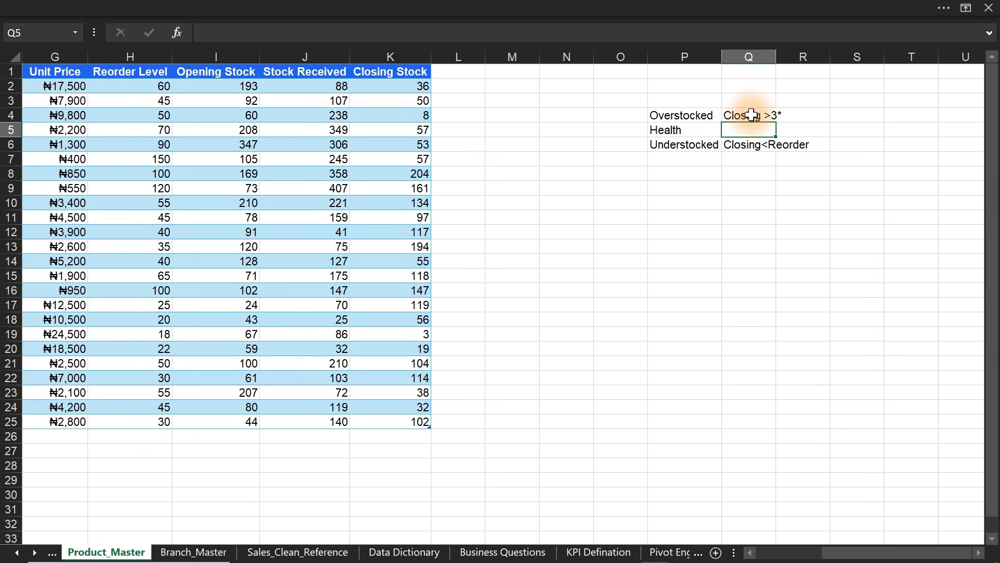
pyautogui.write('Health')
pyautogui.press('Return')
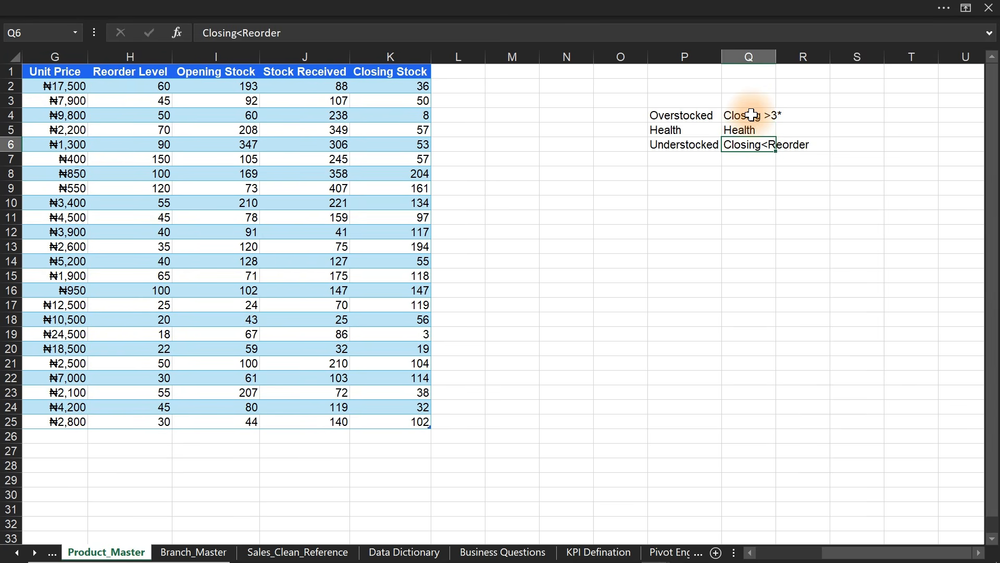
# - Add a Stock Status column to the product table in L1 and widen column L to fit the header
pyautogui.click(457, 70)
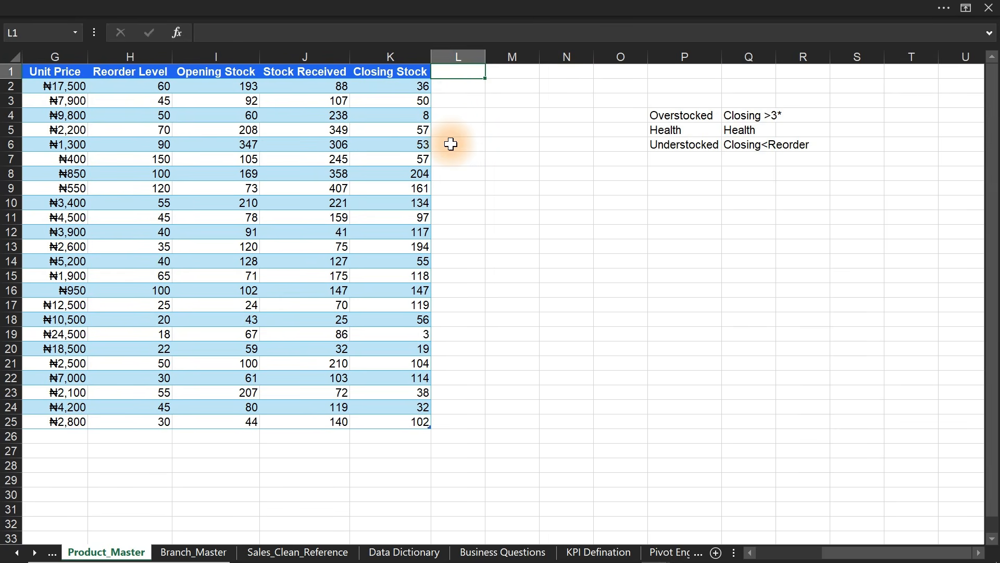
pyautogui.write('Stock Status')
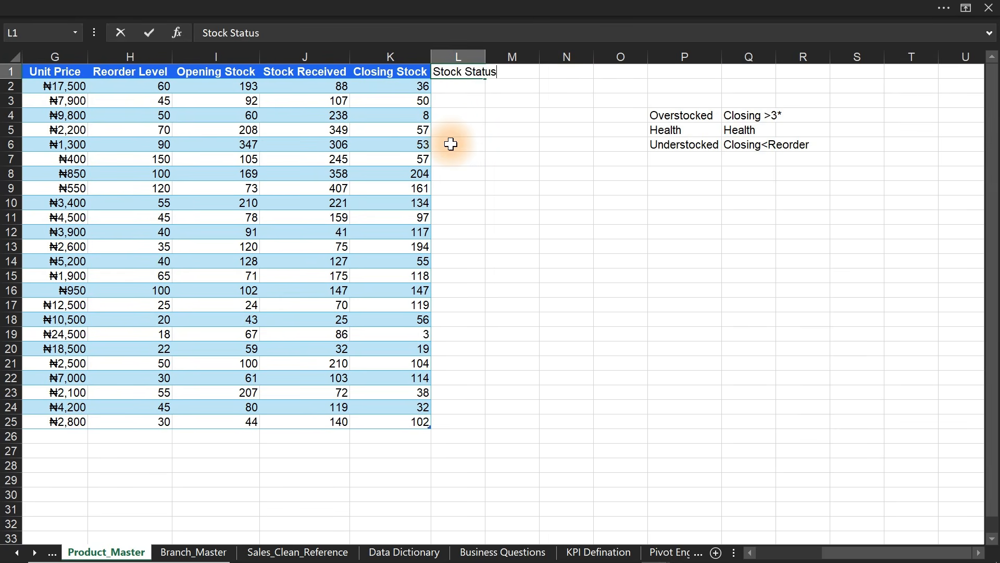
pyautogui.press('Return')
pyautogui.moveTo(485, 57); pyautogui.dragTo(535, 60)
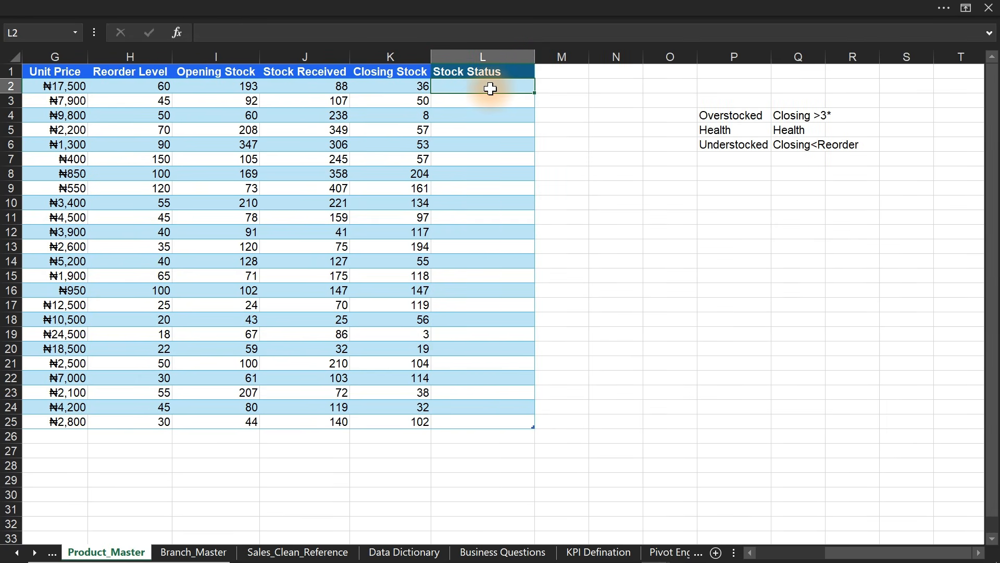
# - Start an IF formula in L2 that returns "Understocked" when Closing Stock is less than Reorder Level
pyautogui.write('=if')
pyautogui.press('Tab')
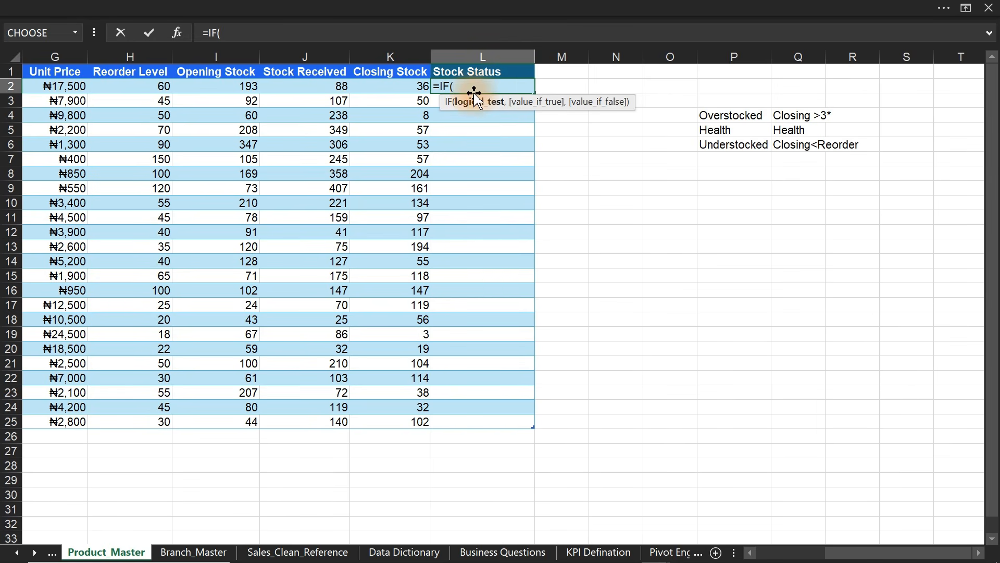
pyautogui.click(386, 93)
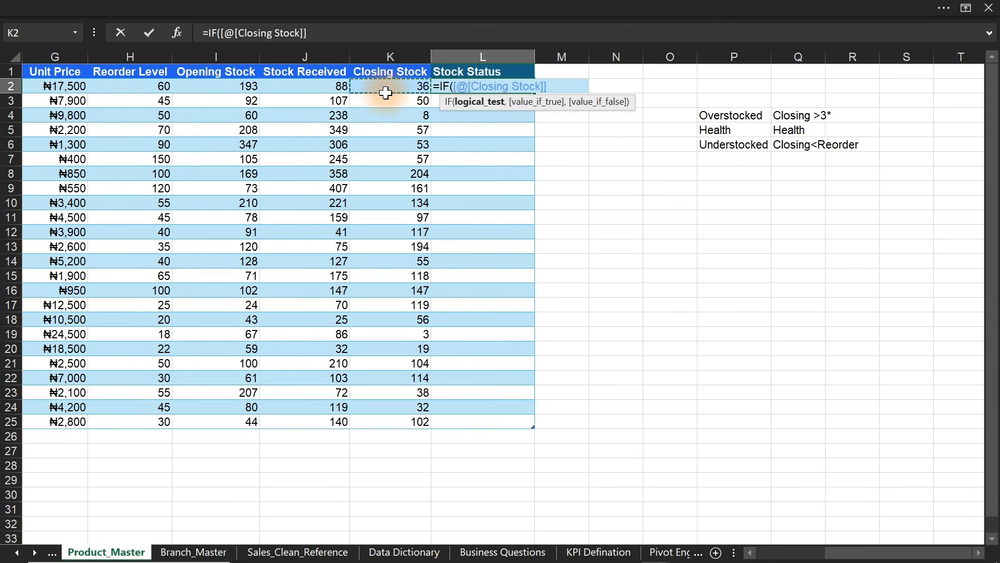
pyautogui.write('<')
pyautogui.click(112, 87)
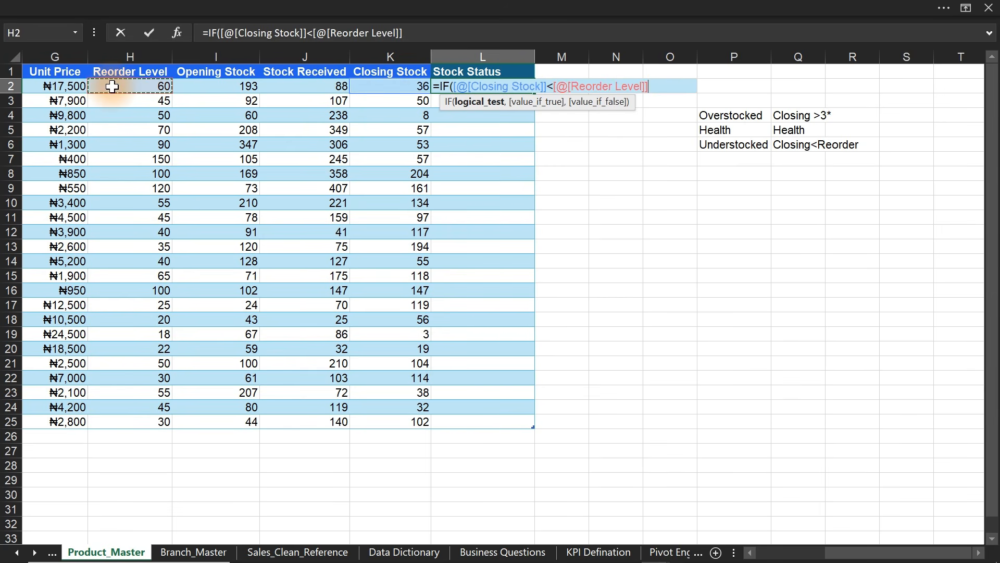
pyautogui.write(',')
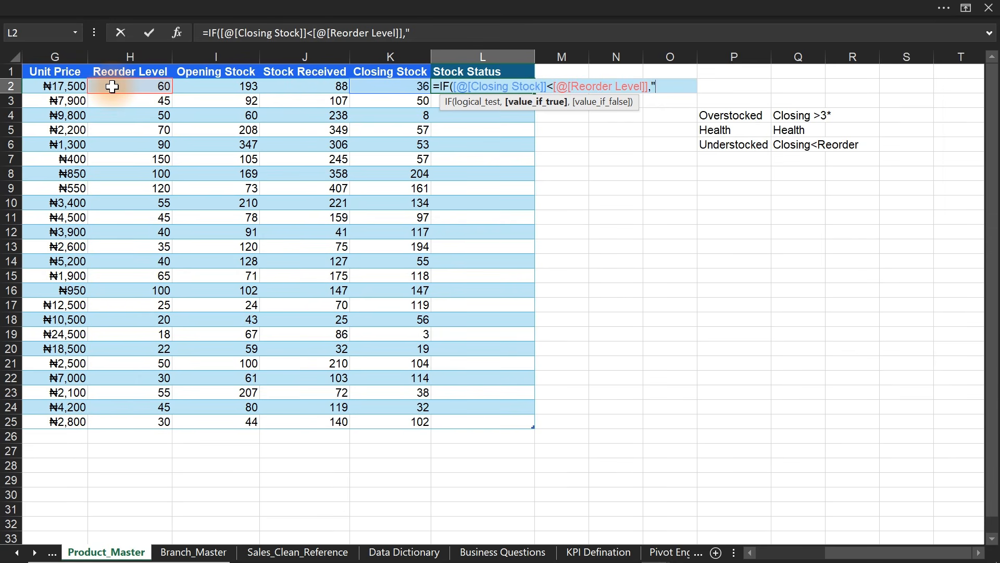
pyautogui.write('"Understocked')
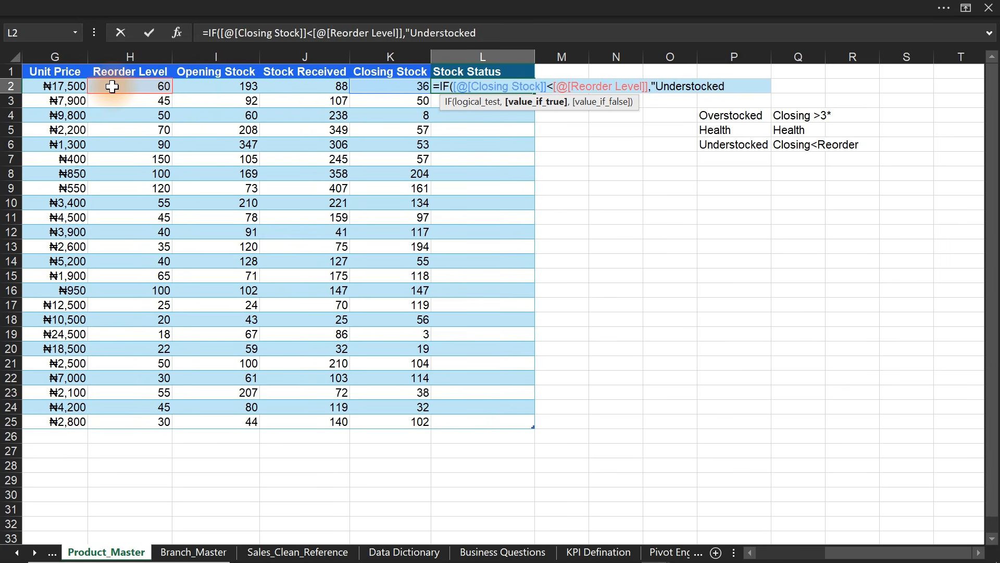
pyautogui.write('"')
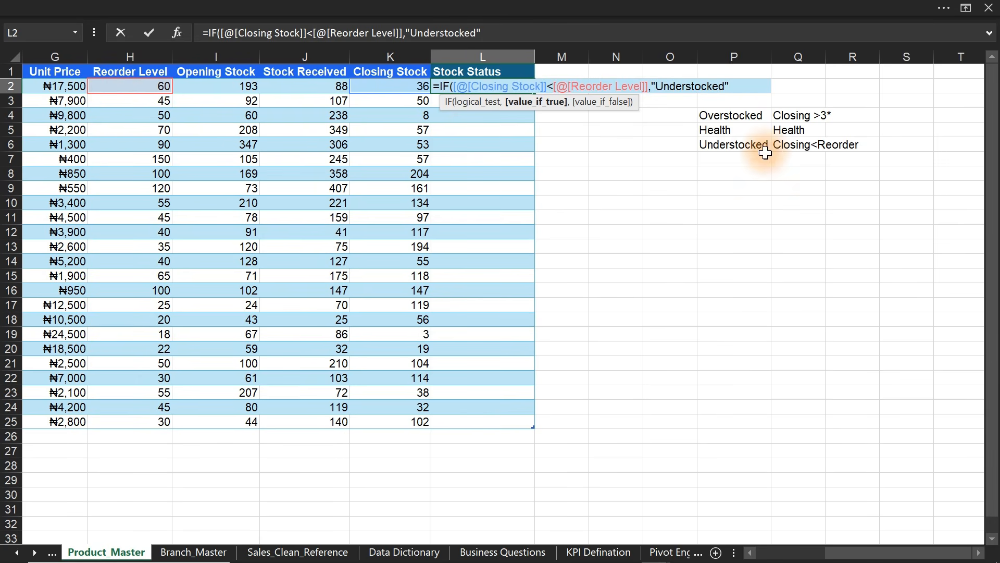
pyautogui.write(',')
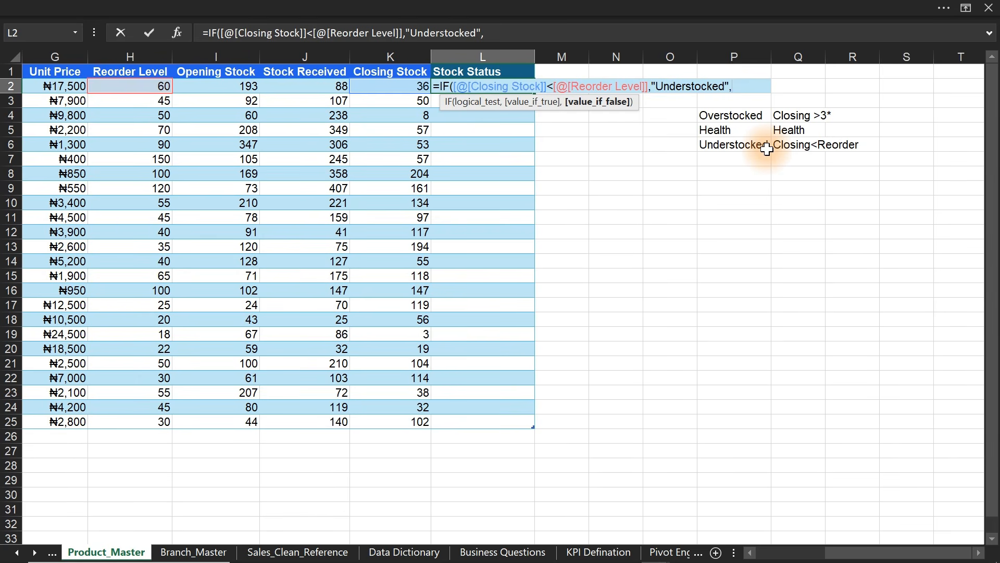
# - Complete the L2 formula with a nested IF returning "Overstocked" when Closing Stock exceeds 3*Reorder Level, otherwise "Health"
pyautogui.write('IF(')
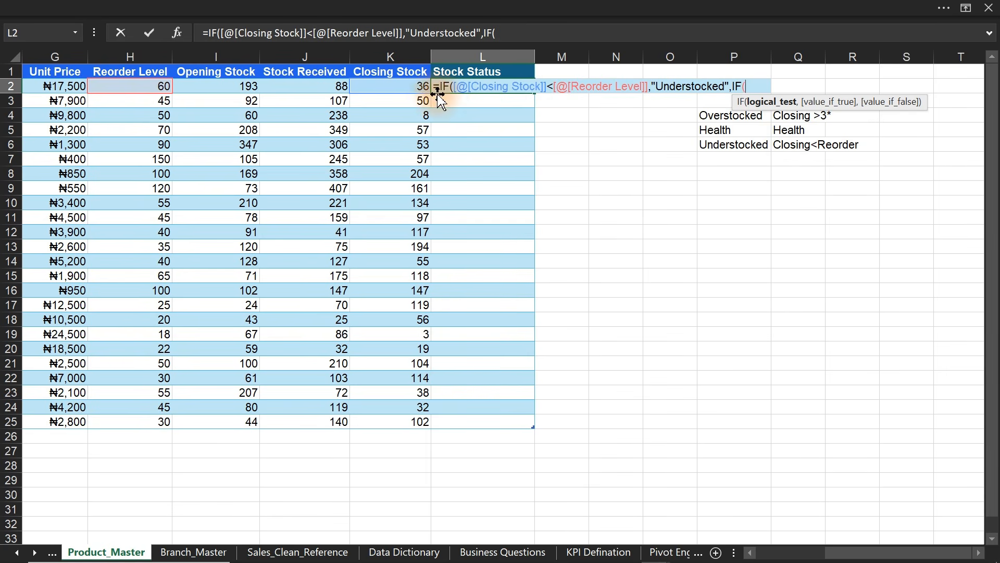
pyautogui.click(397, 88)
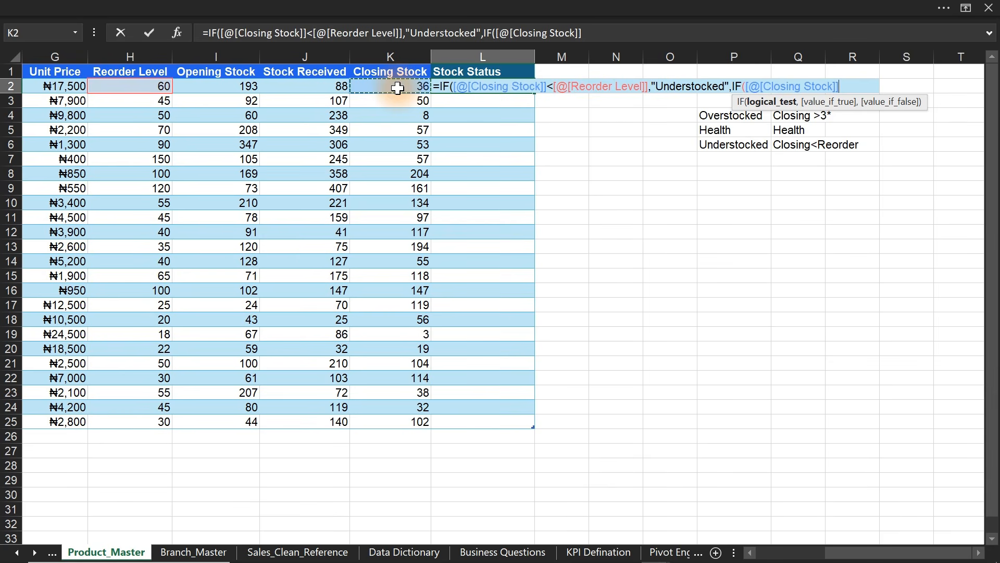
pyautogui.write('>3*')
pyautogui.click(131, 90)
pyautogui.write(',')
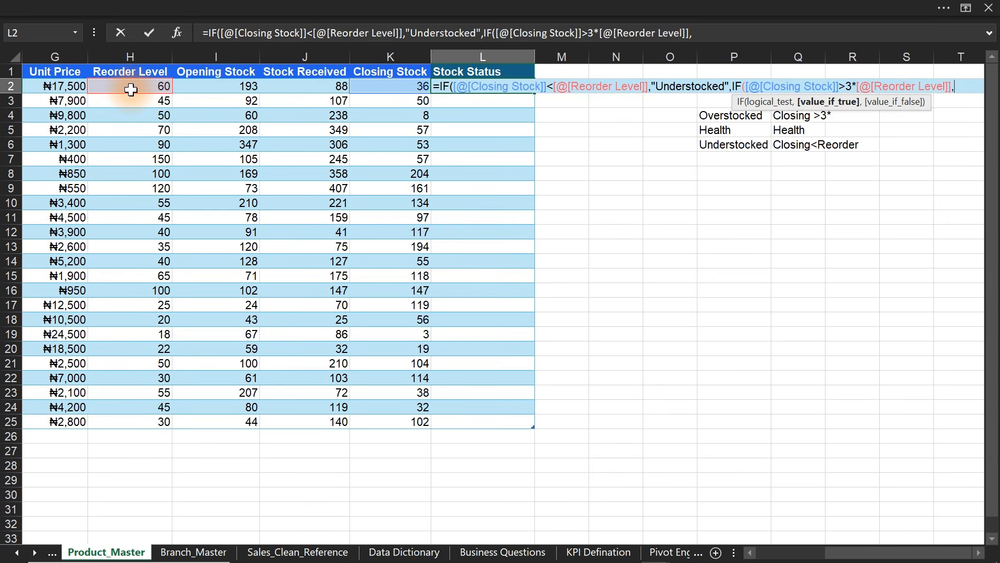
pyautogui.write('"Overstocked')
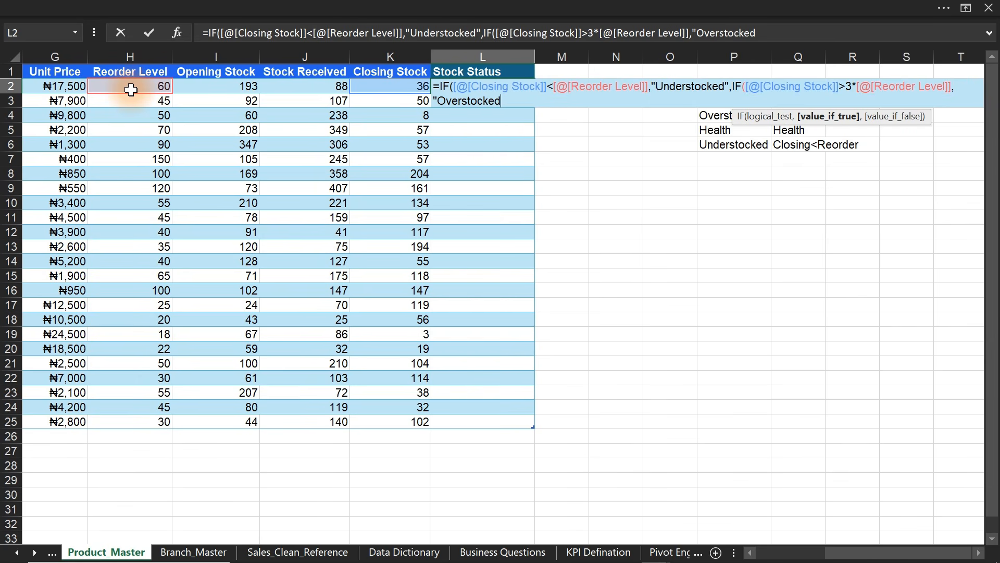
pyautogui.write('",')
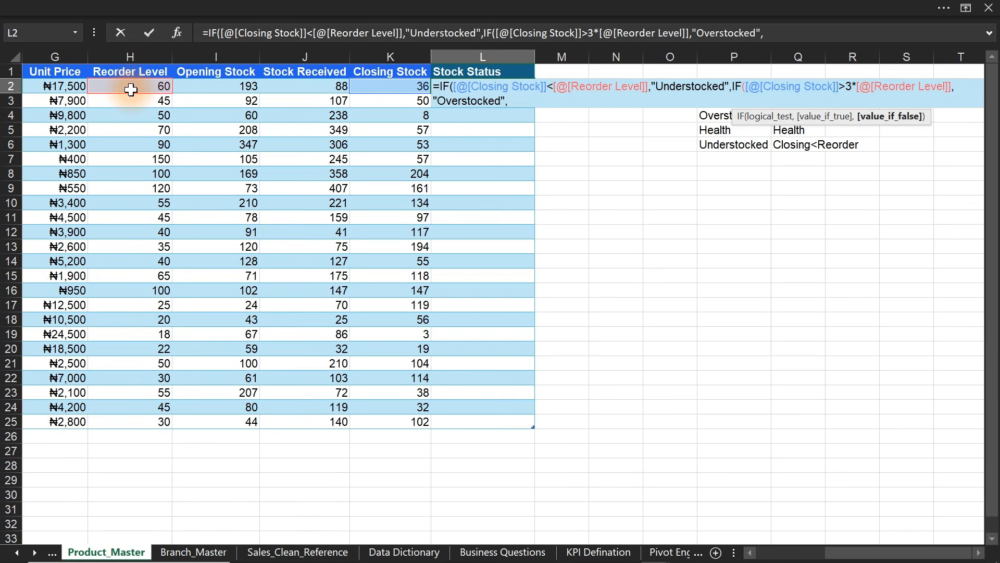
pyautogui.write('"')
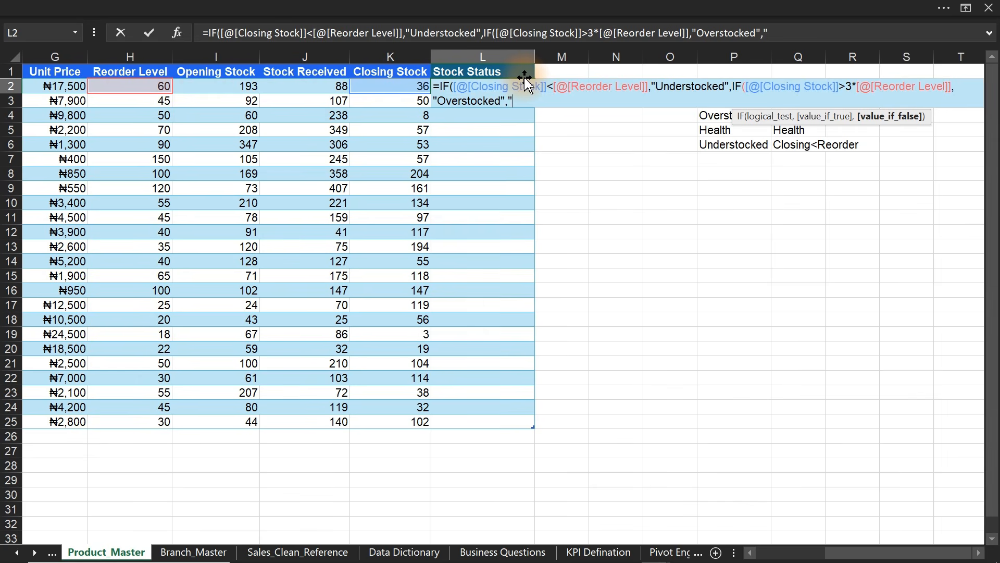
pyautogui.write('Health"))')
pyautogui.press('Return')
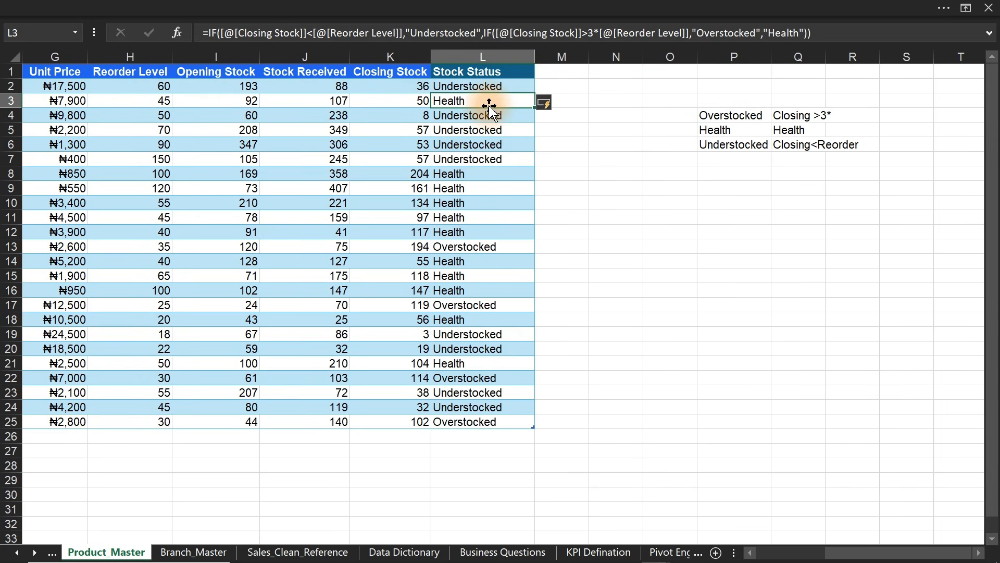
# - Inspect the Stock Status formula and its cell references in L5
pyautogui.click(469, 130)
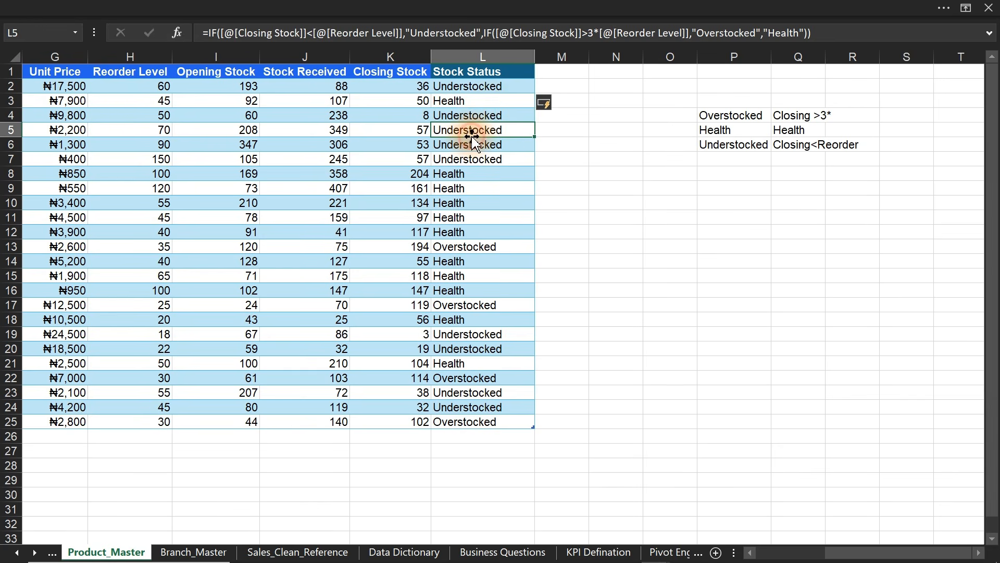
pyautogui.doubleClick(469, 131)
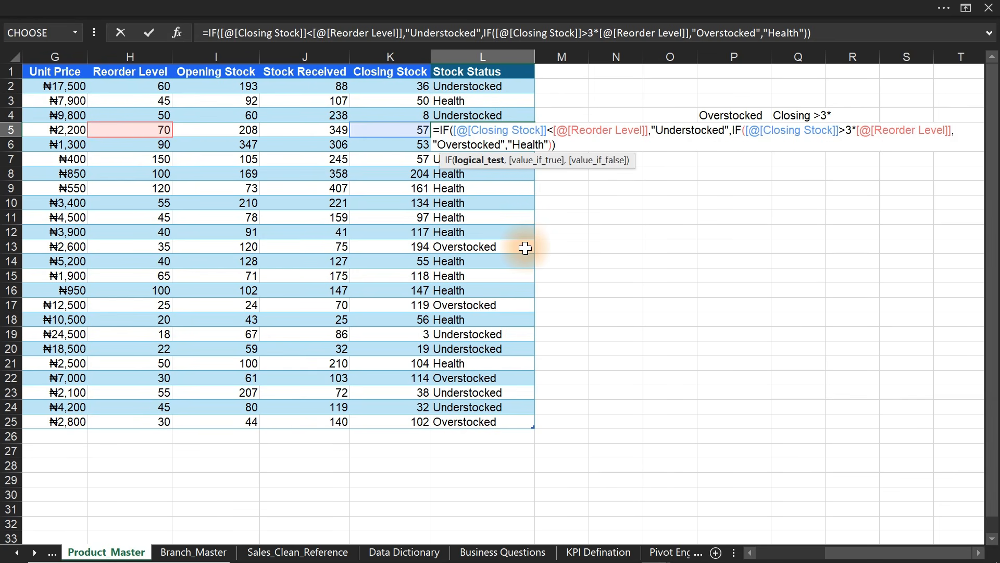
pyautogui.hotkey('ctrl', 'Return')
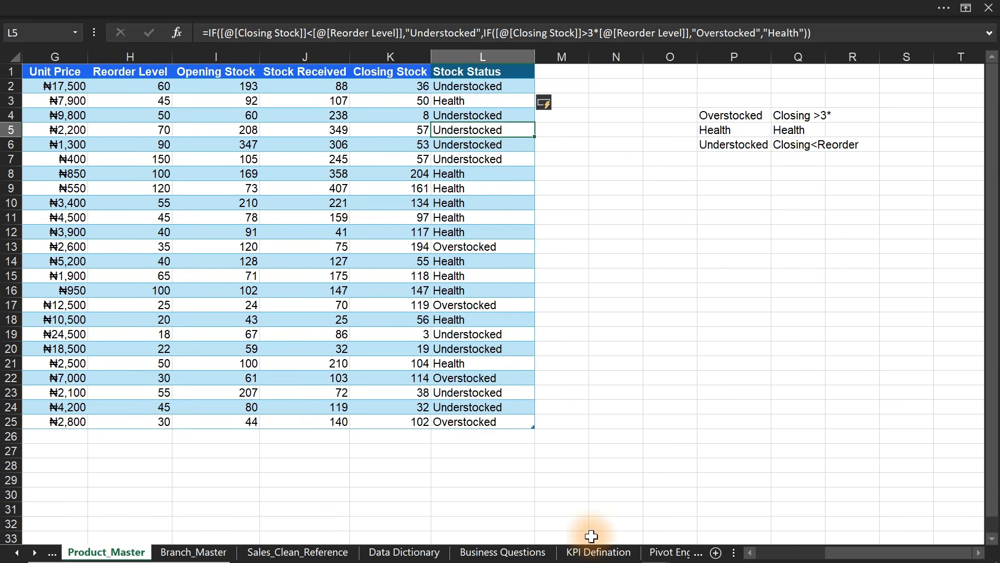
# - Create a PivotTable from ProductMasterTable on the existing Pivot Engine worksheet at cell BN5
pyautogui.click(328, 511)
pyautogui.click(250, 203)
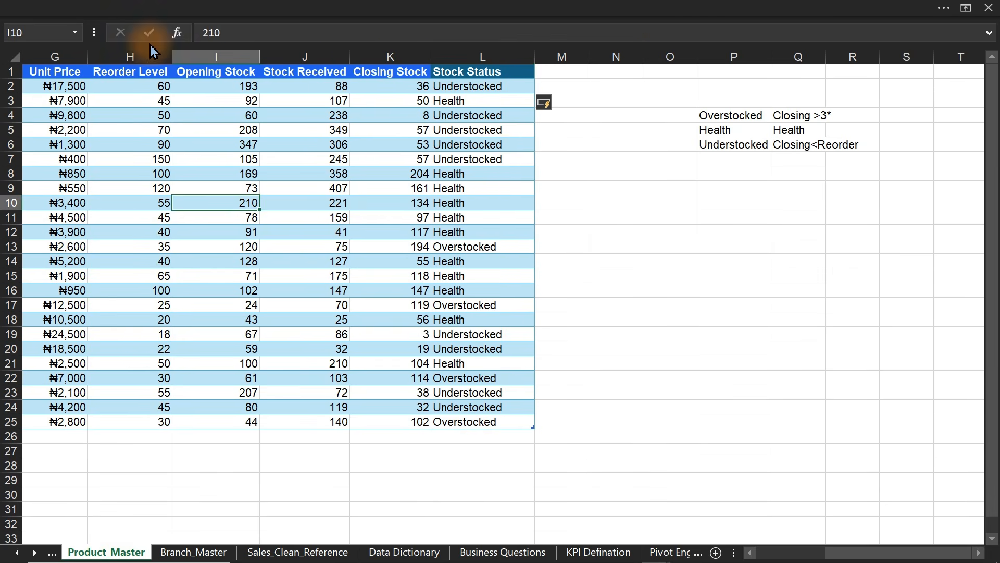
pyautogui.moveTo(147, 7)
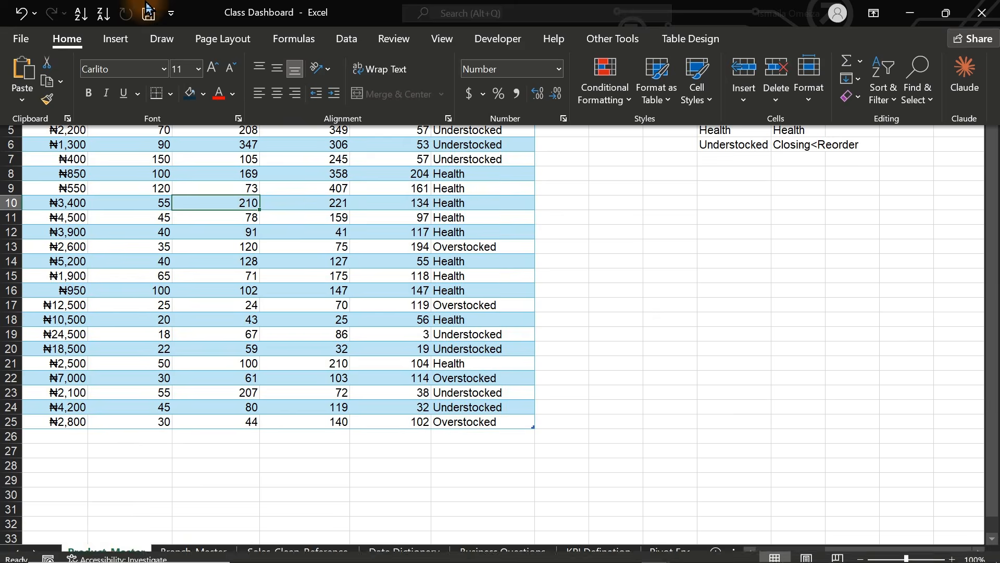
pyautogui.click(116, 39)
pyautogui.click(29, 74)
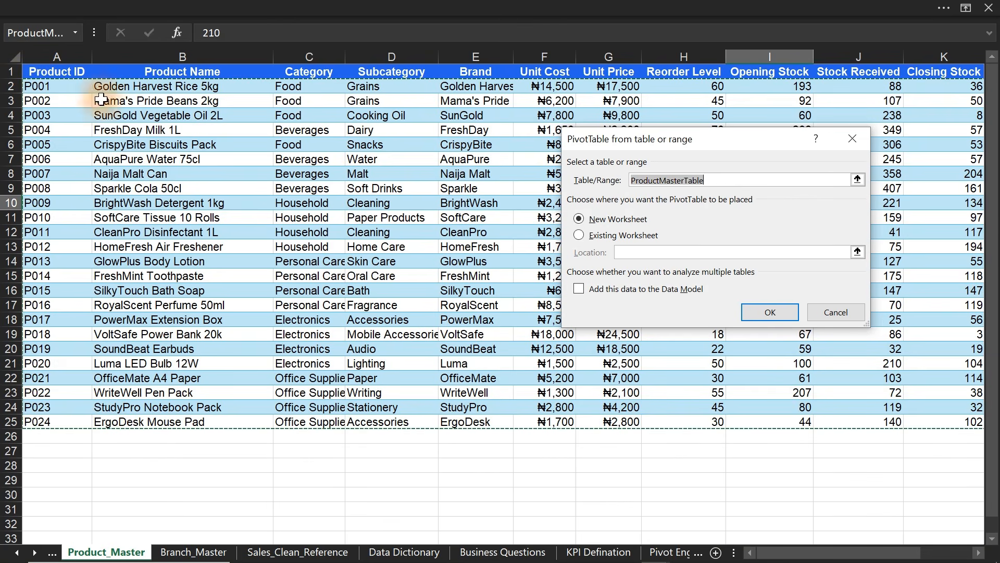
pyautogui.click(579, 235)
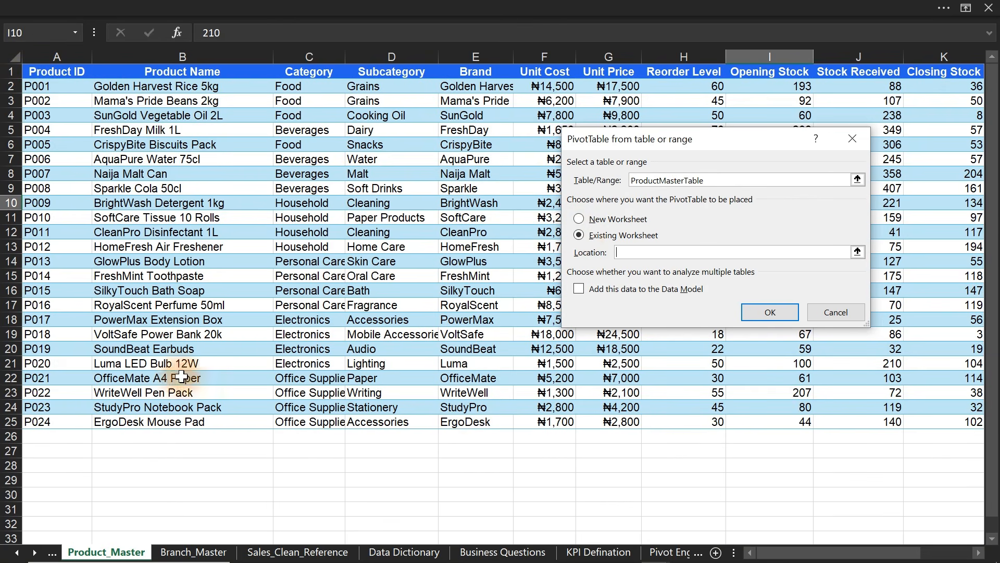
pyautogui.click(34, 552)
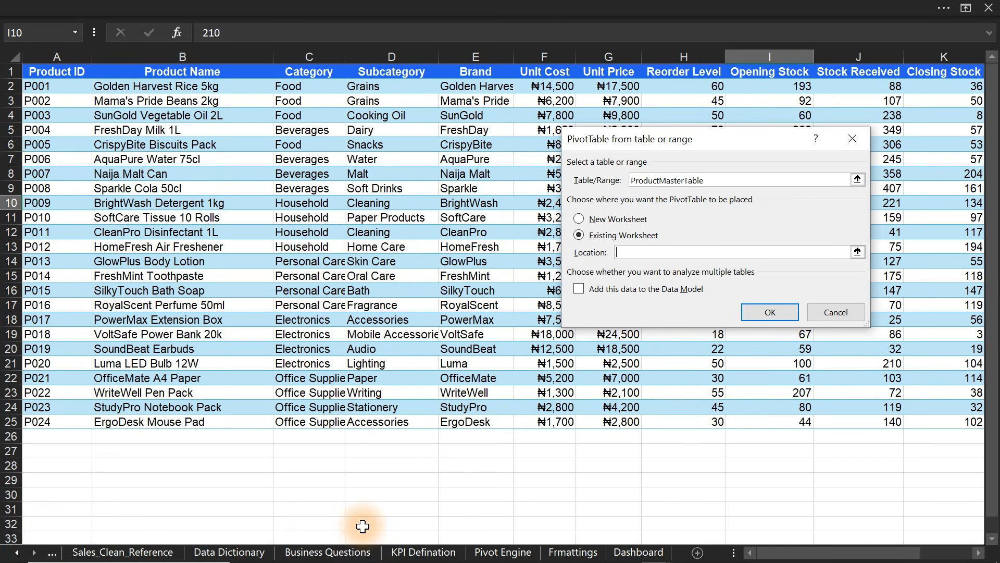
pyautogui.click(503, 552)
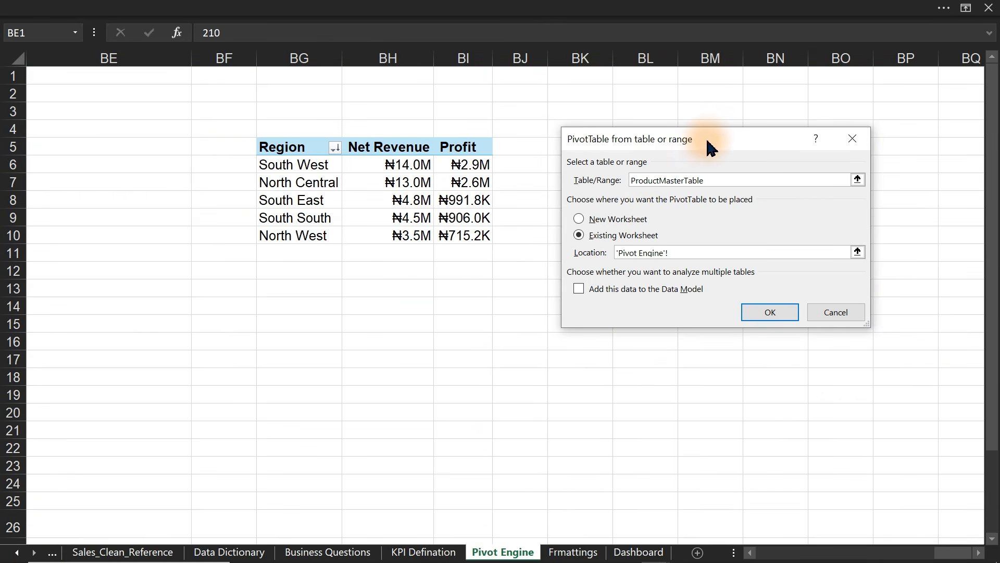
pyautogui.moveTo(710, 146); pyautogui.dragTo(476, 271)
pyautogui.click(771, 144)
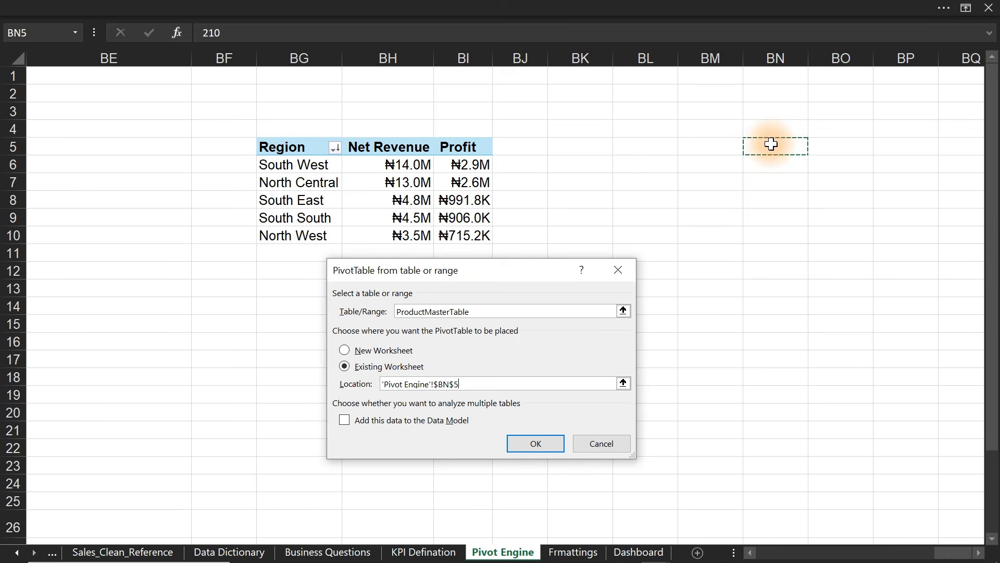
pyautogui.click(548, 447)
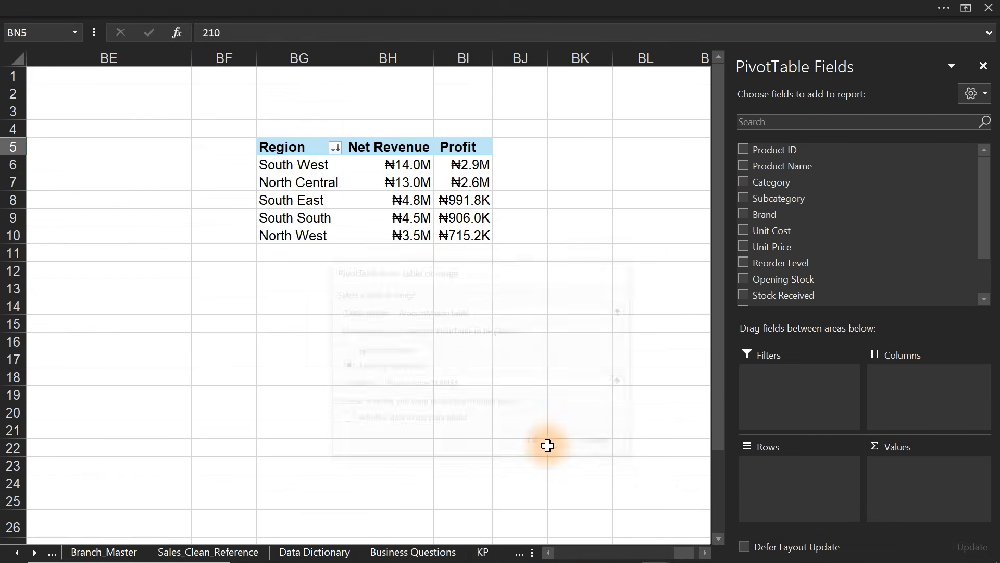
# - Build the new PivotTable at BN5 with Stock Status as rows and the count of Stock Status as values
pyautogui.click(705, 552)
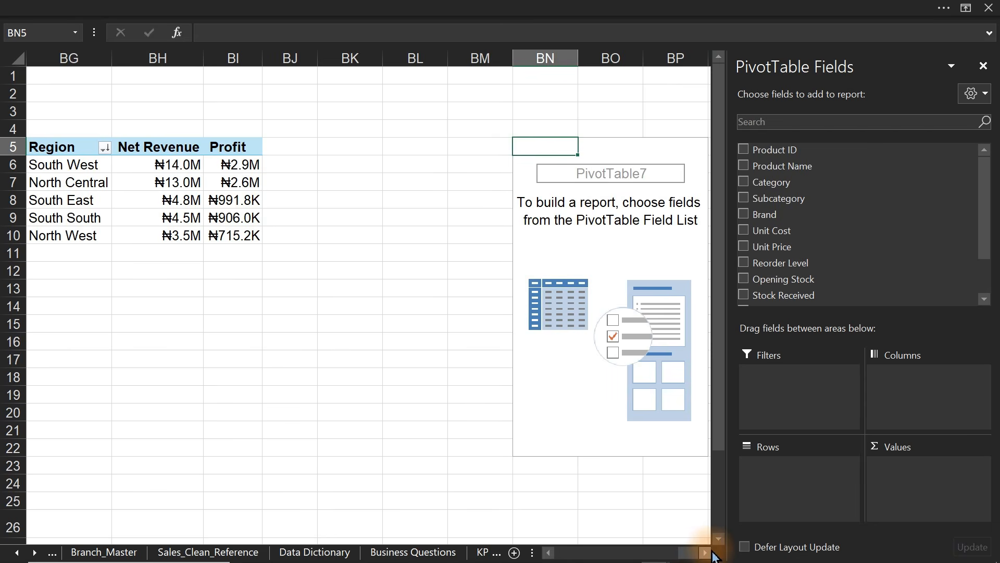
pyautogui.click(705, 552)
pyautogui.click(705, 553)
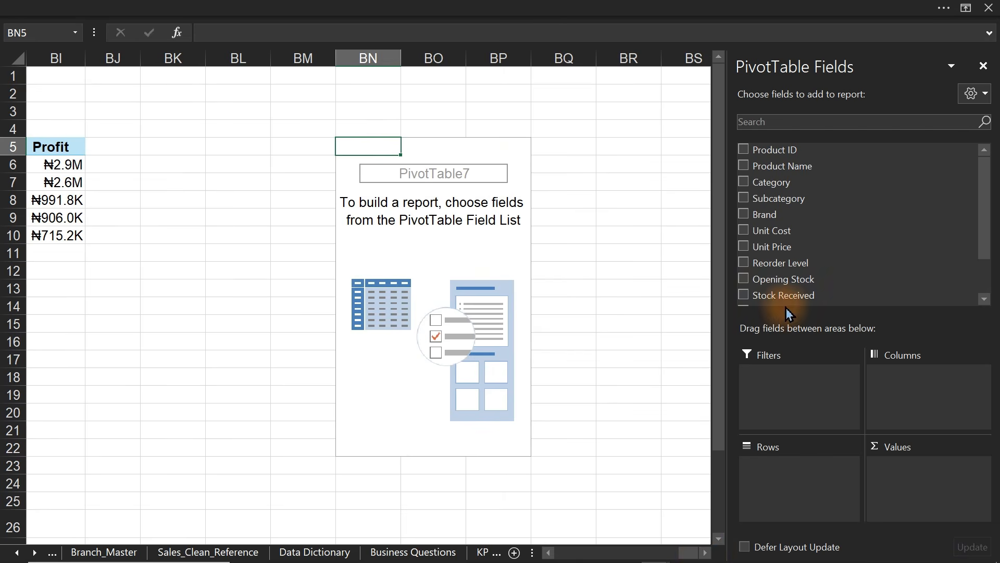
pyautogui.moveTo(983, 223); pyautogui.dragTo(988, 297)
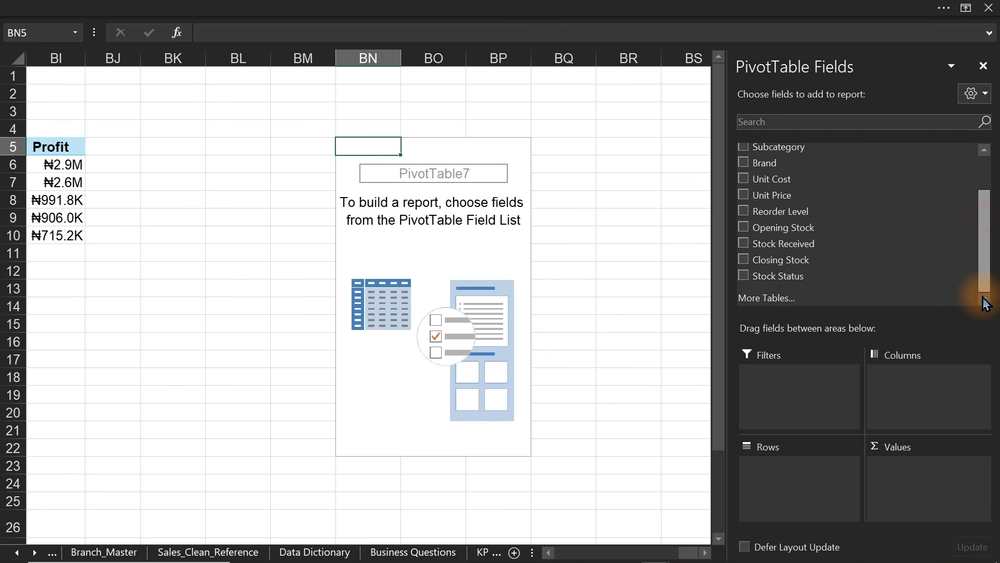
pyautogui.moveTo(784, 276)
pyautogui.mouseDown()
pyautogui.moveTo(824, 534)
pyautogui.moveTo(817, 500)
pyautogui.moveTo(805, 506)
pyautogui.mouseUp()
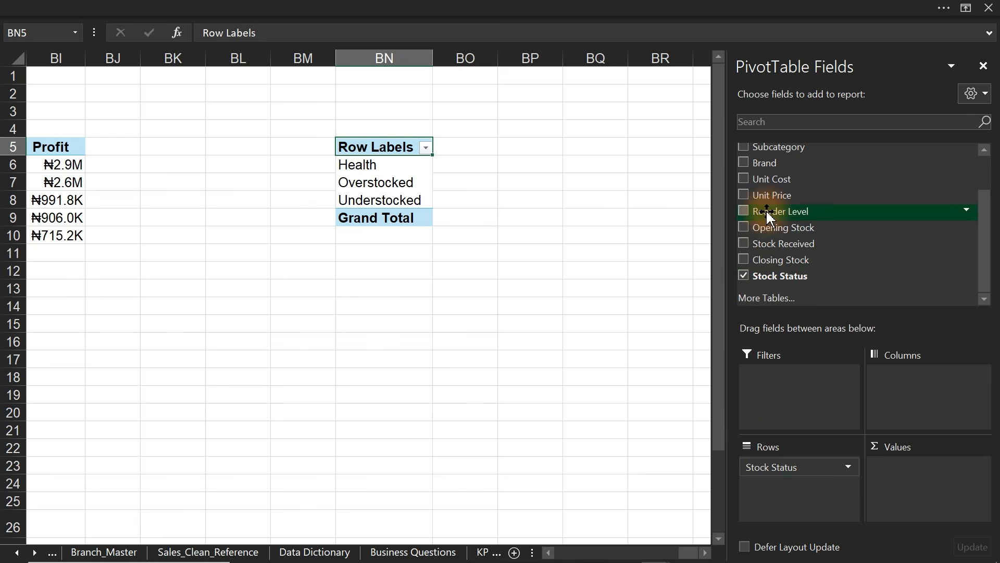
pyautogui.moveTo(773, 281); pyautogui.dragTo(922, 478)
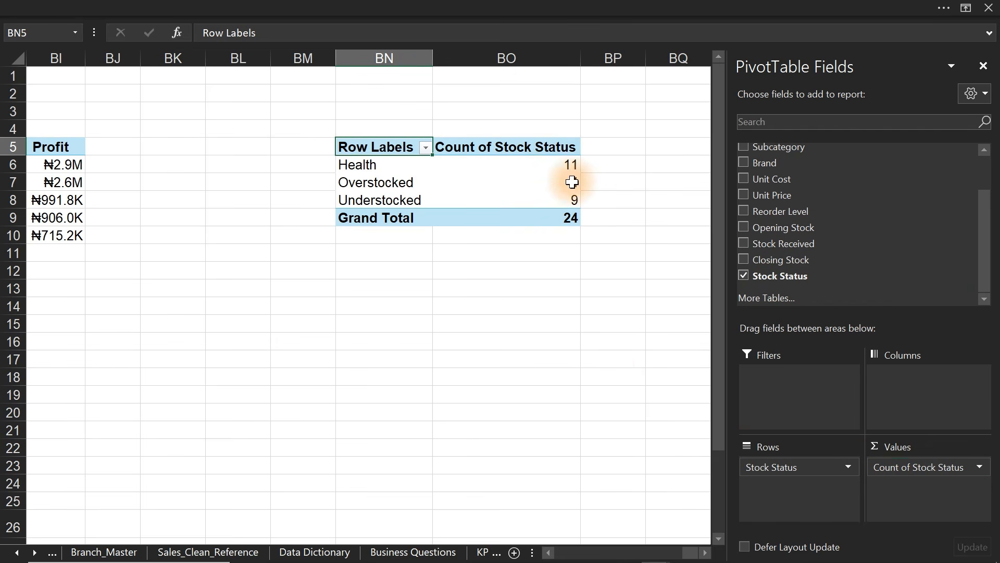
# - Change the stock status PivotTable's report layout to tabular form
pyautogui.click(569, 166)
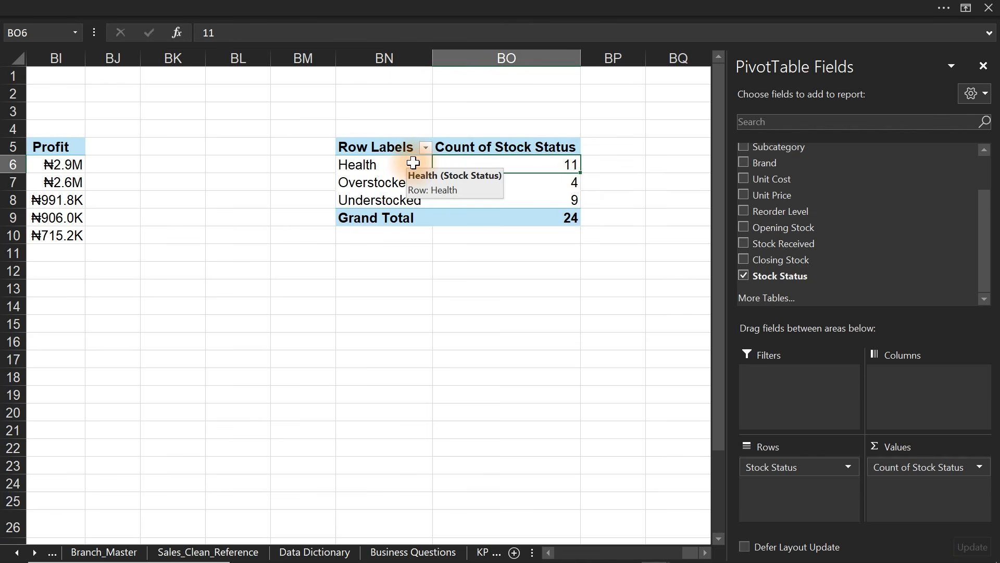
pyautogui.click(529, 7)
pyautogui.click(788, 39)
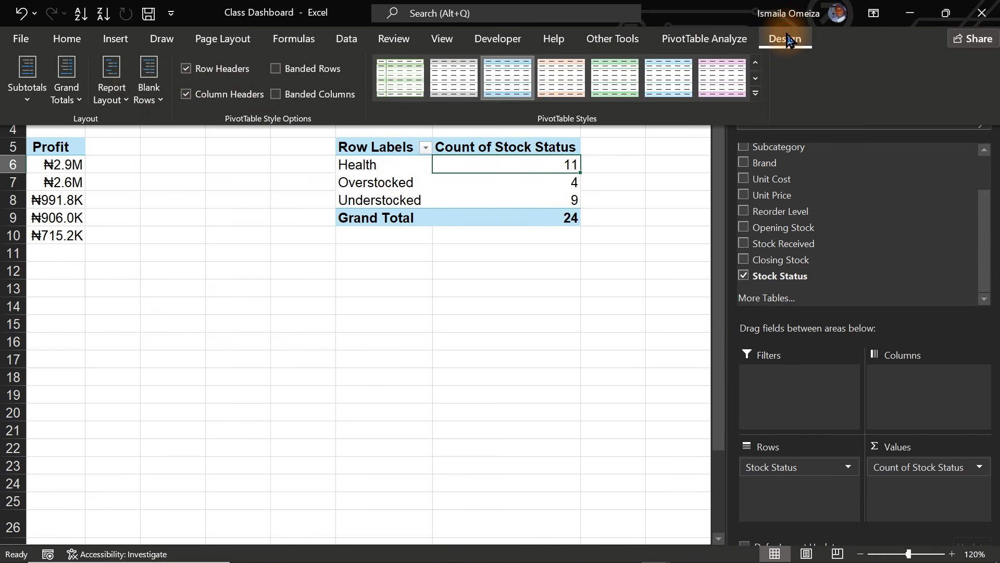
pyautogui.click(111, 86)
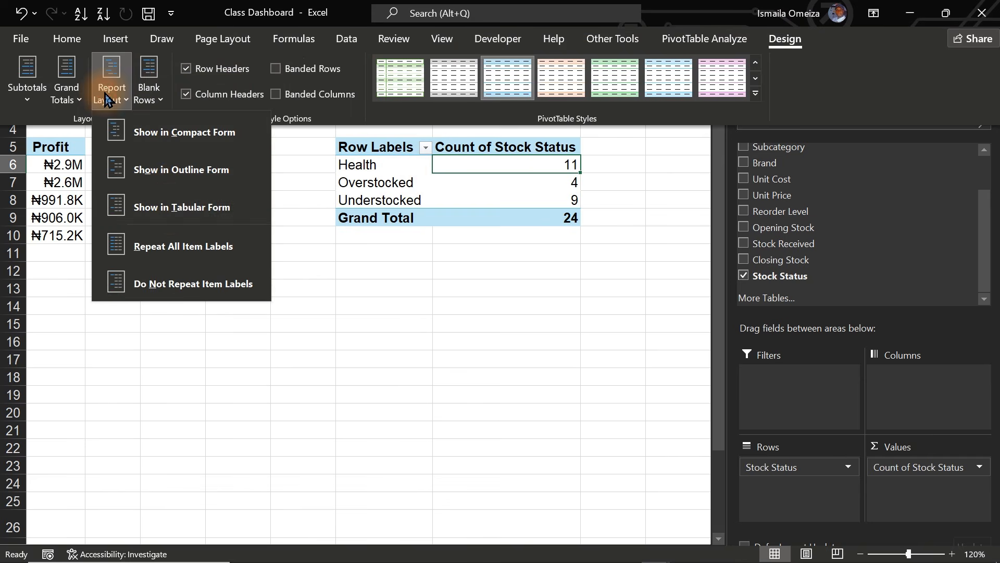
pyautogui.click(171, 206)
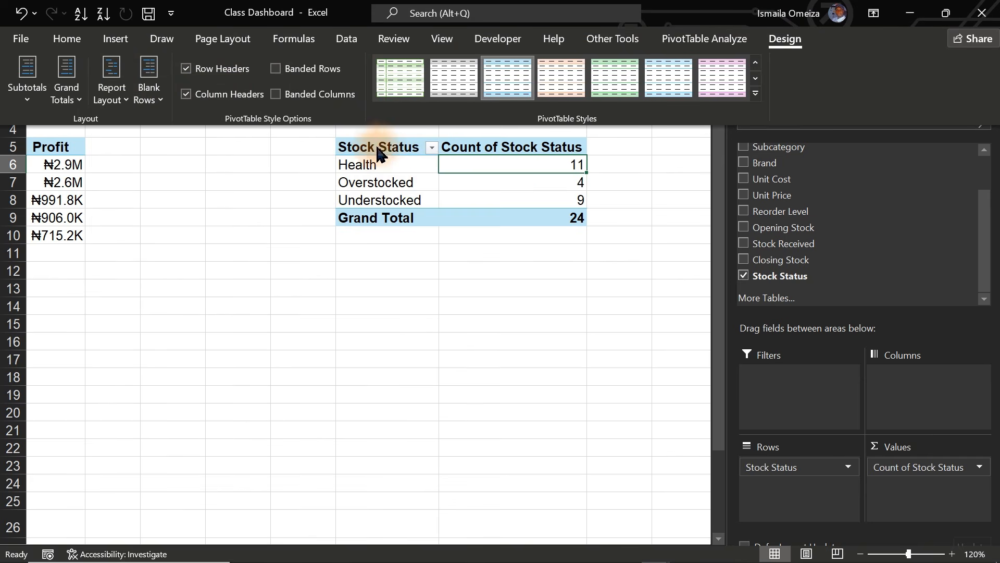
# - Rename the Count of Stock Status value field to "# Prouducts"
pyautogui.doubleClick(552, 152)
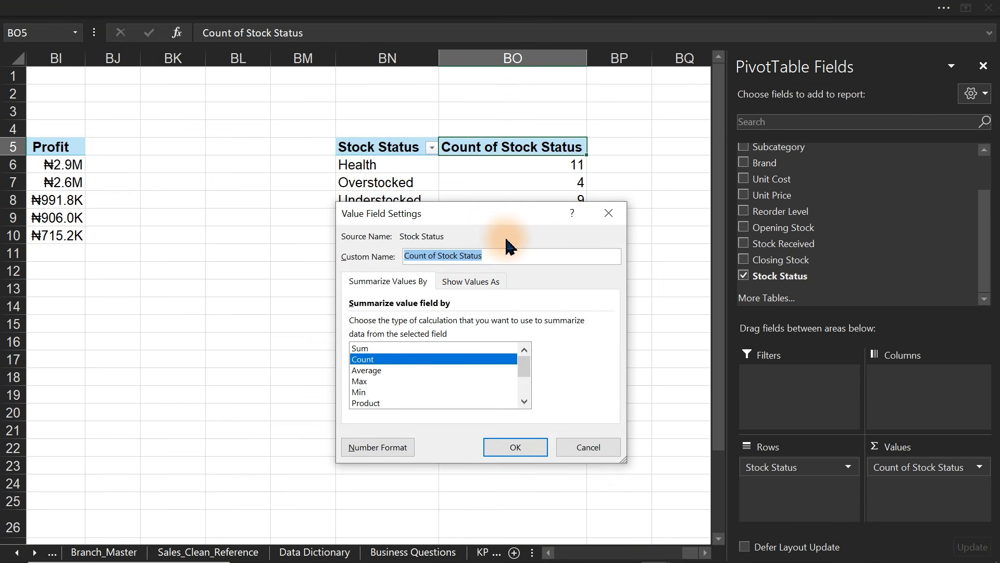
pyautogui.write('# ')
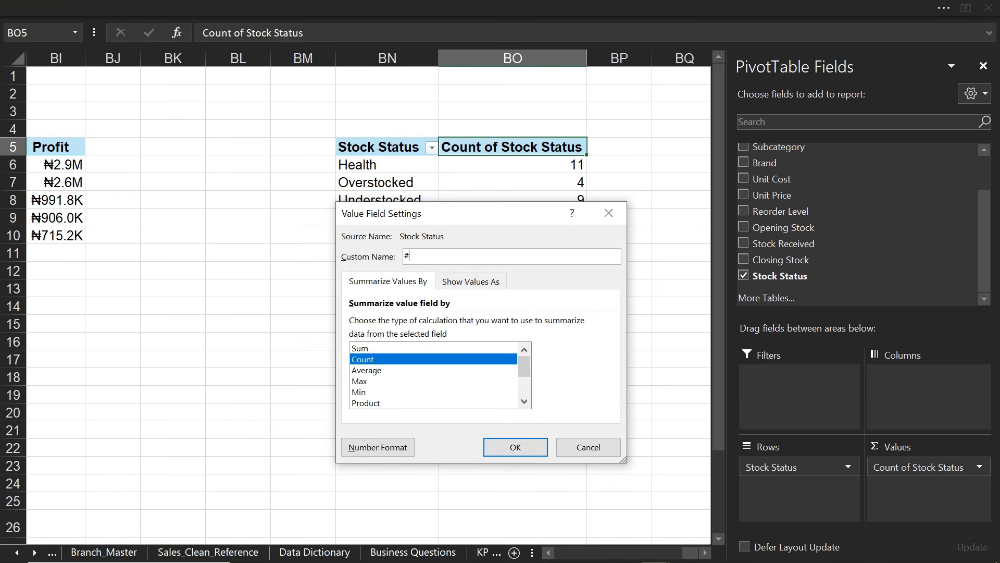
pyautogui.write('Prouducts')
pyautogui.press('Return')
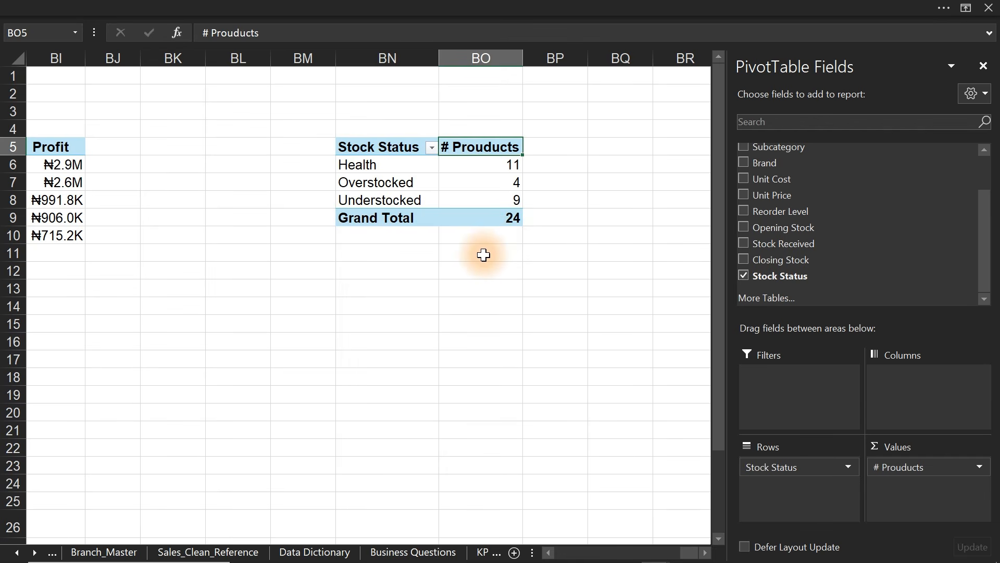
pyautogui.click(418, 481)
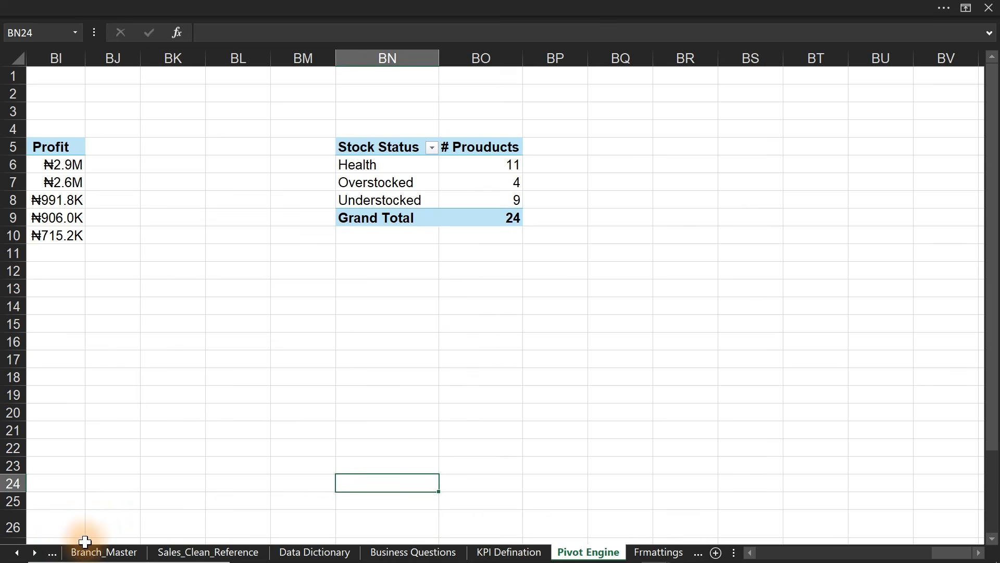
# - Check the empty panel on the Dashboard sheet, then return to the Pivot Engine sheet
pyautogui.click(33, 552)
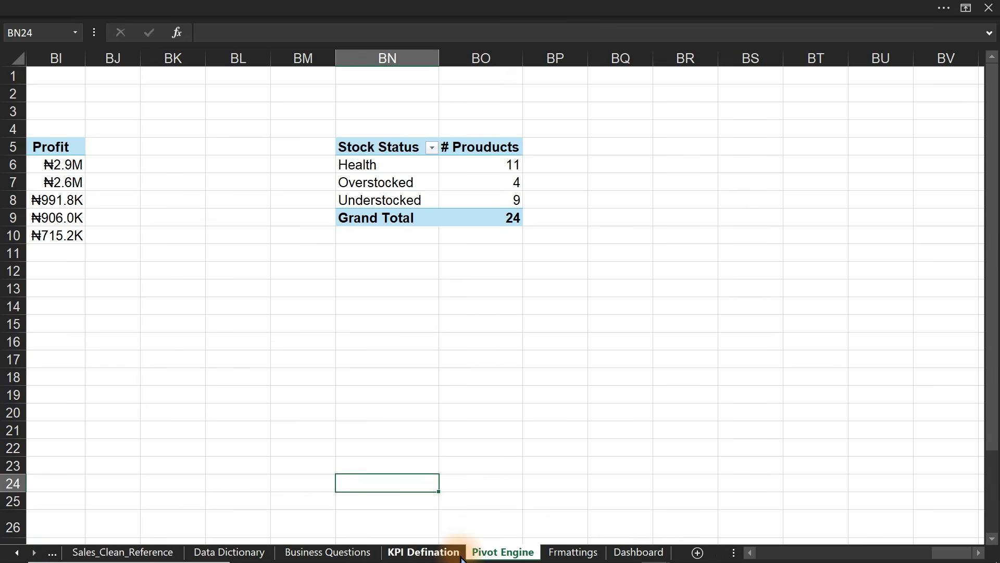
pyautogui.click(627, 553)
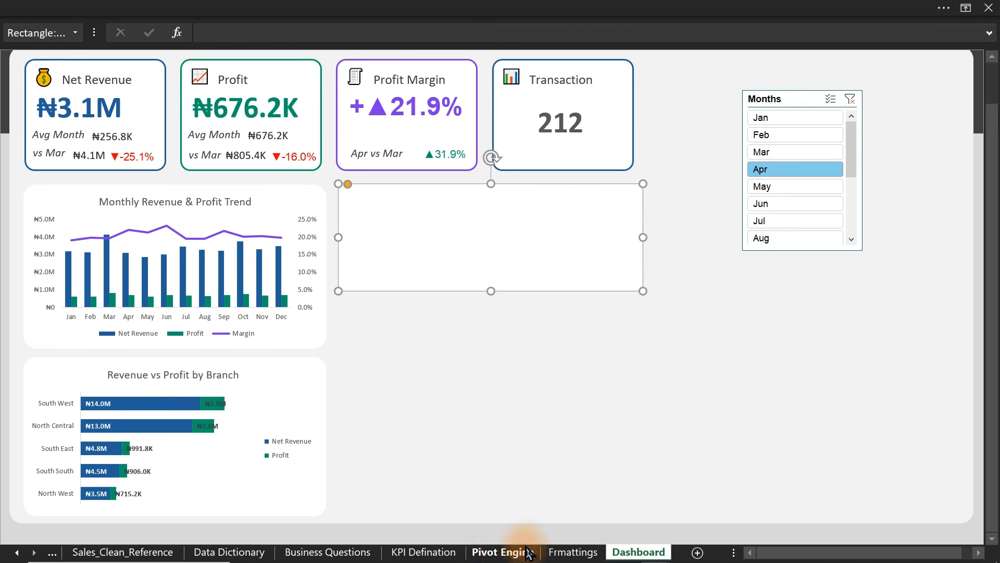
pyautogui.click(503, 551)
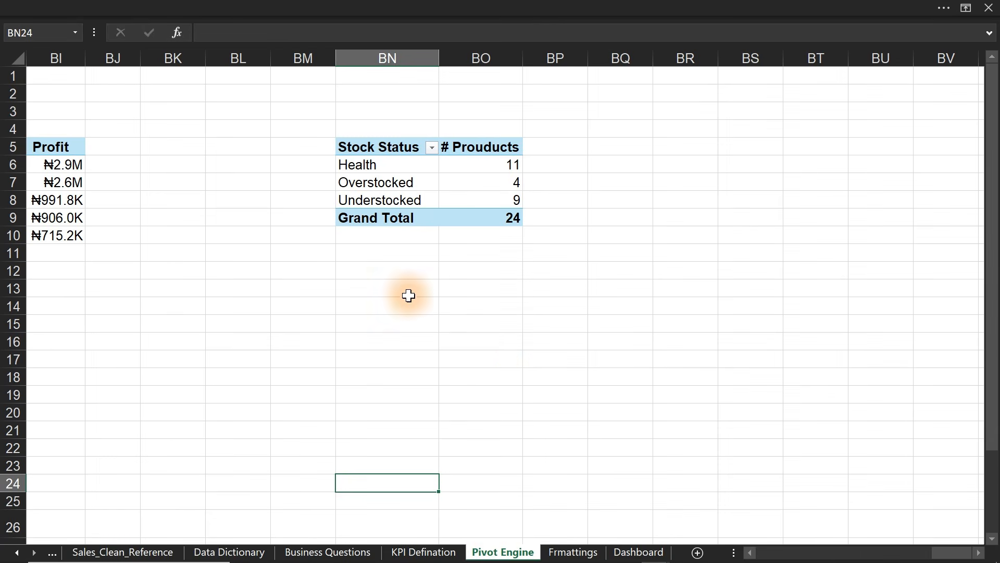
# - Copy the three stock status labels from BN6:BN8 and paste them starting at BN13
pyautogui.moveTo(371, 171); pyautogui.dragTo(371, 189)
pyautogui.hotkey('ctrl', 'c')
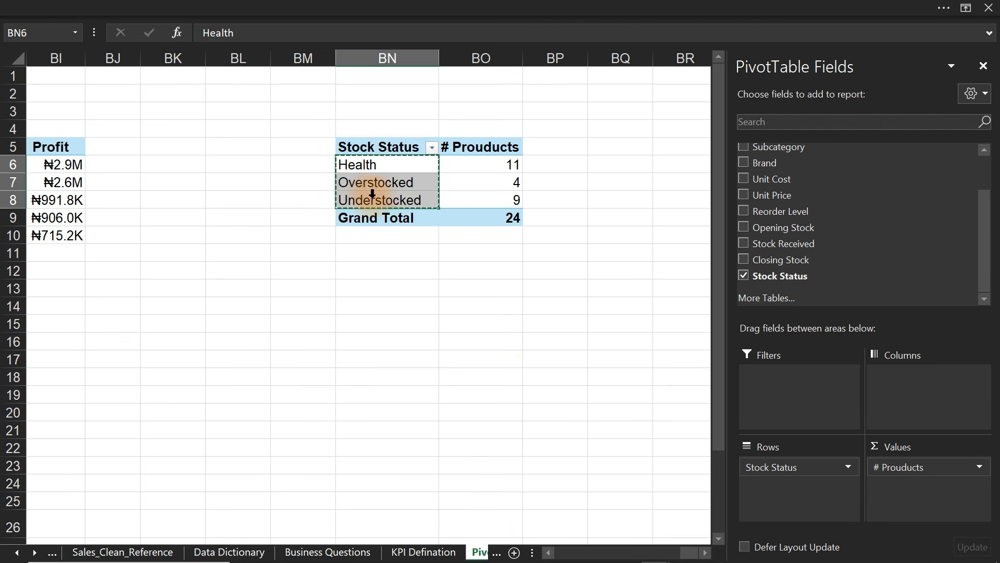
pyautogui.click(378, 282)
pyautogui.hotkey('ctrl', 'v')
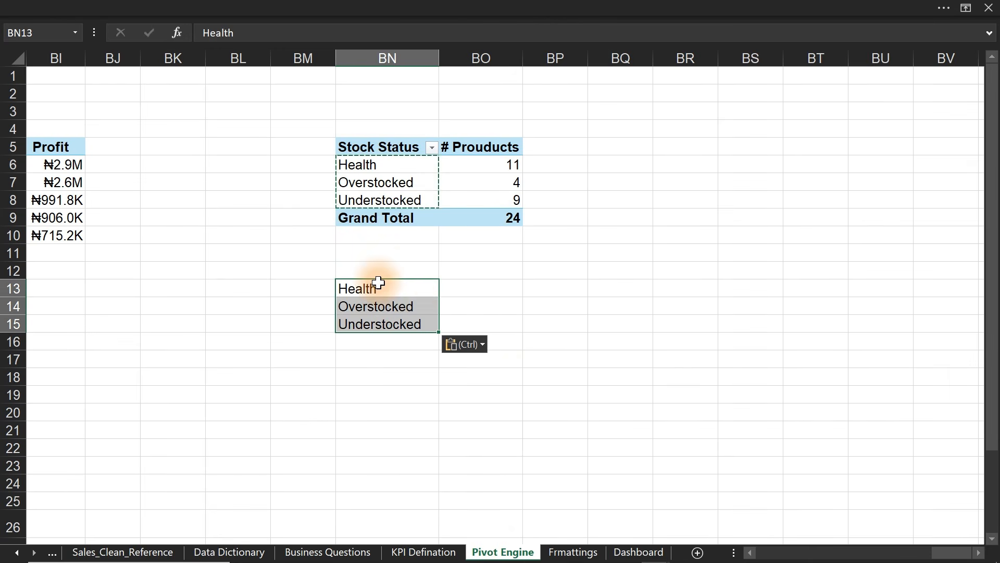
# - Enter the headers "Status" in BN12 and "Icon" in BO12 above the copied labels
pyautogui.click(374, 268)
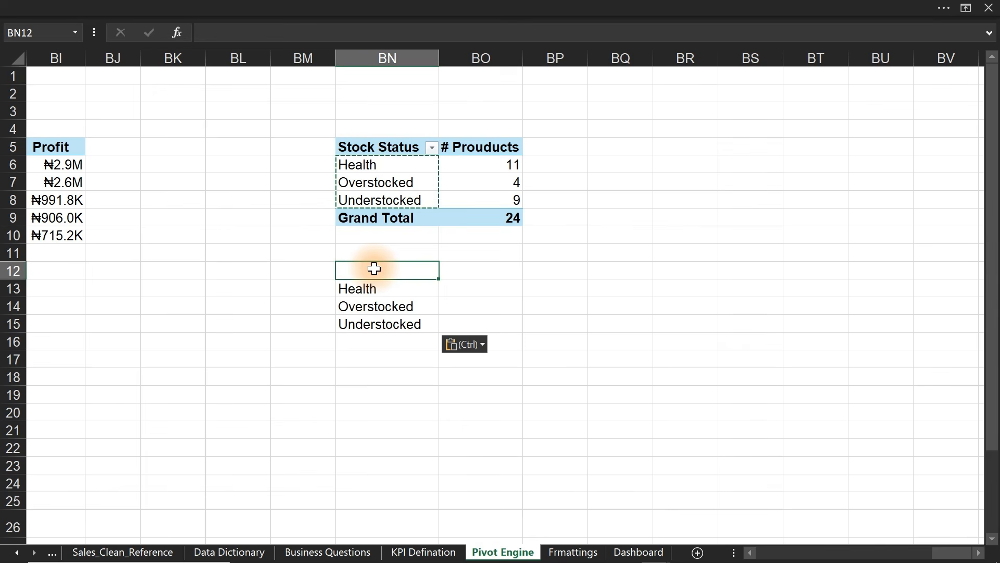
pyautogui.write('Status')
pyautogui.press('Tab')
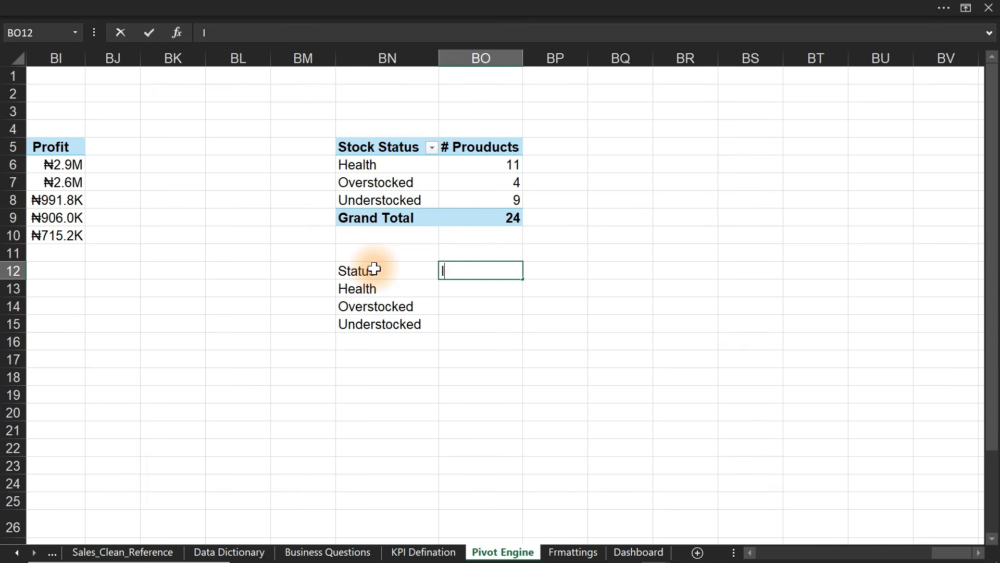
pyautogui.write('Icon')
pyautogui.press('Return')
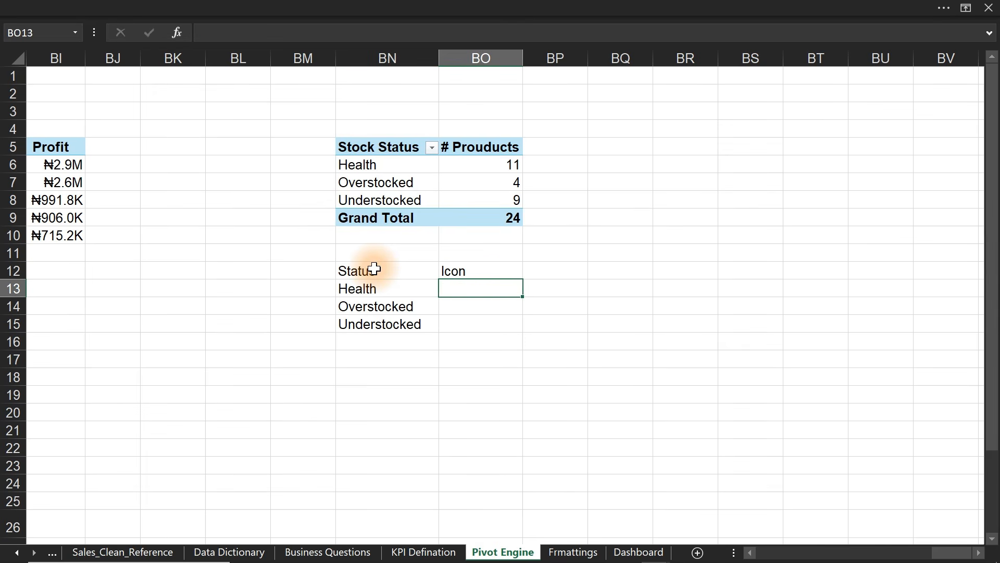
# - Select the Status and Icon range BN12:BO15 and open the Claude assistant
pyautogui.moveTo(374, 269); pyautogui.dragTo(502, 324)
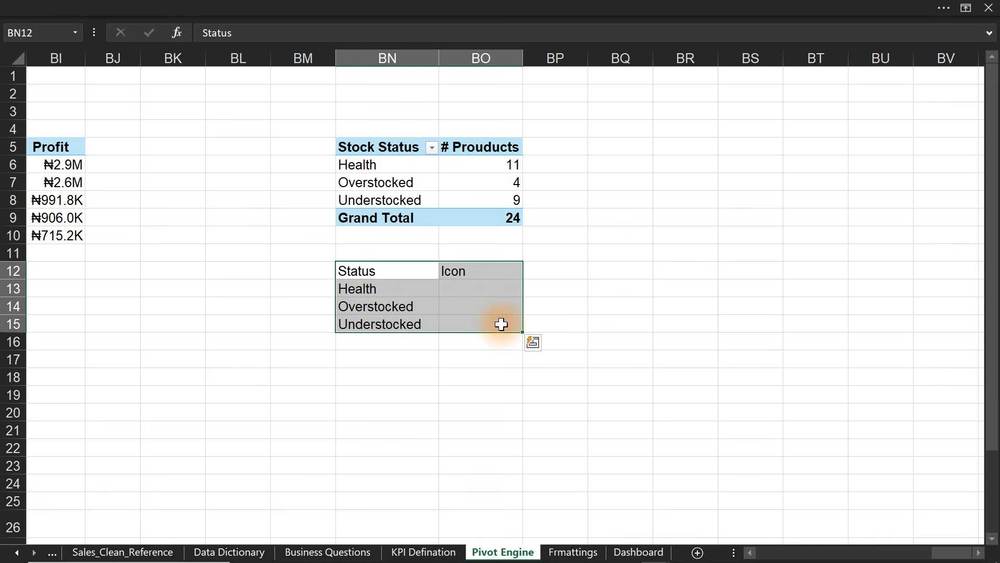
pyautogui.click(323, 3)
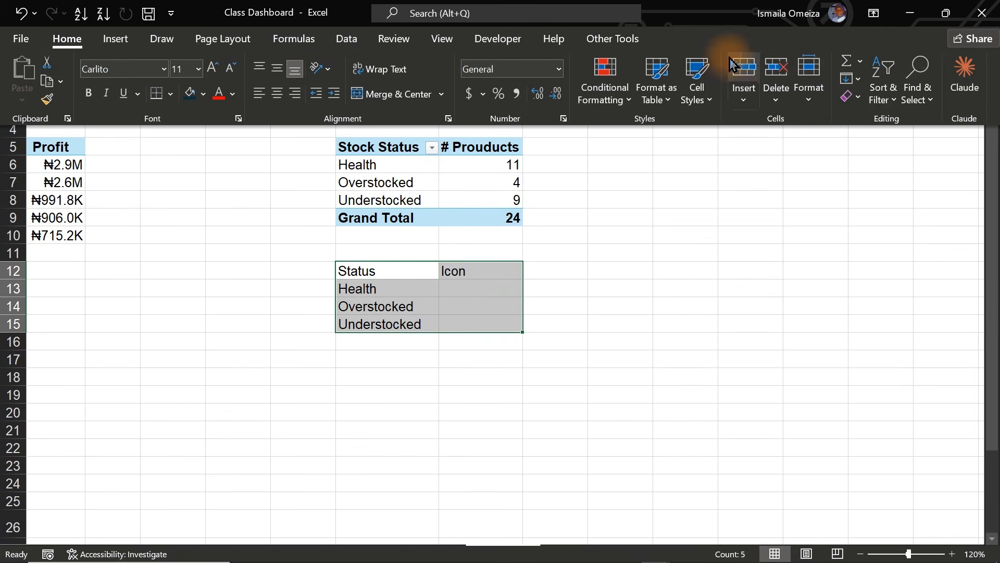
pyautogui.click(974, 68)
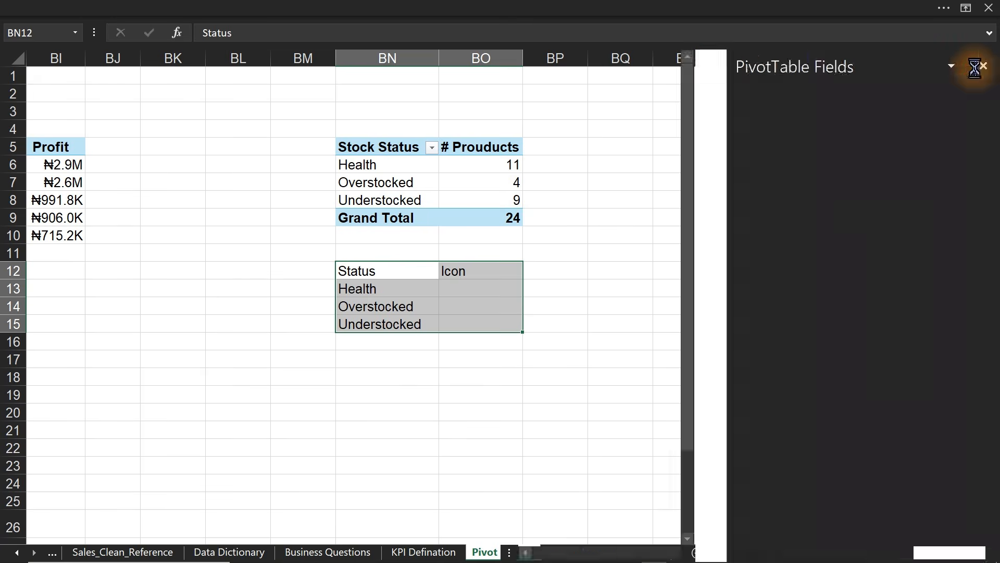
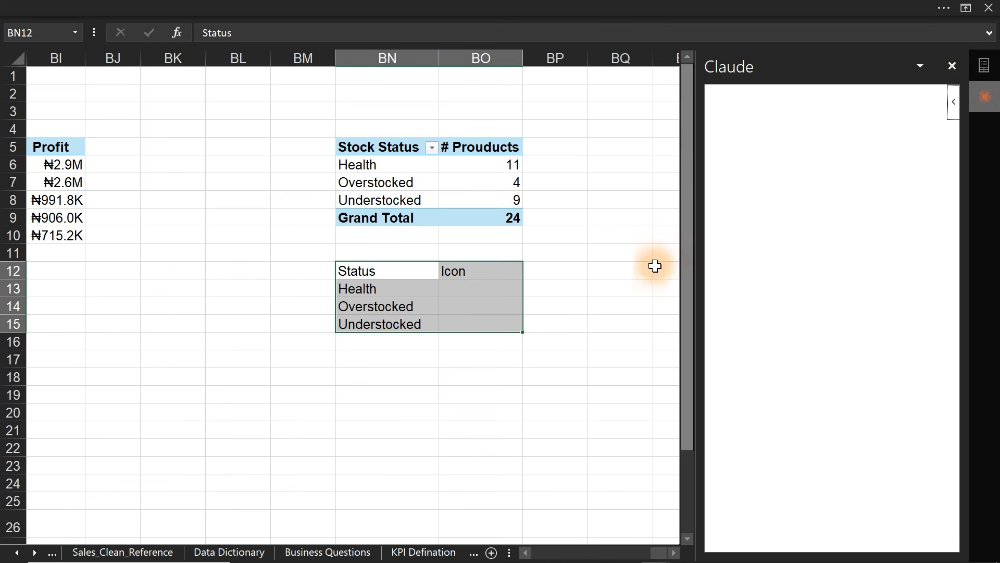
pyautogui.click(260, 7)
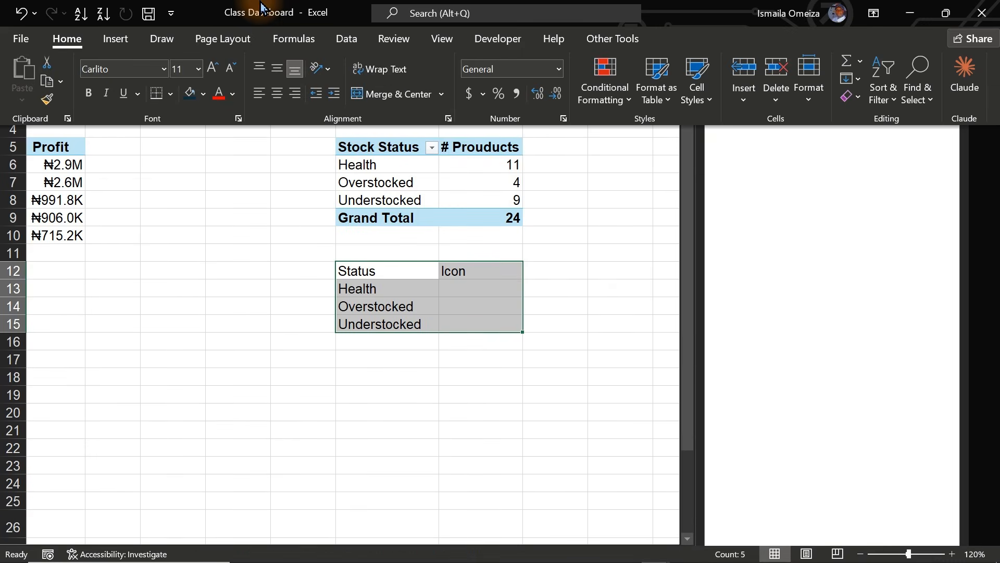
pyautogui.click(116, 39)
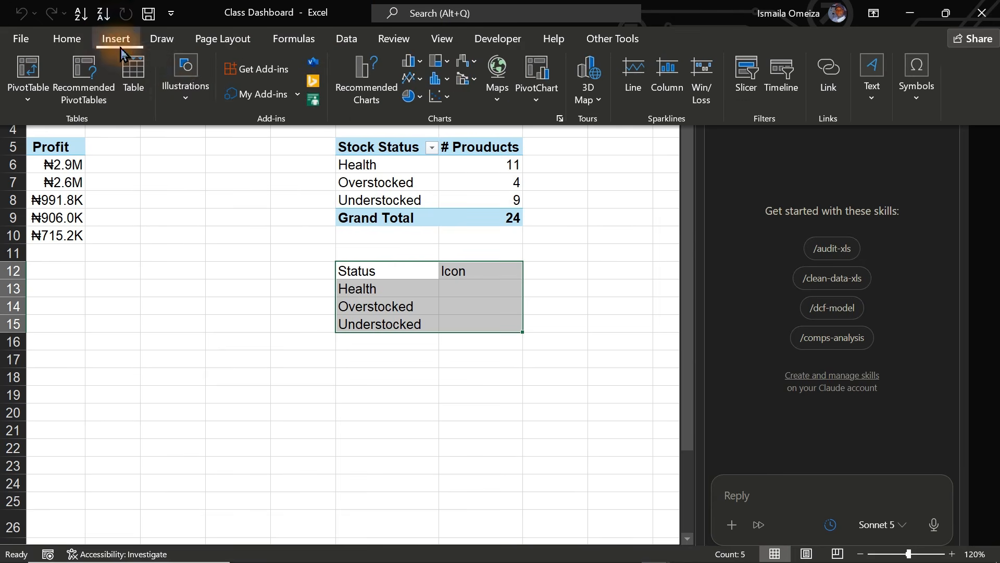
pyautogui.click(186, 99)
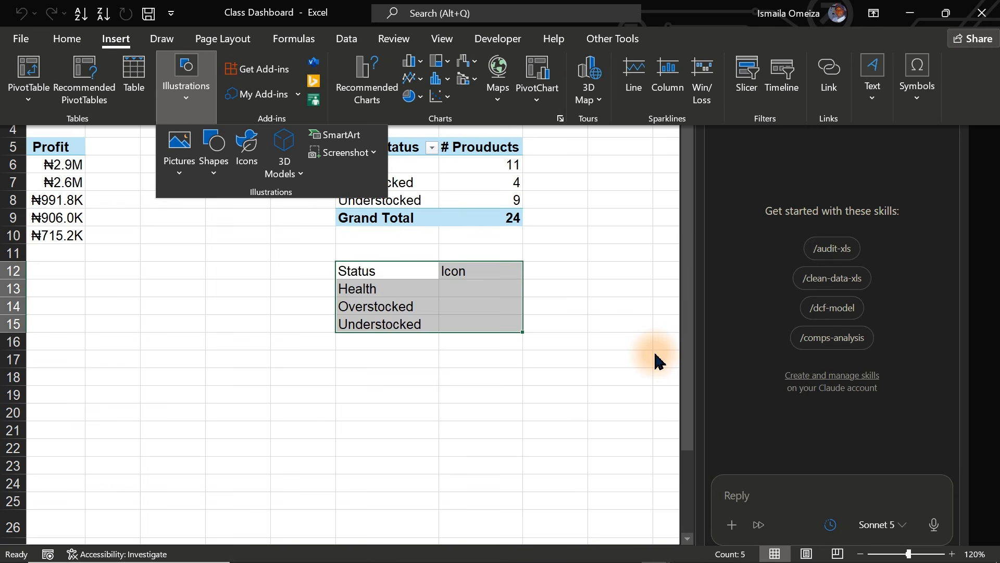
# - Dictate and send Claude a request to create matching dashboard icons for health, overstocked and understocked in the selected range's Icon column
pyautogui.click(775, 487)
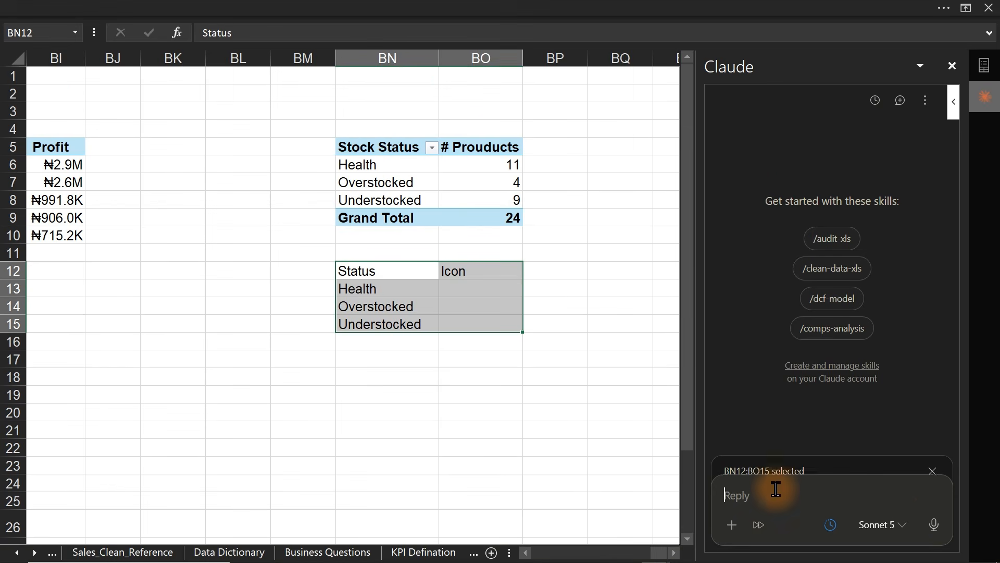
pyautogui.click(933, 525)
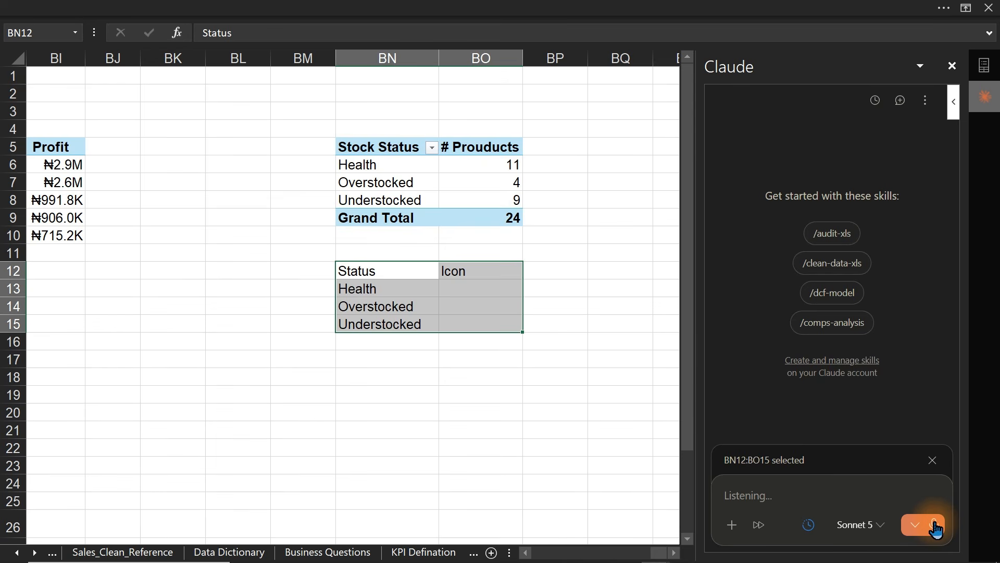
pyautogui.click(935, 525)
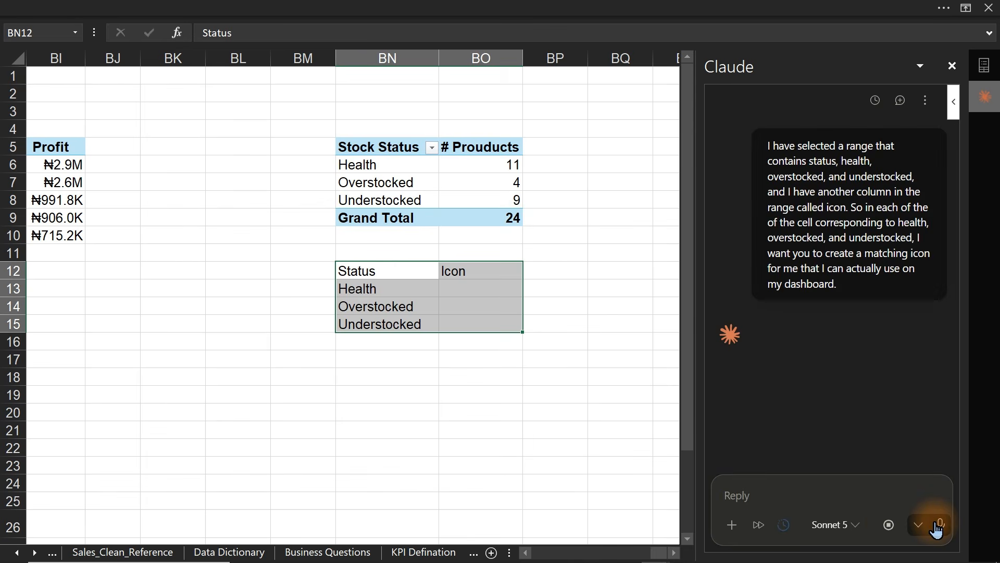
# - Open the emoji picker for cell BP13 and look through its symbols, kaomoji and emoji categories up to the recently used ones
pyautogui.click(552, 290)
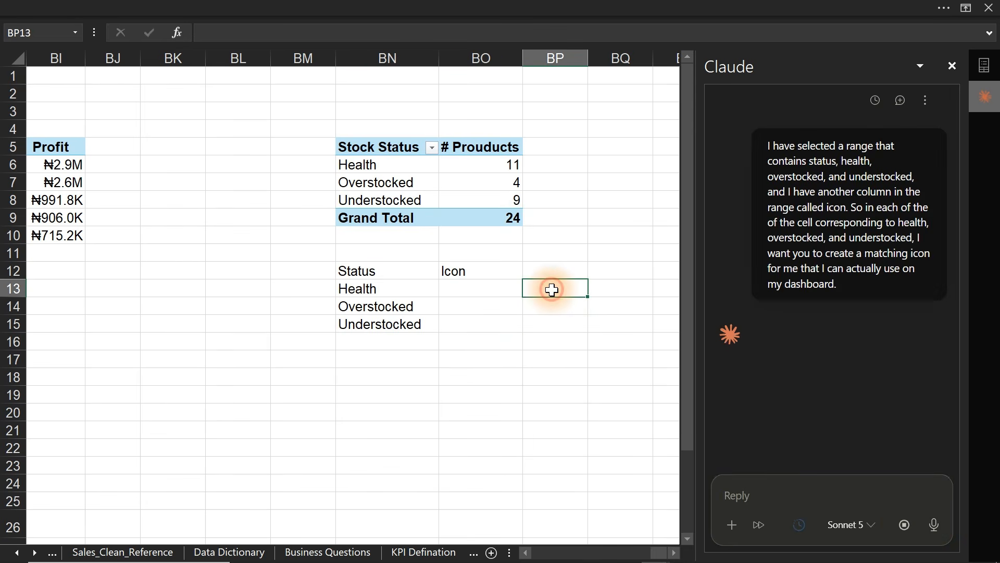
pyautogui.press('super+period')
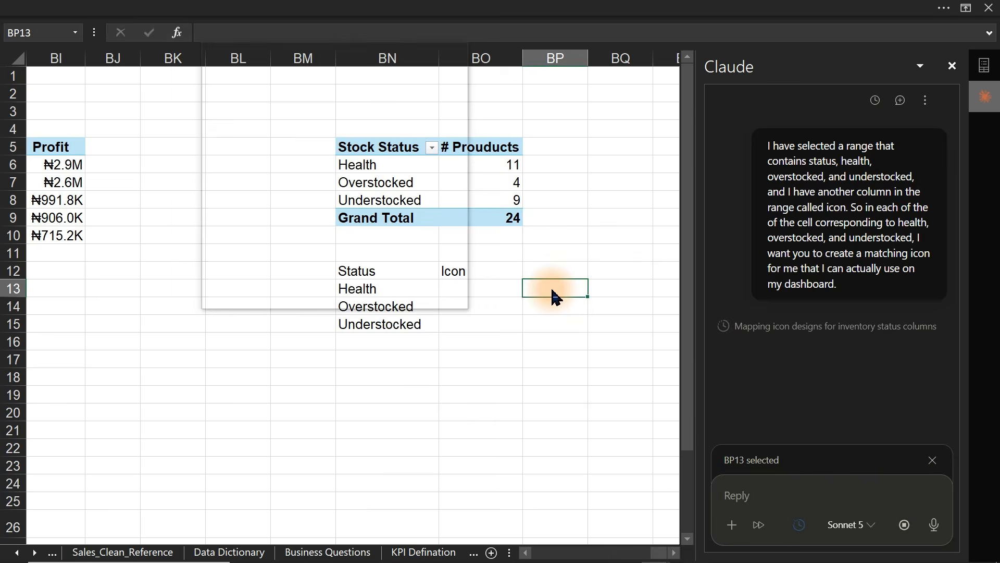
pyautogui.moveTo(342, 61); pyautogui.dragTo(176, 173)
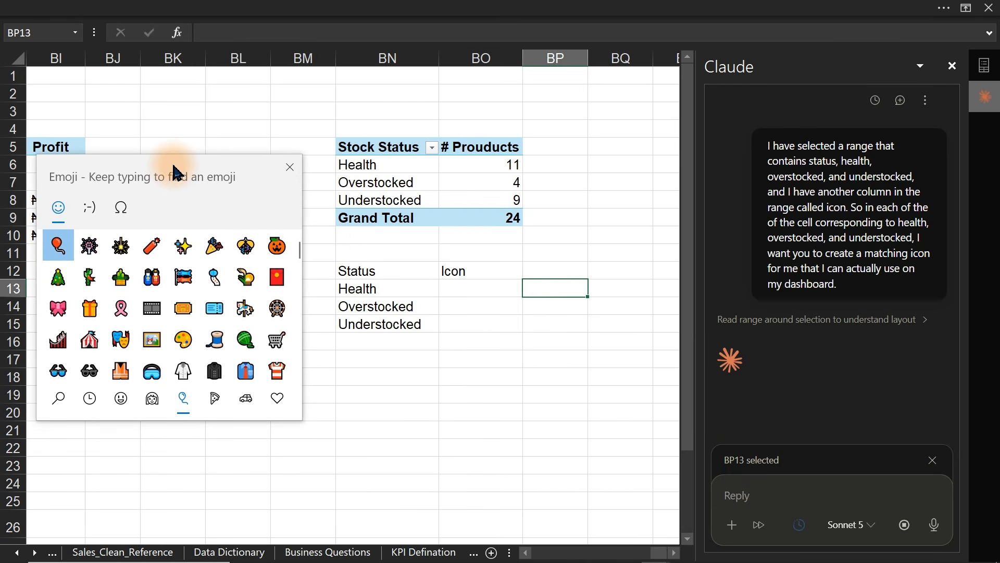
pyautogui.click(125, 215)
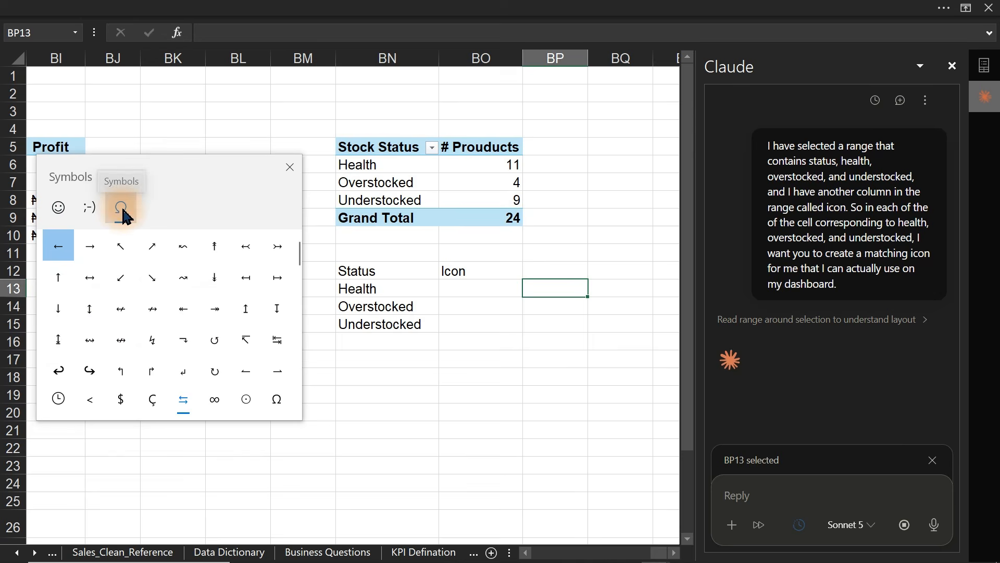
pyautogui.click(90, 209)
pyautogui.click(59, 208)
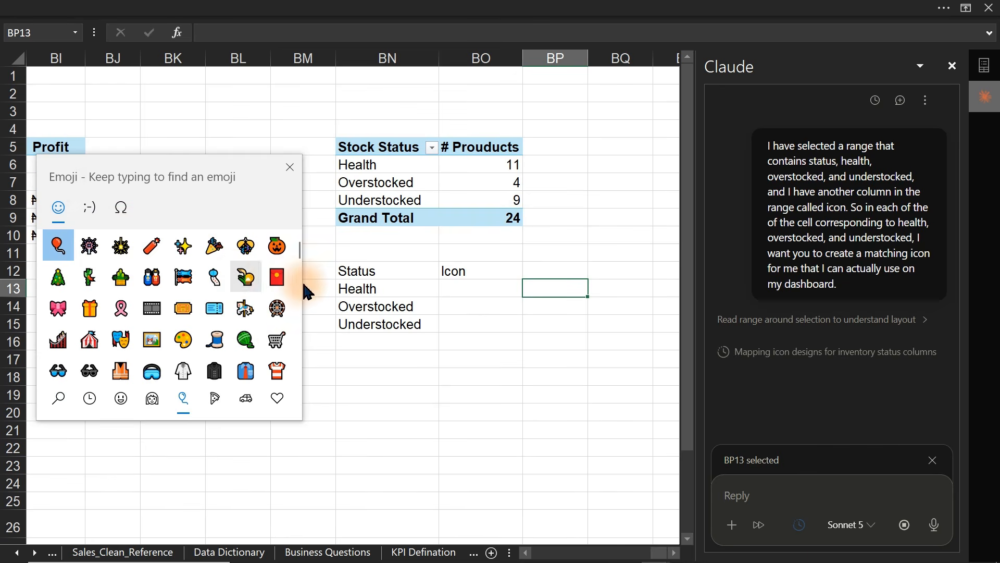
pyautogui.moveTo(303, 257)
pyautogui.mouseDown()
pyautogui.moveTo(299, 376)
pyautogui.moveTo(297, 246)
pyautogui.mouseUp()
pyautogui.click(155, 401)
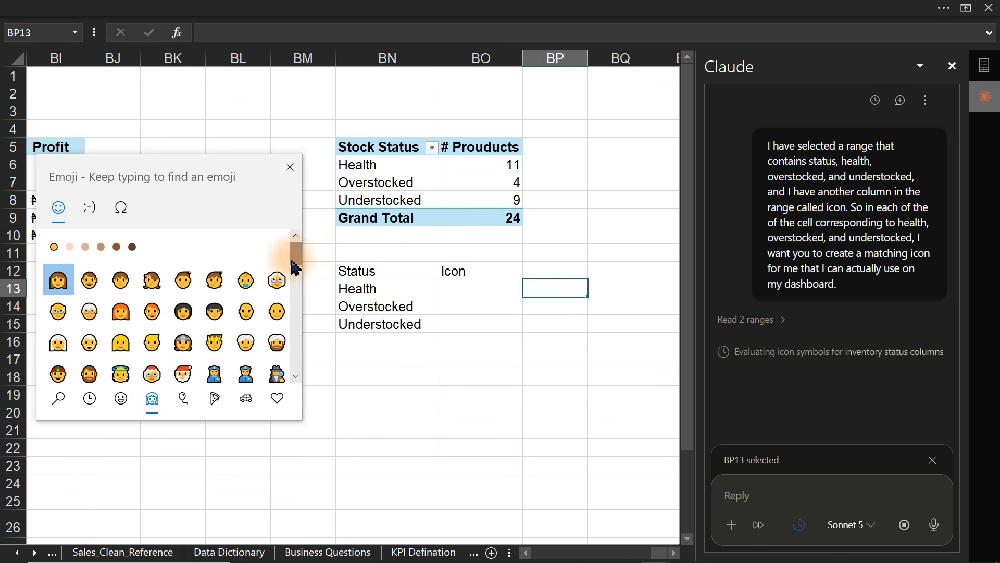
pyautogui.click(185, 399)
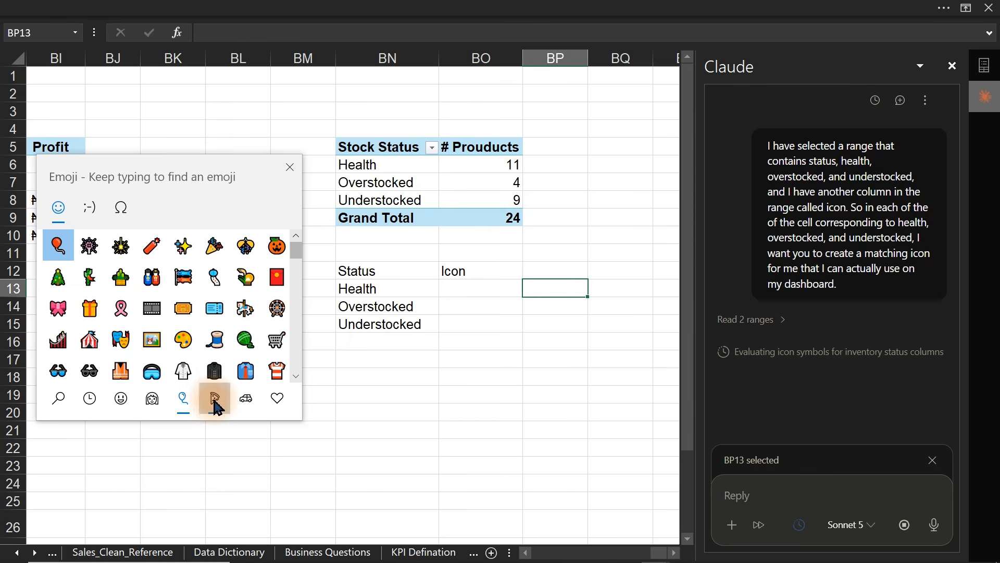
pyautogui.click(215, 399)
pyautogui.click(245, 404)
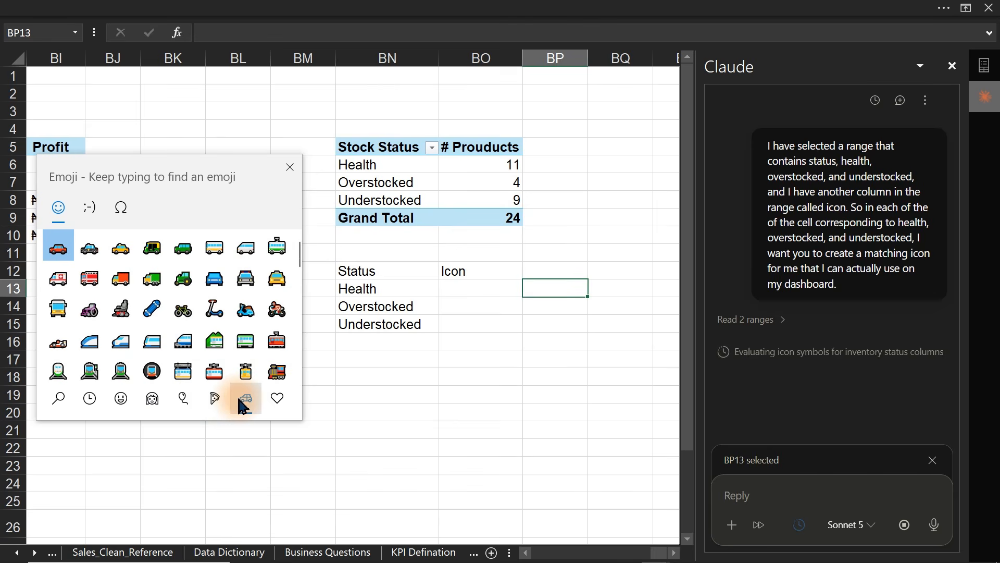
pyautogui.click(89, 398)
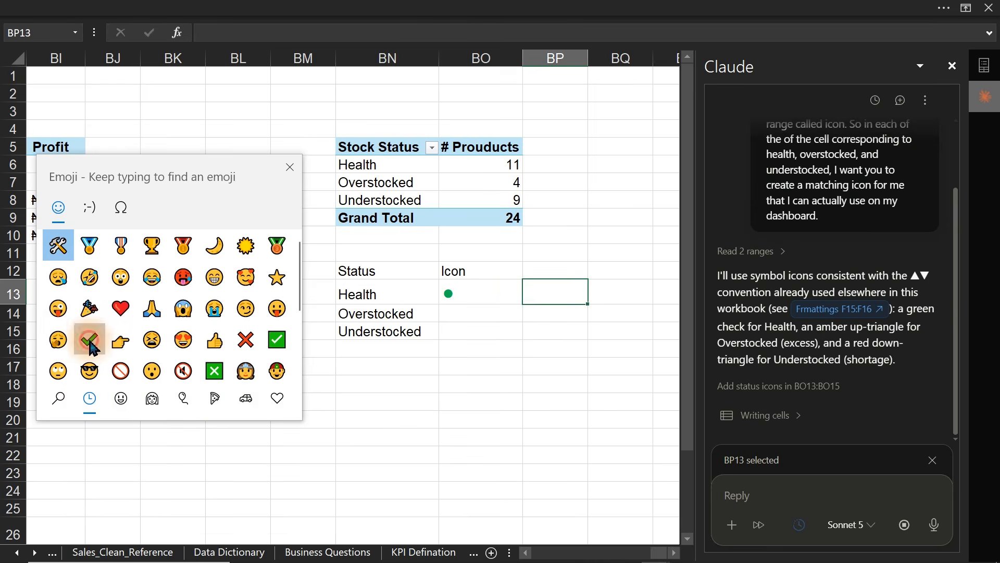
# - Insert the check mark, cross mark, check mark button and solid up-triangle symbols into cell BP13
pyautogui.click(92, 347)
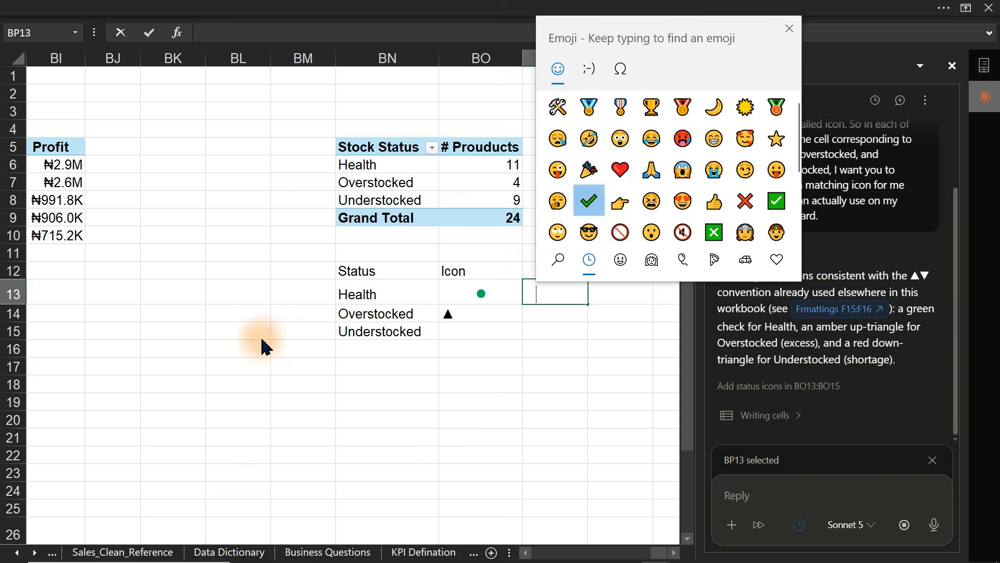
pyautogui.click(746, 204)
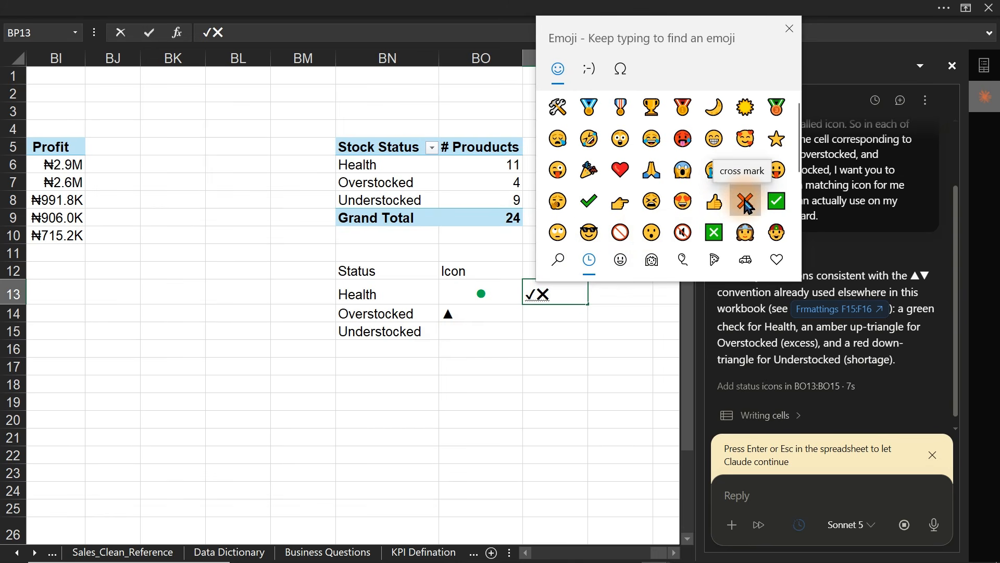
pyautogui.click(777, 202)
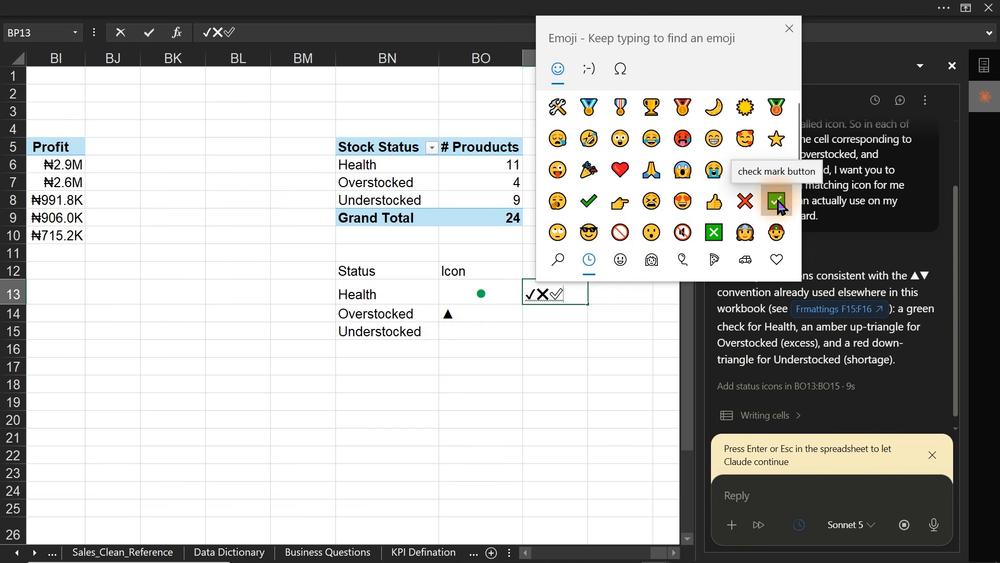
pyautogui.scroll(-5, 779, 207)
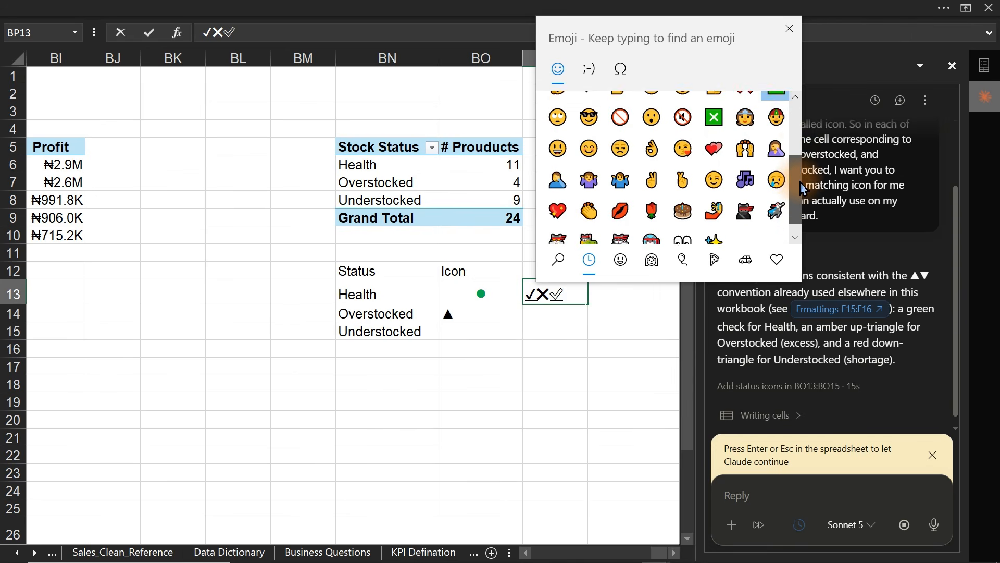
pyautogui.scroll(5, 802, 199)
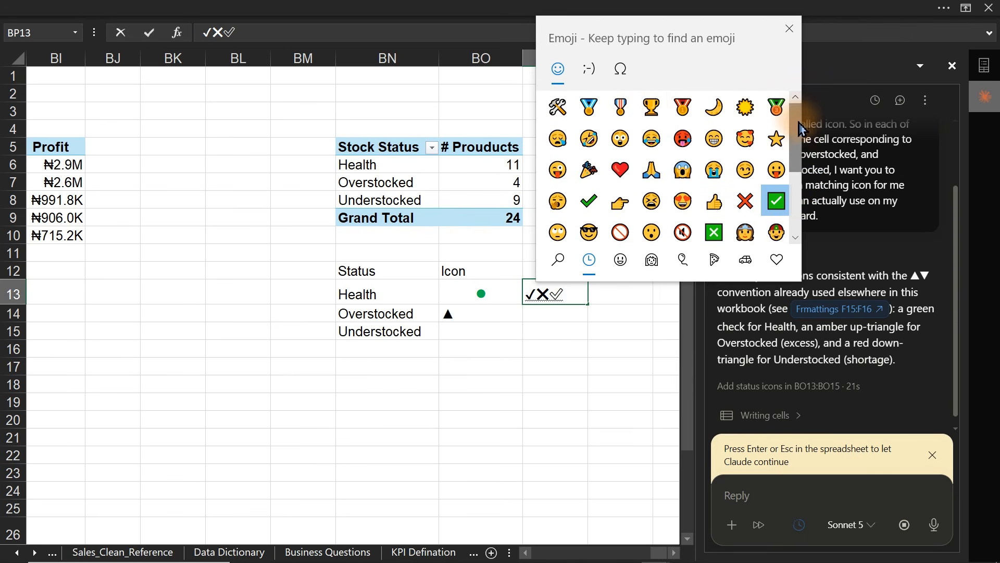
pyautogui.click(621, 78)
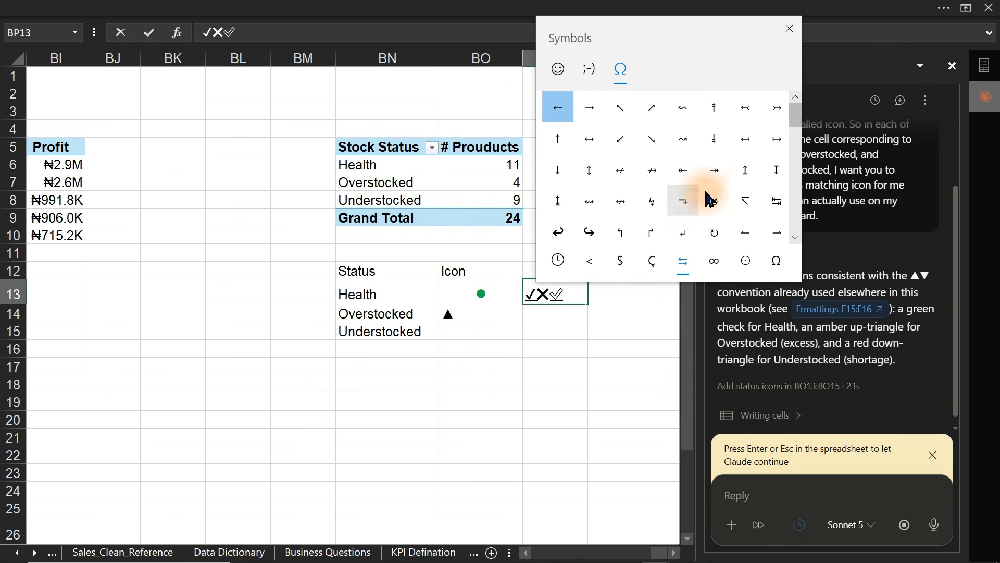
pyautogui.scroll(-10, 795, 130)
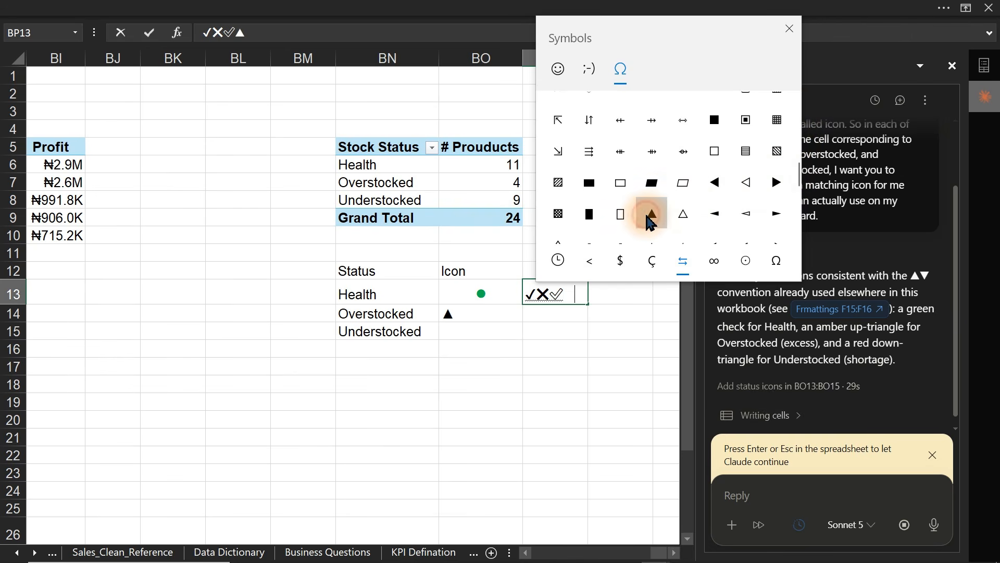
pyautogui.click(650, 213)
pyautogui.click(556, 359)
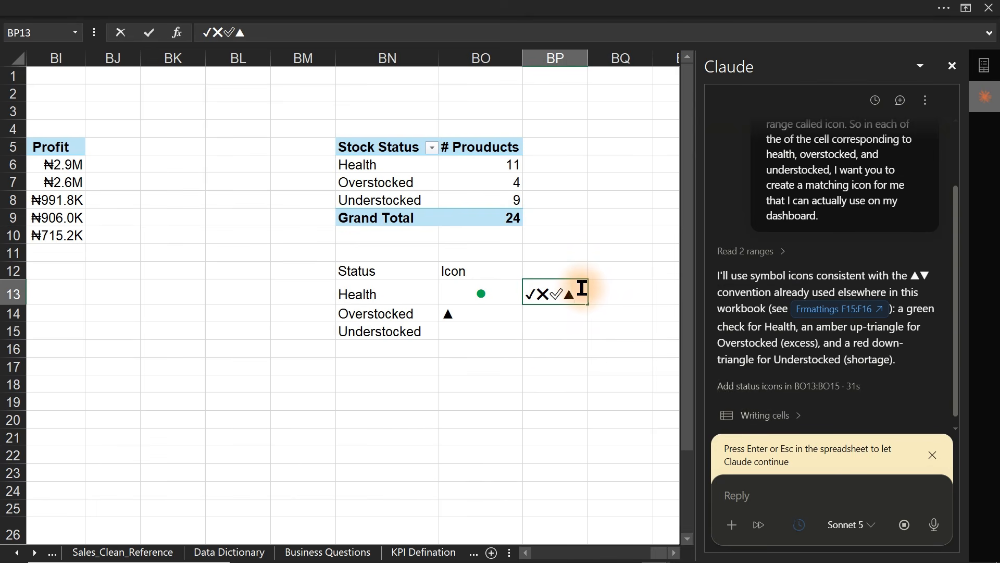
# - Leave only the check mark in BP13 and transfer the other three symbols to BP14
pyautogui.moveTo(554, 288); pyautogui.dragTo(538, 293)
pyautogui.hotkey('ctrl', 'c')
pyautogui.press('BackSpace')
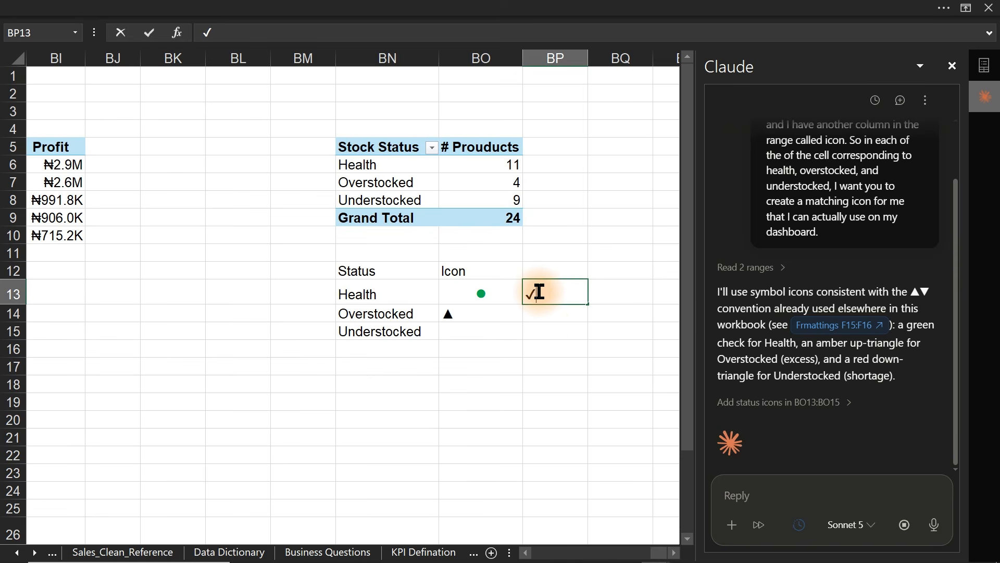
pyautogui.click(546, 323)
pyautogui.click(546, 318)
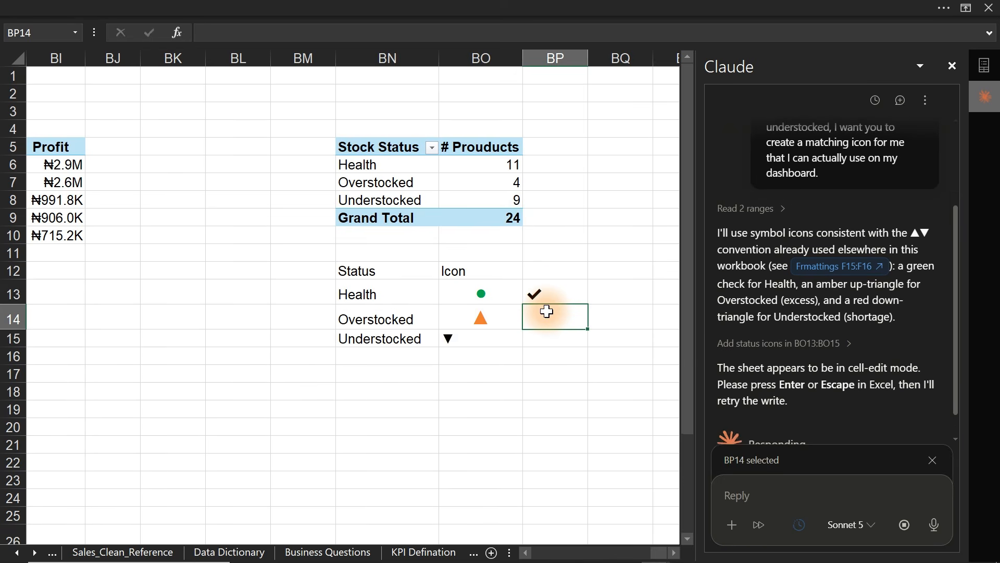
pyautogui.hotkey('ctrl', 'v')
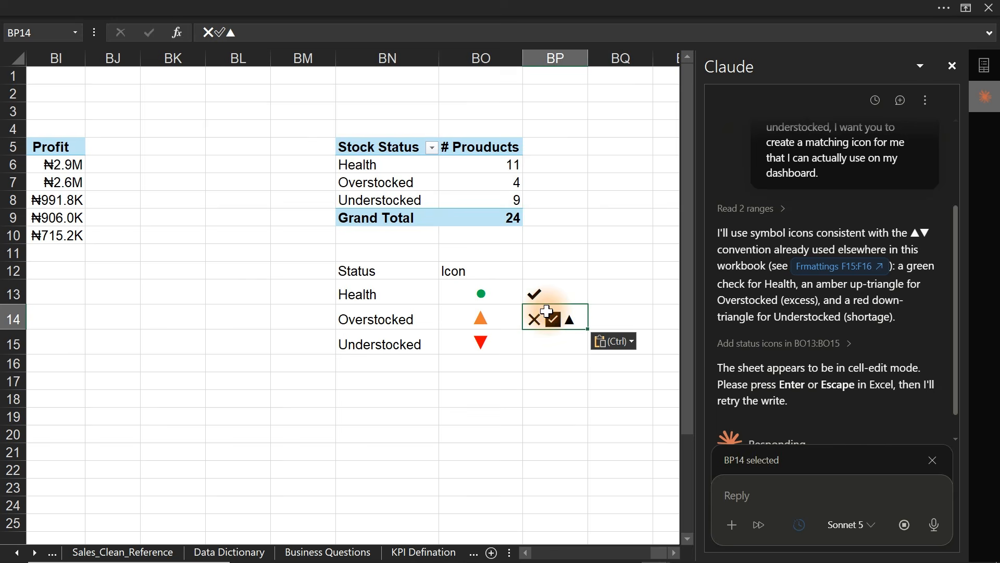
# - Remove the cross, check mark button and triangle symbols from BP14 and enter a ✕ in BP15
pyautogui.doubleClick(577, 320)
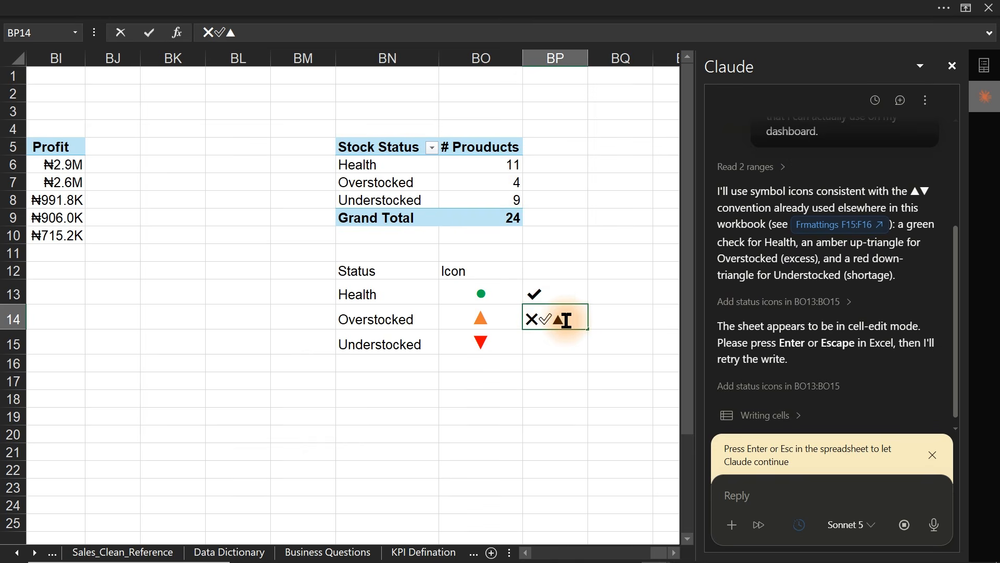
pyautogui.moveTo(564, 320); pyautogui.dragTo(548, 320)
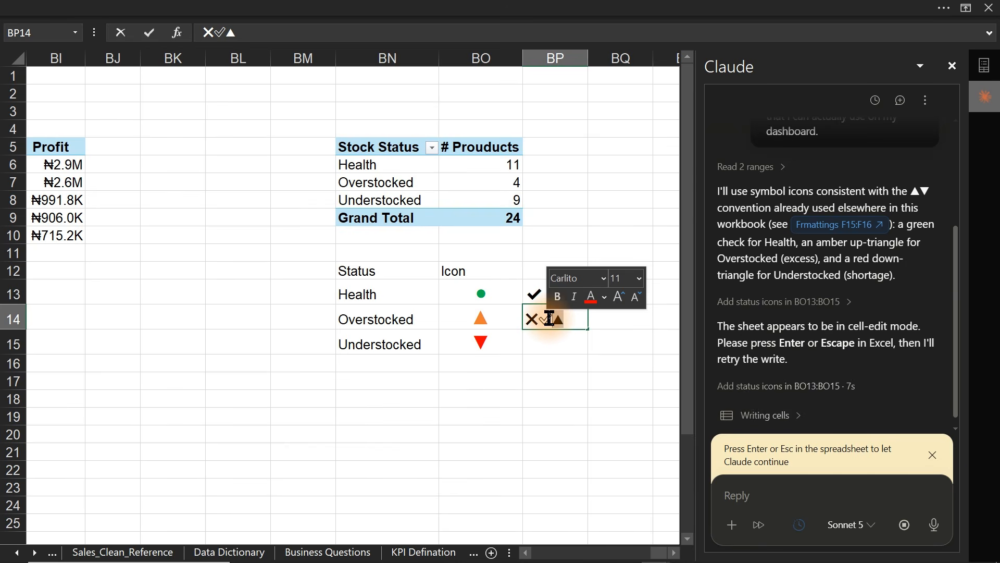
pyautogui.click(550, 319)
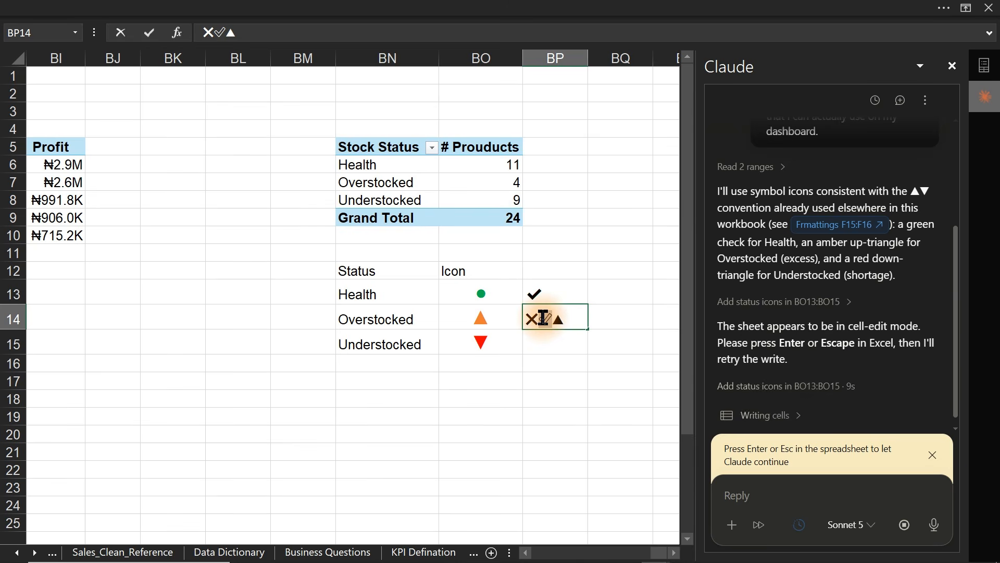
pyautogui.moveTo(541, 318); pyautogui.dragTo(569, 316)
pyautogui.click(569, 316)
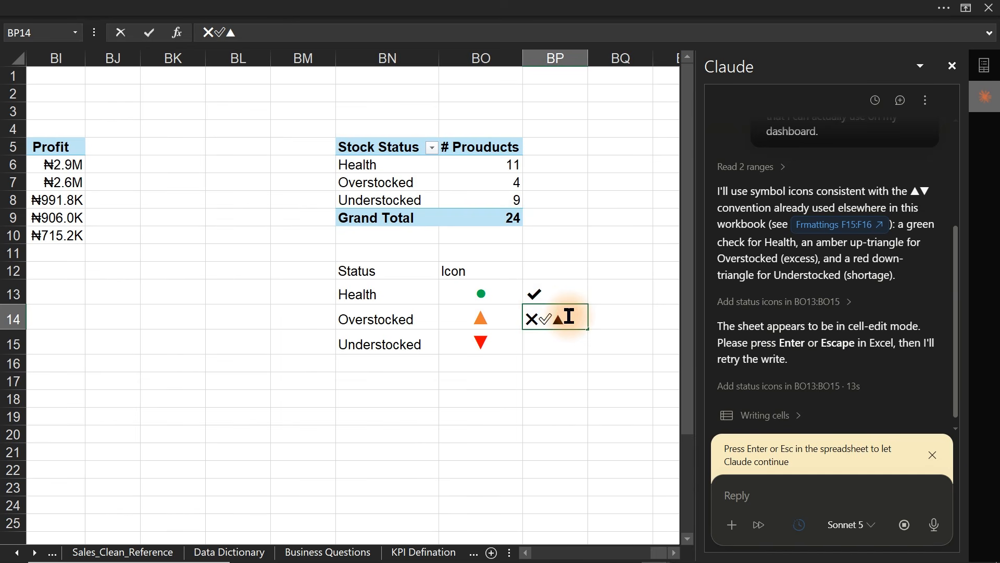
pyautogui.click(533, 317)
pyautogui.press('BackSpace')
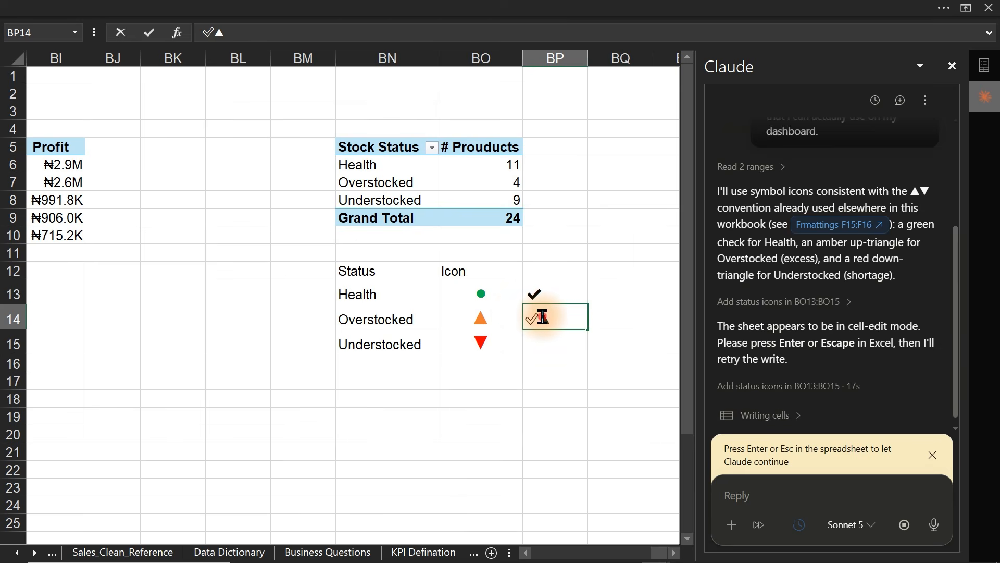
pyautogui.doubleClick(542, 317)
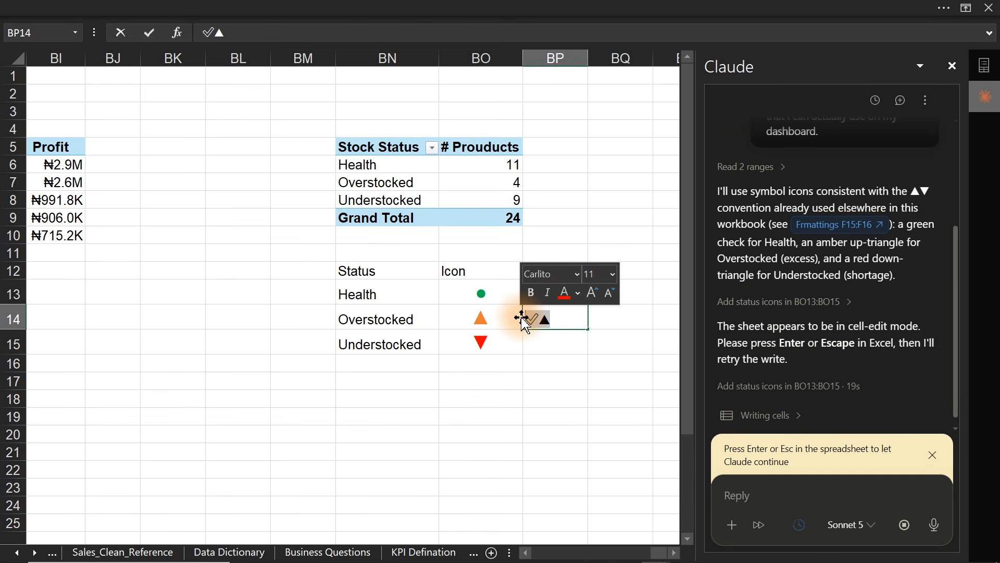
pyautogui.press('BackSpace')
pyautogui.click(532, 336)
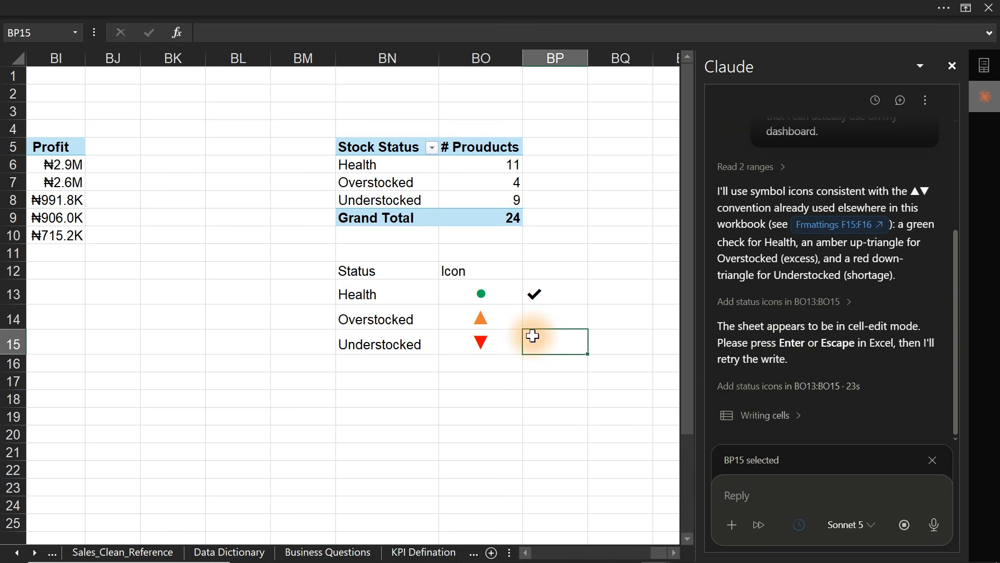
pyautogui.write('✕')
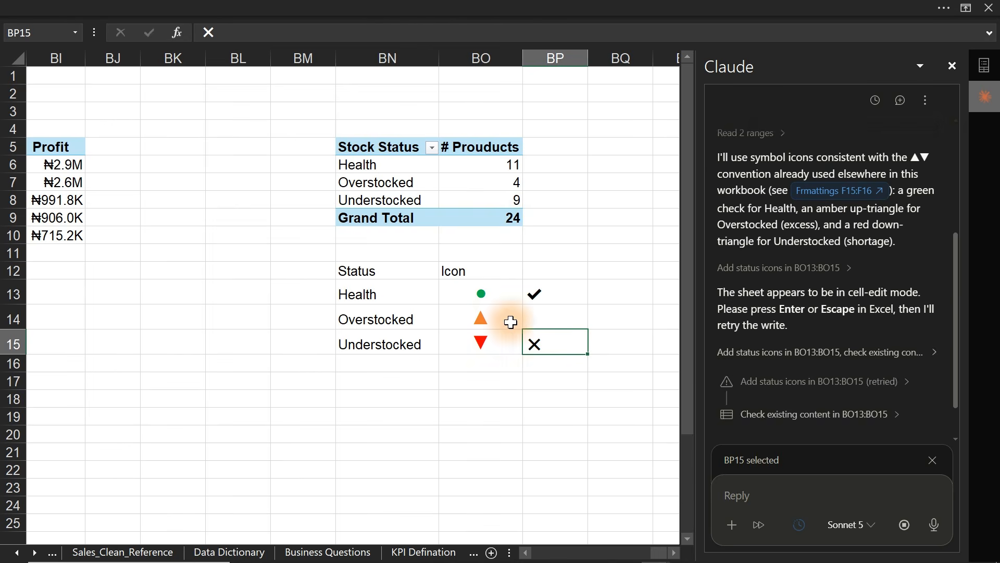
# - Insert the cross mark button emoji into BP14 from the emoji picker and close the Claude assistant
pyautogui.click(555, 317)
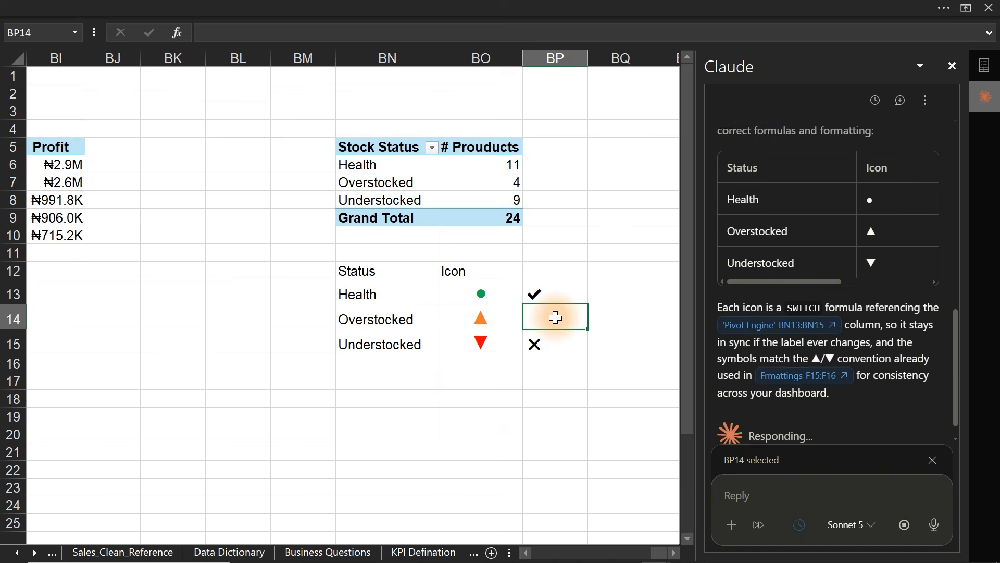
pyautogui.press('super+period')
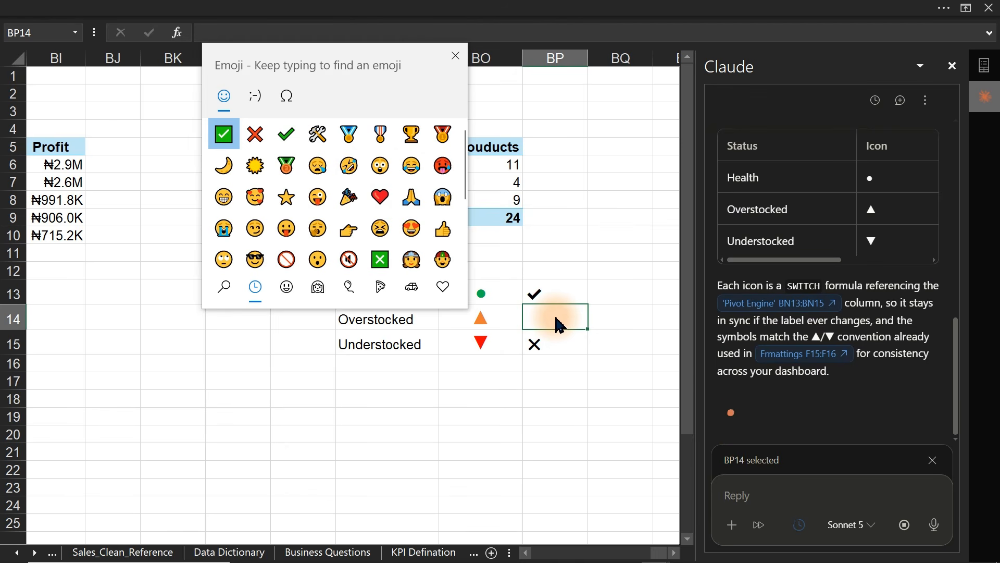
pyautogui.click(380, 260)
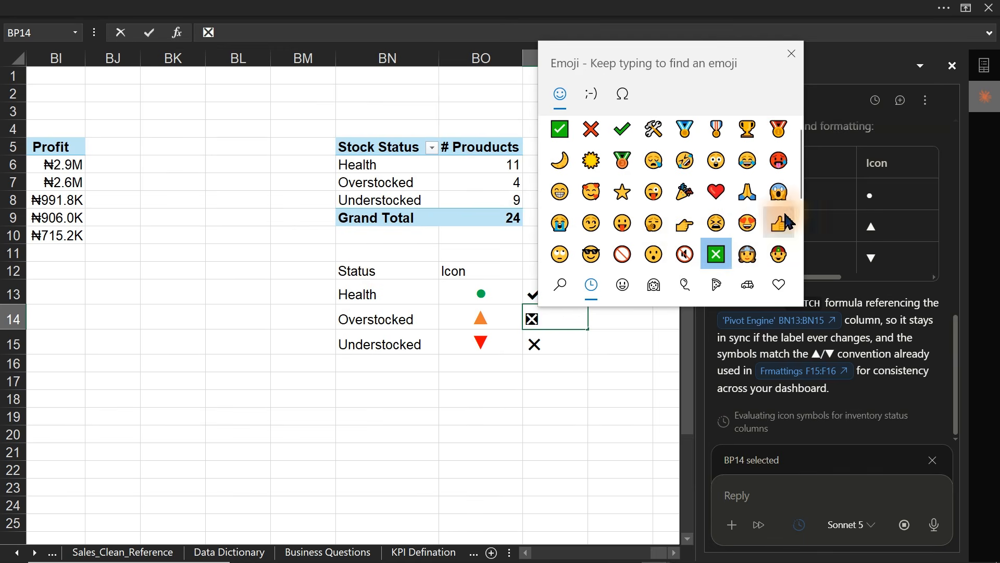
pyautogui.click(791, 53)
pyautogui.press('Return')
pyautogui.click(557, 395)
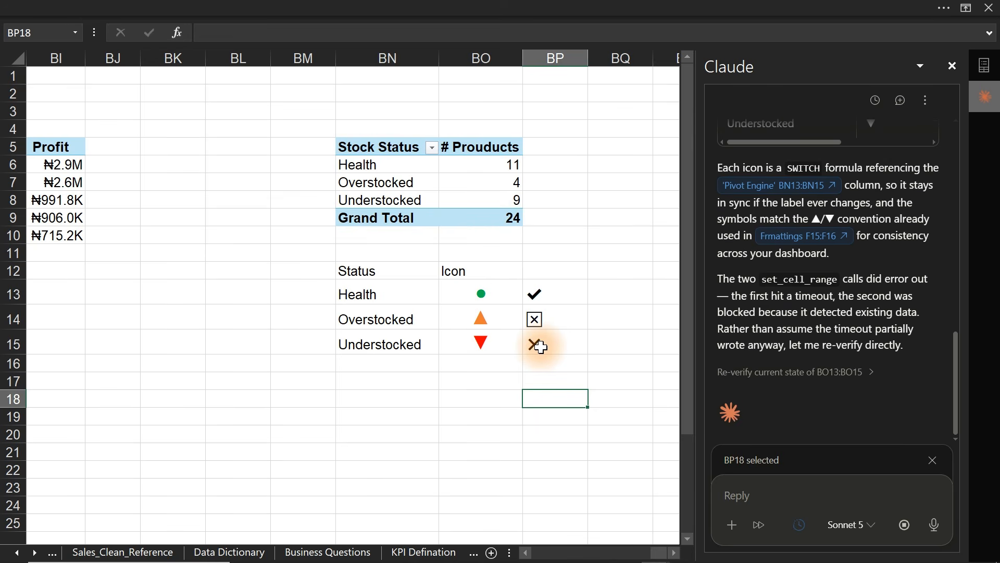
pyautogui.click(952, 66)
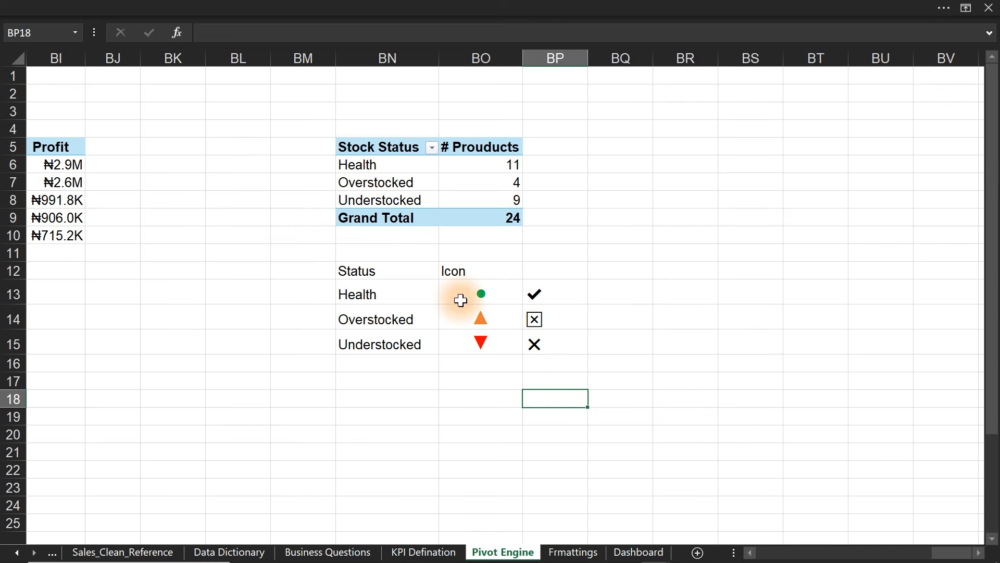
# - On the Dashboard sheet, duplicate the blank white inventory panel and shrink the copy into a small card over it
pyautogui.click(636, 554)
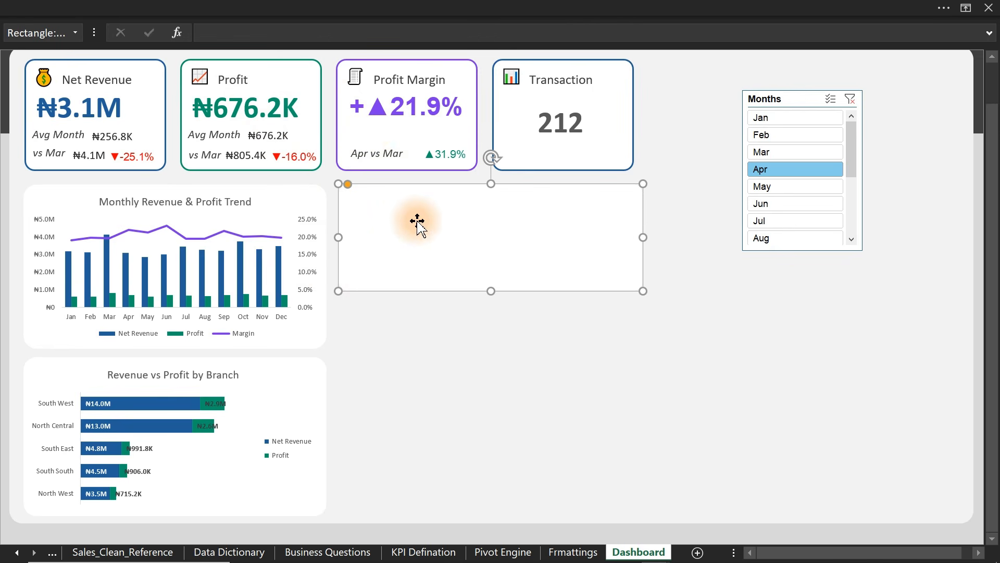
pyautogui.hotkey('ctrl', 'd')
pyautogui.moveTo(419, 222); pyautogui.dragTo(462, 288)
pyautogui.moveTo(694, 370); pyautogui.dragTo(524, 326)
pyautogui.moveTo(433, 282); pyautogui.dragTo(419, 257)
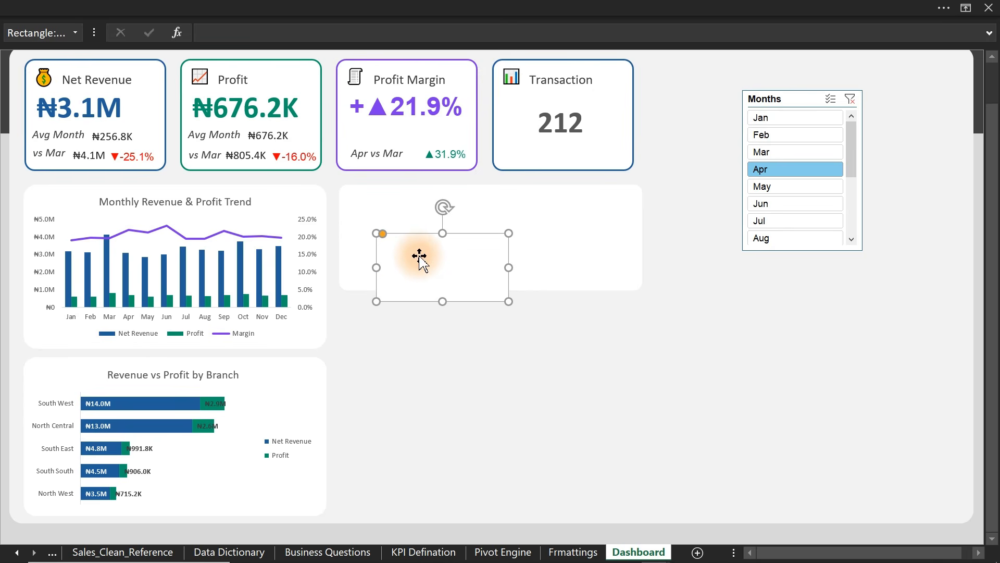
# - Fill the small card with standard red at 80% transparency
pyautogui.hotkey('ctrl', '1')
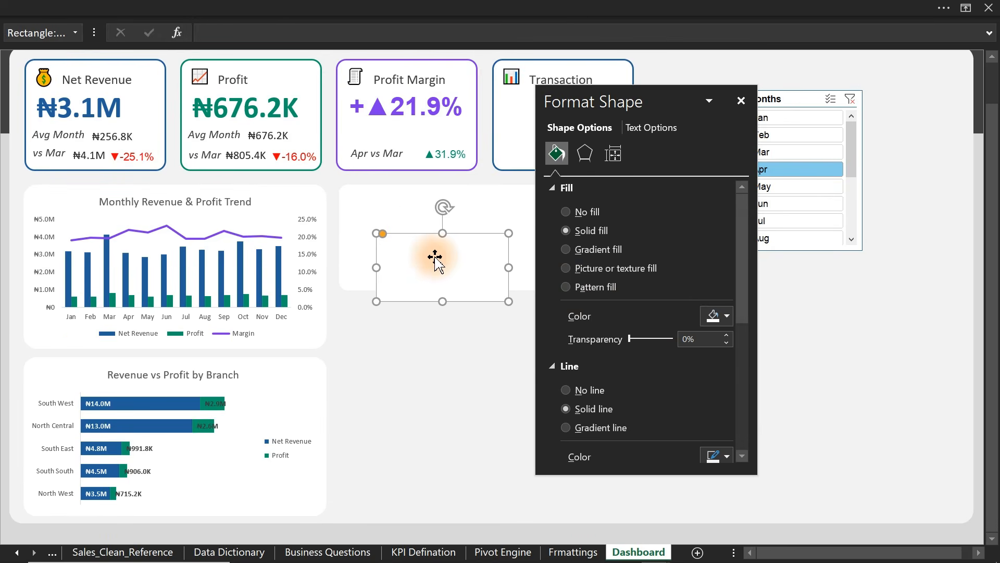
pyautogui.click(727, 317)
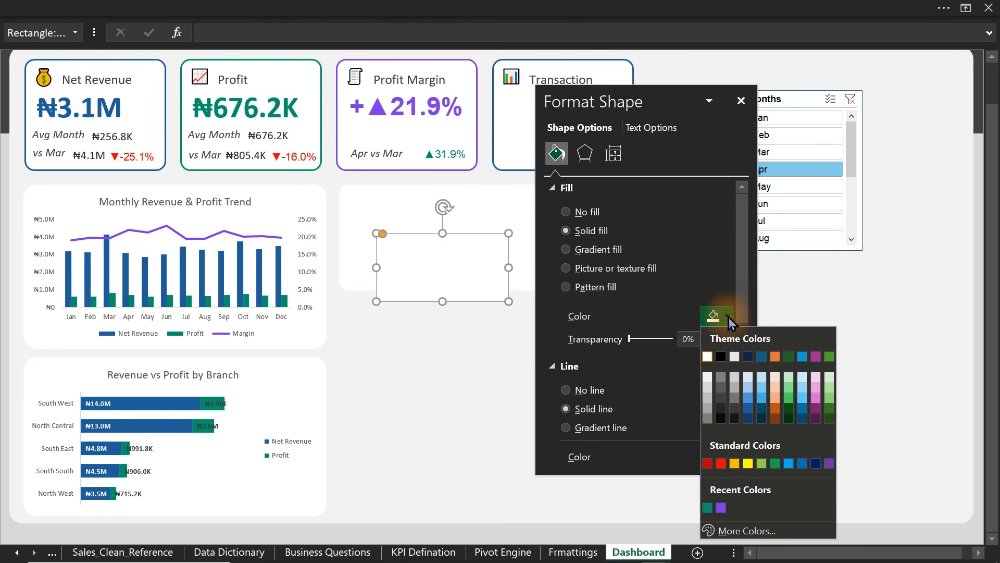
pyautogui.click(779, 392)
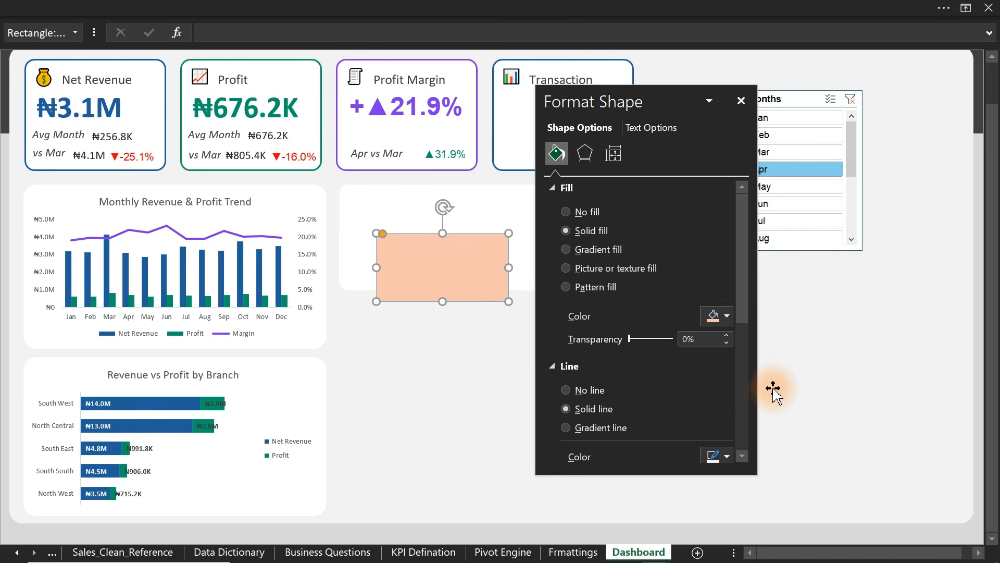
pyautogui.click(727, 317)
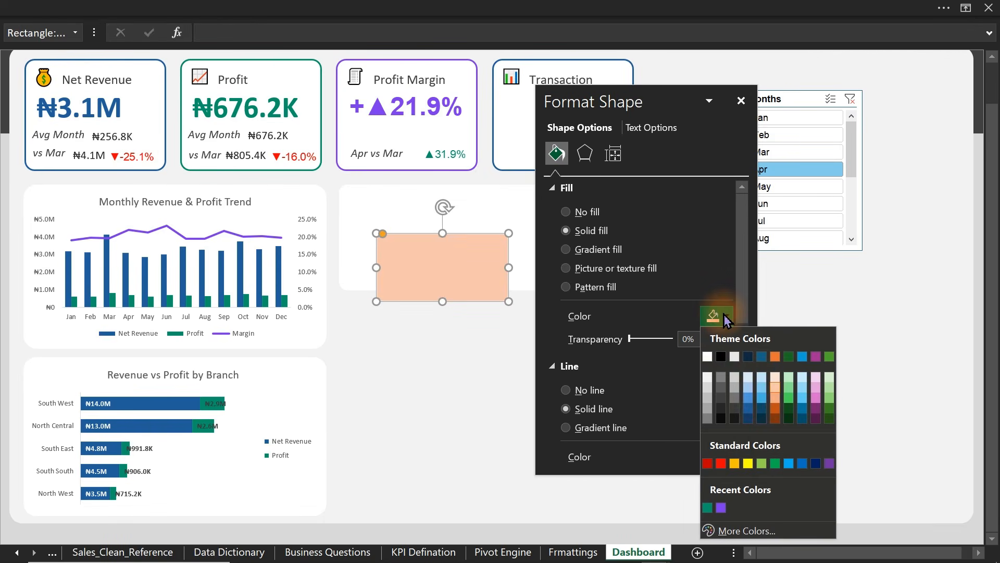
pyautogui.click(721, 463)
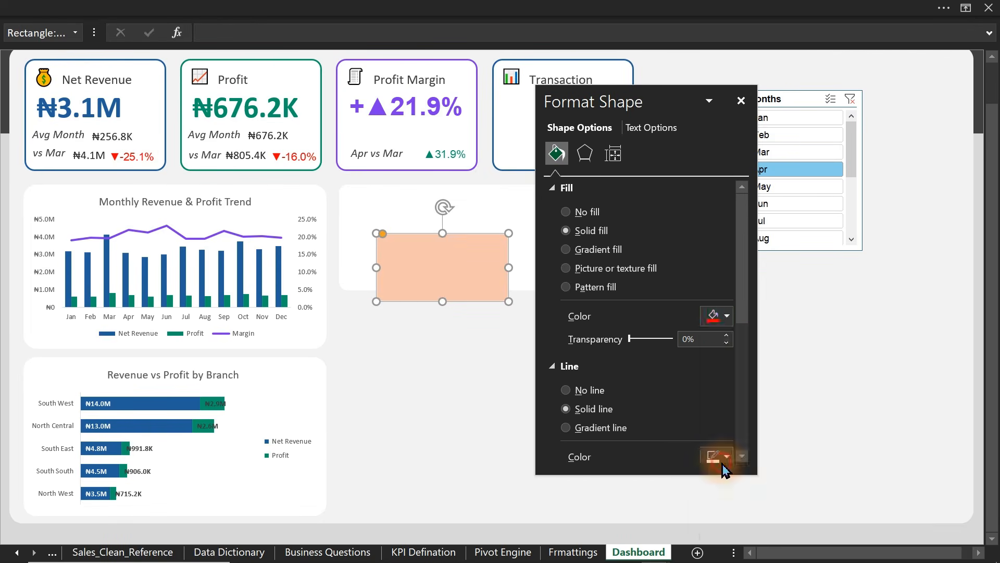
pyautogui.moveTo(632, 340); pyautogui.dragTo(667, 352)
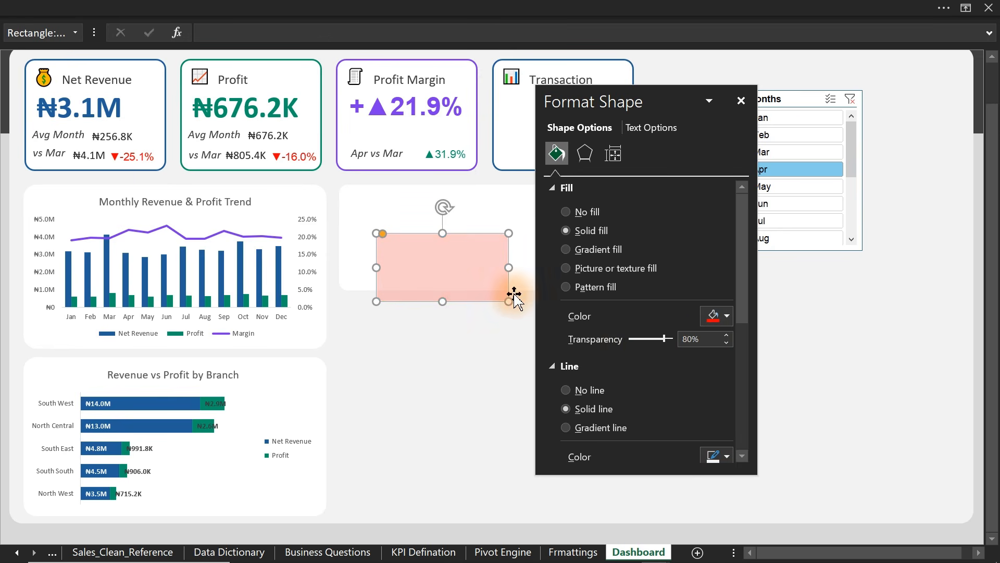
# - Resize the red card to about 1.6 by 0.9 inches near the panel's left side and slightly round its corners further
pyautogui.moveTo(509, 301); pyautogui.dragTo(415, 259)
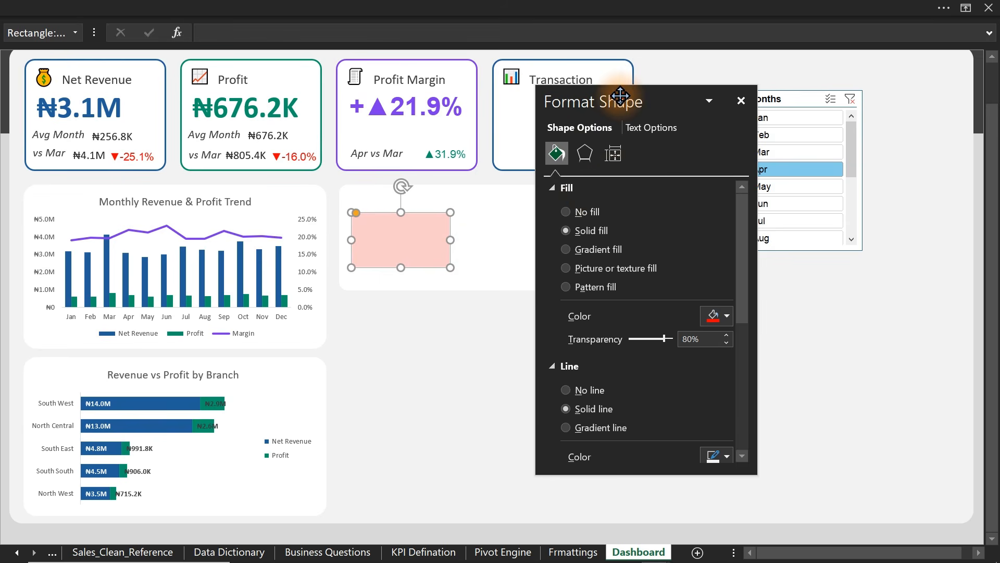
pyautogui.moveTo(620, 99); pyautogui.dragTo(774, 134)
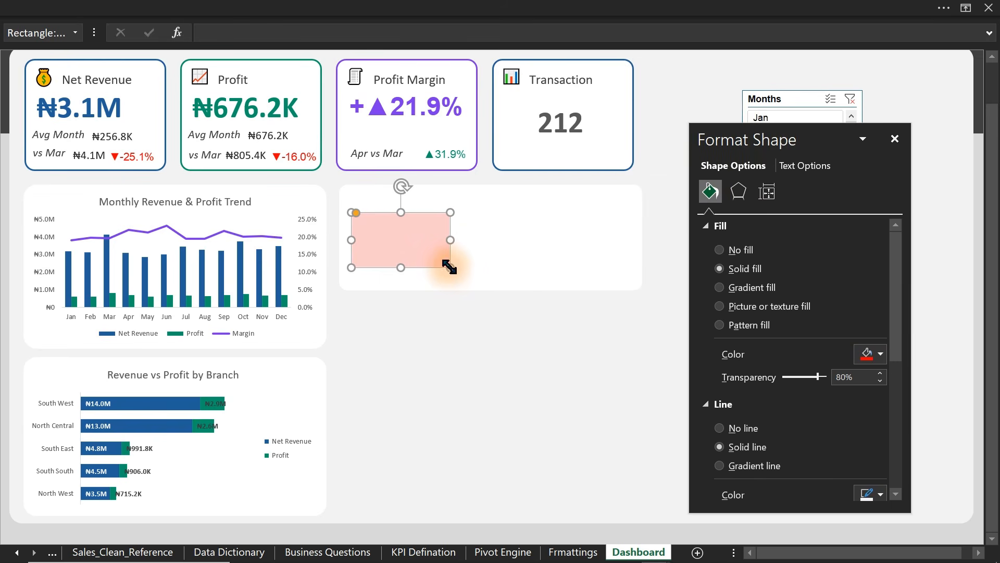
pyautogui.moveTo(449, 269); pyautogui.dragTo(441, 266)
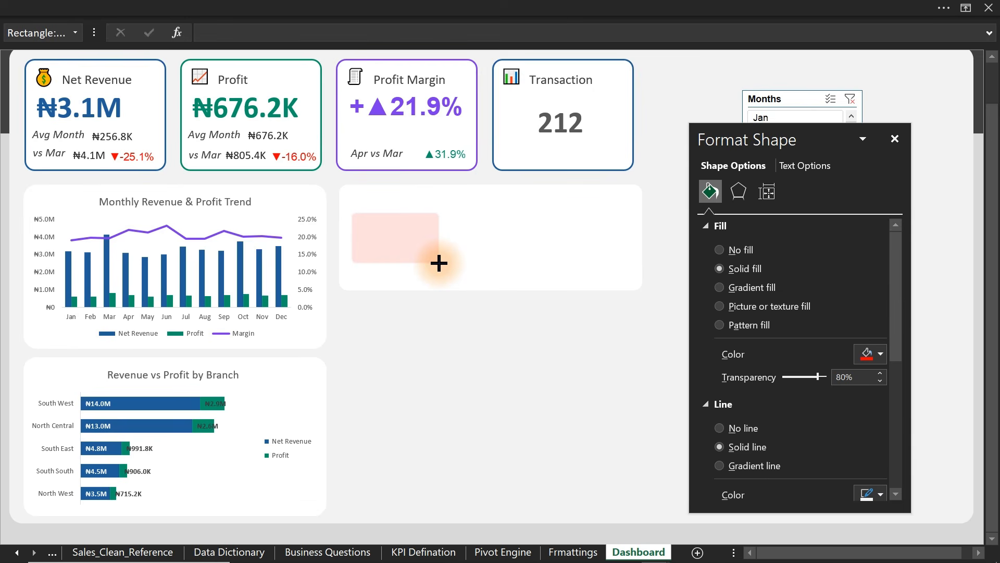
pyautogui.moveTo(445, 264); pyautogui.dragTo(447, 266)
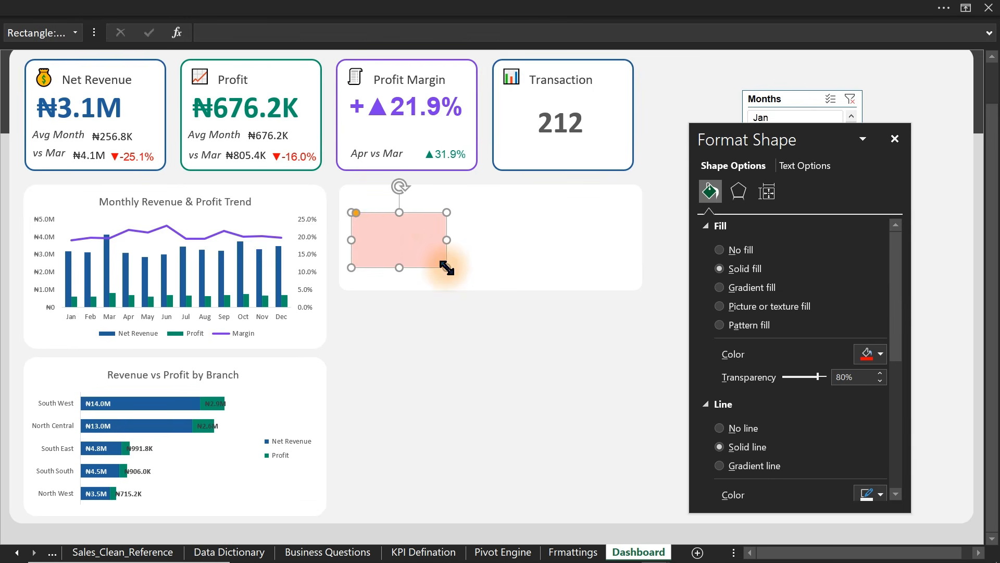
pyautogui.moveTo(355, 213); pyautogui.dragTo(507, 235)
pyautogui.hotkey('ctrl', 'd')
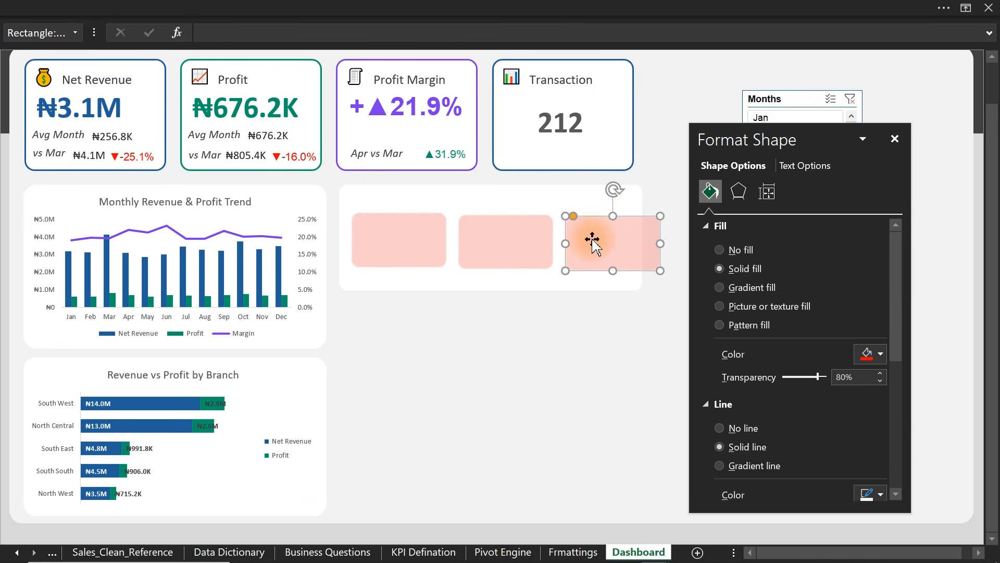
pyautogui.moveTo(589, 239); pyautogui.dragTo(573, 241)
pyautogui.press('Delete')
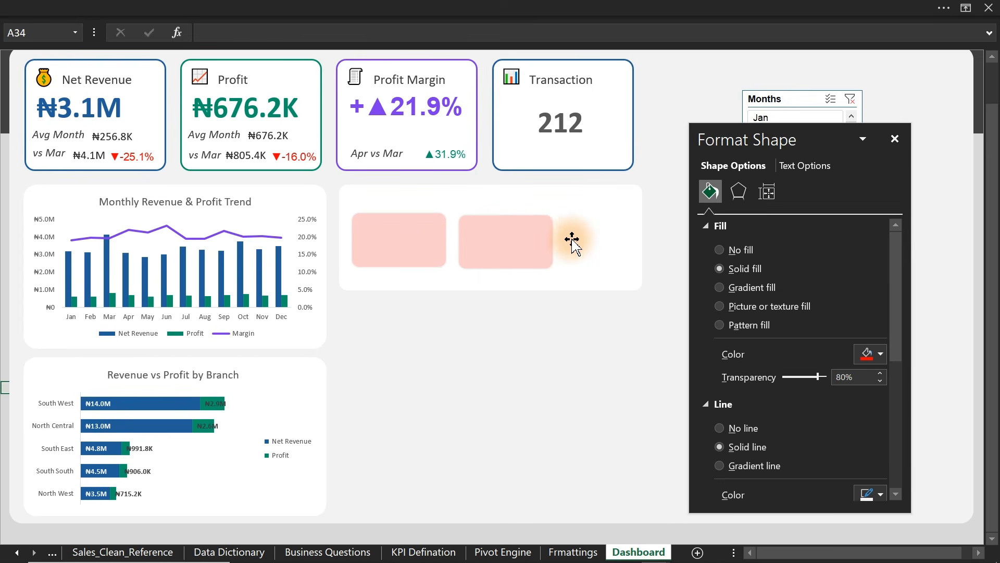
pyautogui.click(537, 240)
pyautogui.press('Delete')
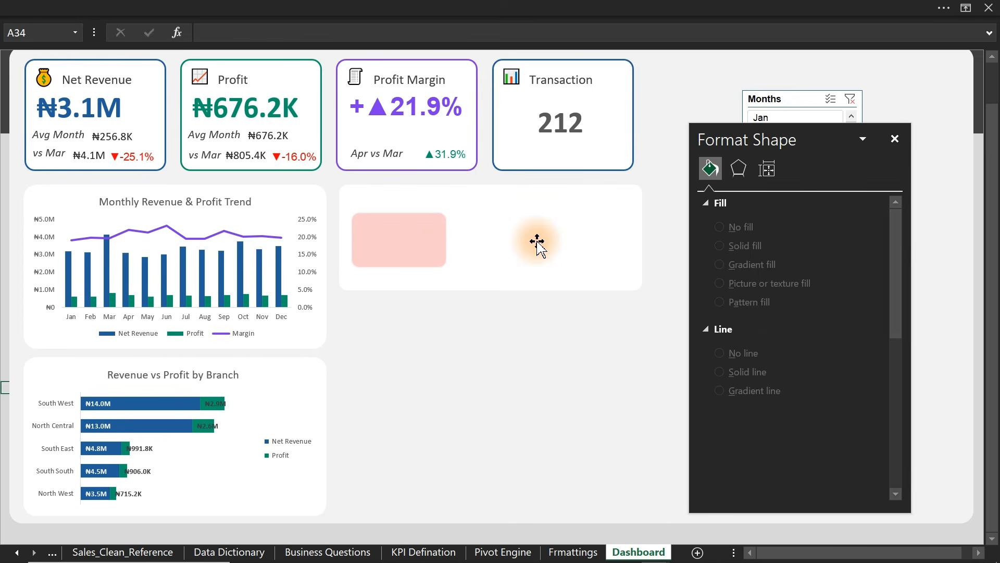
# - Narrow the red card slightly and give it a dark red outline with 65% transparency
pyautogui.click(446, 250)
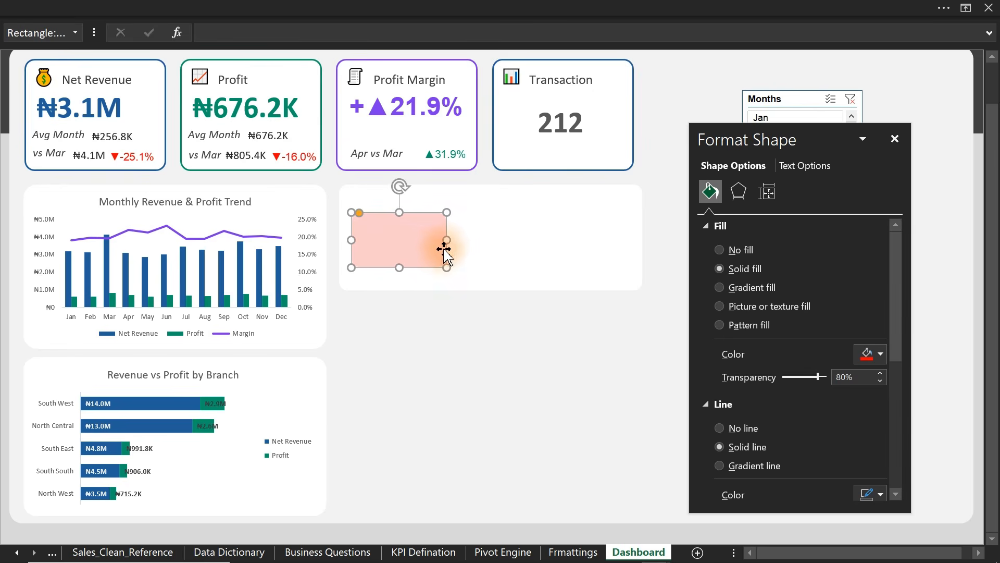
pyautogui.moveTo(448, 241); pyautogui.dragTo(445, 243)
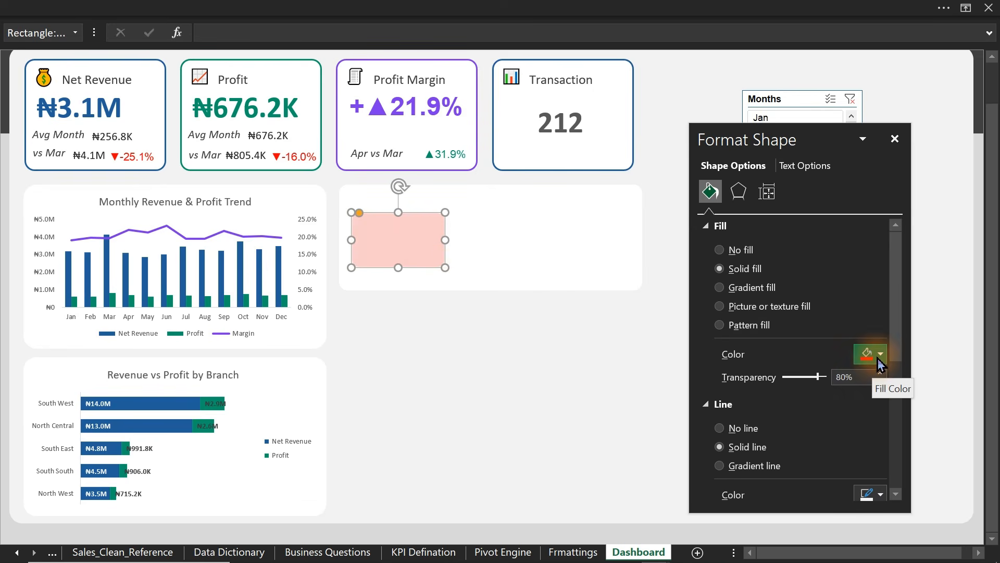
pyautogui.moveTo(895, 335)
pyautogui.mouseDown()
pyautogui.moveTo(895, 391)
pyautogui.moveTo(886, 390)
pyautogui.mouseUp()
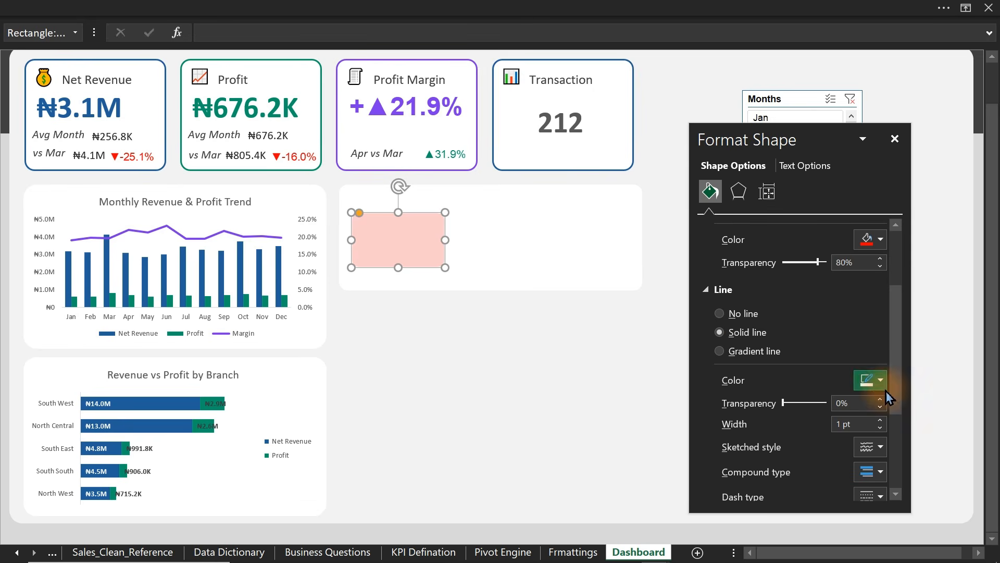
pyautogui.click(879, 382)
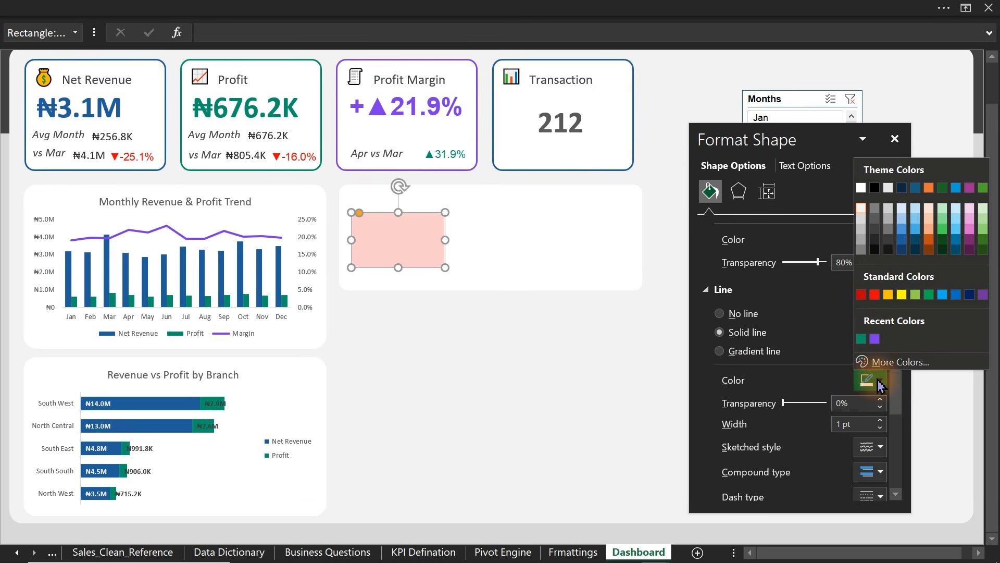
pyautogui.click(862, 294)
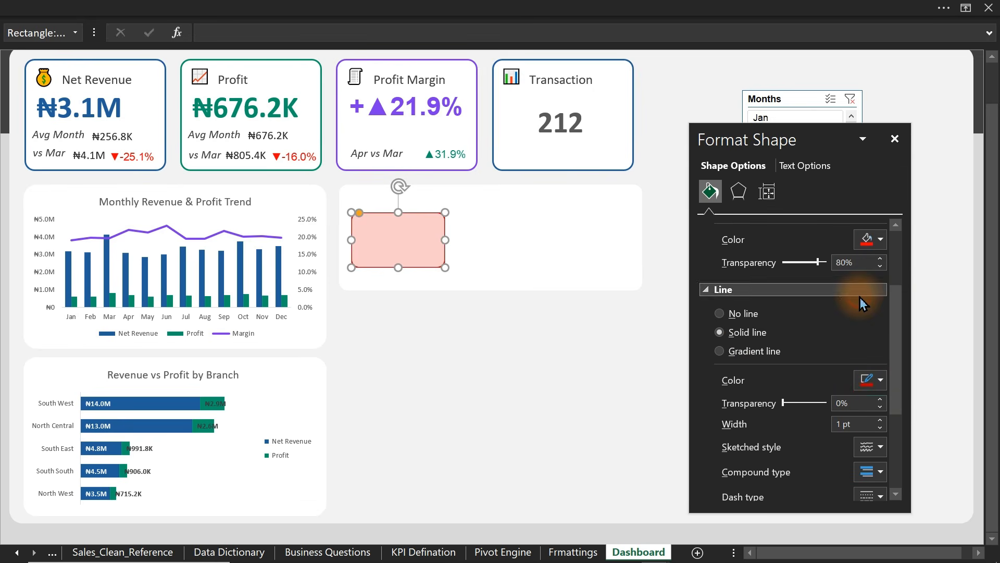
pyautogui.moveTo(785, 402); pyautogui.dragTo(806, 405)
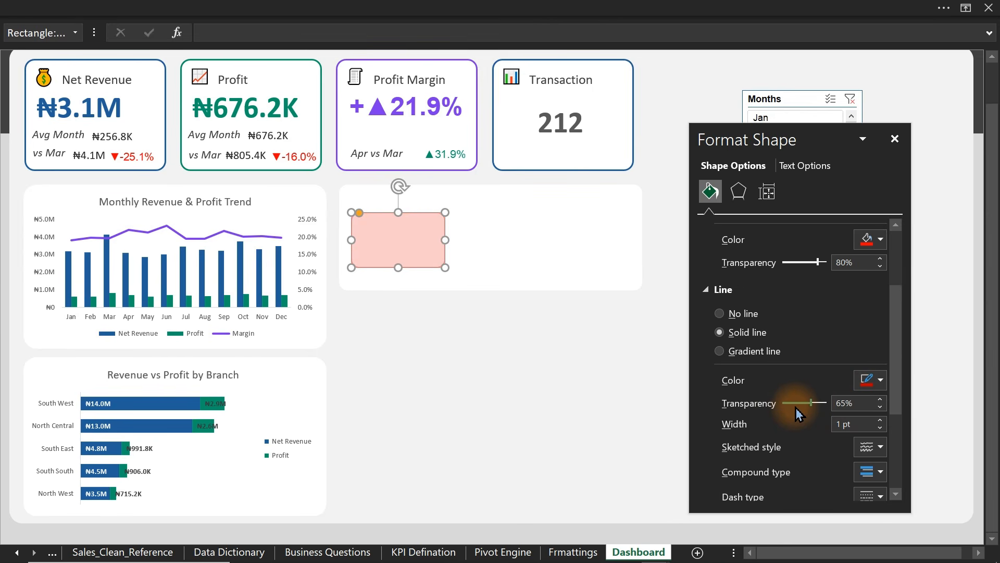
pyautogui.click(541, 391)
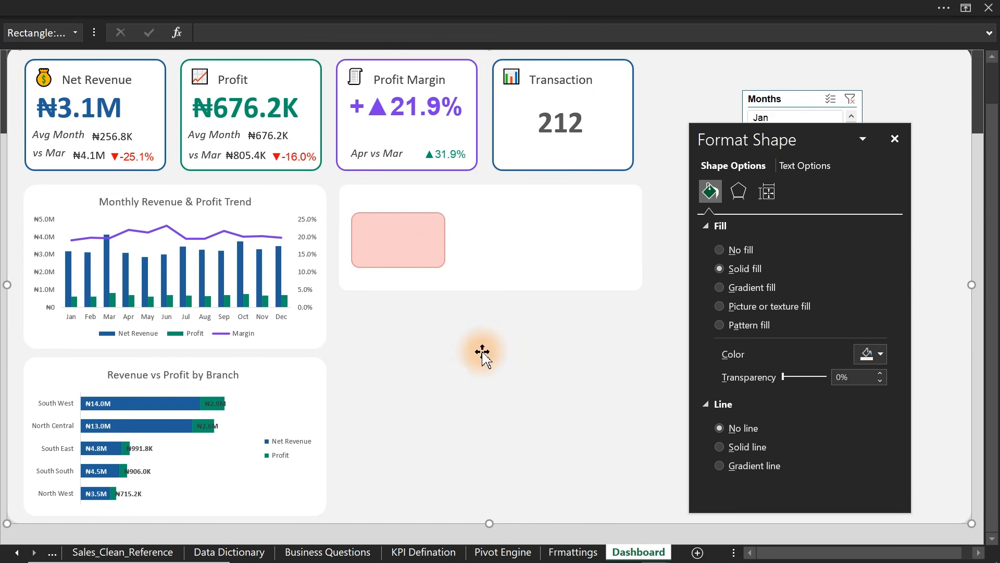
# - Shift the red card closer to the panel's left edge and place two duplicates beside it in a row
pyautogui.click(419, 258)
pyautogui.moveTo(418, 258); pyautogui.dragTo(413, 257)
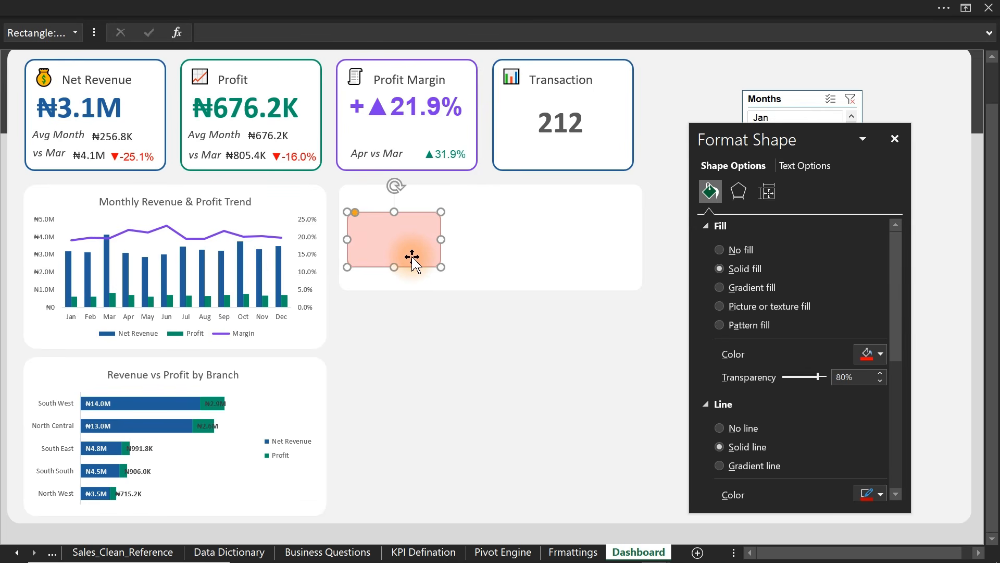
pyautogui.hotkey('ctrl', 'd')
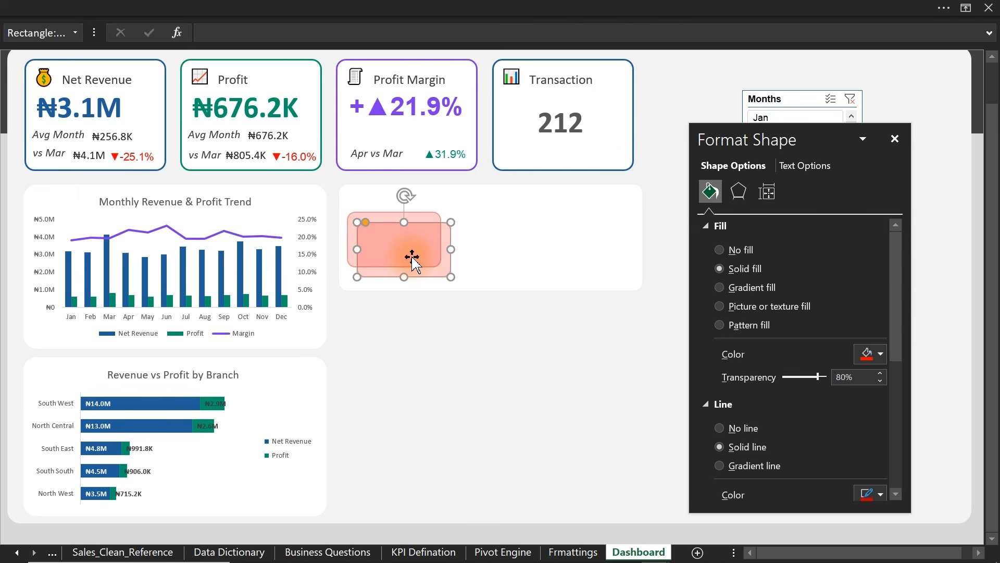
pyautogui.moveTo(412, 257); pyautogui.dragTo(501, 246)
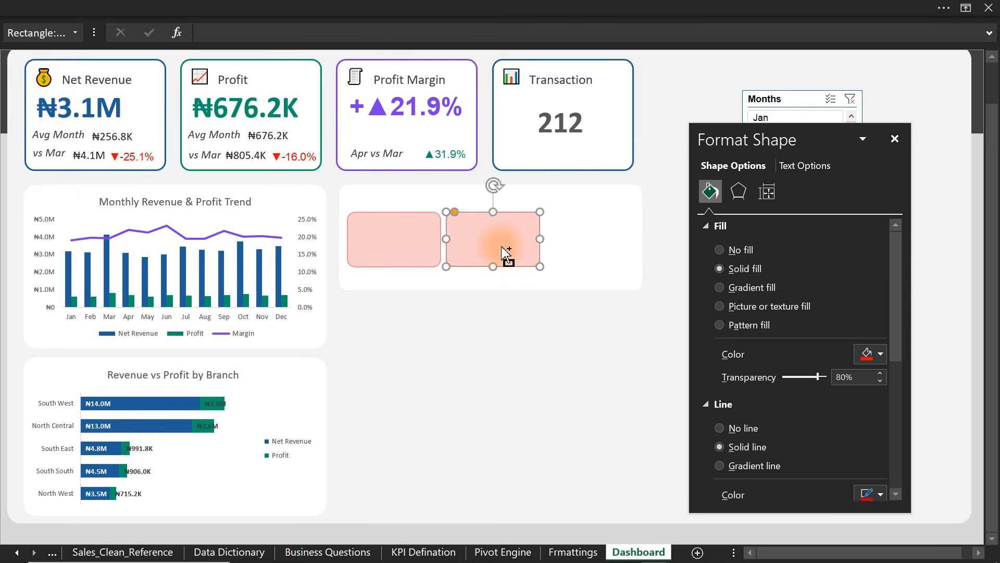
pyautogui.hotkey('ctrl', 'd')
pyautogui.moveTo(584, 231); pyautogui.dragTo(584, 235)
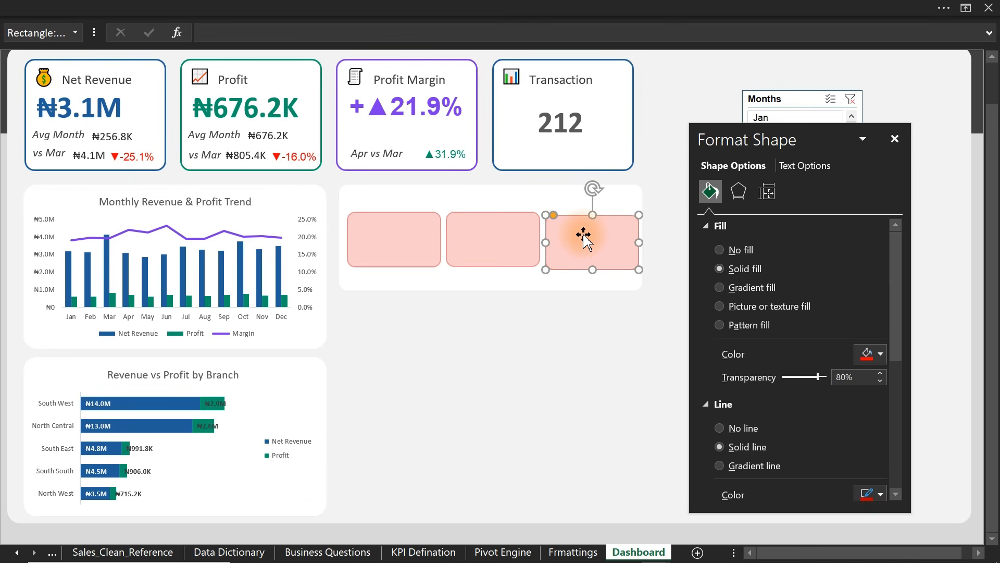
# - Distribute the three red cards horizontally and align their top edges
pyautogui.keyDown('shift'); pyautogui.click(527, 246); pyautogui.keyUp('shift')
pyautogui.keyDown('shift'); pyautogui.click(438, 259); pyautogui.keyUp('shift')
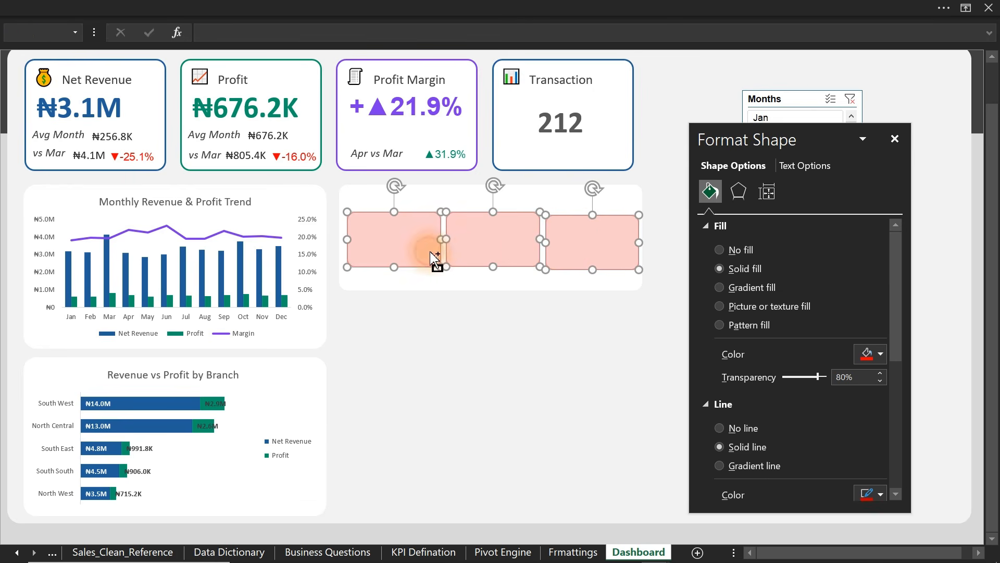
pyautogui.click(499, 7)
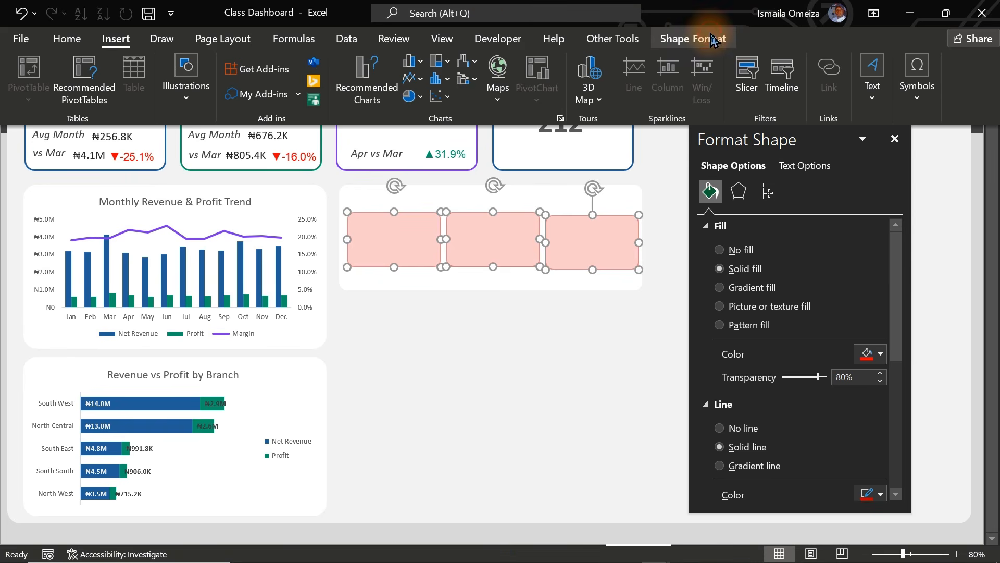
pyautogui.click(710, 42)
pyautogui.click(857, 63)
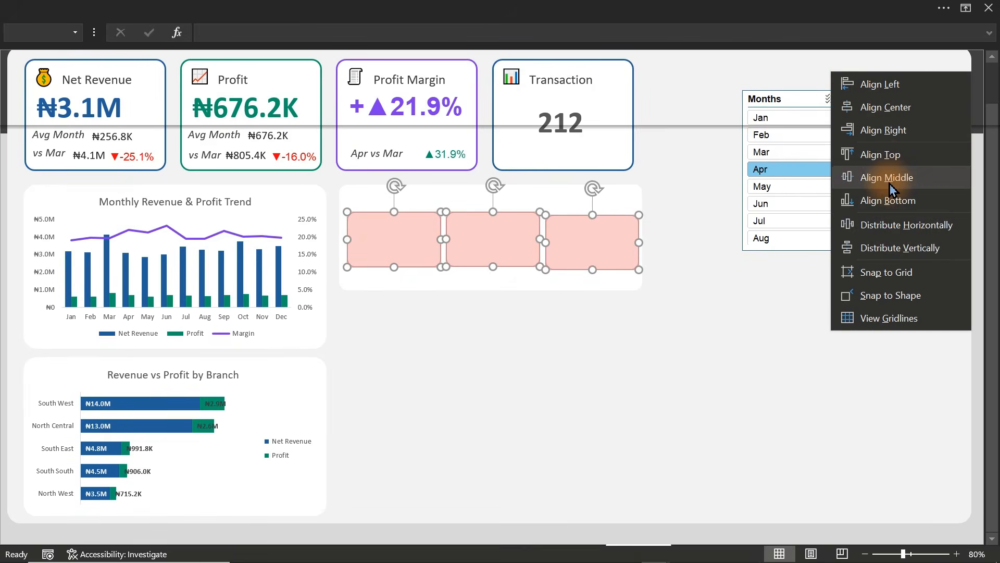
pyautogui.click(896, 230)
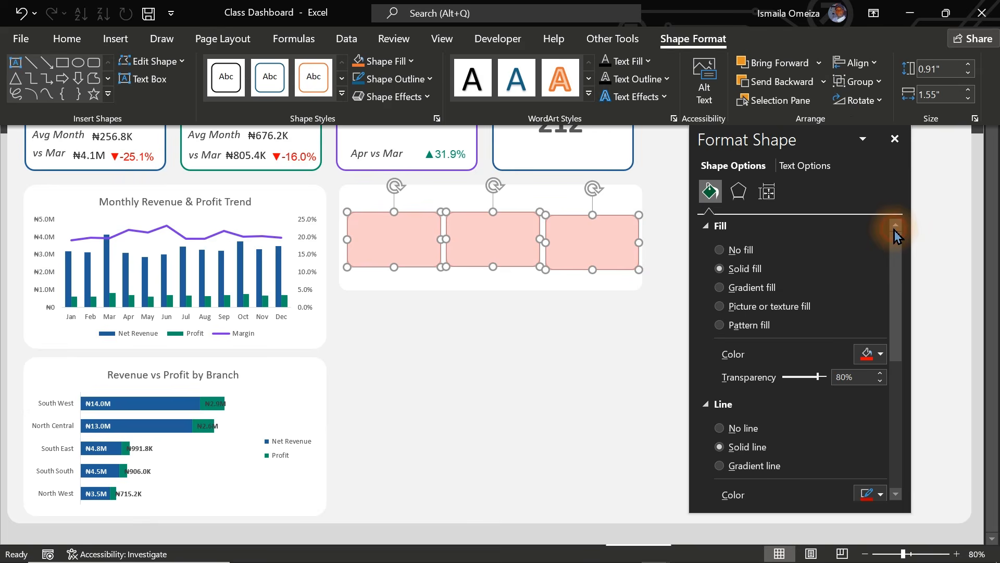
pyautogui.click(857, 62)
pyautogui.click(880, 154)
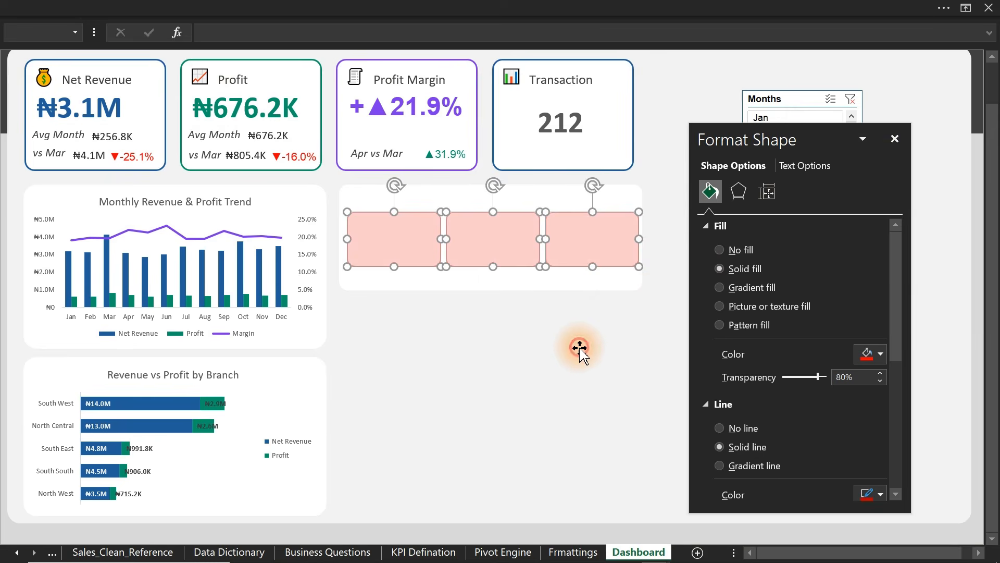
pyautogui.click(580, 348)
# - Recolour the middle card's fill and outline with the recent dark green
pyautogui.click(506, 238)
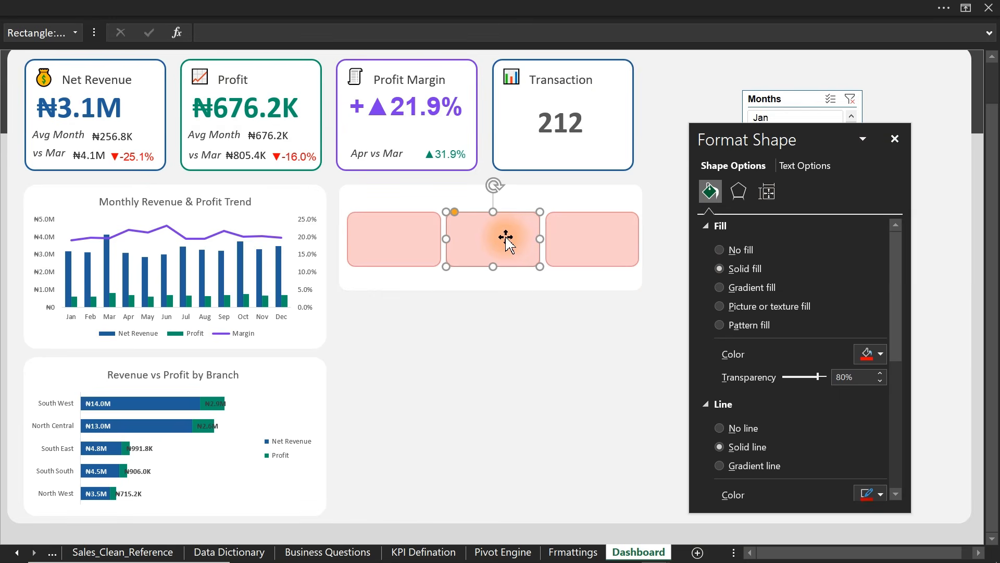
pyautogui.click(880, 354)
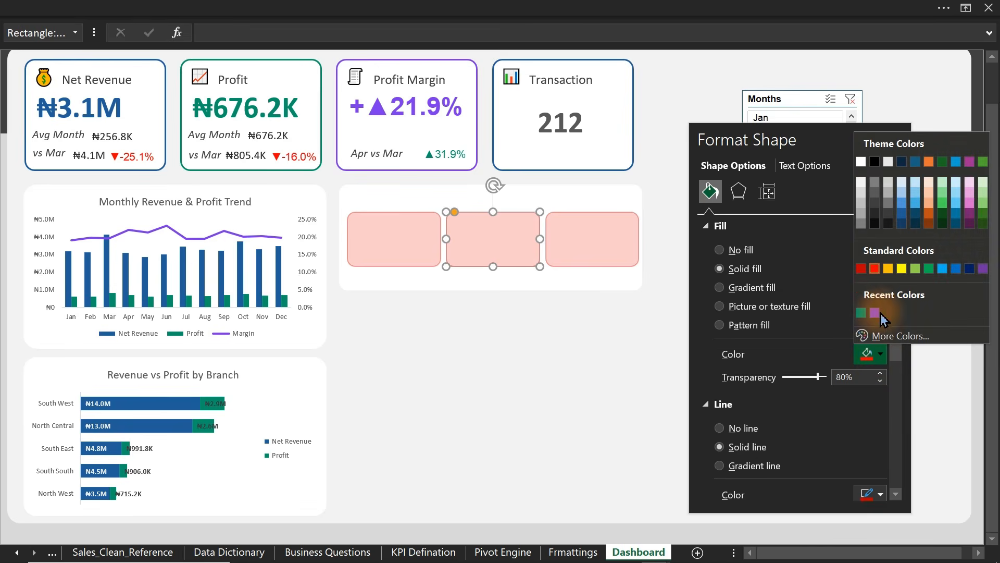
pyautogui.click(862, 314)
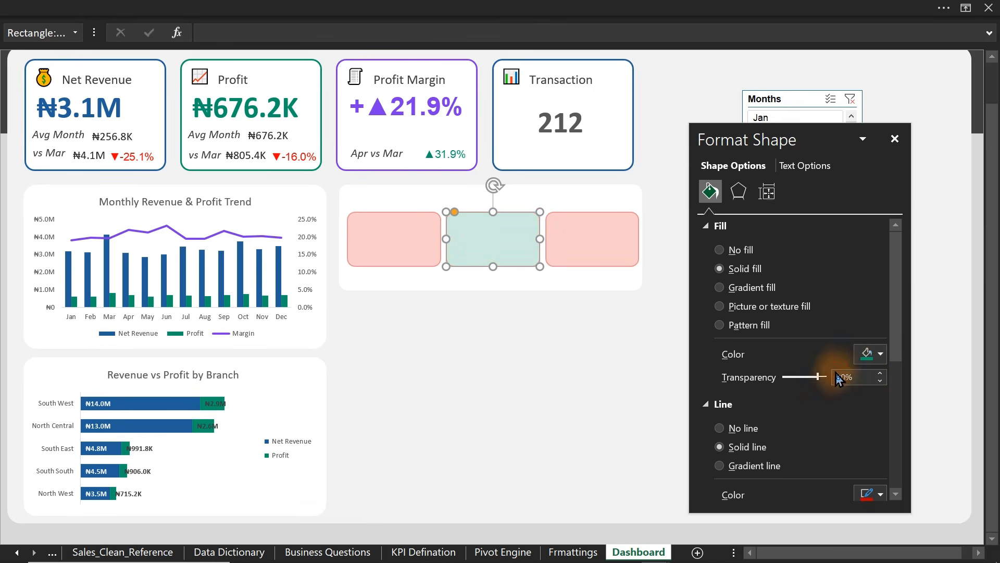
pyautogui.click(880, 494)
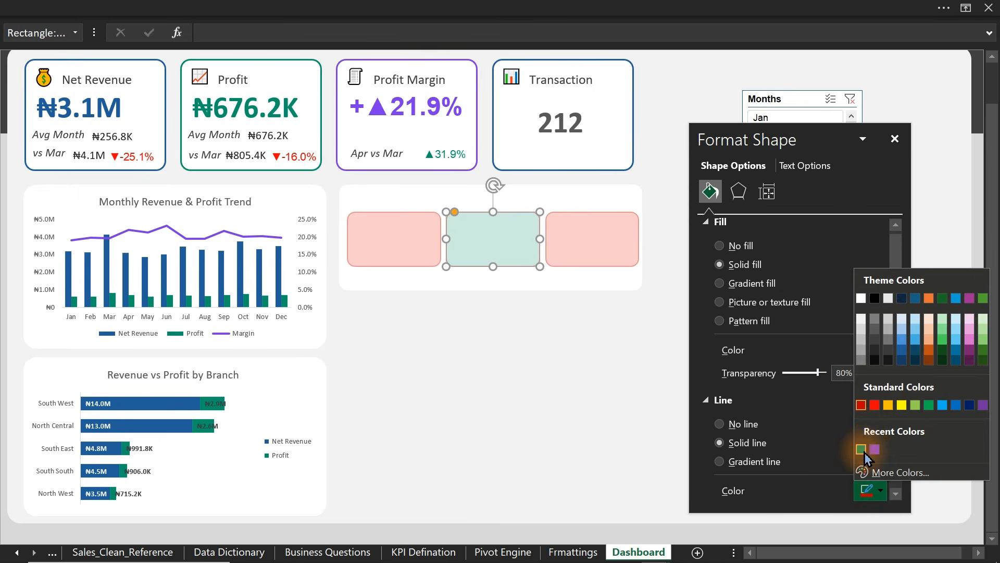
pyautogui.click(861, 449)
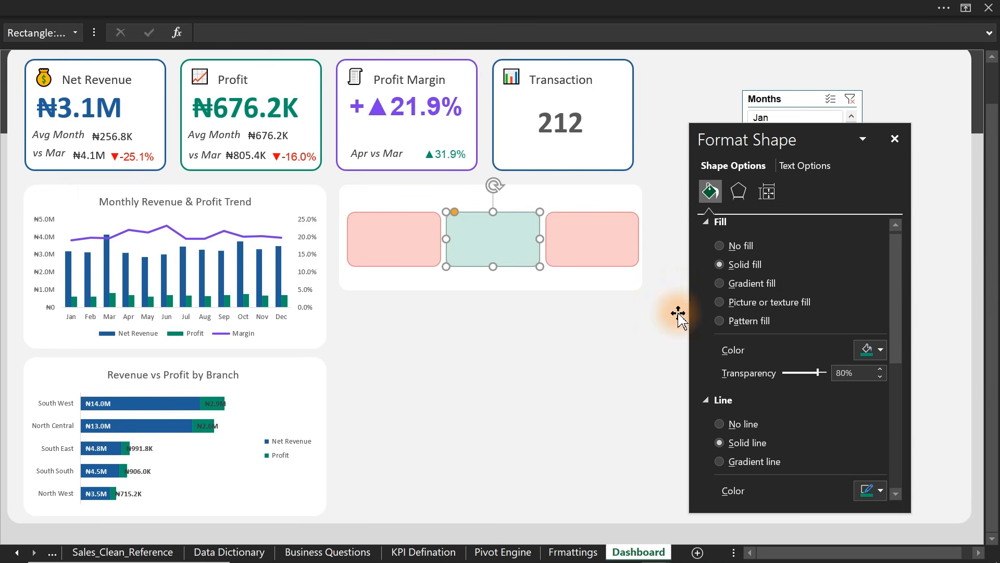
# - Recolour the third card's fill and outline with the standard orange
pyautogui.click(584, 241)
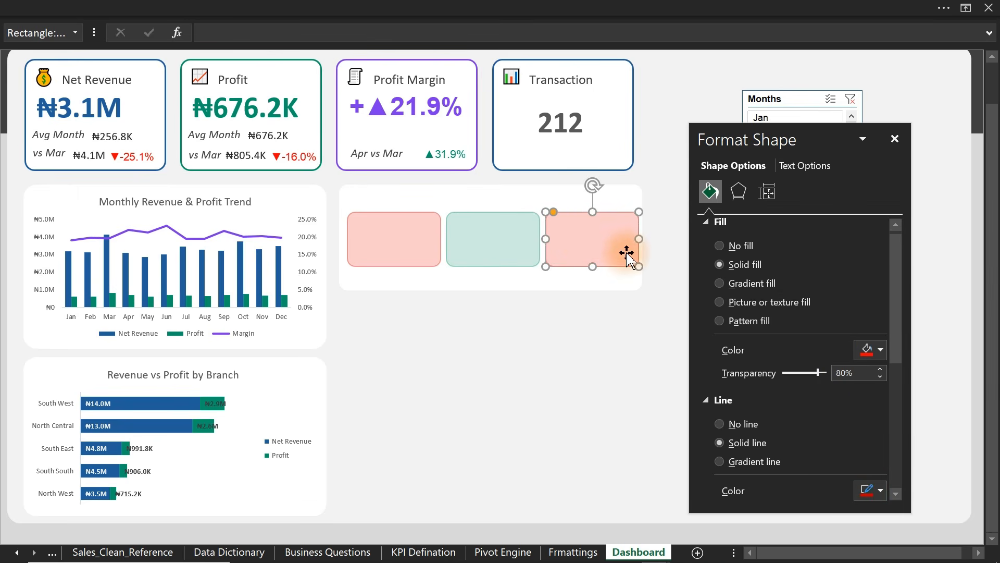
pyautogui.click(880, 350)
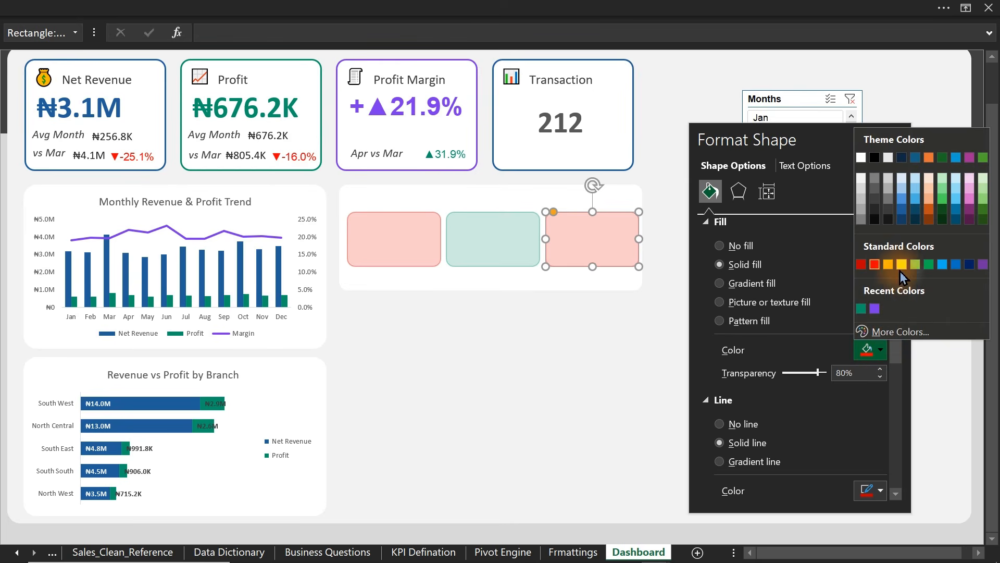
pyautogui.click(888, 265)
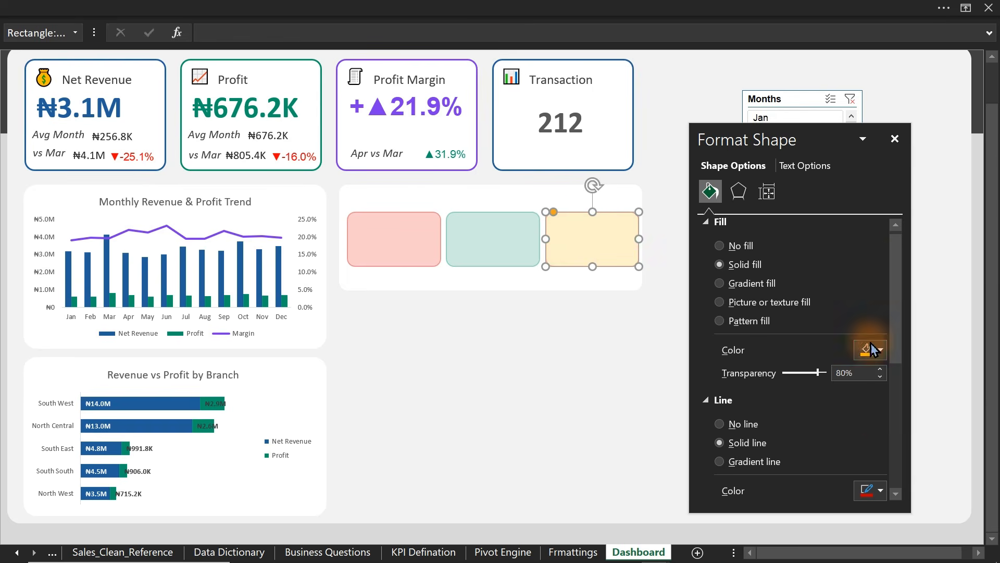
pyautogui.click(886, 492)
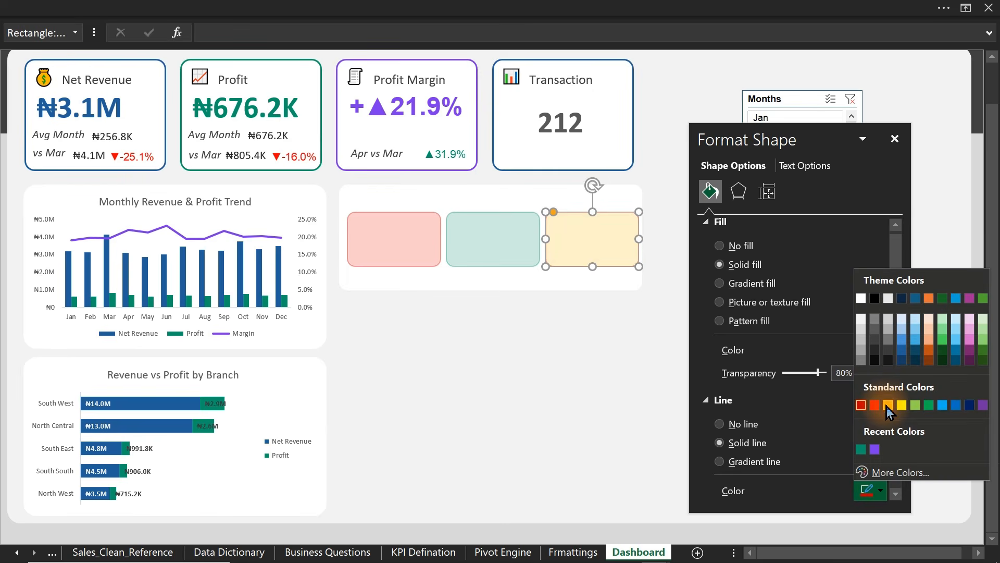
pyautogui.click(888, 407)
# - Shorten the white panel behind the three cards by raising its lower edge slightly
pyautogui.click(575, 403)
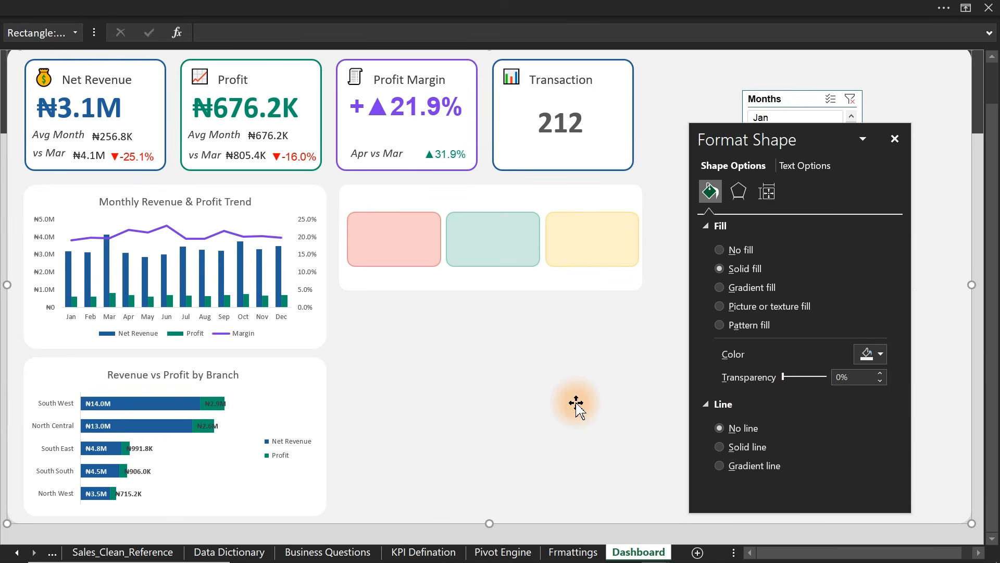
pyautogui.click(508, 285)
pyautogui.moveTo(490, 289); pyautogui.dragTo(490, 278)
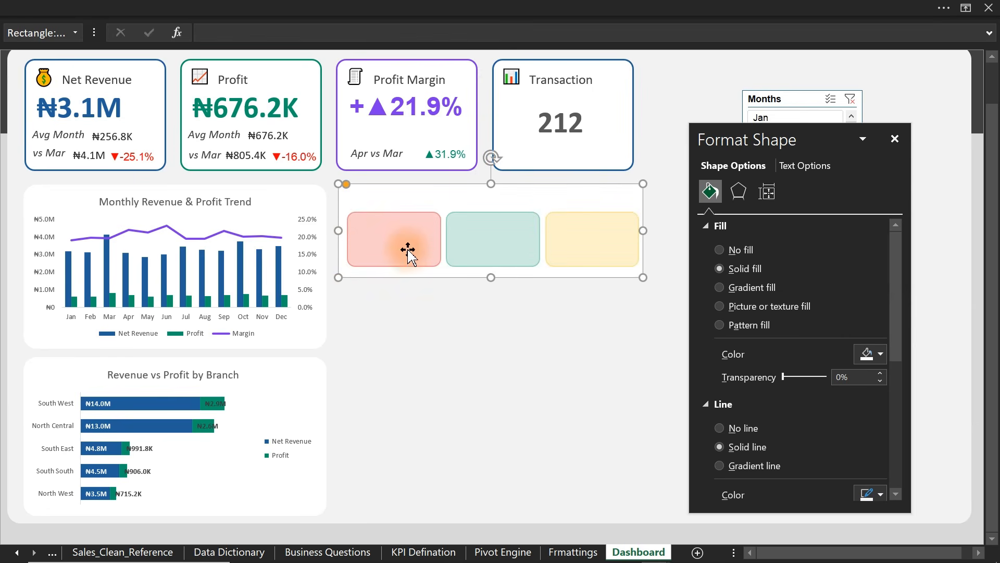
# - Copy the Profit Margin title to the panel's upper-left area and change its text to "Inventory Status"
pyautogui.click(399, 80)
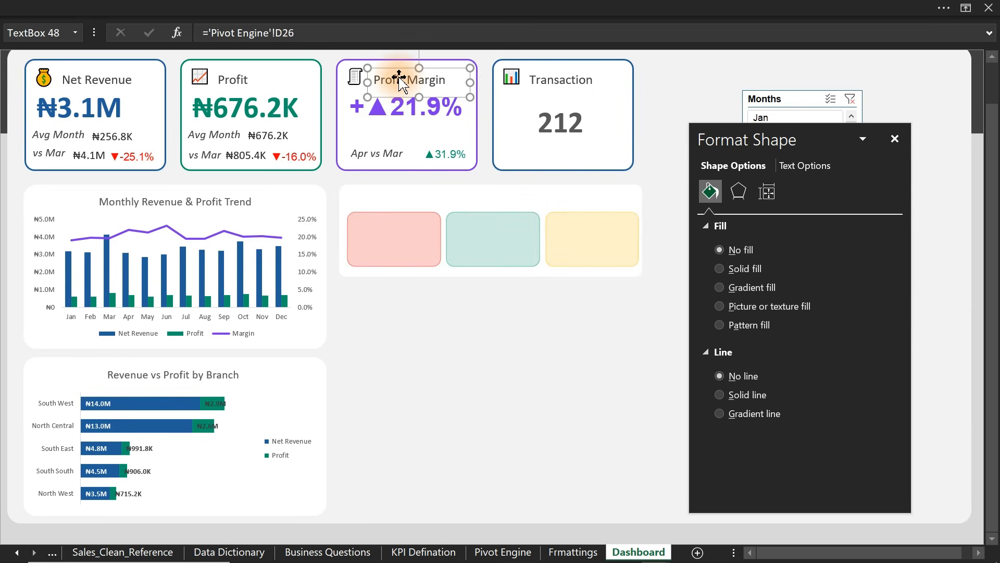
pyautogui.moveTo(398, 79); pyautogui.dragTo(380, 197)
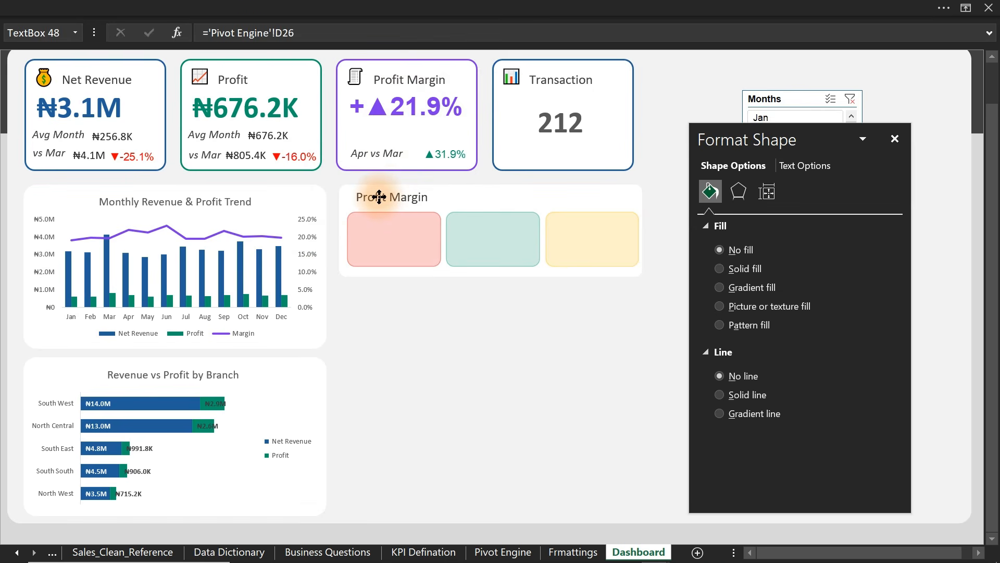
pyautogui.tripleClick(380, 197)
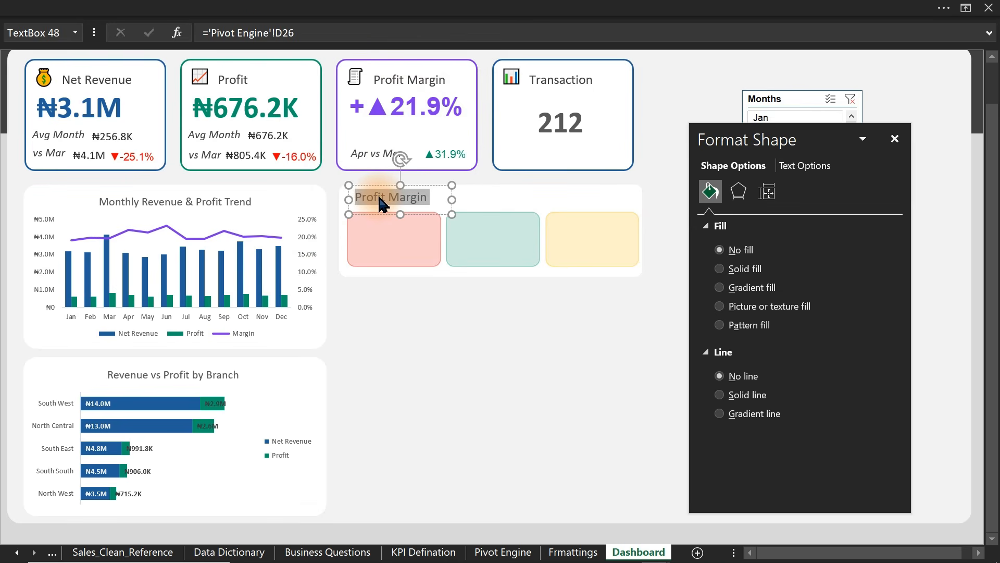
pyautogui.write('Inventory Status')
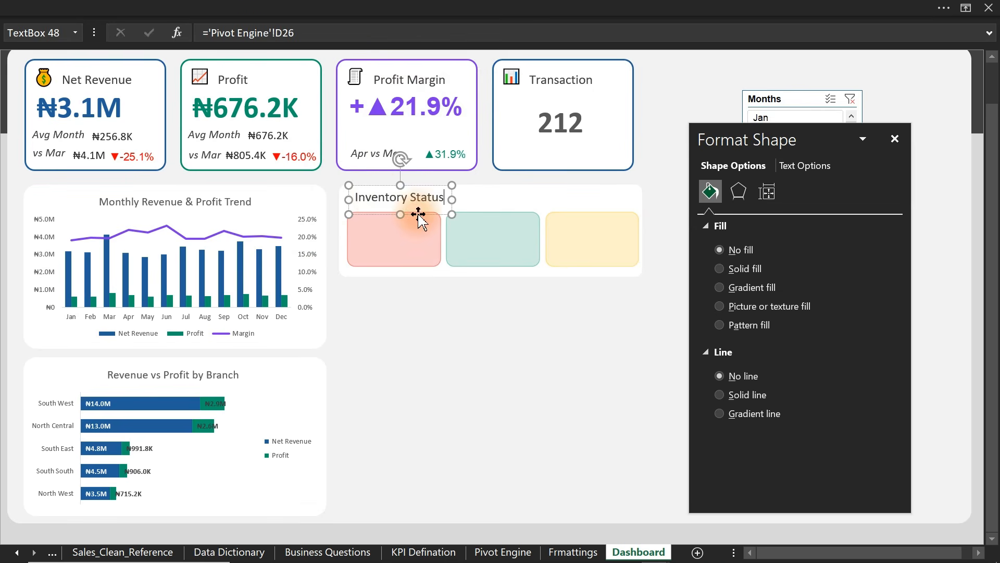
# - Duplicate the Inventory Status title beside itself, change the text to "Click to view details" and widen the box to fit one line
pyautogui.moveTo(424, 221); pyautogui.dragTo(565, 186)
pyautogui.tripleClick(543, 200)
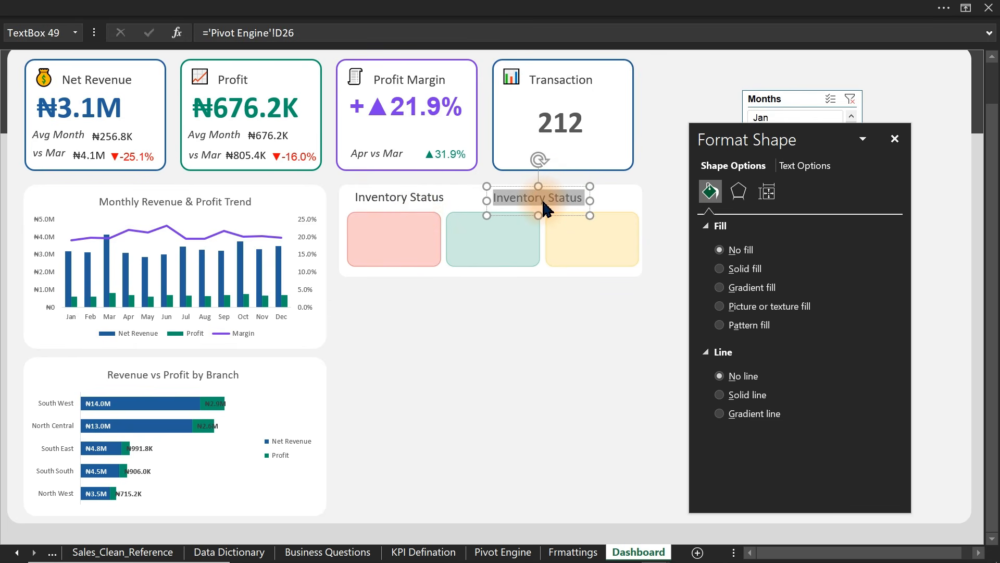
pyautogui.write('Click to view details')
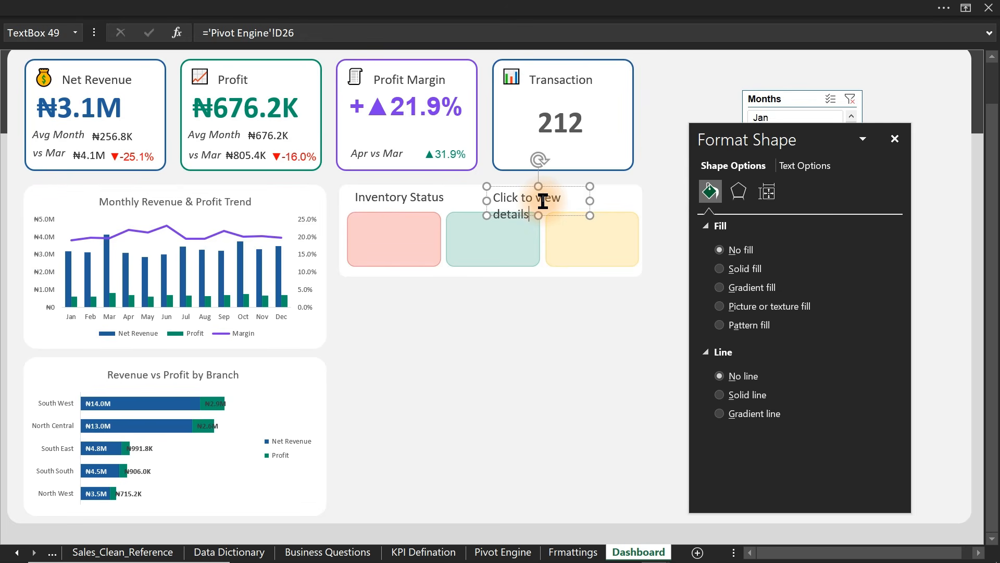
pyautogui.moveTo(589, 201); pyautogui.dragTo(623, 201)
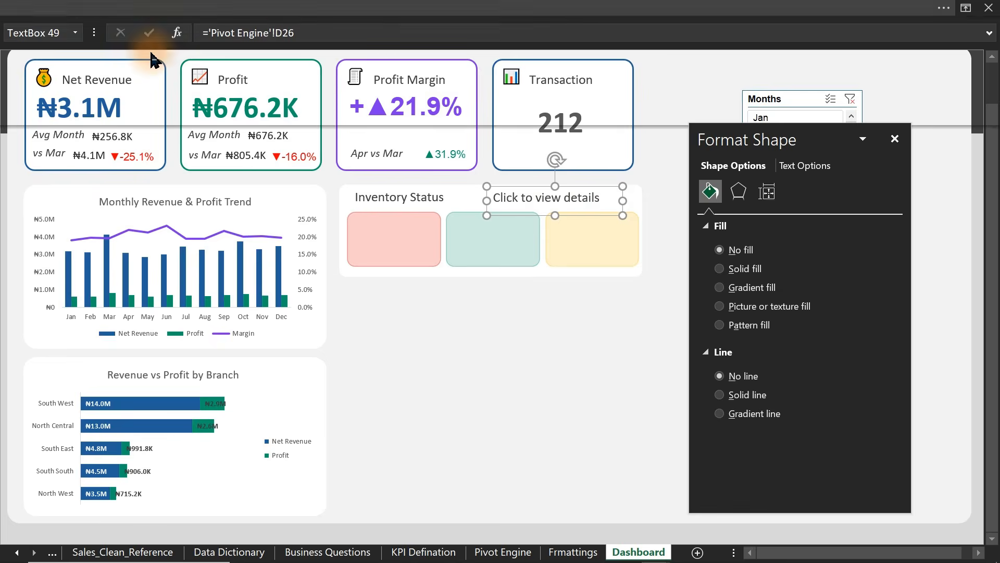
# - Reduce the "Click to view details" text to size 12 and colour it standard blue
pyautogui.click(67, 39)
pyautogui.click(229, 68)
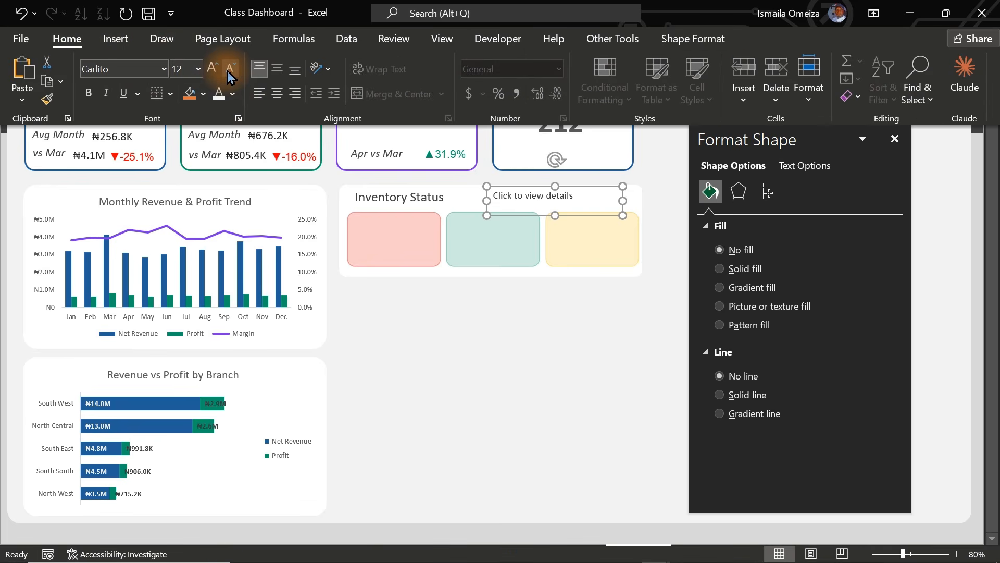
pyautogui.click(232, 94)
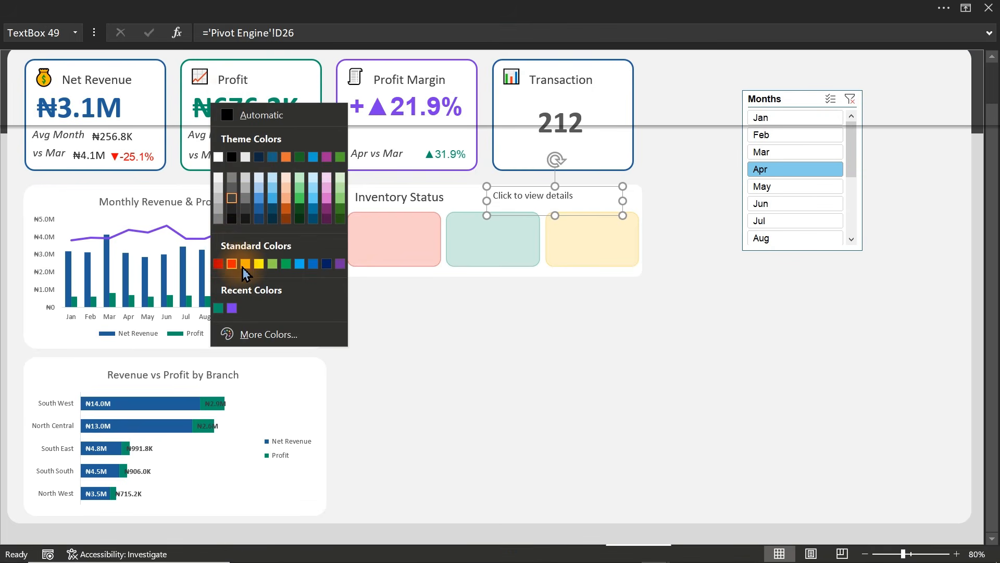
pyautogui.click(313, 264)
pyautogui.hotkey('ctrl', '1')
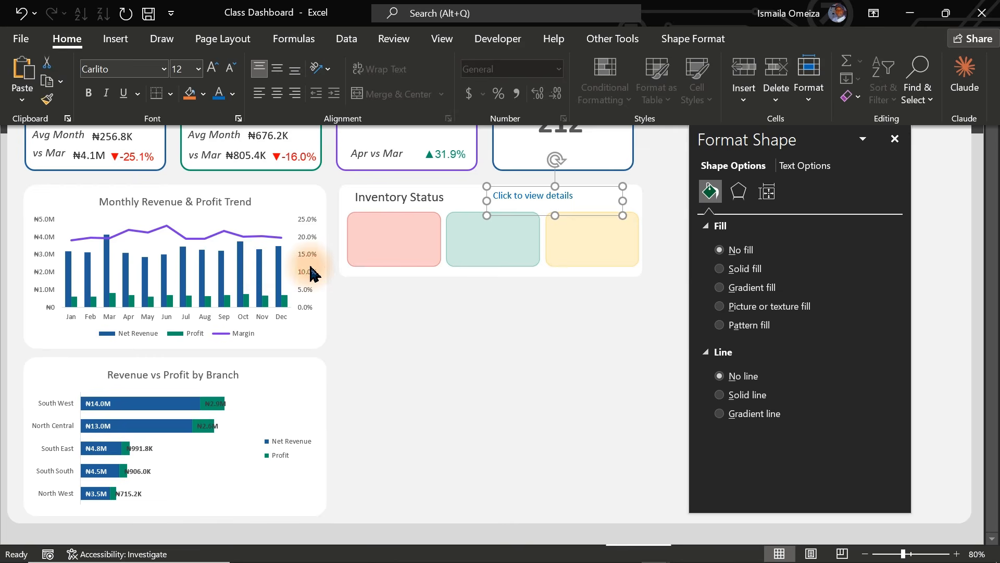
# - Tighten the "Click to view details" box around its text and position it just above the yellow card
pyautogui.click(574, 215)
pyautogui.moveTo(553, 216); pyautogui.dragTo(550, 210)
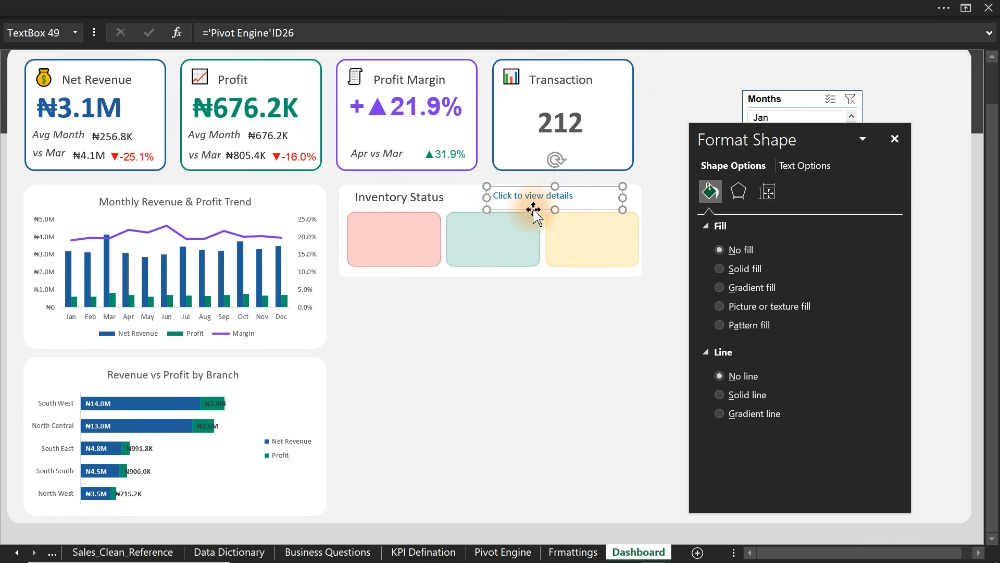
pyautogui.moveTo(487, 198); pyautogui.dragTo(523, 198)
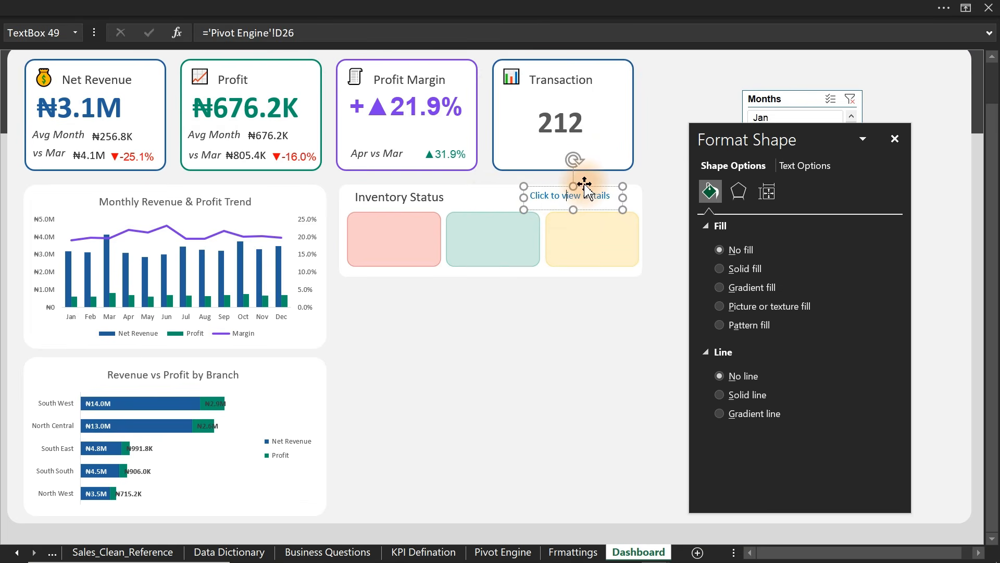
pyautogui.click(584, 185)
pyautogui.click(584, 193)
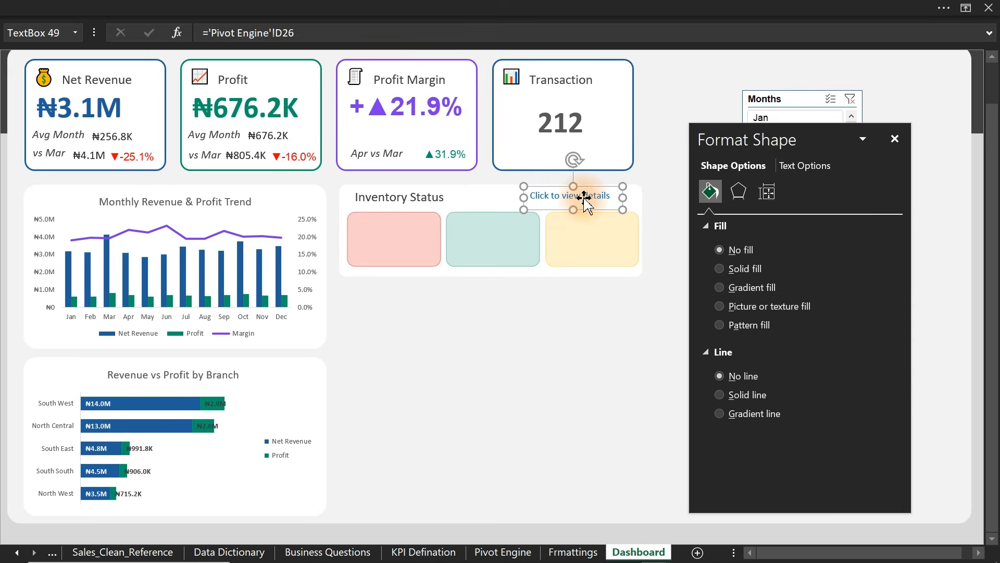
pyautogui.moveTo(584, 199); pyautogui.dragTo(596, 203)
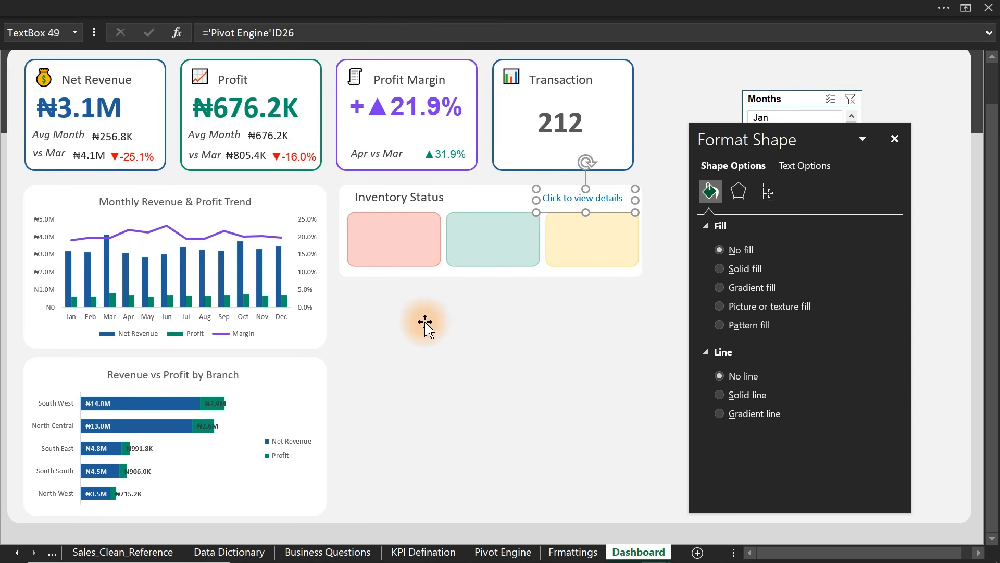
# - Copy the Inventory Status title onto the red card and link the copy to cell BO15 on the Pivot Engine sheet
pyautogui.click(398, 196)
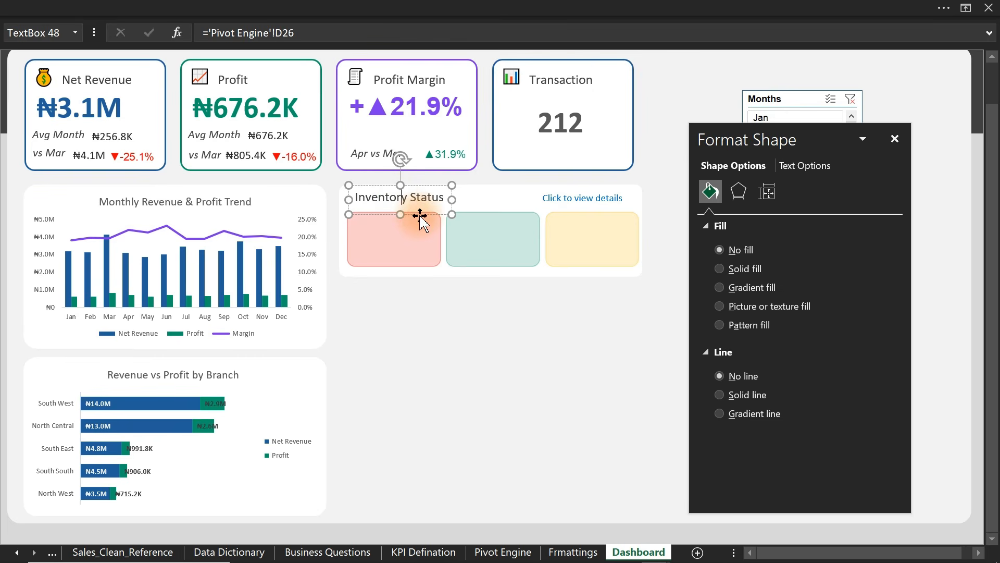
pyautogui.moveTo(425, 223); pyautogui.dragTo(413, 249)
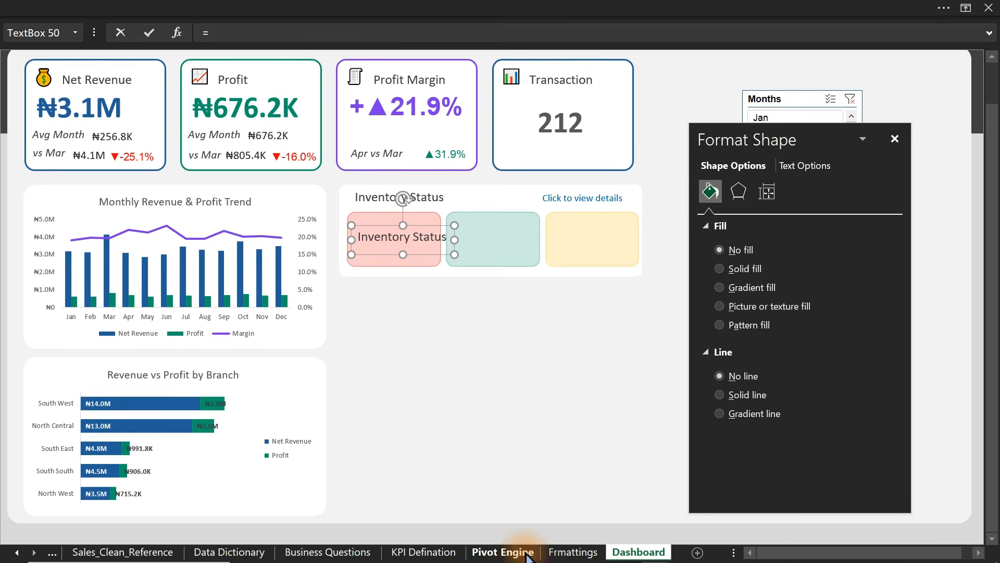
pyautogui.click(502, 551)
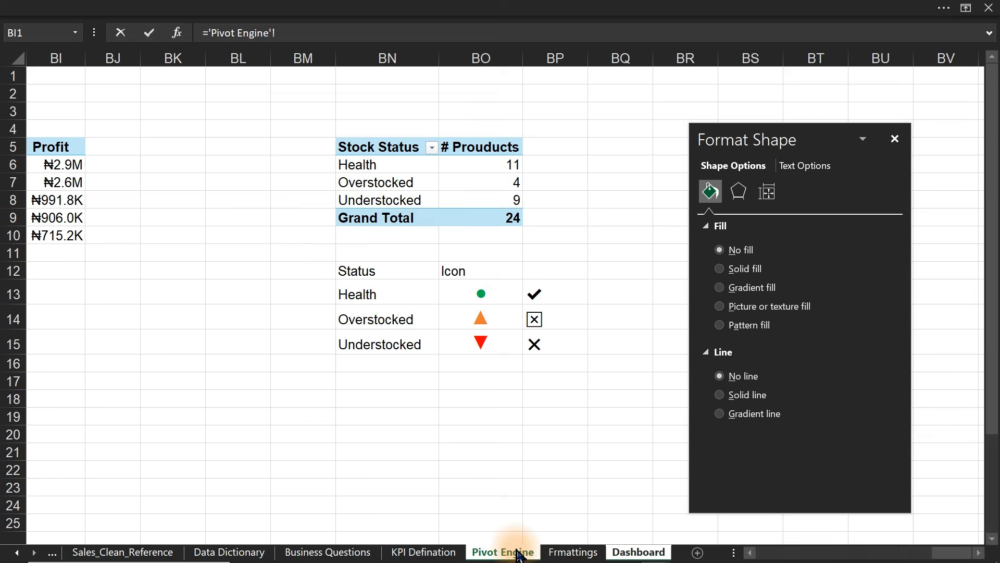
pyautogui.click(495, 340)
pyautogui.press('Return')
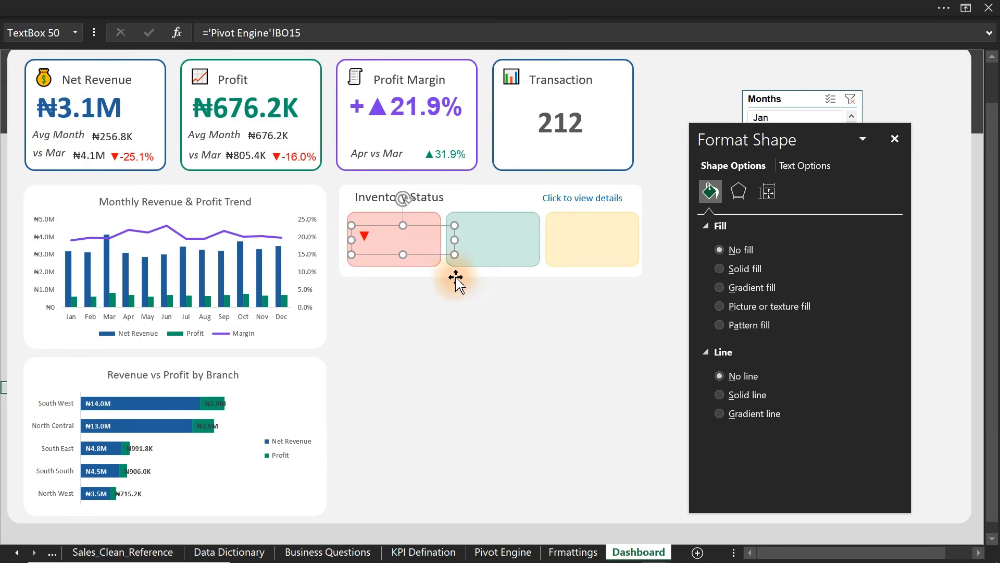
# - Narrow the red triangle's text box, enlarge its font to 28 and move it to the red card's upper-left corner
pyautogui.moveTo(456, 256); pyautogui.dragTo(384, 251)
pyautogui.click(204, 7)
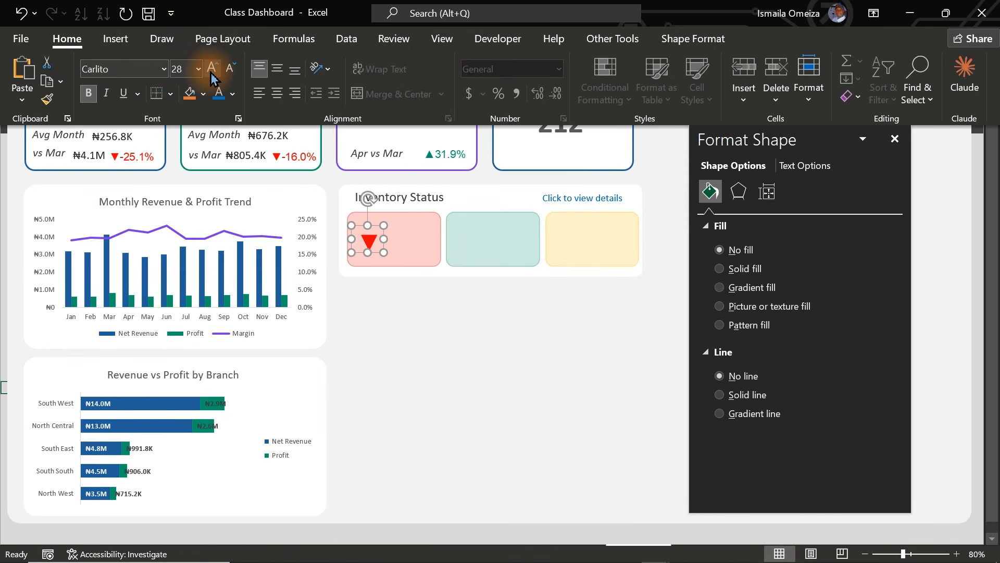
pyautogui.click(365, 228)
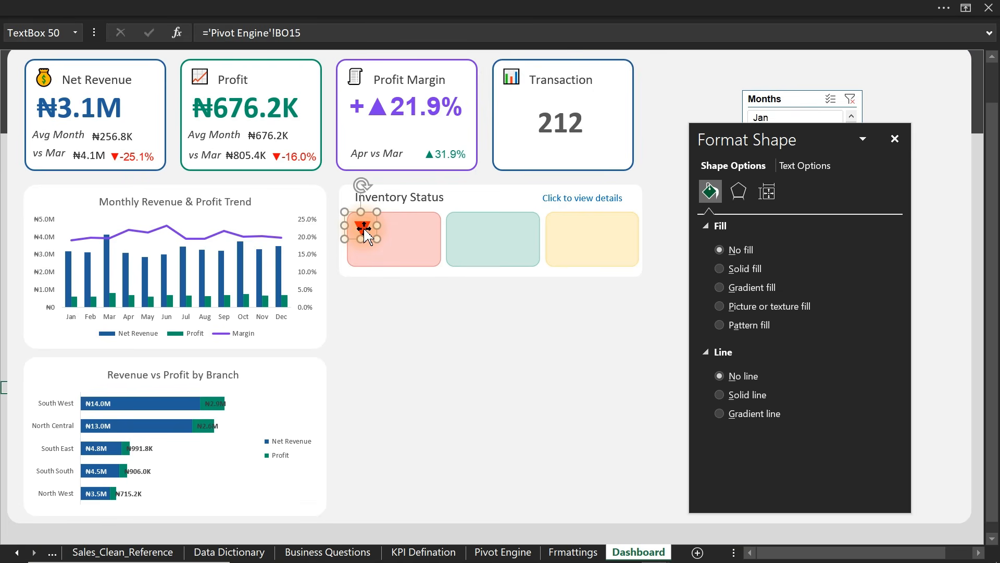
# - Duplicate the red triangle icon onto the green and yellow cards
pyautogui.hotkey('ctrl', 'd')
pyautogui.moveTo(357, 252); pyautogui.dragTo(462, 240)
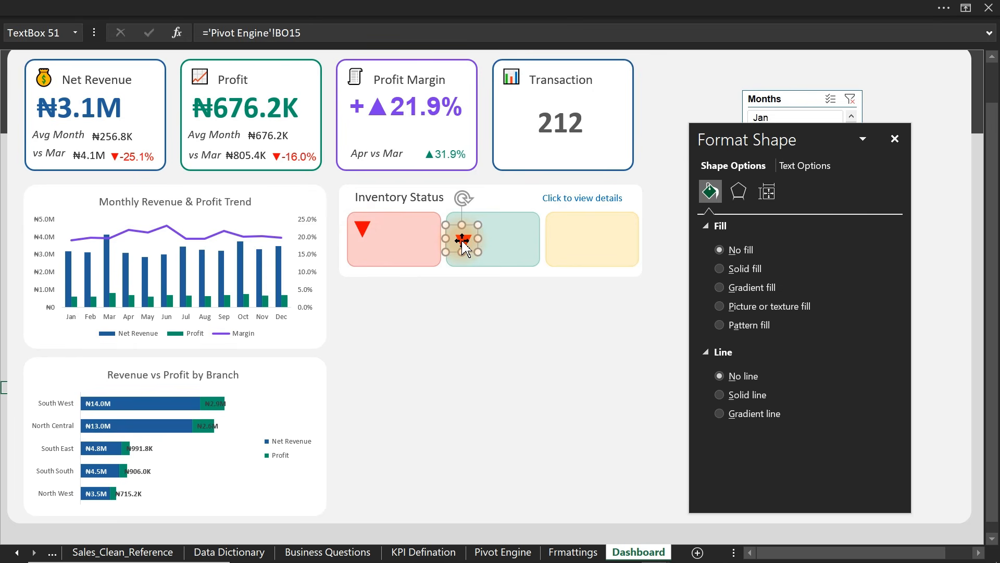
pyautogui.hotkey('ctrl', 'd')
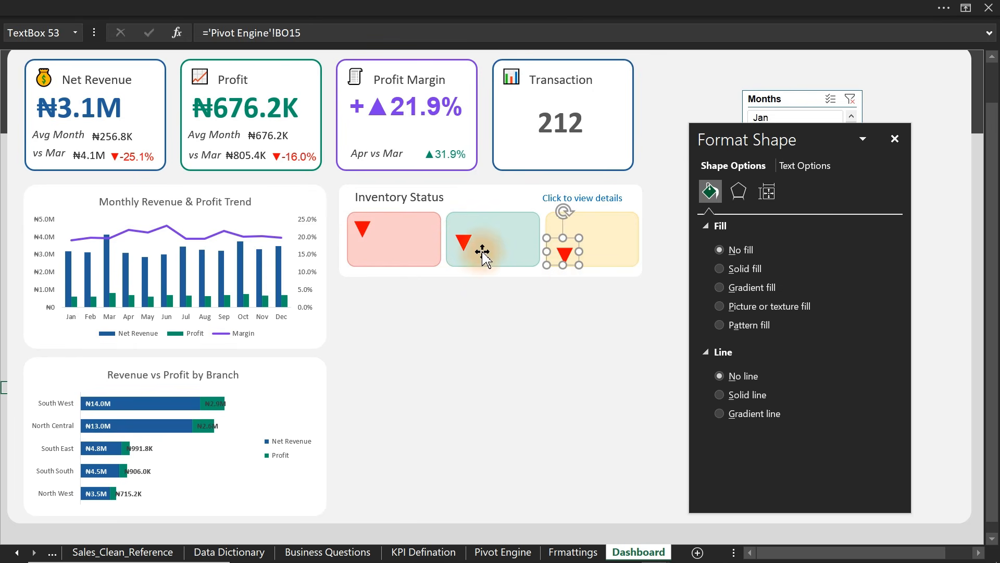
# - Align the tops of the three triangle icons on the red, green and yellow cards
pyautogui.keyDown('ctrl'); pyautogui.click(463, 245); pyautogui.keyUp('ctrl')
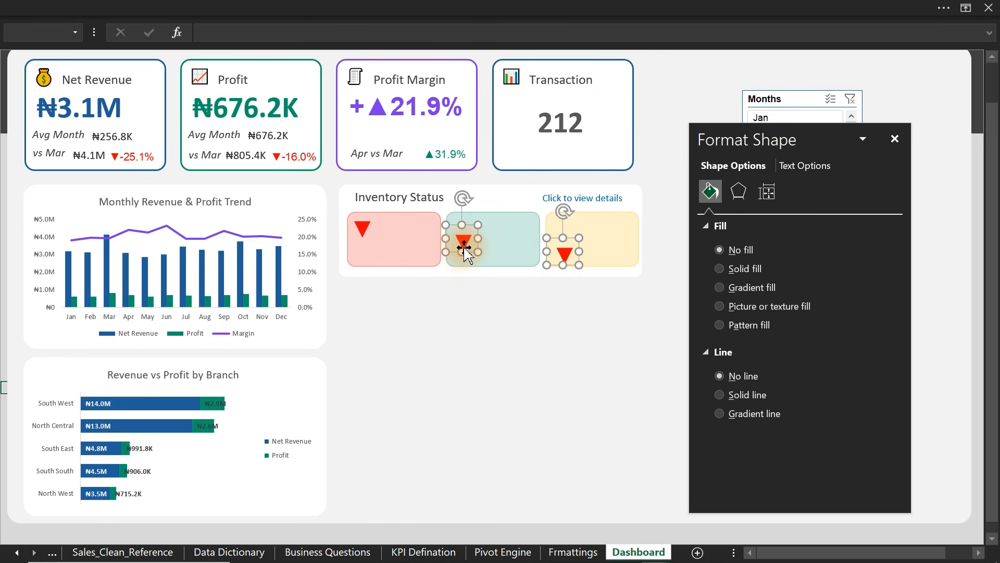
pyautogui.keyDown('ctrl'); pyautogui.click(387, 228); pyautogui.keyUp('ctrl')
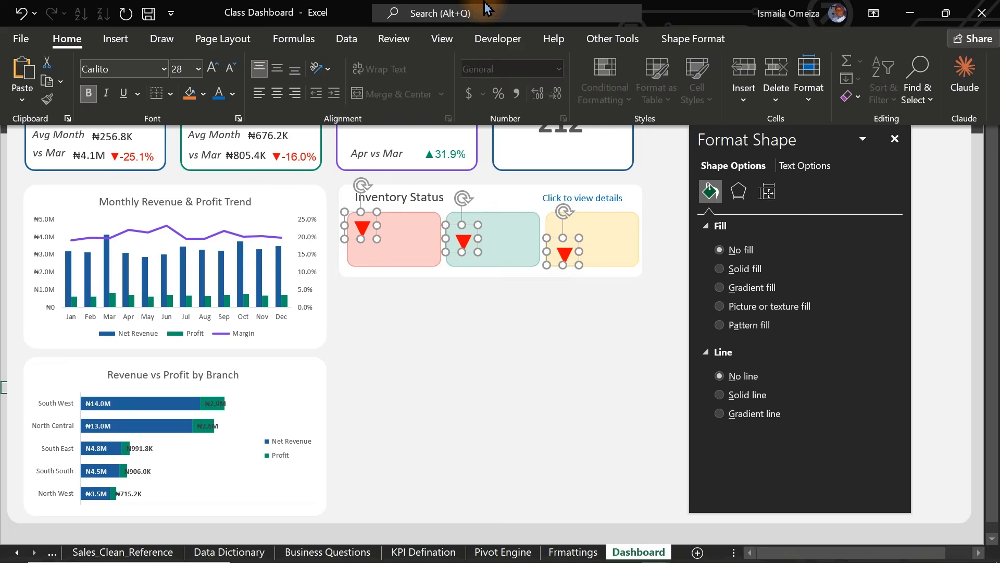
pyautogui.click(688, 38)
pyautogui.click(855, 66)
pyautogui.click(881, 154)
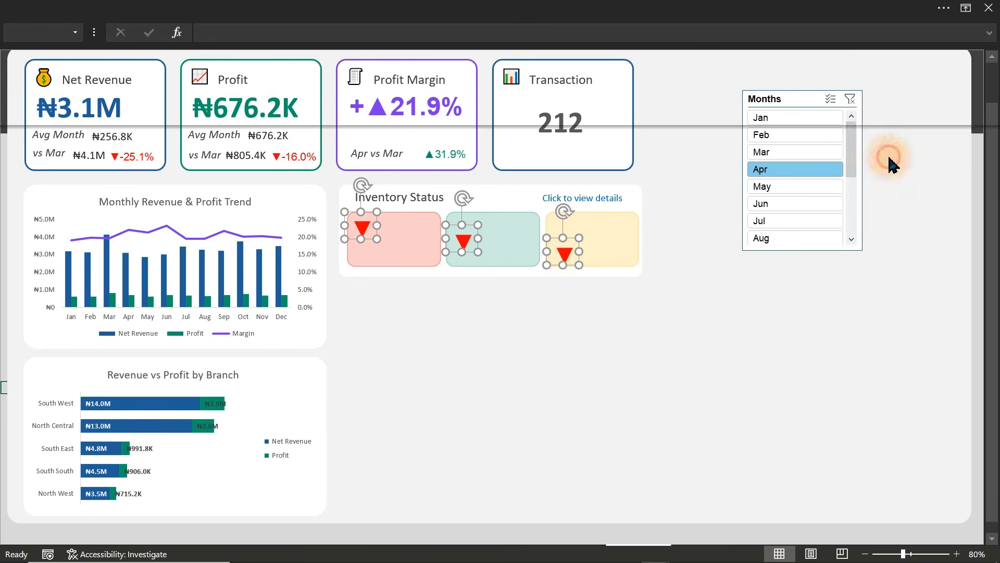
pyautogui.hotkey('ctrl', '1')
pyautogui.click(618, 325)
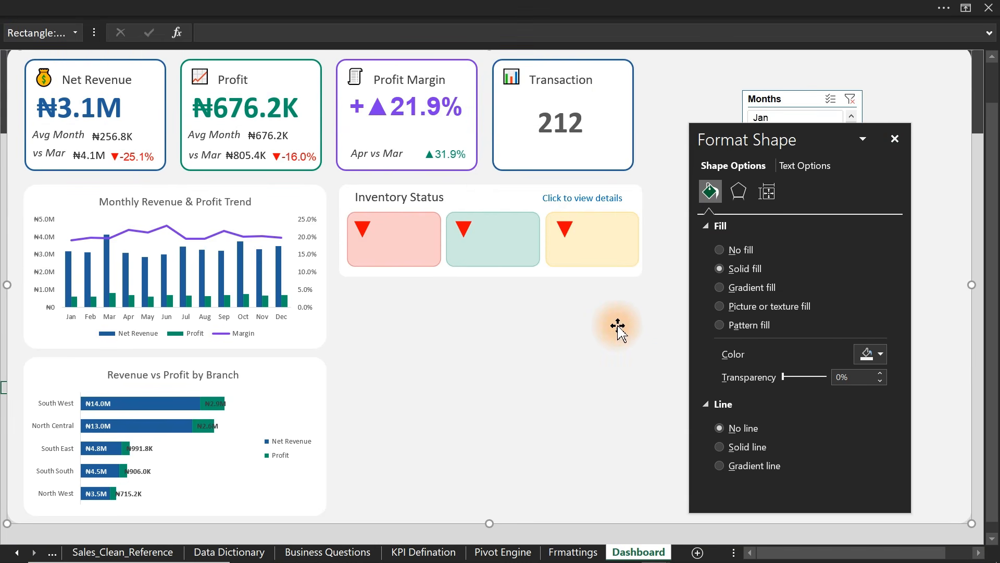
# - Link the green card's icon to cell BO14 and the yellow card's icon to cell BO13 on the Pivot Engine sheet
pyautogui.click(464, 229)
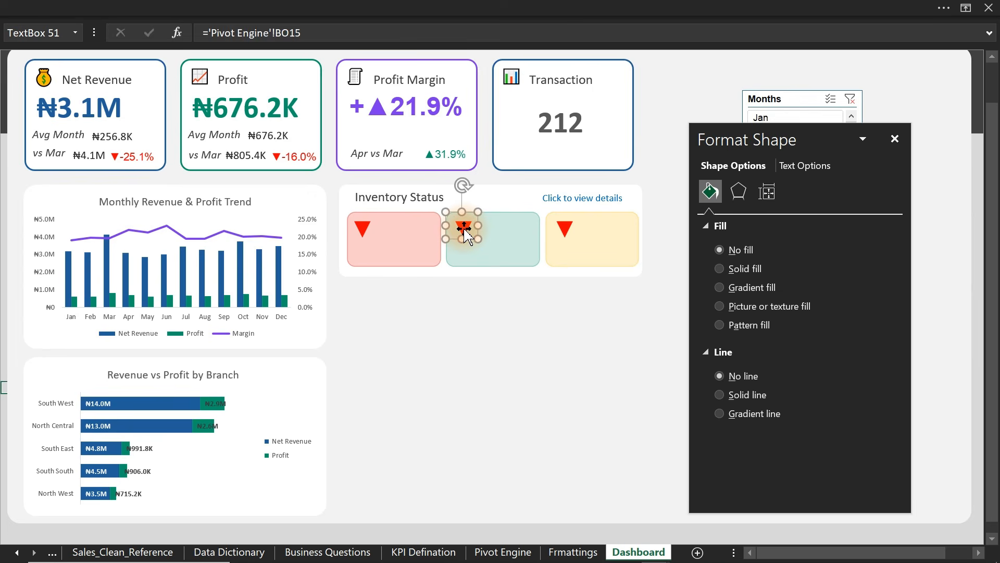
pyautogui.write('=')
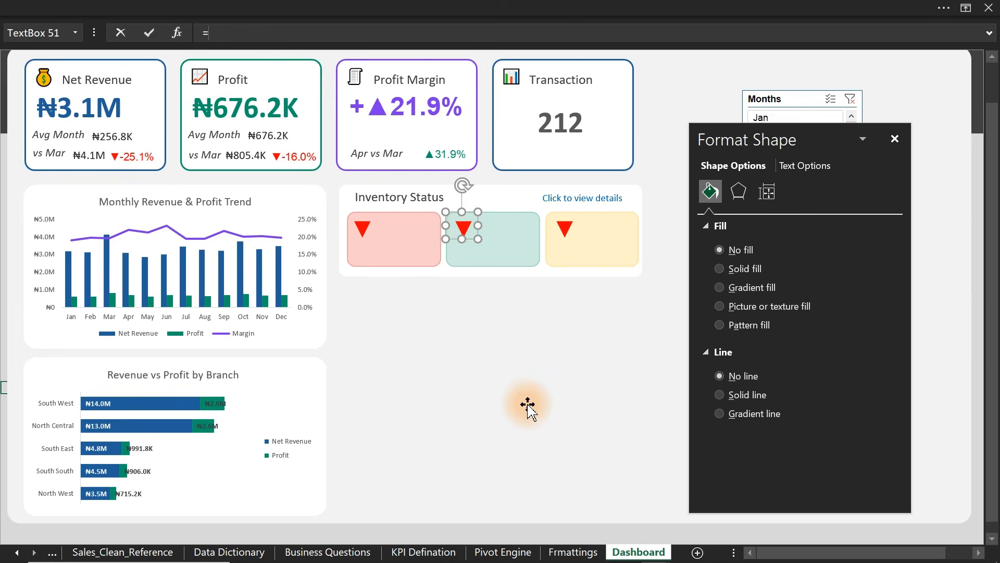
pyautogui.click(503, 552)
pyautogui.click(484, 324)
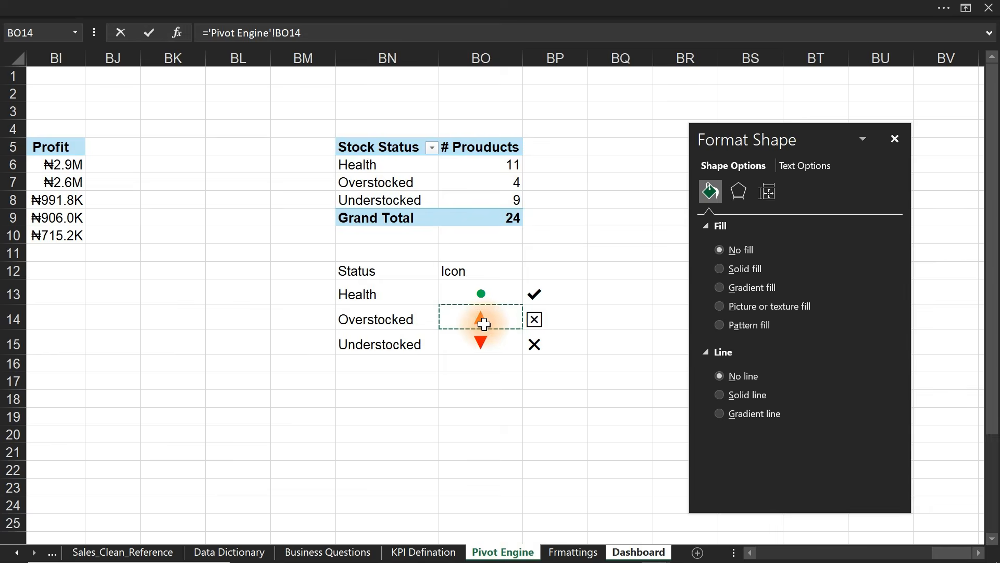
pyautogui.press('Return')
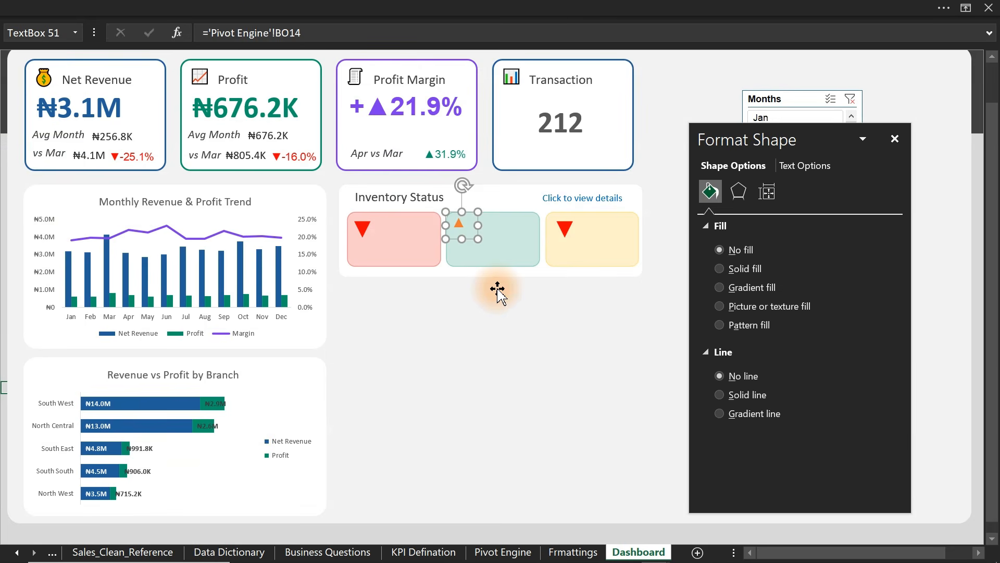
pyautogui.click(564, 226)
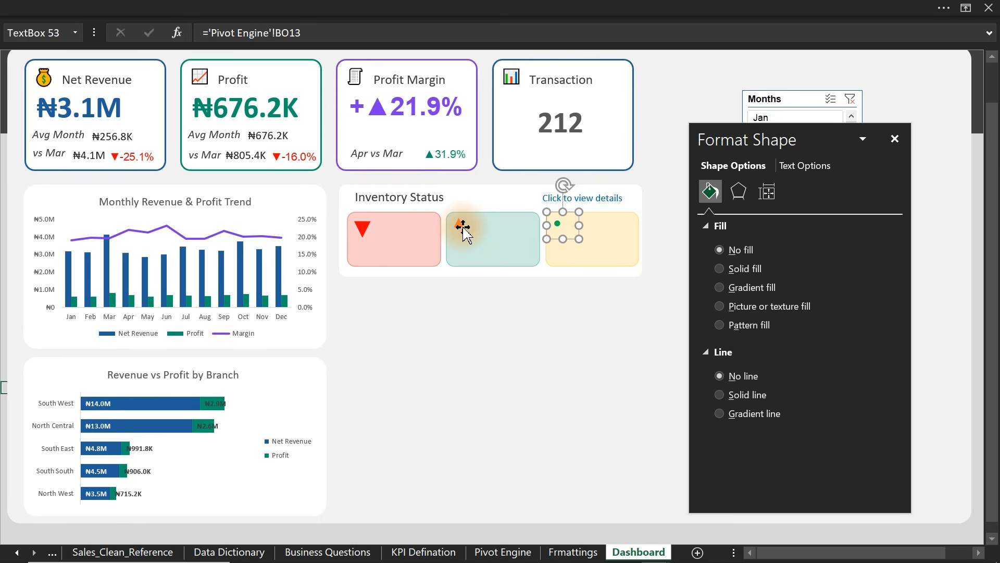
# - Link the green card's icon to the Health icon in cell BO13 on the Pivot Engine sheet
pyautogui.click(459, 229)
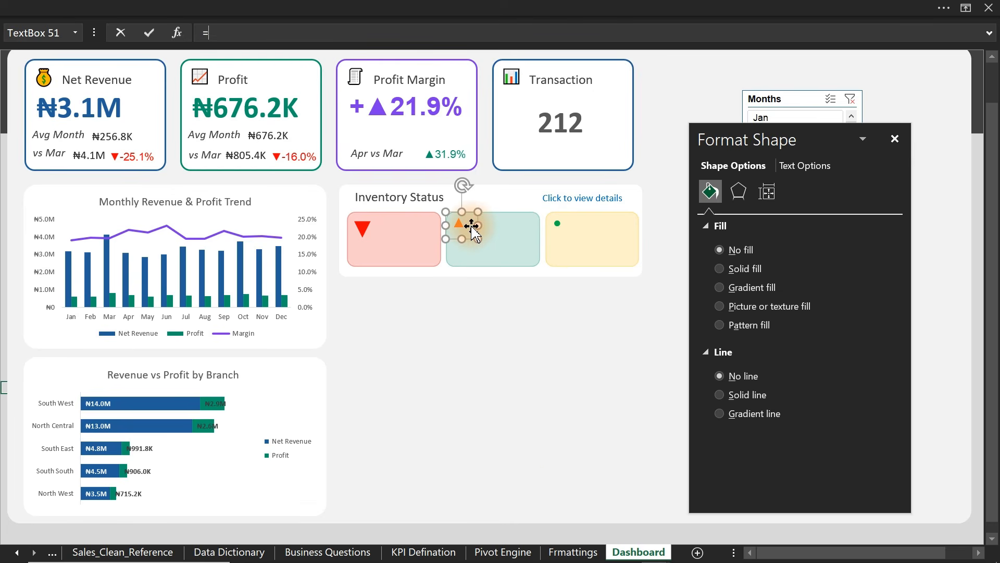
pyautogui.click(503, 552)
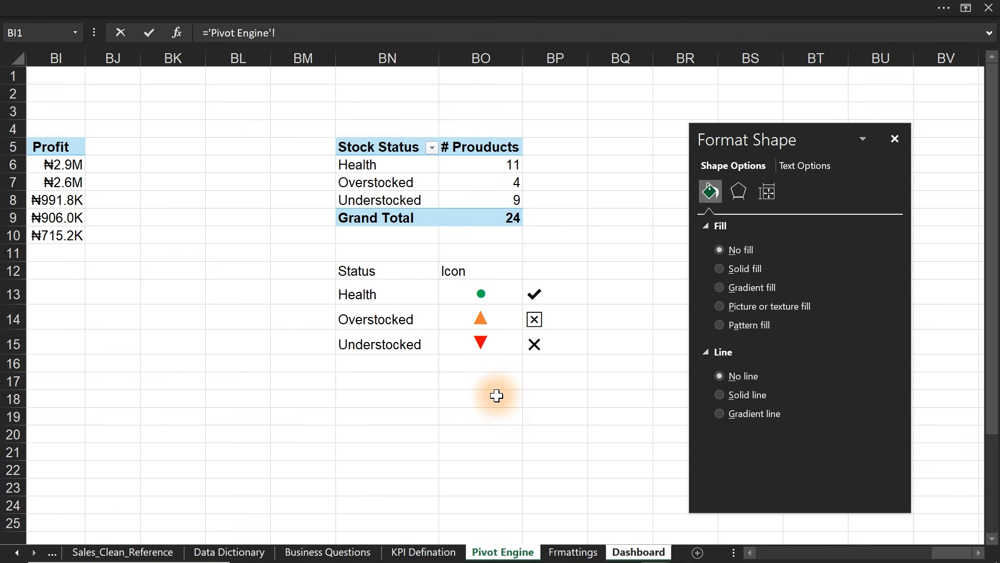
pyautogui.click(473, 300)
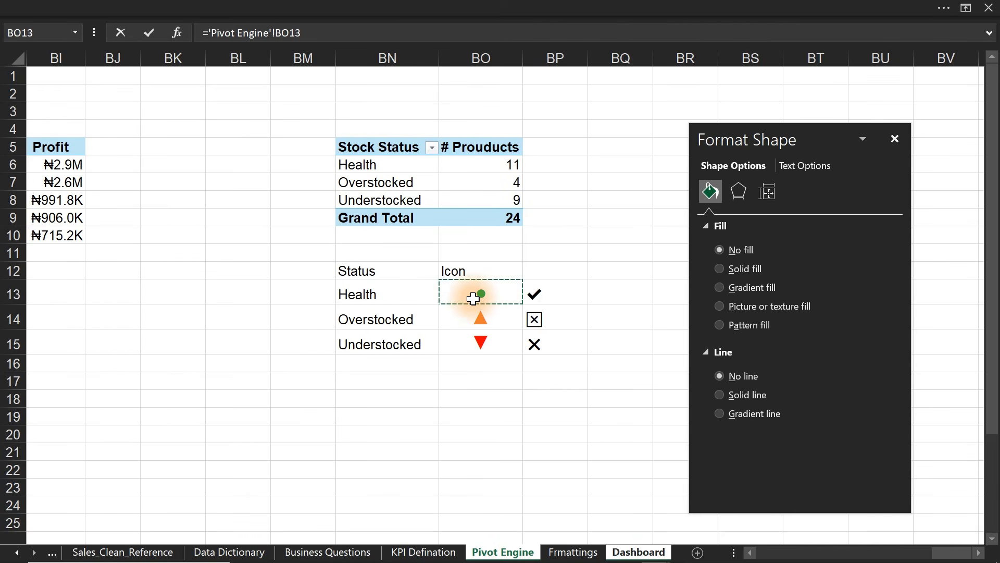
pyautogui.press('Return')
# - Link the yellow card's icon to the Overstocked icon in cell BO14 on the Pivot Engine sheet
pyautogui.moveTo(459, 223); pyautogui.dragTo(559, 223)
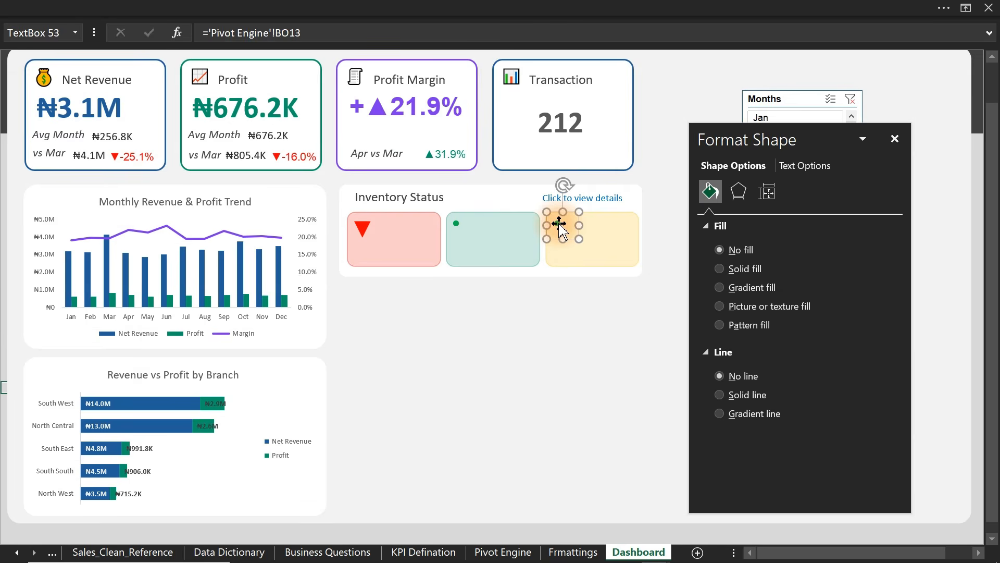
pyautogui.write('=')
pyautogui.click(503, 552)
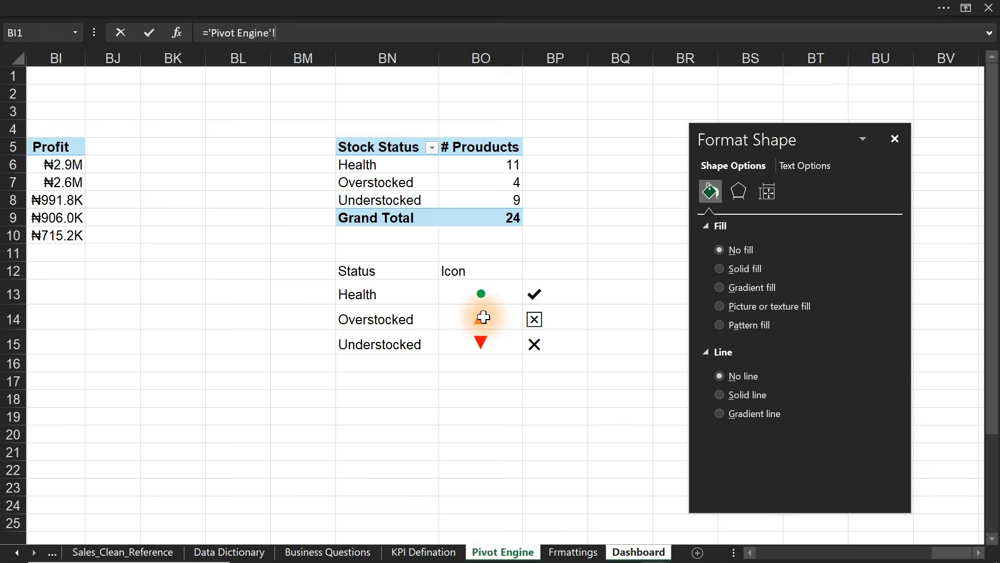
pyautogui.click(484, 317)
pyautogui.press('Return')
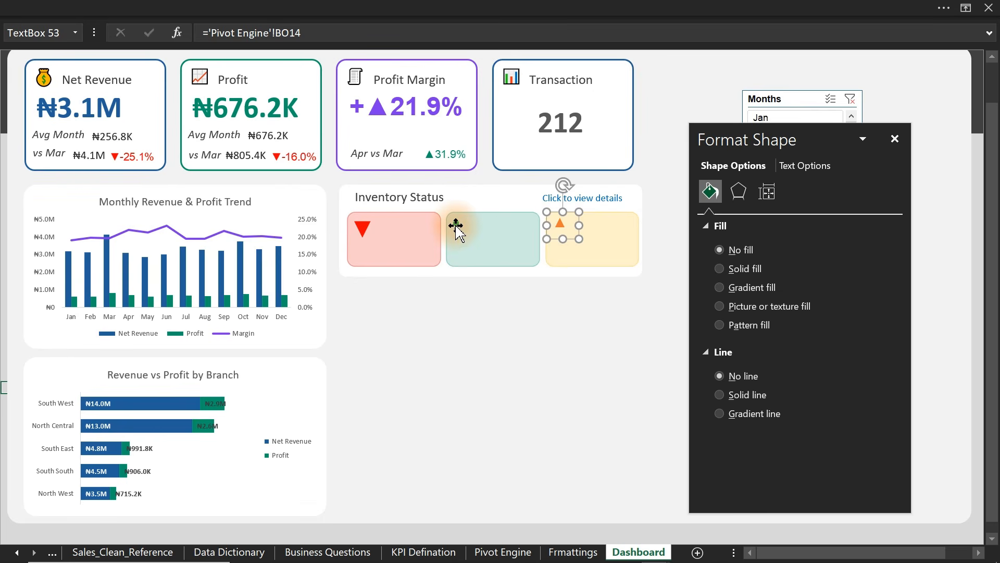
# - Set the font size of the green and yellow cards' icons to 28, the same as the red triangle
pyautogui.click(361, 227)
pyautogui.click(201, 7)
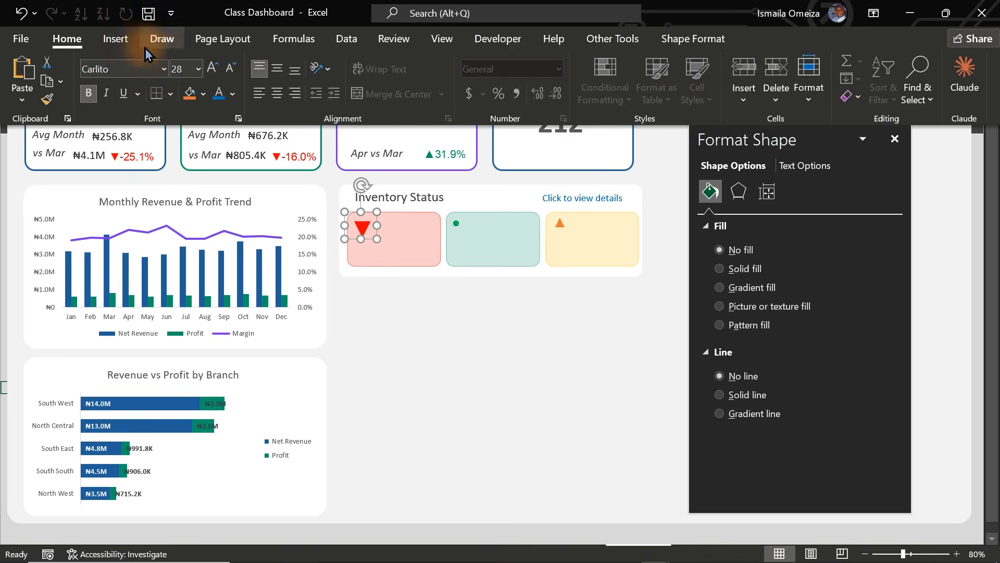
pyautogui.click(454, 230)
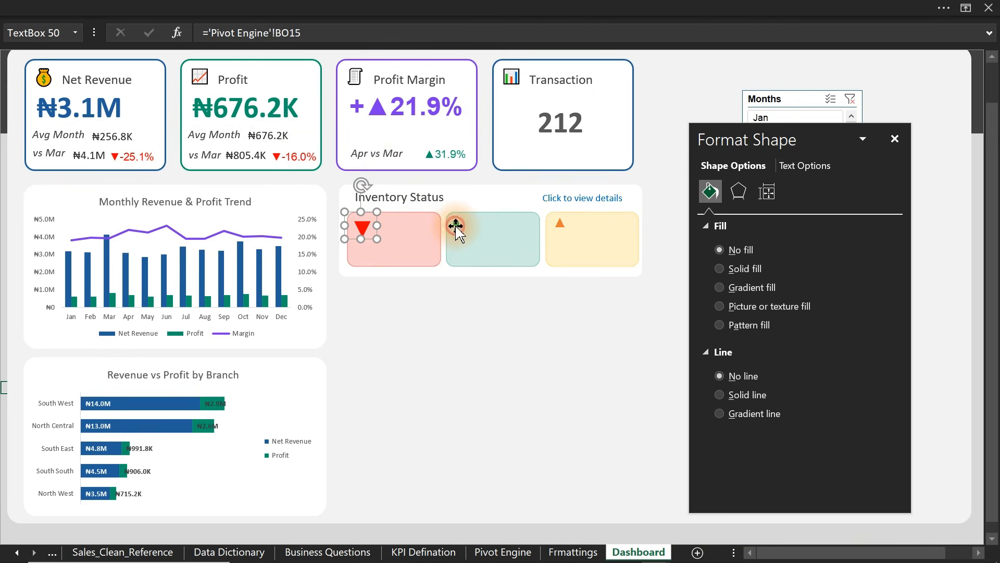
pyautogui.click(456, 227)
pyautogui.keyDown('shift'); pyautogui.click(563, 223); pyautogui.keyUp('shift')
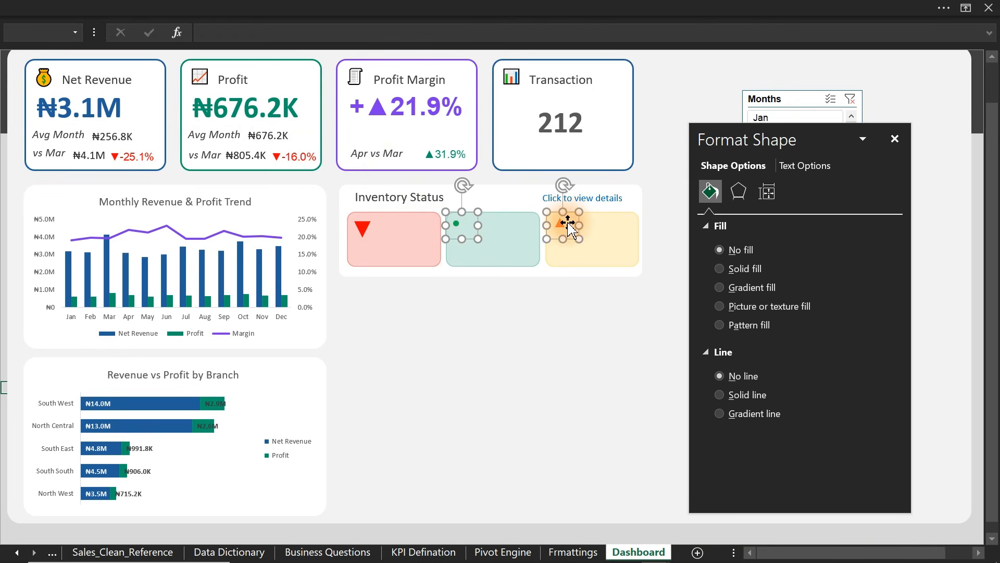
pyautogui.click(241, 8)
pyautogui.click(184, 69)
pyautogui.write('28')
pyautogui.press('Return')
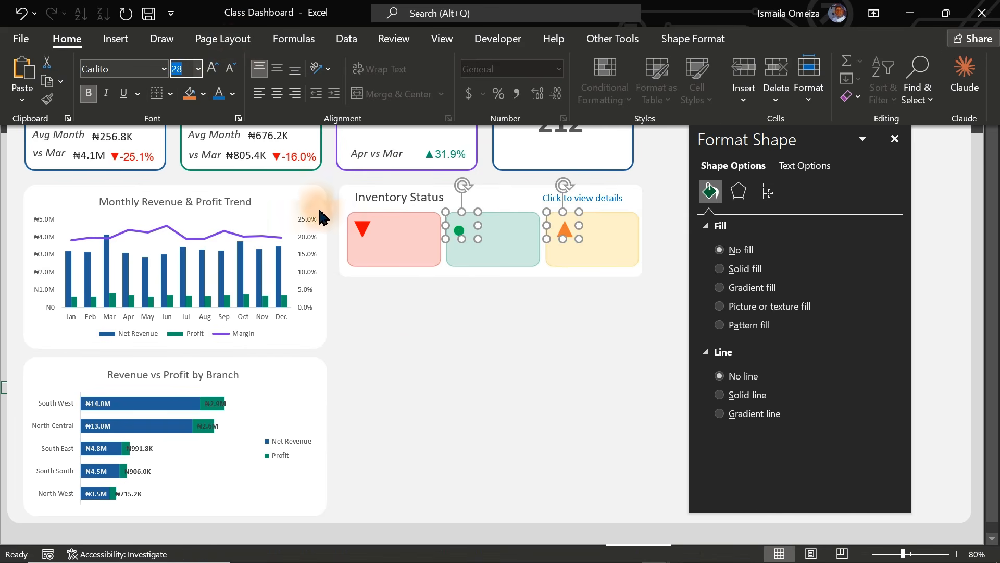
pyautogui.click(487, 301)
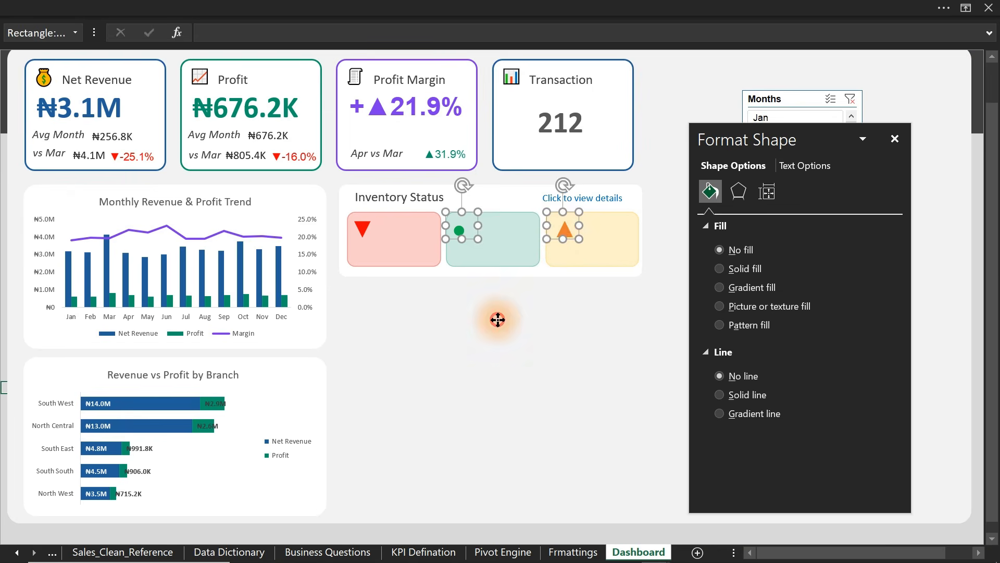
# - Enlarge the green circle icon's font to 40 and centre it horizontally and vertically in its text box
pyautogui.click(462, 231)
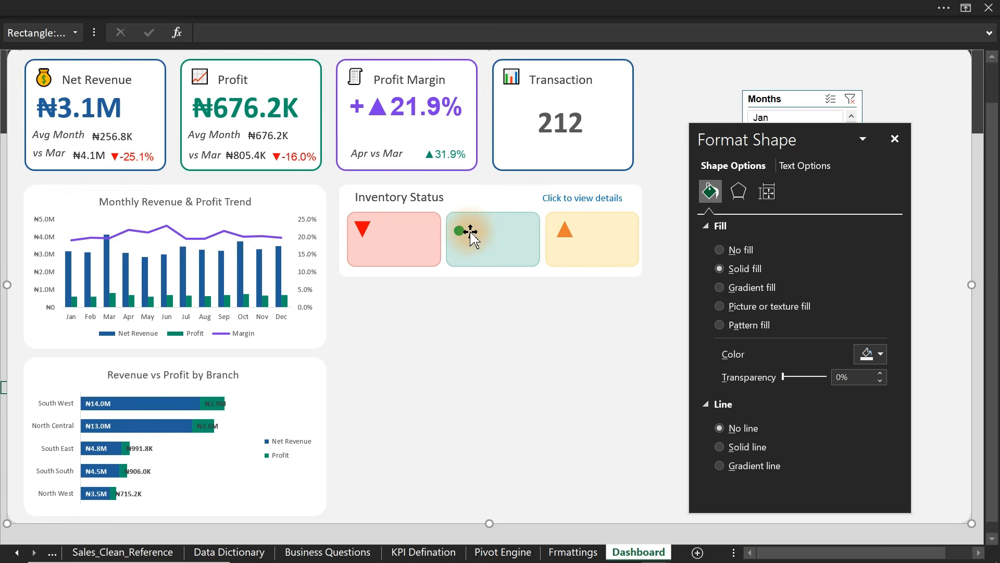
pyautogui.click(290, 6)
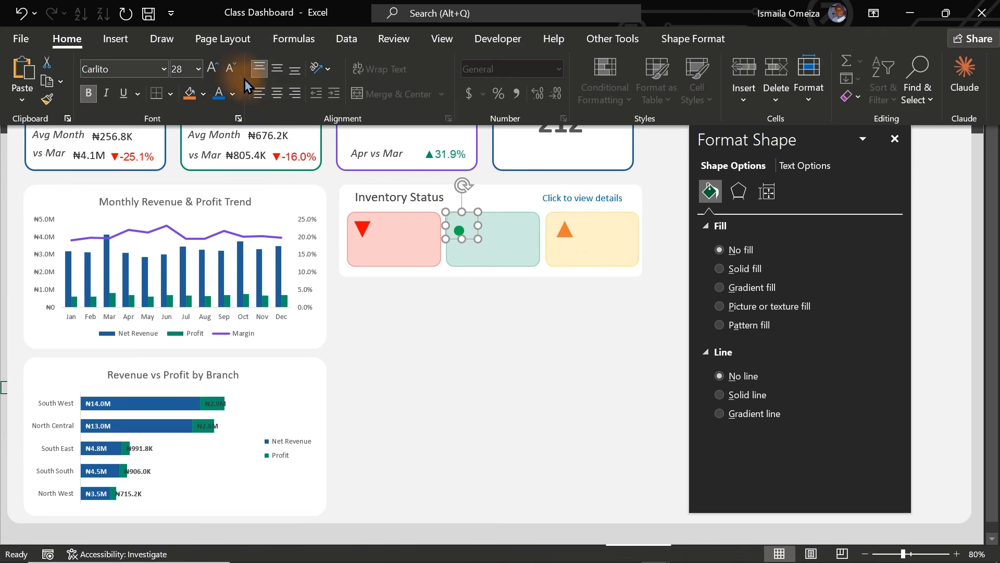
pyautogui.click(212, 68)
pyautogui.click(277, 93)
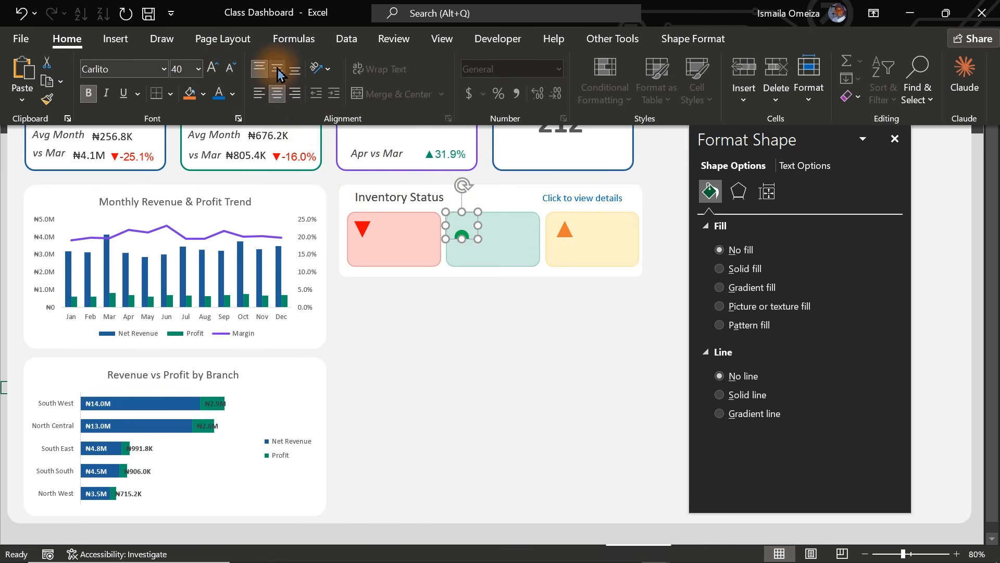
pyautogui.click(278, 69)
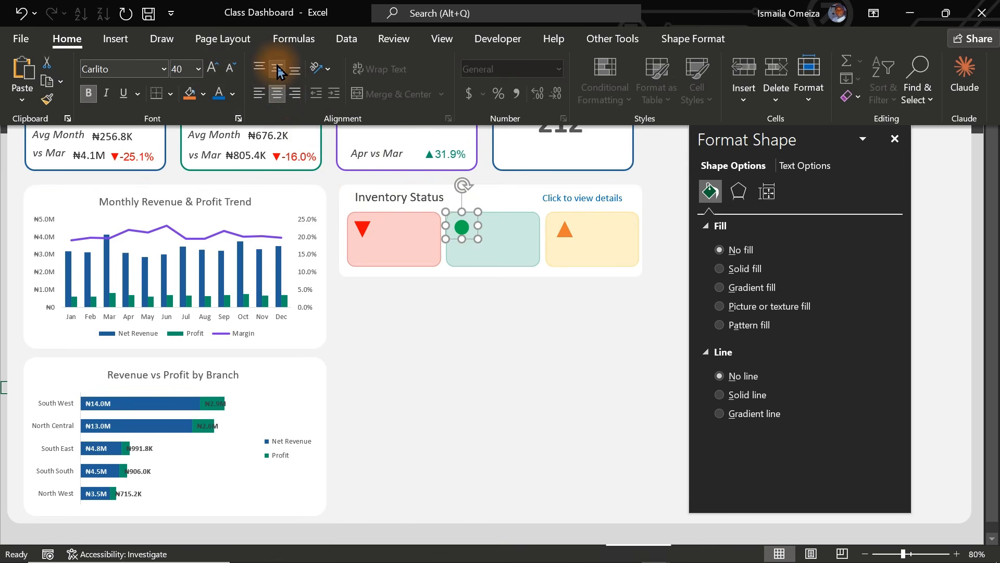
pyautogui.click(458, 328)
pyautogui.click(458, 327)
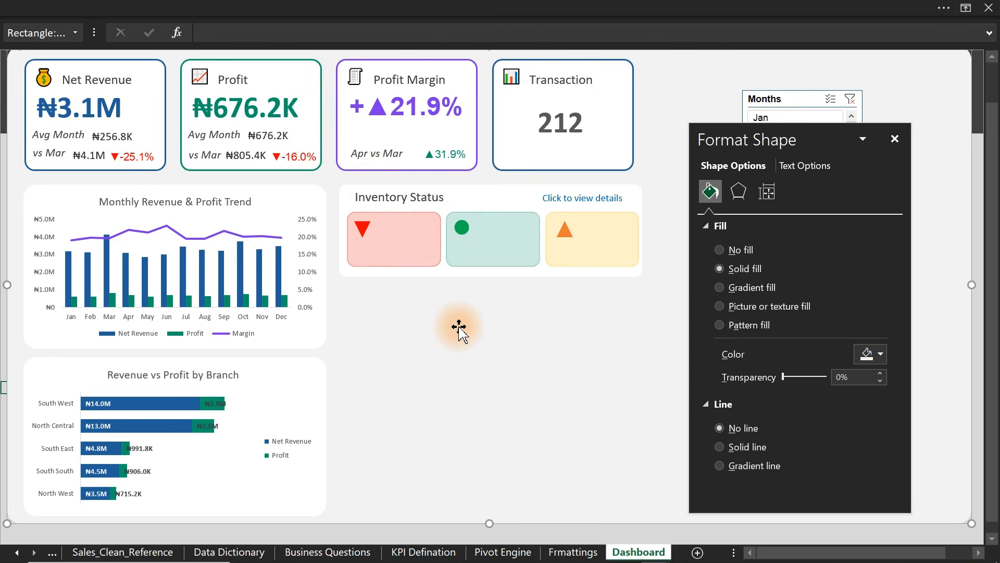
# - Copy the Inventory Status title onto the red card, change its text to "Understocked" and place it below the triangle
pyautogui.click(418, 197)
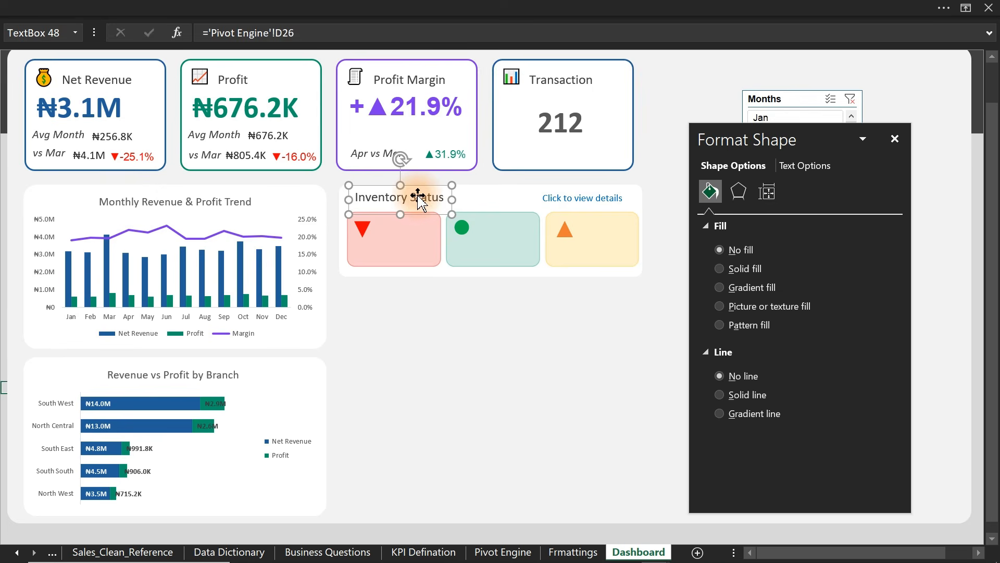
pyautogui.moveTo(417, 196); pyautogui.dragTo(416, 252)
pyautogui.tripleClick(416, 253)
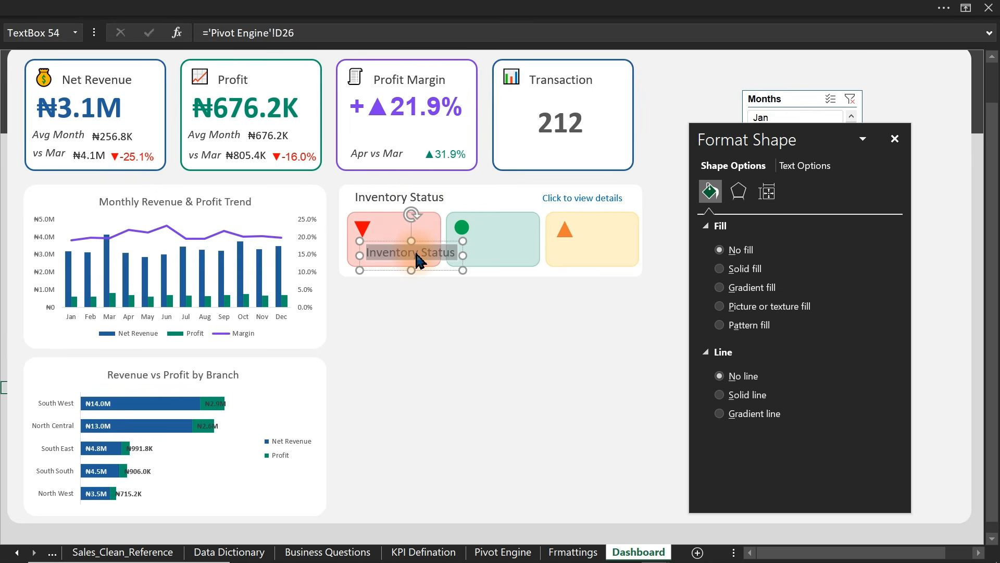
pyautogui.write('Understocked')
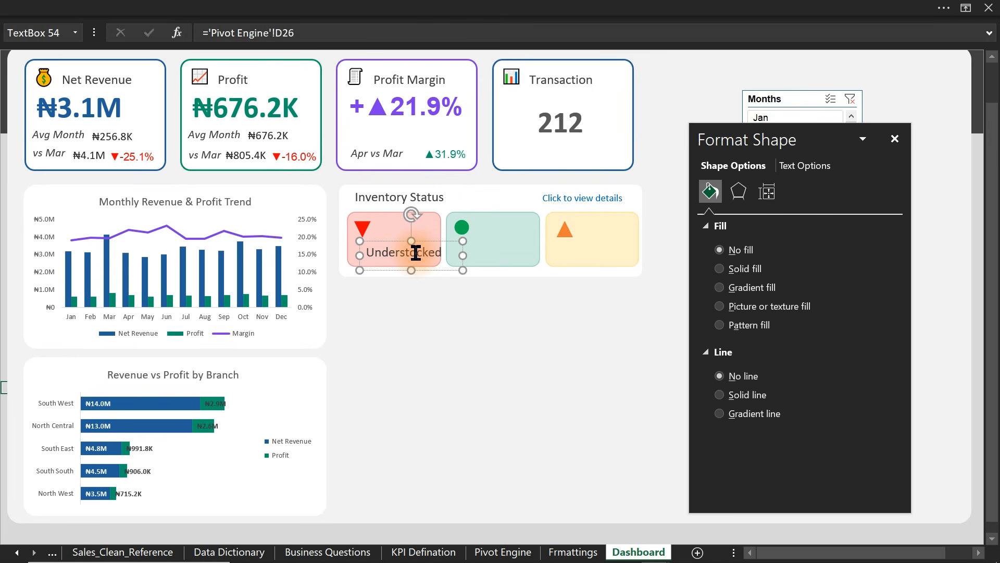
pyautogui.click(449, 277)
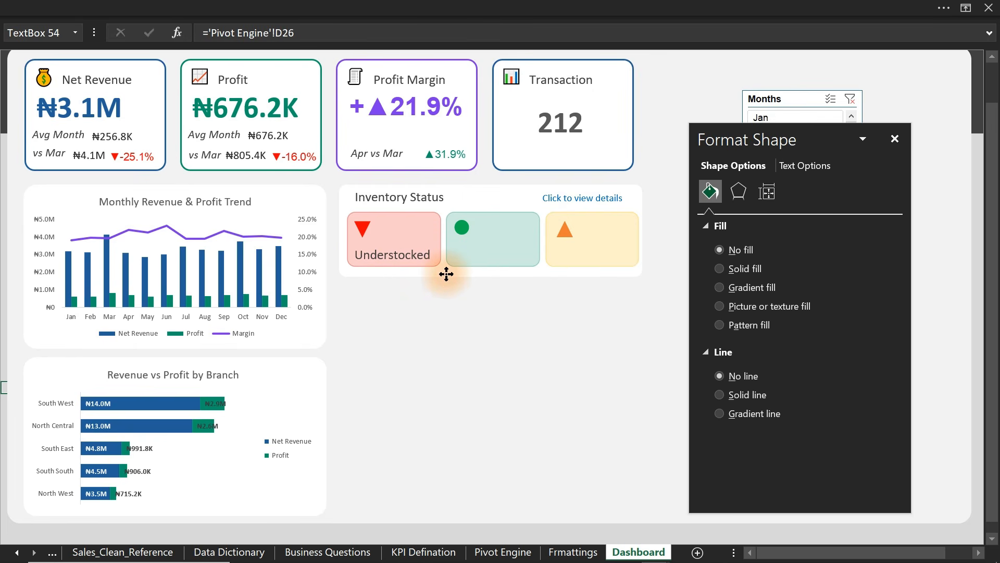
pyautogui.moveTo(447, 274); pyautogui.dragTo(448, 273)
# - Duplicate the "Understocked" label onto the green card as "Health" and narrow its text box
pyautogui.hotkey('ctrl', 'd')
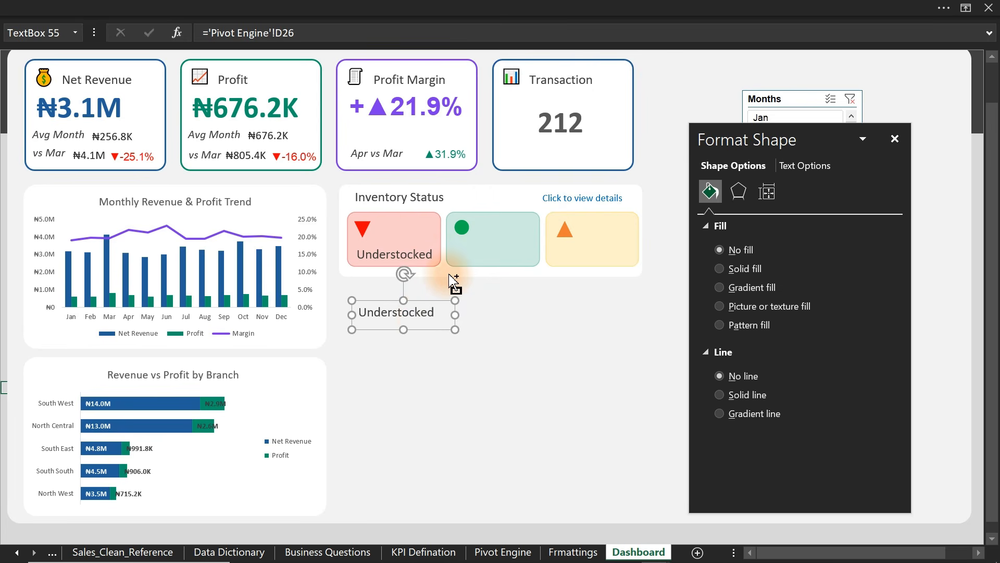
pyautogui.moveTo(417, 326); pyautogui.dragTo(514, 271)
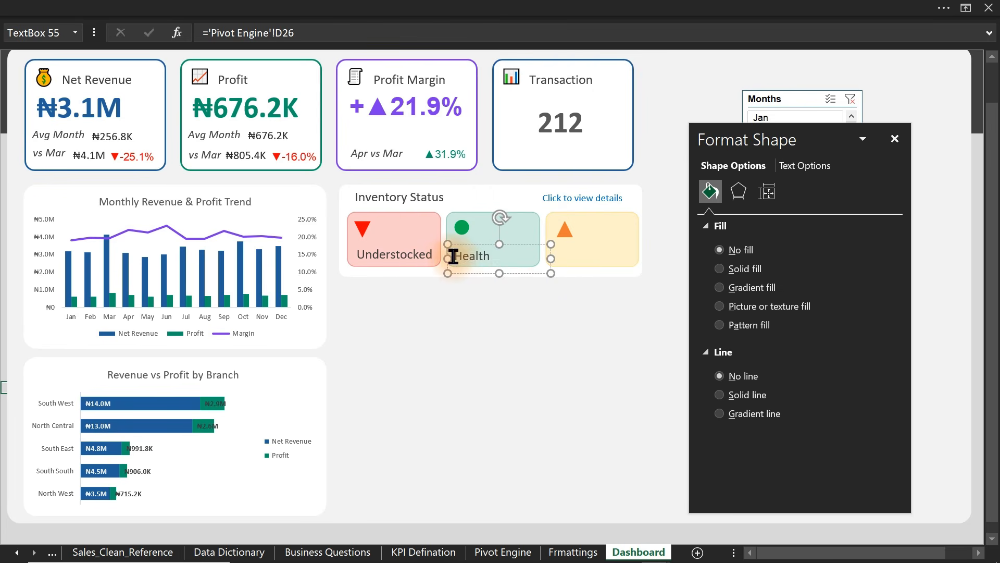
pyautogui.moveTo(447, 259); pyautogui.dragTo(471, 263)
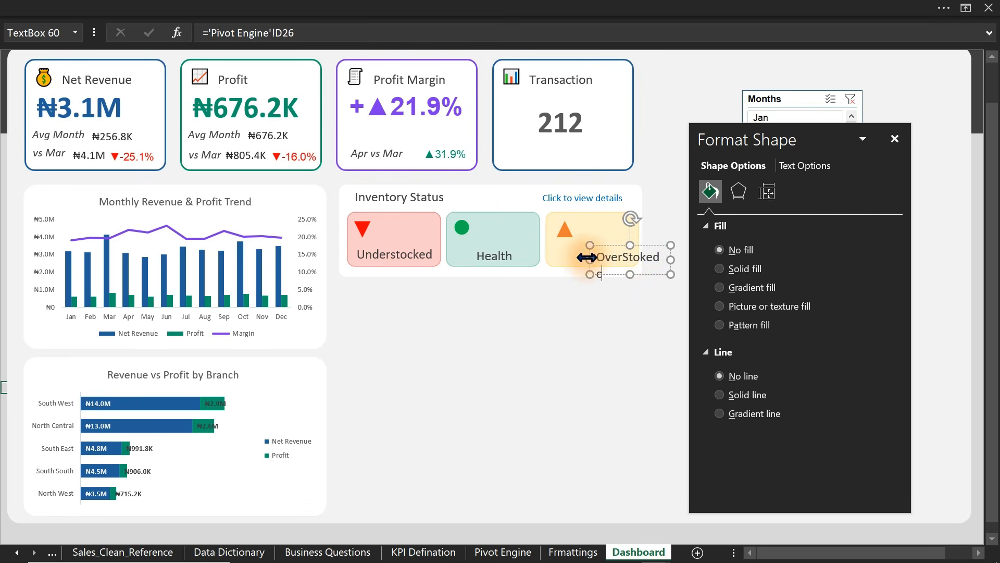
# - Fit the third label's text box, position it beneath the yellow card's triangle and correct its text to "Overstocked"
pyautogui.moveTo(589, 259); pyautogui.dragTo(577, 258)
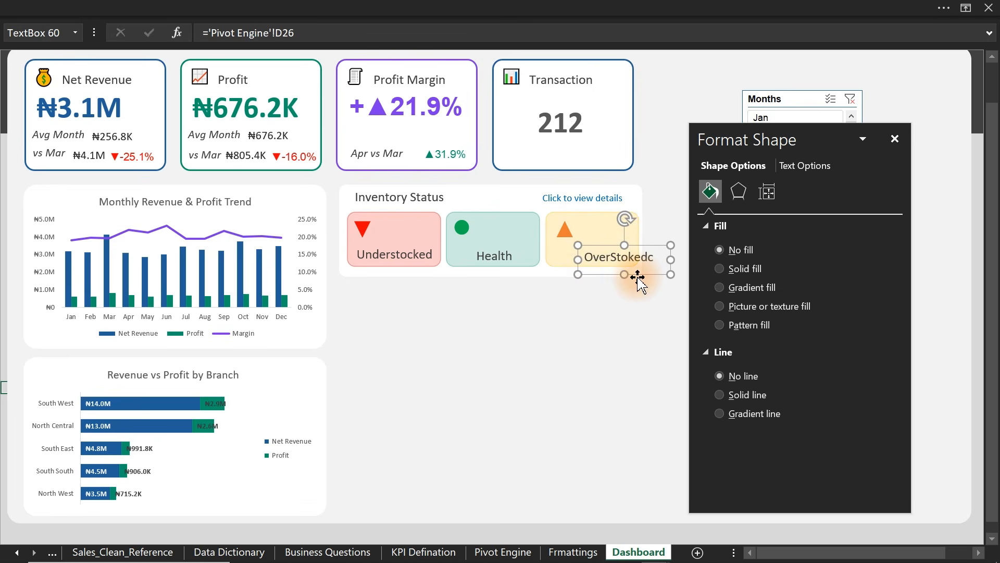
pyautogui.moveTo(638, 277); pyautogui.dragTo(611, 273)
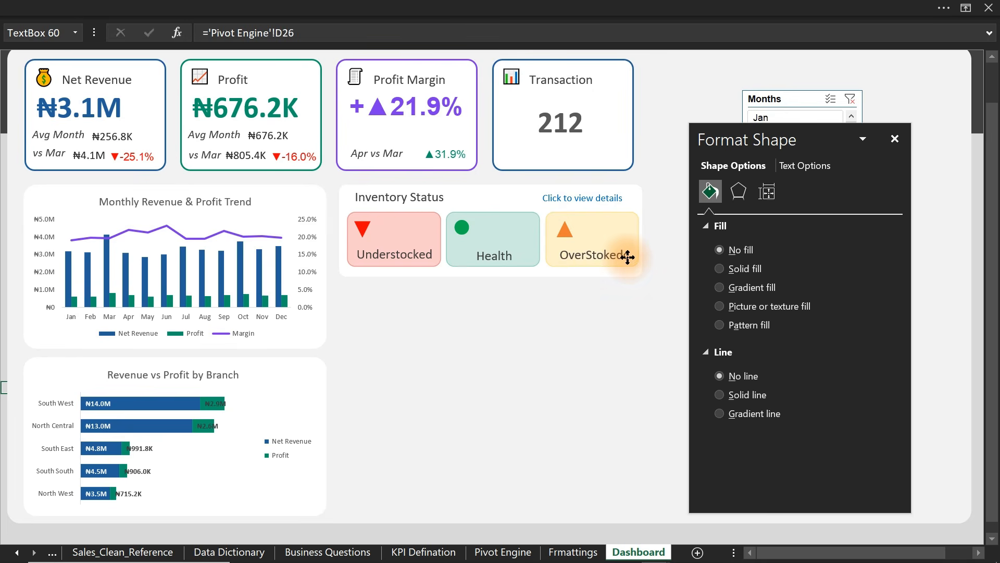
pyautogui.click(610, 259)
pyautogui.doubleClick(606, 257)
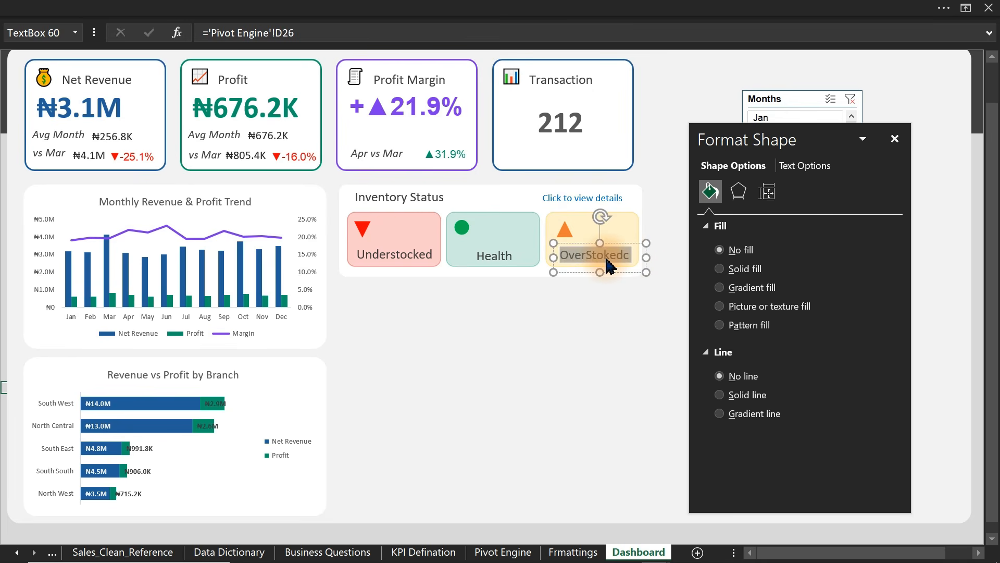
pyautogui.click(636, 273)
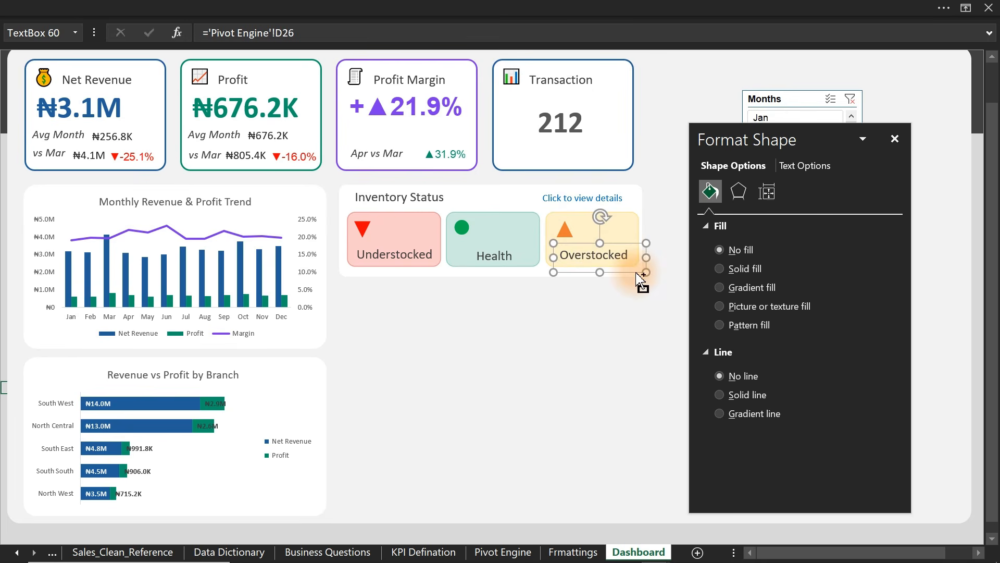
# - Duplicate the "Overstocked" label, place the copy beside the red triangle and link it to the Understocked count, ='Pivot Engine'!BO8
pyautogui.hotkey('ctrl', 'd')
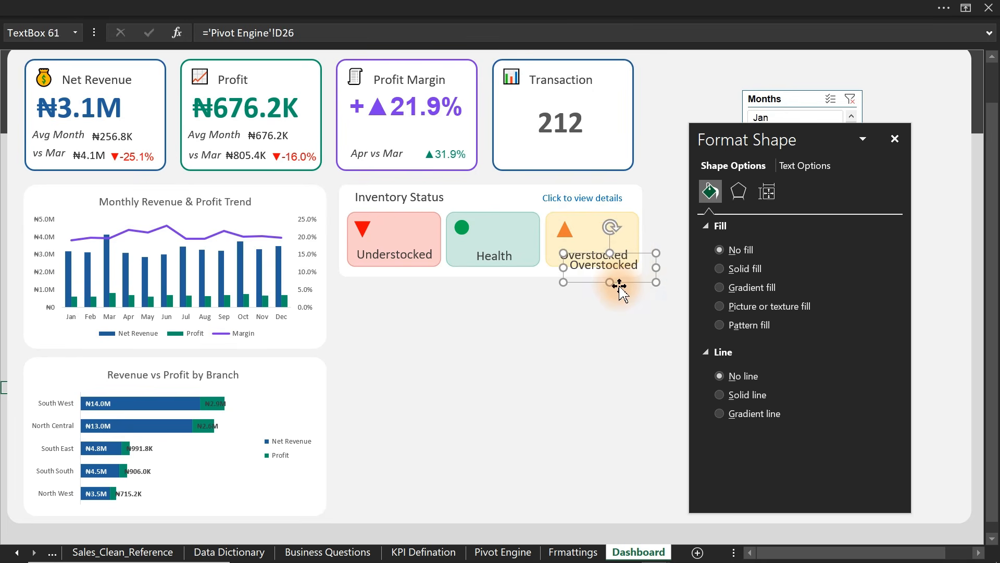
pyautogui.moveTo(618, 285); pyautogui.dragTo(476, 263)
pyautogui.click(584, 266)
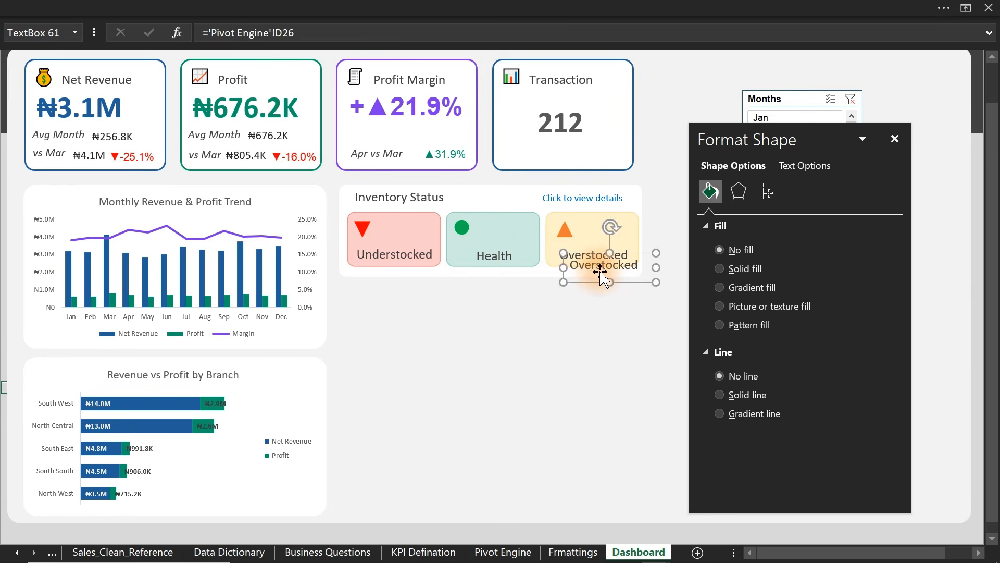
pyautogui.moveTo(600, 272); pyautogui.dragTo(408, 241)
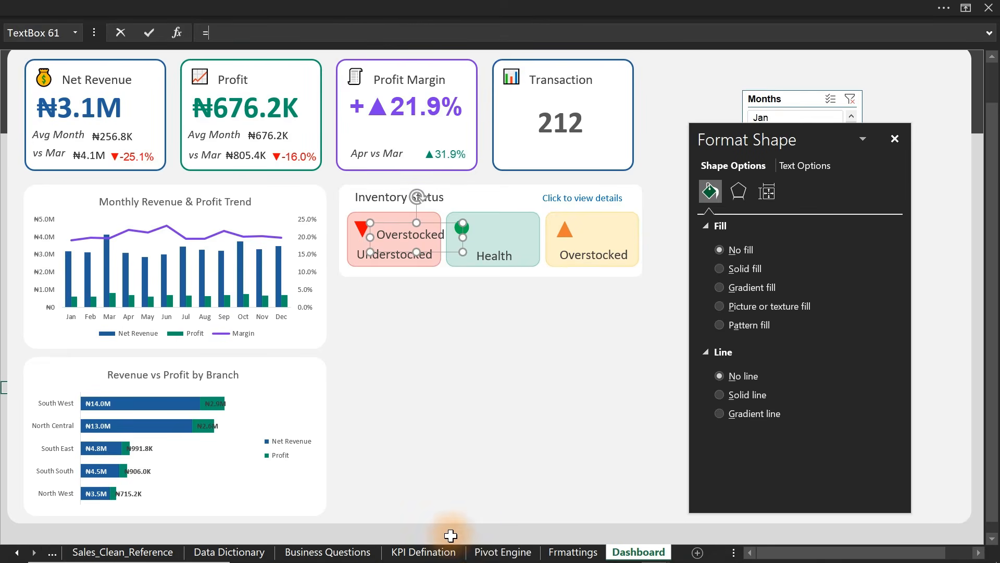
pyautogui.write('=')
pyautogui.click(482, 552)
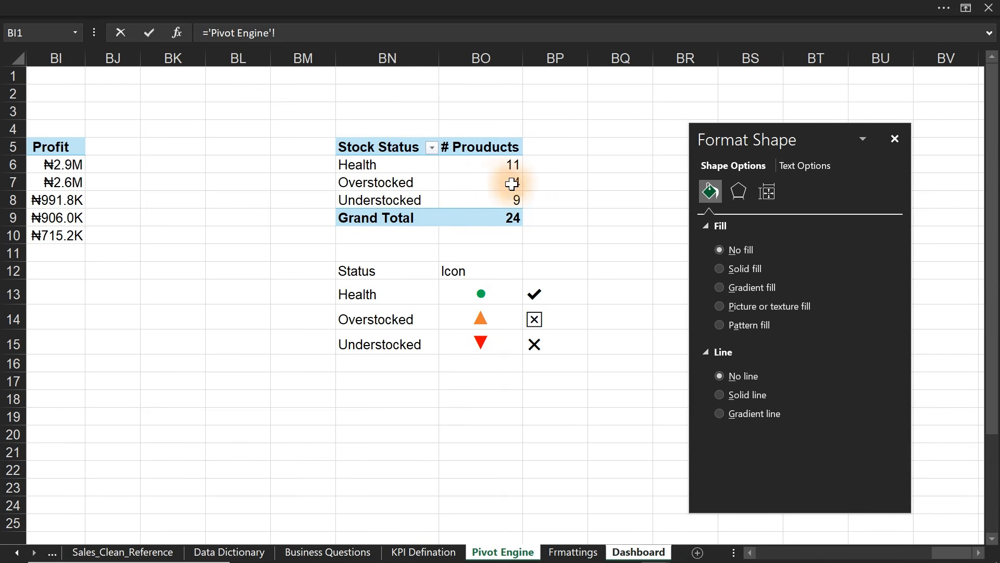
pyautogui.click(501, 200)
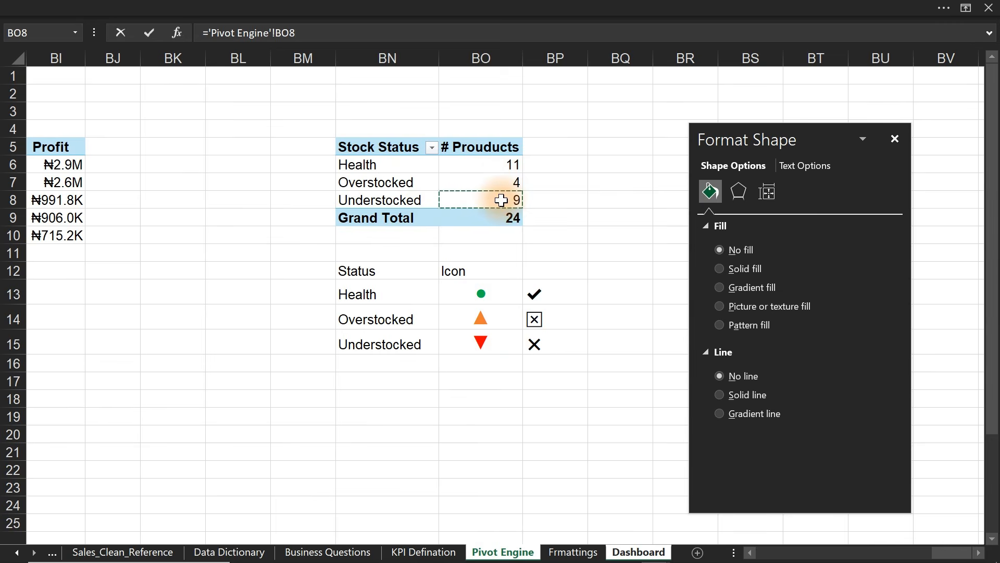
pyautogui.press('Return')
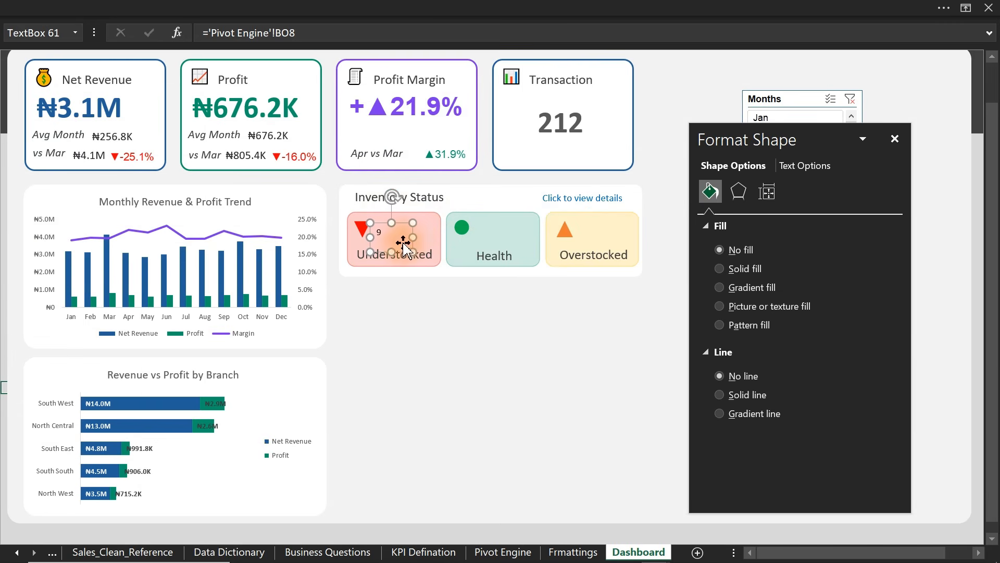
# - Format the red card's count at font size 24 in standard dark red and position it beside the triangle
pyautogui.click(408, 8)
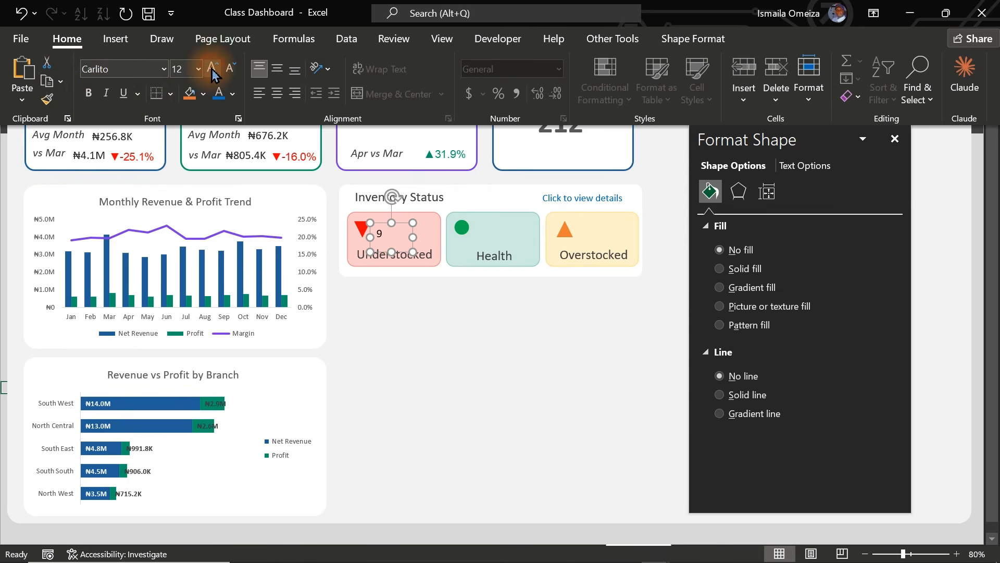
pyautogui.click(397, 231)
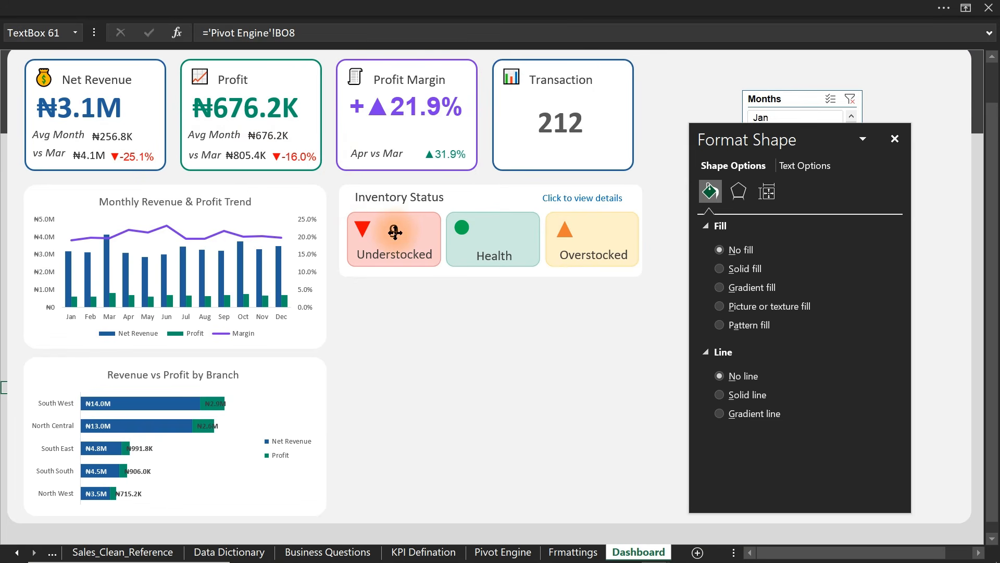
pyautogui.click(794, 166)
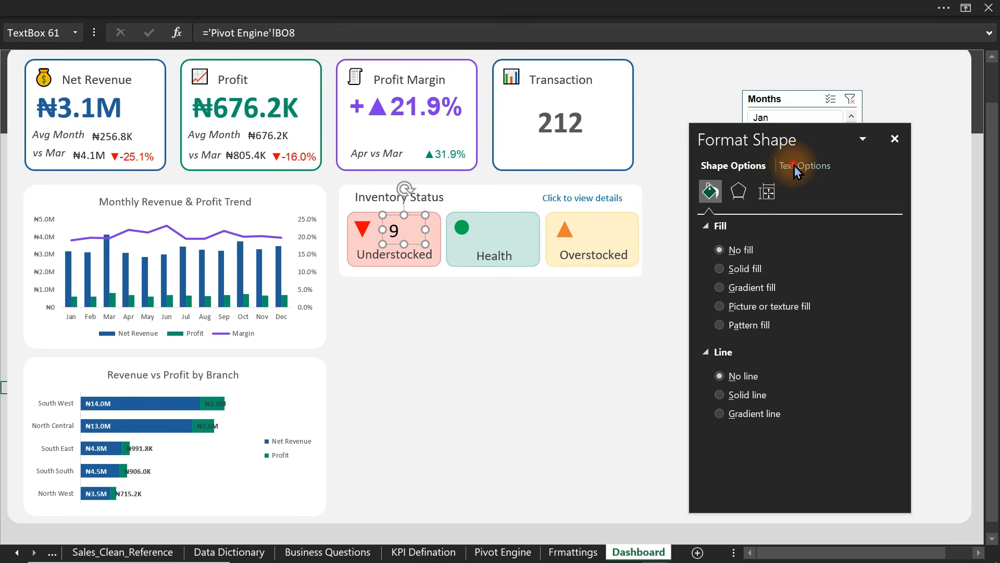
pyautogui.click(870, 355)
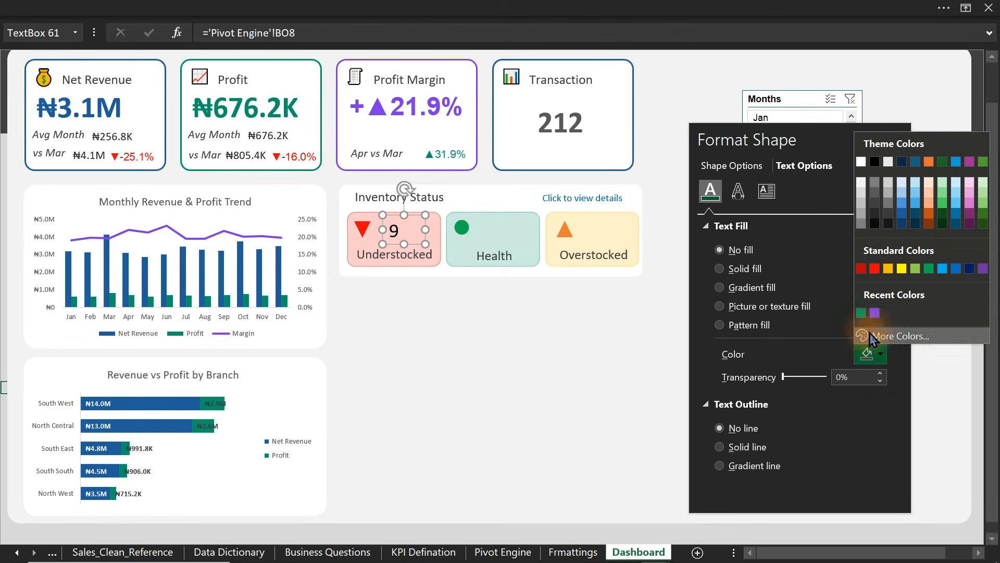
pyautogui.click(862, 269)
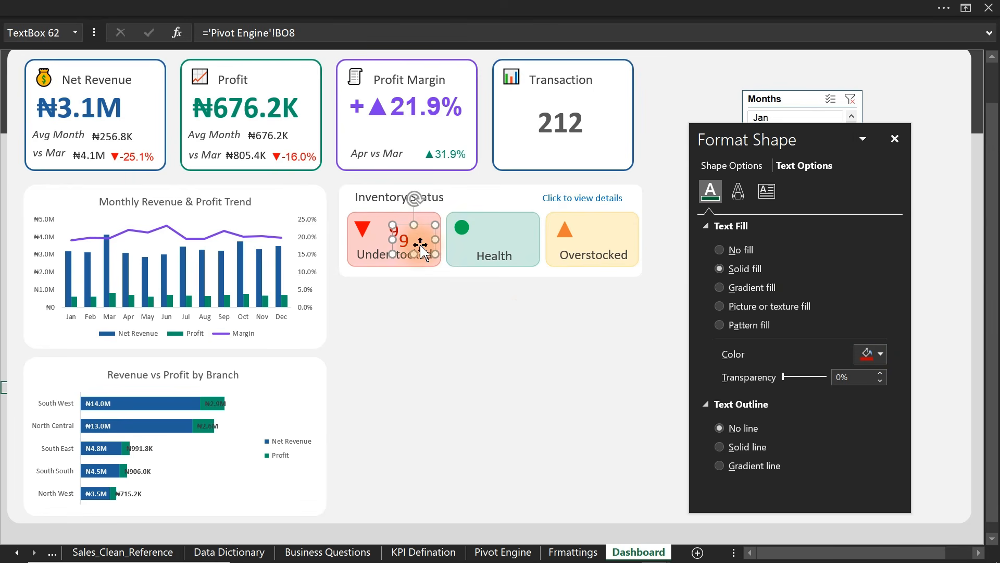
# - Duplicate the red card's count beside the green circle and link the copy to ='Pivot Engine'!BO6
pyautogui.moveTo(407, 233); pyautogui.dragTo(505, 229)
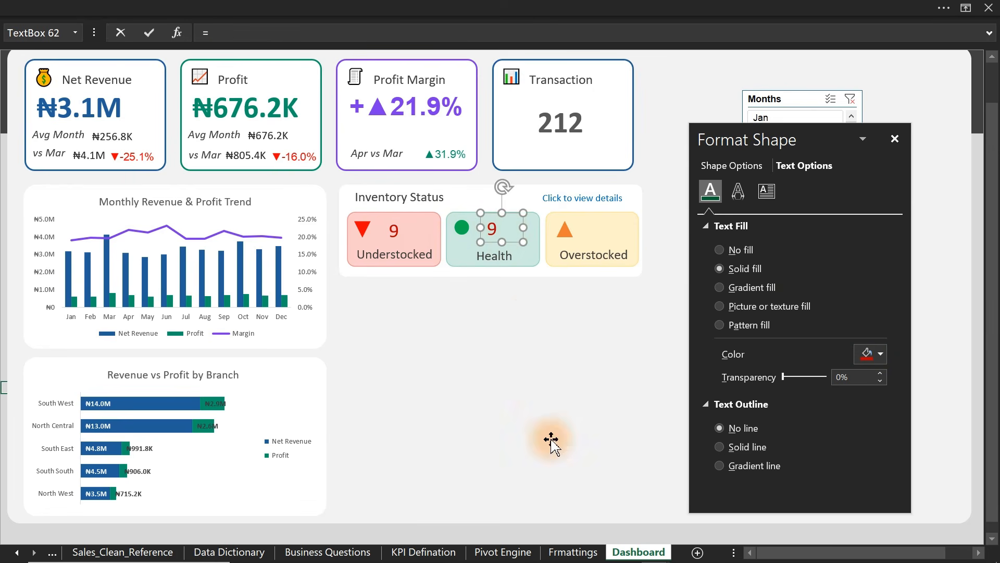
pyautogui.click(518, 556)
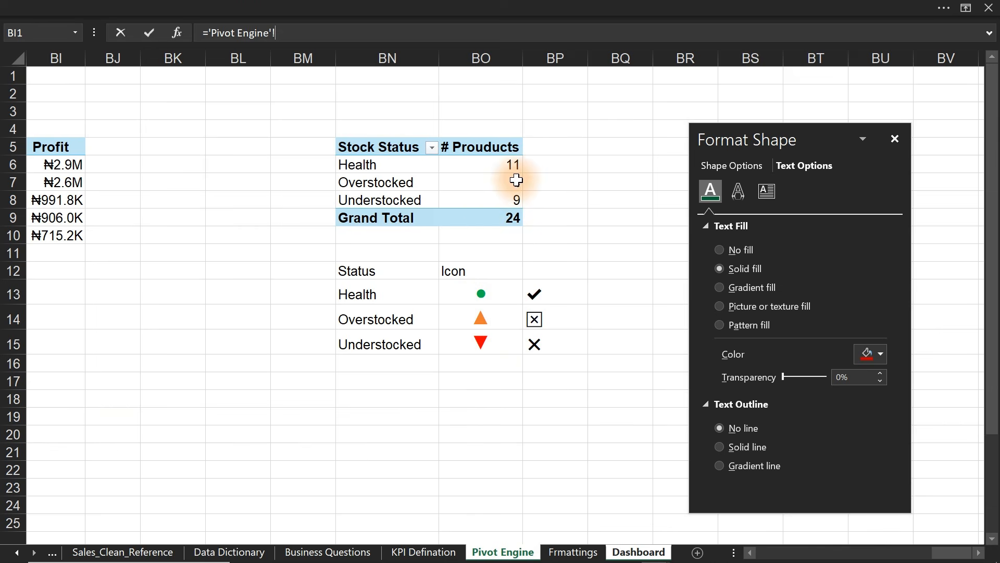
pyautogui.press('Return')
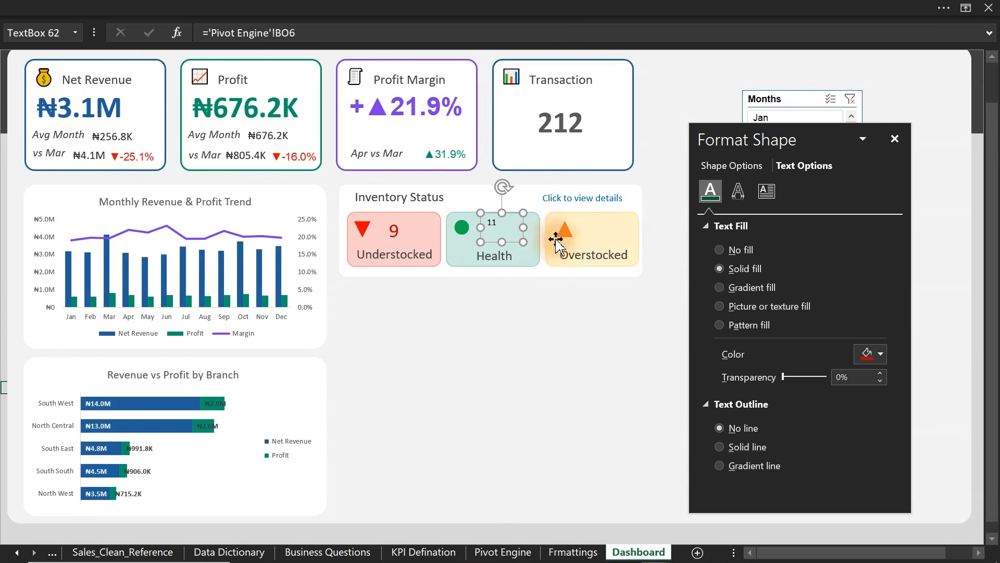
# - Place a copy of the Health count beside the yellow card's triangle and link it to ='Pivot Engine'!BO7
pyautogui.press('Tab')
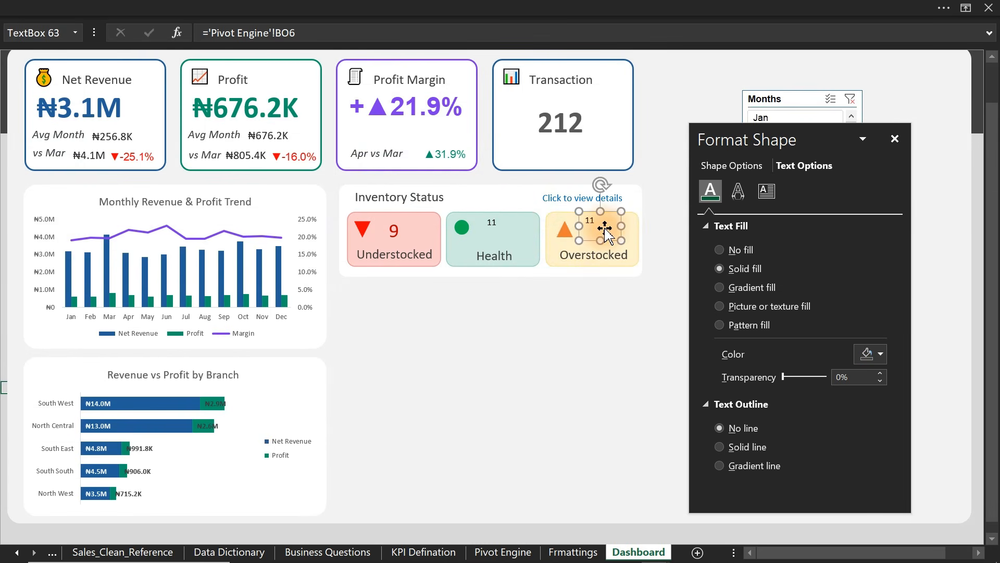
pyautogui.write('=')
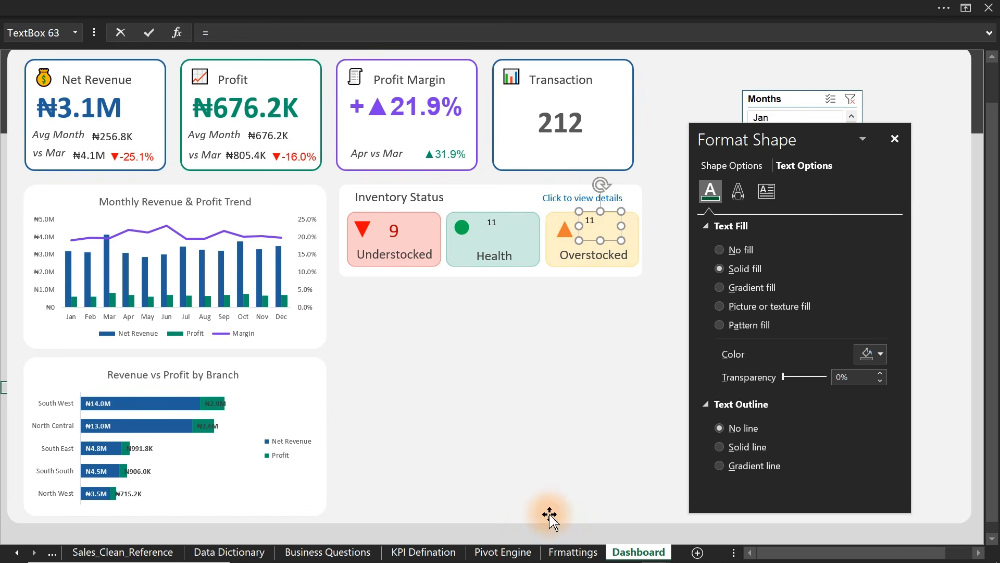
pyautogui.click(473, 551)
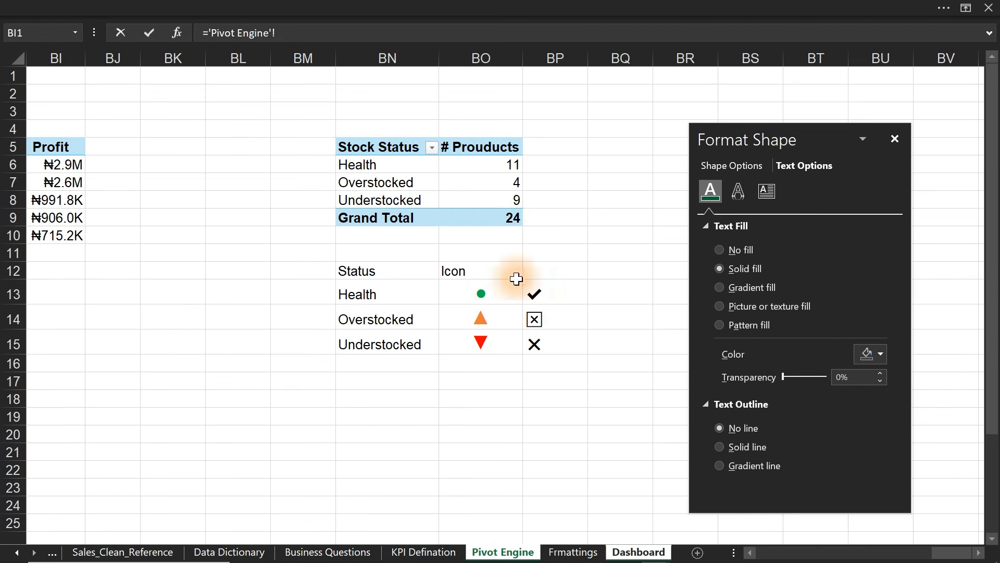
pyautogui.click(507, 182)
pyautogui.press('Return')
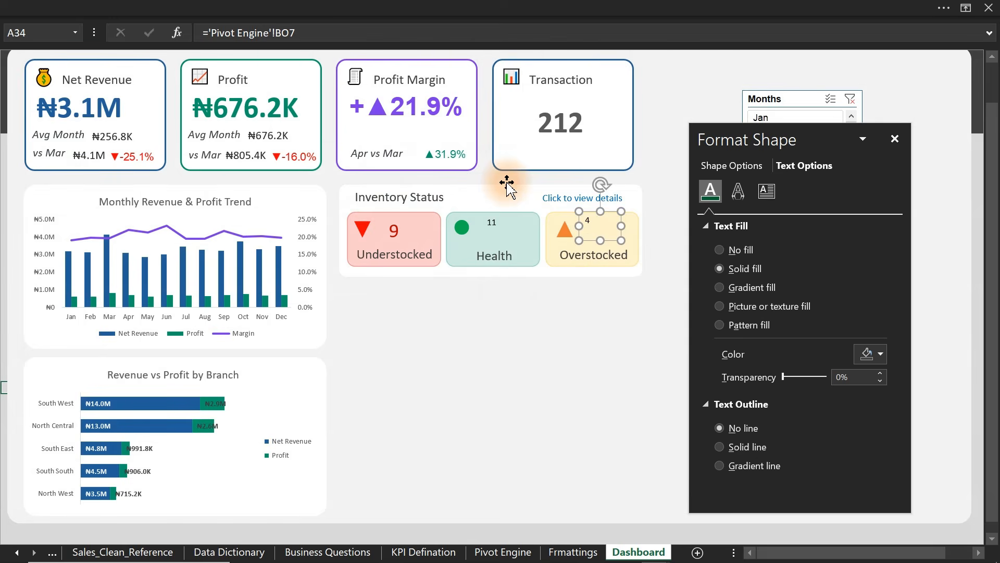
# - Copy the Understocked count's formatting onto the Health and Overstocked counts with Format Painter
pyautogui.click(394, 231)
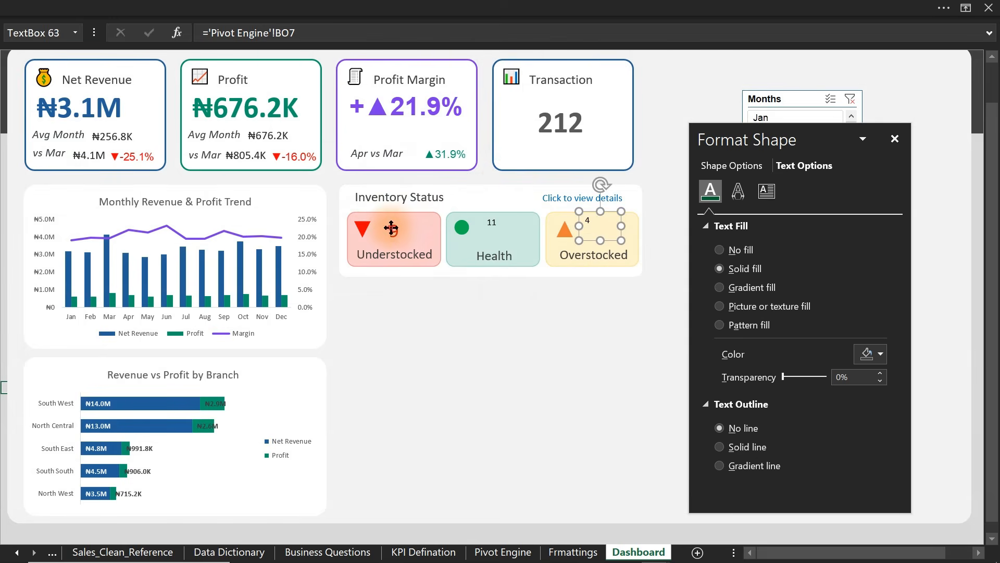
pyautogui.click(156, 7)
pyautogui.click(48, 99)
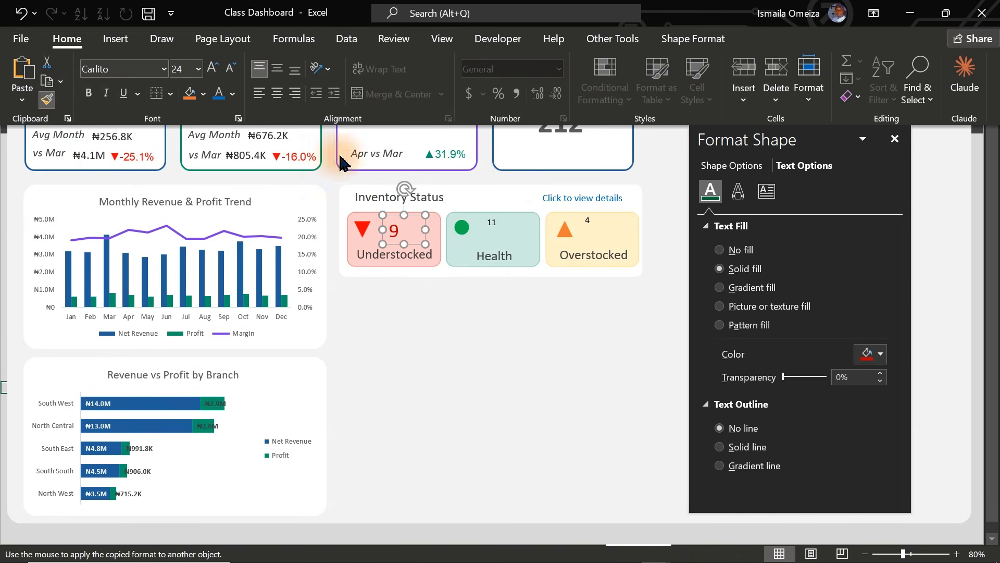
pyautogui.click(496, 229)
pyautogui.click(156, 8)
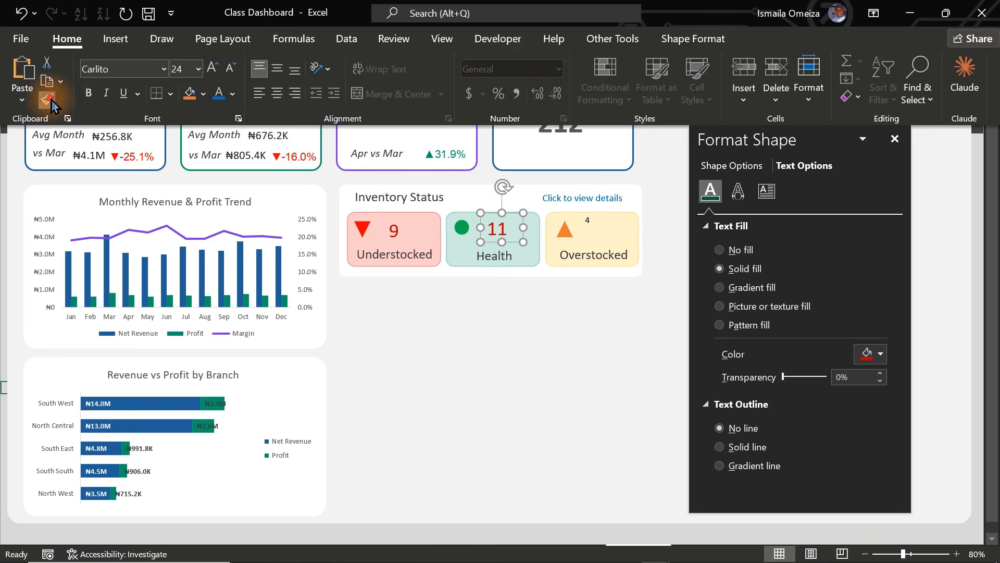
pyautogui.click(47, 100)
pyautogui.click(614, 233)
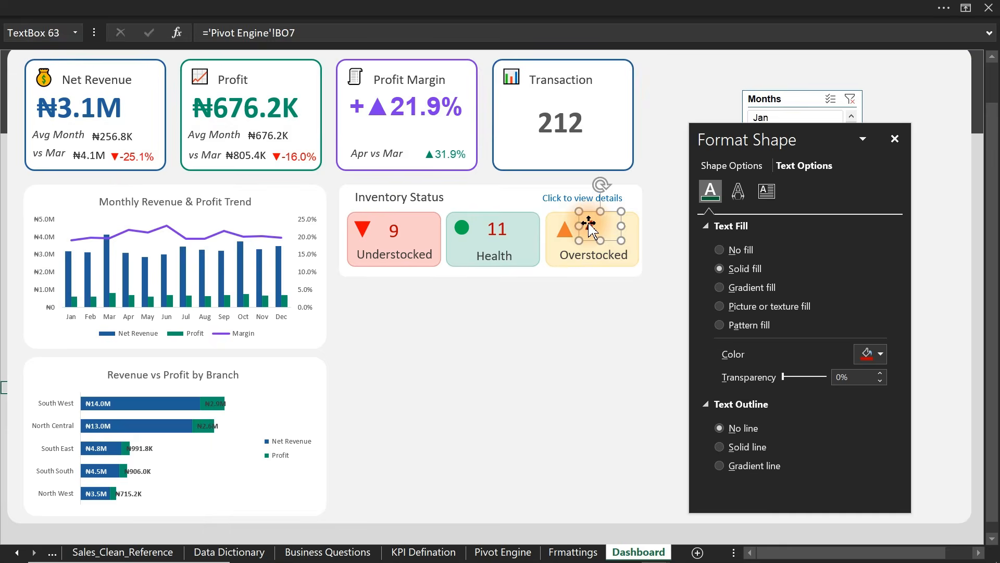
# - Recolour the Health card's count with the recently used green
pyautogui.click(489, 233)
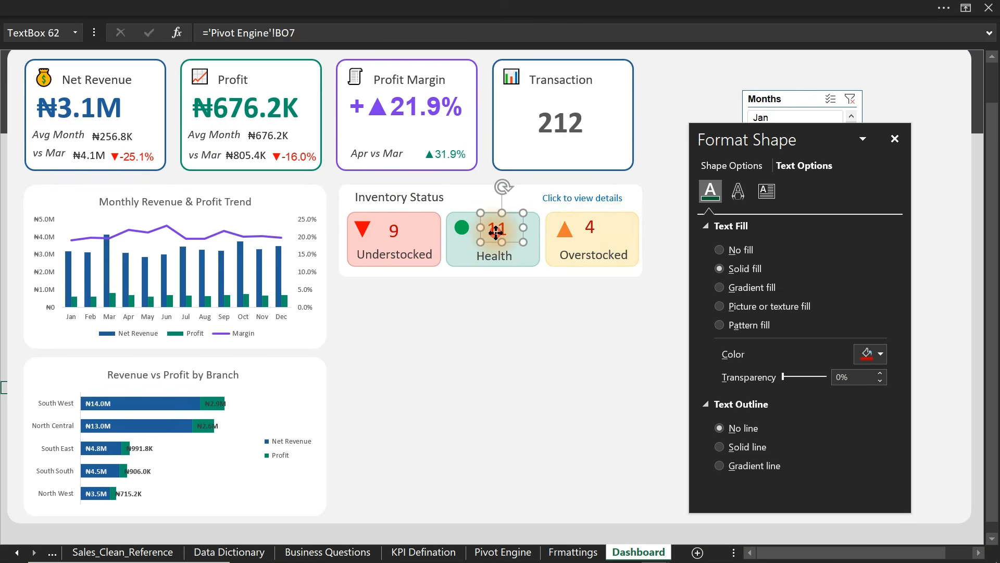
pyautogui.click(878, 354)
pyautogui.click(861, 309)
# - Recolour the Overstocked count a custom darkened gold, align it beside its triangle and close the shape formatting settings
pyautogui.click(594, 229)
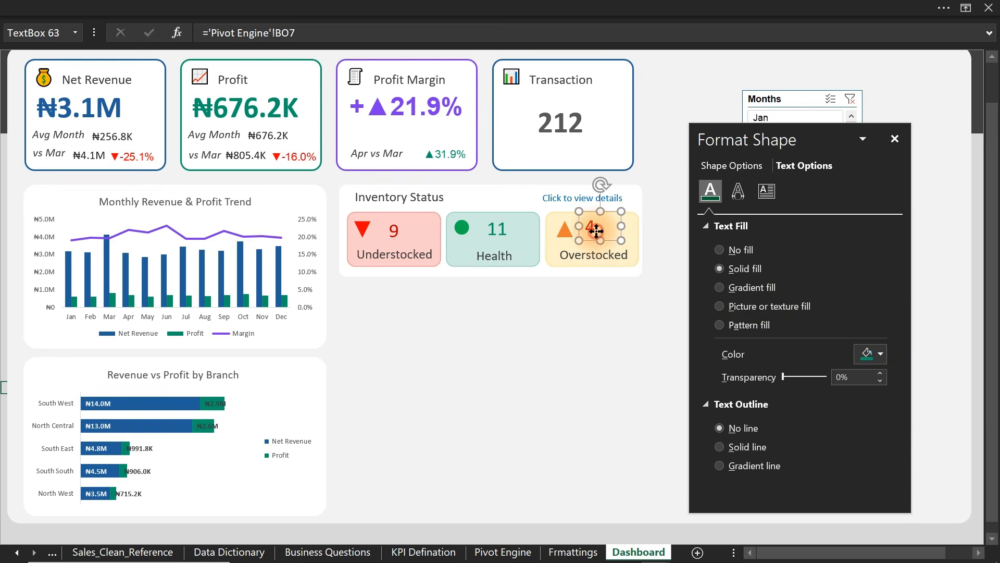
pyautogui.click(879, 353)
pyautogui.click(884, 308)
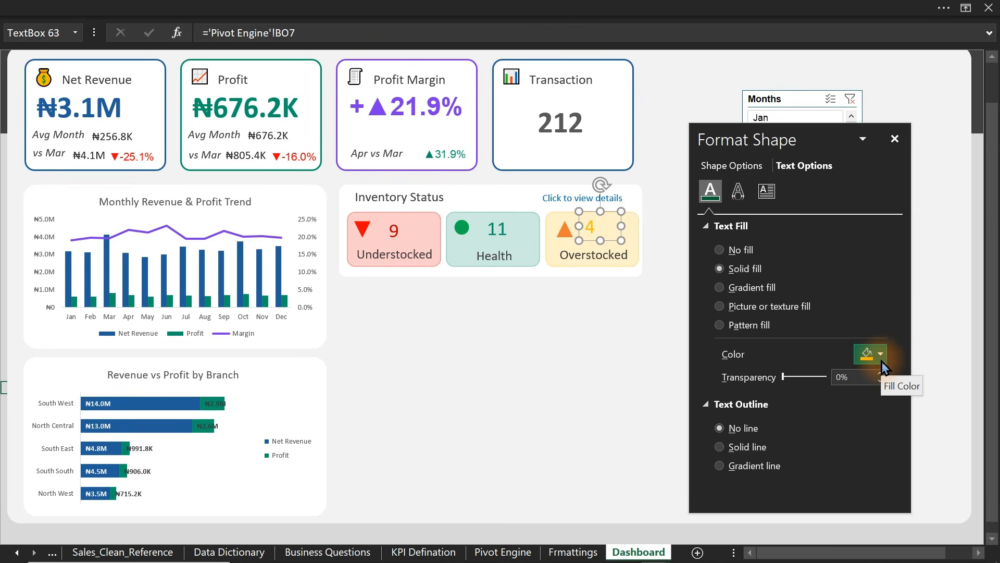
pyautogui.click(880, 359)
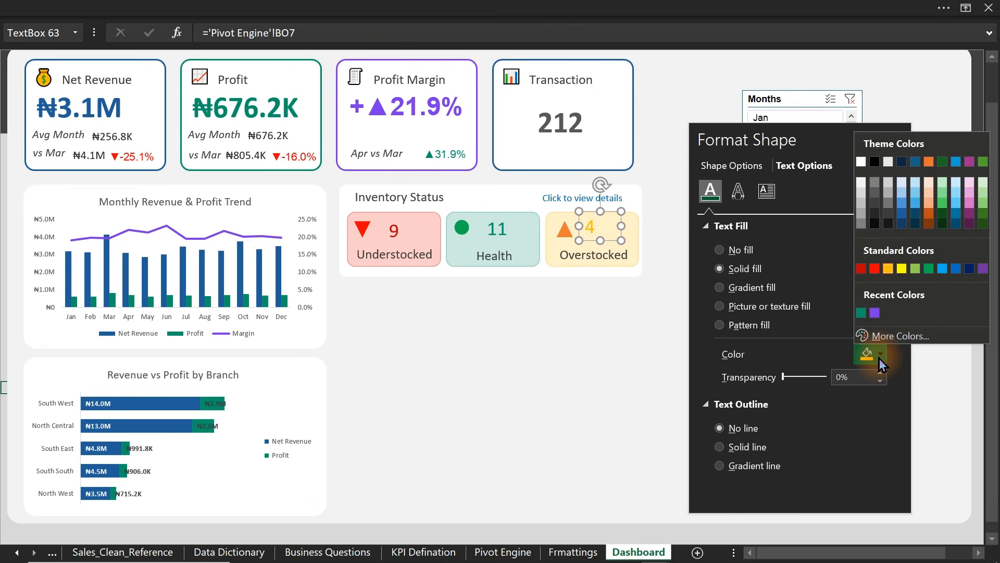
pyautogui.click(899, 335)
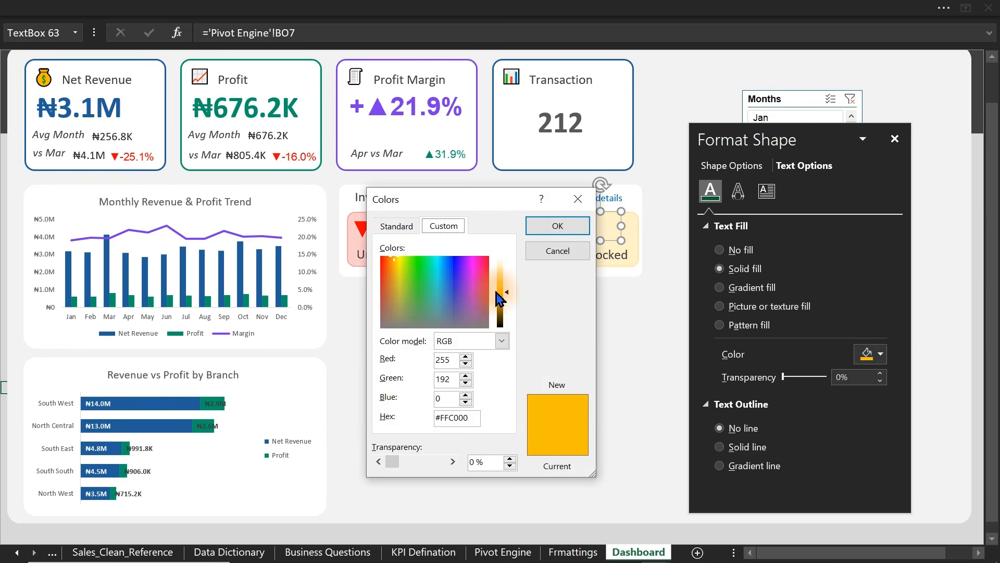
pyautogui.moveTo(507, 293); pyautogui.dragTo(506, 318)
pyautogui.click(552, 227)
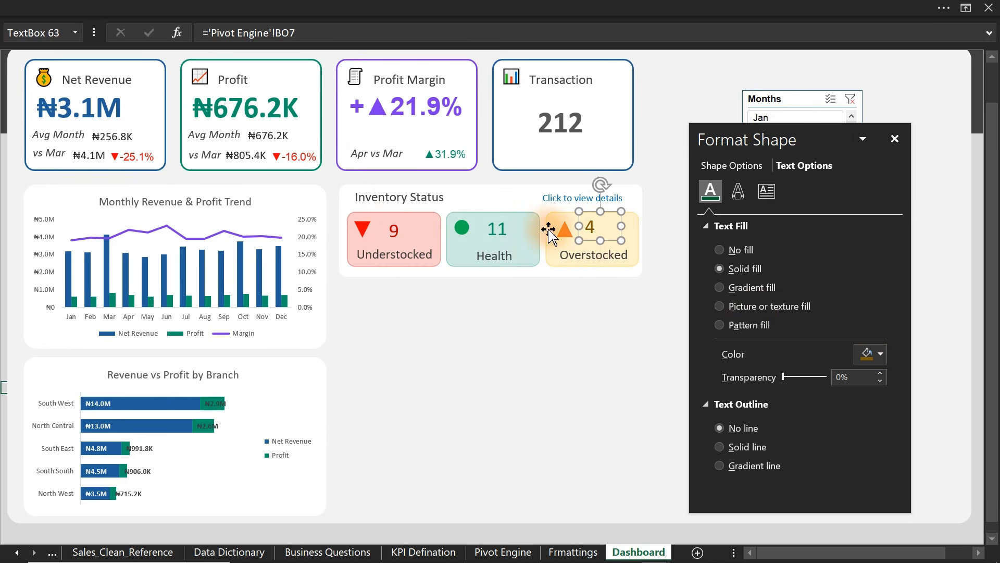
pyautogui.moveTo(598, 230)
pyautogui.mouseDown()
pyautogui.moveTo(545, 259)
pyautogui.moveTo(605, 233)
pyautogui.mouseUp()
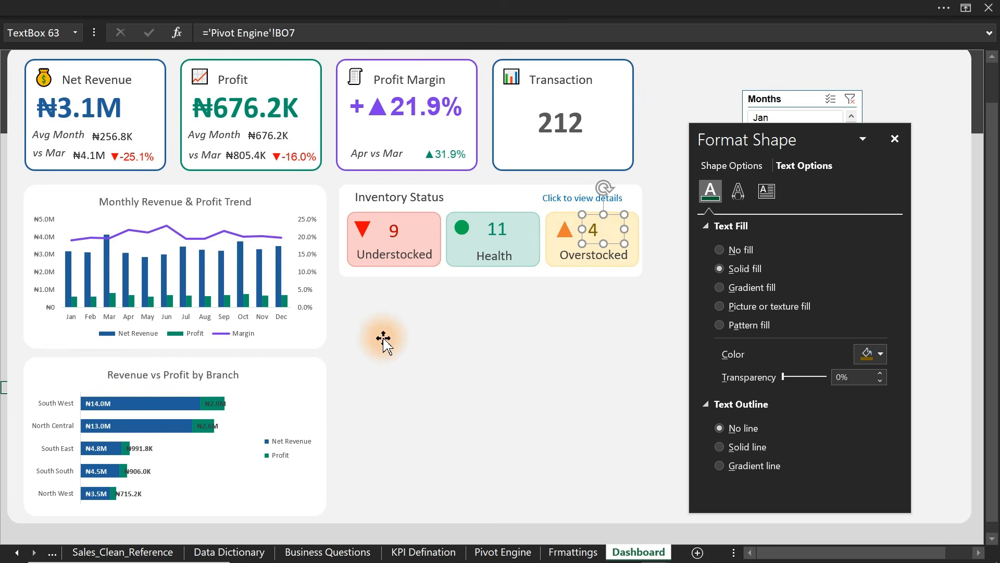
pyautogui.click(4, 319)
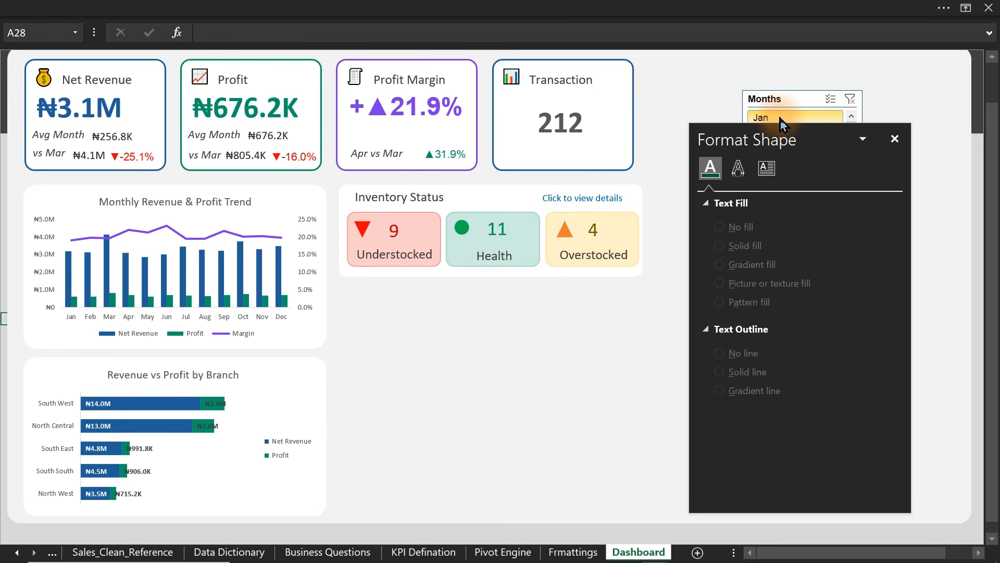
pyautogui.click(893, 138)
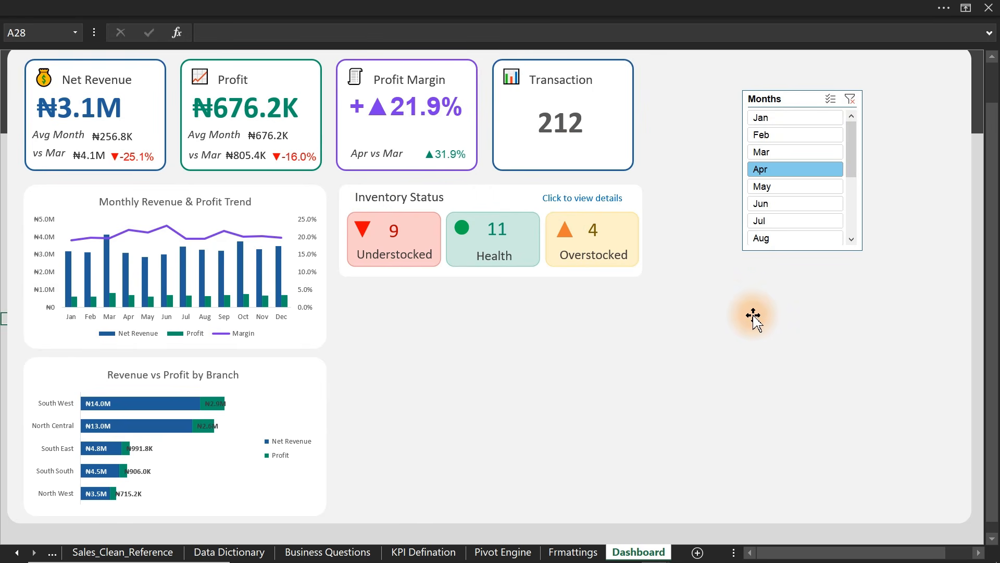